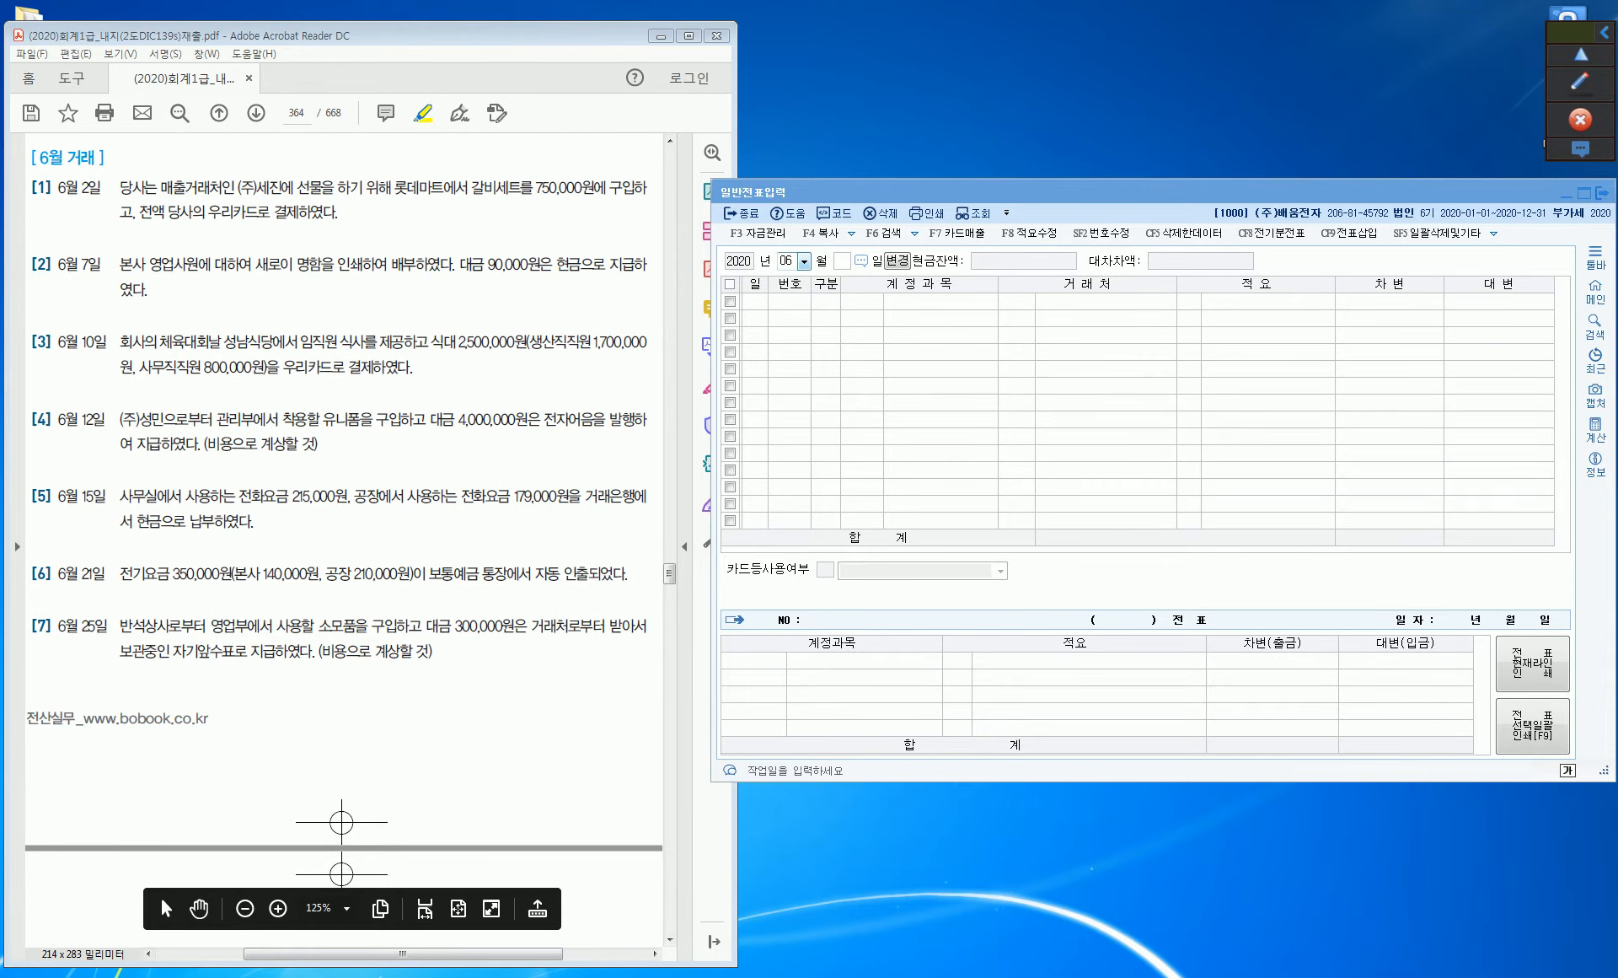
Load the June 2020 general vouchers and enter day 2 on the first line.
left_click(804, 262)
left_click(787, 336)
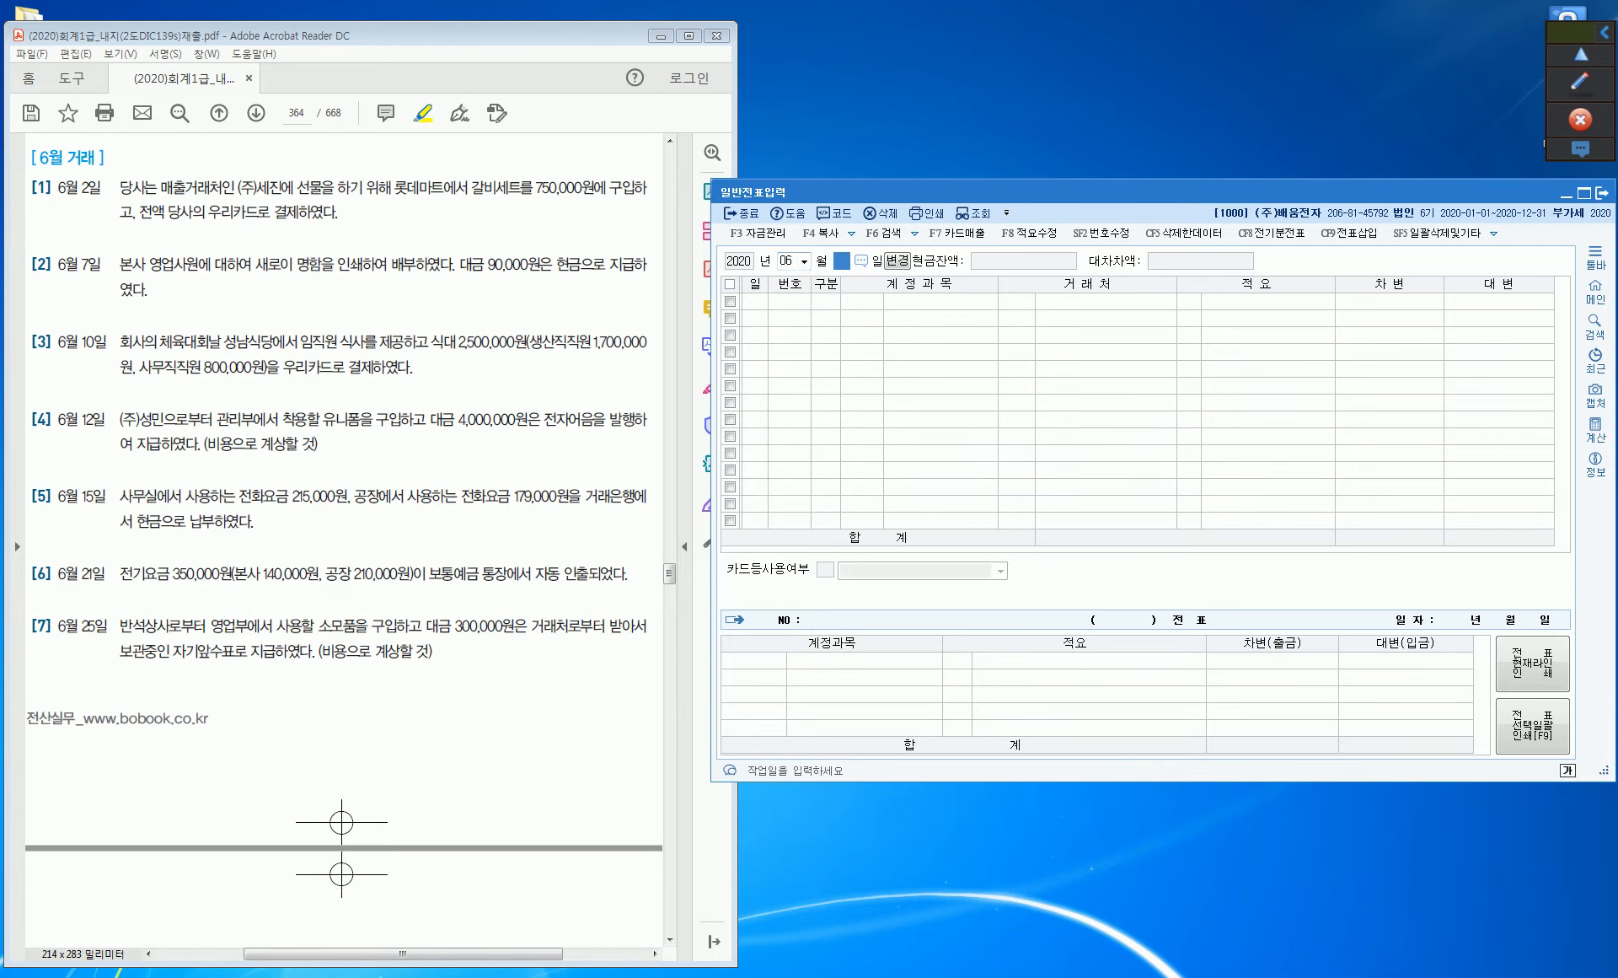
key("Return")
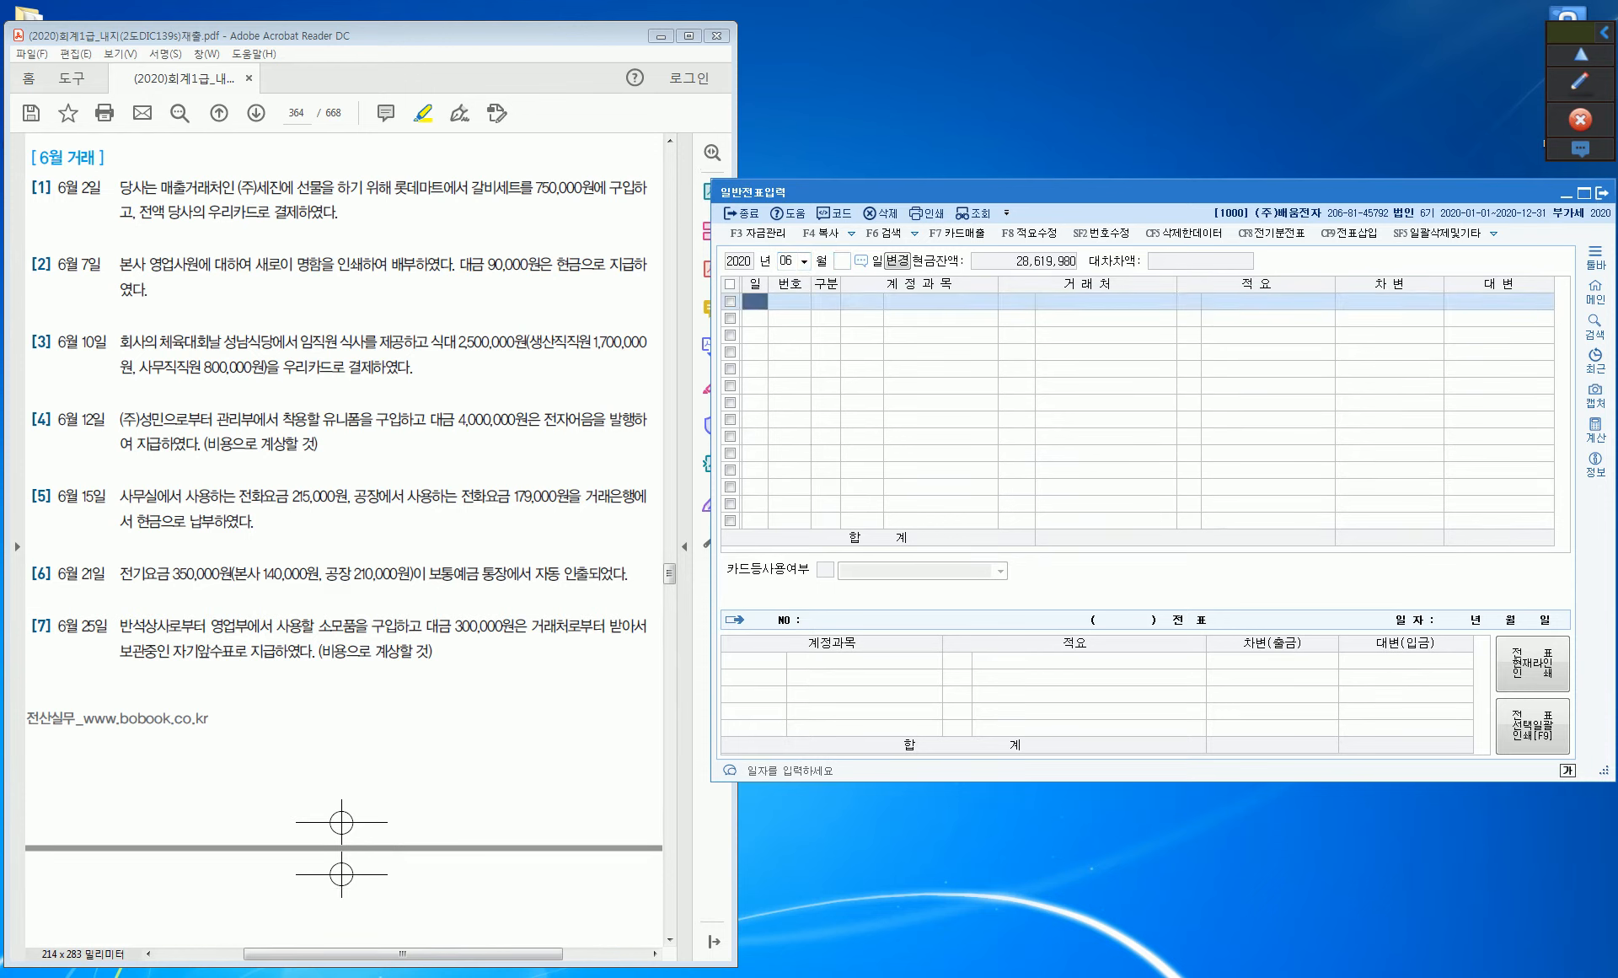
type("2")
key("Return")
Mark 매출거래처, 선물 and 우리카드 in transaction [1] with the red pen and handwrite 접대비(판) above 선물.
left_click(1580, 83)
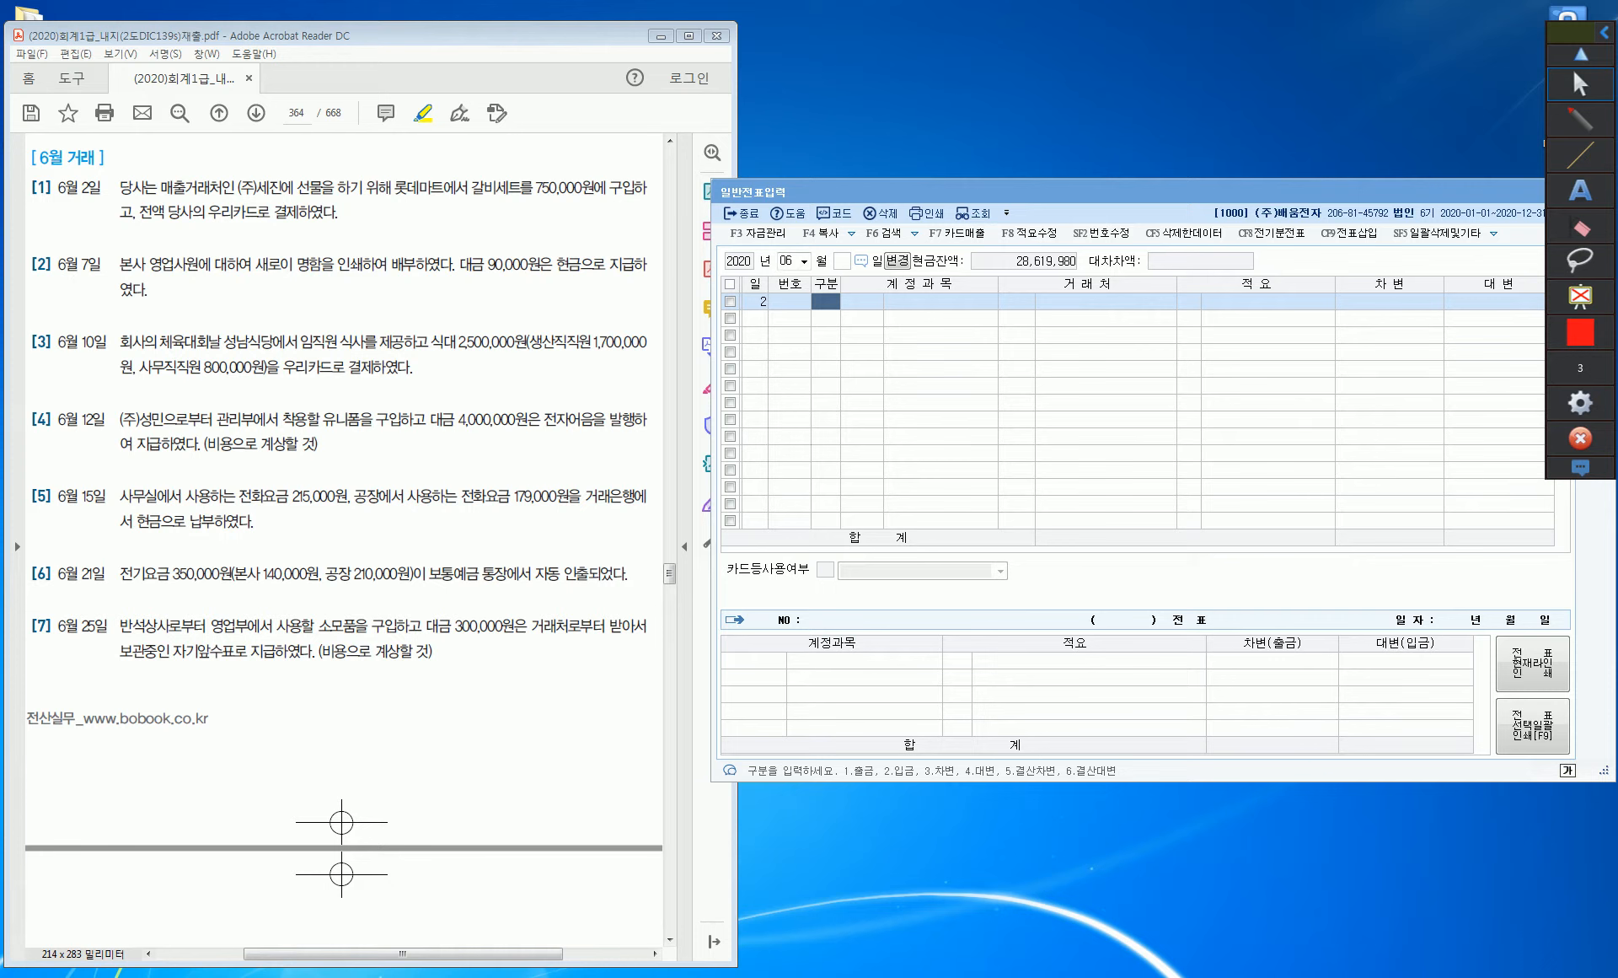
left_click_drag(306, 167, 320, 165)
left_click_drag(654, 176, 649, 192)
mouse_move(235, 216)
left_mouse_down()
mouse_move(237, 231)
mouse_move(284, 229)
left_mouse_up()
left_click_drag(187, 195, 205, 197)
left_click_drag(335, 152, 372, 161)
left_click_drag(373, 149, 394, 160)
mouse_move(398, 140)
left_mouse_down()
mouse_move(400, 161)
mouse_move(434, 159)
left_mouse_up()
left_click_drag(434, 127, 437, 151)
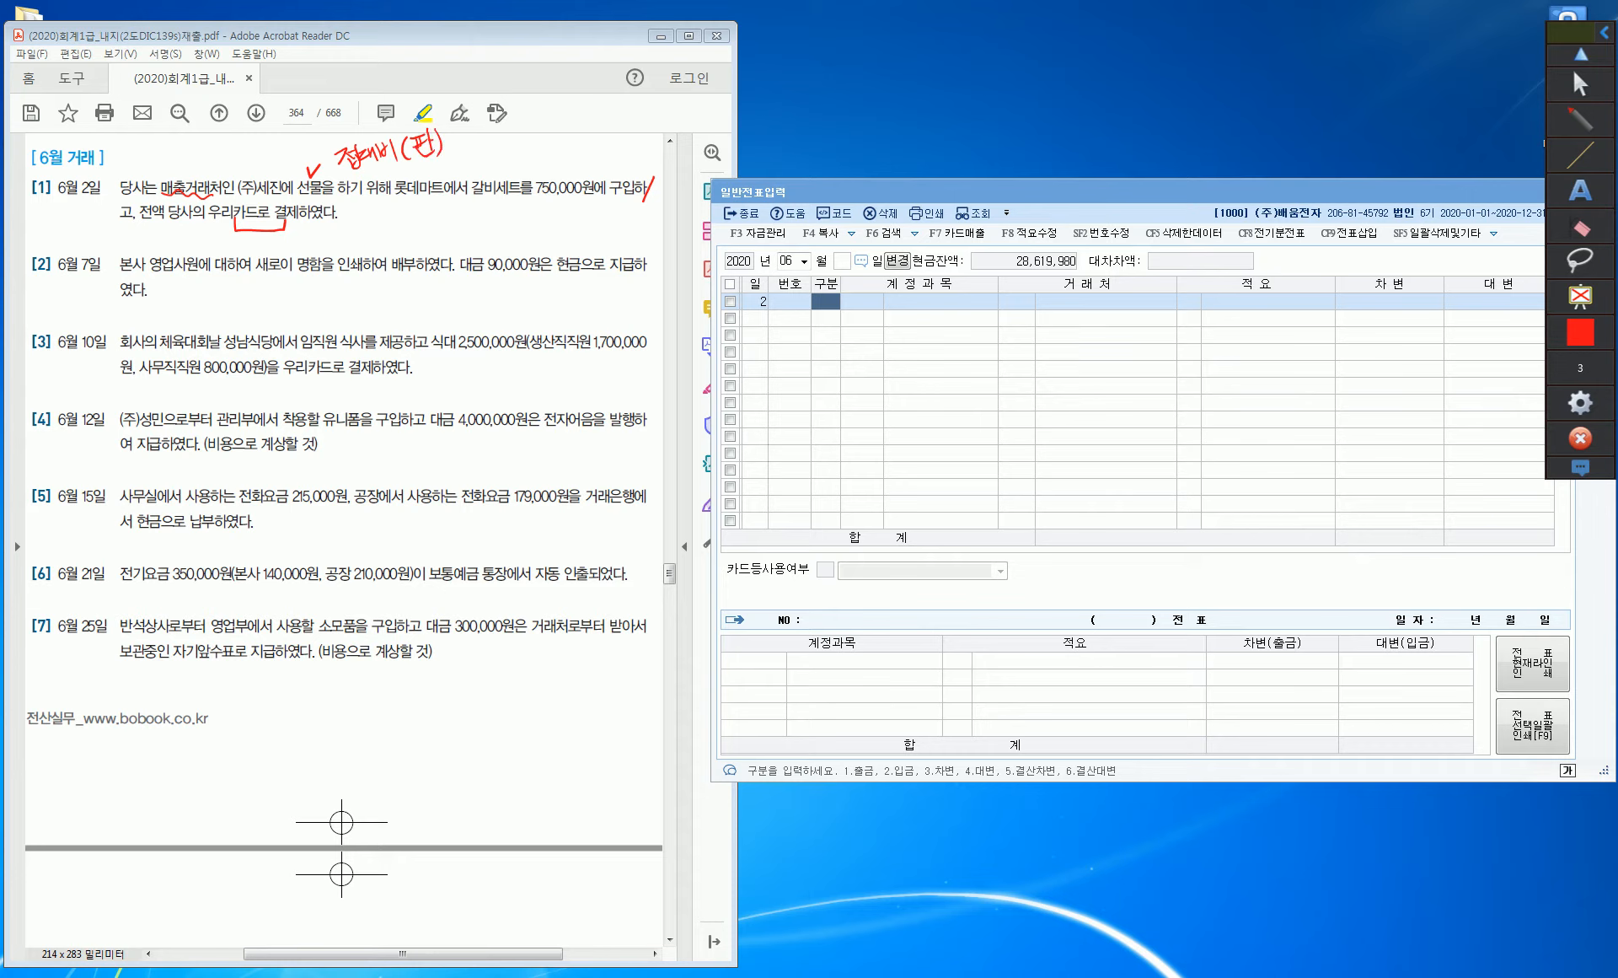
Tick 우리카드 in transaction [1] and handwrite 미지급금 beside it as the credit account.
mouse_move(326, 215)
left_mouse_down()
mouse_move(327, 244)
mouse_move(342, 238)
left_mouse_up()
left_click_drag(345, 216, 373, 212)
left_click_drag(233, 199, 247, 195)
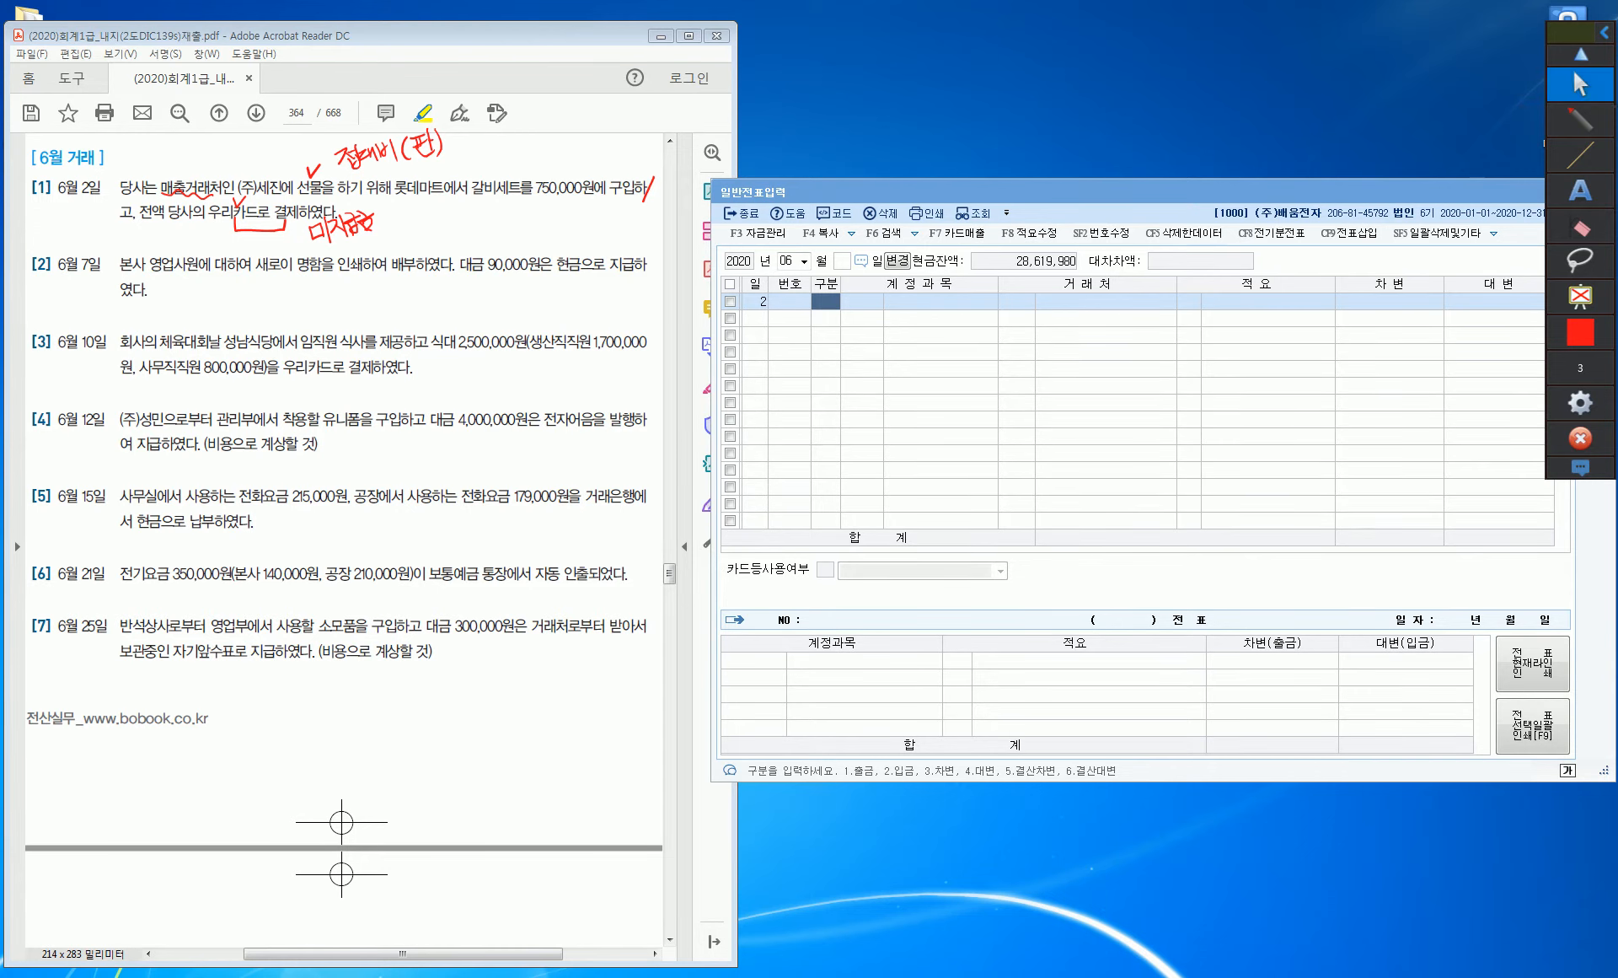
left_click(1580, 84)
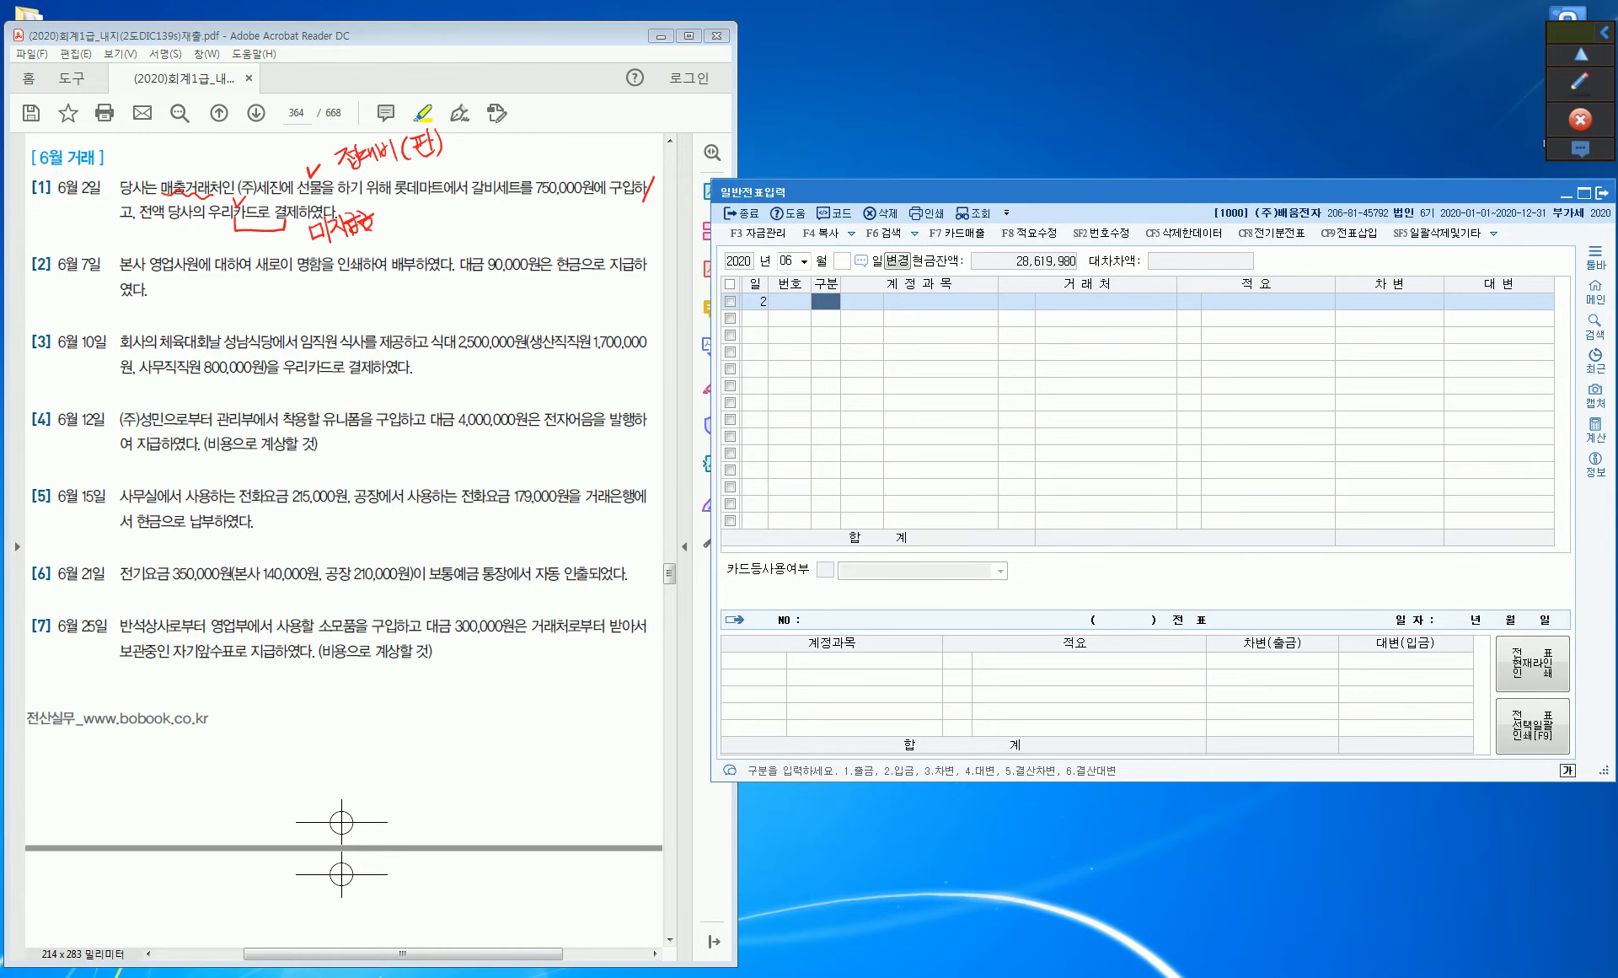
Make the day 2 line a debit (차변) with account 0813 접대비 from 판매관리비.
type("3")
key("Return")
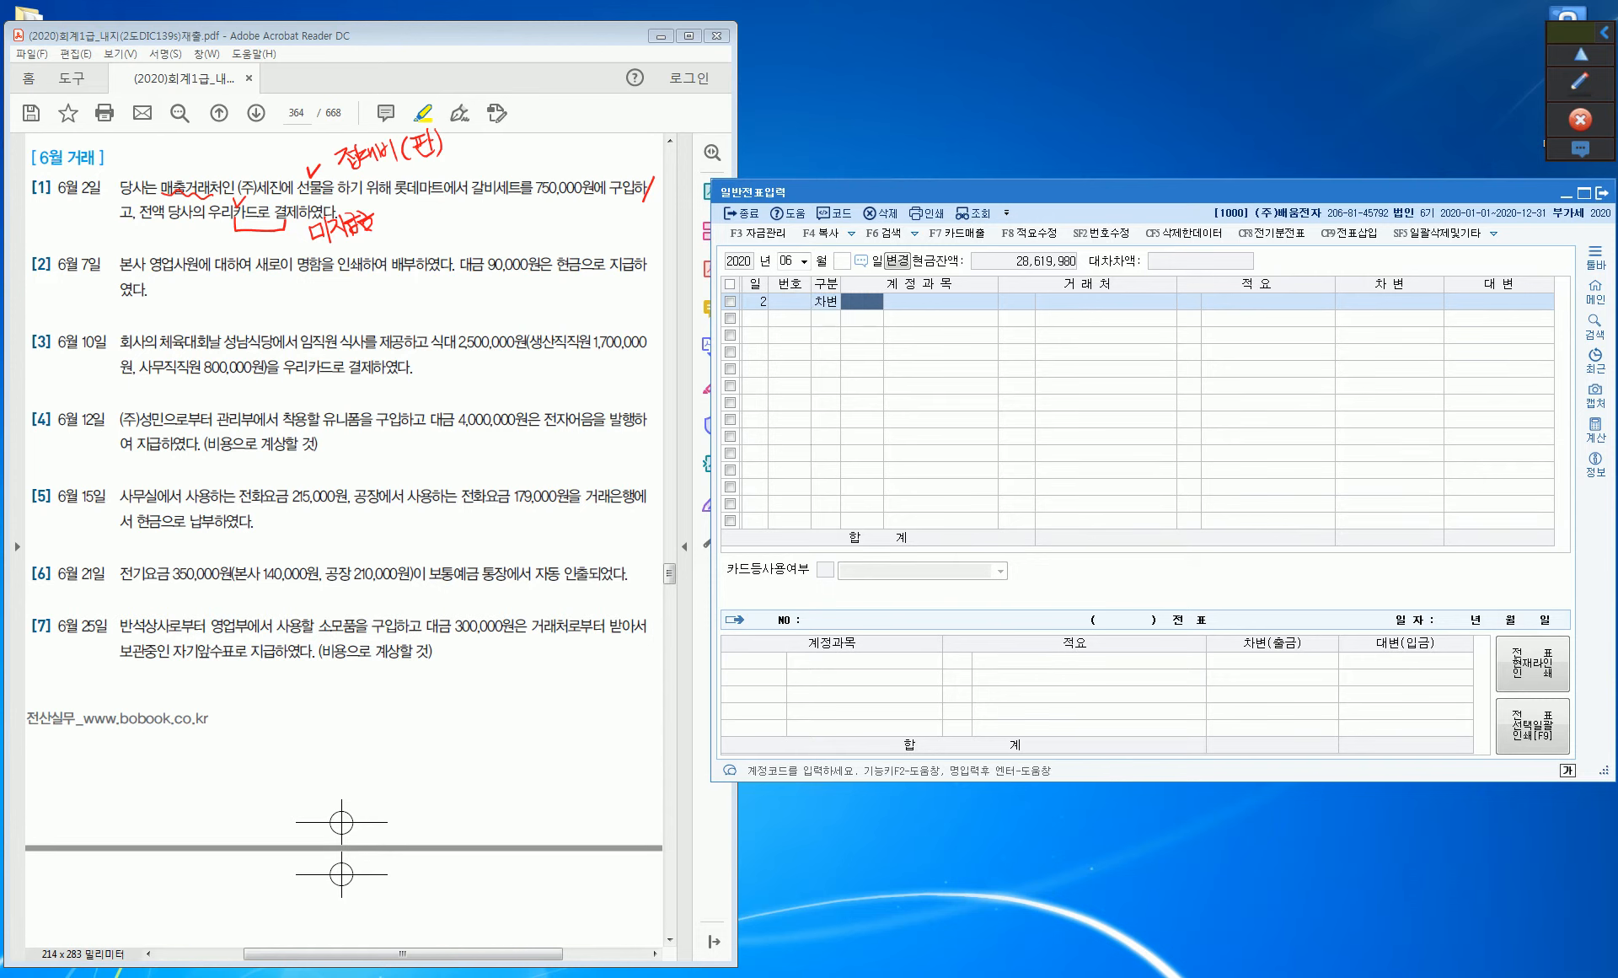
type("접대비")
key("Return")
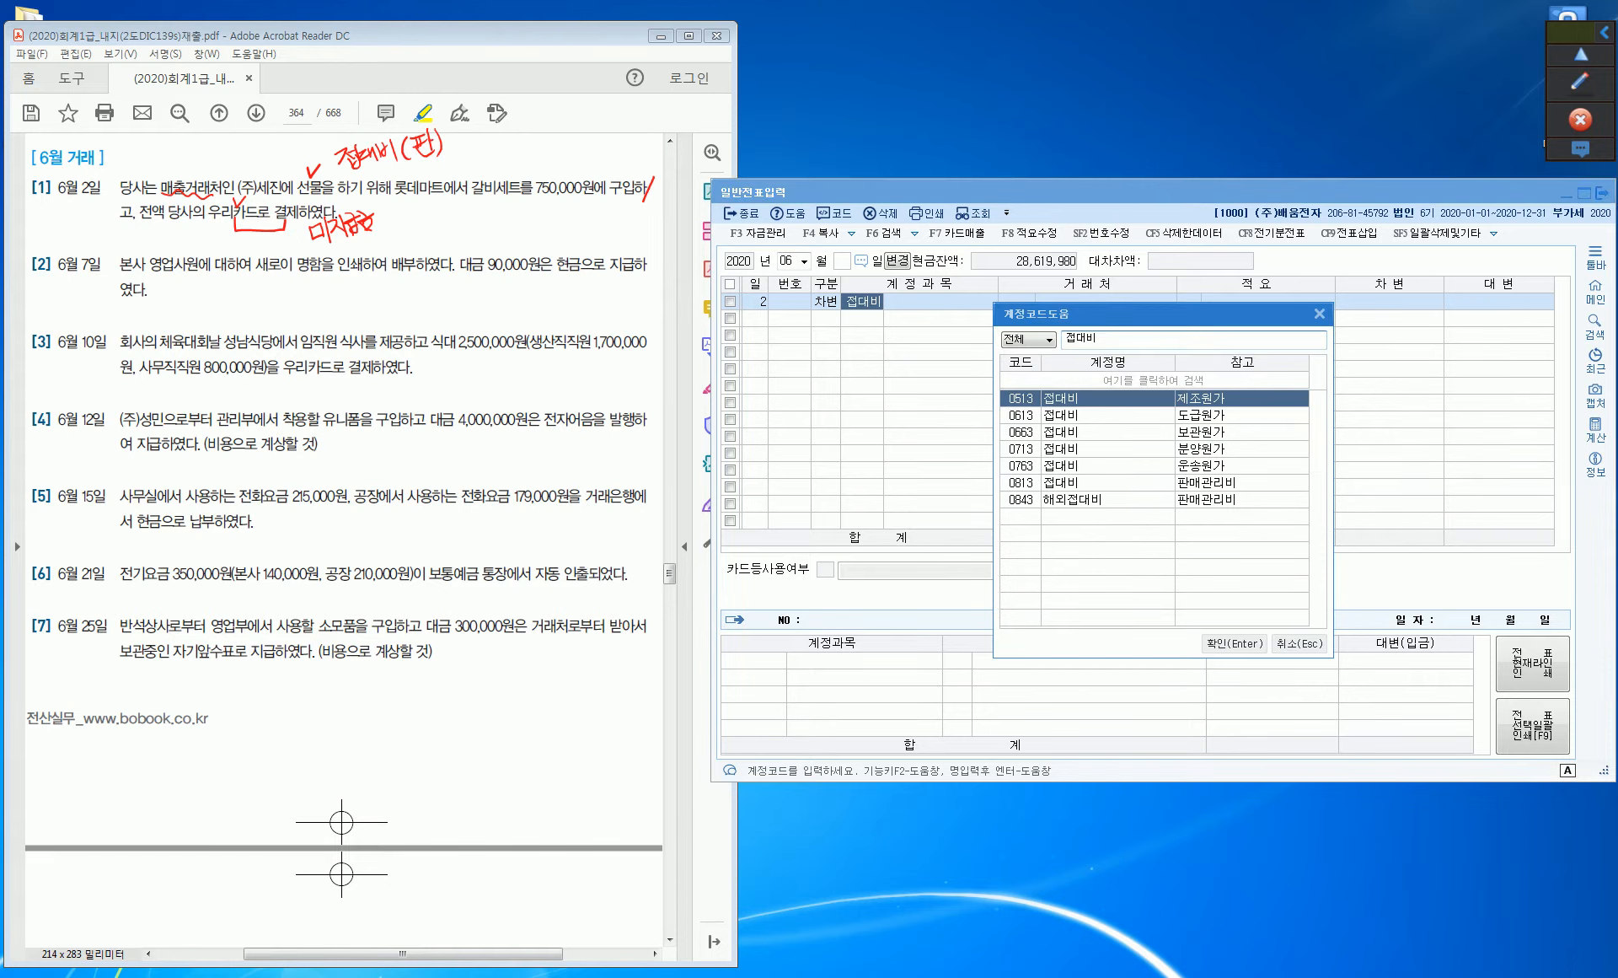
key("Down")
key("Down")
key("Down")
key("Down")
key("Down")
key("Down")
key("Up")
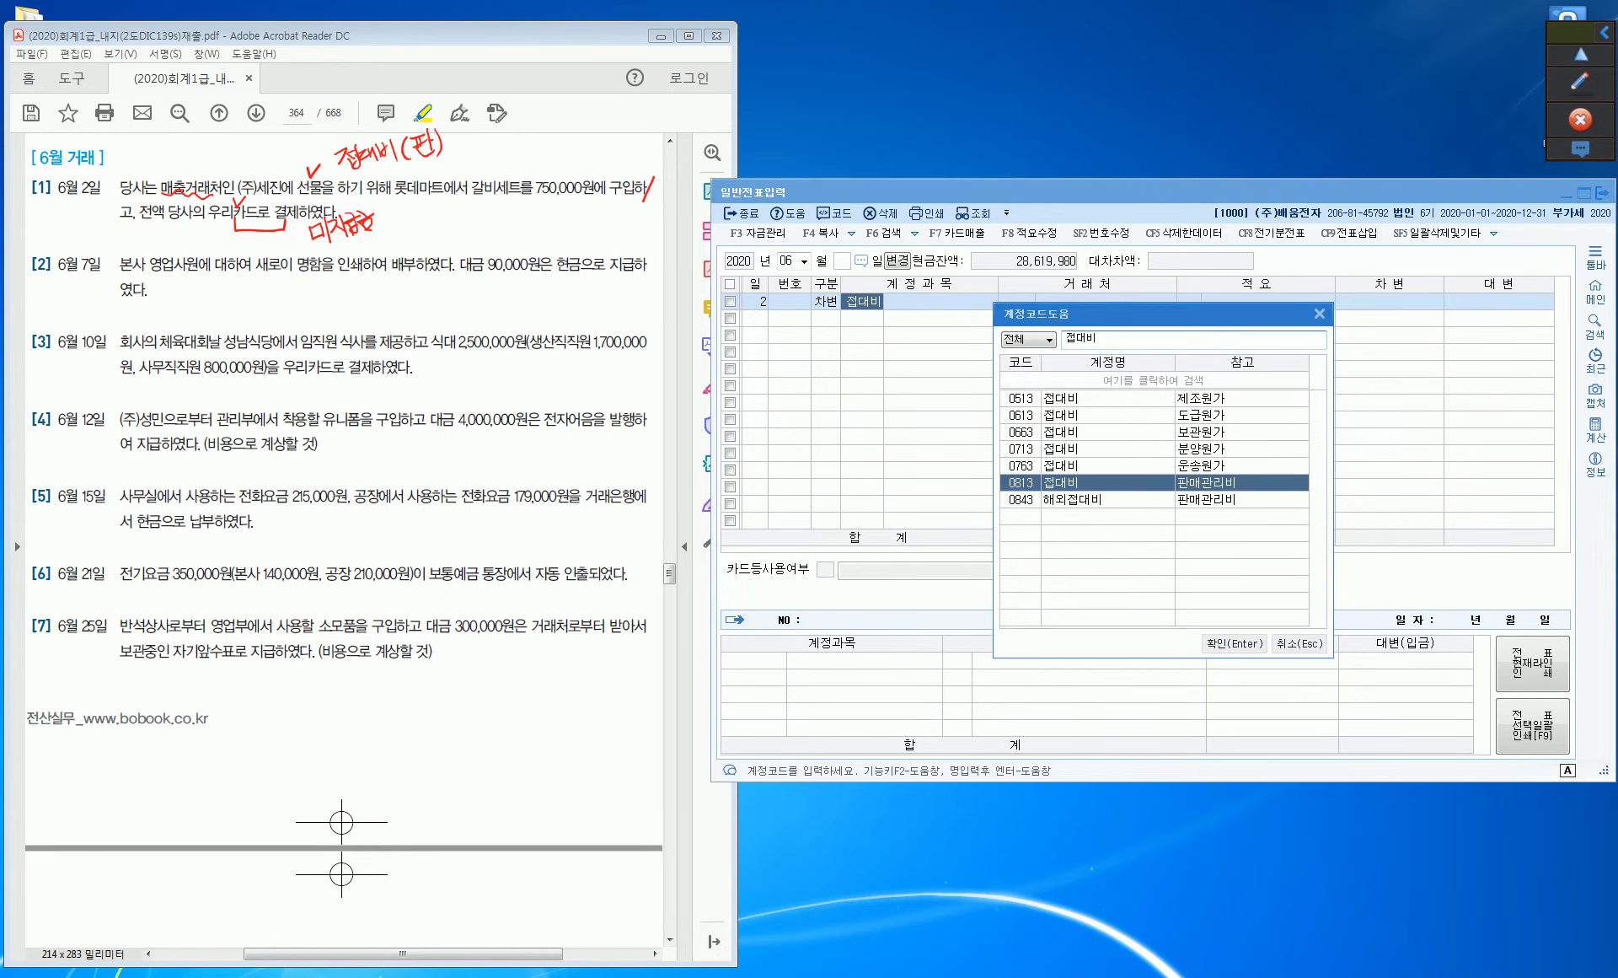
key("Return")
Leave the 접대비 line's vendor and description blank and enter a debit amount of 750,000.
key("Return")
key("Return")
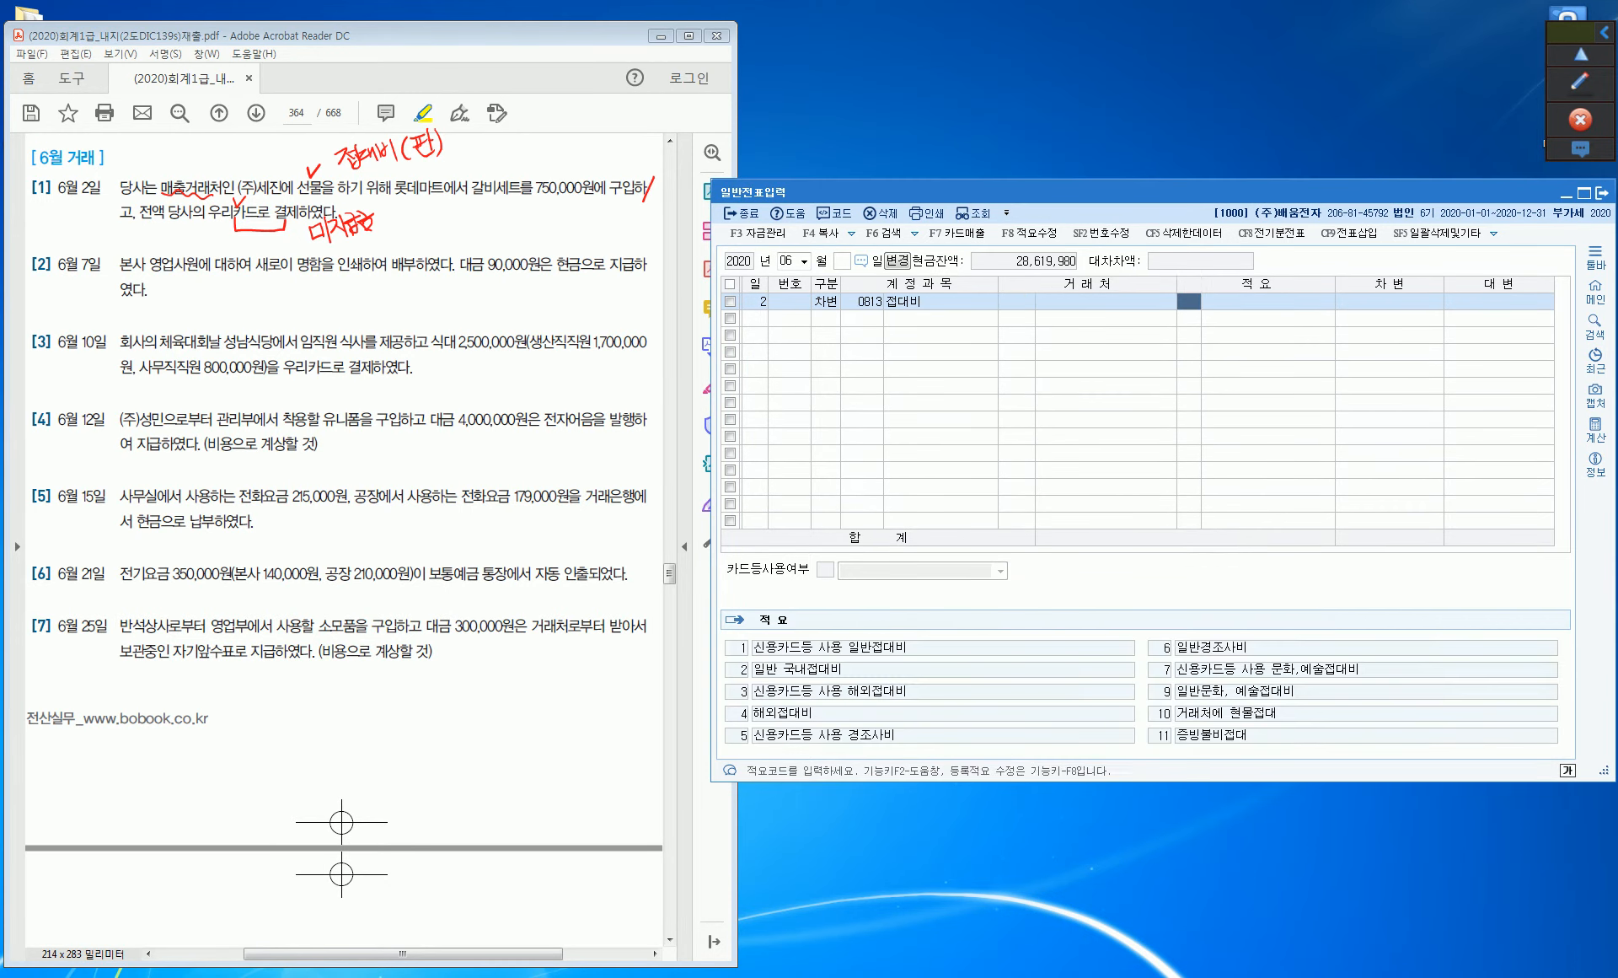
key("Return")
type("7500000")
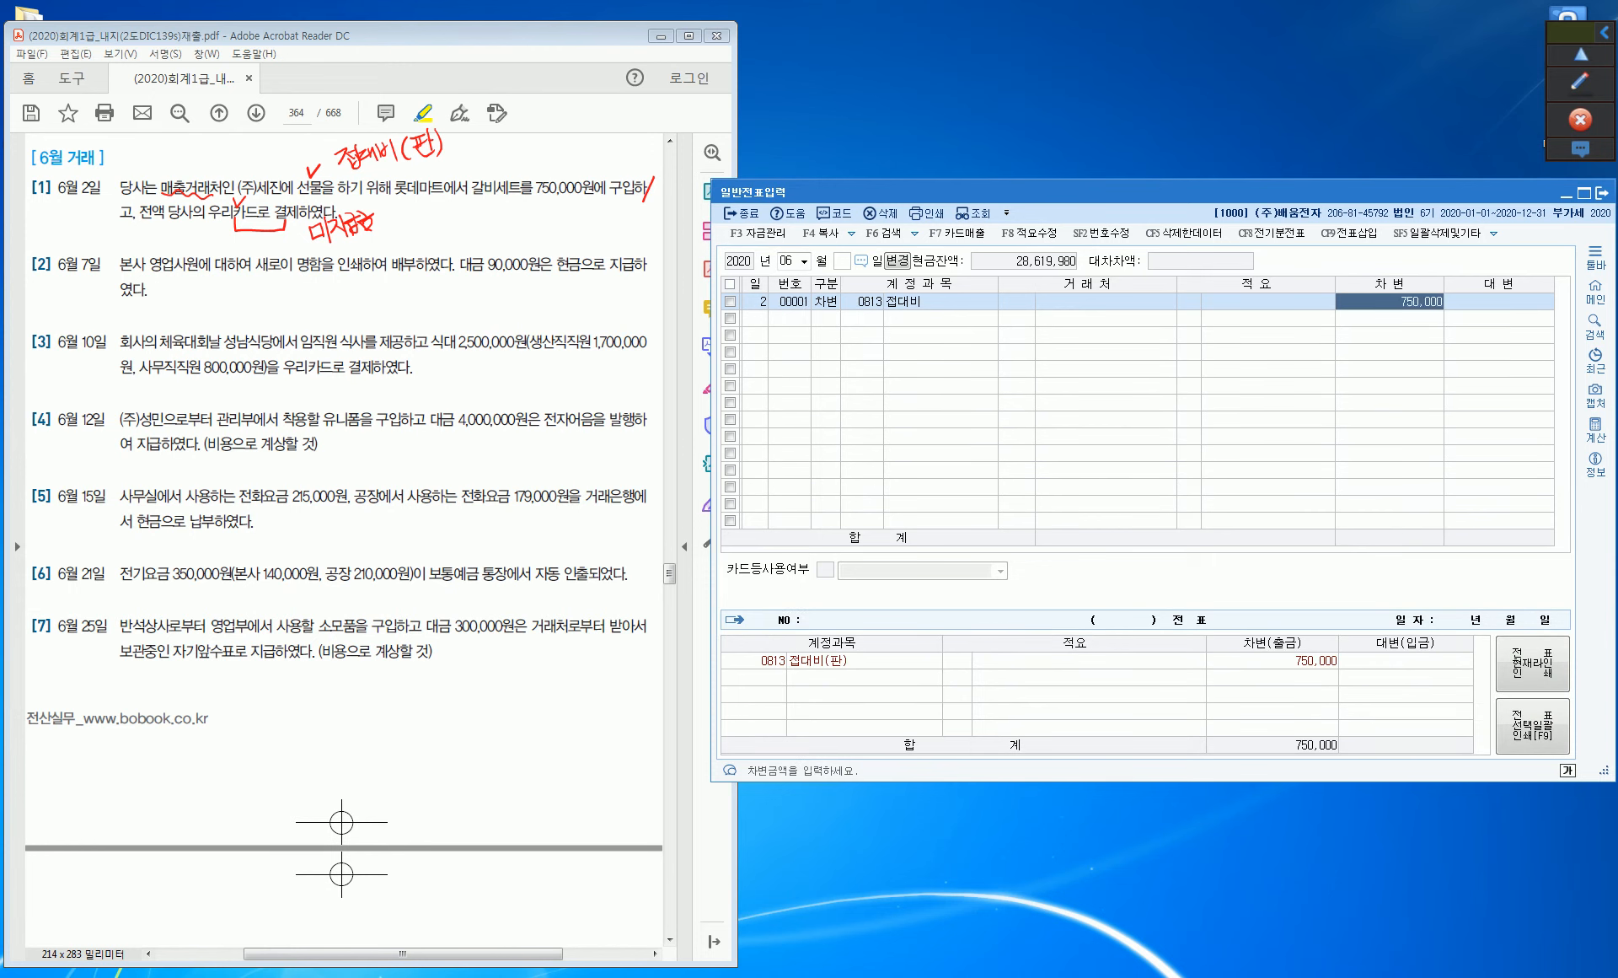
key("Return")
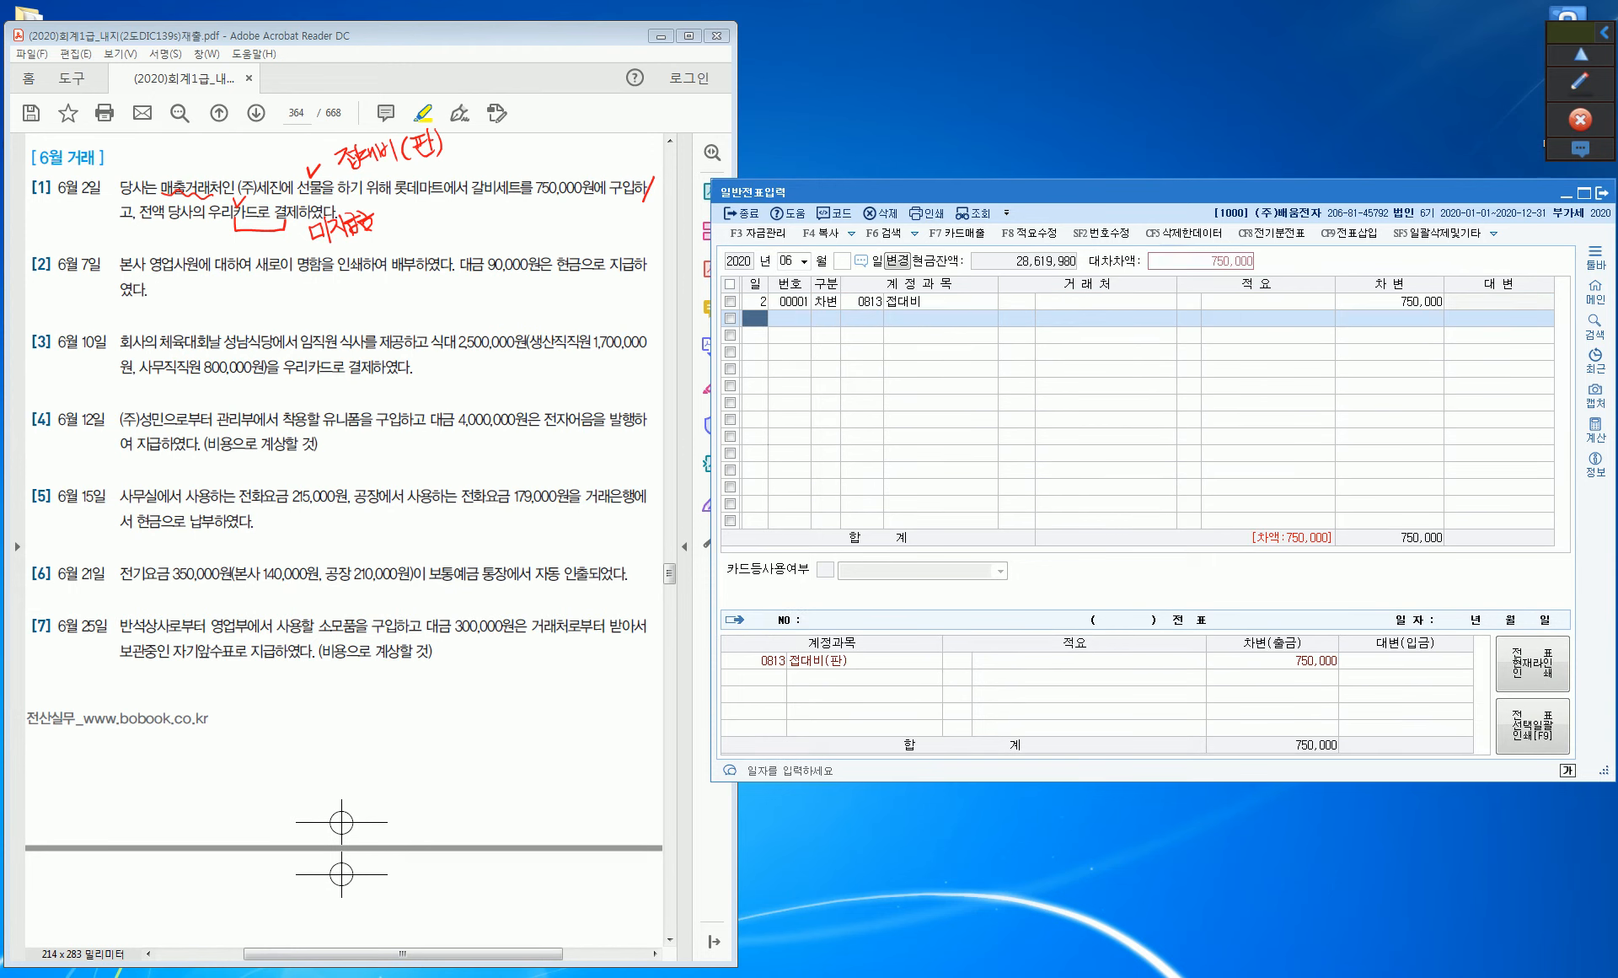
Add a day 2 credit (대변) line with account 0253 미지급금.
key("Return")
type("4")
key("Return")
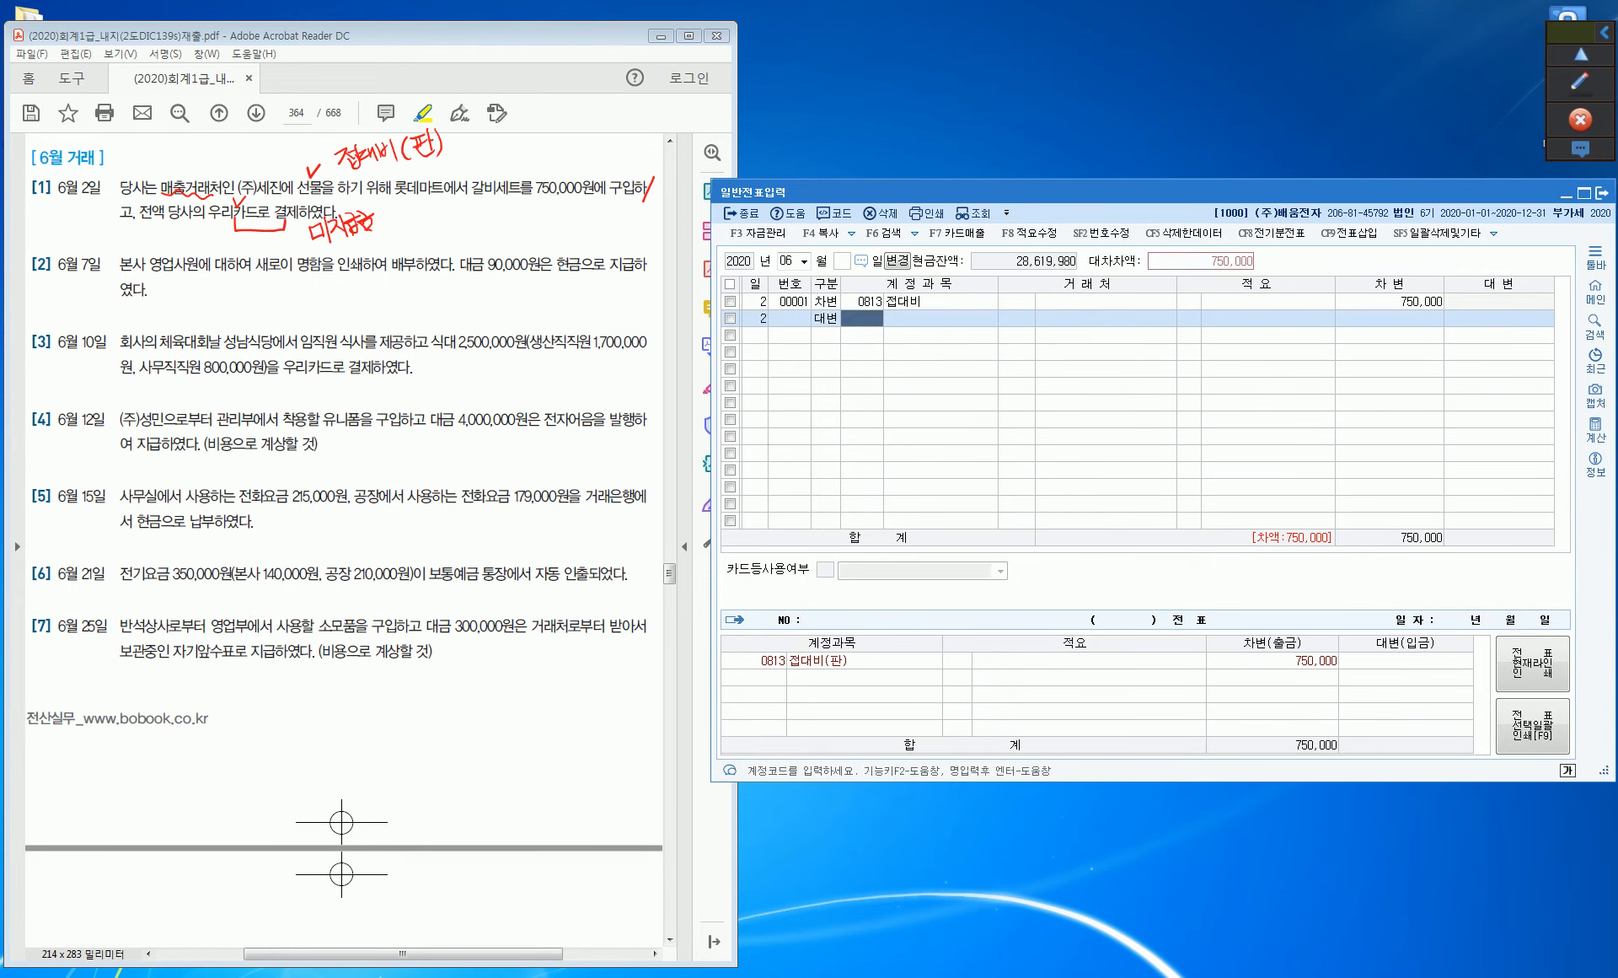
type("253")
key("Return")
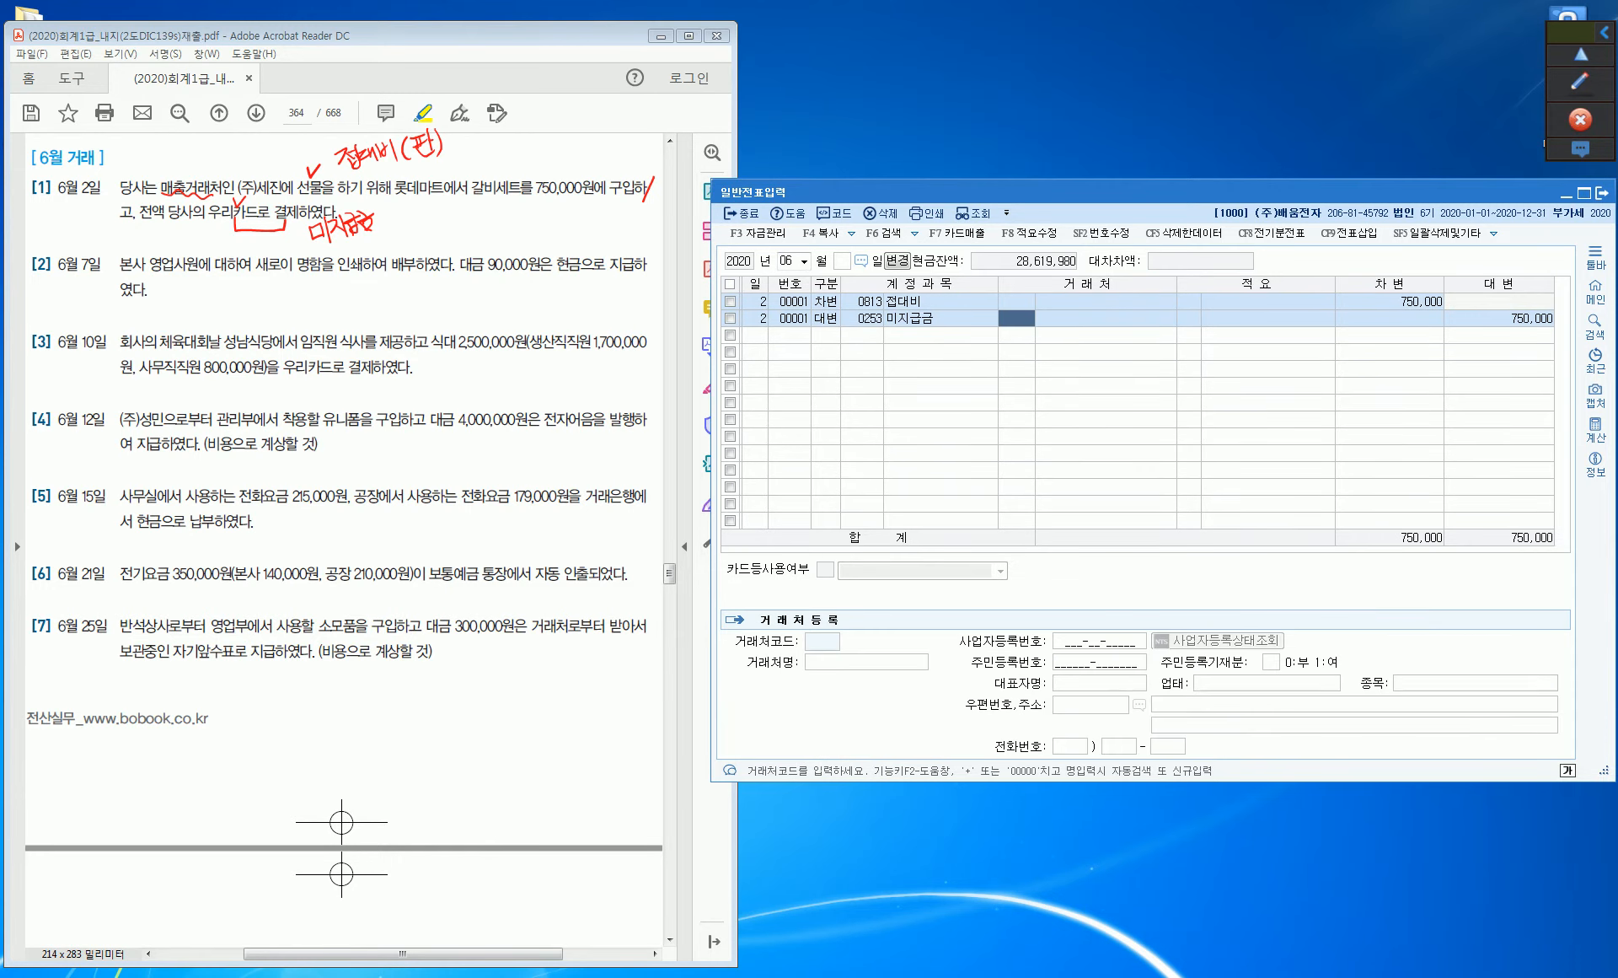
Assign 우리카드 as the vendor on the 미지급금 line and accept the 750,000 credit amount.
type("우리카")
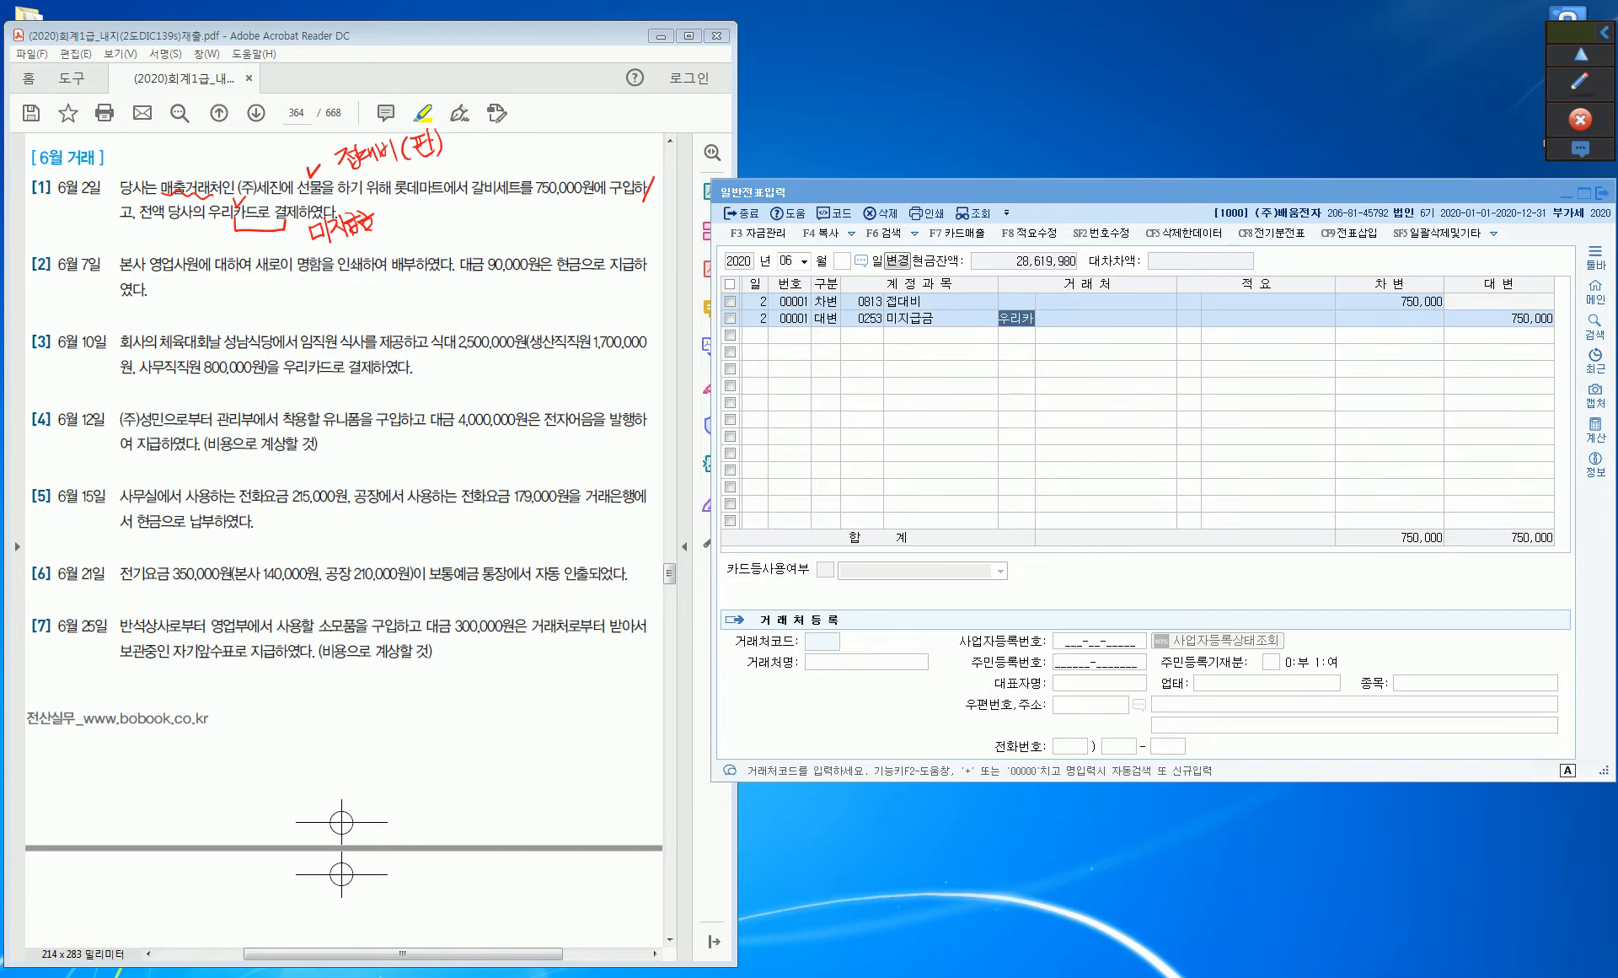
key("Return")
key("Return")
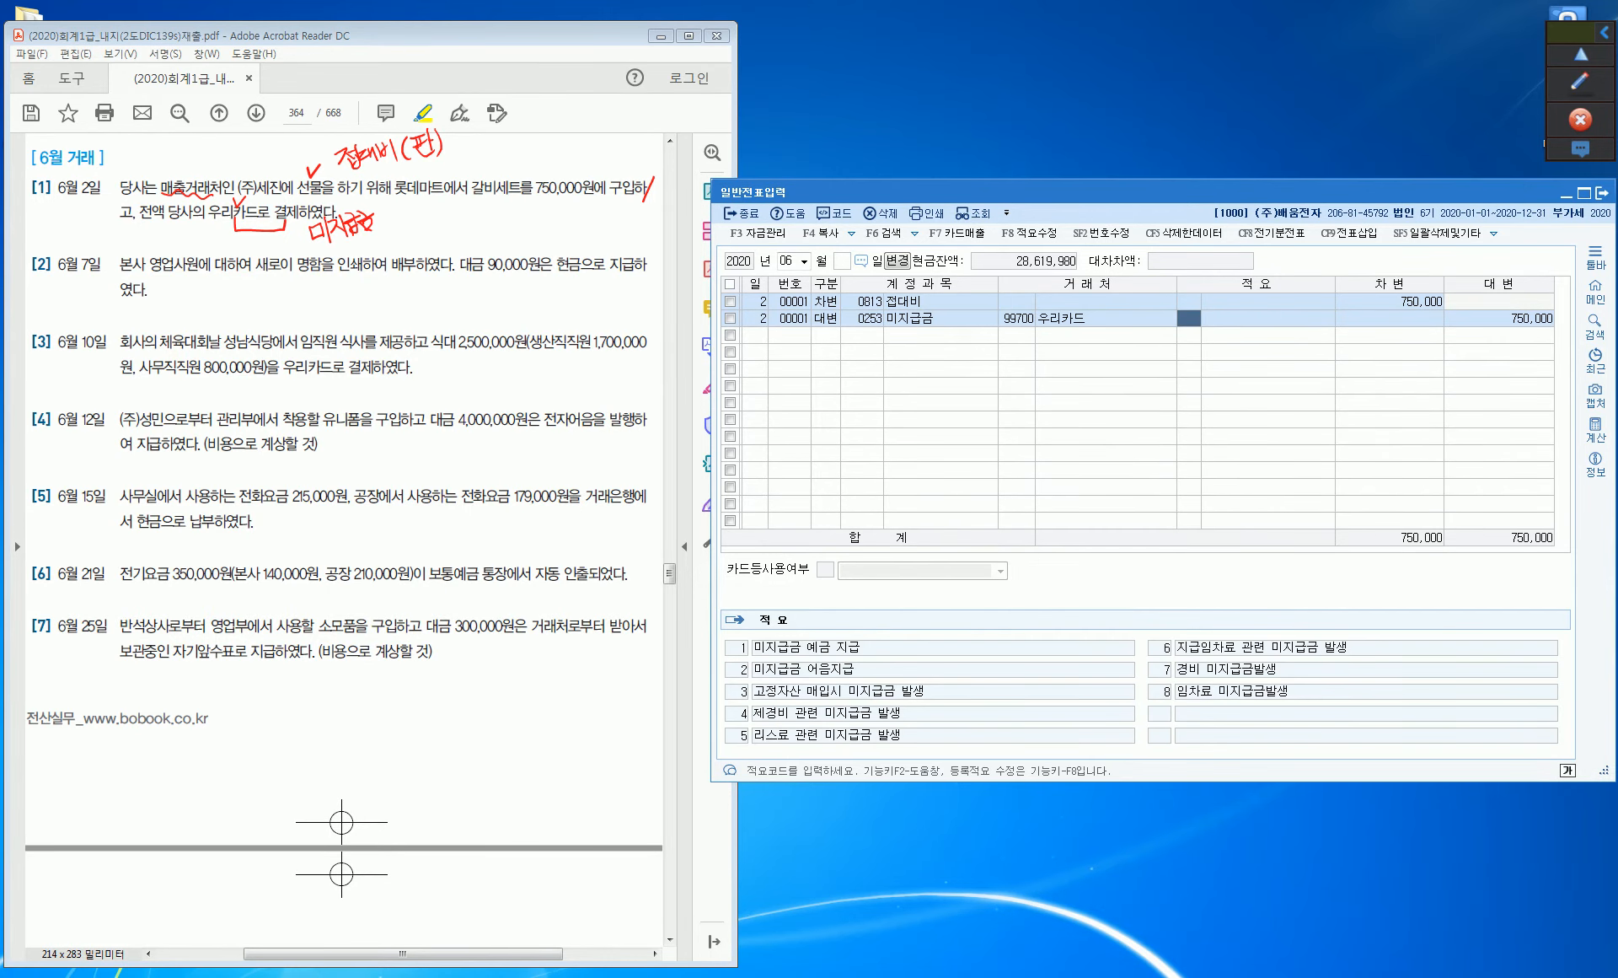
key("Return")
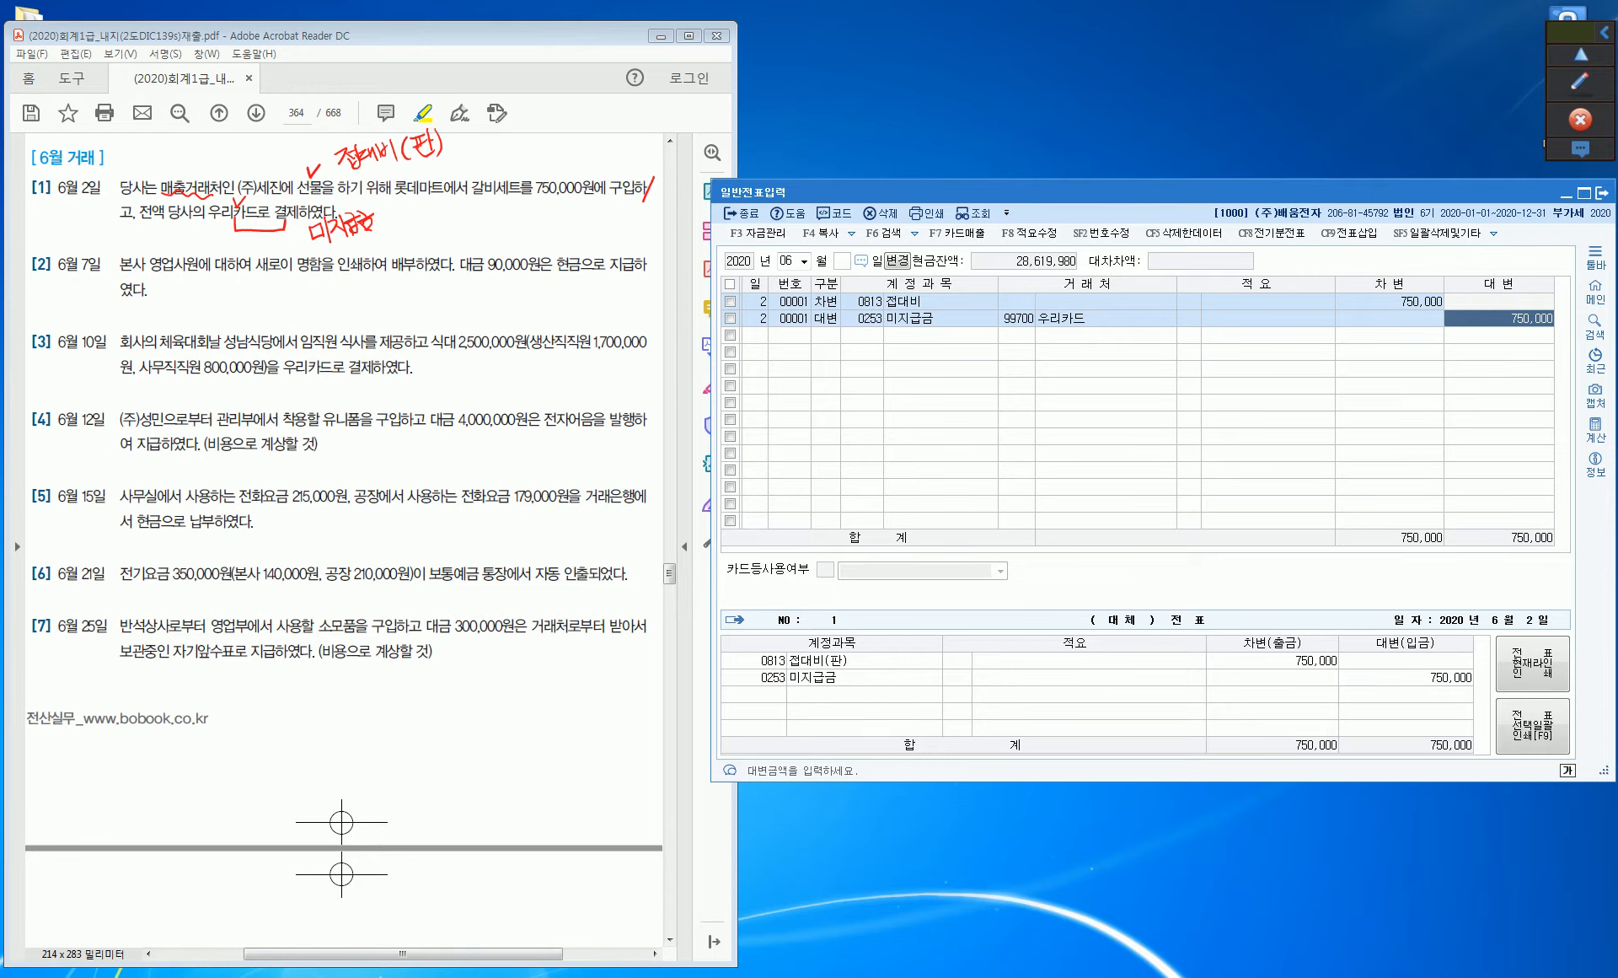
key("Return")
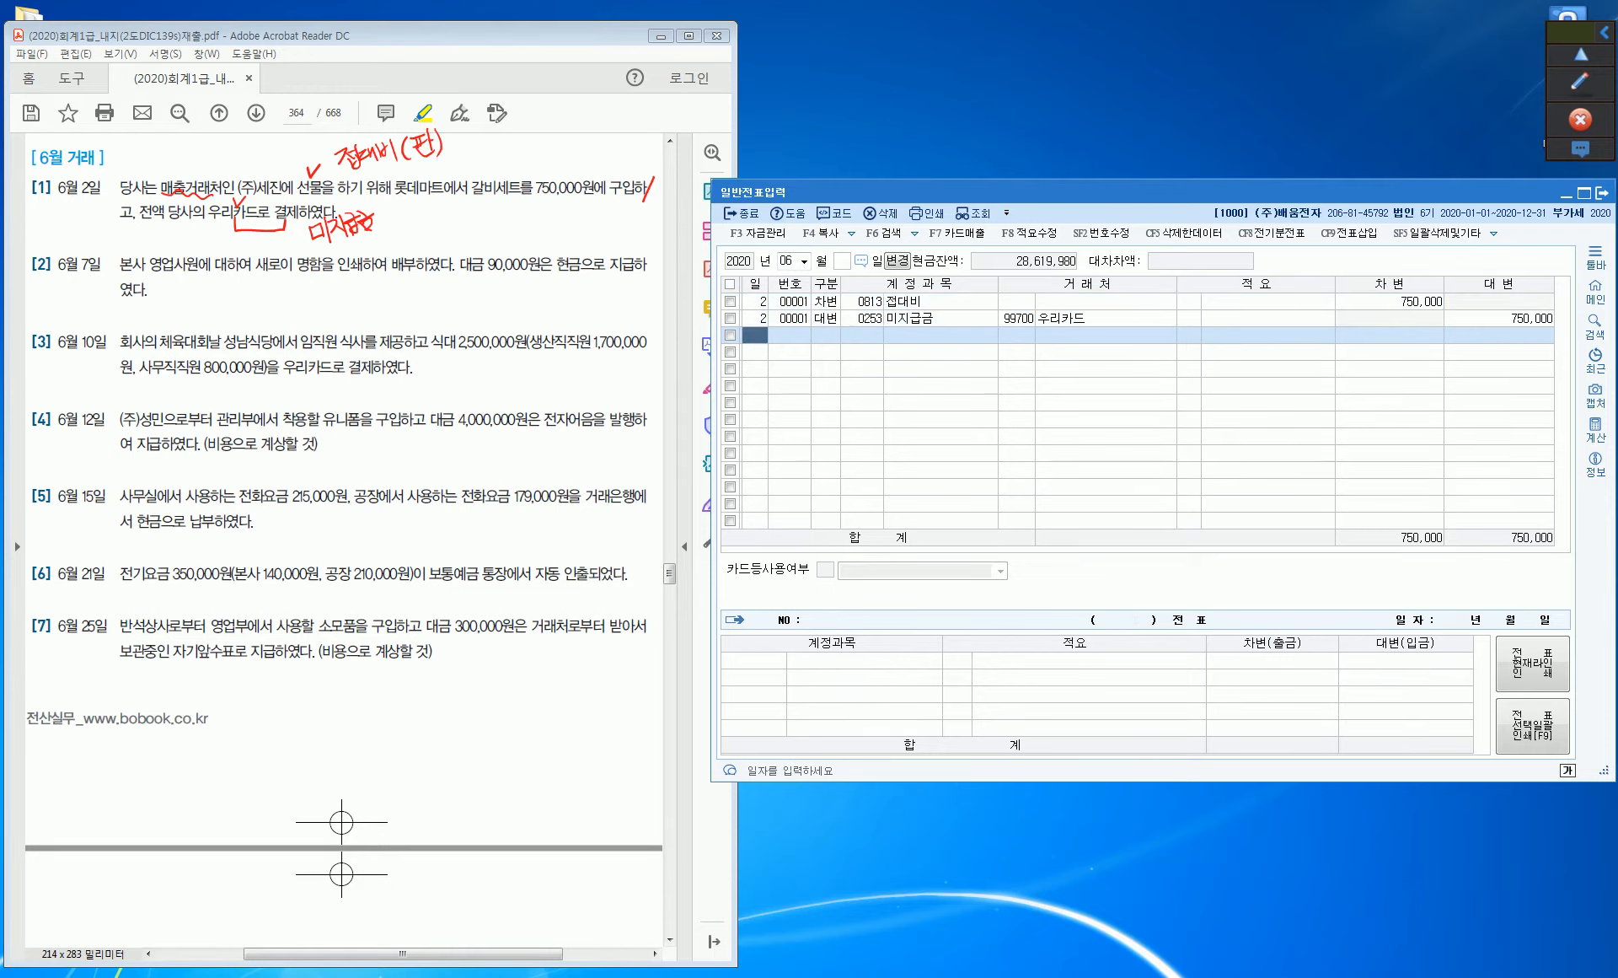
Start a day 7 voucher line and highlight 명함 and 현금으로 in transaction [2].
type("7")
key("Return")
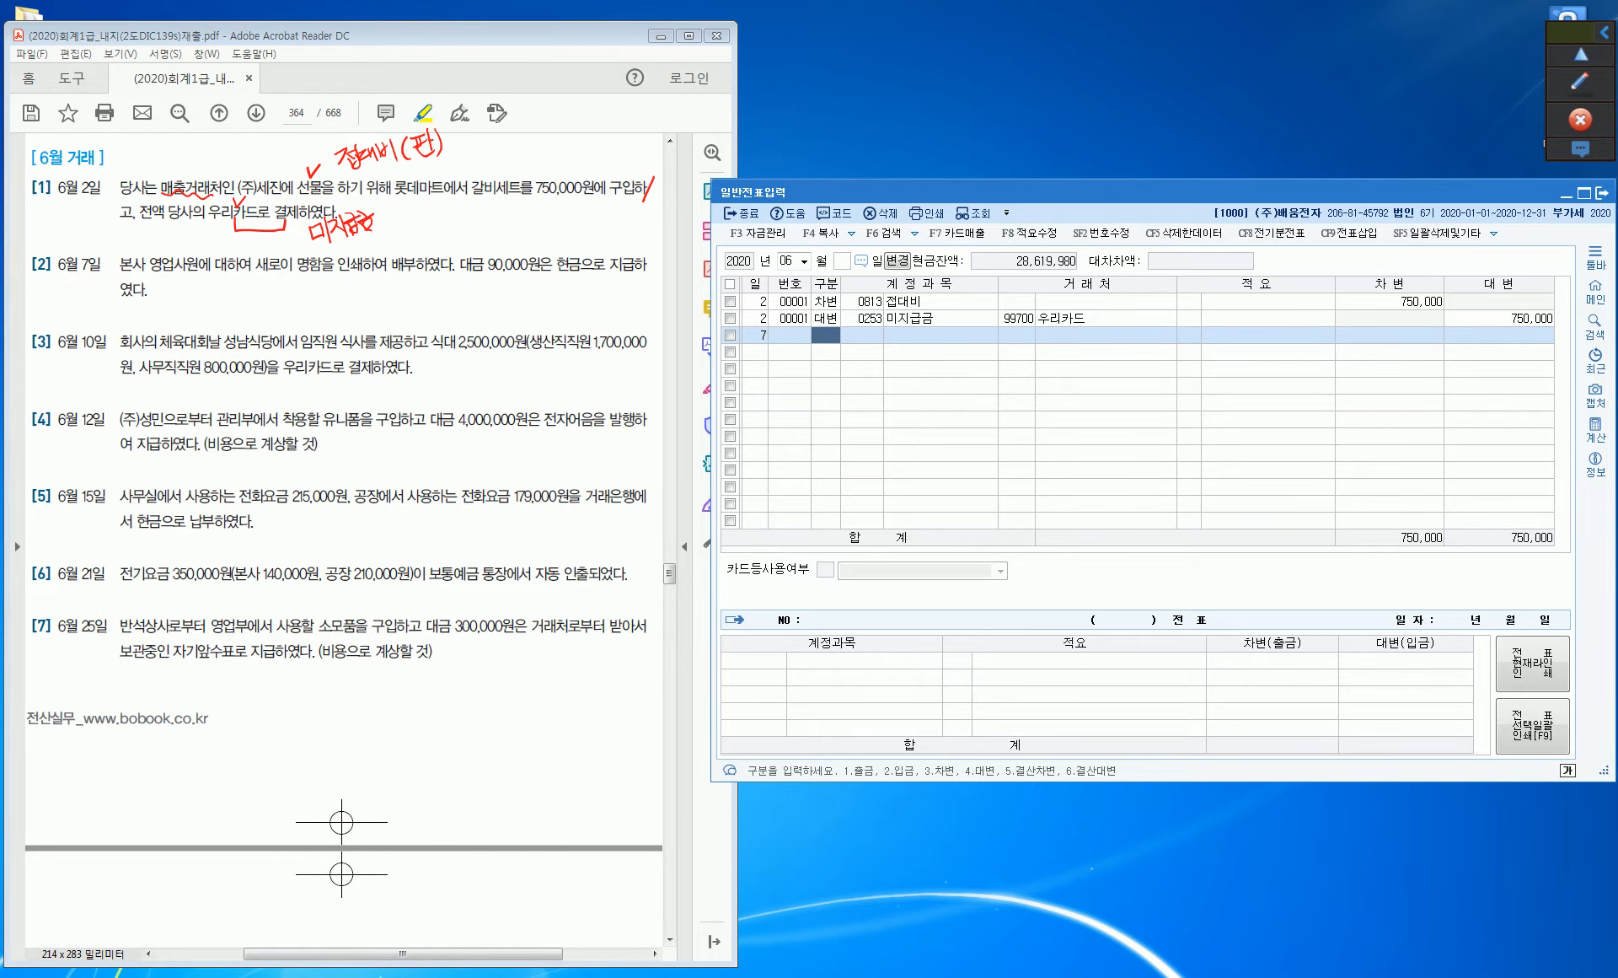
left_click_drag(297, 264, 323, 264)
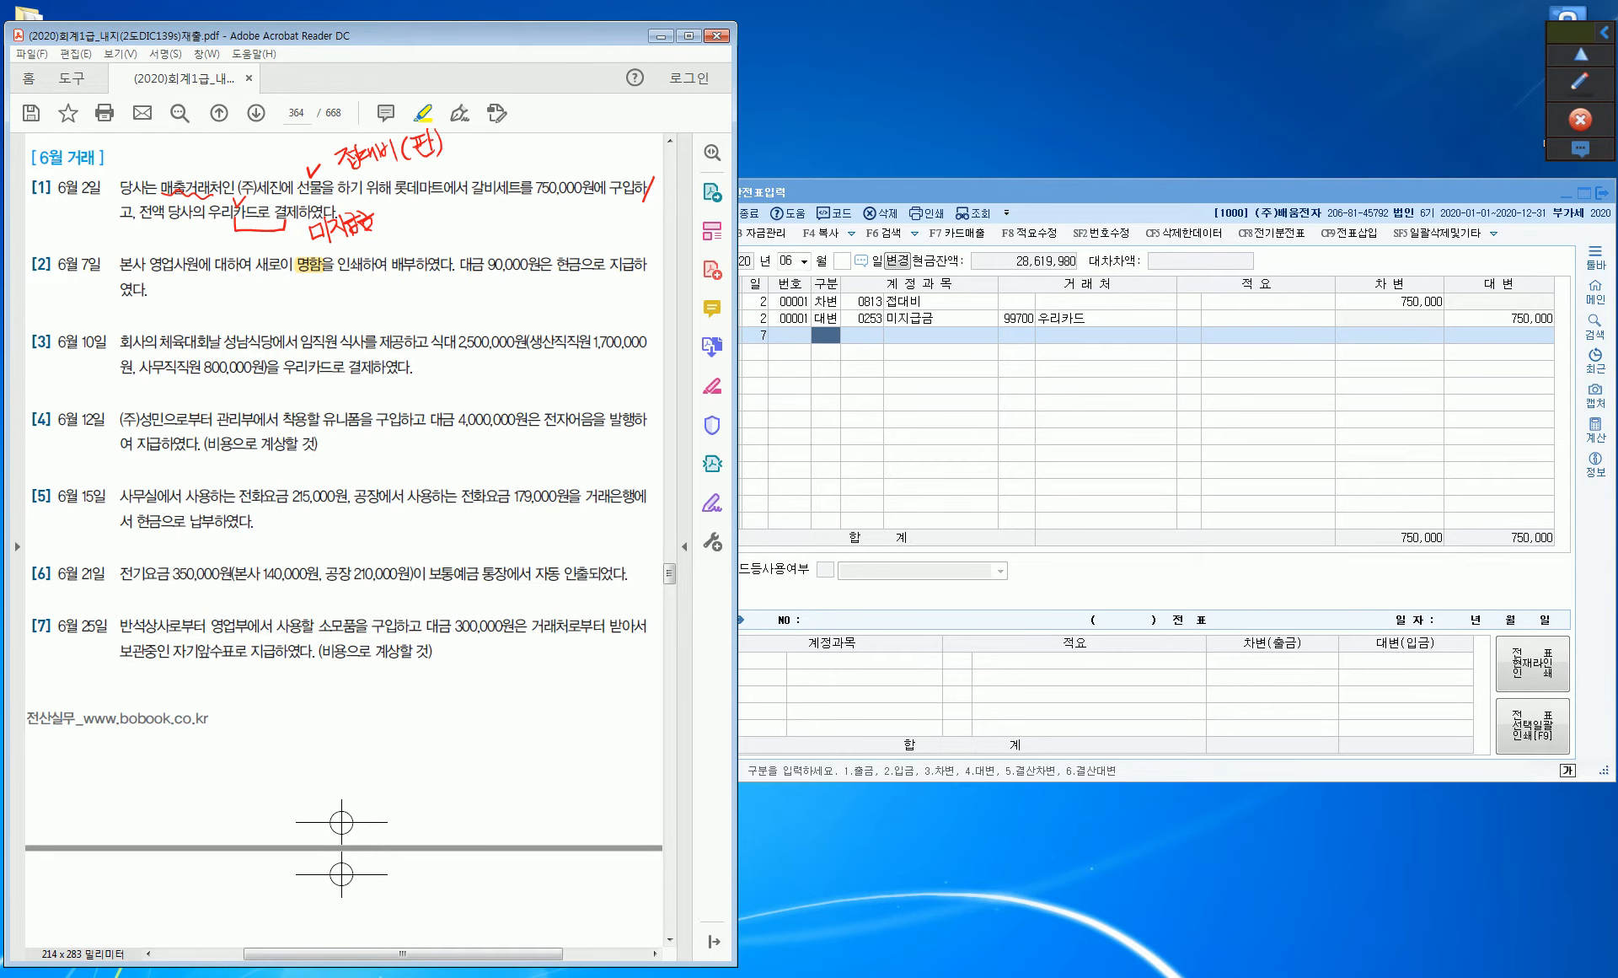
left_click_drag(553, 264, 606, 264)
Tick 본사 in transaction [2] and handwrite 도서인쇄비(판) in red linked to 명함.
left_click(1580, 82)
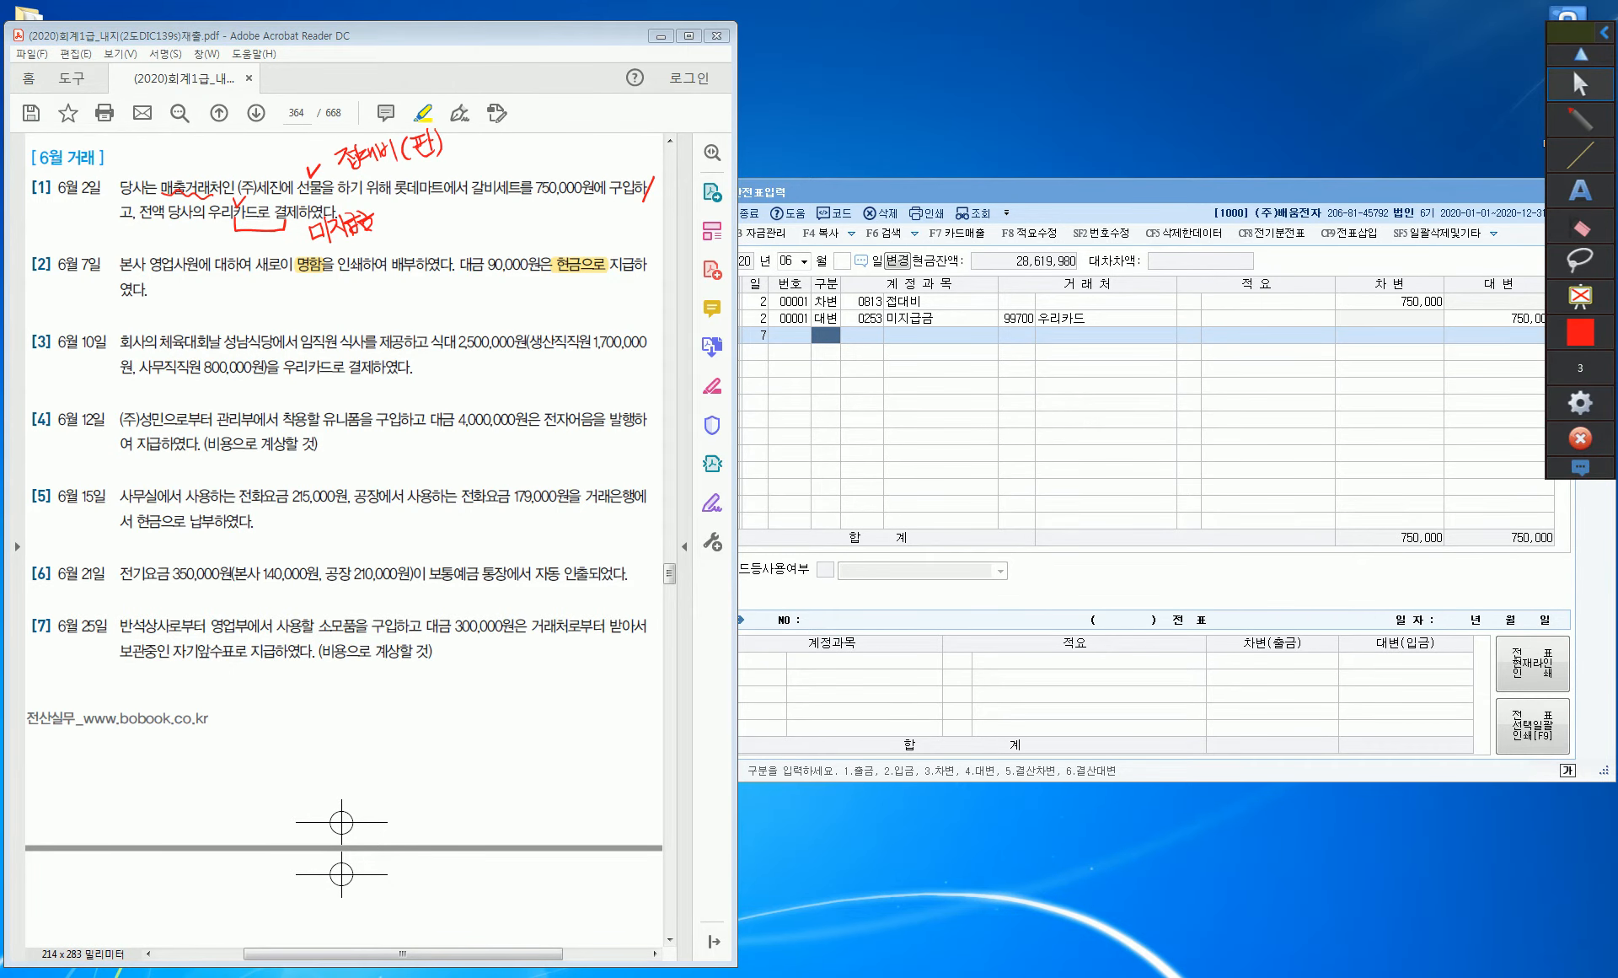
mouse_move(314, 273)
left_mouse_down()
mouse_move(337, 283)
mouse_move(352, 264)
mouse_move(369, 295)
left_mouse_up()
mouse_move(380, 290)
left_mouse_down()
mouse_move(381, 311)
mouse_move(401, 297)
left_mouse_up()
left_click_drag(406, 289, 446, 301)
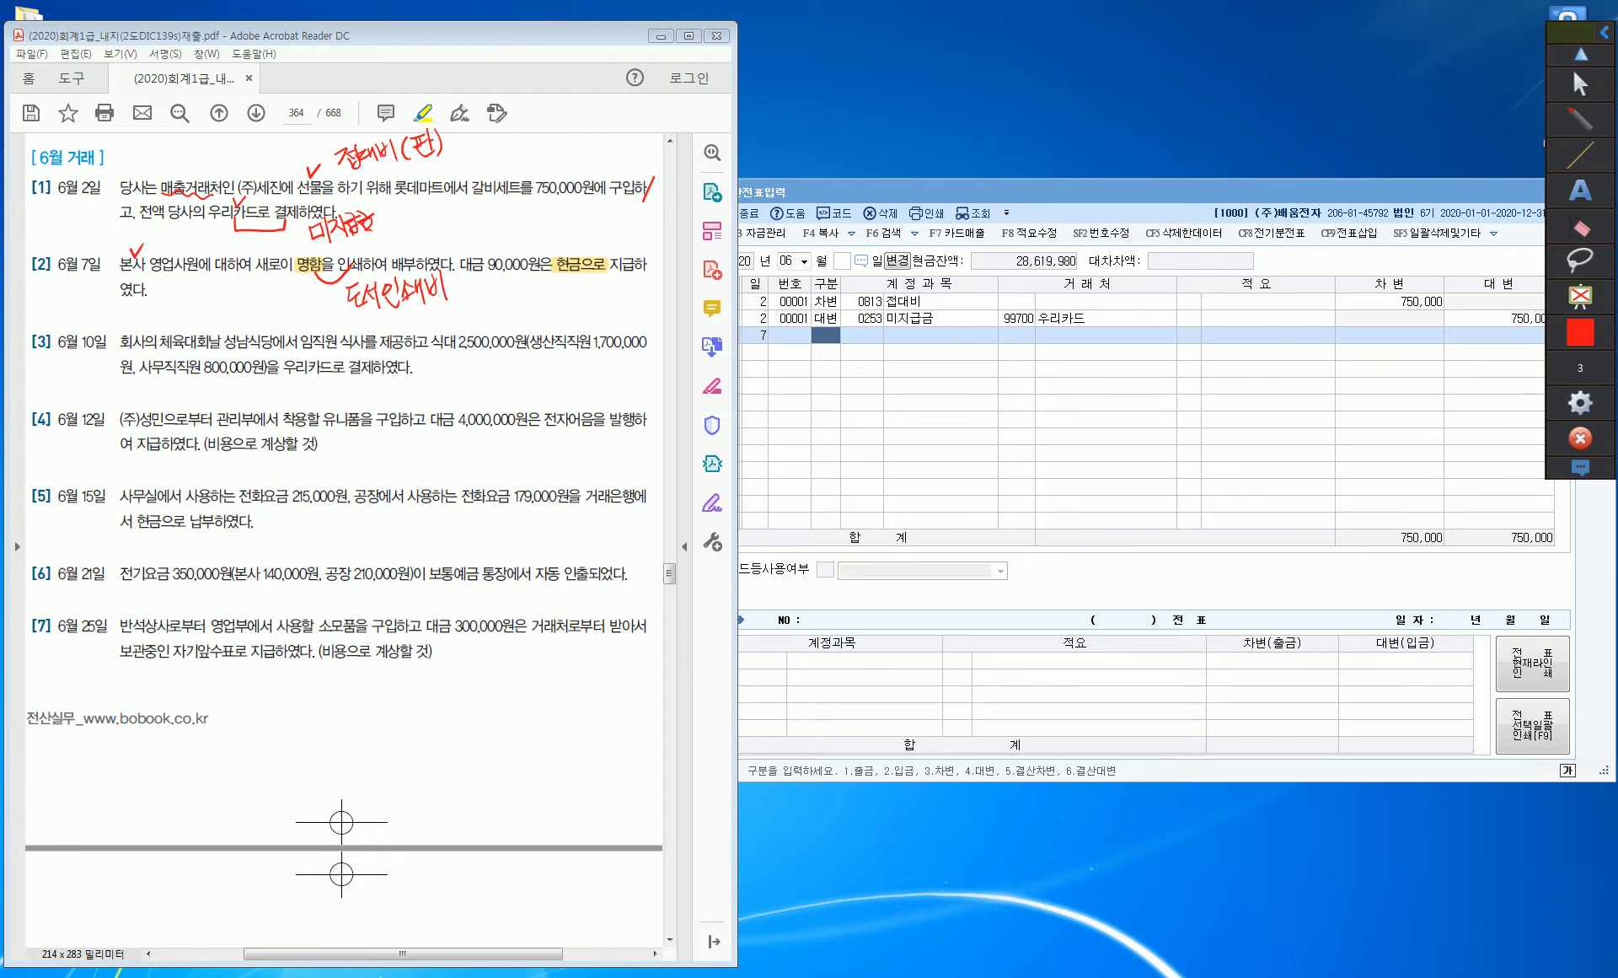
mouse_move(460, 268)
left_mouse_down()
mouse_move(452, 298)
mouse_move(481, 282)
left_mouse_up()
left_click_drag(465, 282, 478, 288)
left_click(1580, 85)
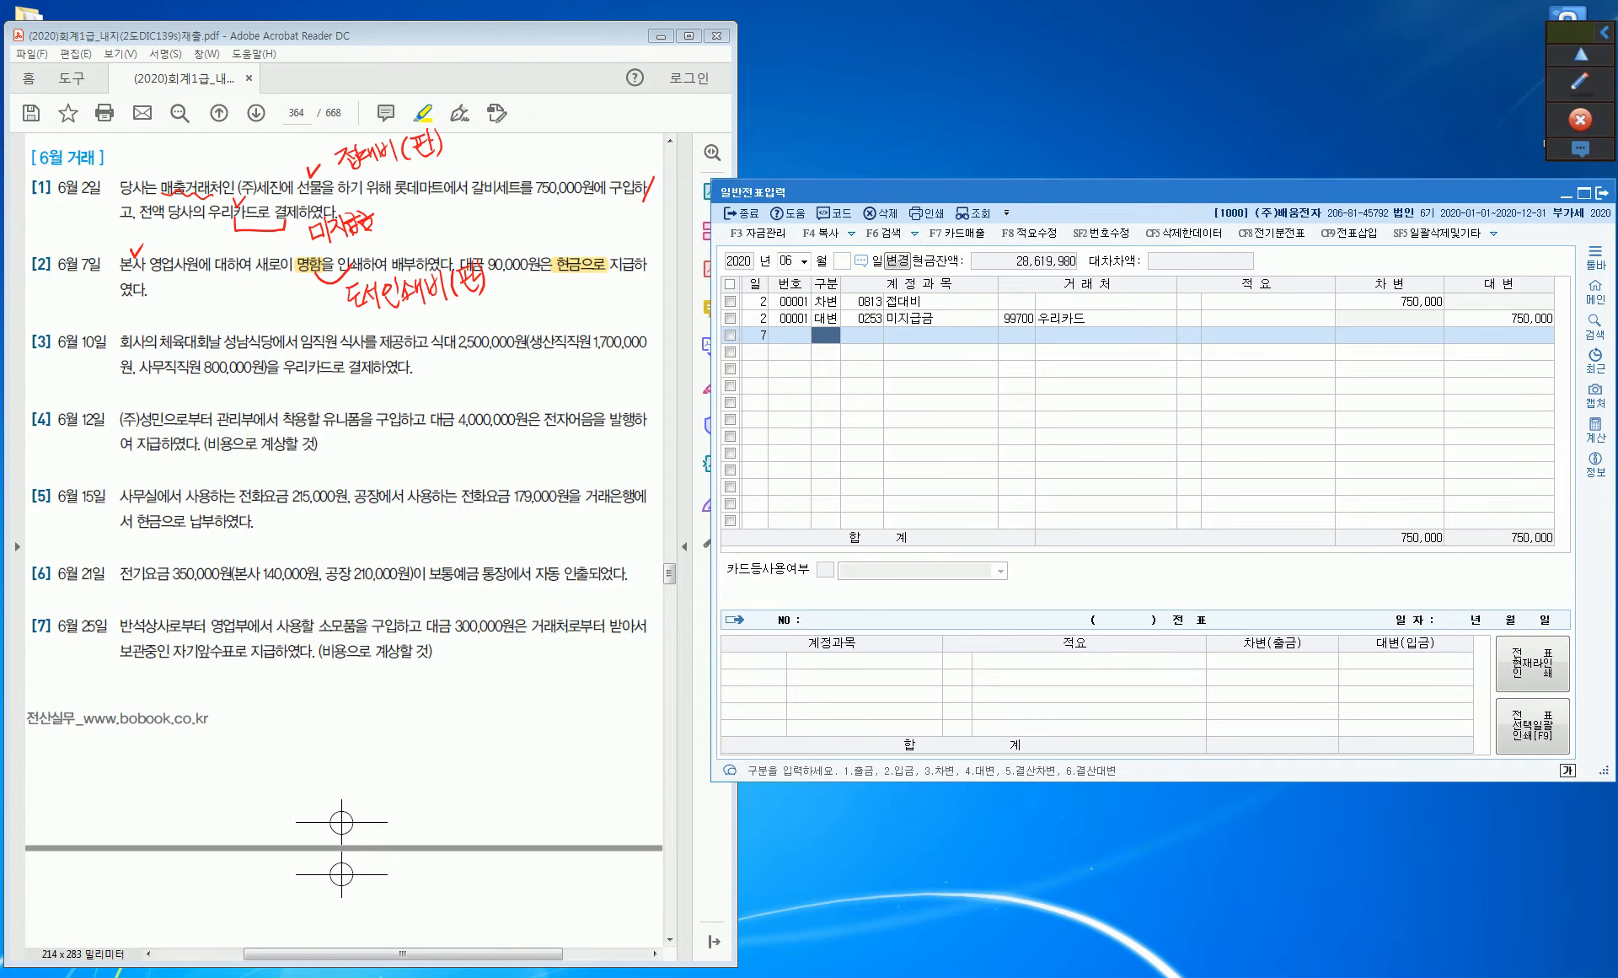
Make the day 7 line a cash payment (출금) with account 0826 도서인쇄비 from 판매관리비.
type("1")
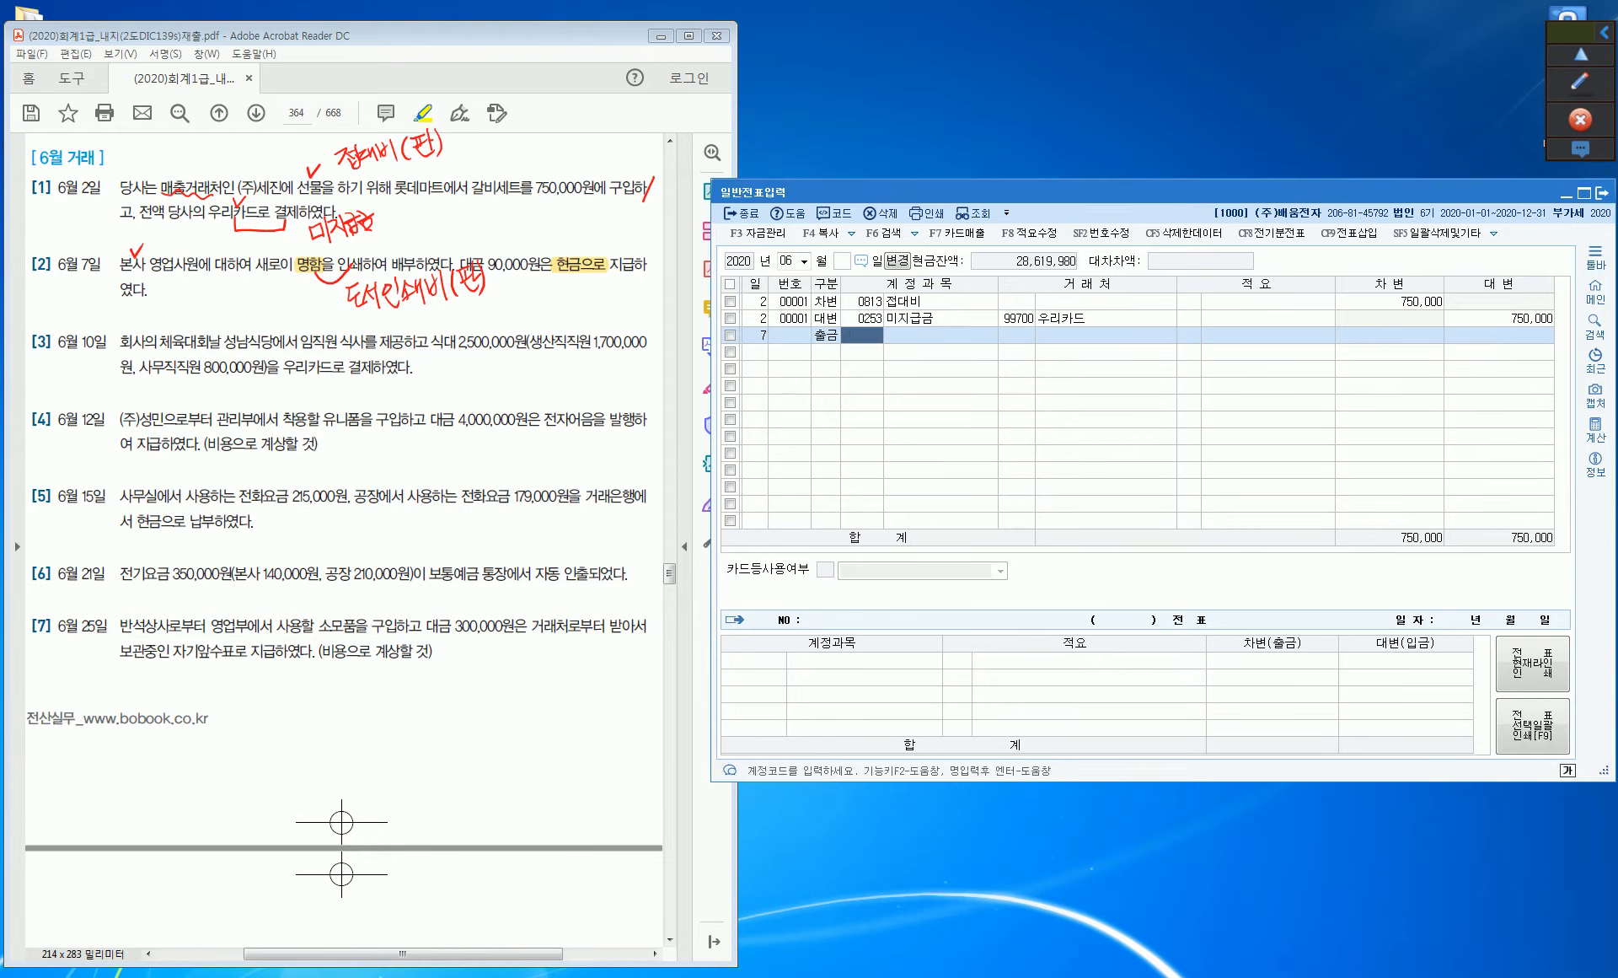
type("도서")
key("Return")
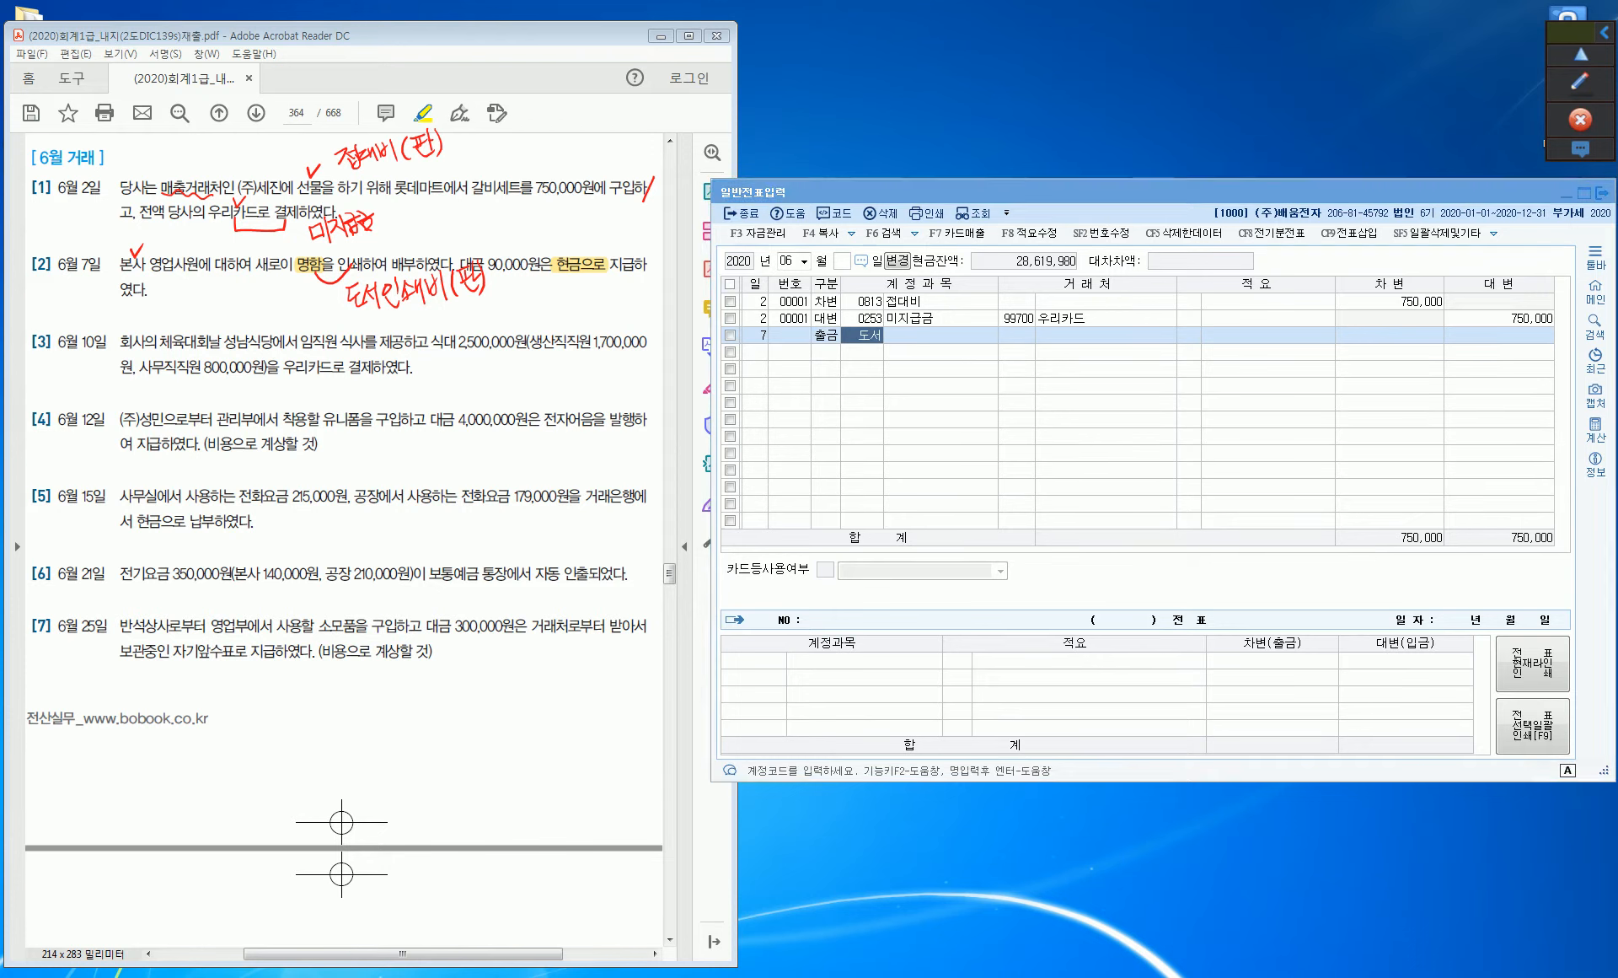
key("Down")
key("Down")
key("Down")
key("Down")
key("Down")
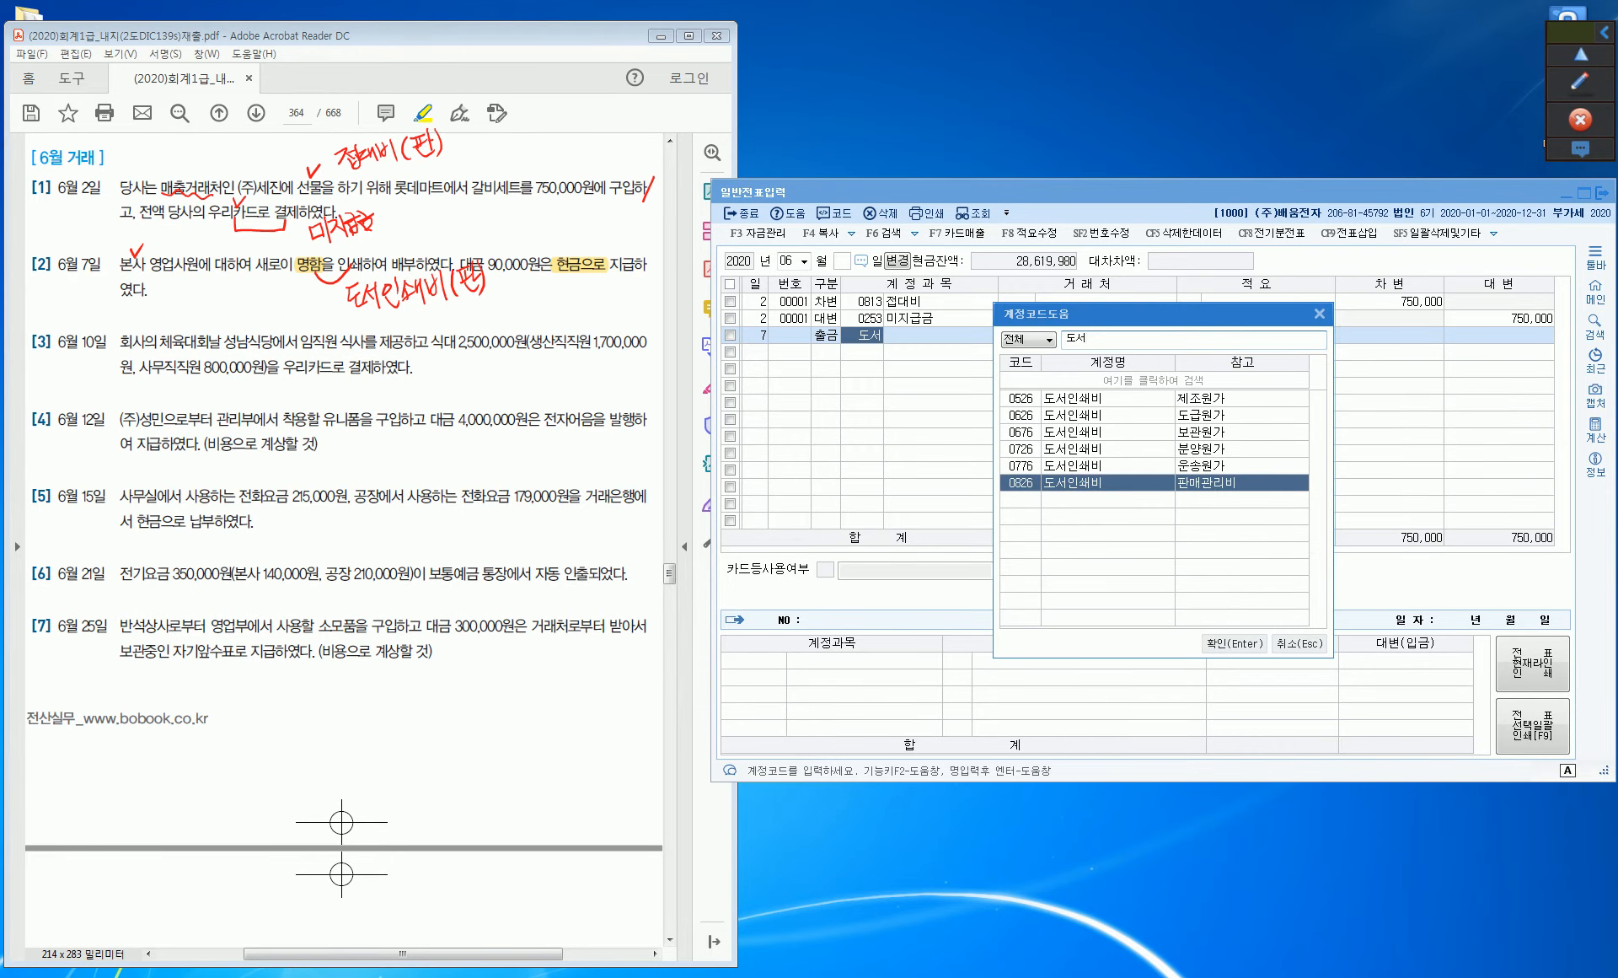
key("Return")
Leave the 도서인쇄비 line's vendor and description blank and enter an amount of 90,000.
key("Return")
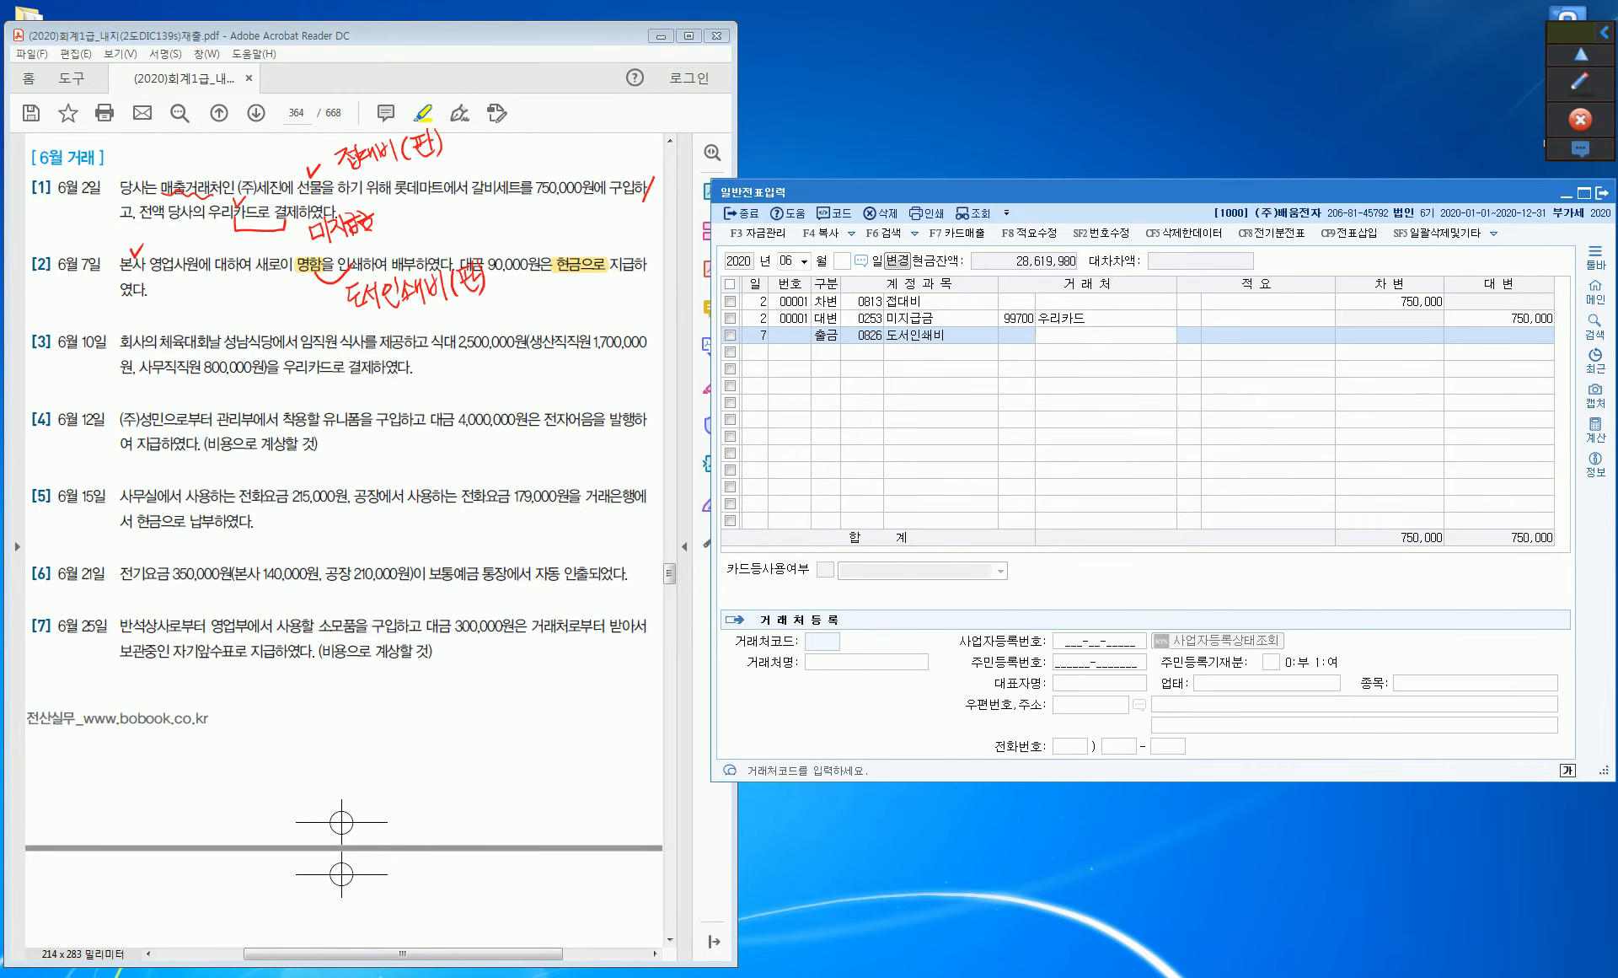
key("Return")
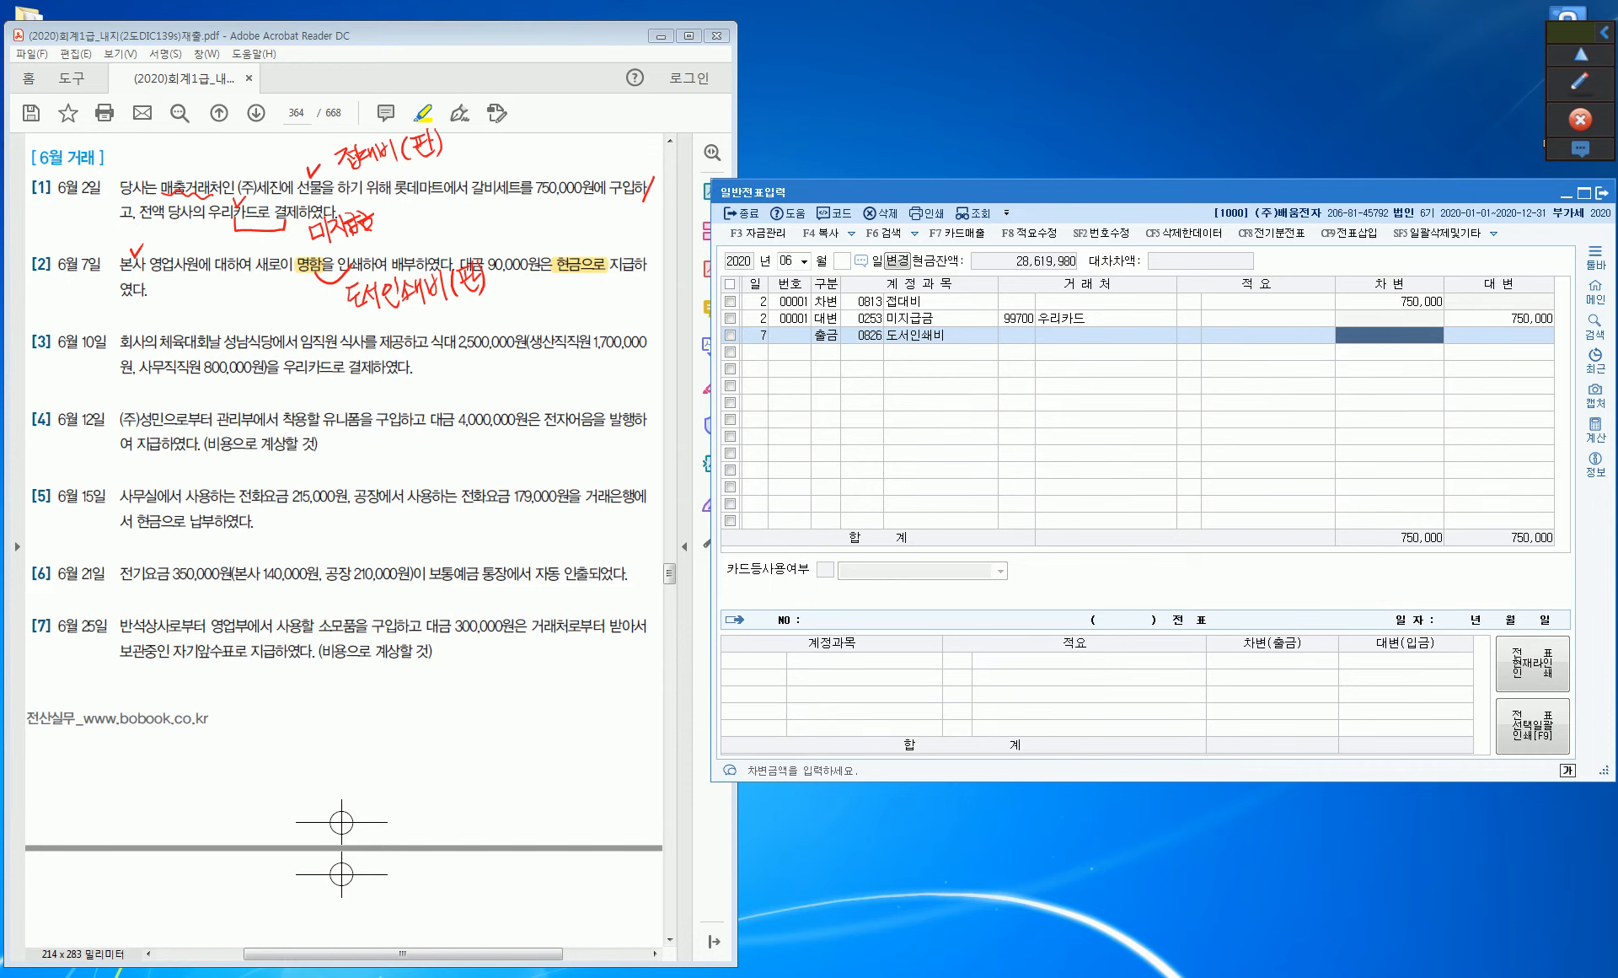
type("90,000")
key("Return")
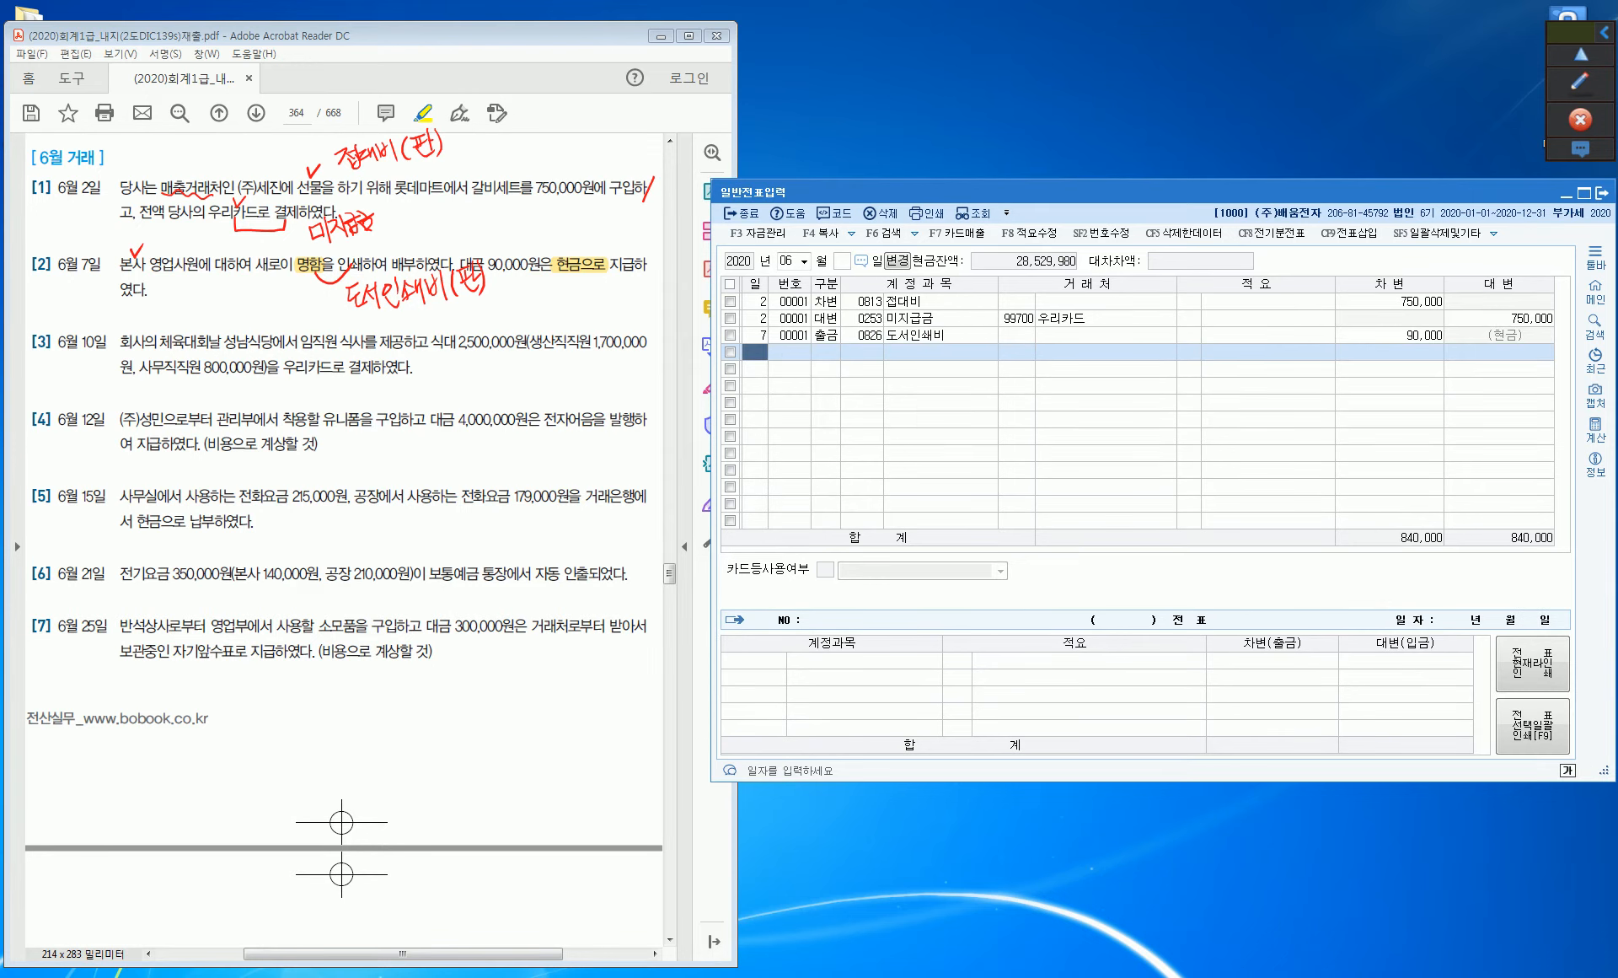
Start a day 10 voucher line and highlight 생산직, 사무직, 식대, 우리카드로 and 임직원 in transaction [3].
type("10")
key("Return")
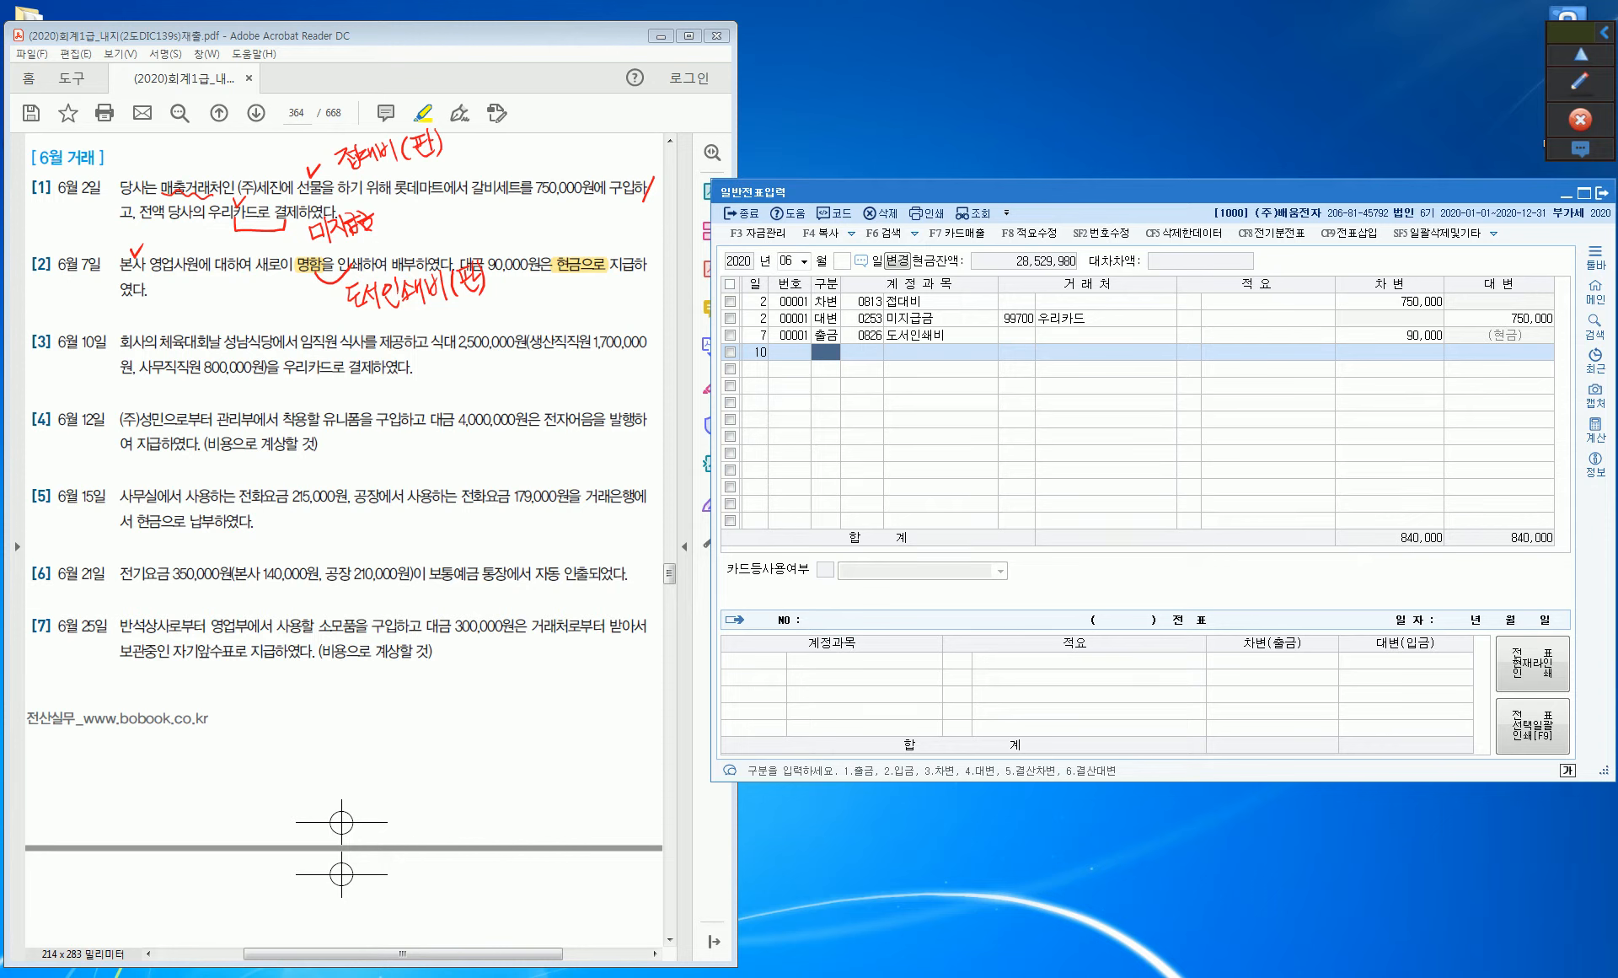
left_click_drag(528, 342, 568, 342)
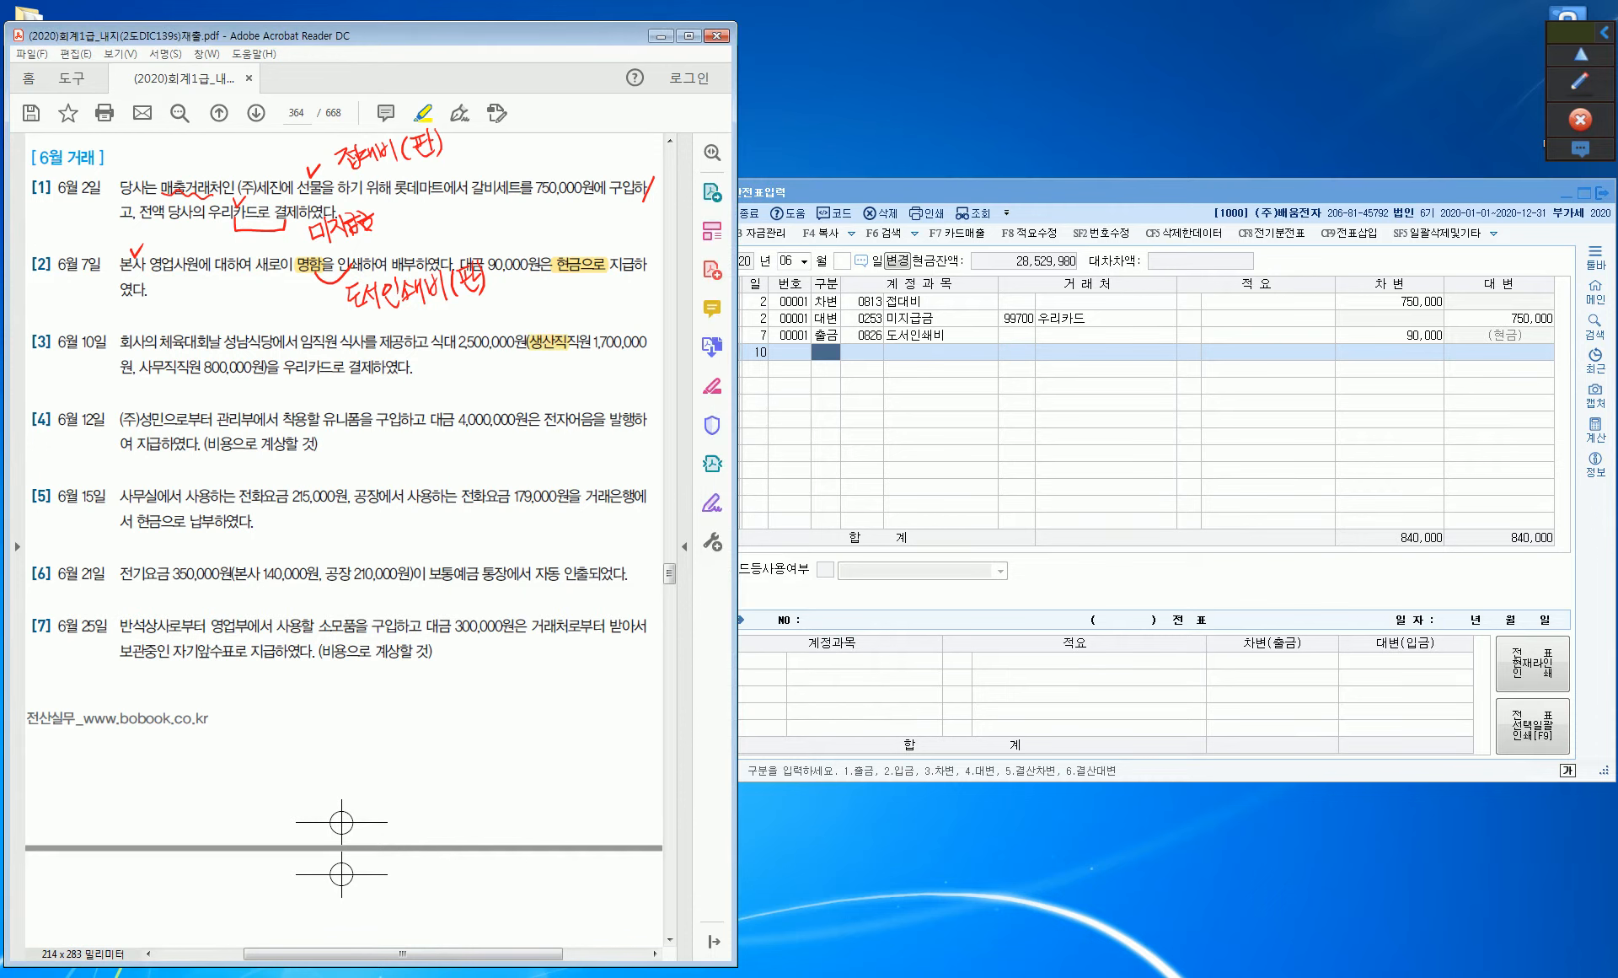
left_click_drag(139, 367, 177, 367)
left_click_drag(430, 342, 458, 342)
left_click_drag(284, 367, 347, 368)
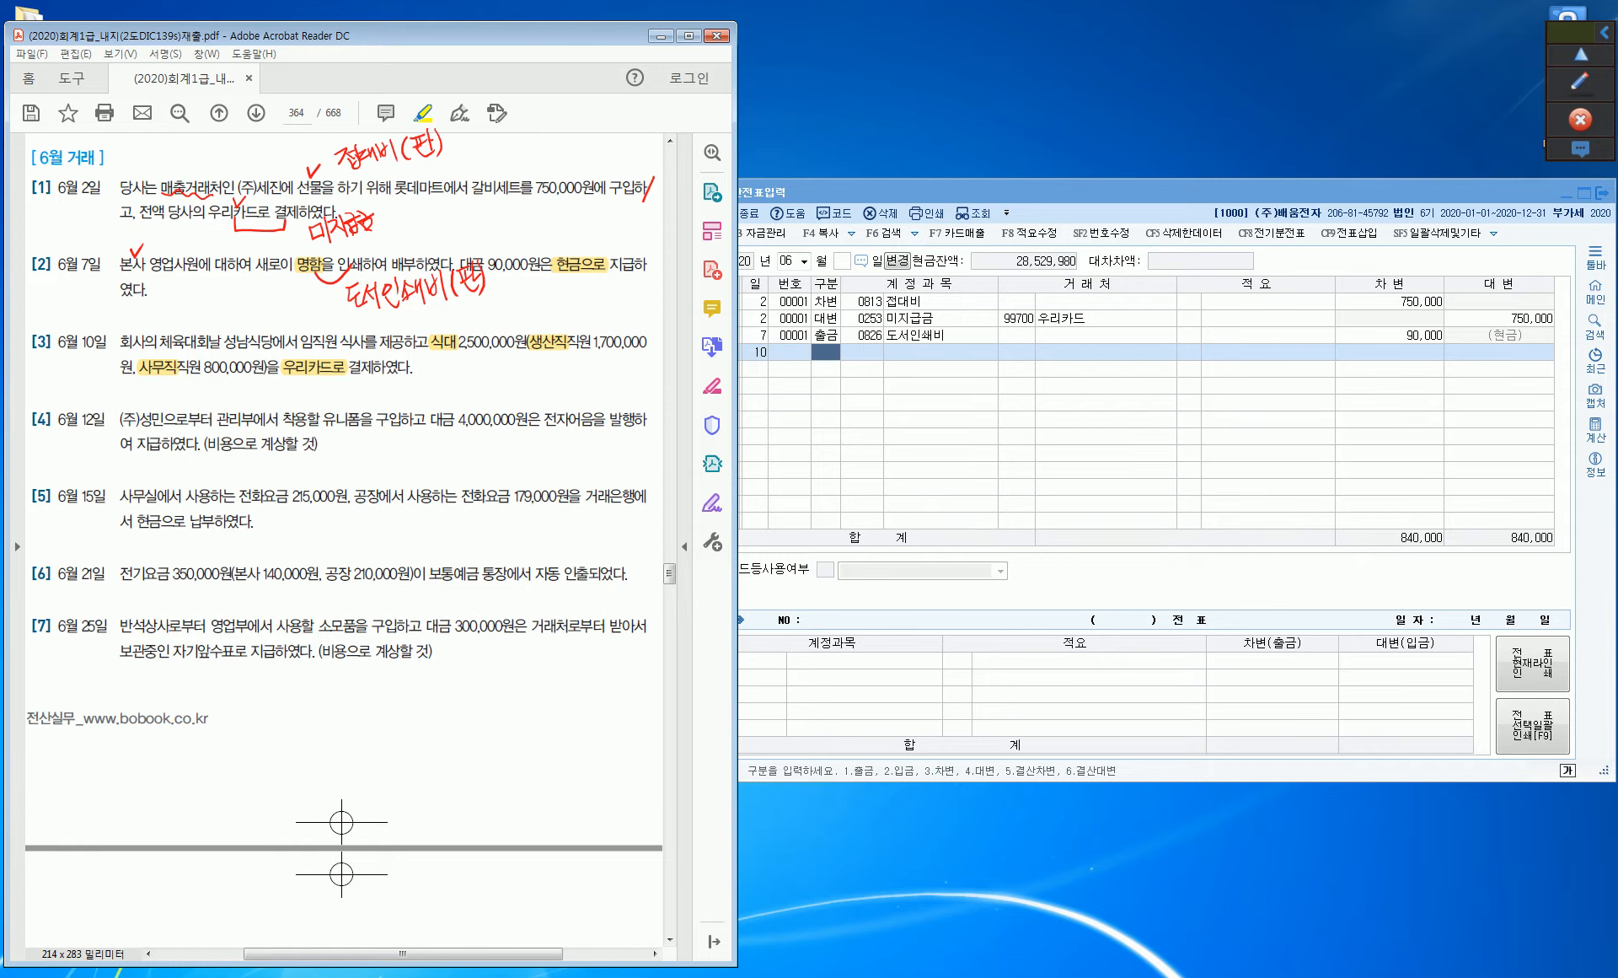
left_click_drag(298, 342, 340, 343)
Handwrite 복리후생비 in red above transaction [3] with an arrow pointing to 식대.
left_click(1580, 81)
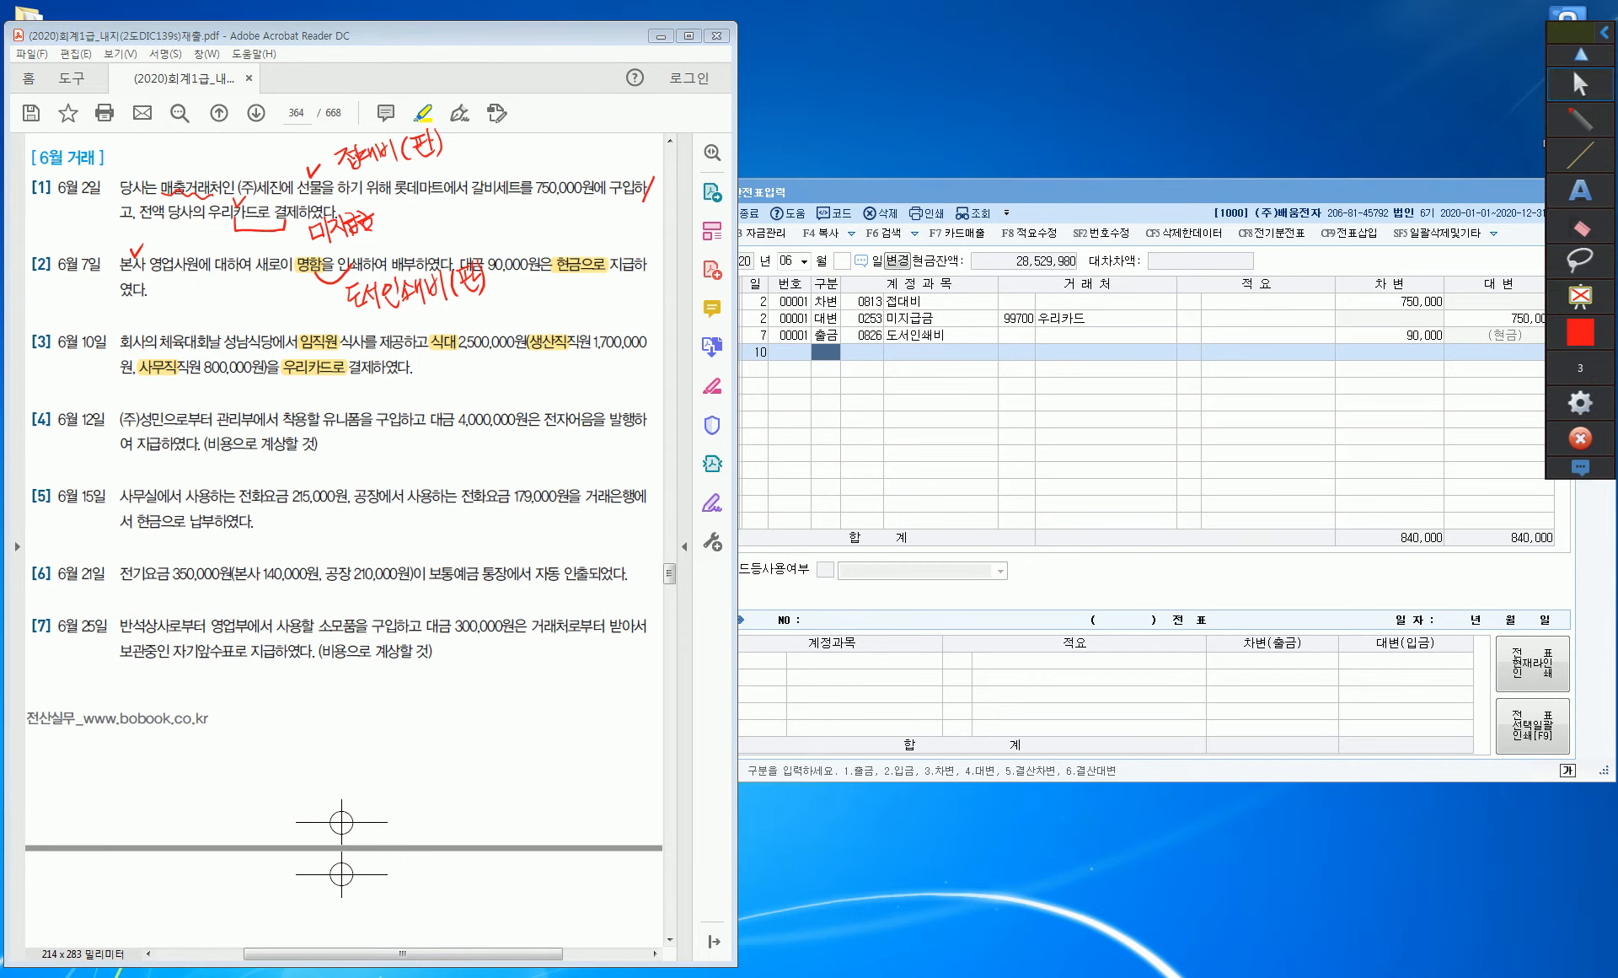
left_click_drag(456, 331, 507, 312)
left_click_drag(501, 307, 516, 311)
left_click_drag(506, 316, 543, 309)
left_click_drag(533, 308, 559, 300)
left_click_drag(553, 301, 570, 307)
left_click_drag(562, 307, 571, 306)
left_click_drag(576, 283, 577, 311)
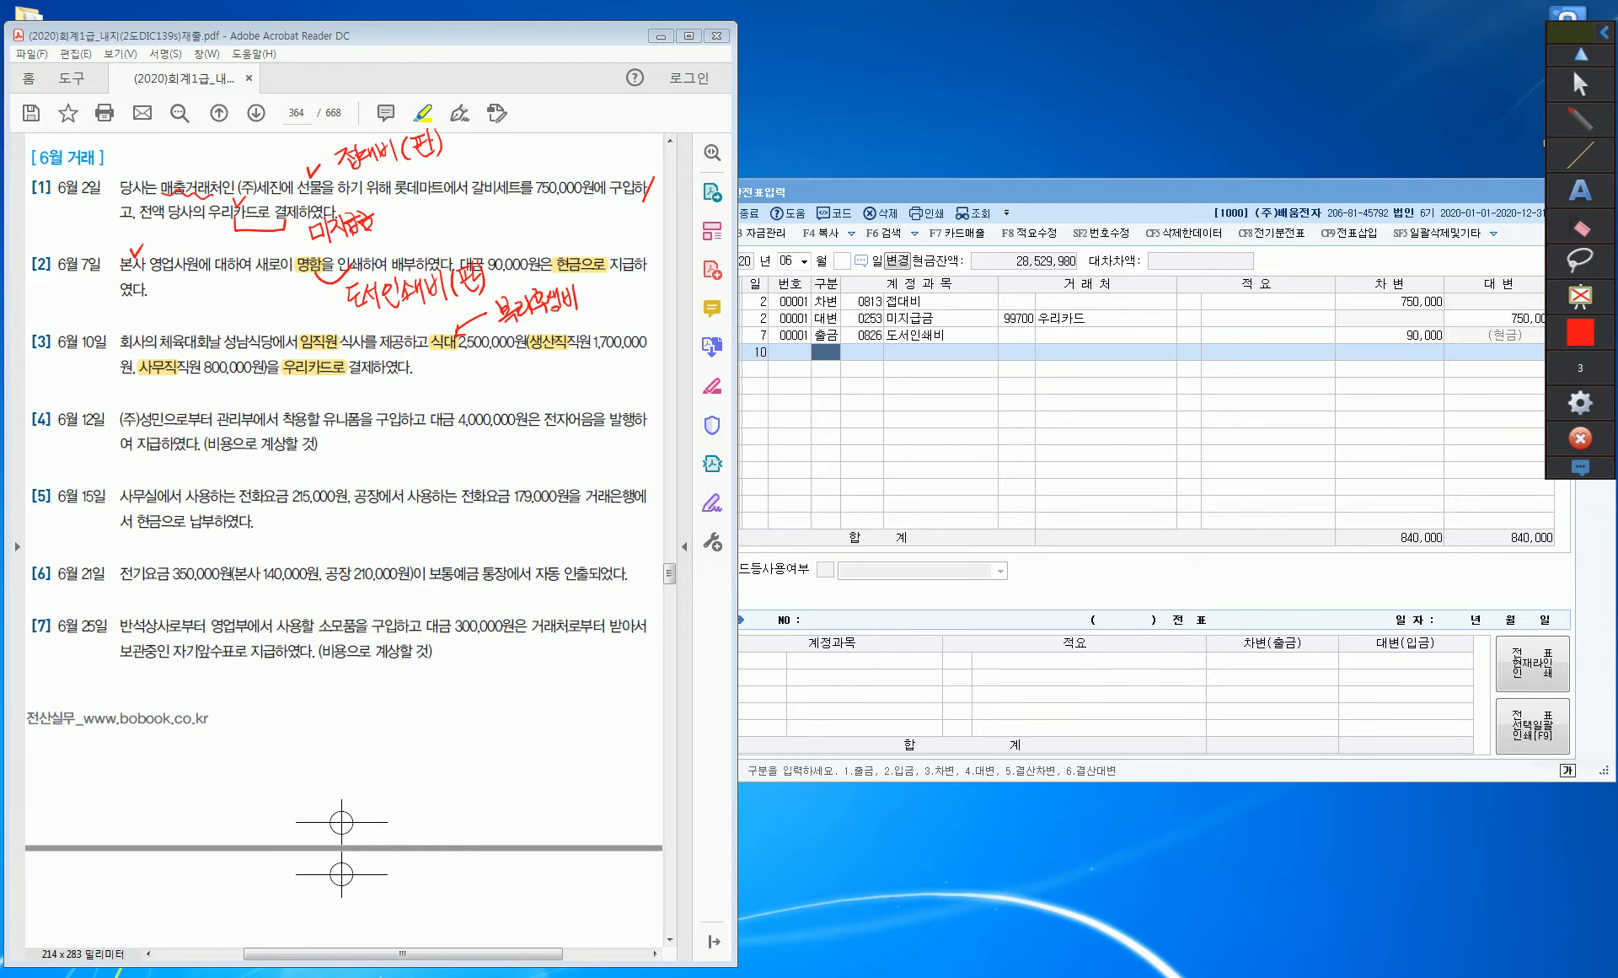
Handwrite 미지급금 under 우리카드로 and mark 생산직 as 제 and 사무직 as 판 in transaction [3].
left_click_drag(310, 372, 378, 396)
left_click_drag(385, 378, 402, 400)
left_click_drag(547, 327, 584, 333)
left_click(1580, 84)
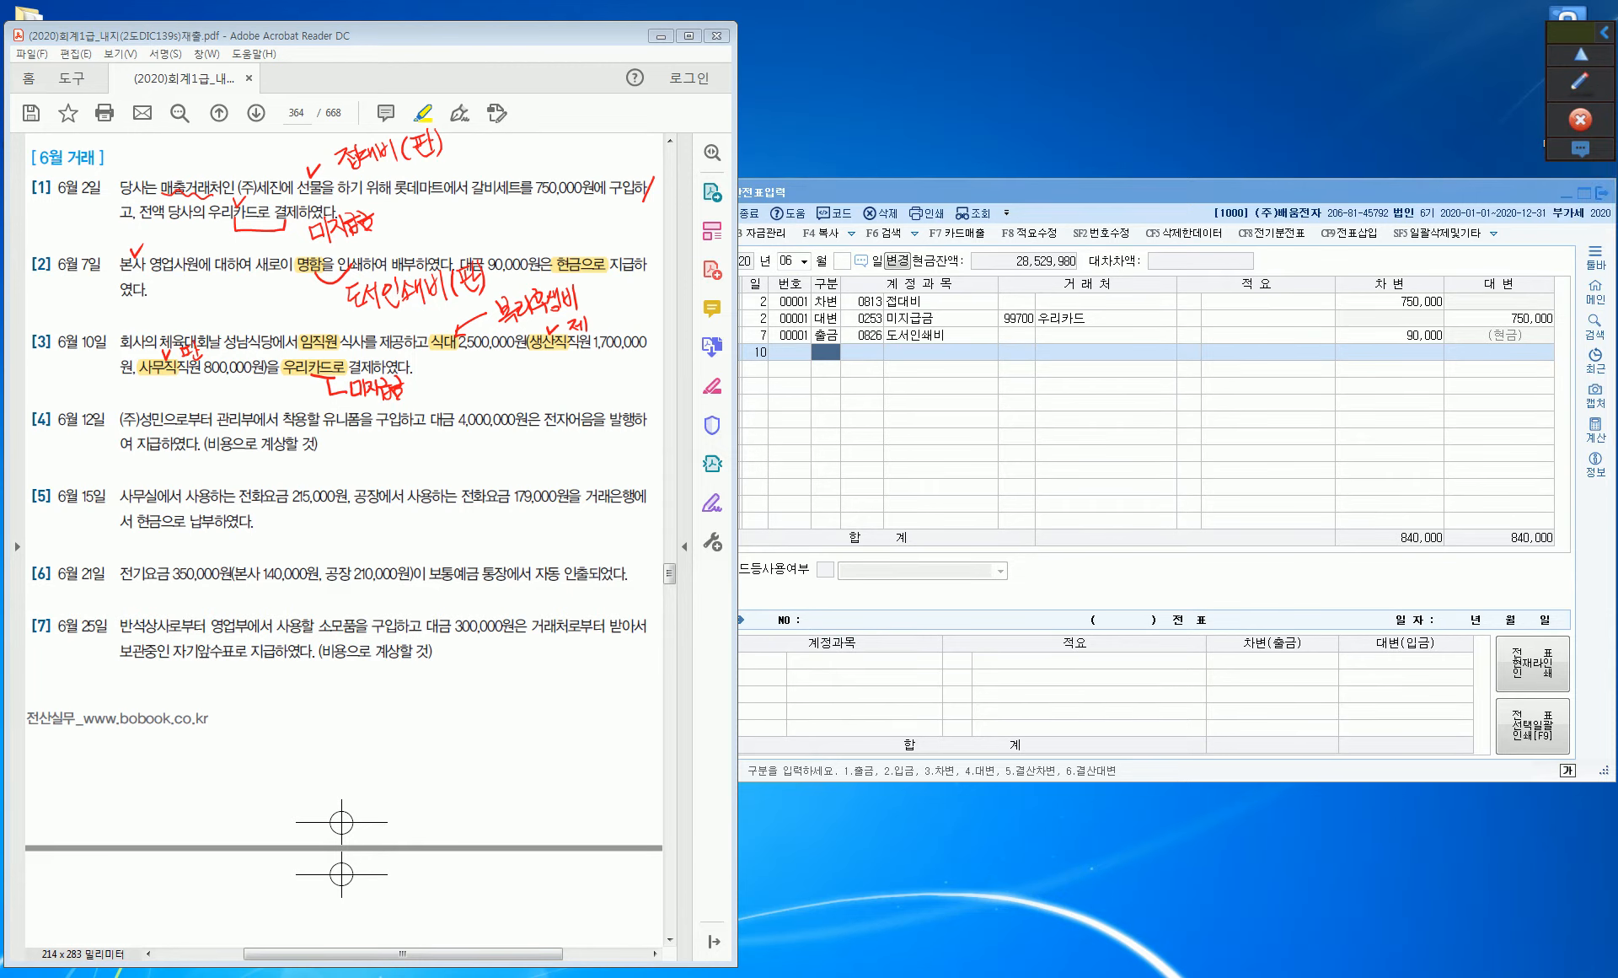
Enter a debit (차변) line on day 10 for 0511 복리후생비 with an amount of 1,700,000 and no vendor.
left_click(826, 353)
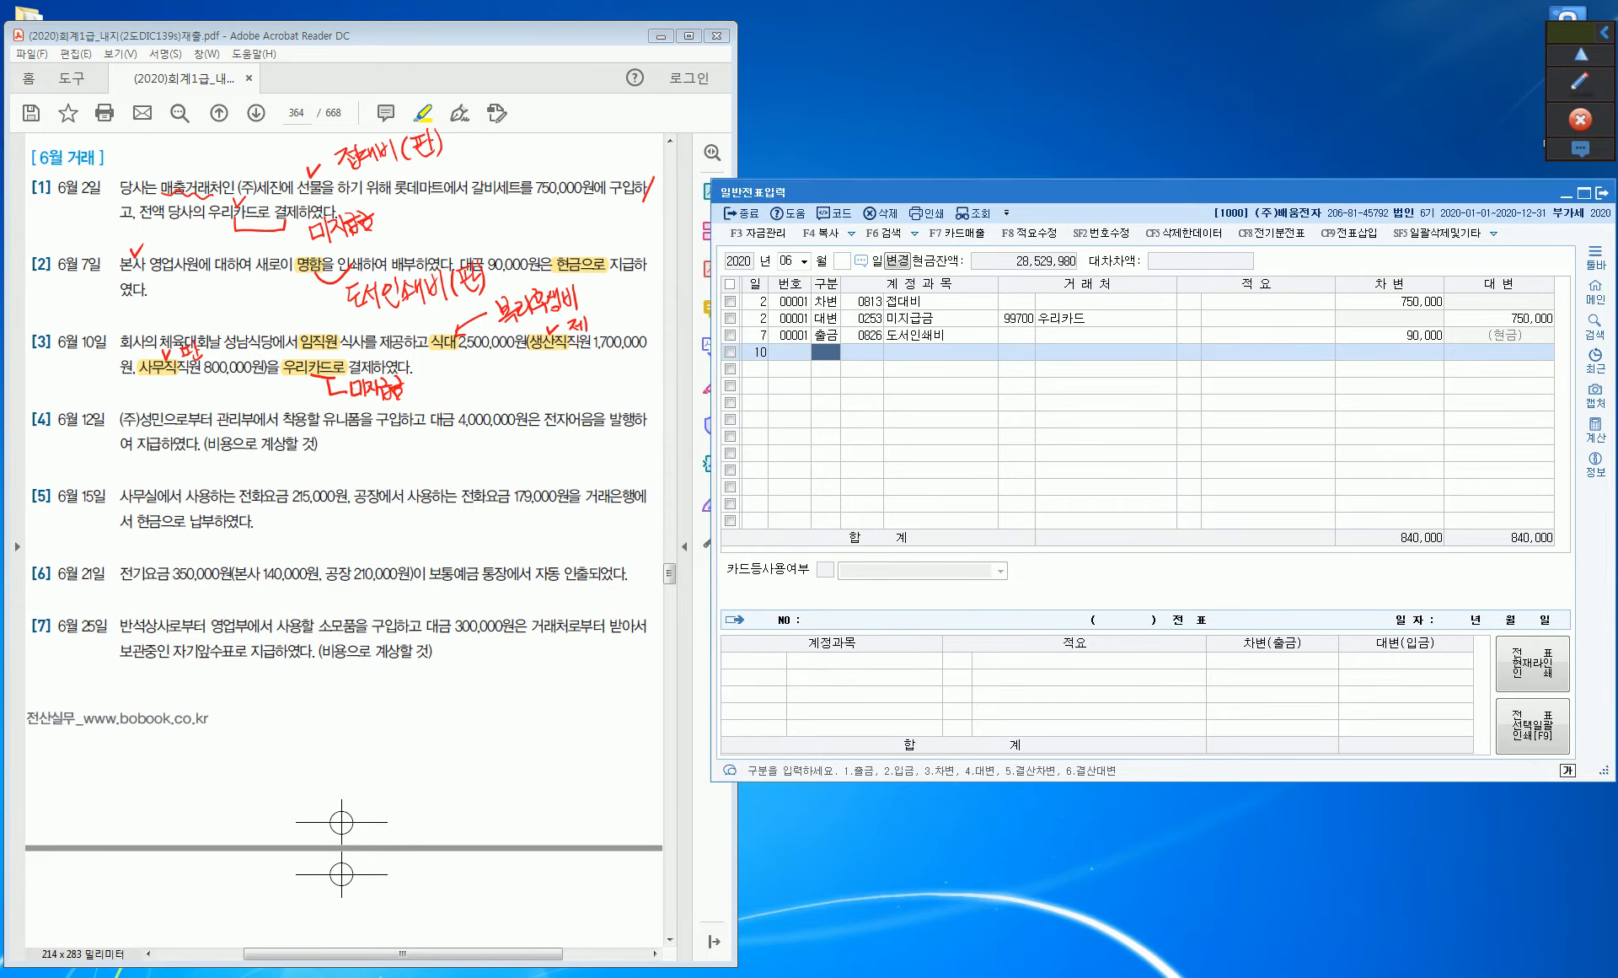
type("3")
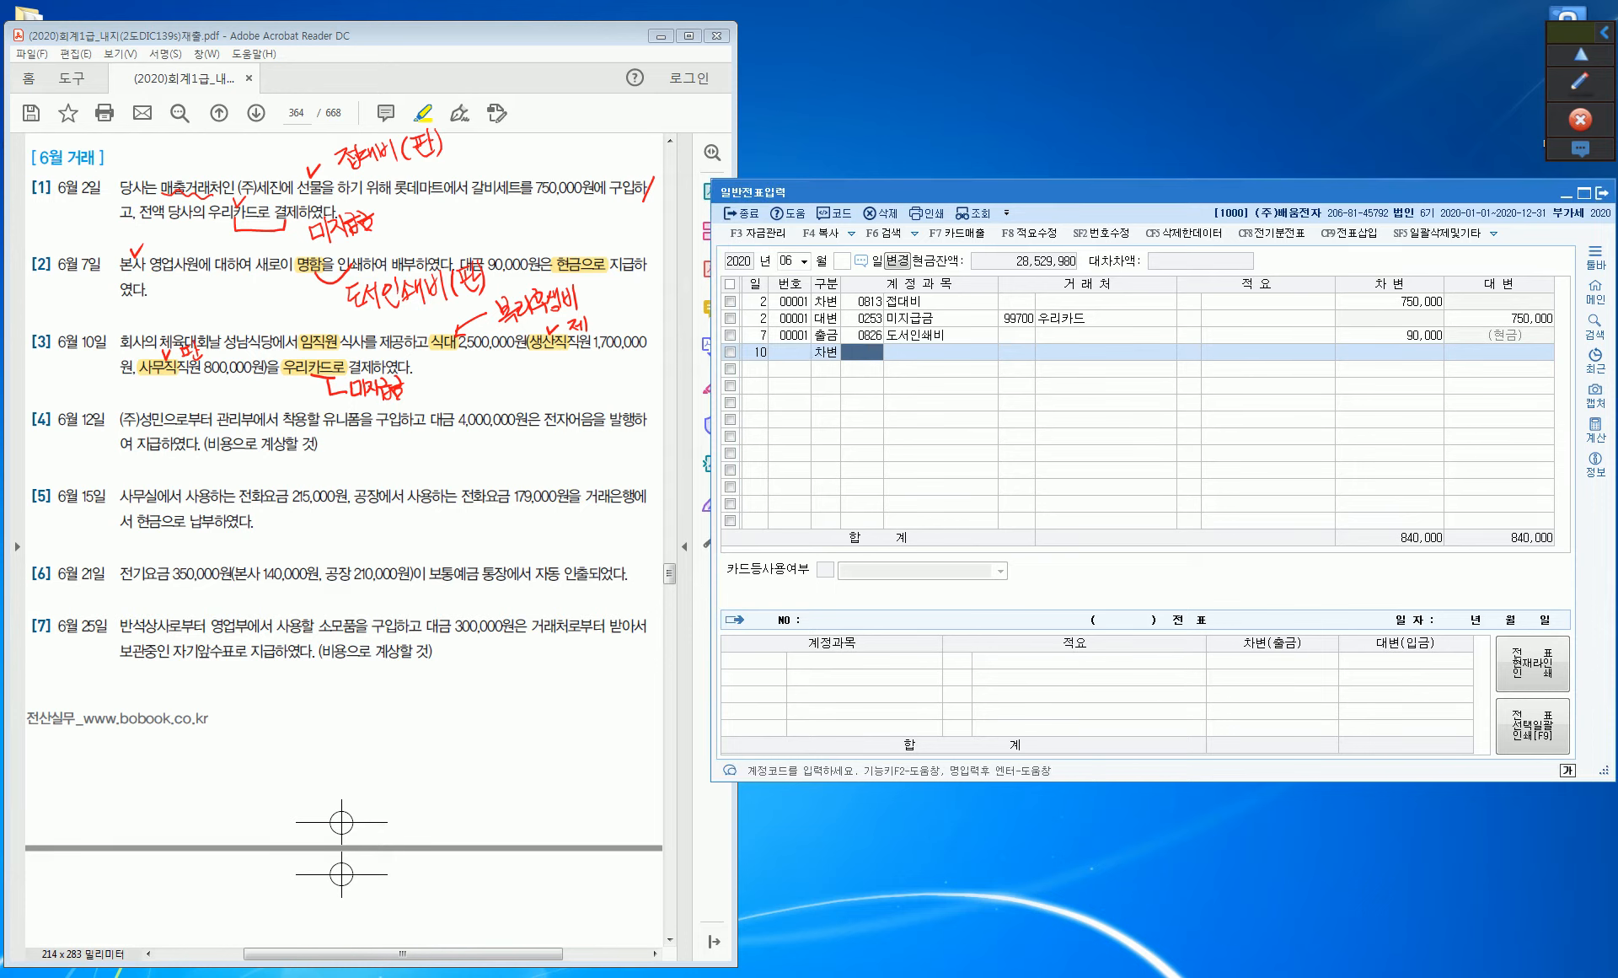
type("511")
key("Return")
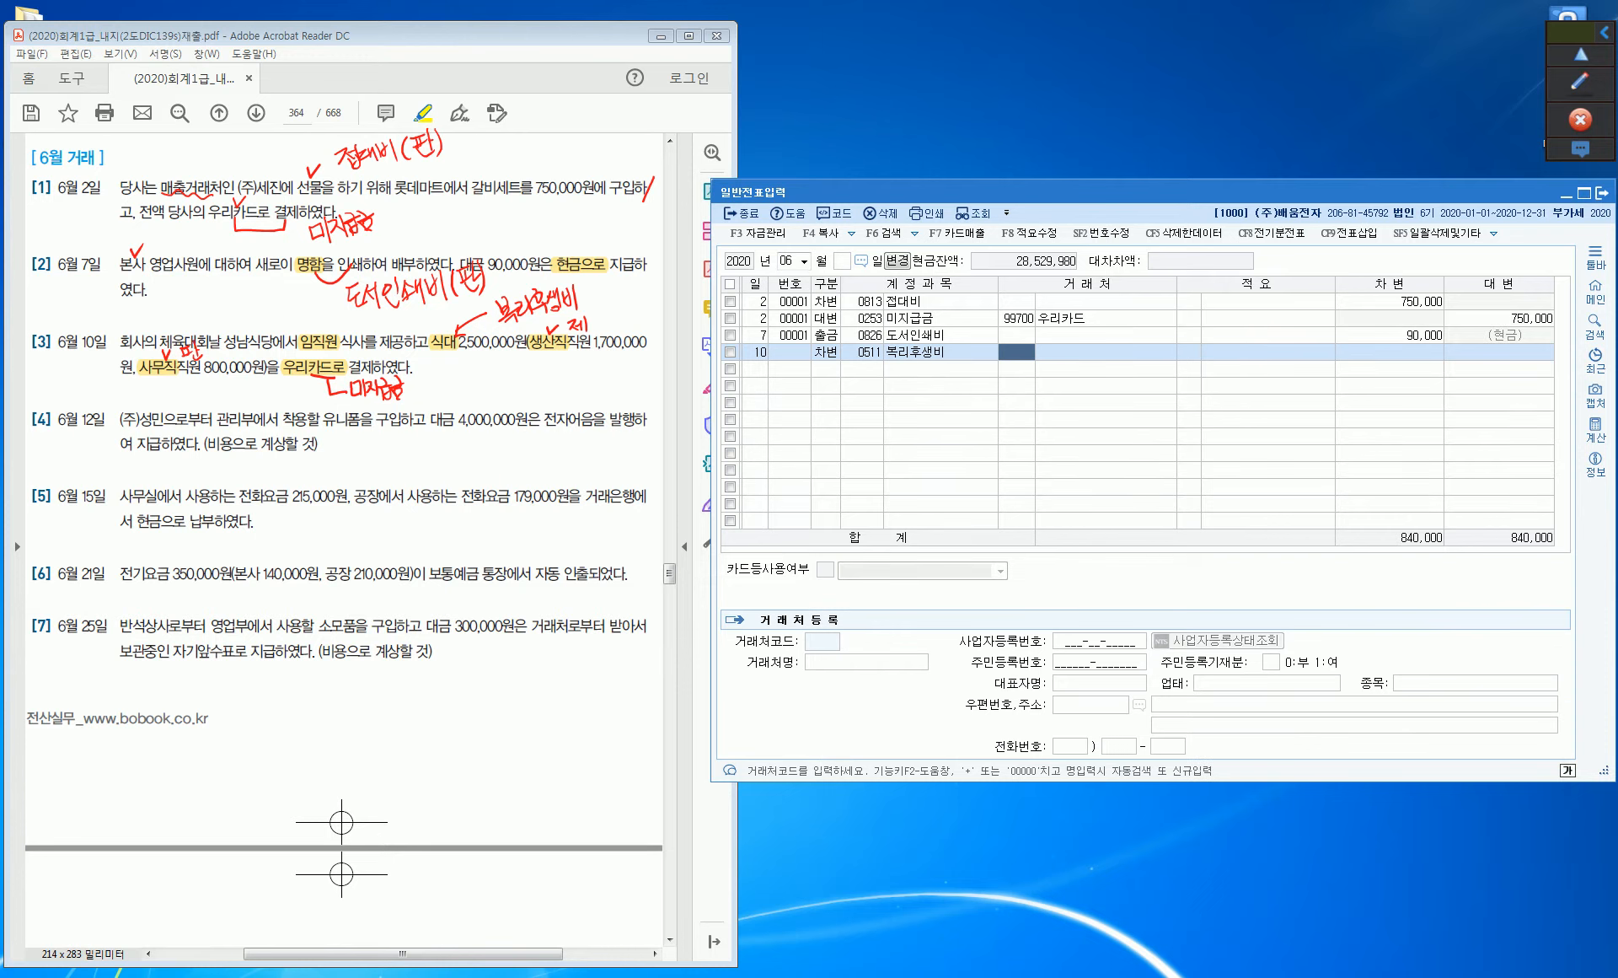
key("Return")
key("Return")
type("1700000")
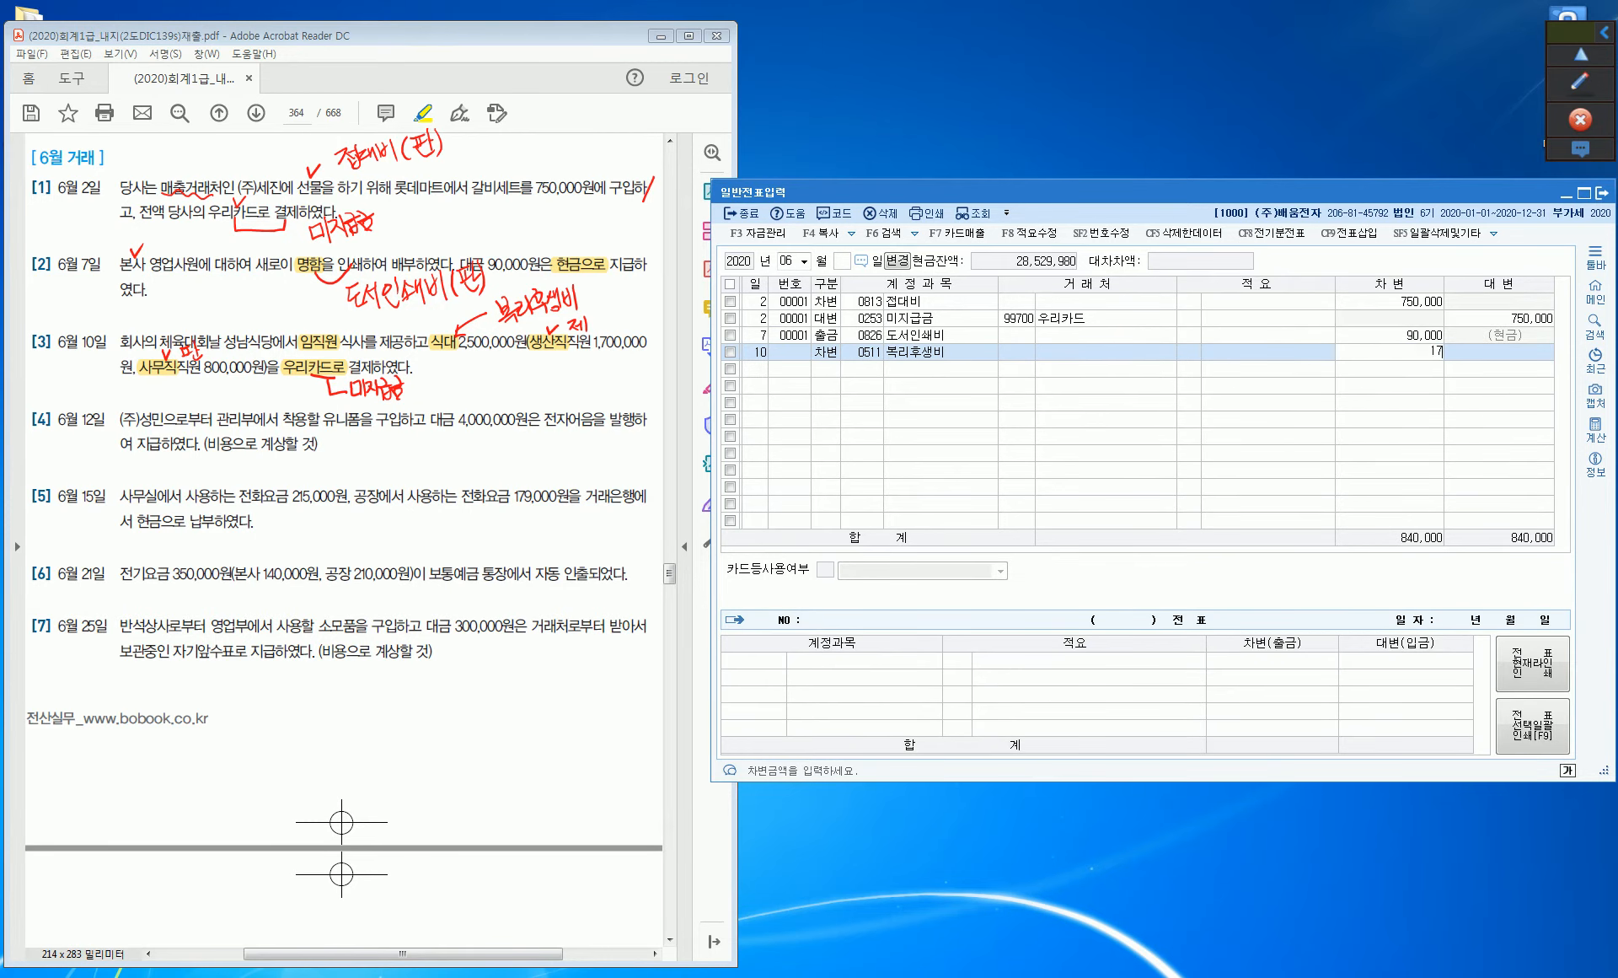
key("Return")
Add a second day 10 debit (차변) line for 0811 복리후생비 with an amount of 800,000 and no vendor.
key("Return")
type("3")
key("Return")
type("811")
key("Return")
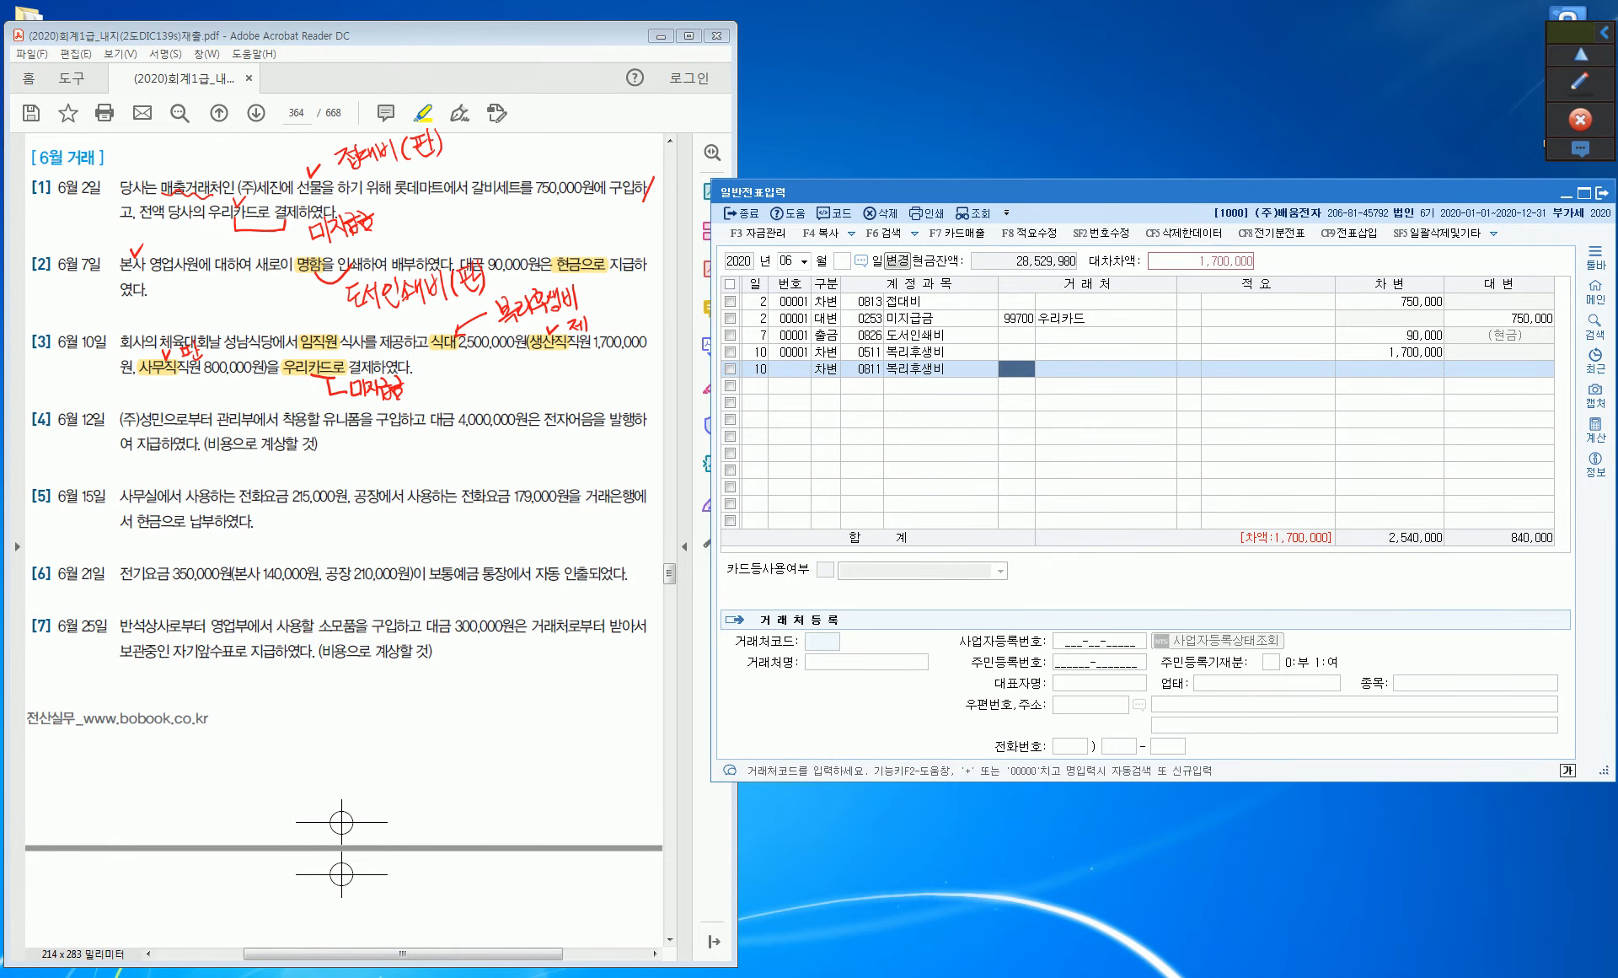
key("Return")
key("Return")
type("800,000")
key("Return")
Add a day 10 credit (대변) line for 0253 미지급금 with vendor 우리카드, accepting the balancing amount of 2,500,000.
key("Return")
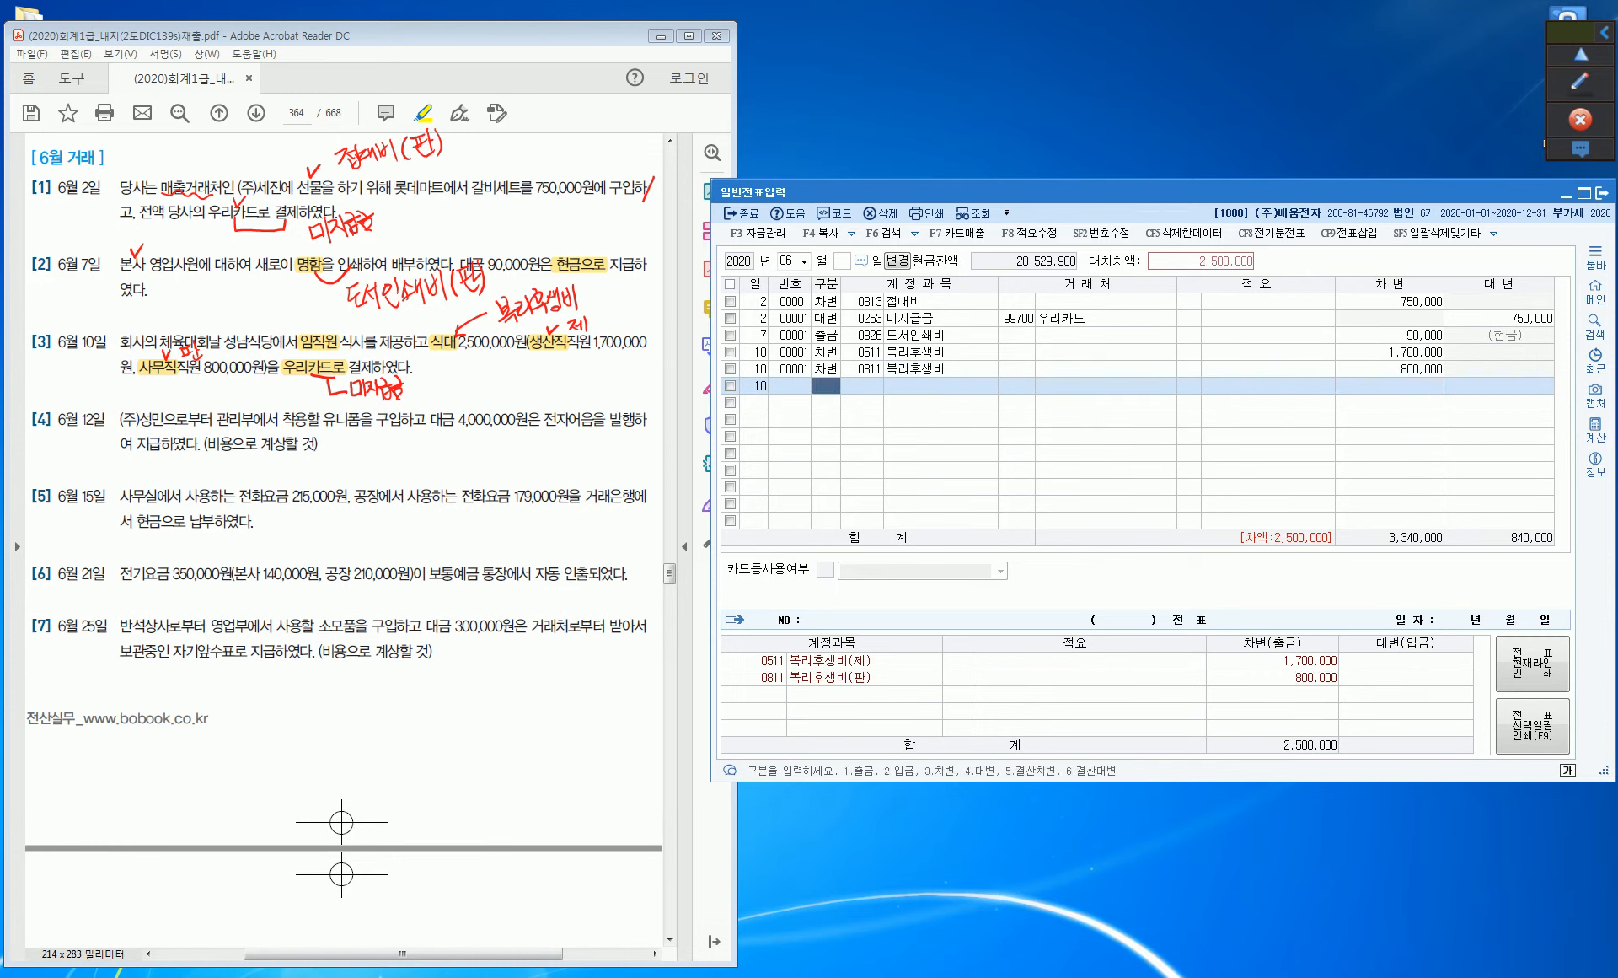
type("4")
key("Return")
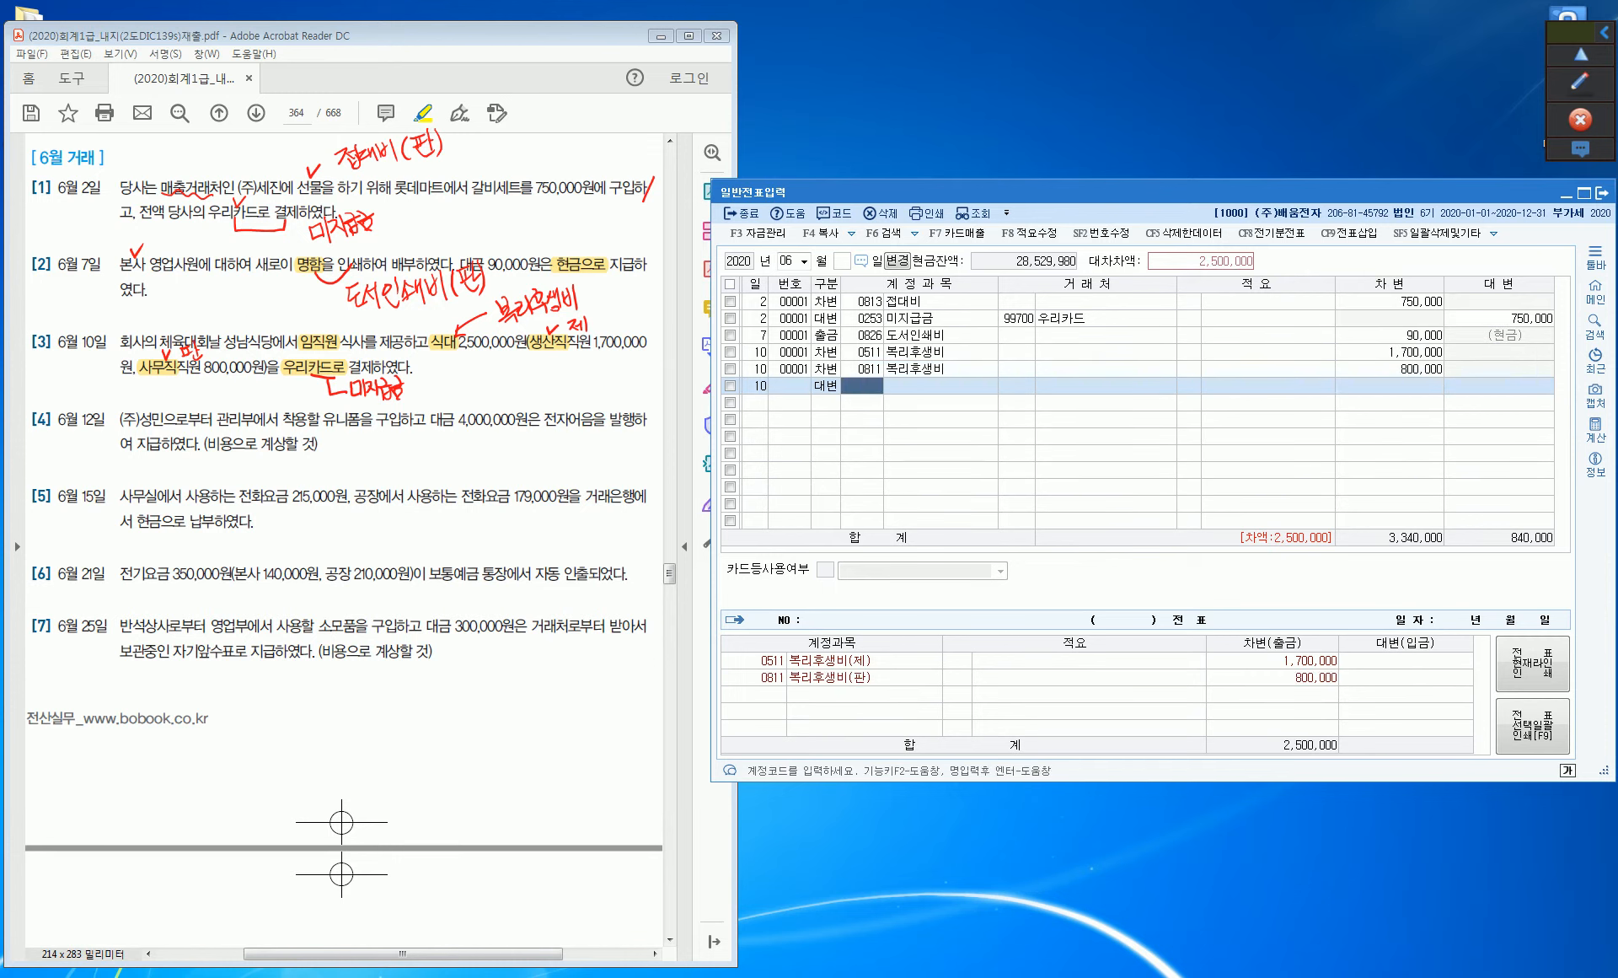
type("253")
key("Return")
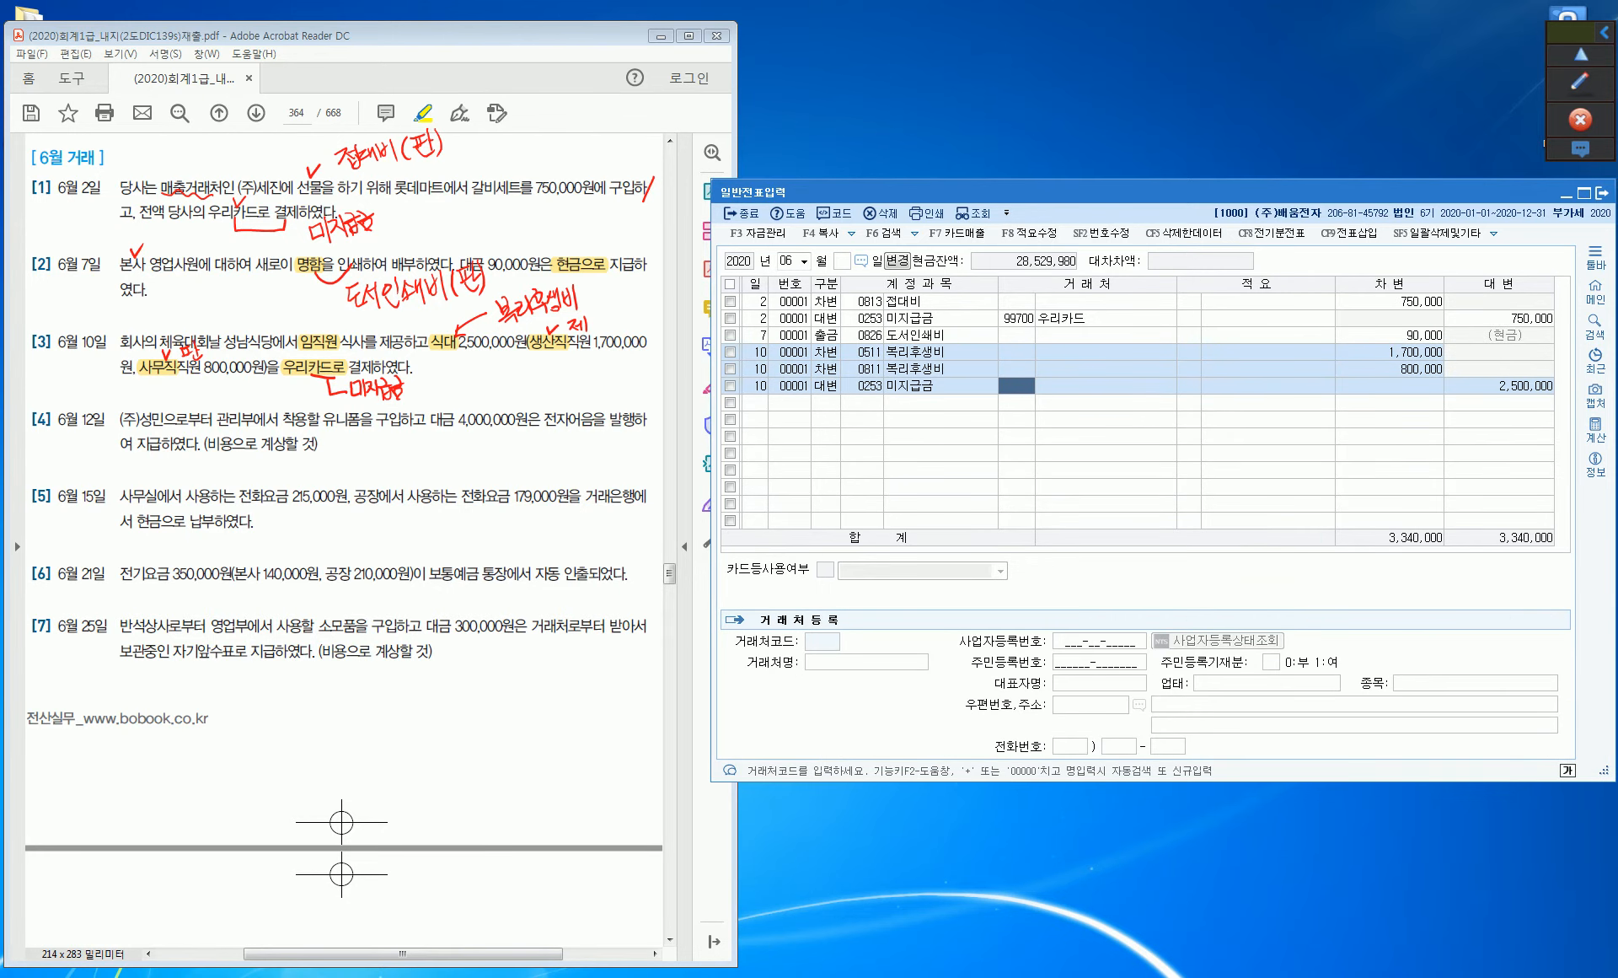
type("우리")
key("Return")
key("Return")
key("Return")
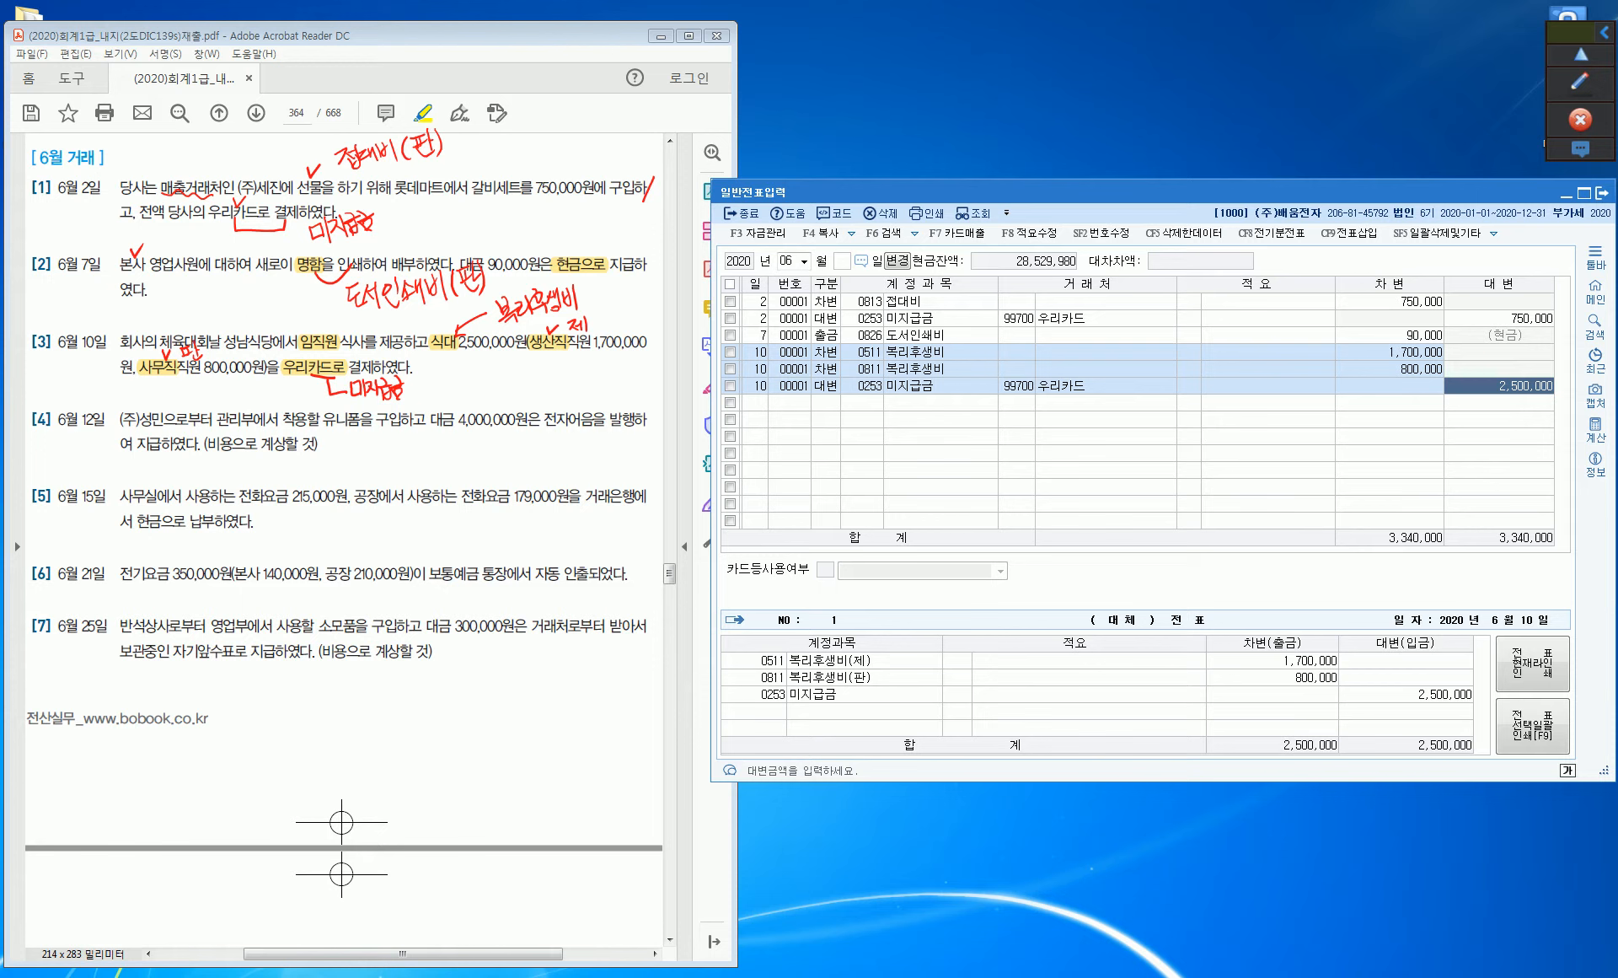
key("Return")
Start a day 12 voucher line and, in transaction [4], bracket 전자어음을 발행, circle 유니폼 and tick 관리부 in red.
type("12")
key("Return")
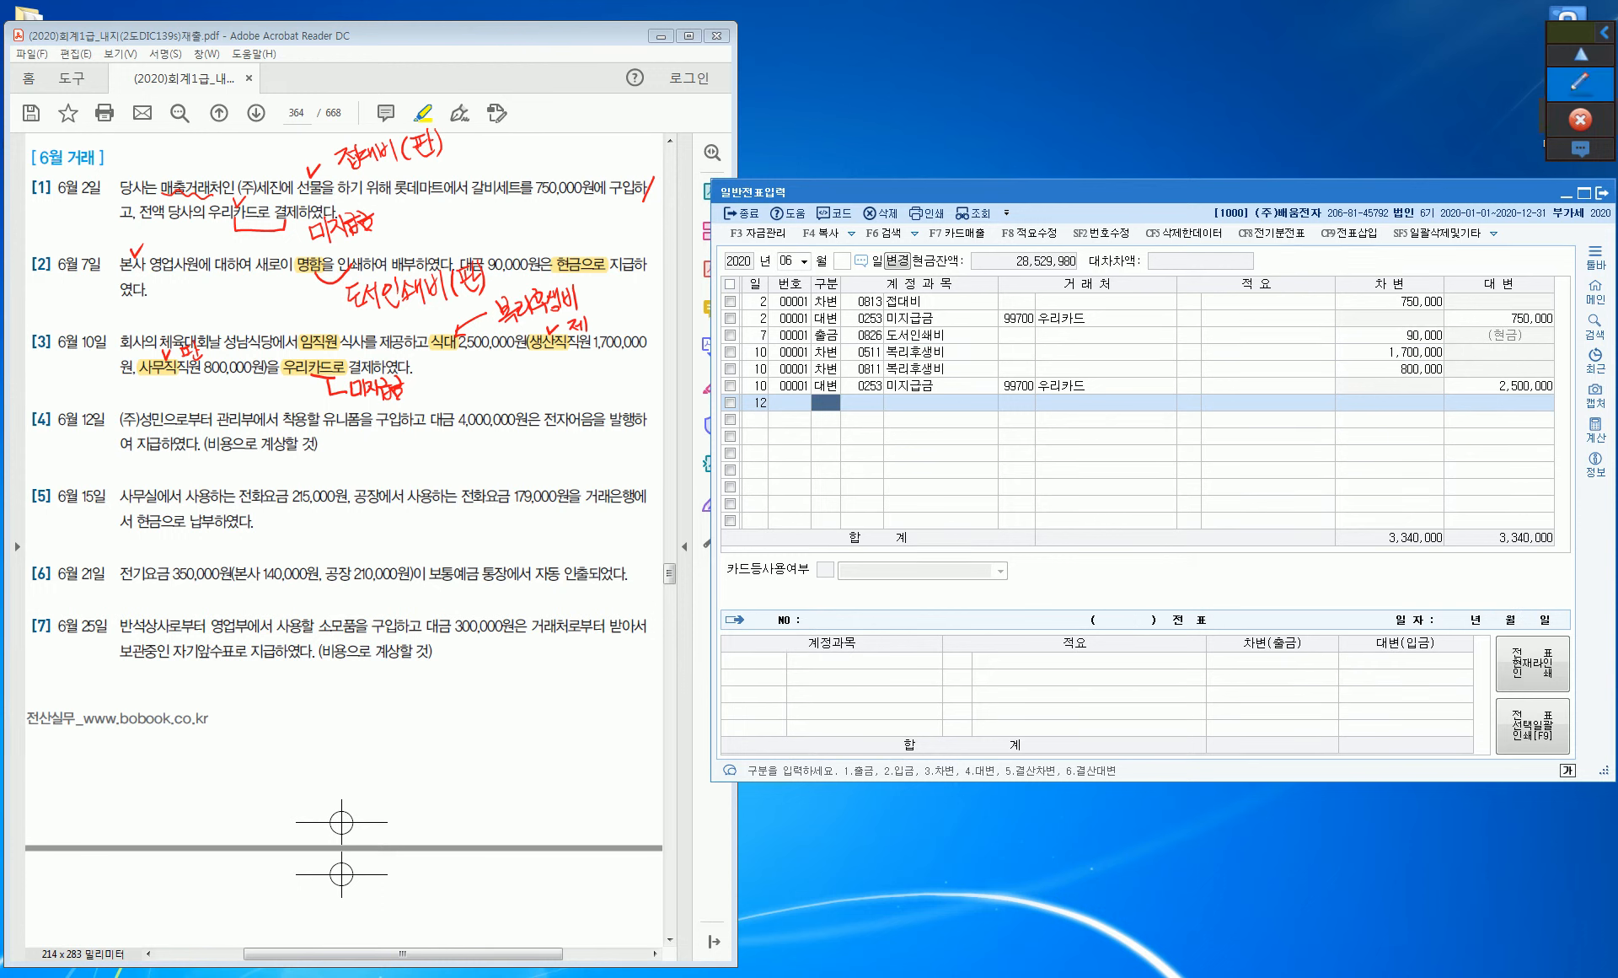
left_click(1580, 81)
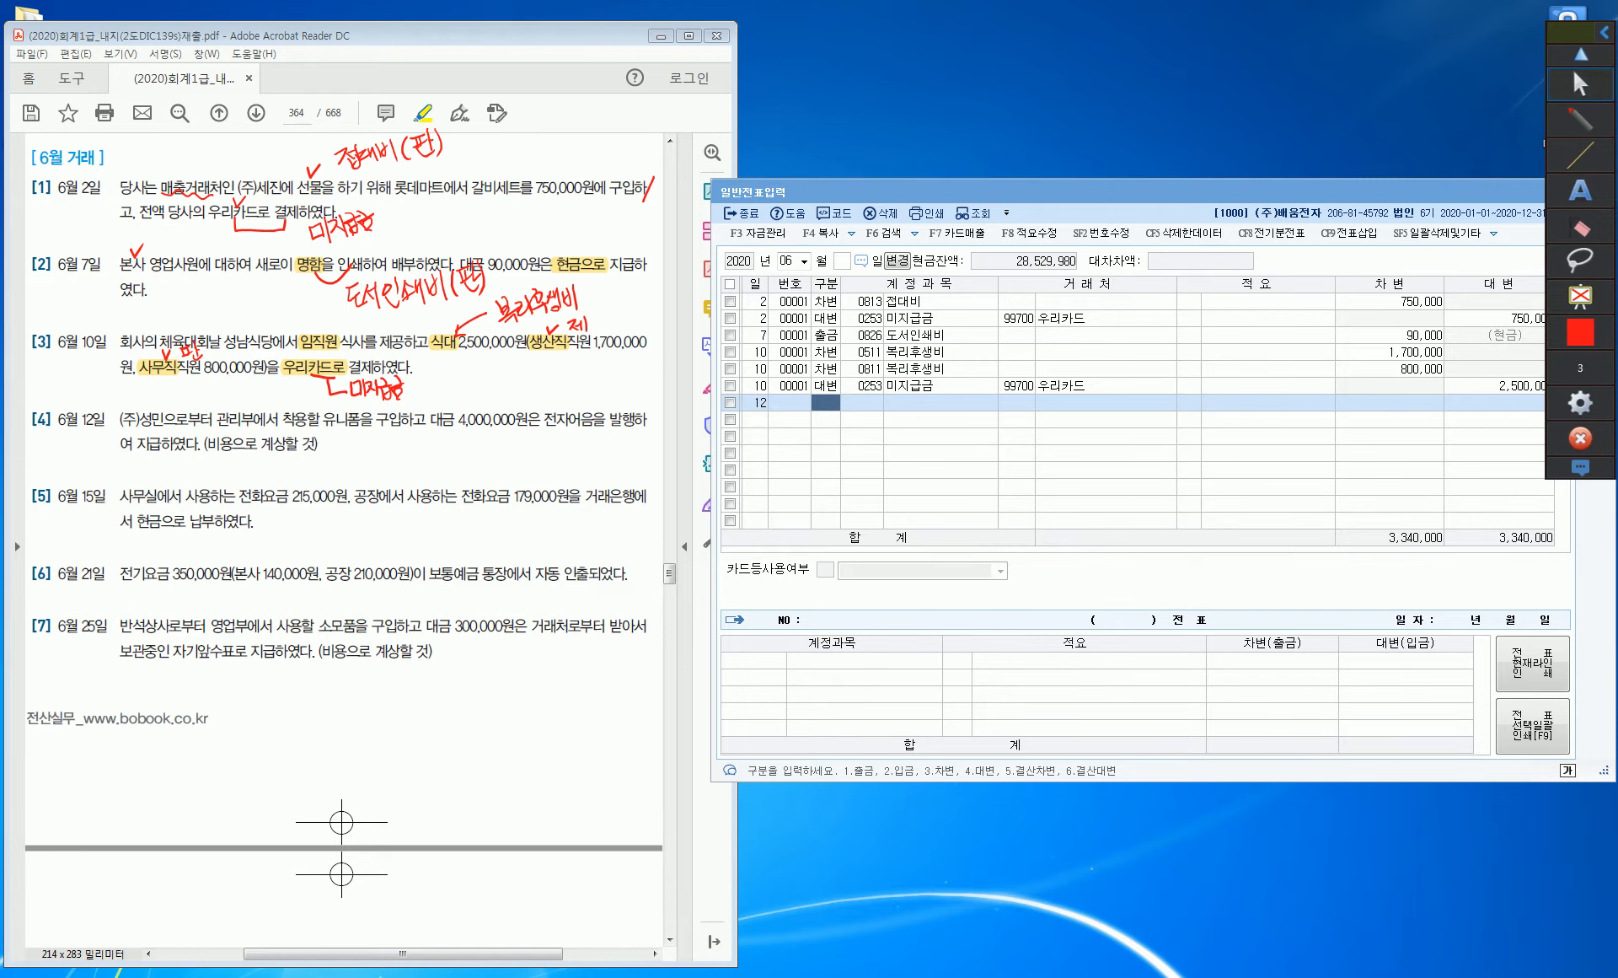
left_click_drag(581, 425, 623, 432)
mouse_move(349, 430)
left_mouse_down()
mouse_move(327, 404)
mouse_move(356, 415)
left_mouse_up()
left_click_drag(222, 406, 235, 402)
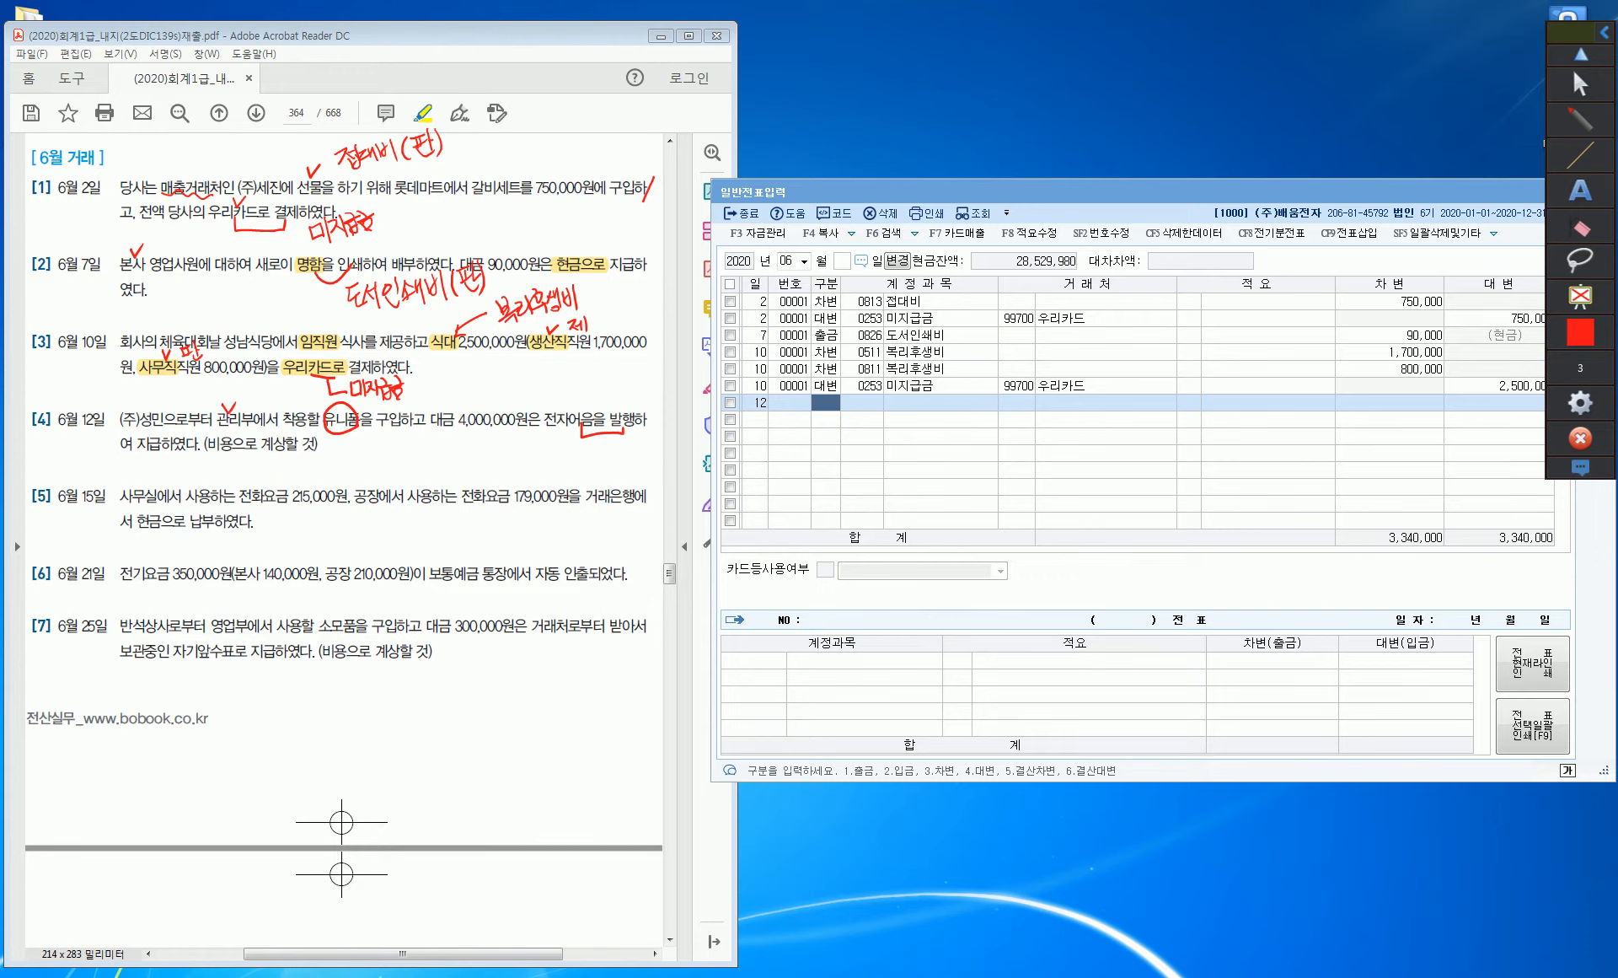
Handwrite 복.후(판) below 유니폼 with an arrow pointing to it, and underline 지급 and 비용 in transaction [4].
left_click_drag(345, 435, 357, 456)
left_click_drag(371, 443, 402, 449)
left_click_drag(397, 459, 417, 453)
mouse_move(425, 433)
left_mouse_down()
mouse_move(420, 457)
mouse_move(434, 433)
mouse_move(448, 442)
left_mouse_up()
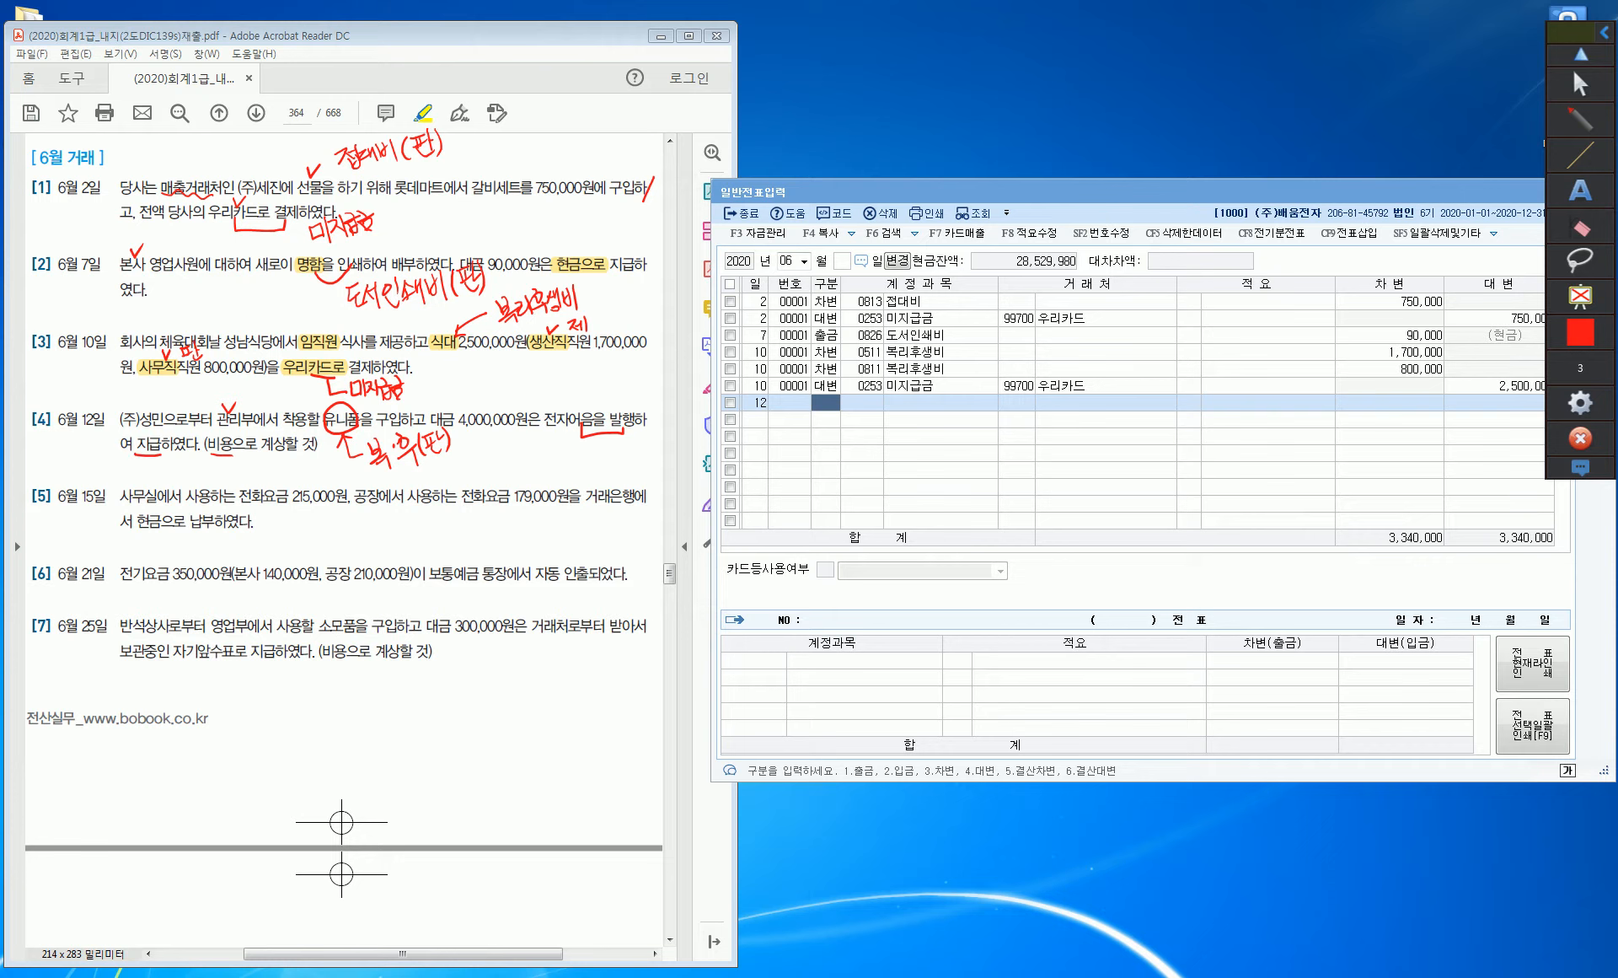
Handwrite 미지급금 in red above 전자어음 in transaction [4] with an arrow, and stop drawing.
mouse_move(583, 382)
left_mouse_down()
mouse_move(567, 401)
mouse_move(604, 386)
left_mouse_up()
left_click_drag(593, 378, 622, 397)
left_click_drag(624, 372, 629, 393)
left_click_drag(638, 381, 649, 397)
left_click(1580, 84)
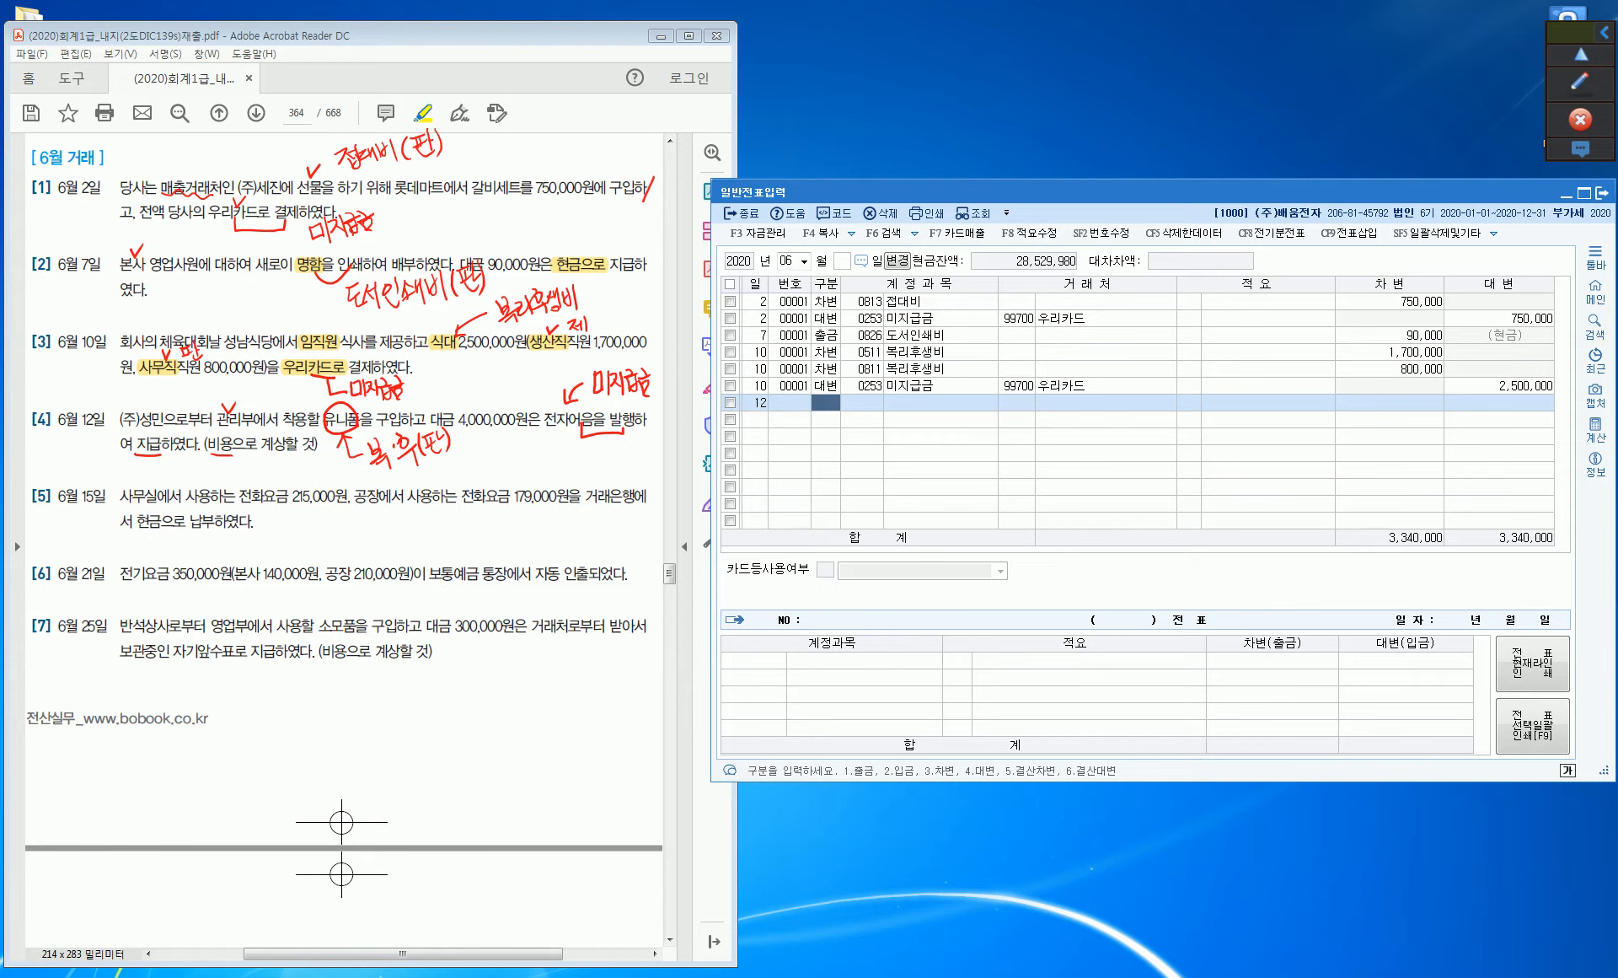
Enter a debit (차변) line on day 12 for 0811 복리후생비 with an amount of 4,000,000 and no vendor.
key("Return")
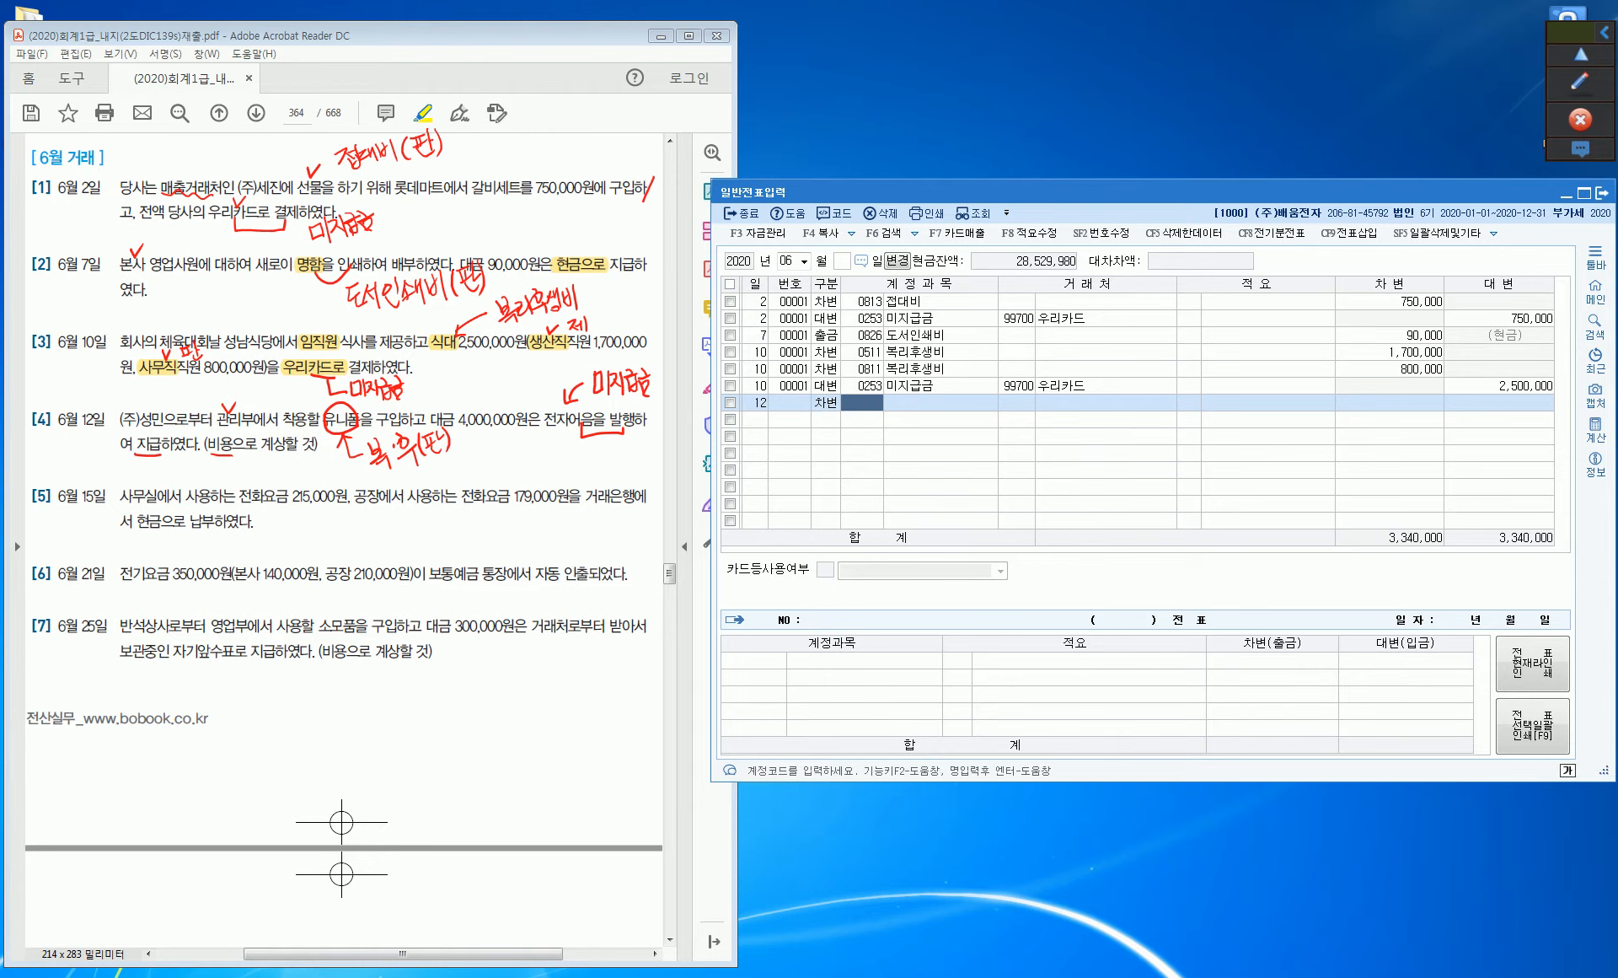
type("0811")
key("Return")
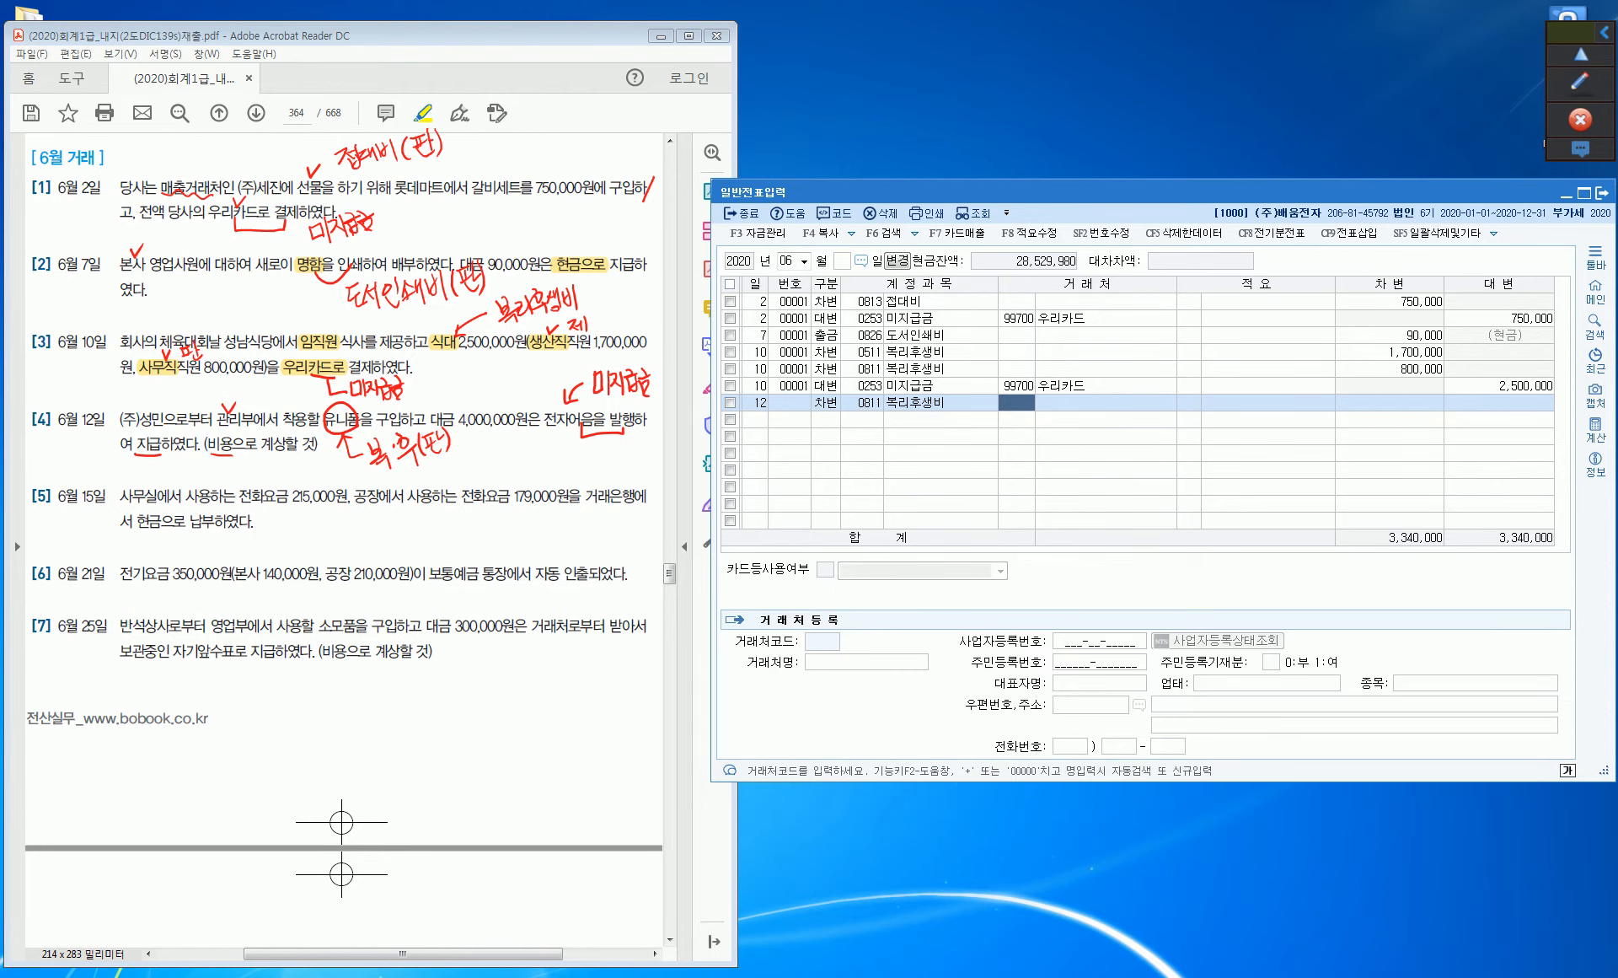
key("Return")
key("Return")
key("Return")
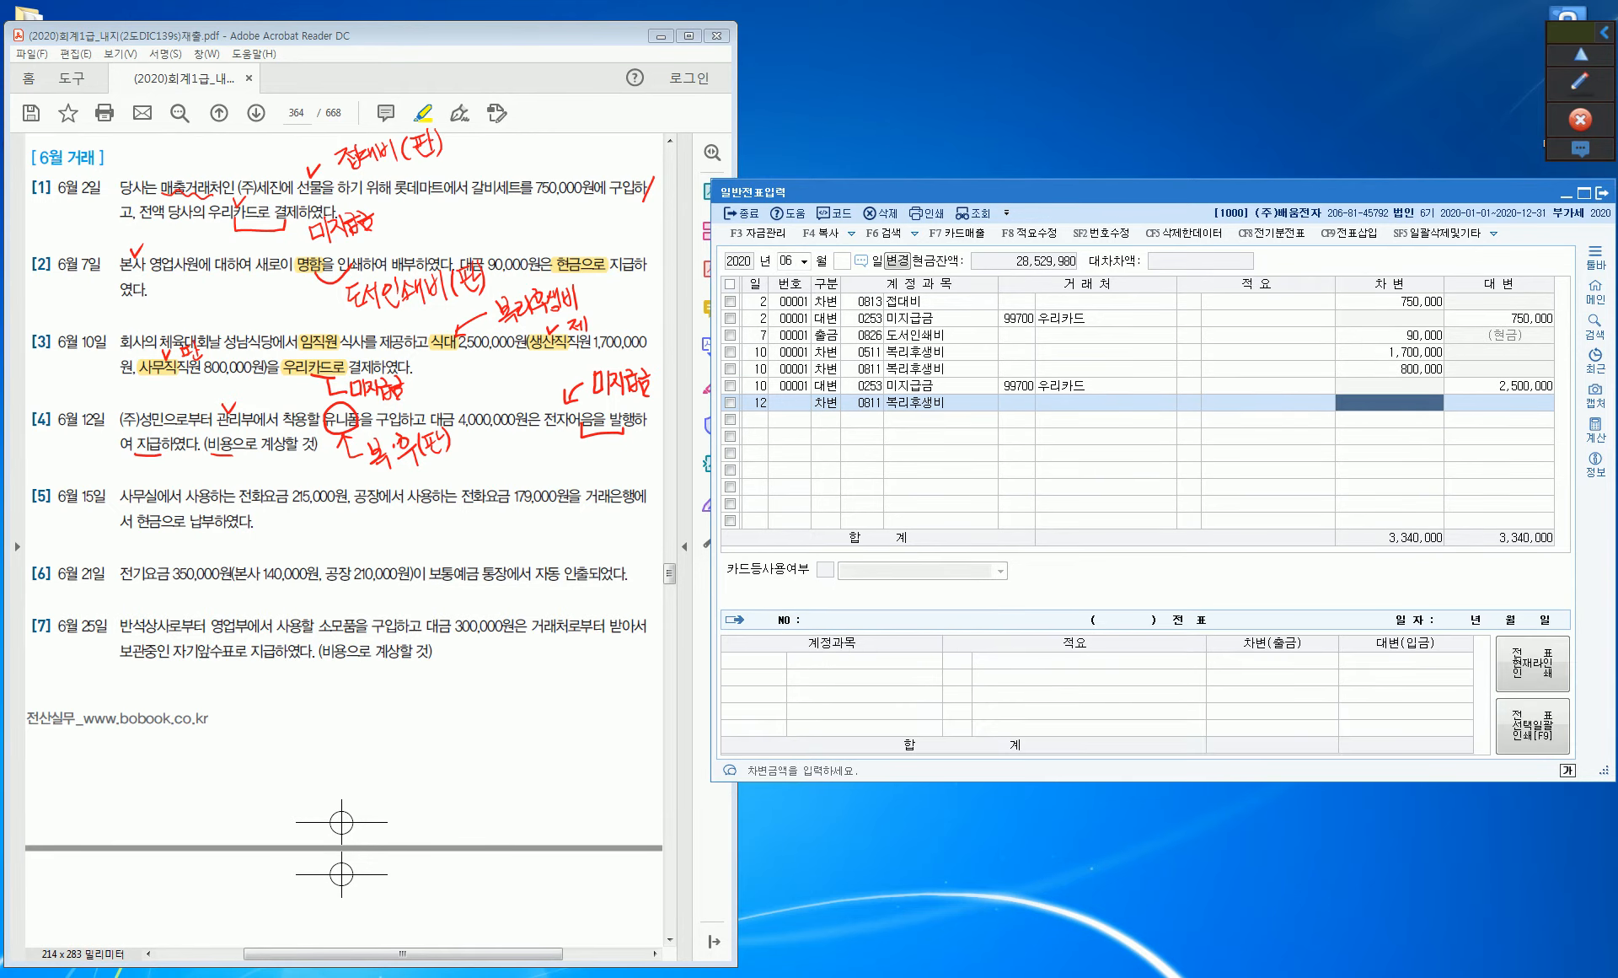
type("4000000")
key("Return")
Add a day 12 credit (대변) line for 0253 미지급금 with vendor (주)성민, accepting the balancing amount of 4,000,000.
key("Return")
type("4253")
key("Return")
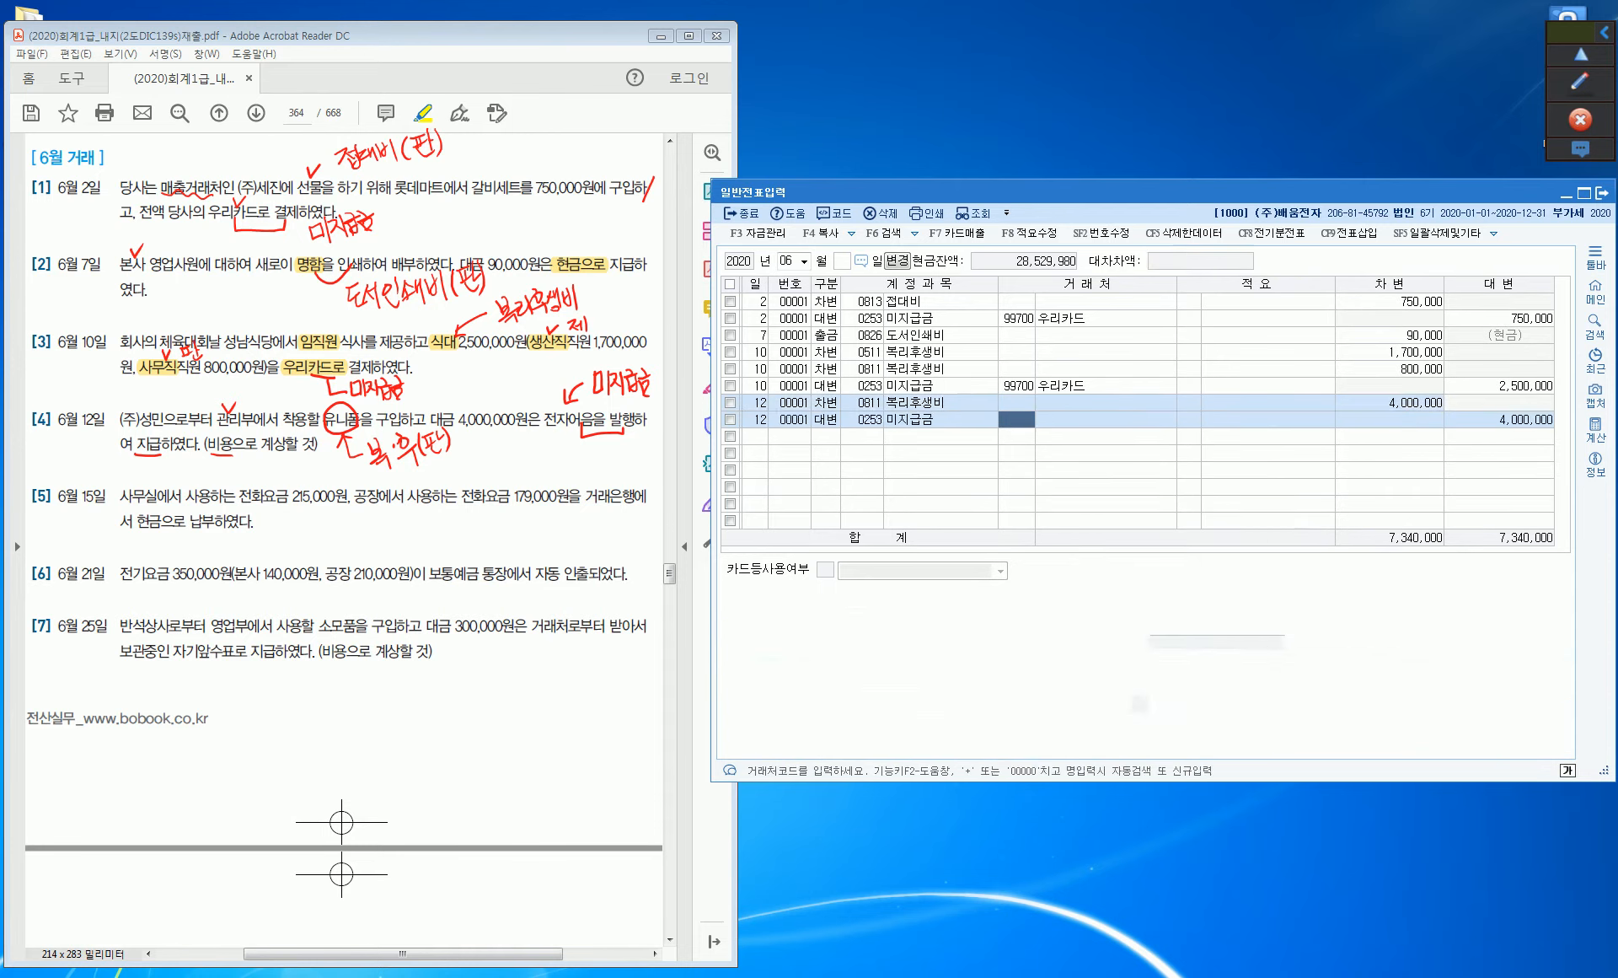
type("성민")
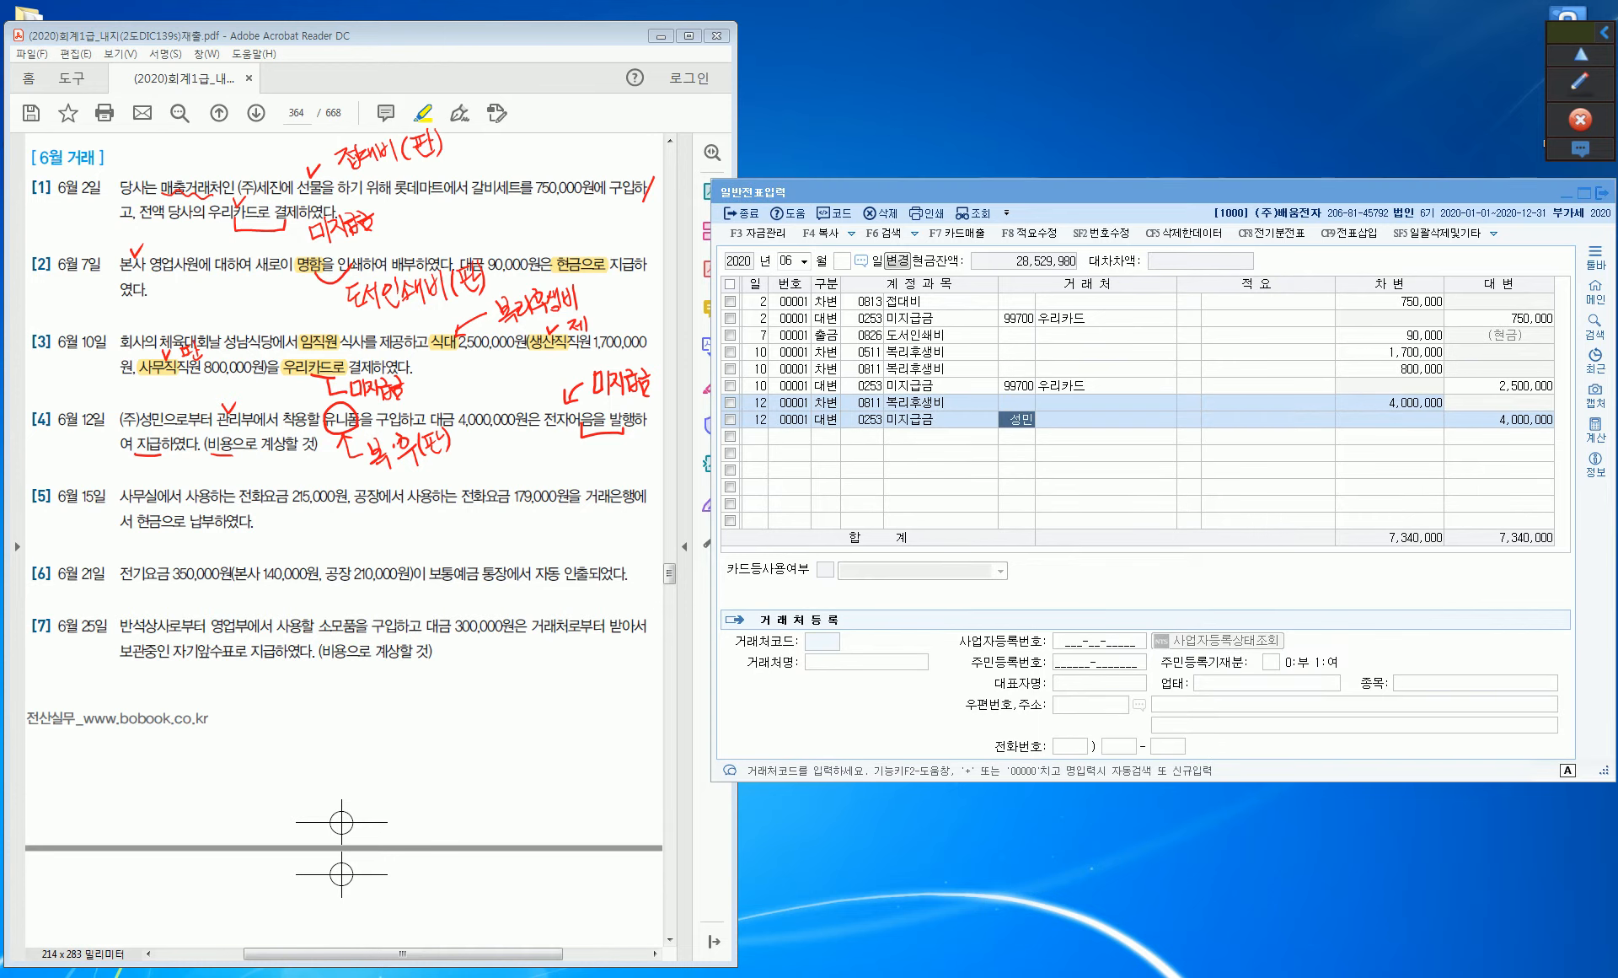
key("Return")
key("Return")
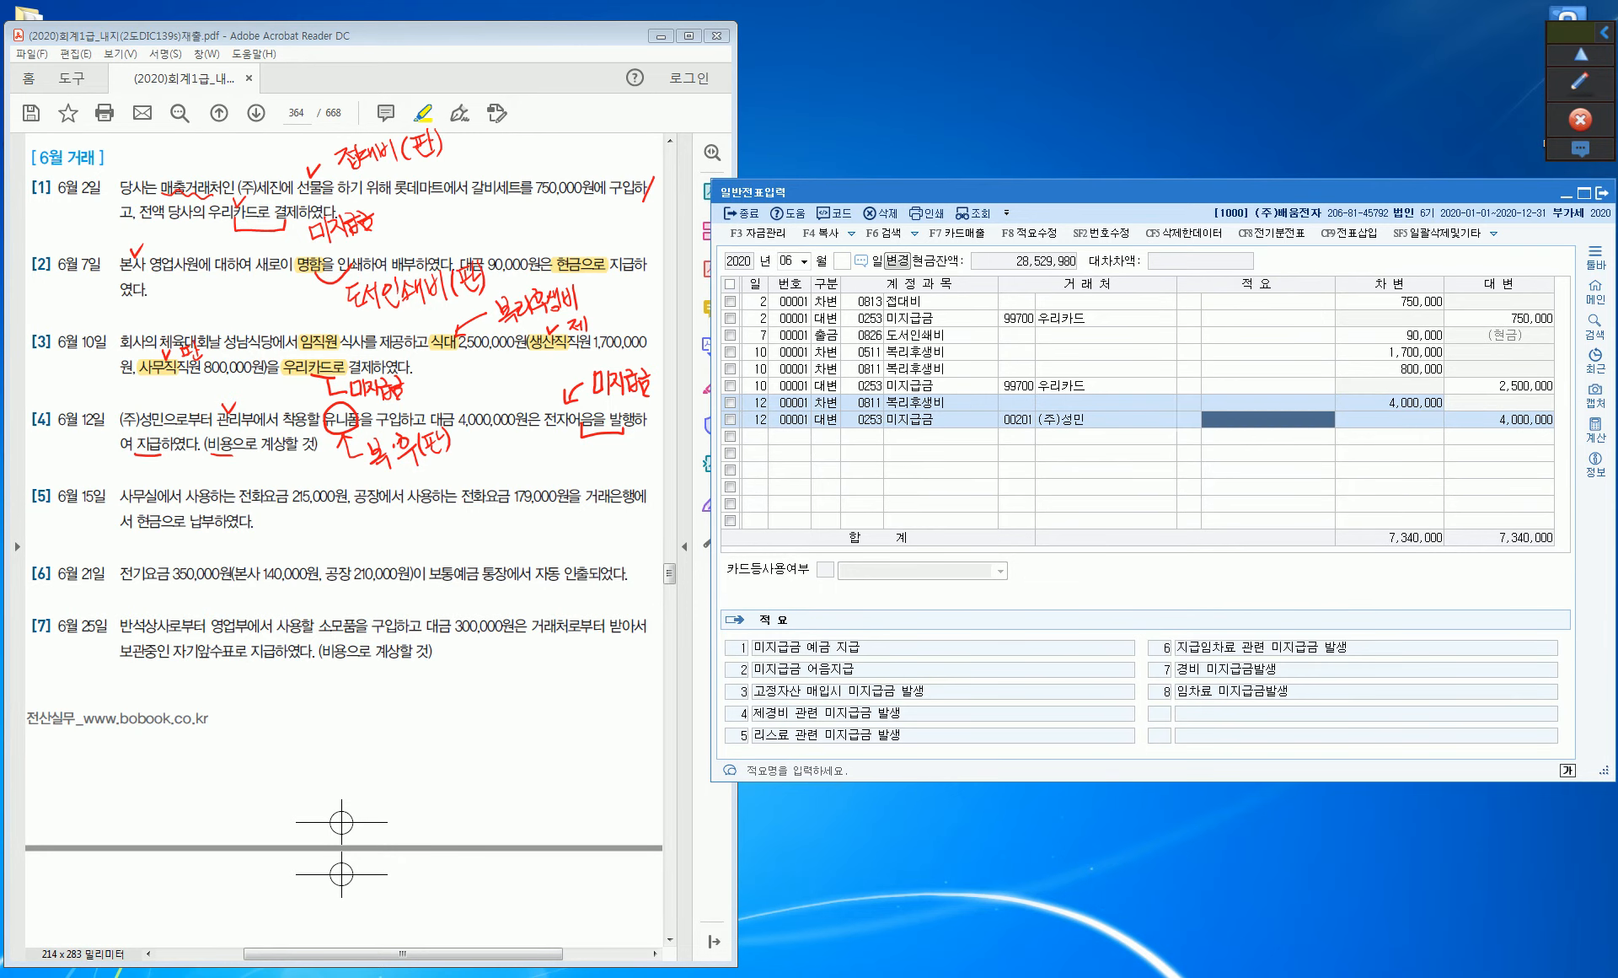
key("Return")
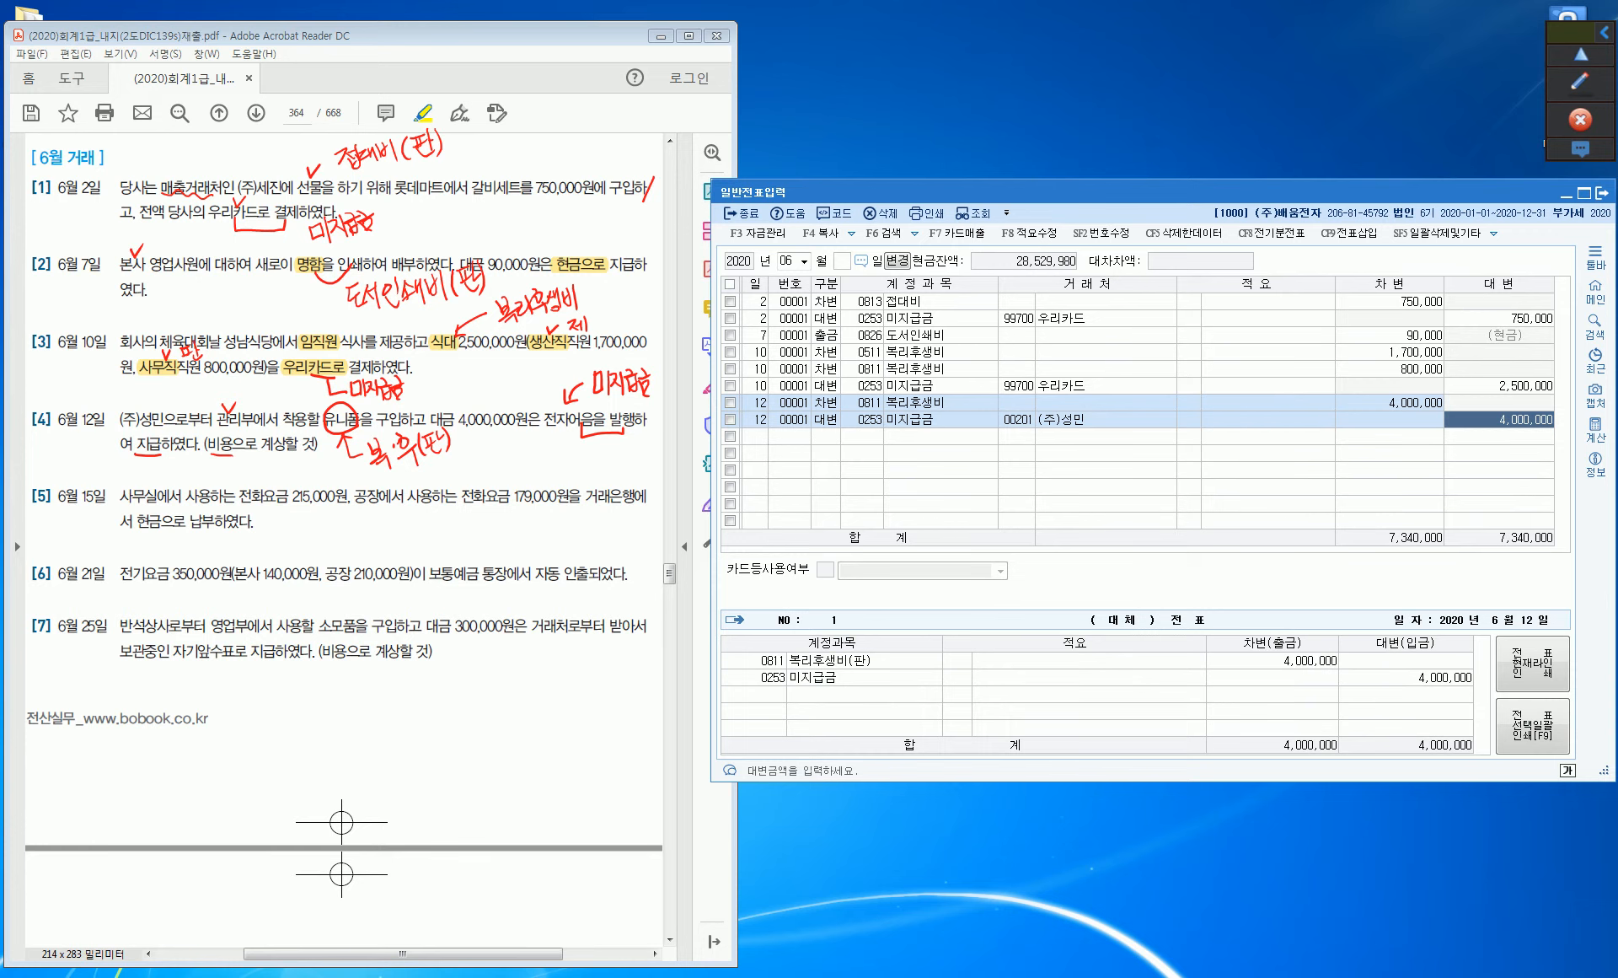
key("Return")
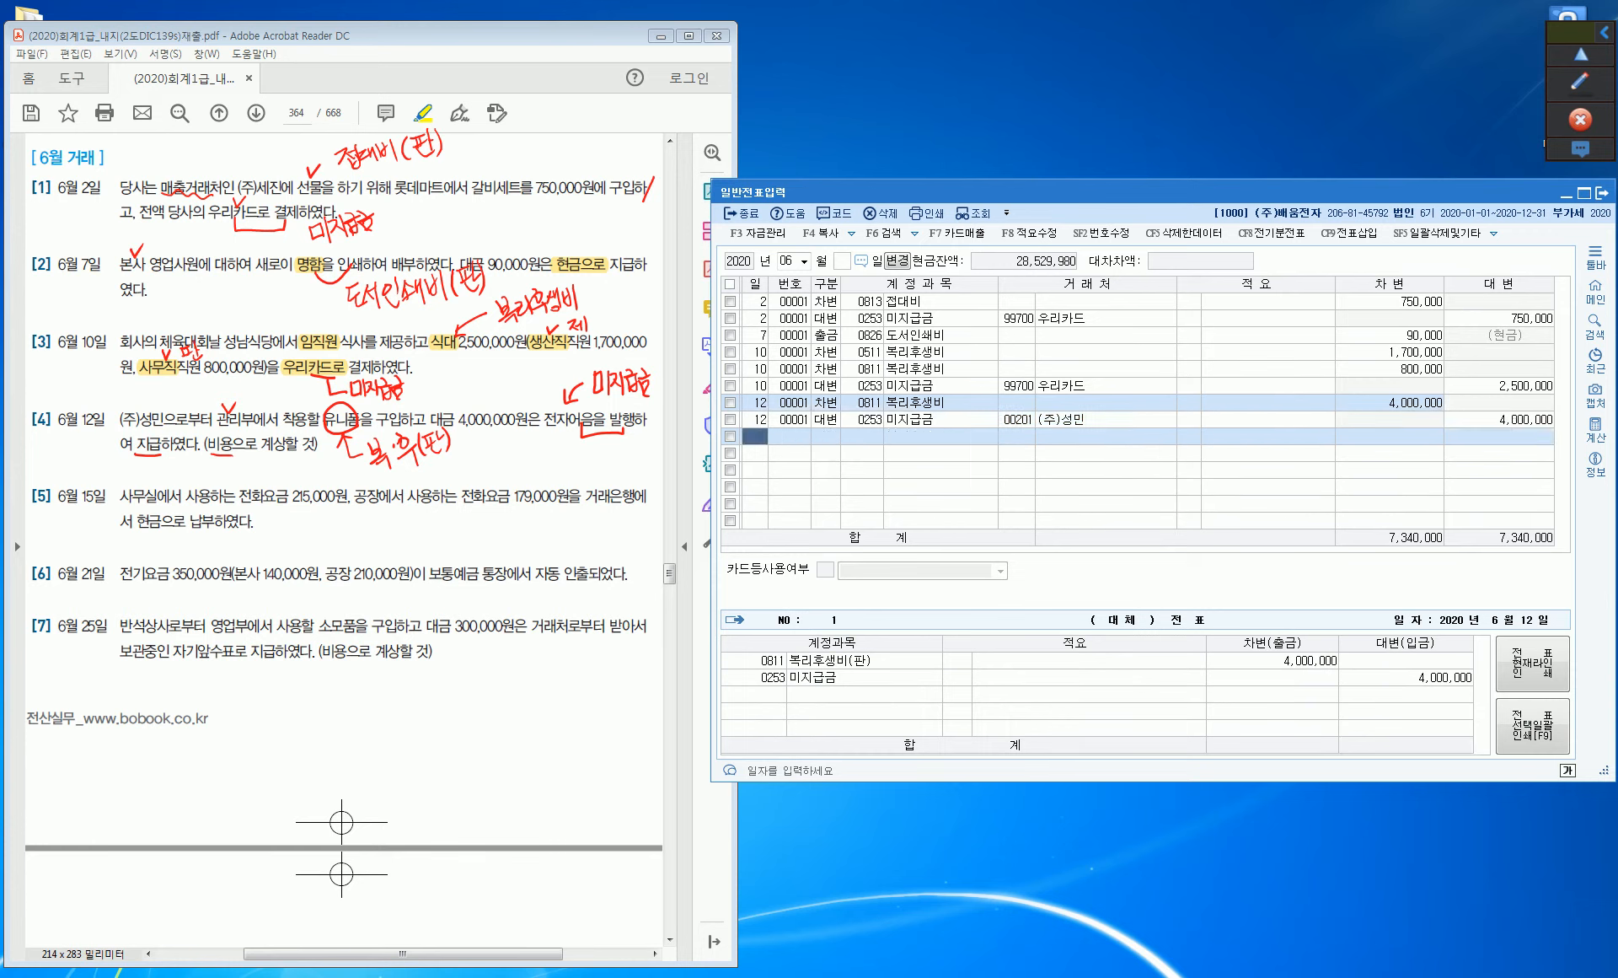
Start a day 15 voucher line and, in transaction [5], circle 사무실 and 공장 and mark 현금 in red.
type("15")
key("Return")
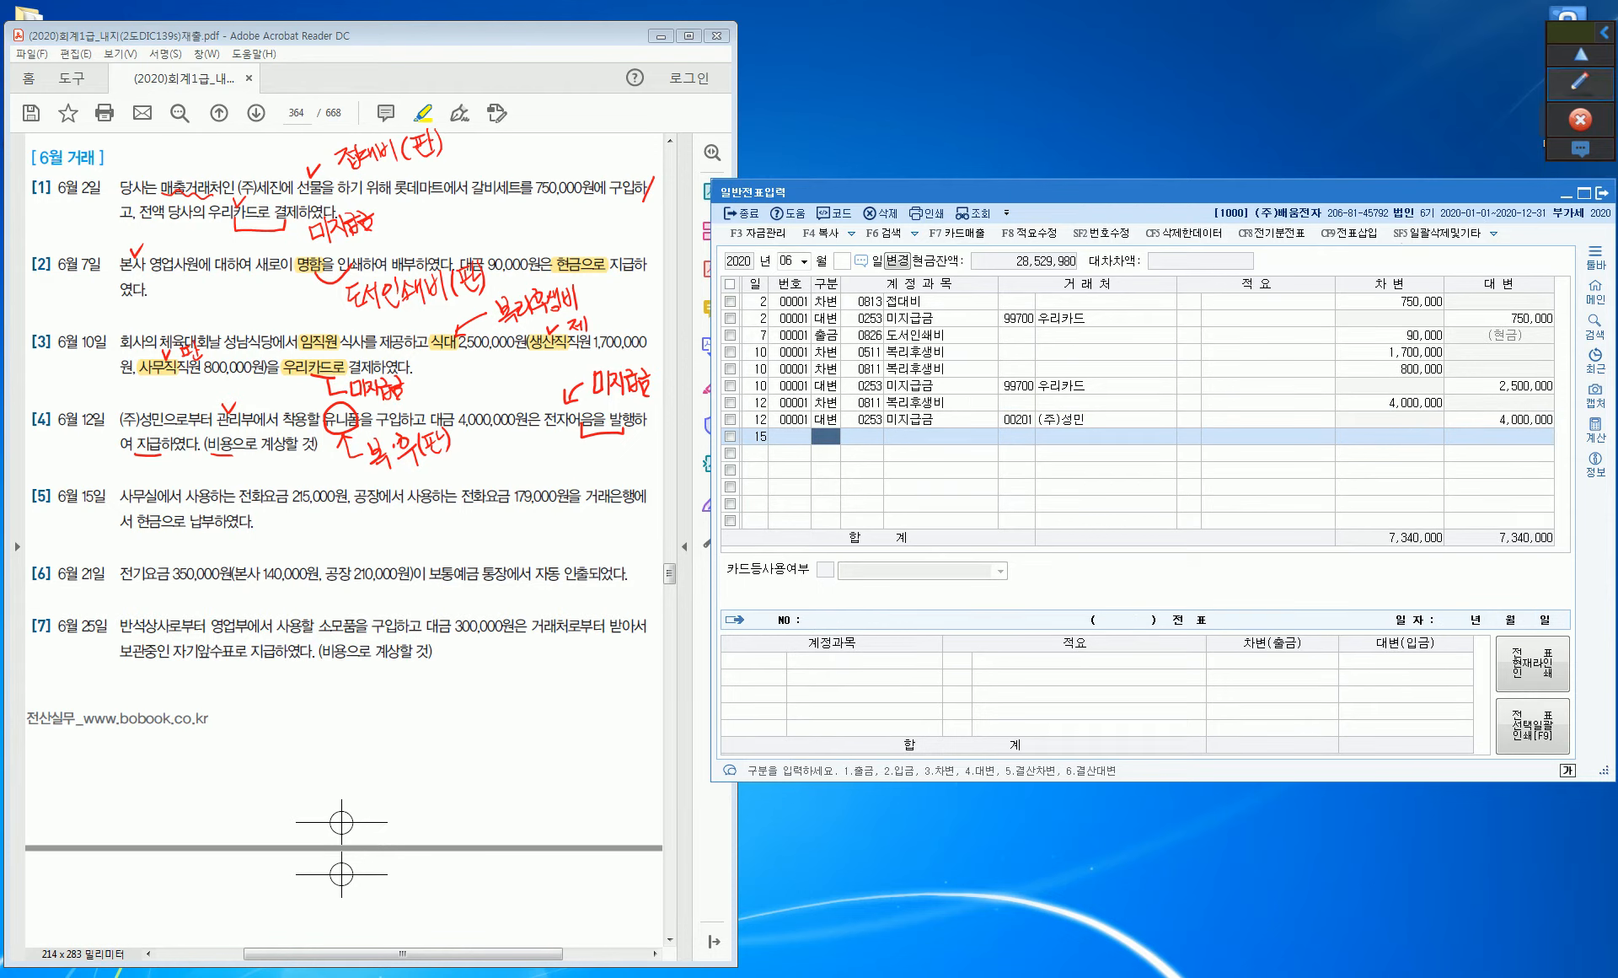
left_click(1580, 81)
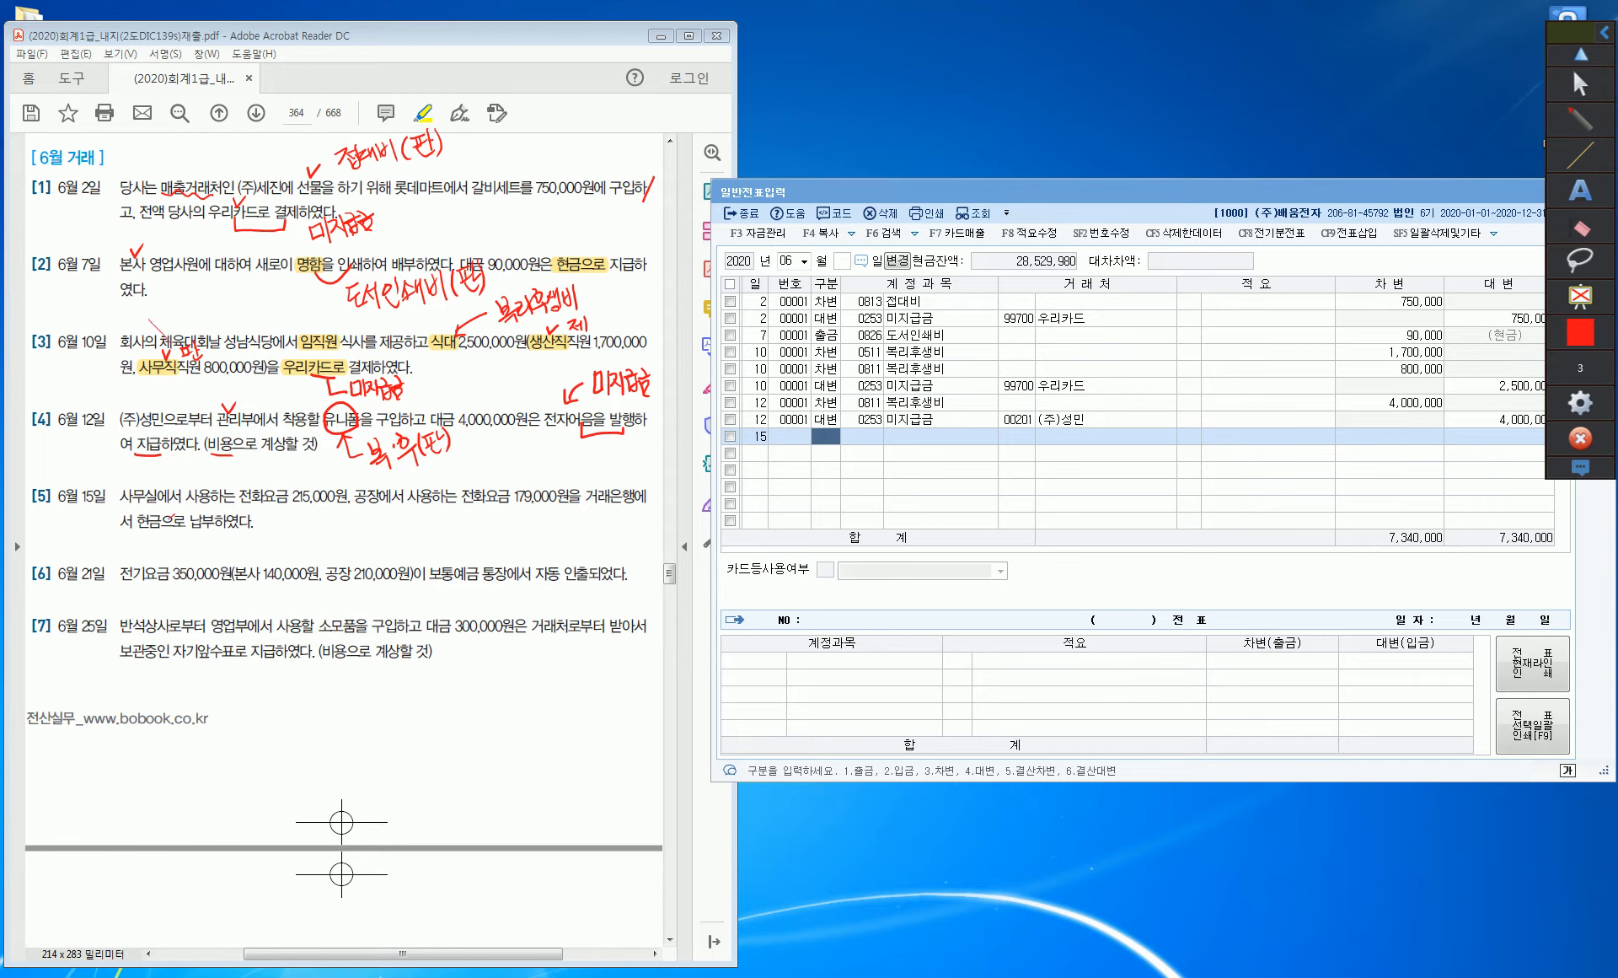
left_click_drag(148, 503, 163, 499)
left_click_drag(140, 529, 163, 531)
mouse_move(148, 492)
left_mouse_down()
mouse_move(120, 489)
mouse_move(151, 499)
left_mouse_up()
mouse_move(379, 506)
left_mouse_down()
mouse_move(377, 474)
mouse_move(384, 497)
left_mouse_up()
Join the two phone charges in transaction [5] with a line labelled 통신비, and mark 사무실 as 판 and 공장 as 제.
mouse_move(278, 505)
left_mouse_down()
mouse_move(325, 544)
mouse_move(468, 496)
mouse_move(411, 541)
mouse_move(422, 560)
mouse_move(441, 542)
left_mouse_up()
left_click_drag(442, 524, 451, 544)
left_click_drag(458, 519, 458, 551)
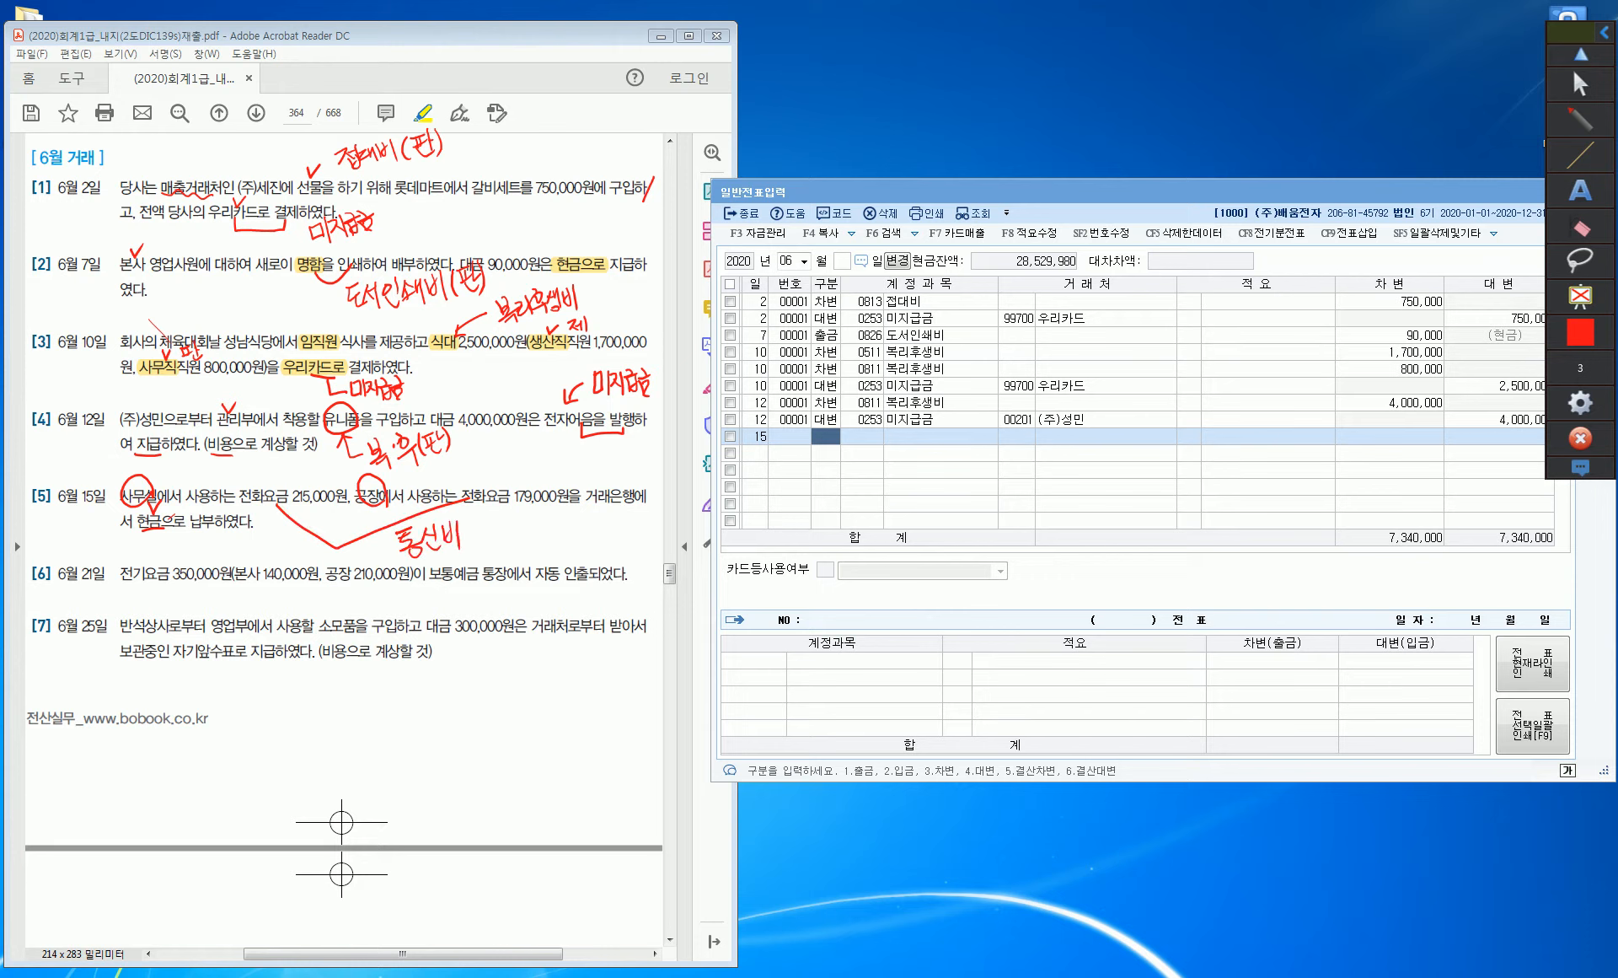
left_click_drag(150, 462, 163, 477)
left_click_drag(167, 458, 176, 486)
left_click_drag(333, 465, 352, 483)
left_click(1580, 84)
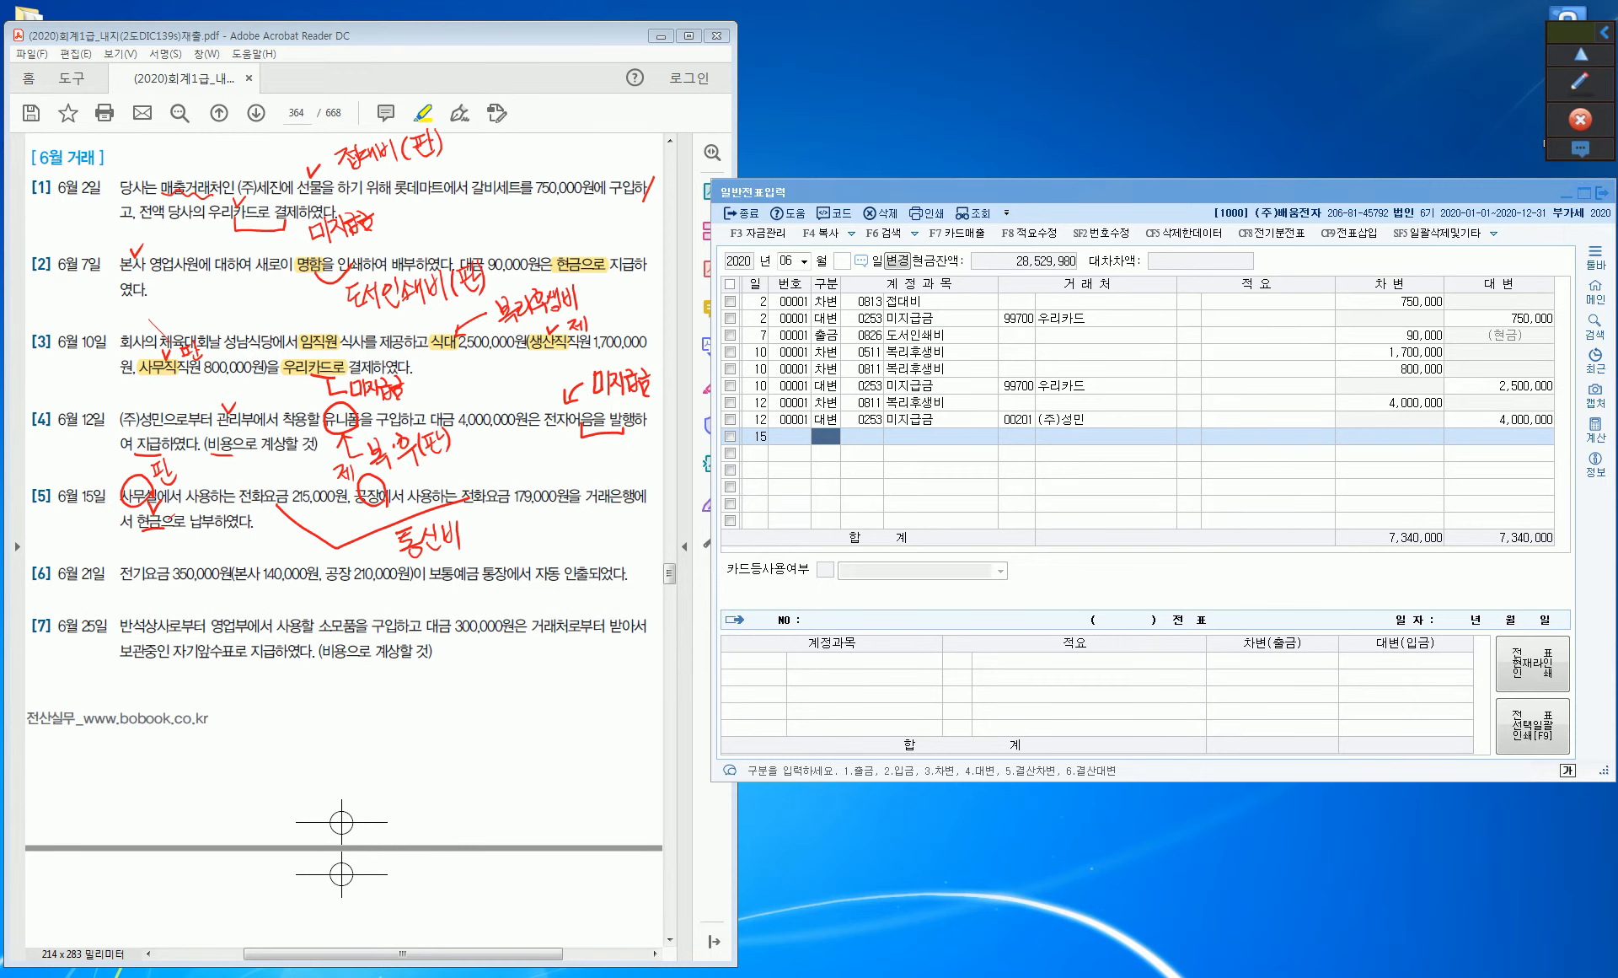
Make the day 15 line a debit (차변), search accounts for 통신 and choose 0814 통신비 (판매관리비).
key("Return")
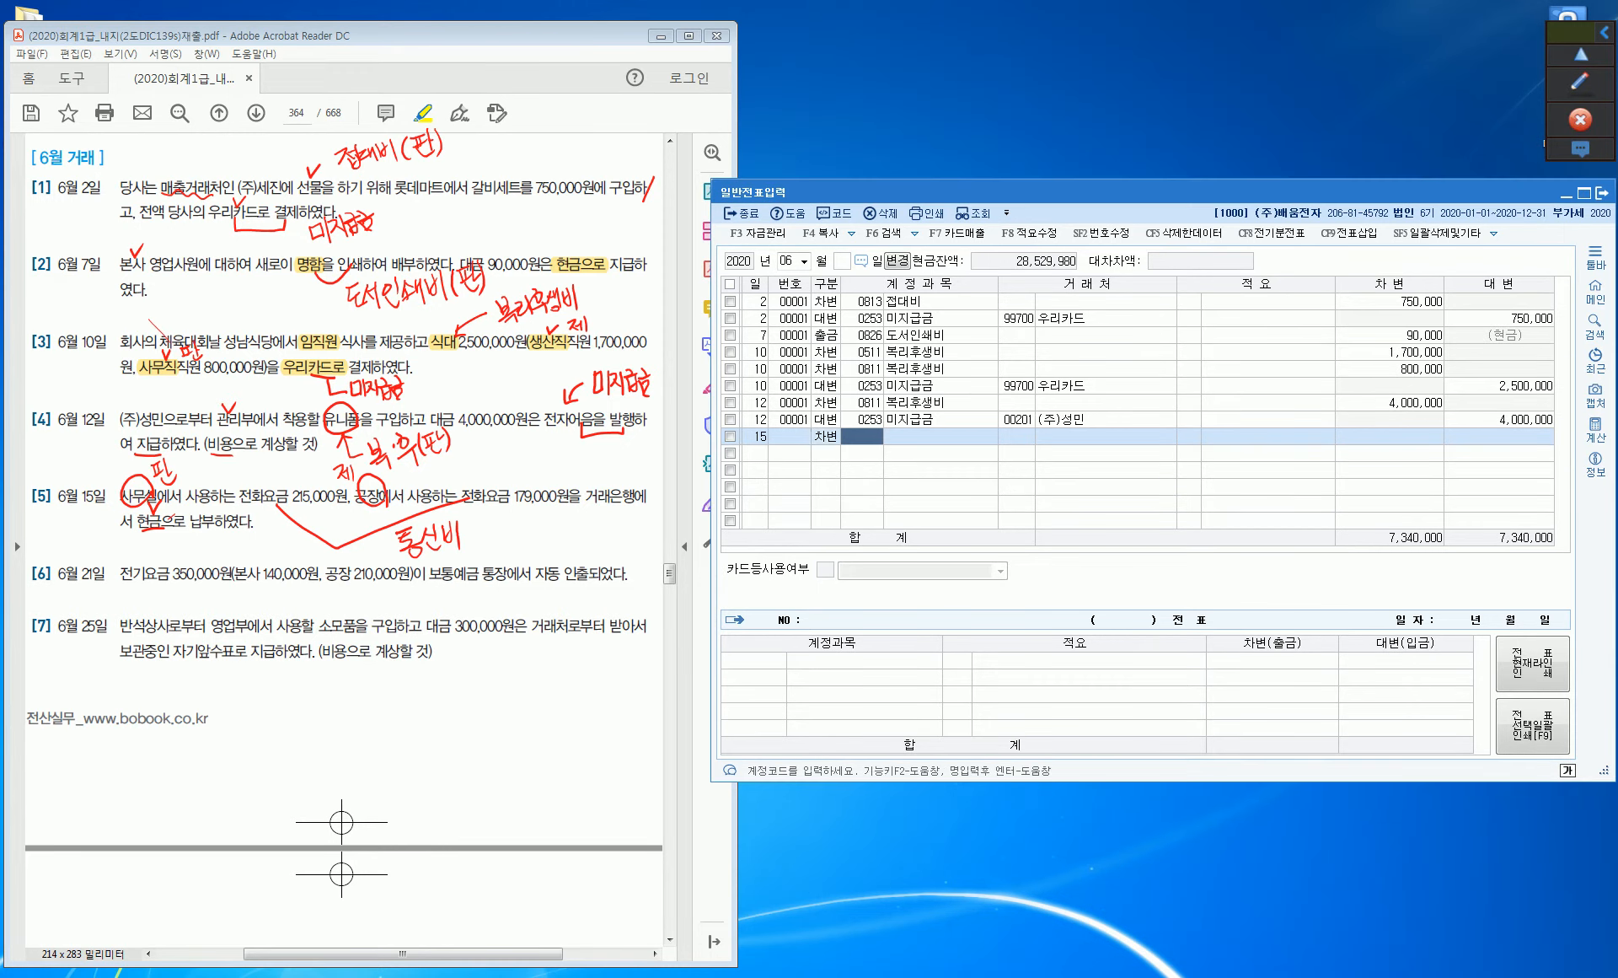
type("통신")
key("Return")
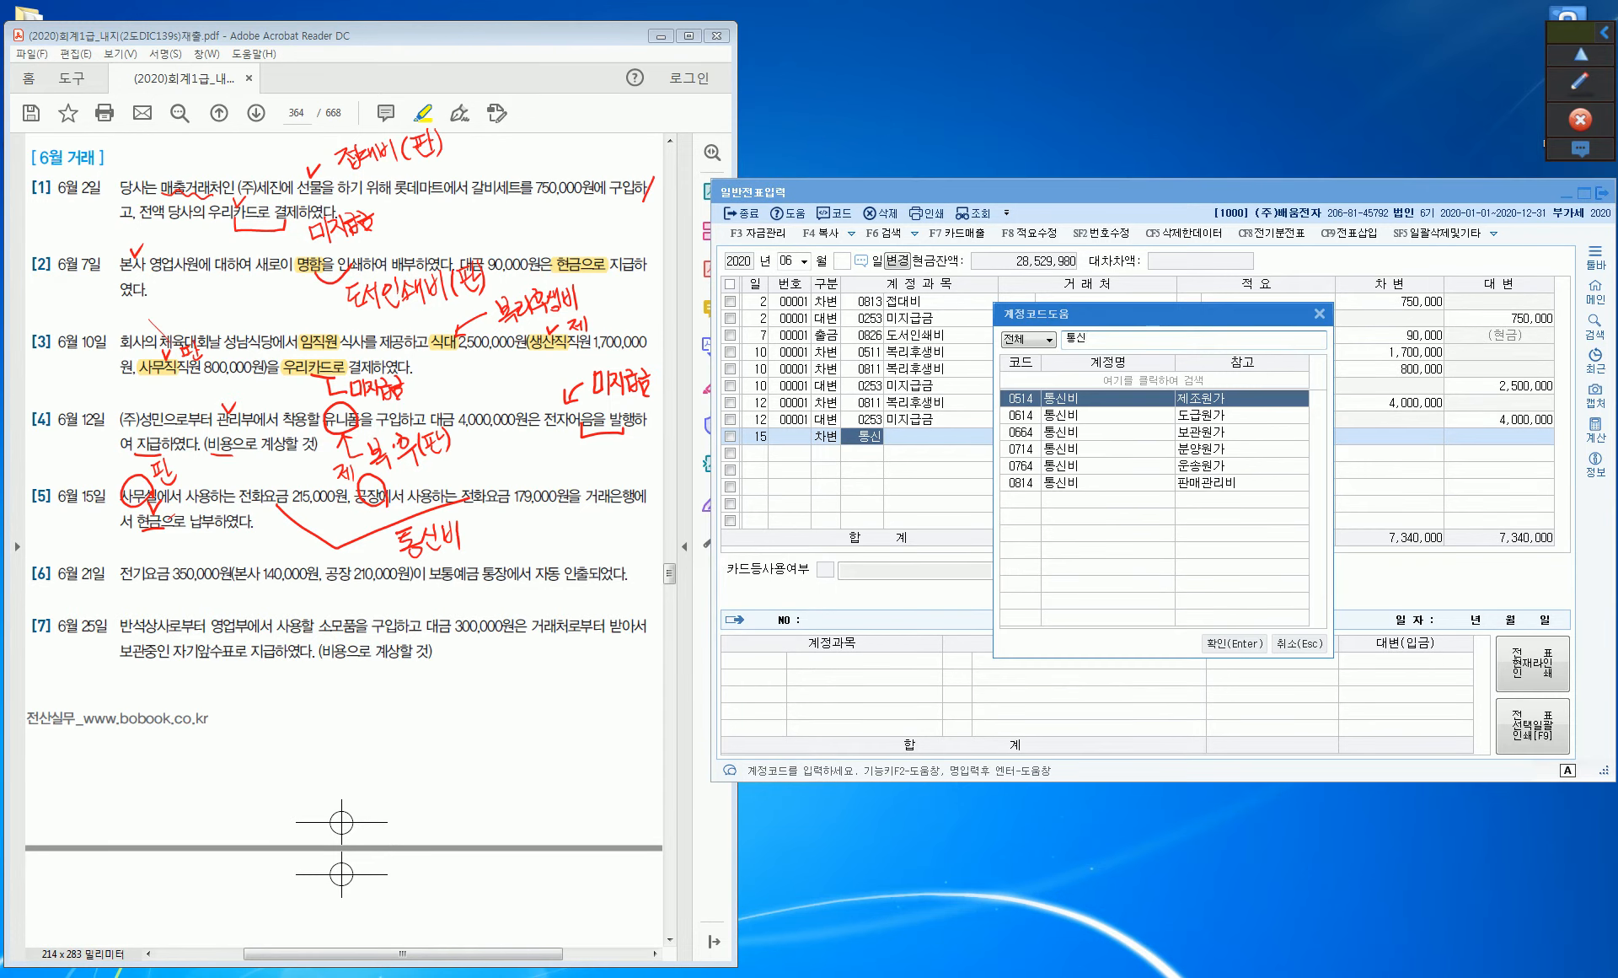
key("Down")
key("Down")
key("Down")
key("Down")
key("Down")
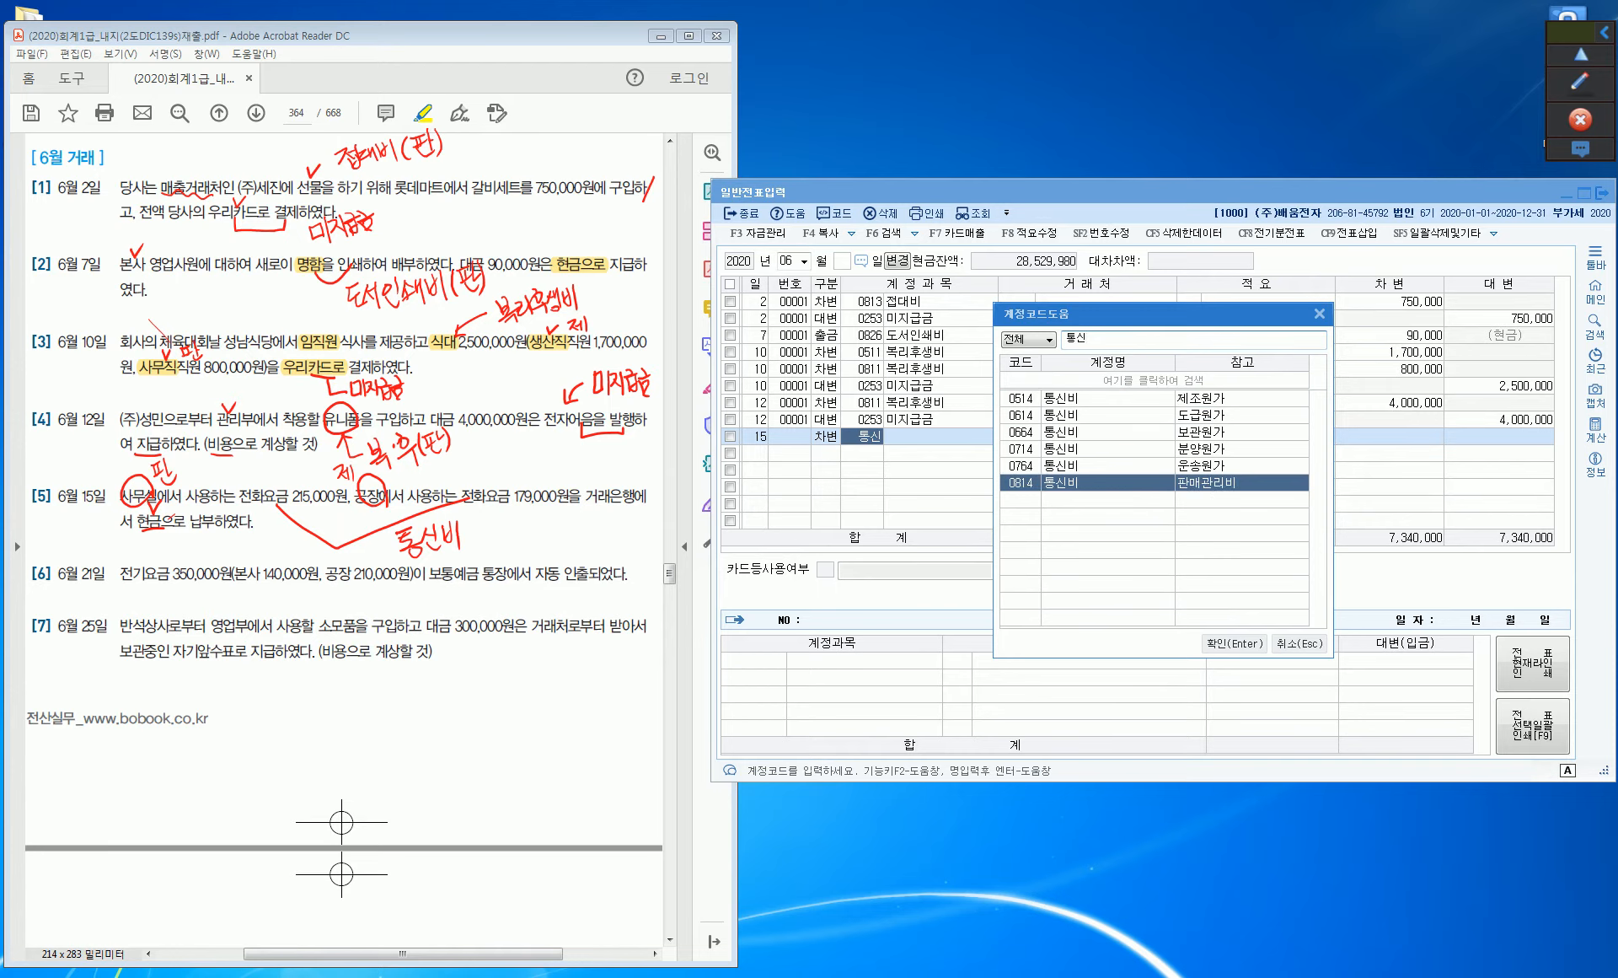
key("Return")
Leave the 0814 통신비 line's vendor and description blank and enter a debit amount of 215,000.
key("Return")
key("Return")
key("Return")
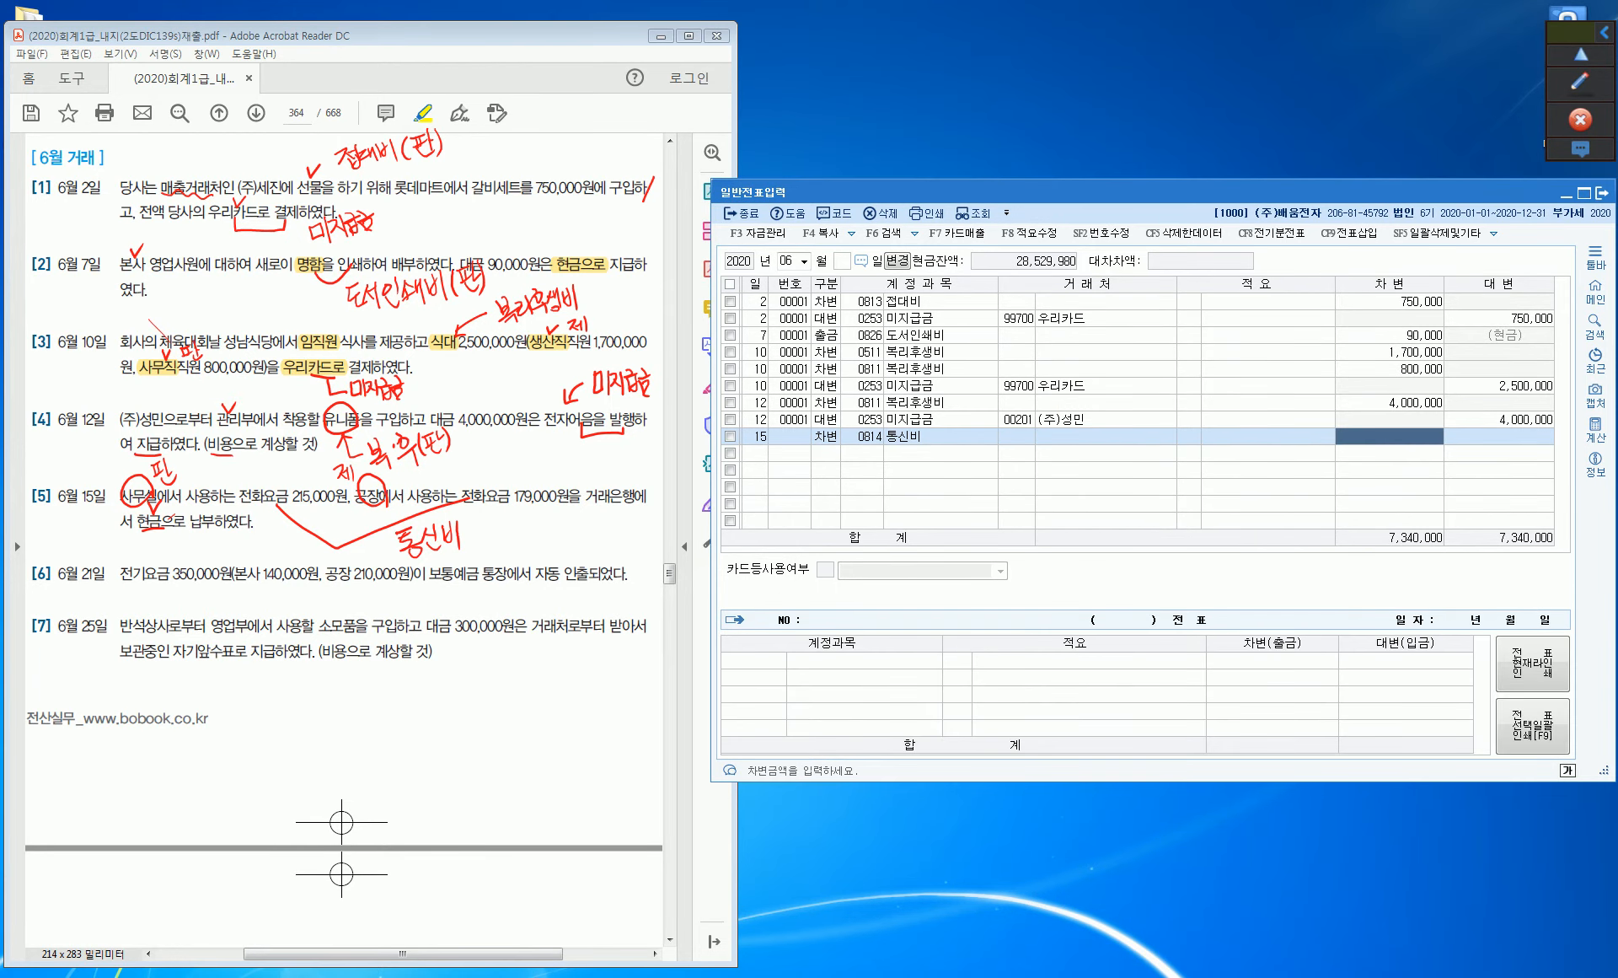
type("2150000")
key("Return")
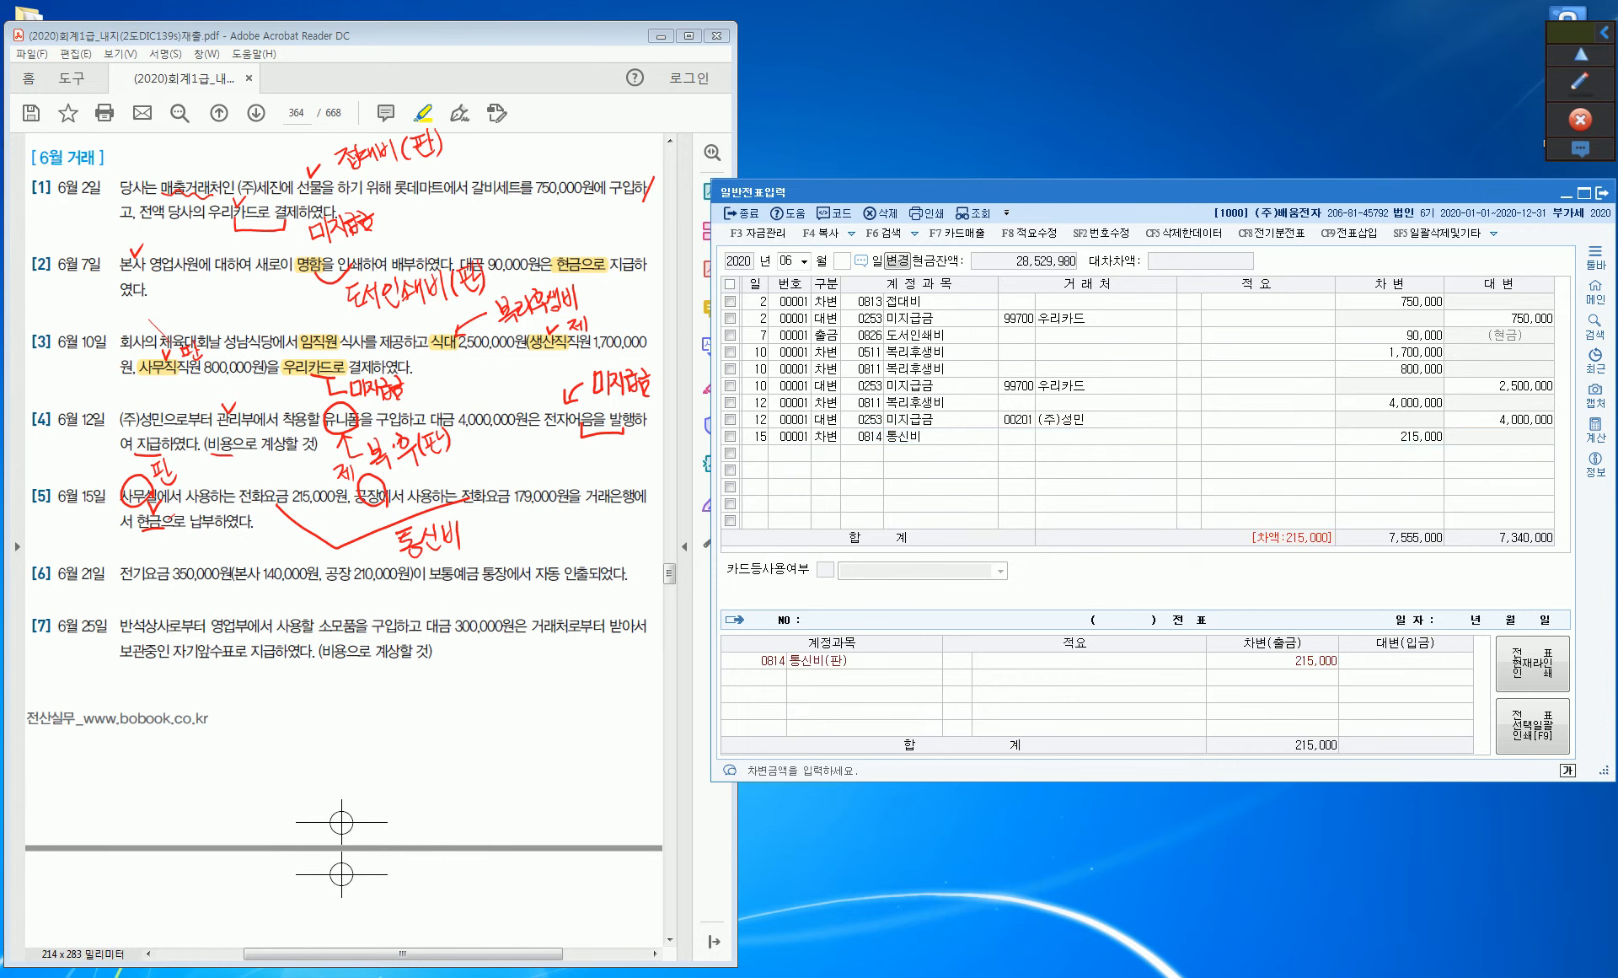
Add a second day 15 debit (차변) line for 0514 통신비 with an amount of 179,000 and no vendor.
type("3")
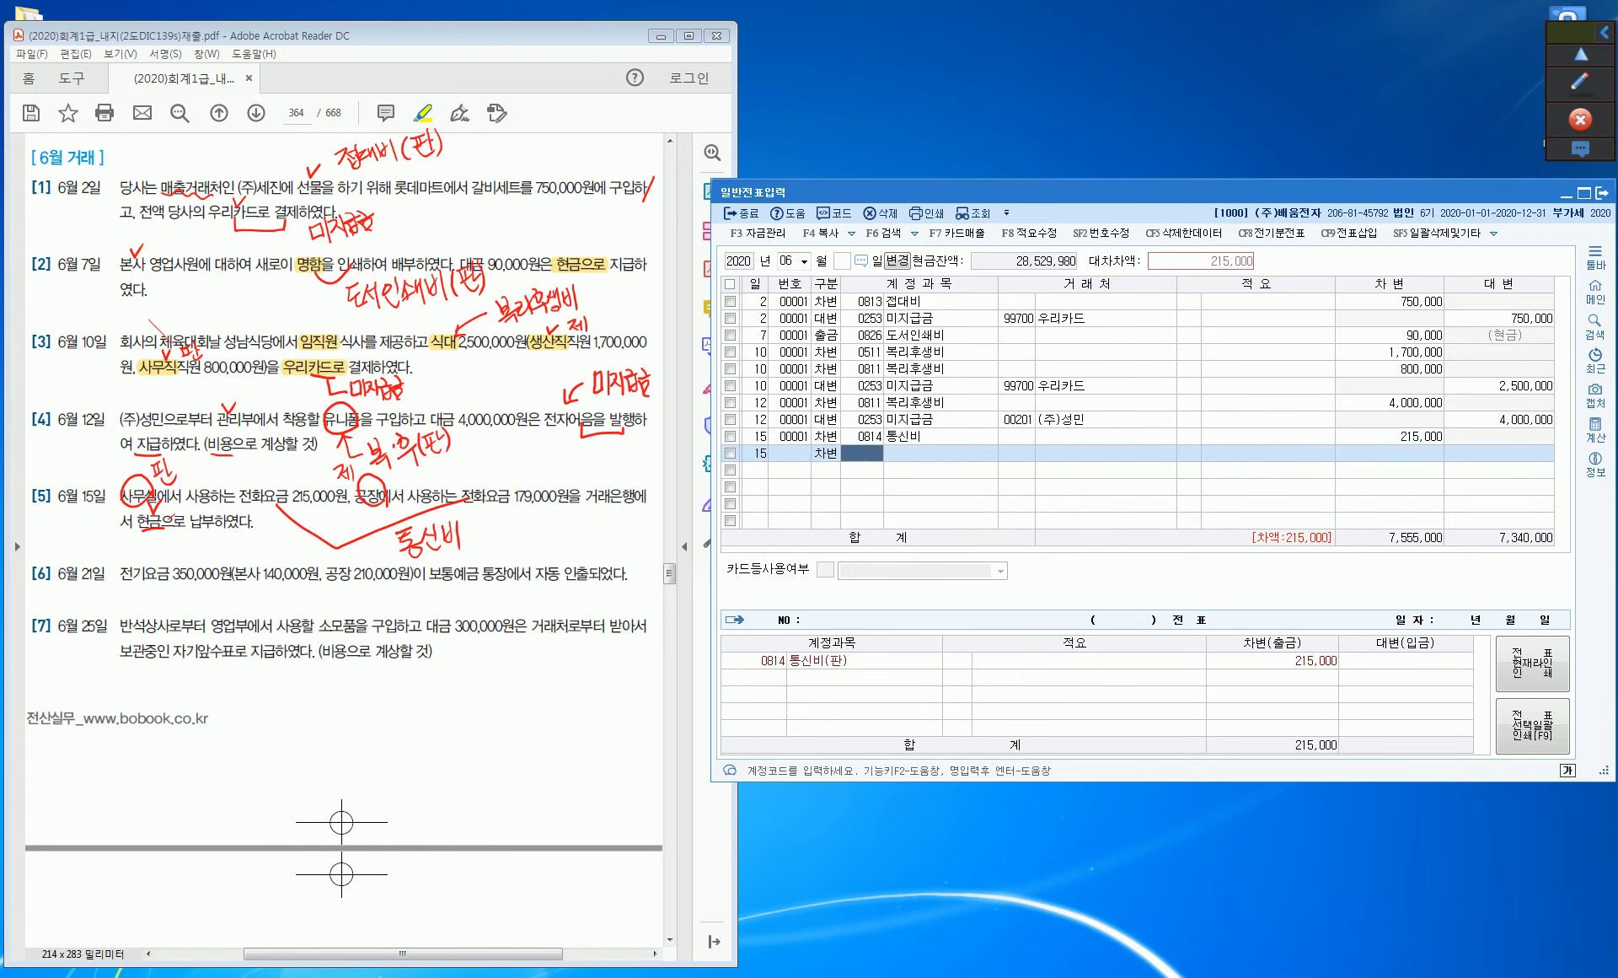
type("0514")
key("Return")
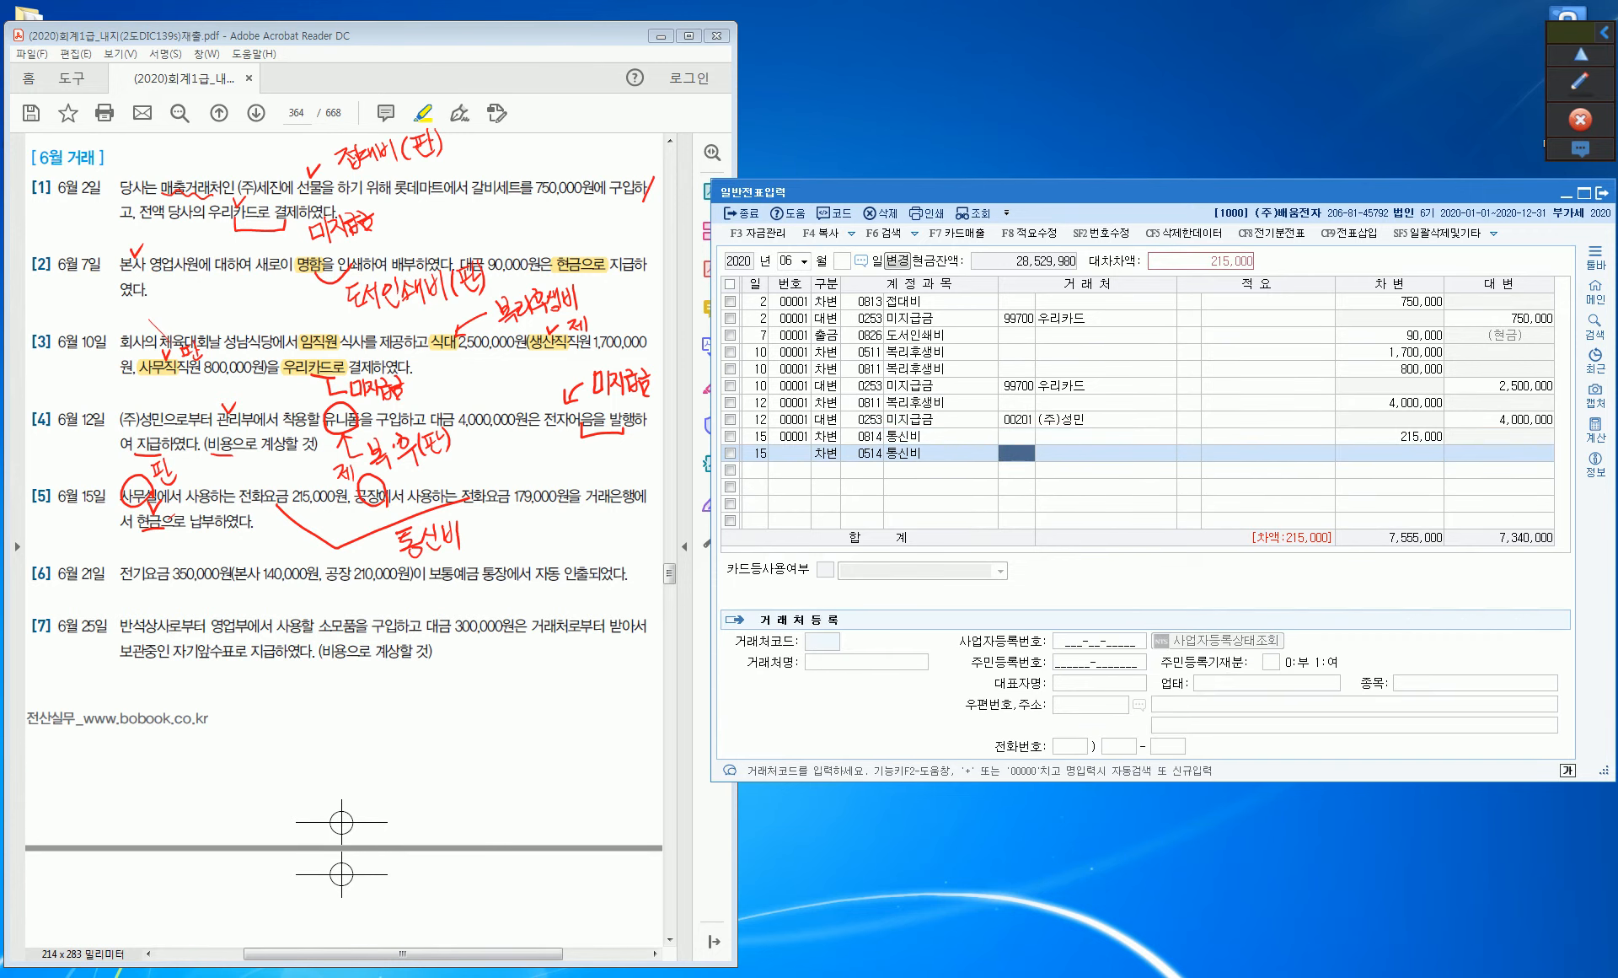
key("Return")
key("Return")
key("Return")
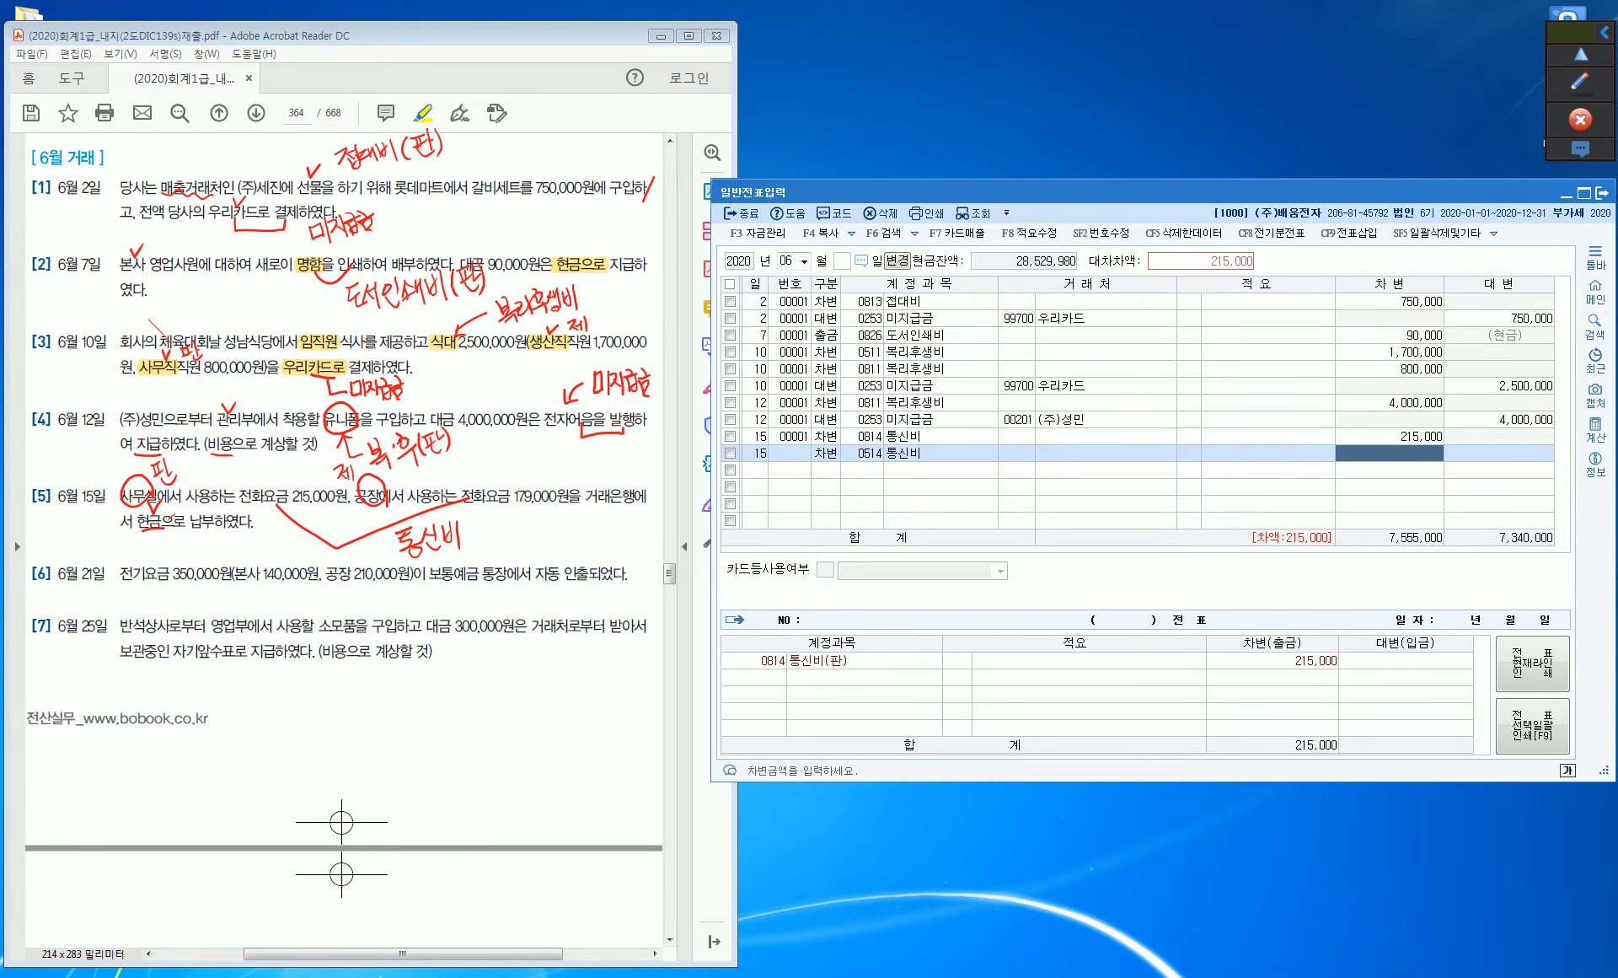
type("1790000")
key("Return")
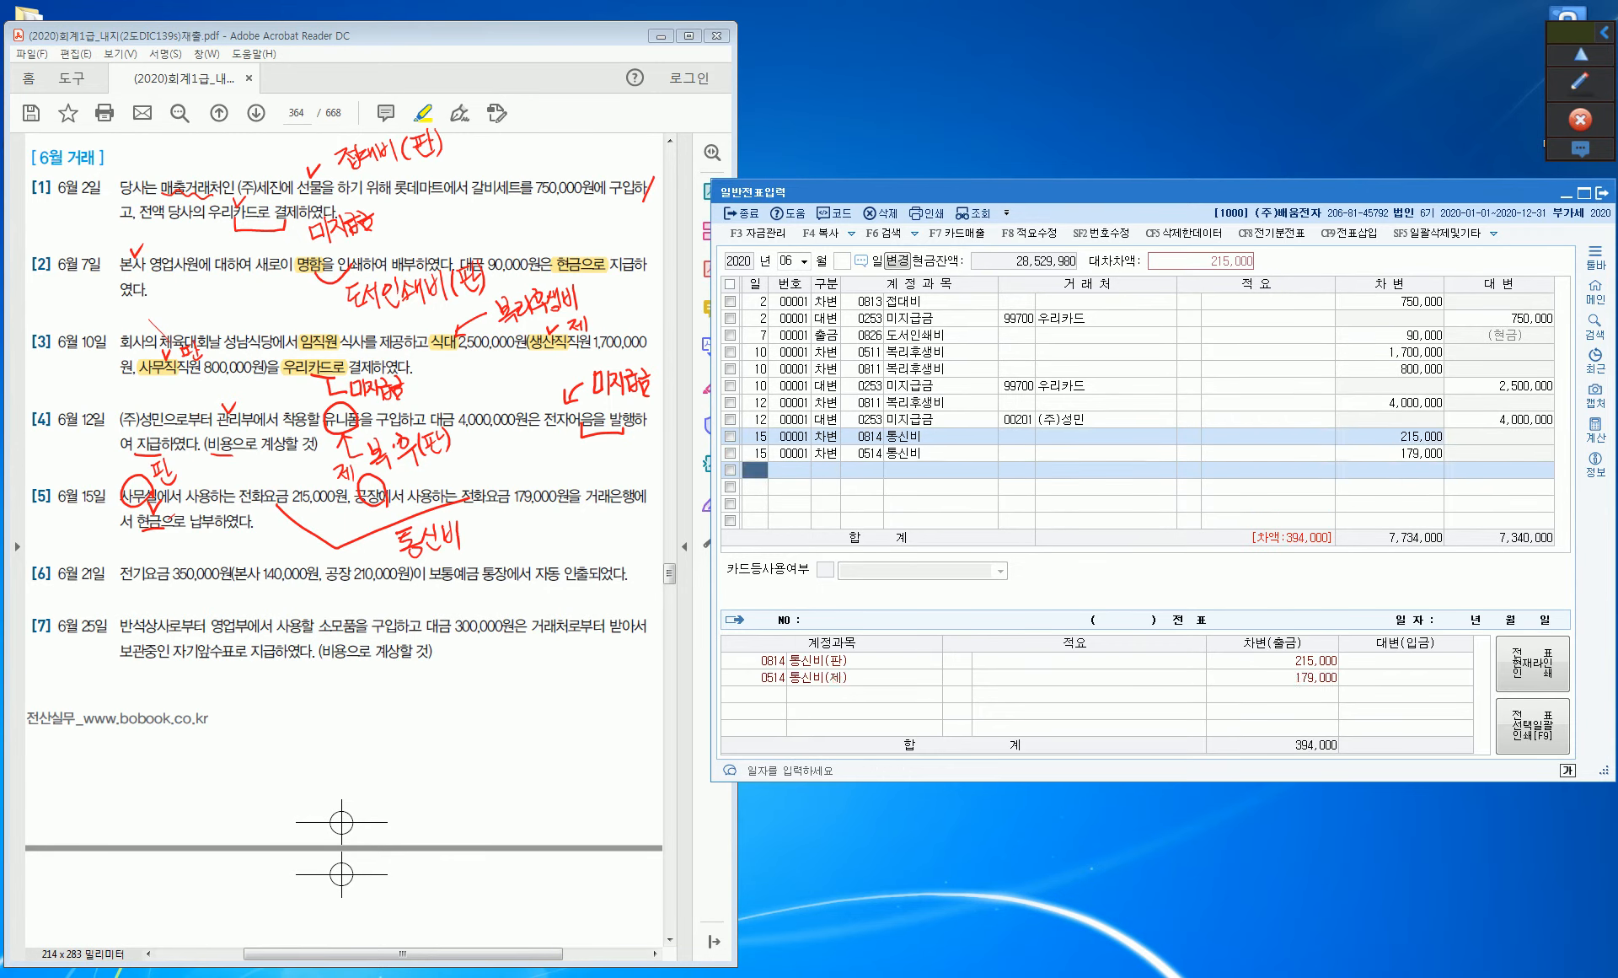
Add a day 15 credit (대변) line for 0101 현금 of 394,000 with no vendor or description.
key("Return")
type("4")
key("Return")
type("101")
key("Return")
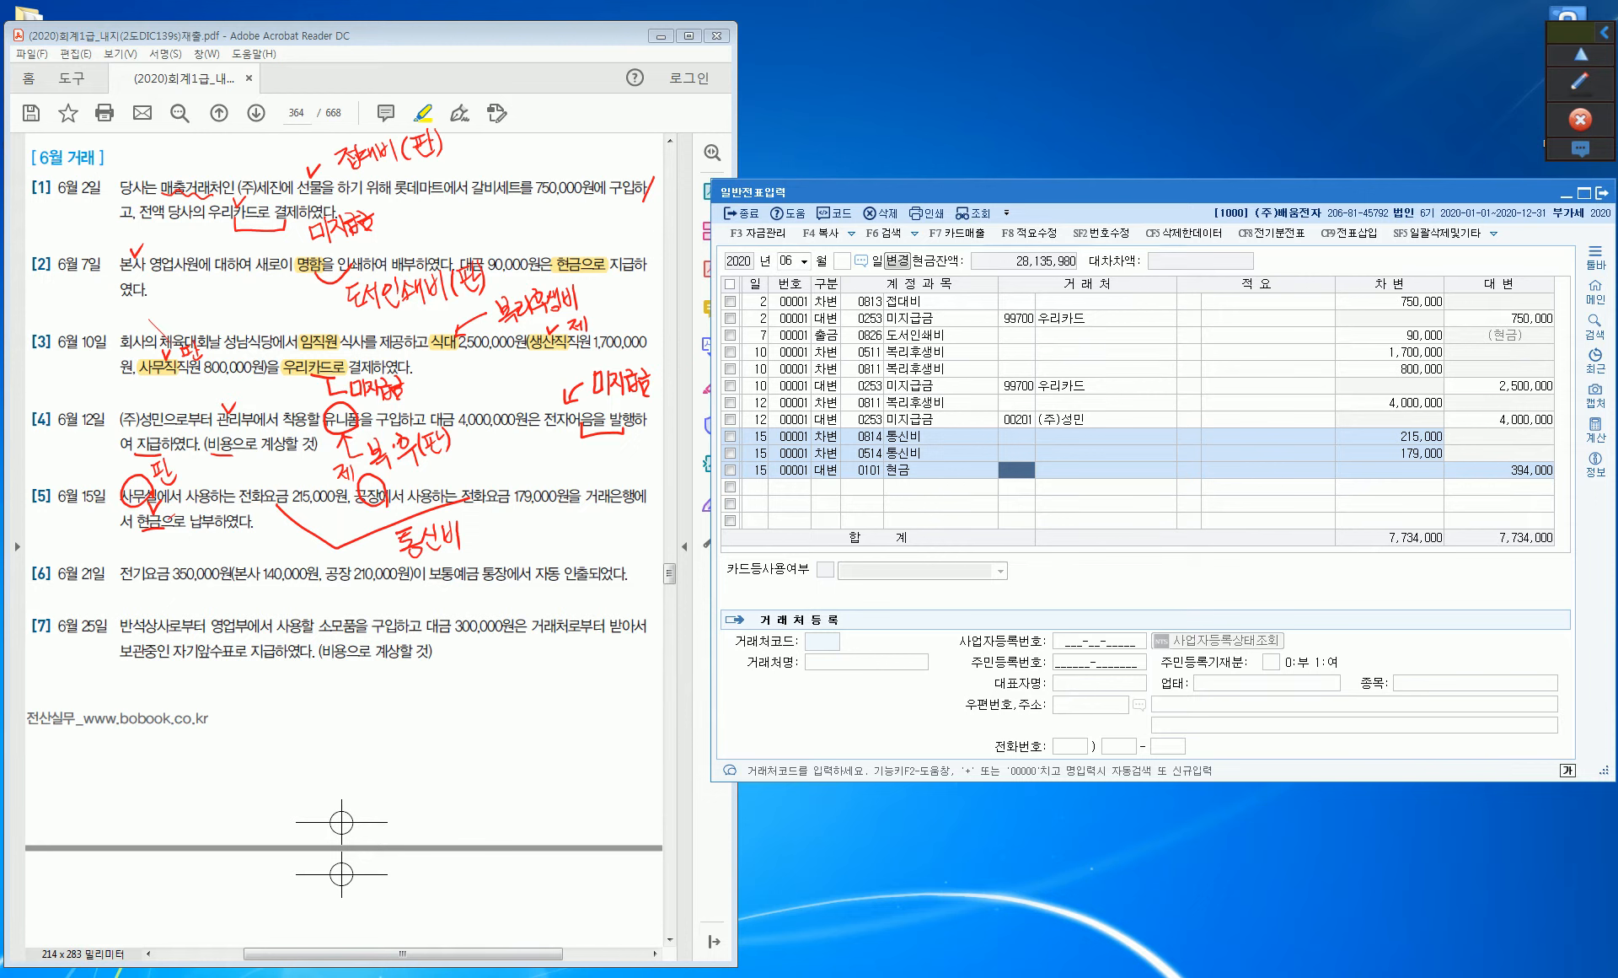
key("Return")
key("Return")
key("Return")
key("Return")
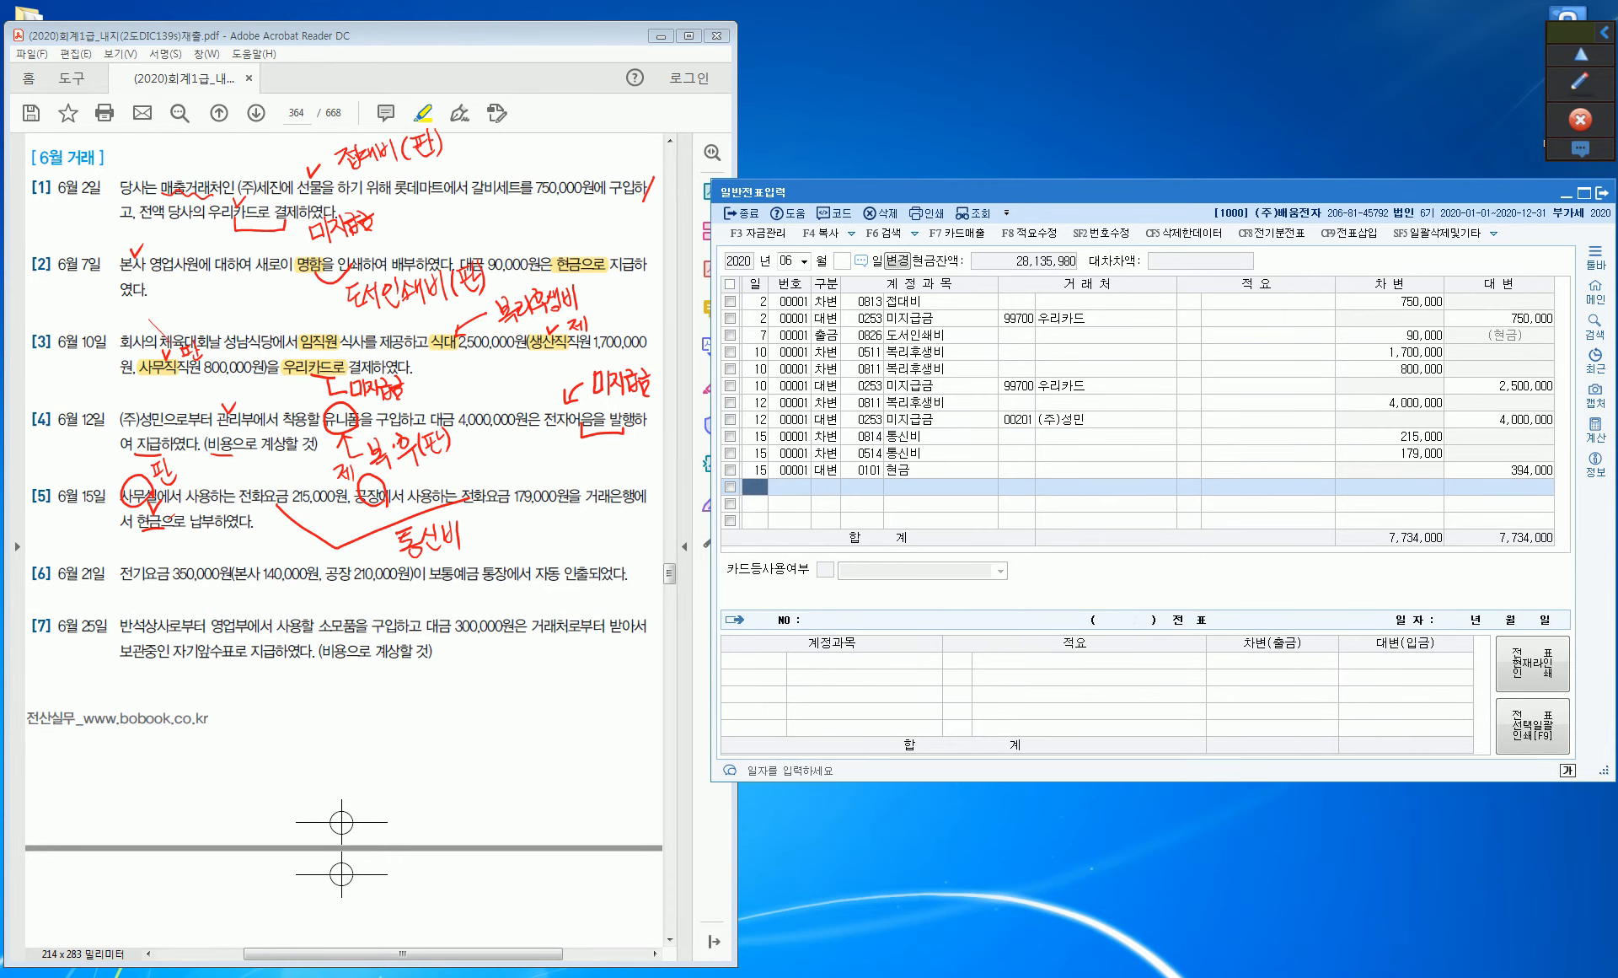
Start a day 21 voucher line and mark 본사 and 보통예금 in transaction [6] of the PDF.
type("21")
key("Return")
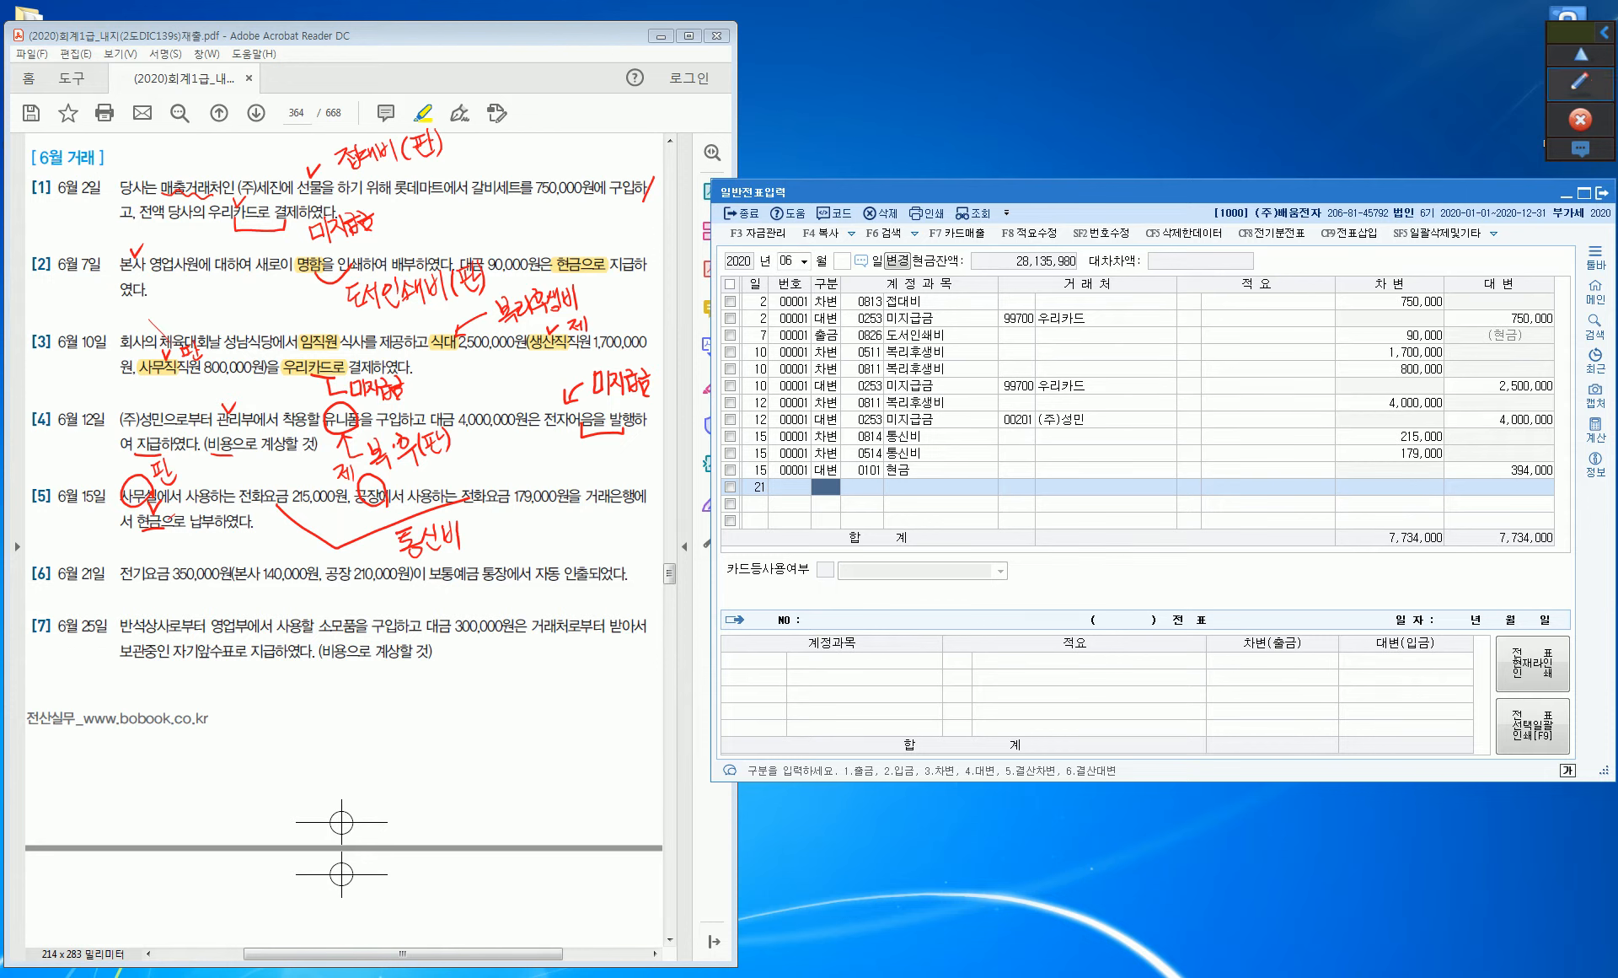
left_click(1580, 82)
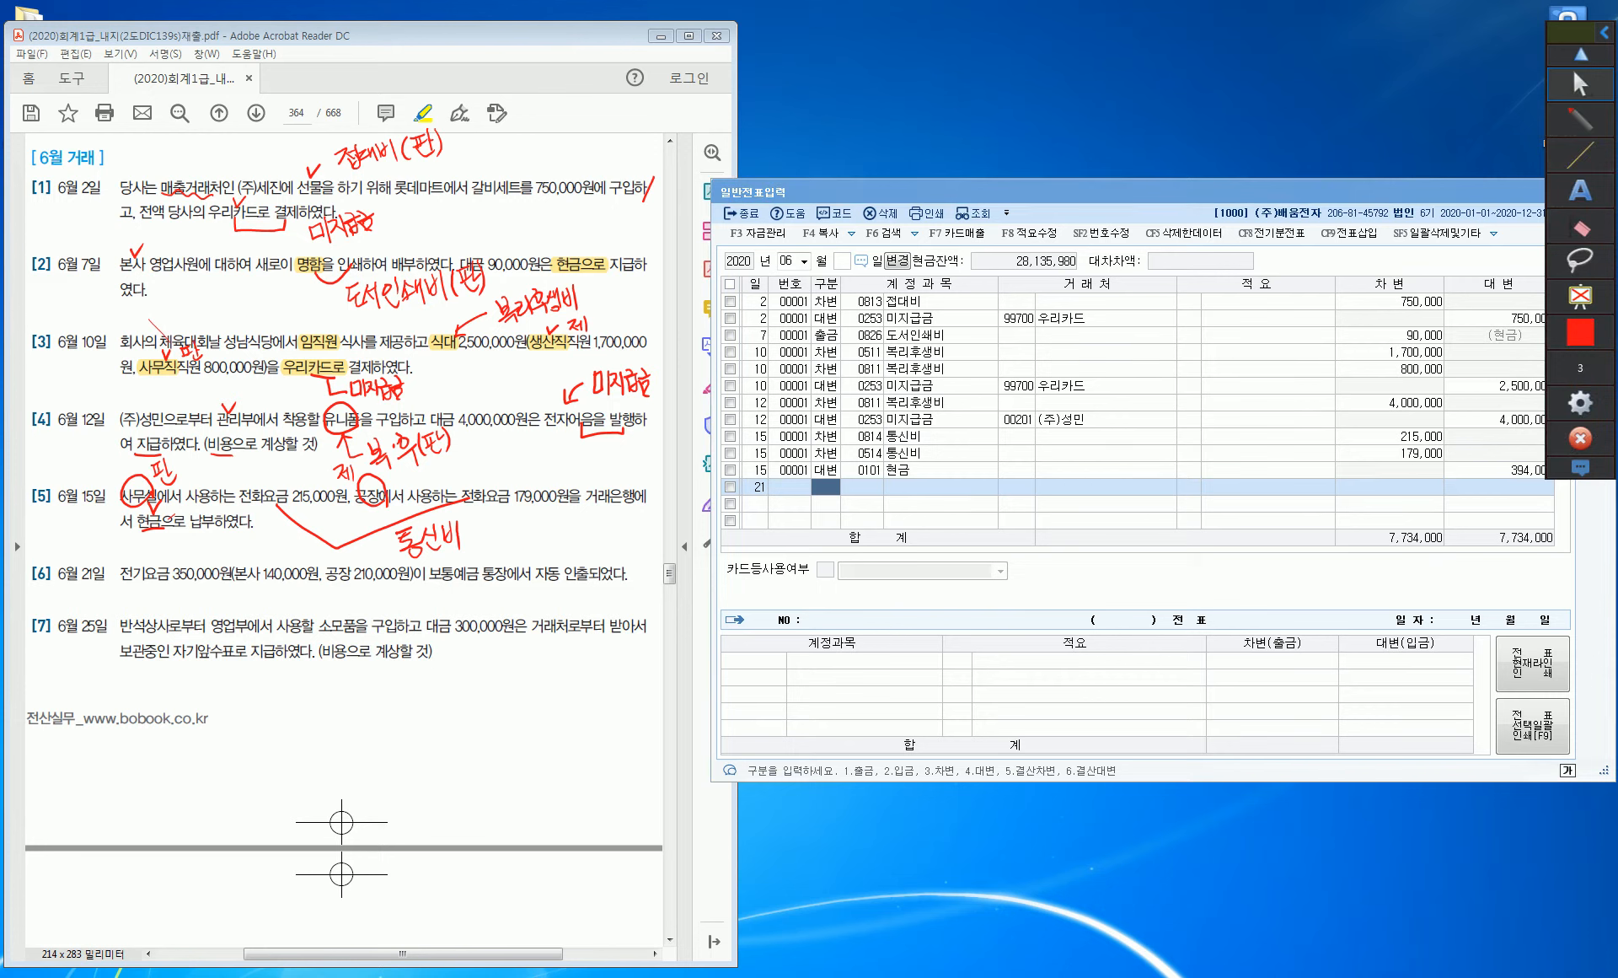
mouse_move(446, 554)
left_mouse_down()
mouse_move(465, 554)
mouse_move(466, 586)
left_mouse_up()
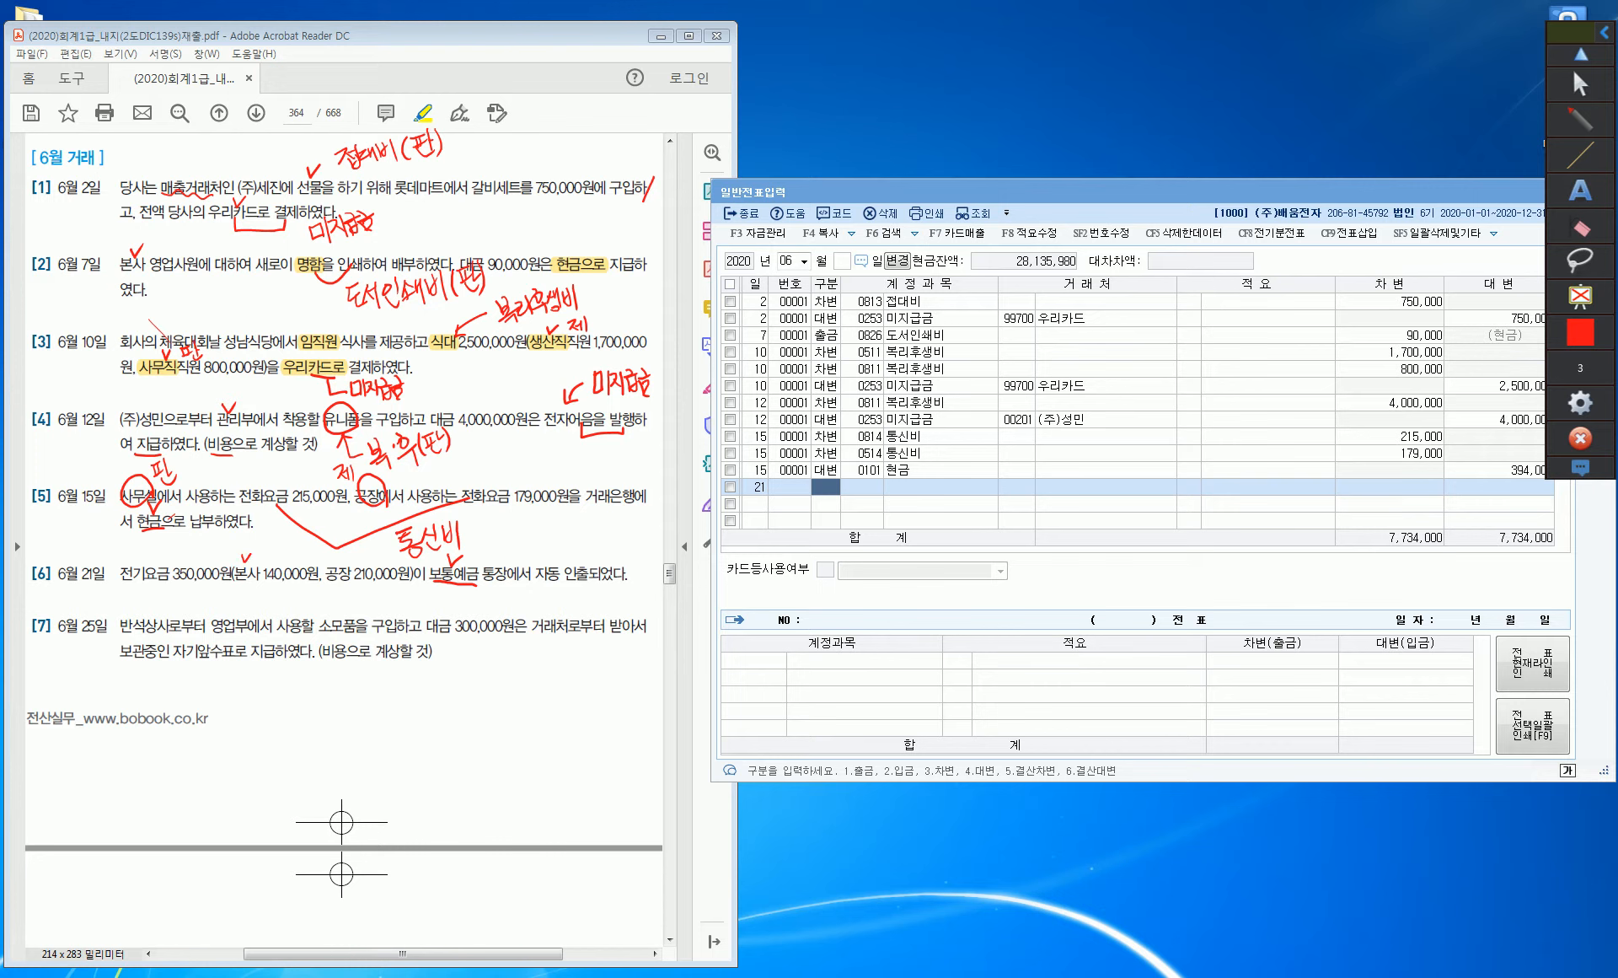
Mark 공장 and underline 전기요금 in transaction [6], labelling 본사 as 수도광열비 and 공장 as 전력비.
left_click_drag(338, 556, 348, 553)
left_click_drag(123, 584, 143, 589)
mouse_move(215, 614)
left_mouse_down()
mouse_move(263, 614)
mouse_move(269, 590)
left_mouse_up()
left_click_drag(268, 590, 280, 607)
left_click_drag(277, 595, 288, 617)
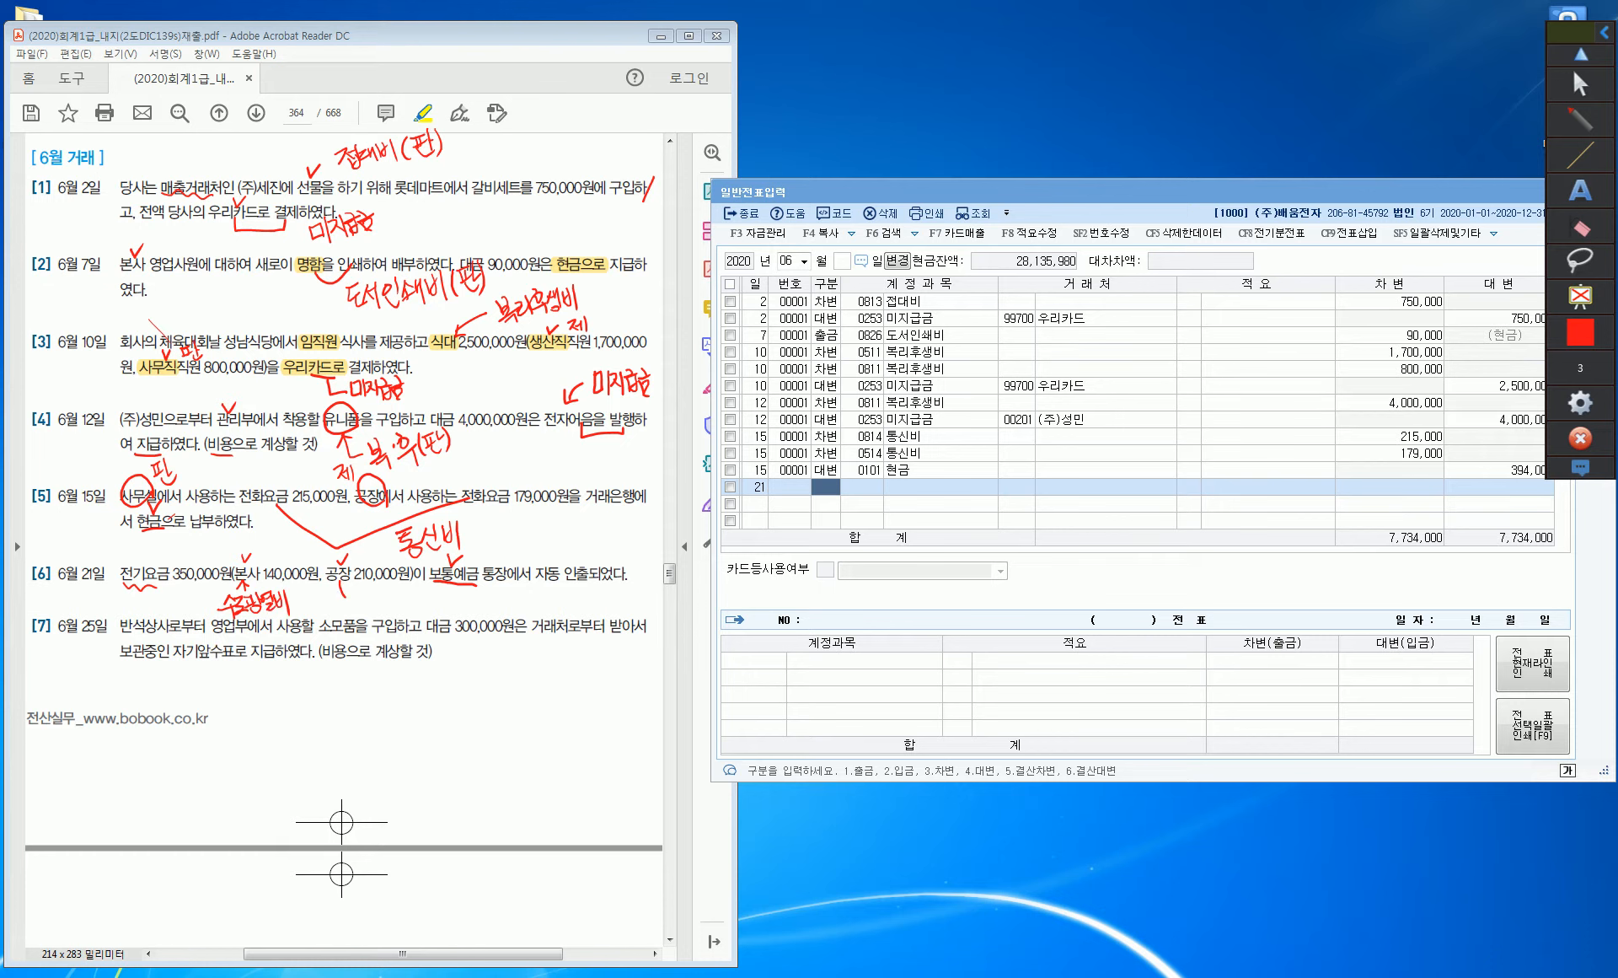
mouse_move(357, 593)
left_mouse_down()
mouse_move(345, 604)
mouse_move(405, 607)
left_mouse_up()
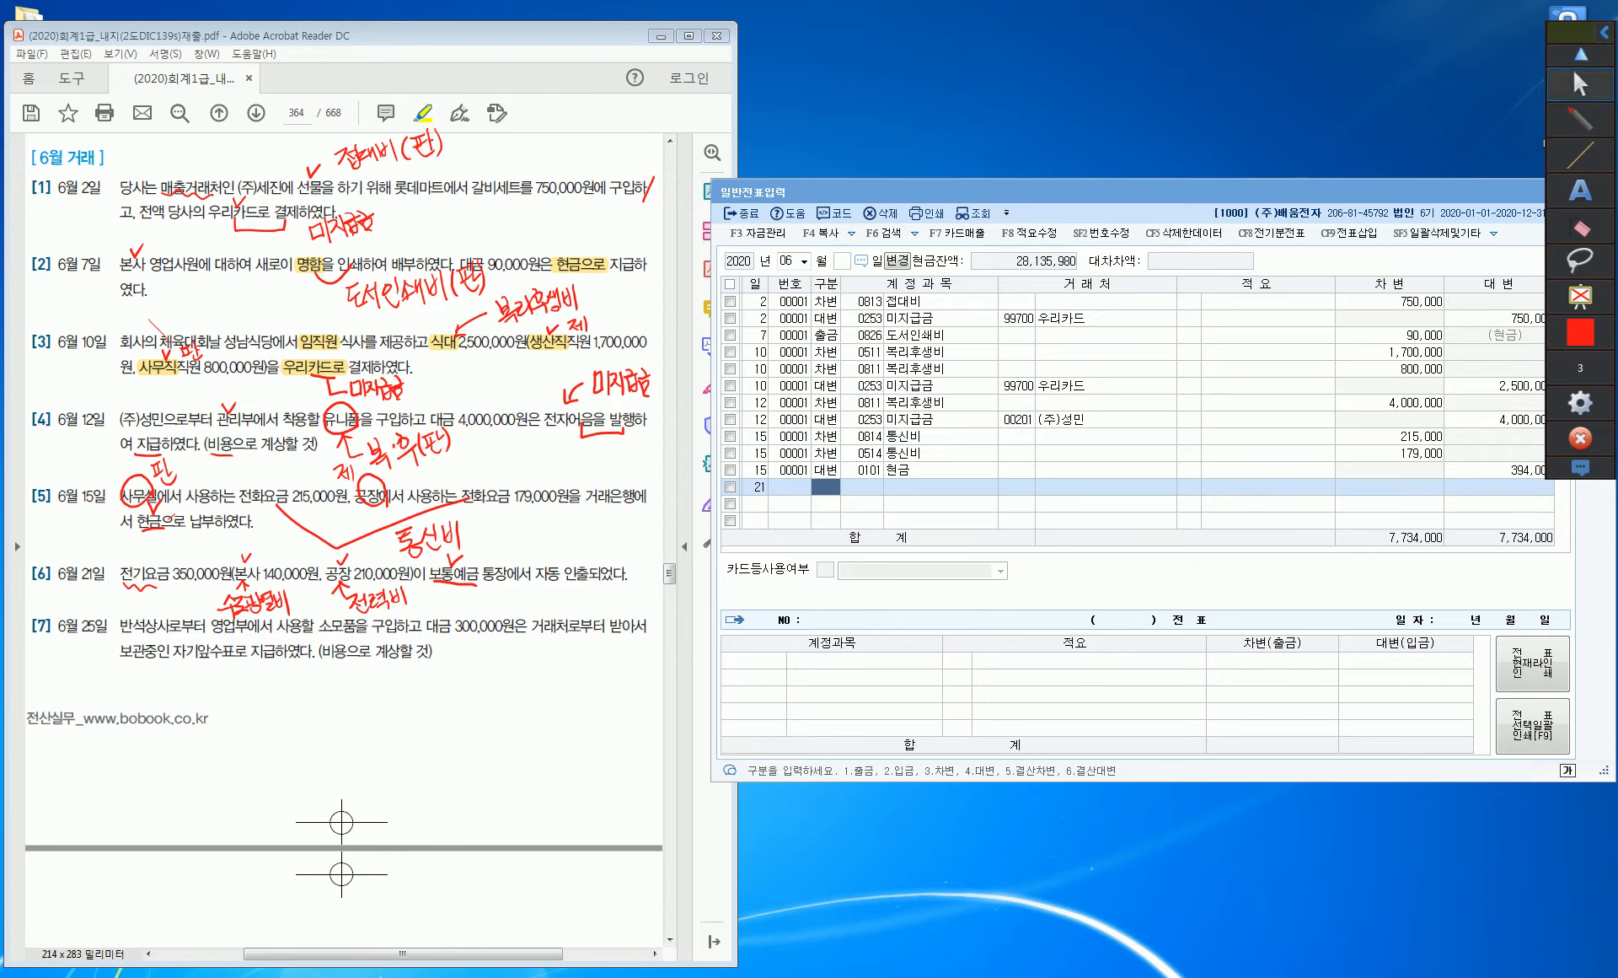
left_click(1580, 84)
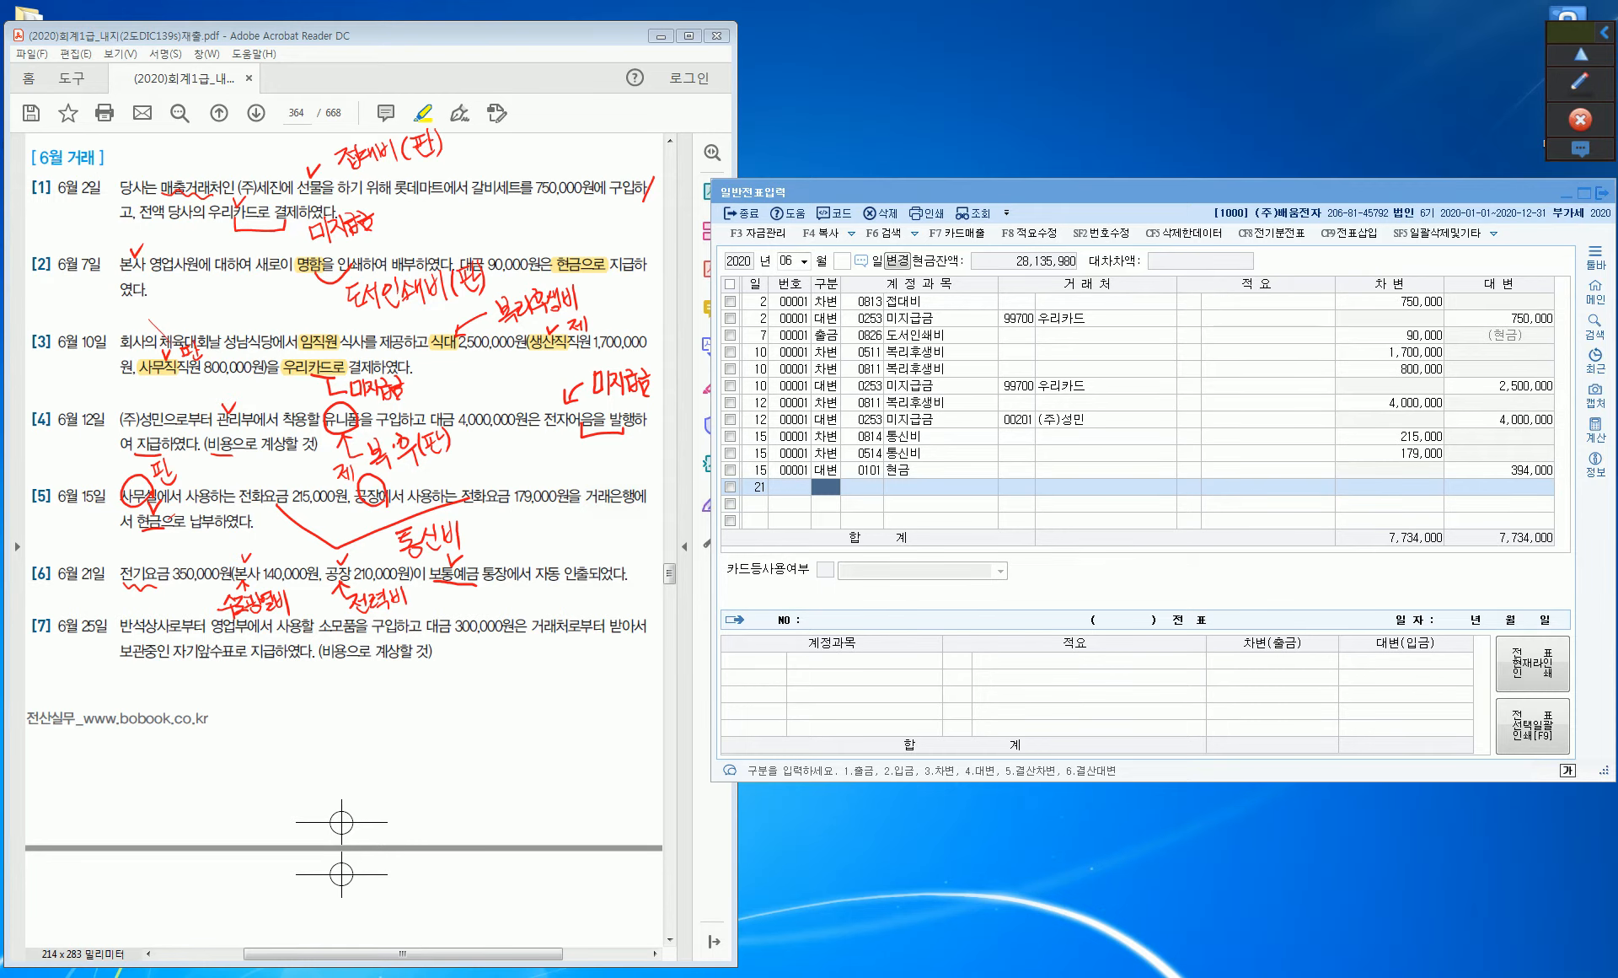
Make the day 21 line a debit (차변), search accounts for 수도 and choose 0815 수도광열비 (판매관리비).
left_click(826, 487)
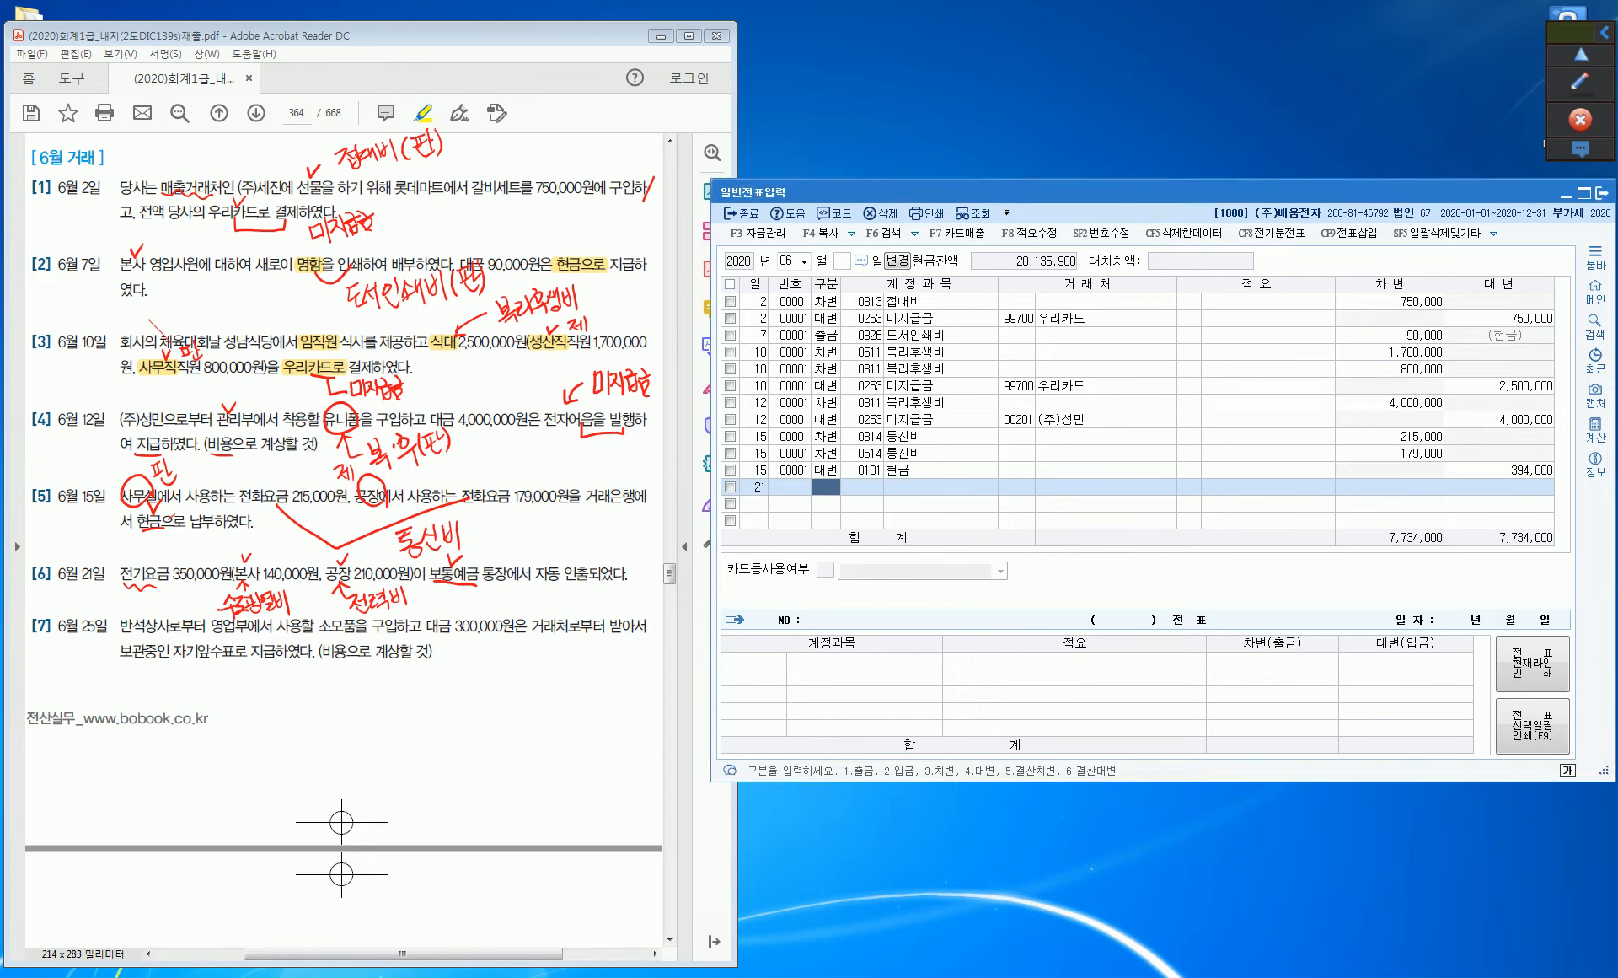
type("3")
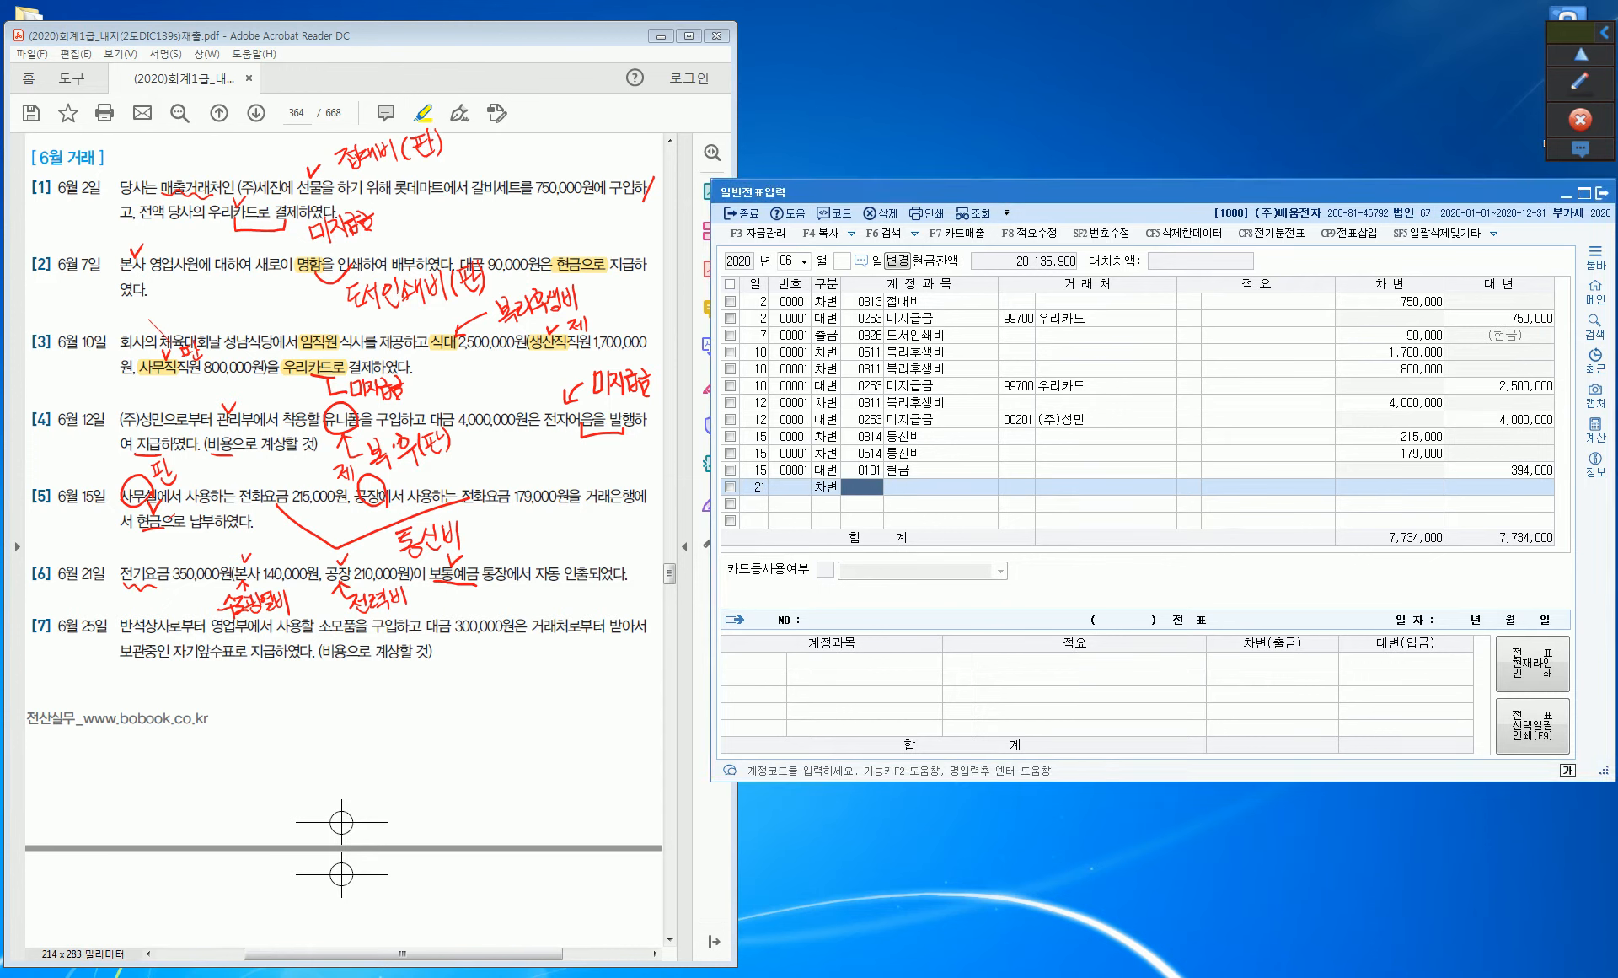
type("수도")
key("Return")
type("ㅣ")
key("Down")
key("Down")
key("Down")
key("Down")
key("Down")
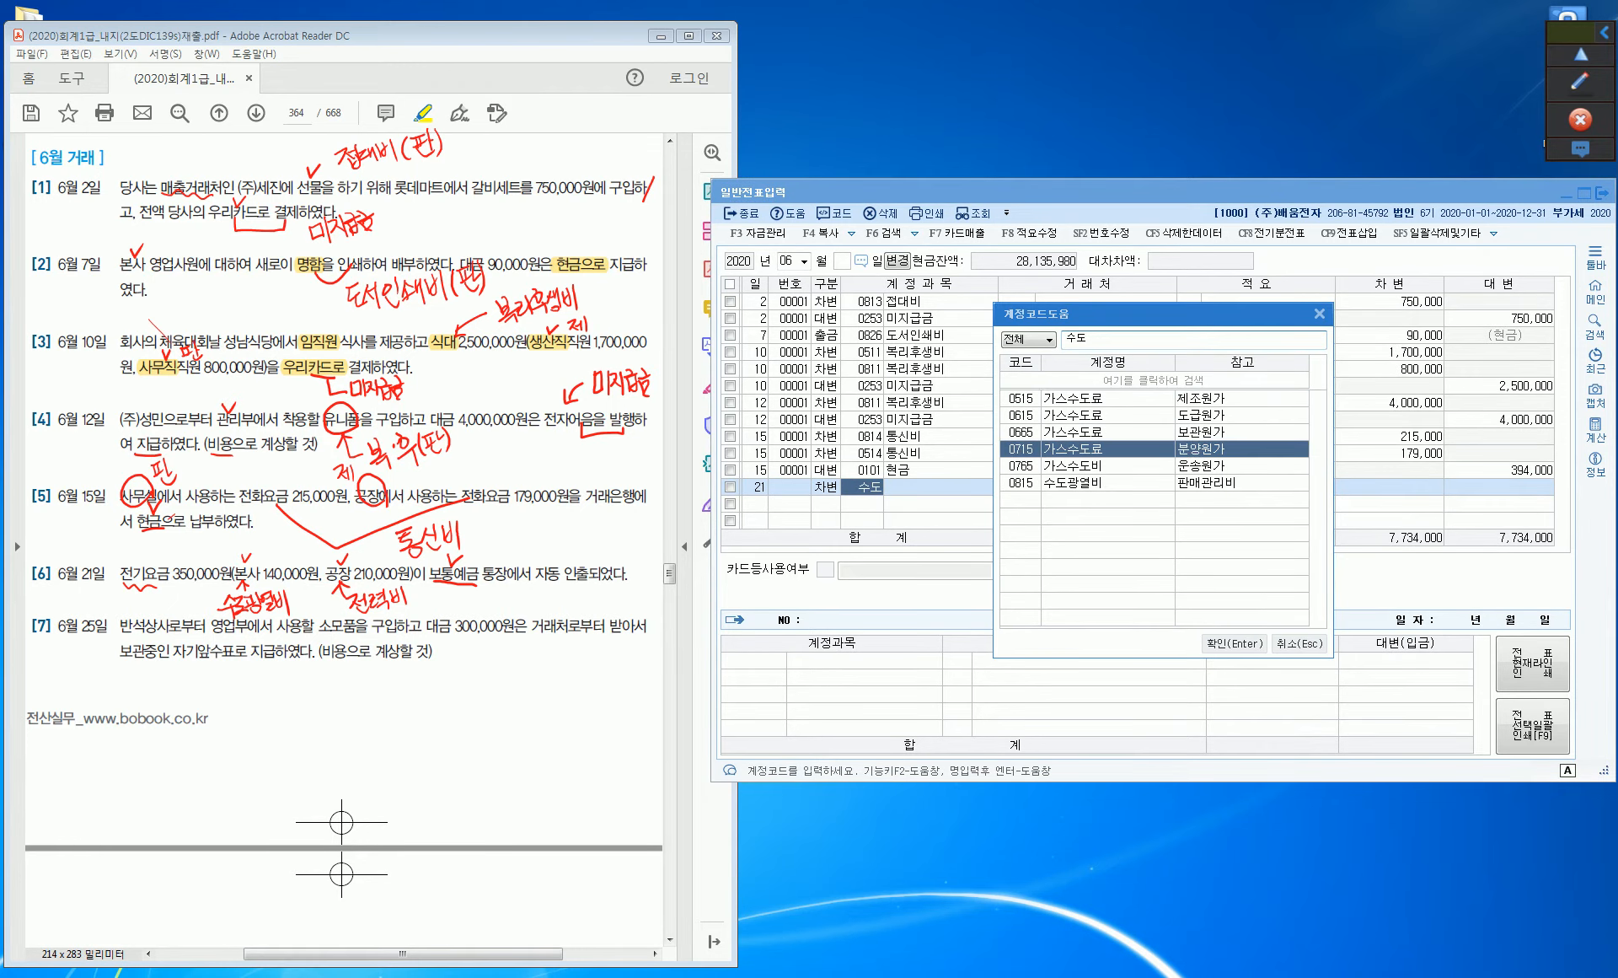
key("Return")
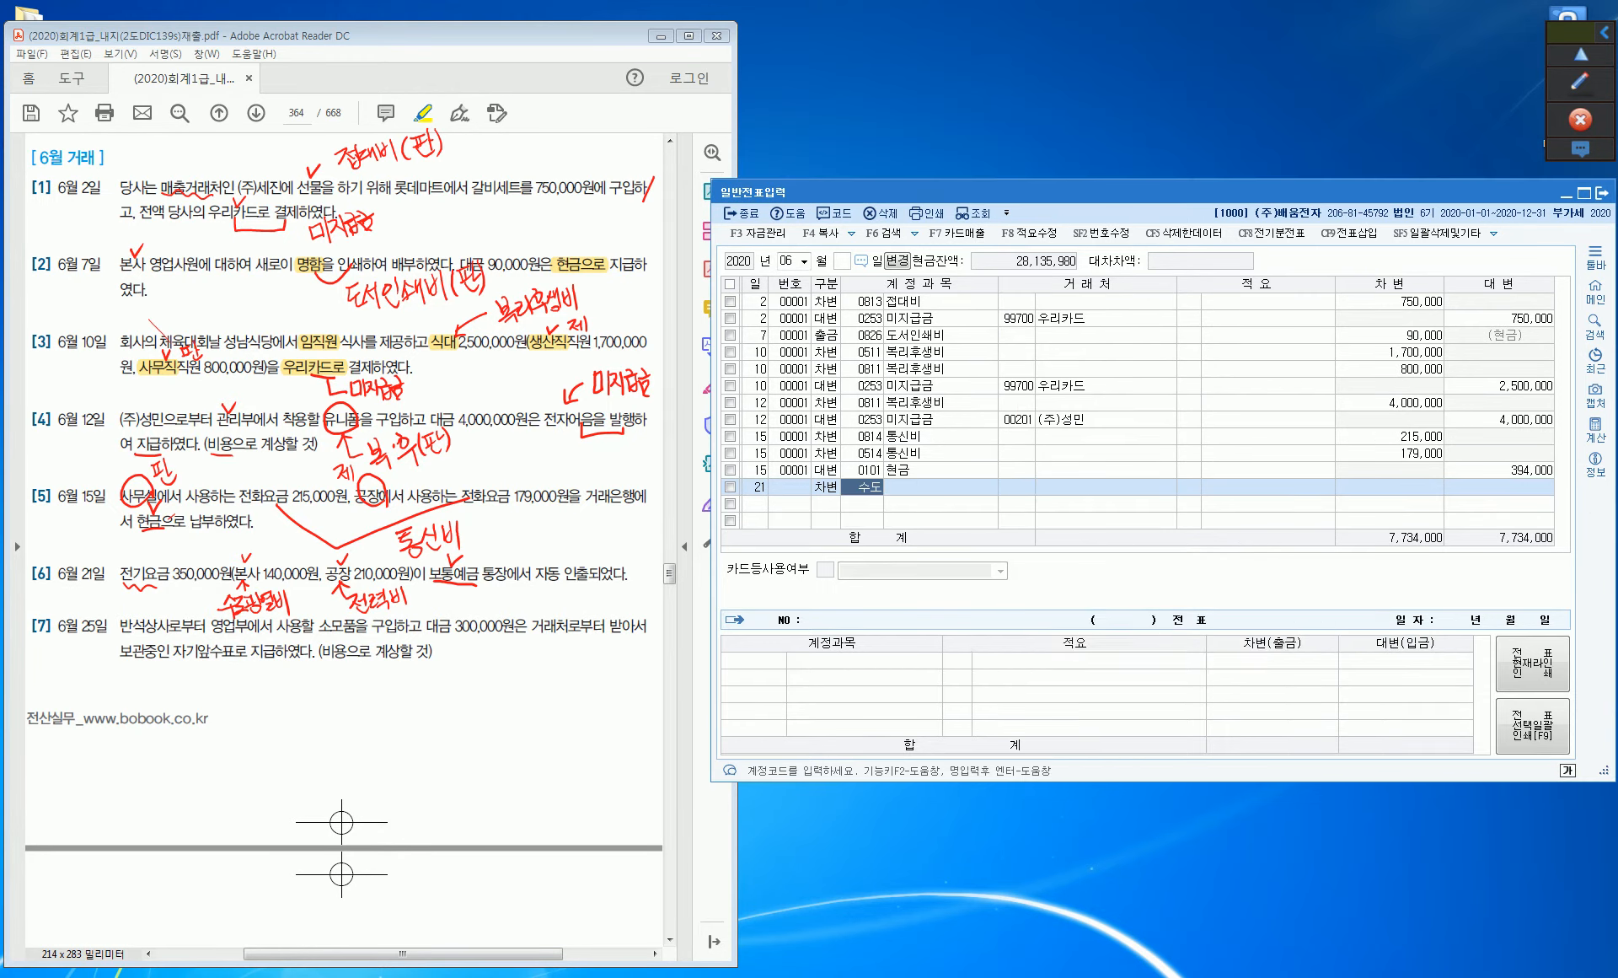
Leave the 0815 수도광열비 line's vendor and description blank and enter a debit amount of 140,000.
key("Return")
key("Return")
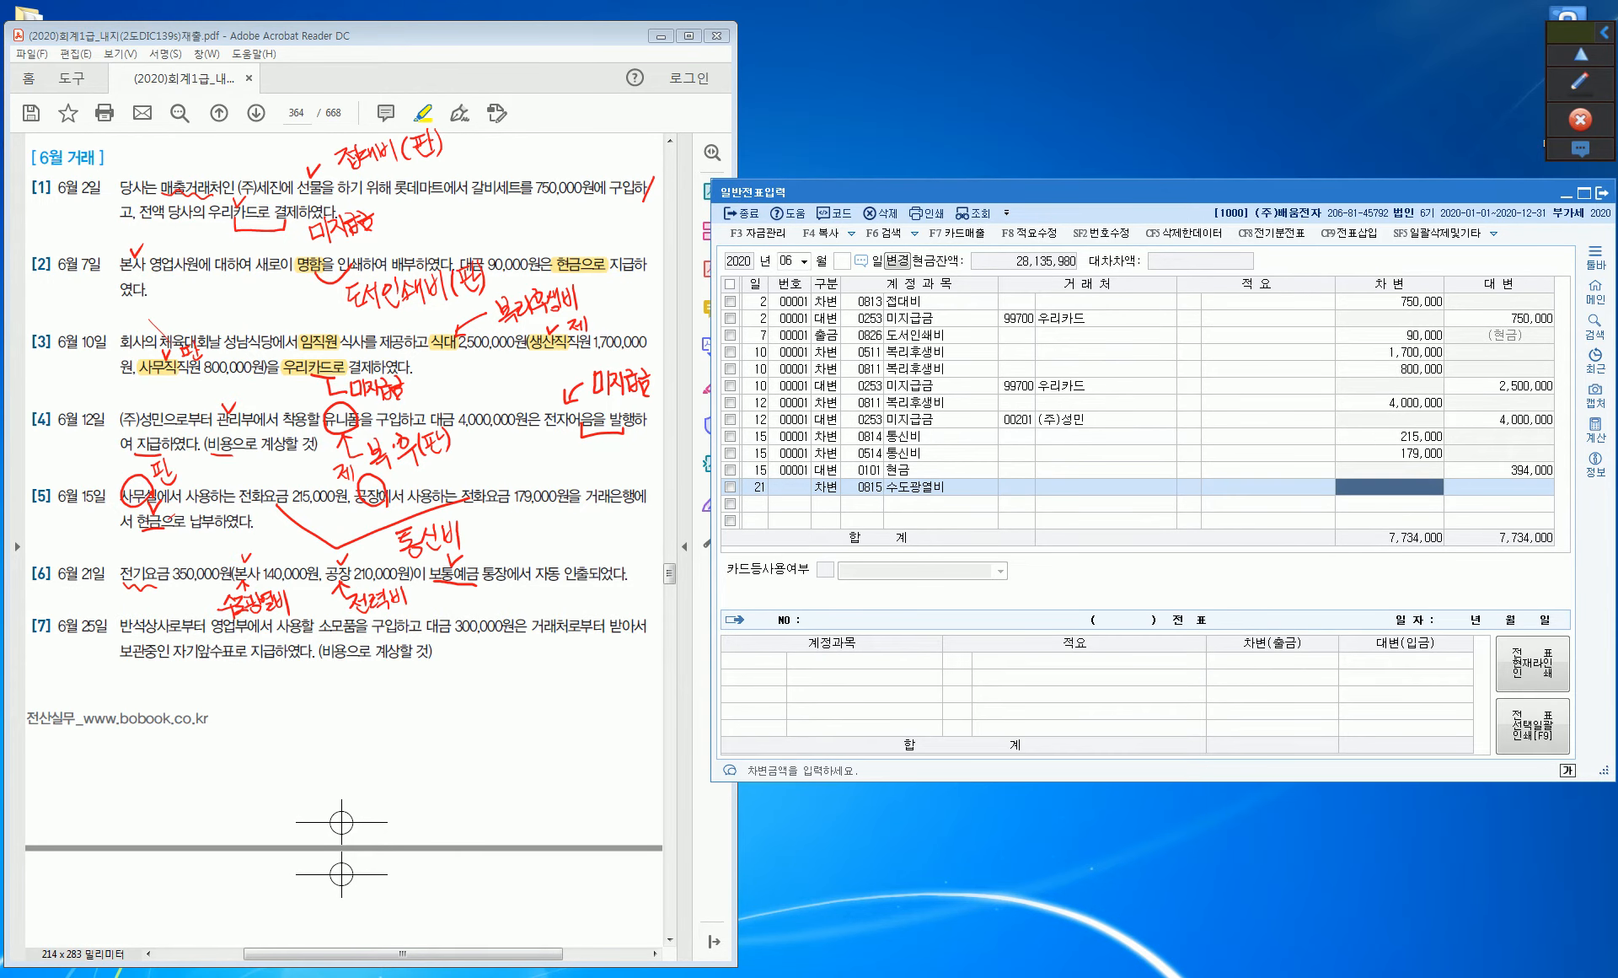
type("1400000")
key("Return")
key("Return")
Add a second day 21 debit (차변) line for 0516 전력비 (제조원가) with an amount of 210,000 and no vendor.
type("3")
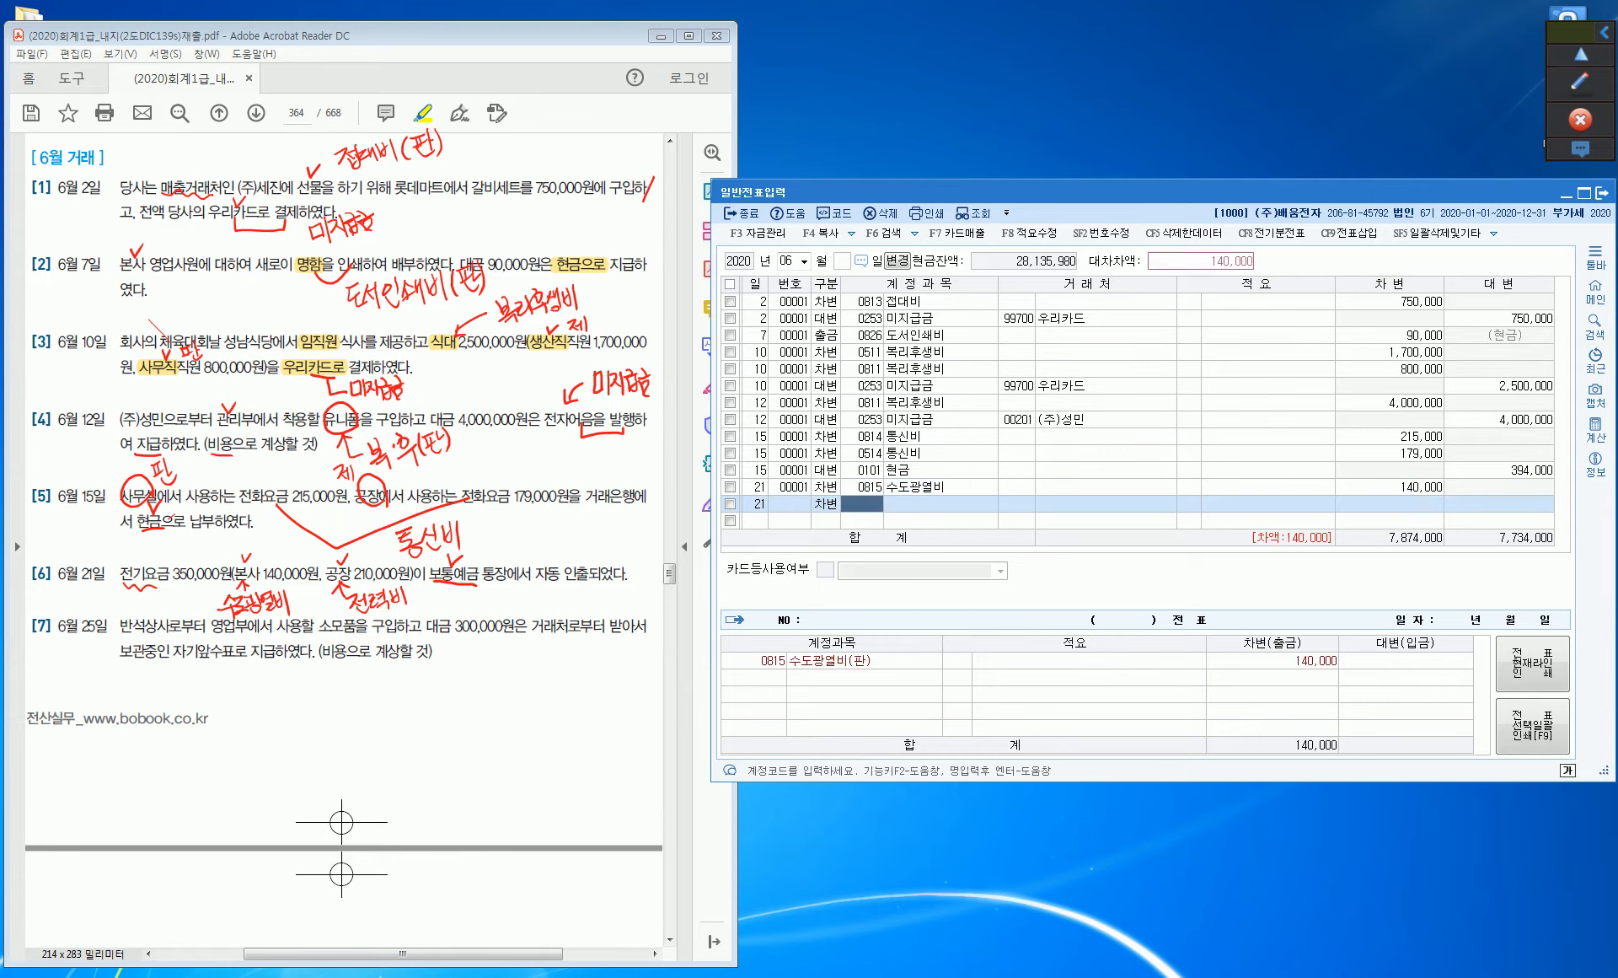
type("전력")
key("Return")
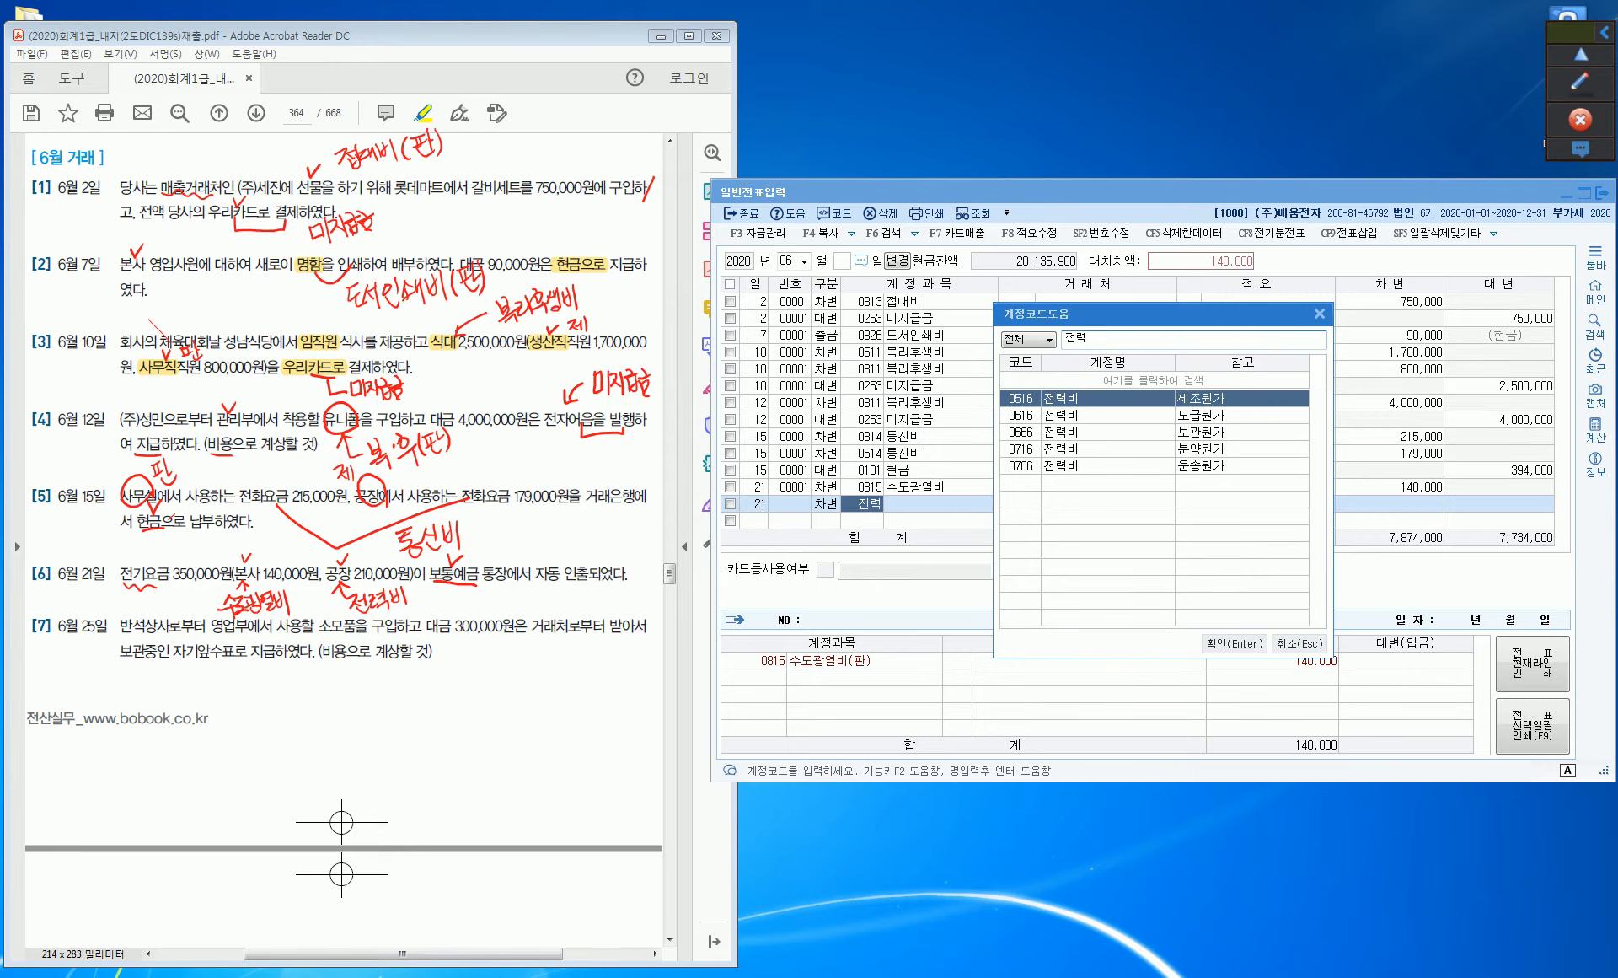
key("Return")
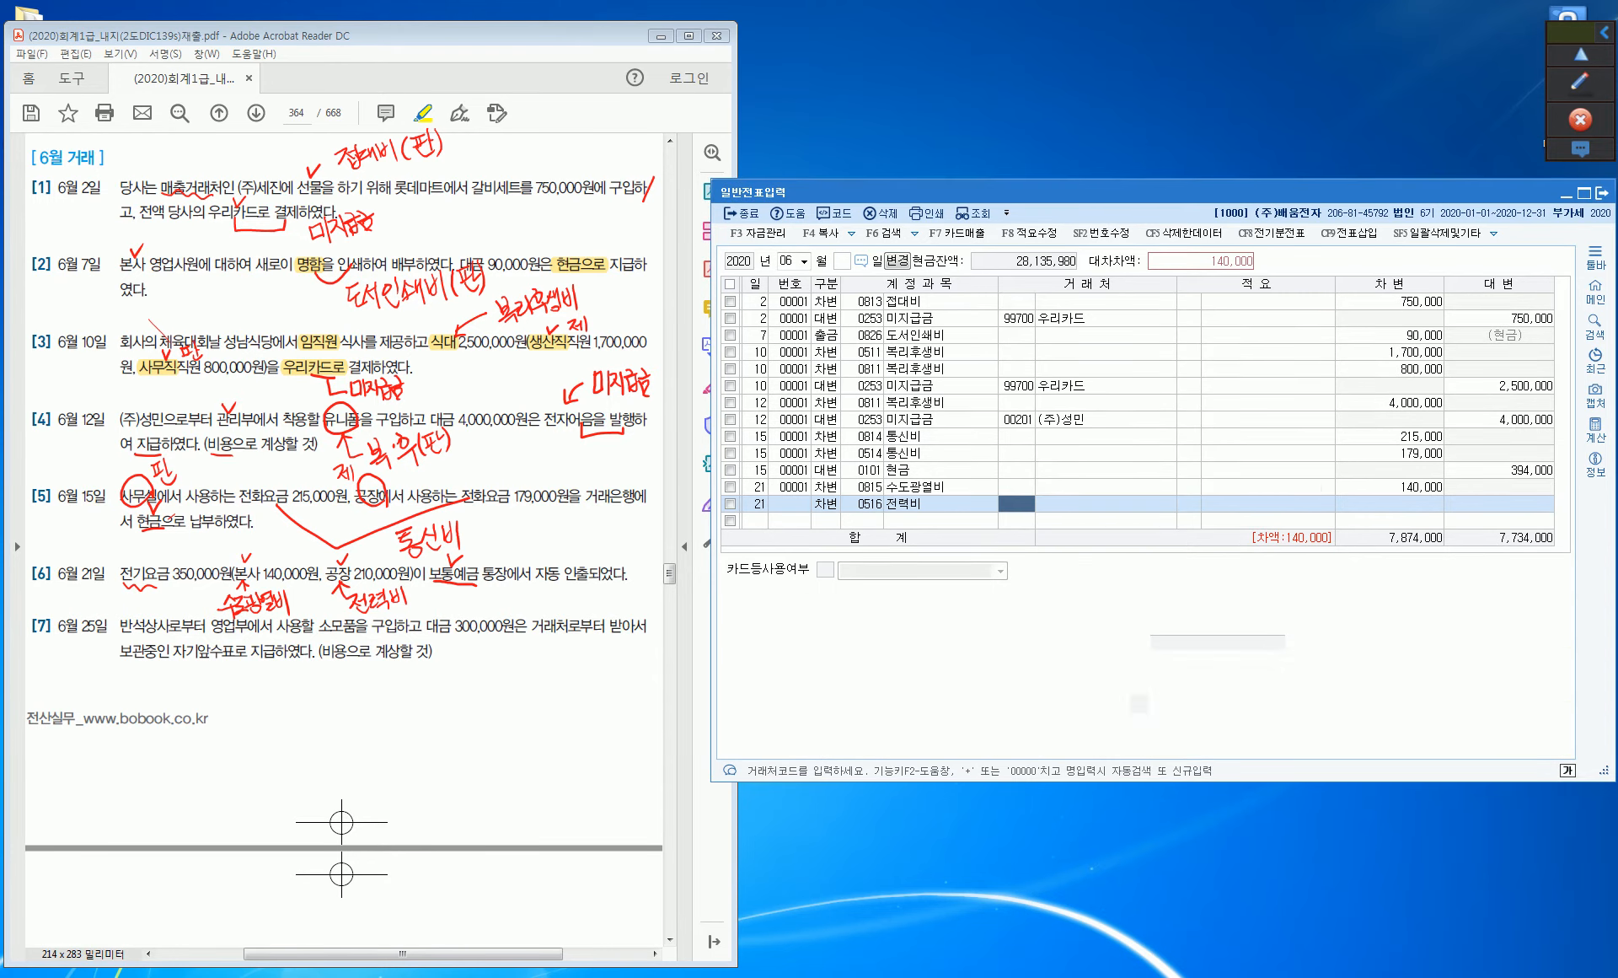
key("Return")
key("Return")
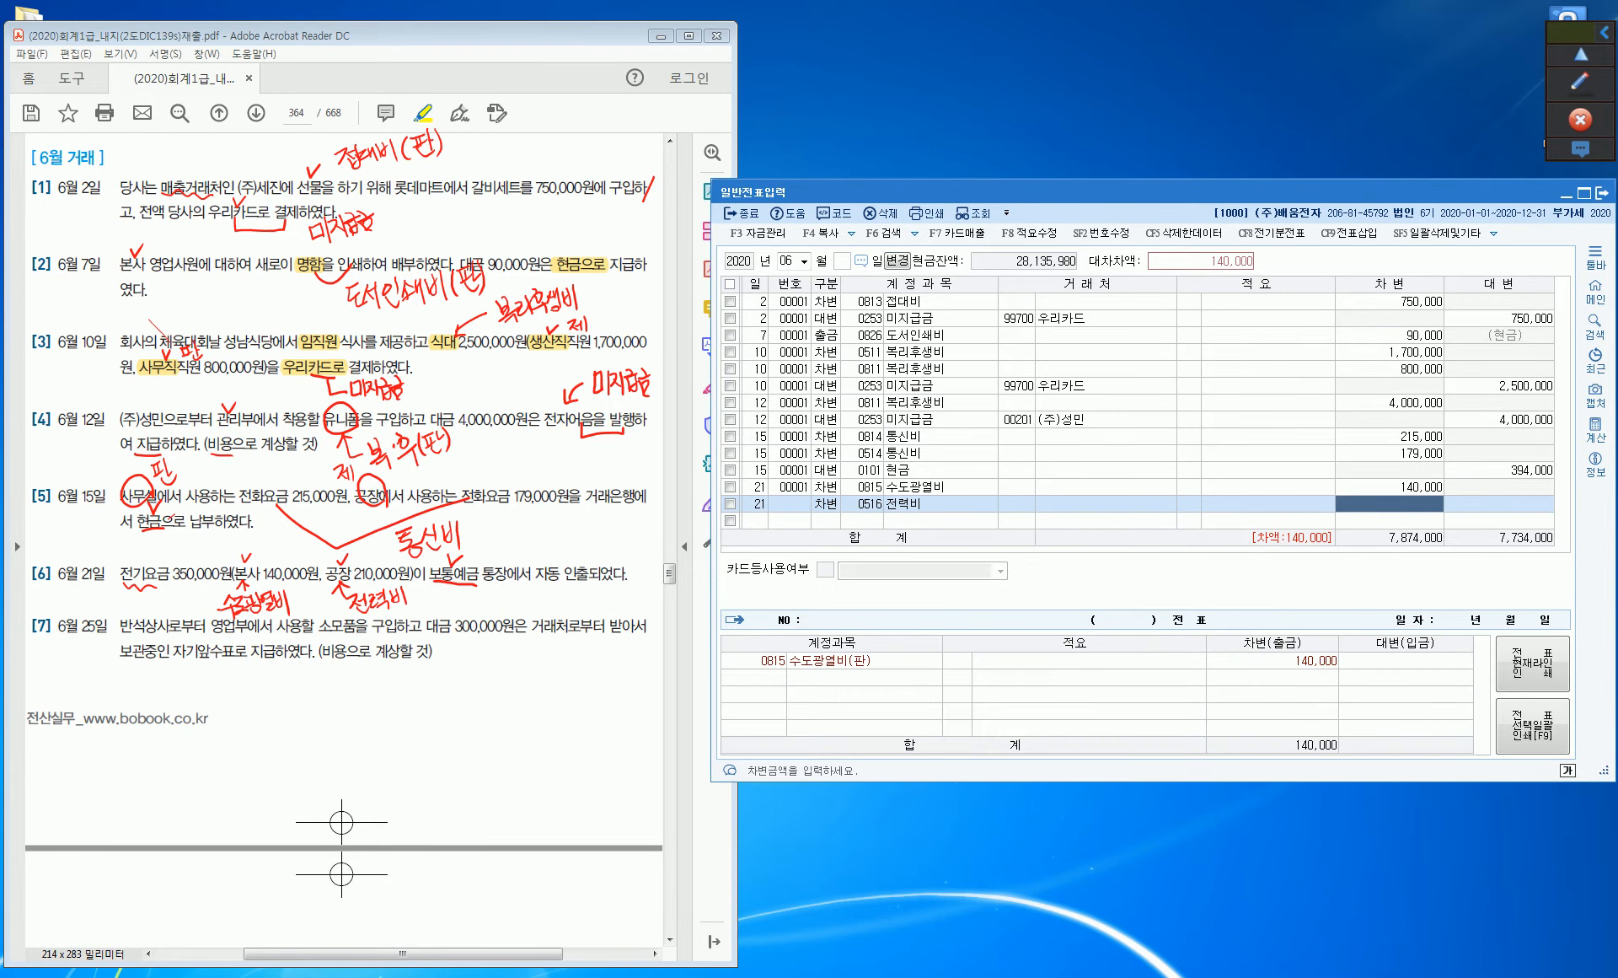
type("2100000")
key("Return")
key("Return")
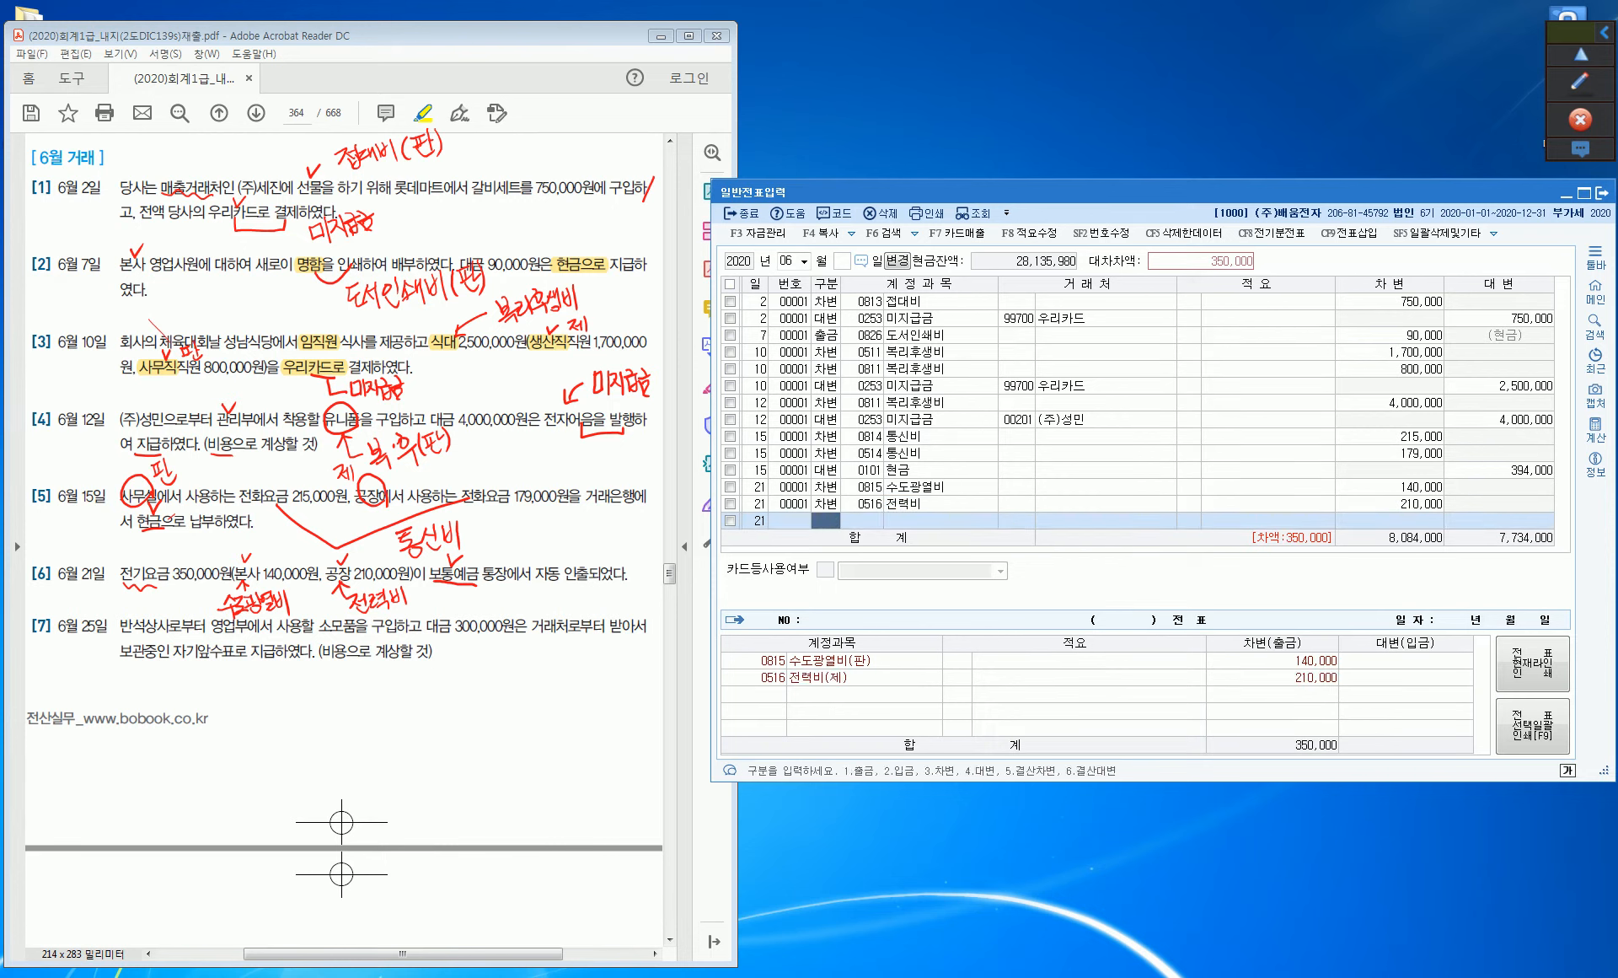
Add a day 21 credit (대변) line for 0103 보통예금 of 350,000 with no vendor or description.
type("4")
key("Return")
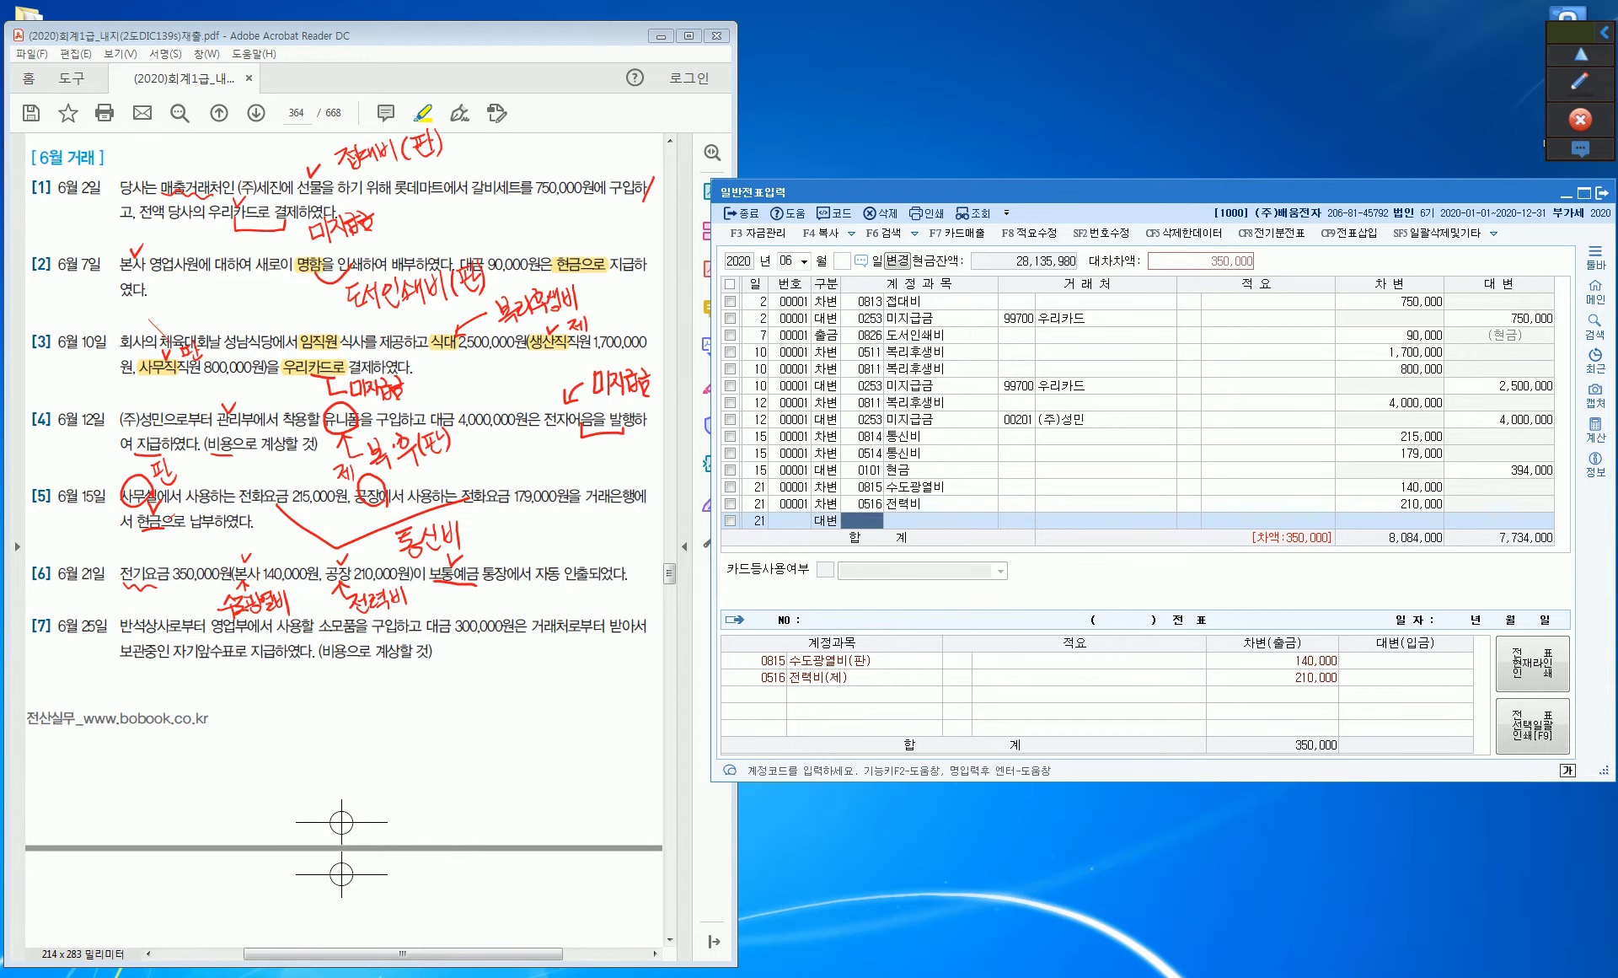
type("103")
key("Return")
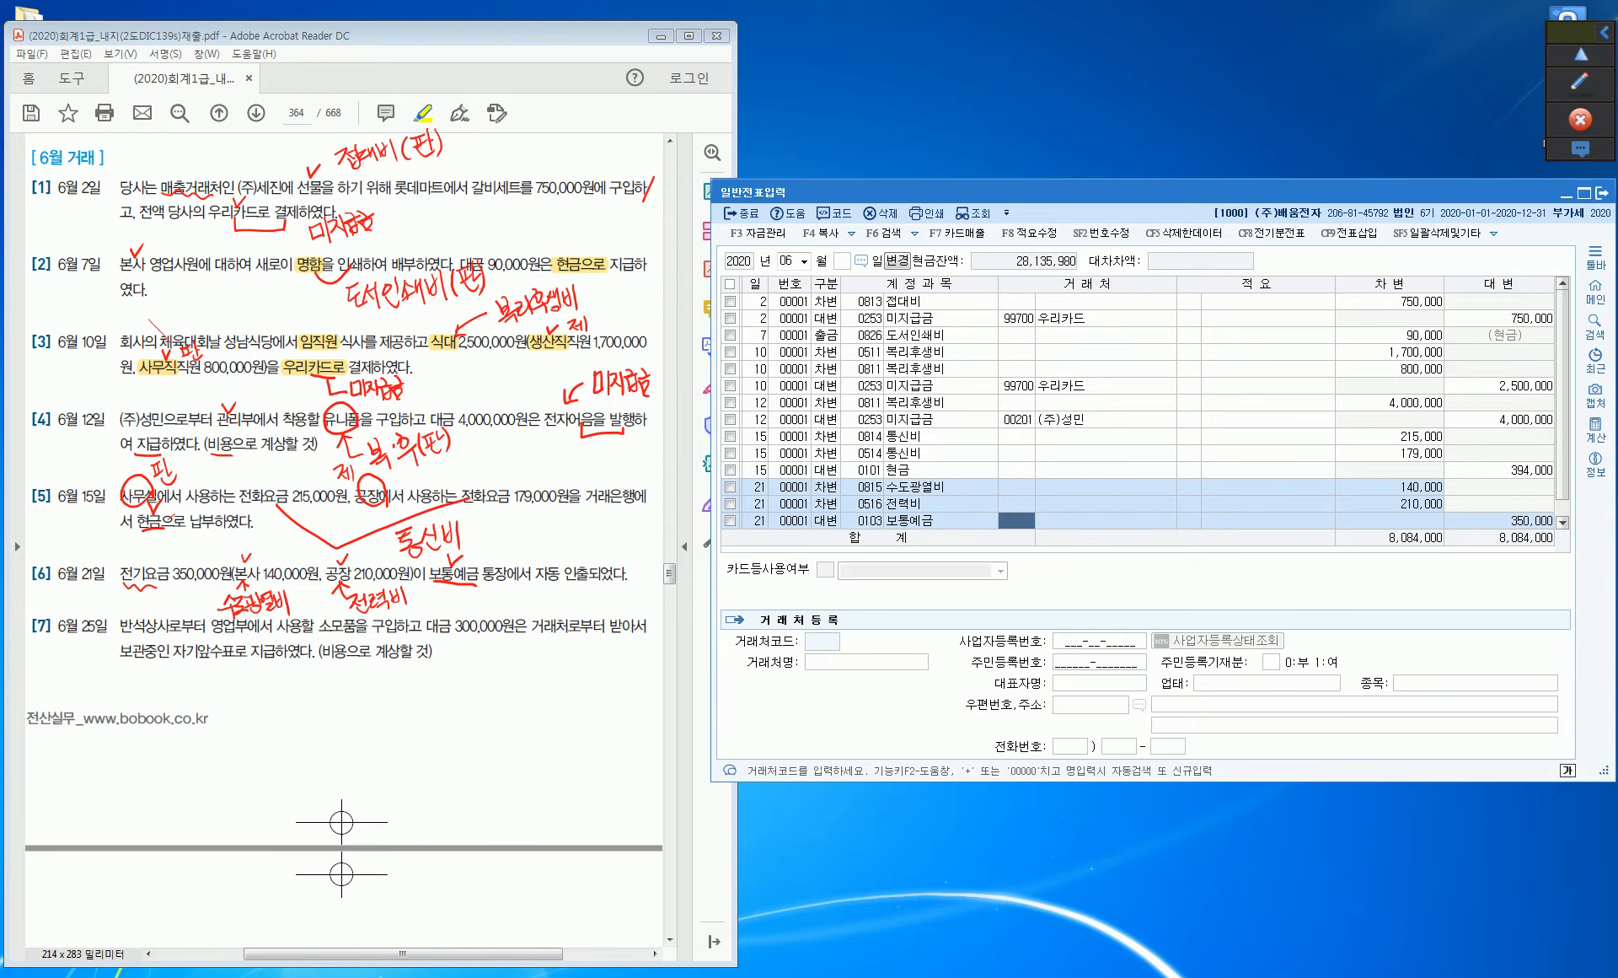
key("Return")
key("Return")
key("Return")
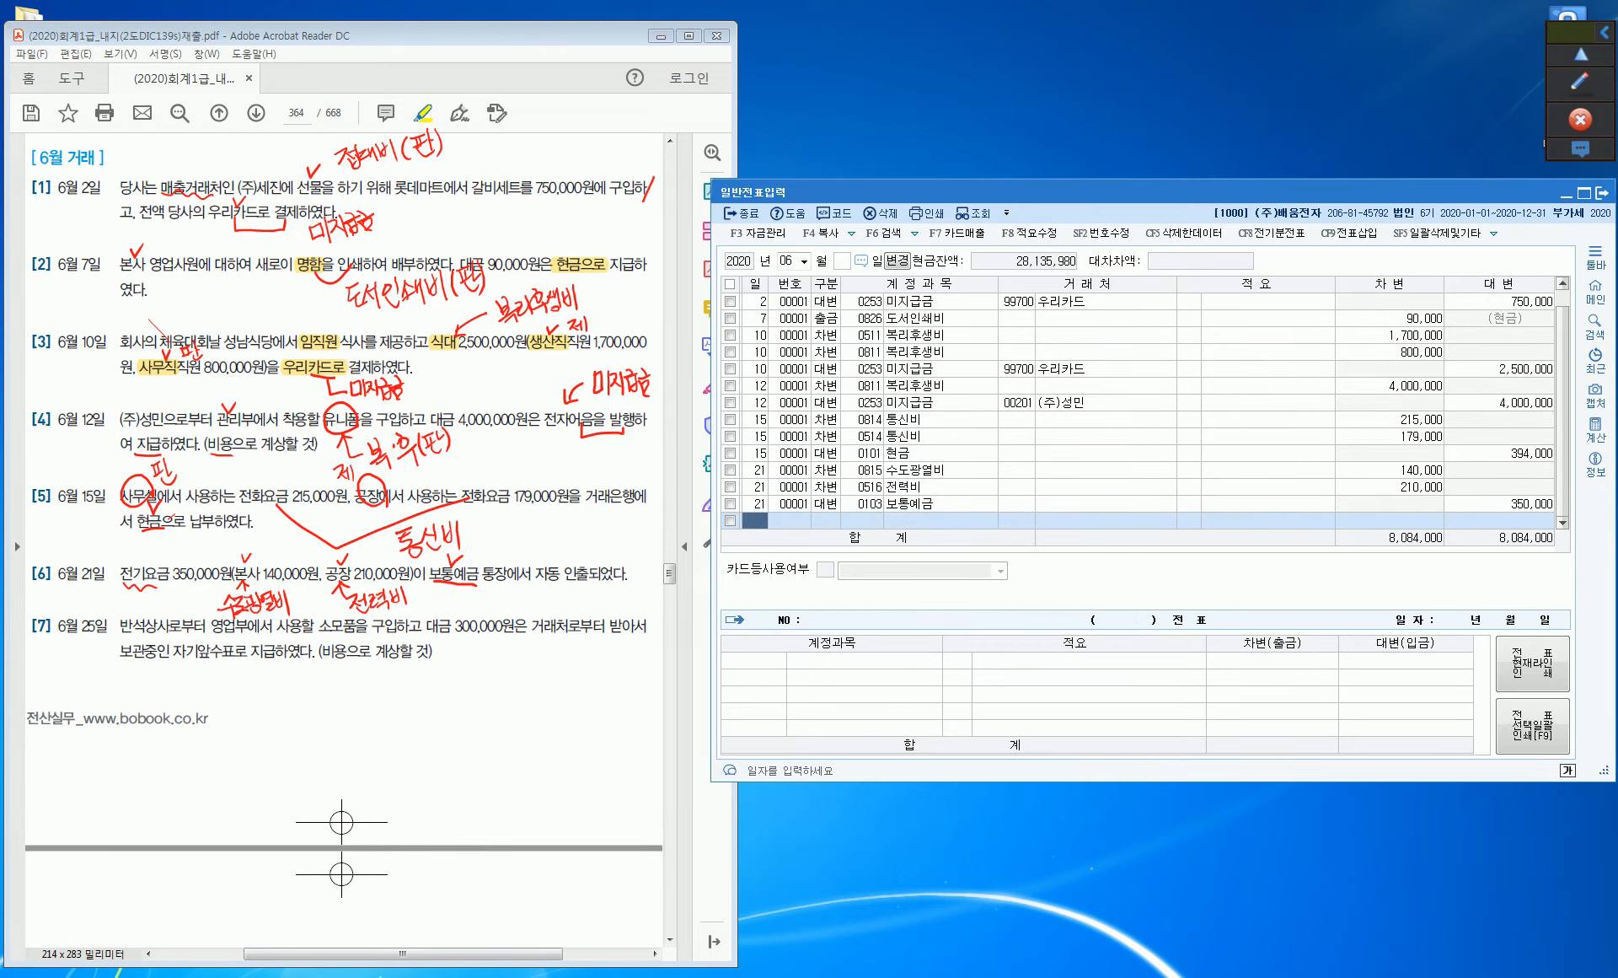
Start a day 25 voucher line and annotate transaction [7], labelling 자기앞수표 as "현금" and the circled 소모품 as 소·비.
type("25")
key("Return")
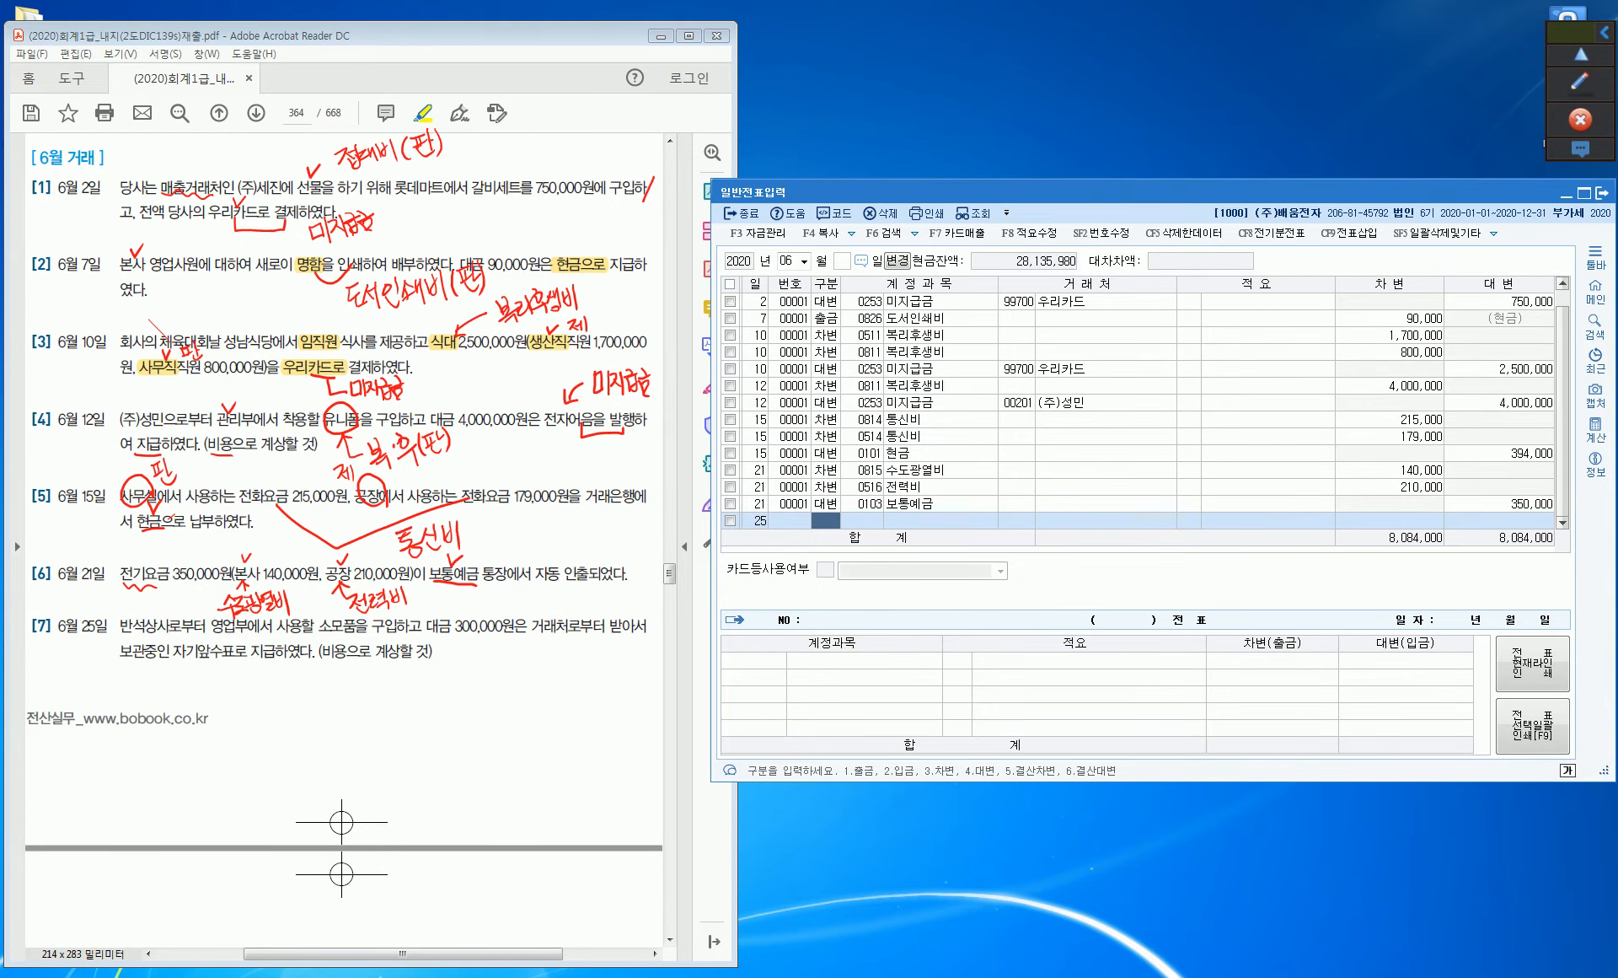
left_click(1580, 83)
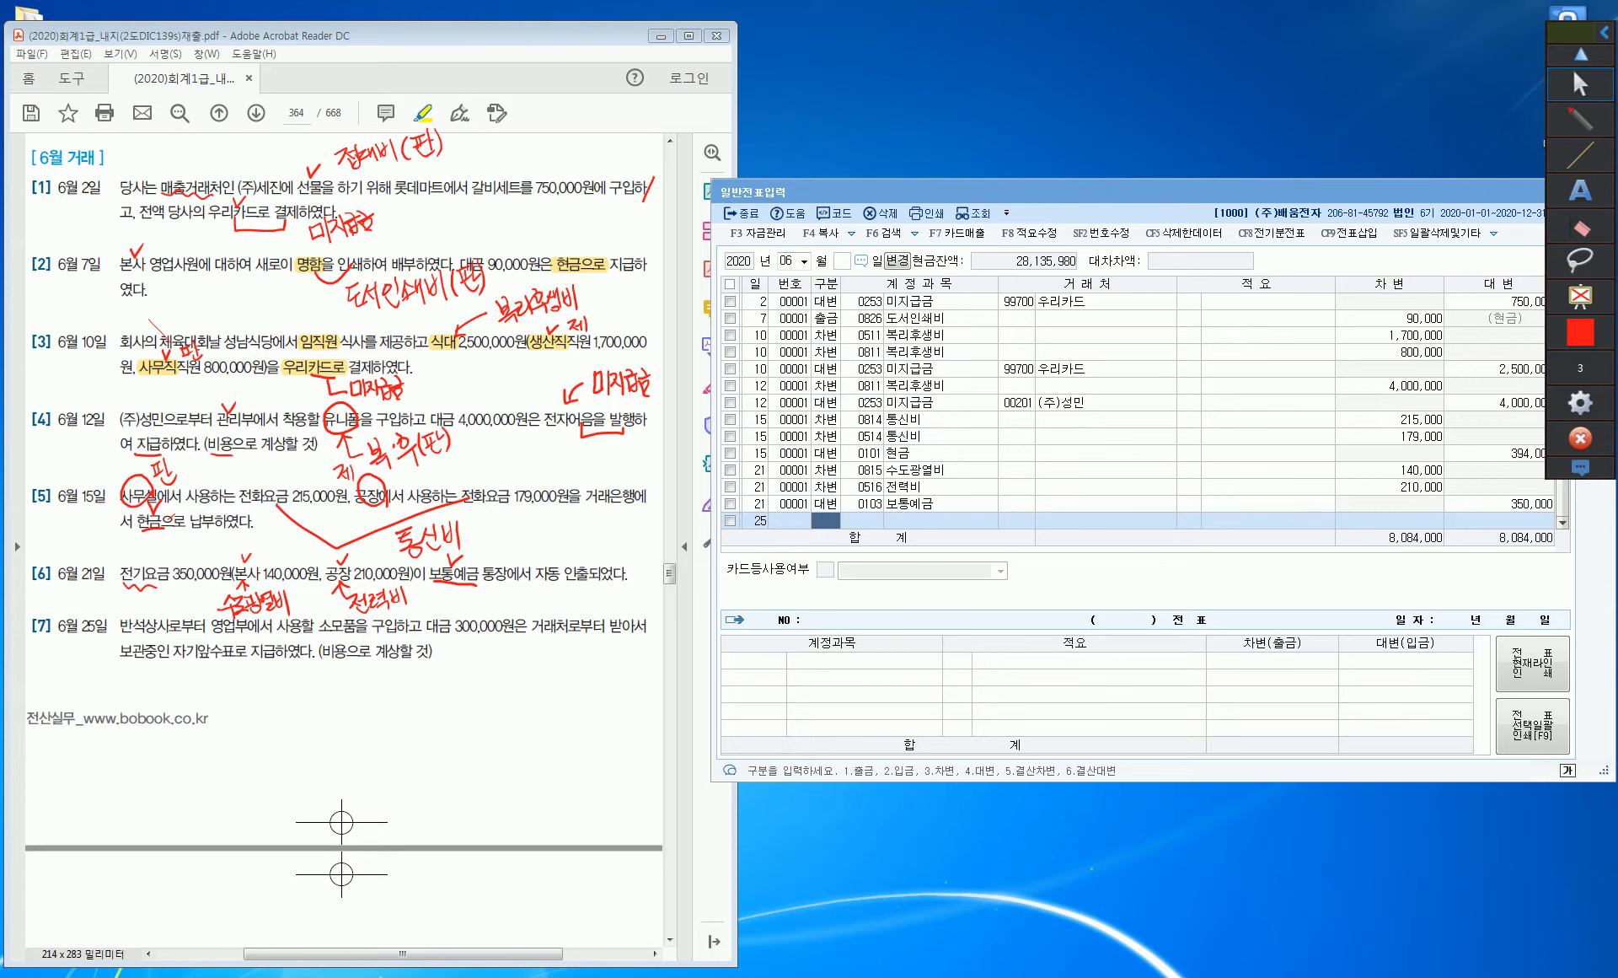
mouse_move(172, 659)
left_mouse_down()
mouse_move(240, 659)
mouse_move(199, 683)
left_mouse_up()
left_click_drag(193, 684, 211, 695)
left_click_drag(207, 674, 221, 691)
mouse_move(356, 645)
left_mouse_down()
mouse_move(346, 607)
mouse_move(366, 641)
left_mouse_up()
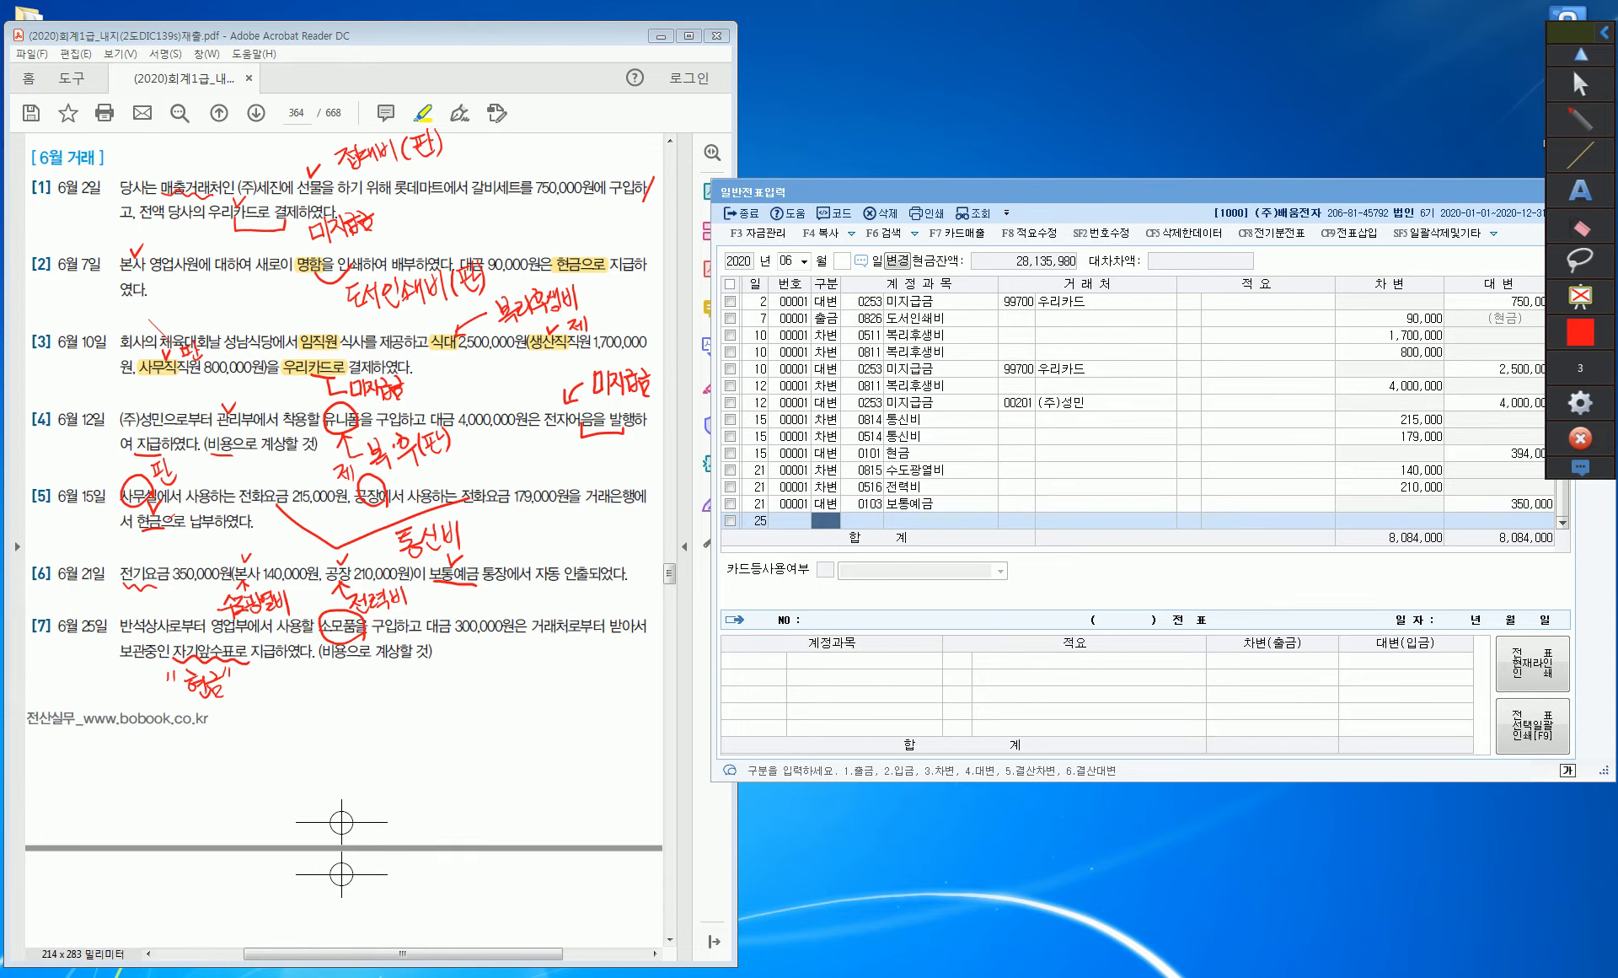
mouse_move(341, 682)
left_mouse_down()
mouse_move(341, 664)
mouse_move(344, 715)
mouse_move(384, 706)
left_mouse_up()
left_click_drag(390, 681, 394, 712)
left_click(1580, 84)
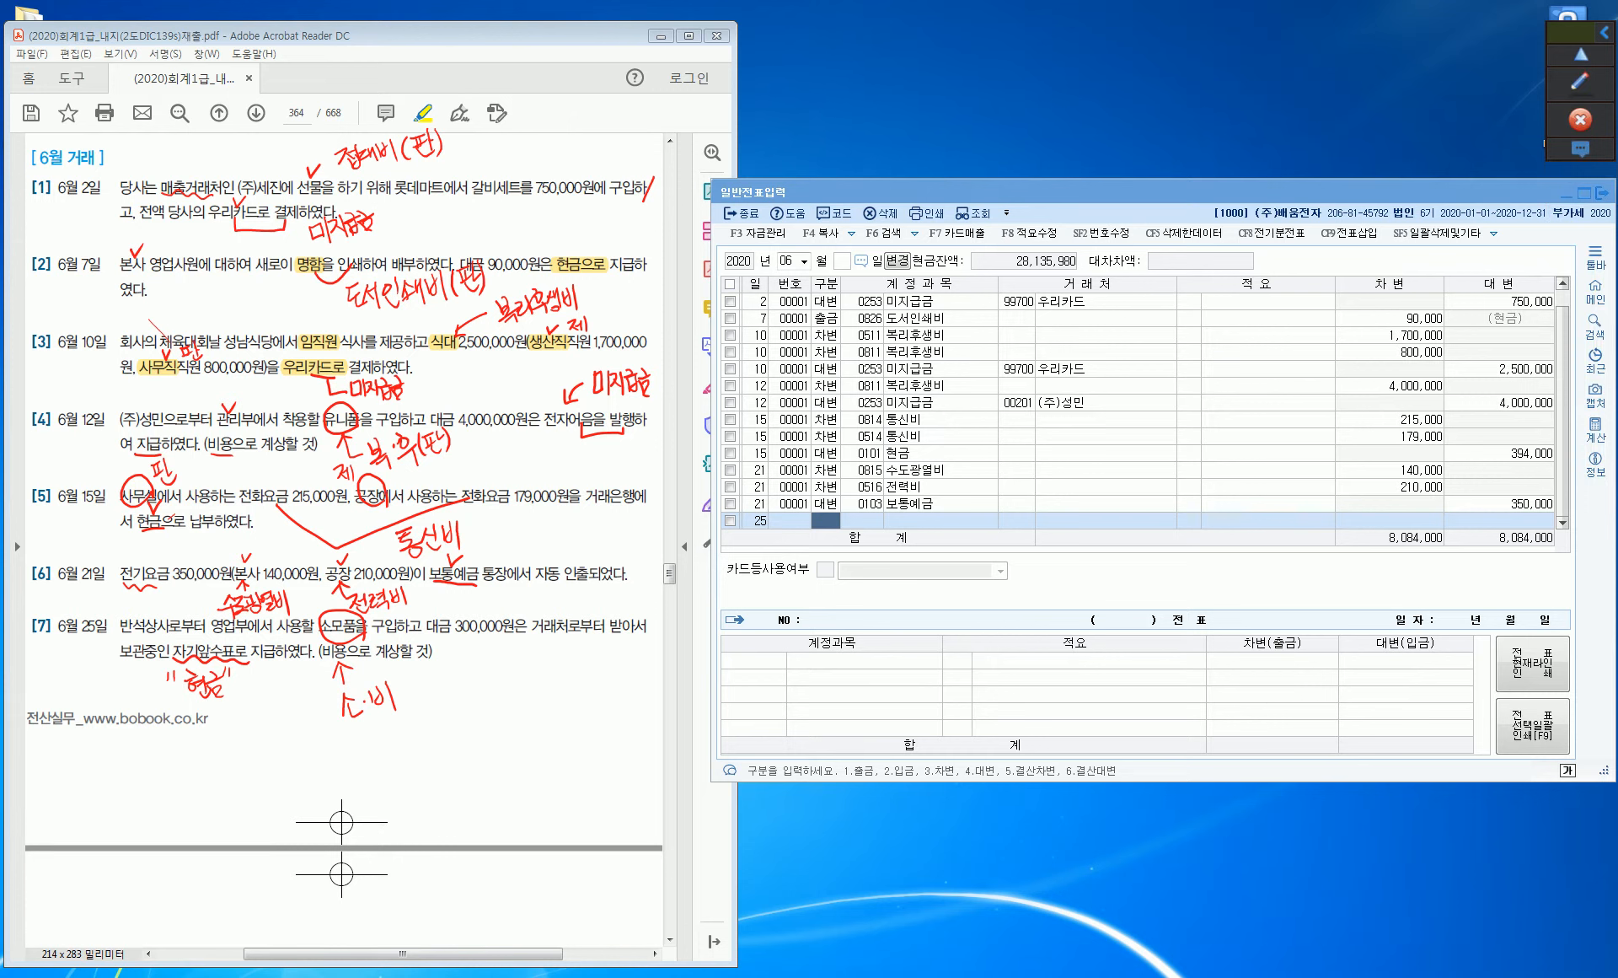
Make the day 25 line a cash payment (출금), search accounts for 소모 and choose 0830 소모품비 (판매관리비).
left_click(1264, 192)
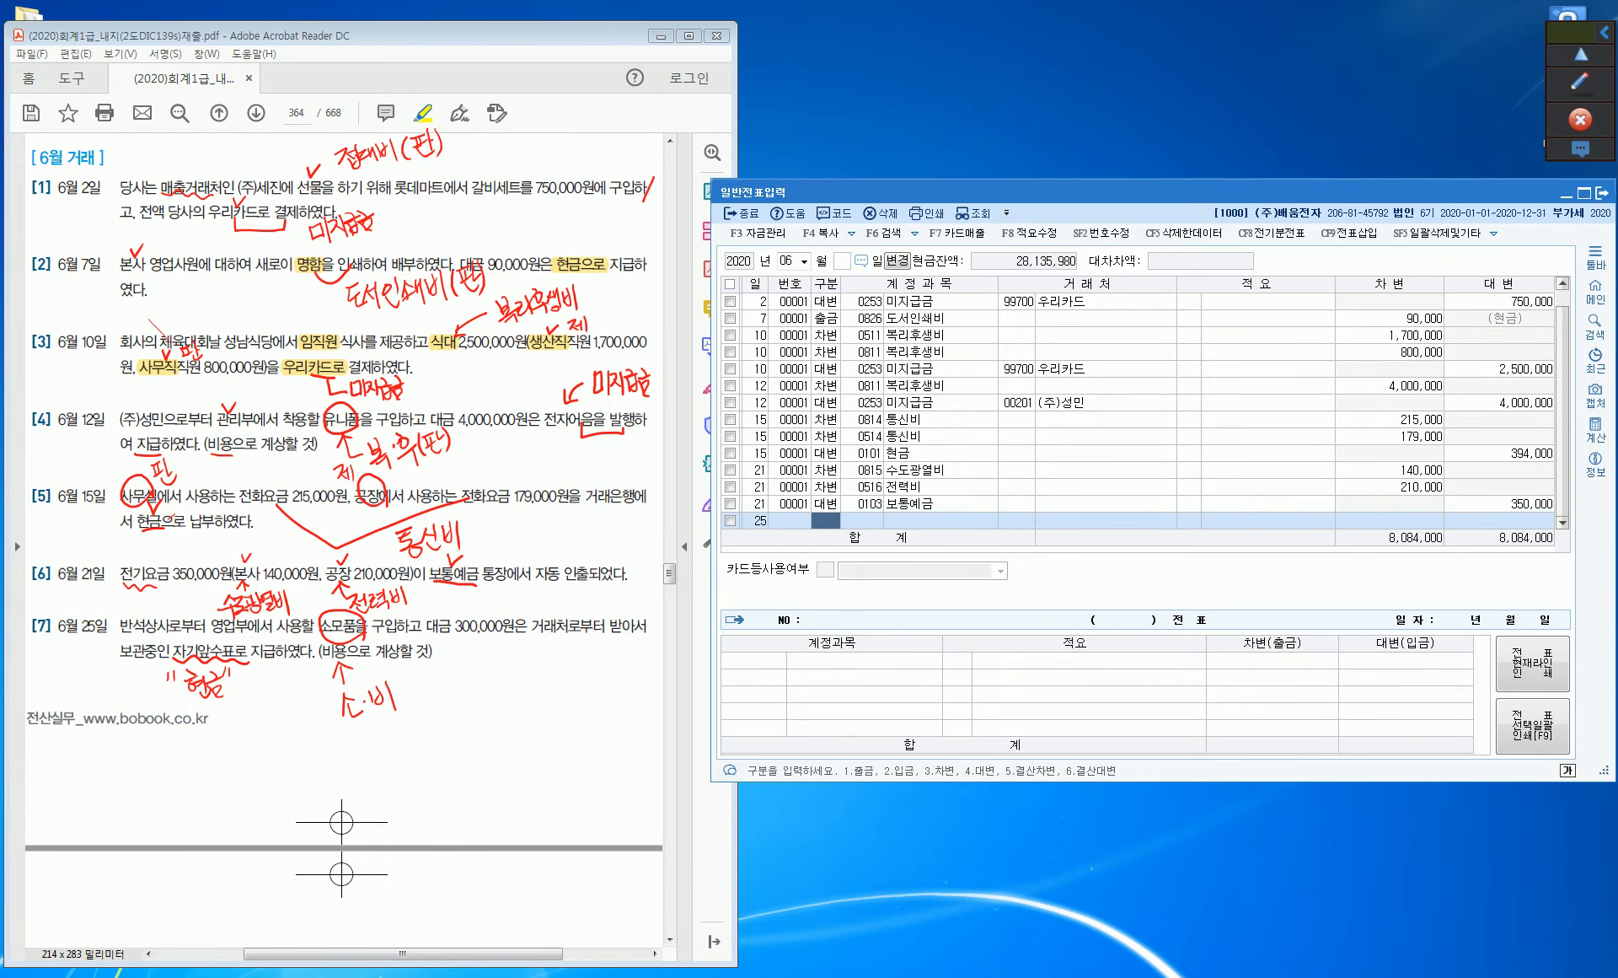
type("1")
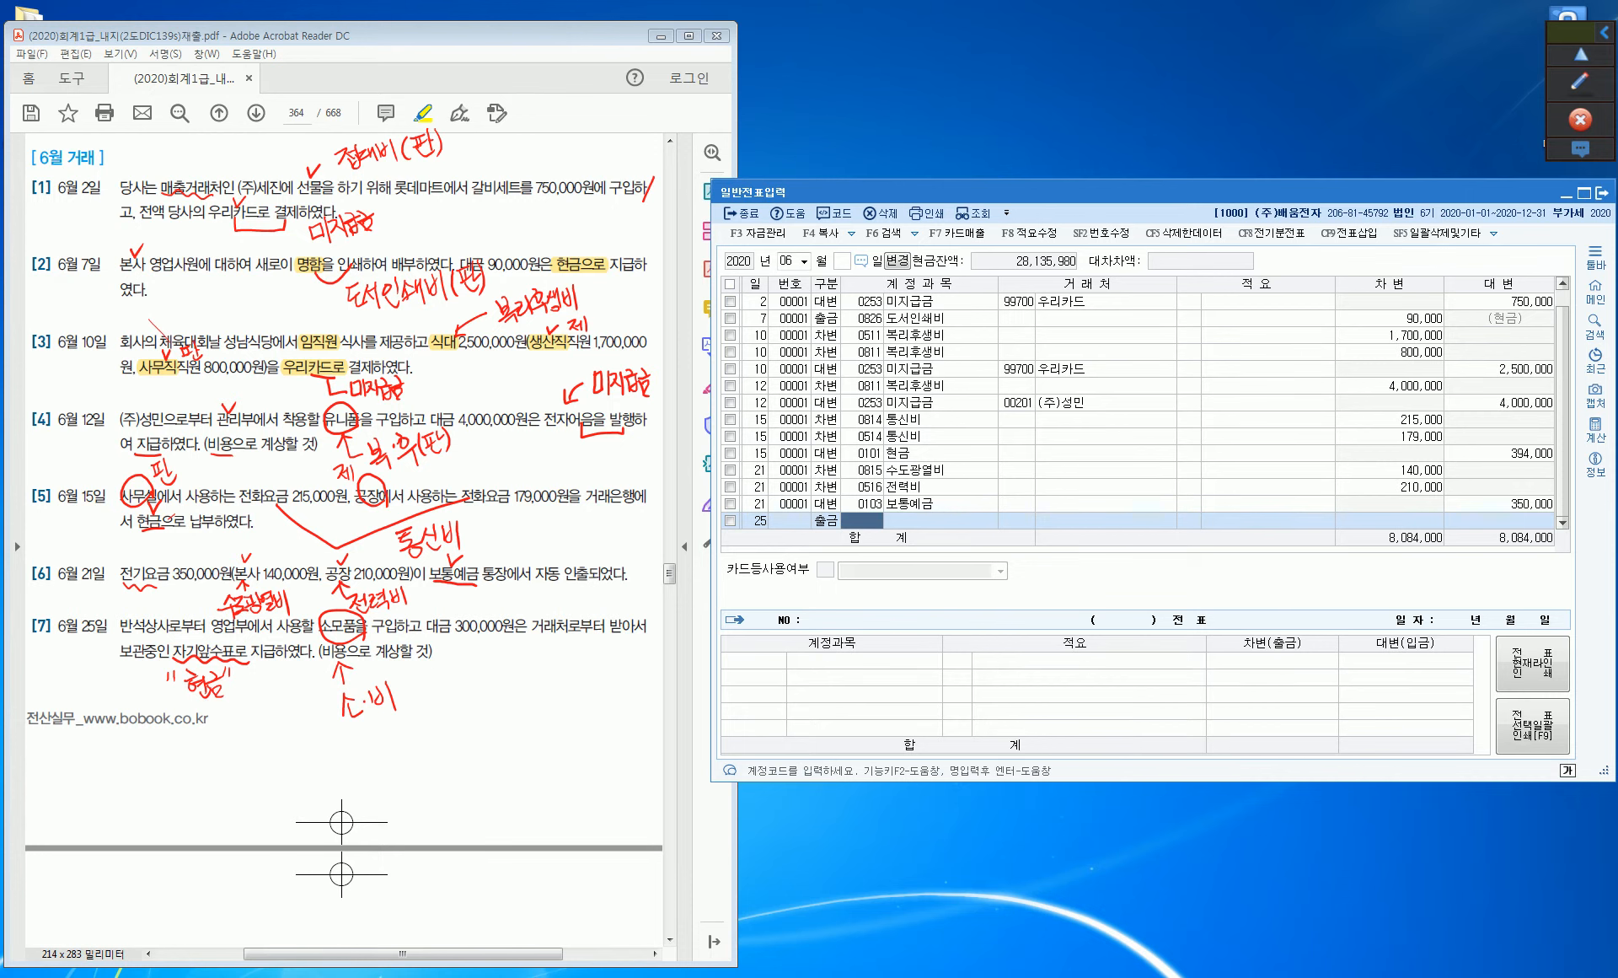
type("소모")
key("Return")
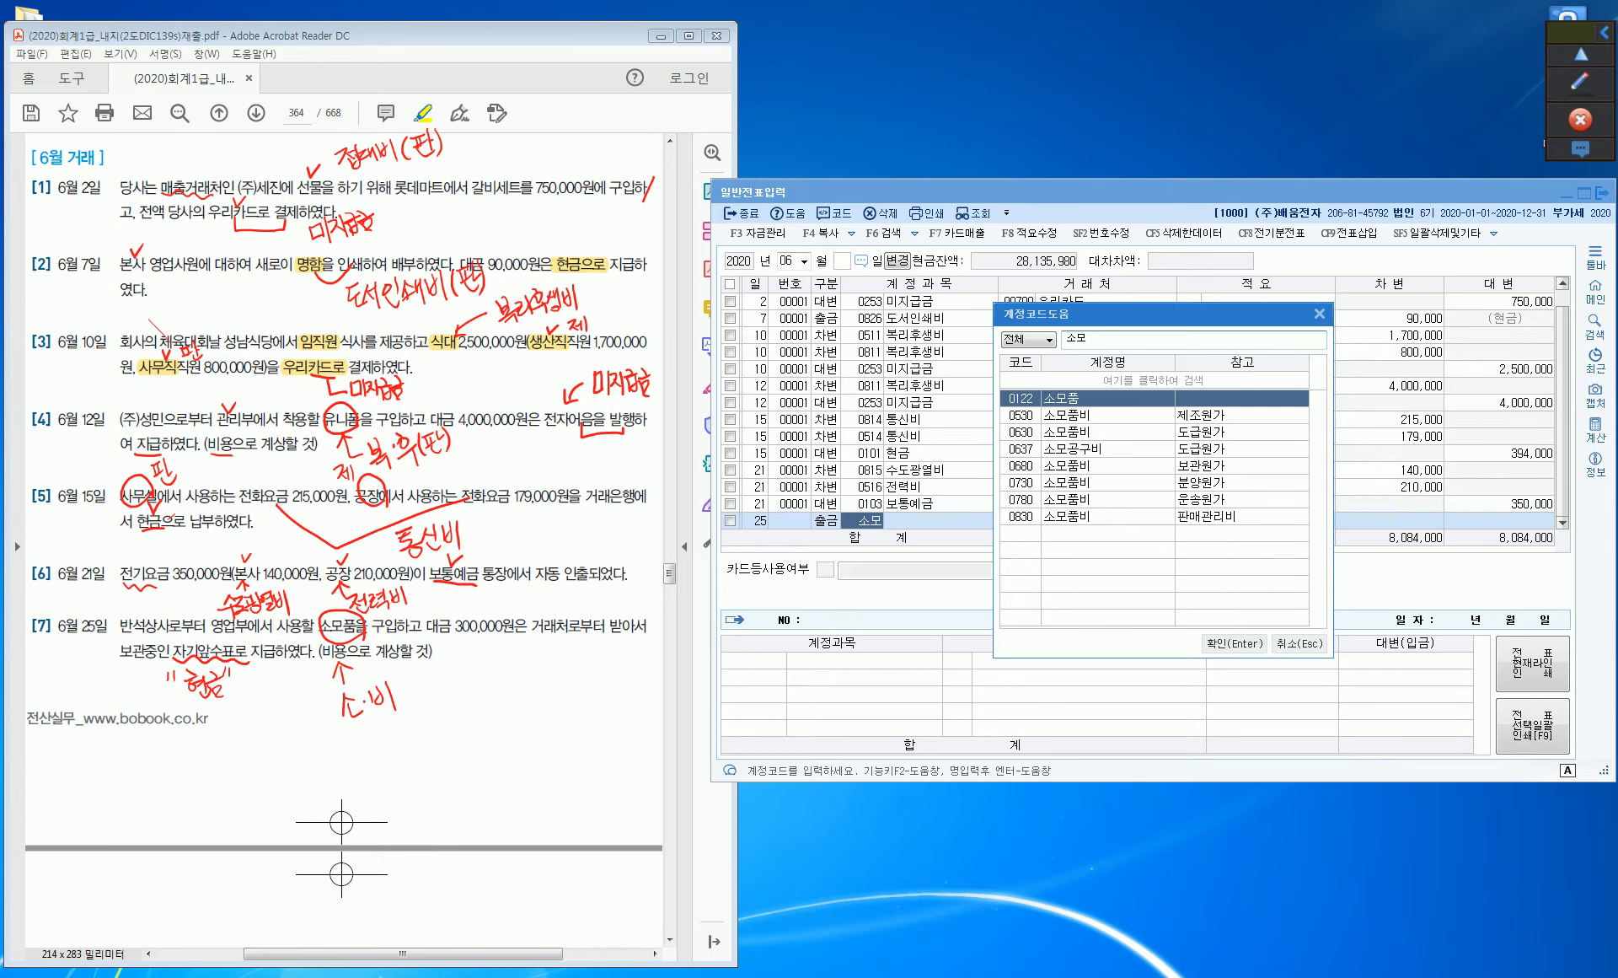
key("Down")
key("Down")
key("Down")
key("Down")
key("Down")
key("Down")
key("Down")
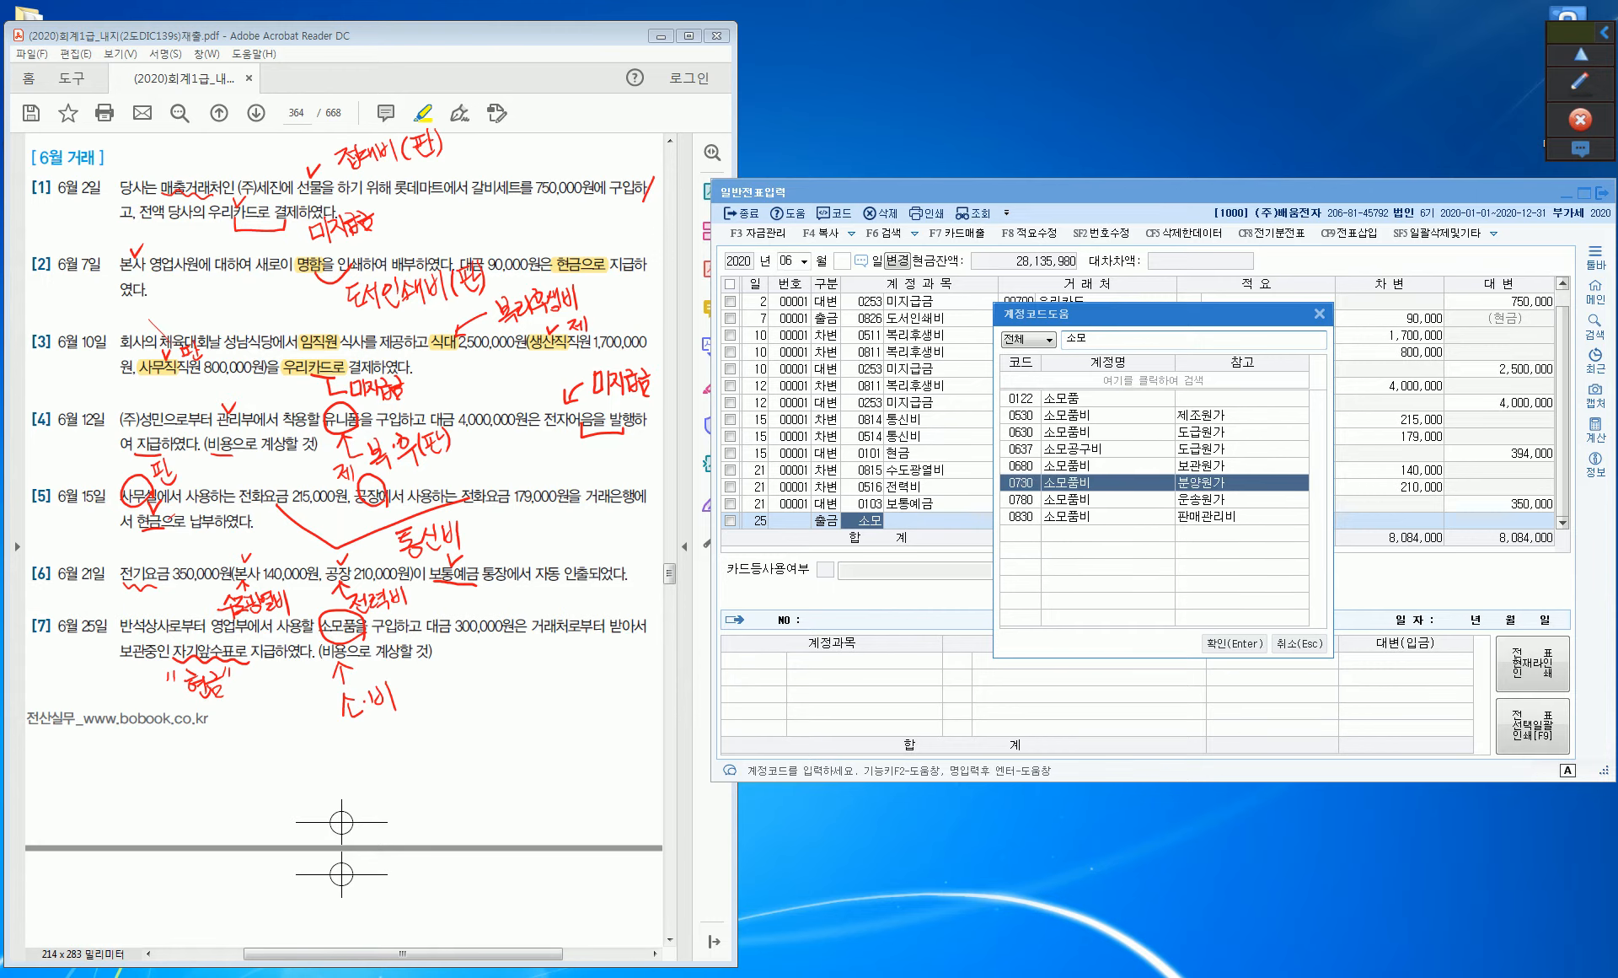
key("Return")
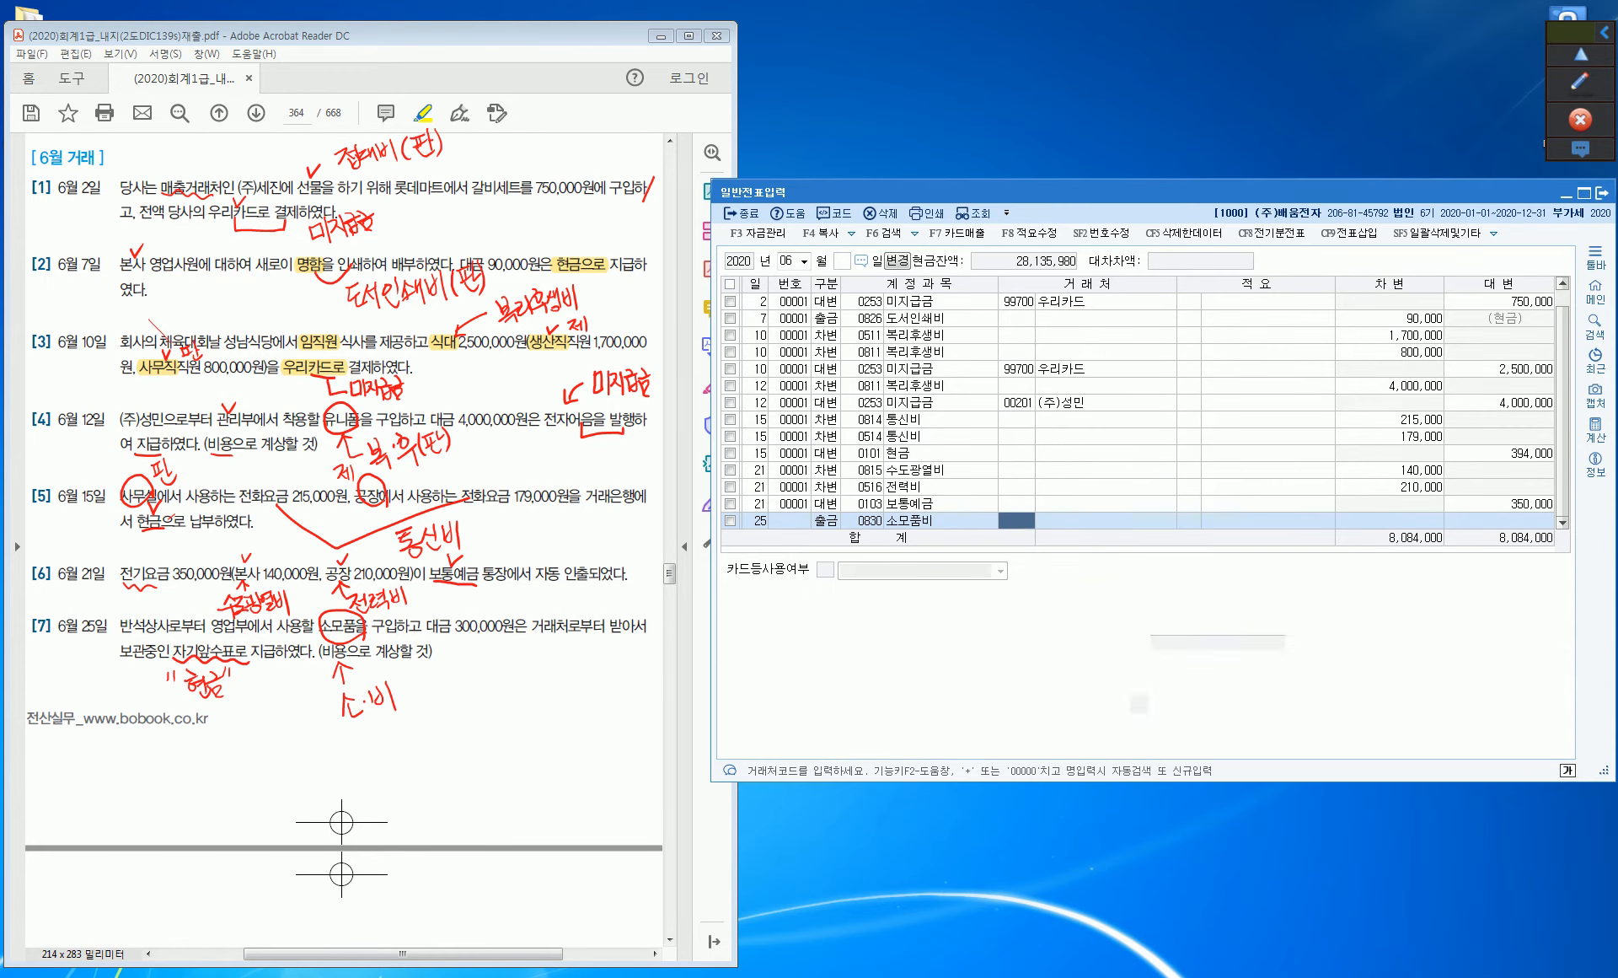
Leave the 0830 소모품비 line's vendor and description blank and enter an amount of 300,000.
key("Return")
key("Return")
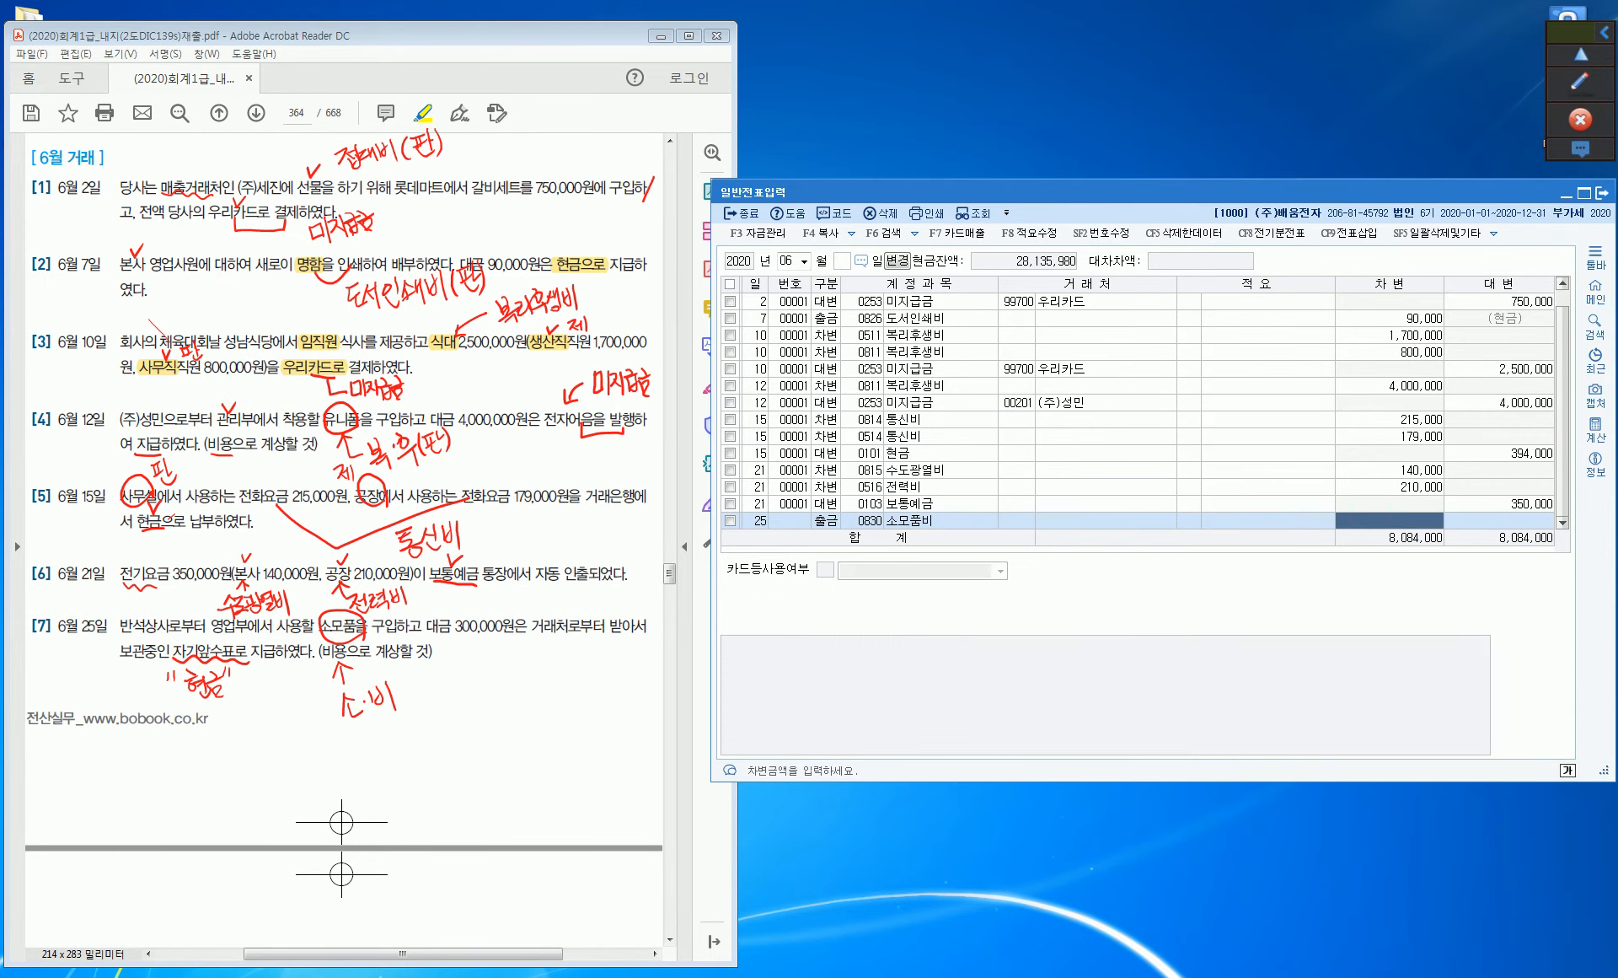
type("3000000")
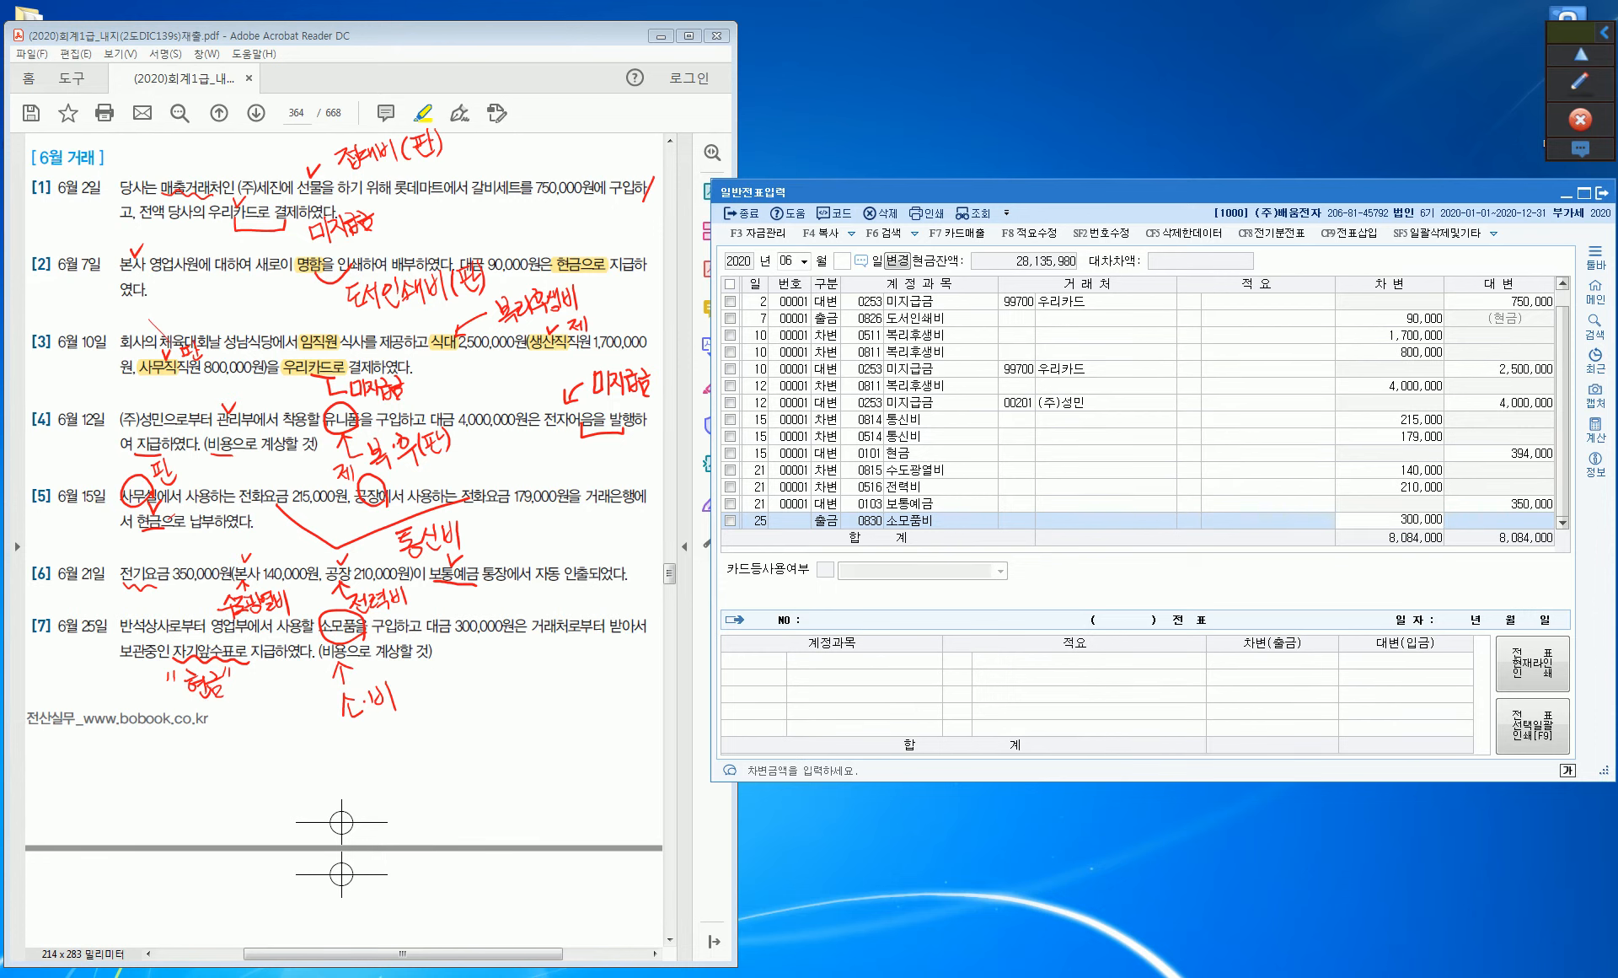
key("Return")
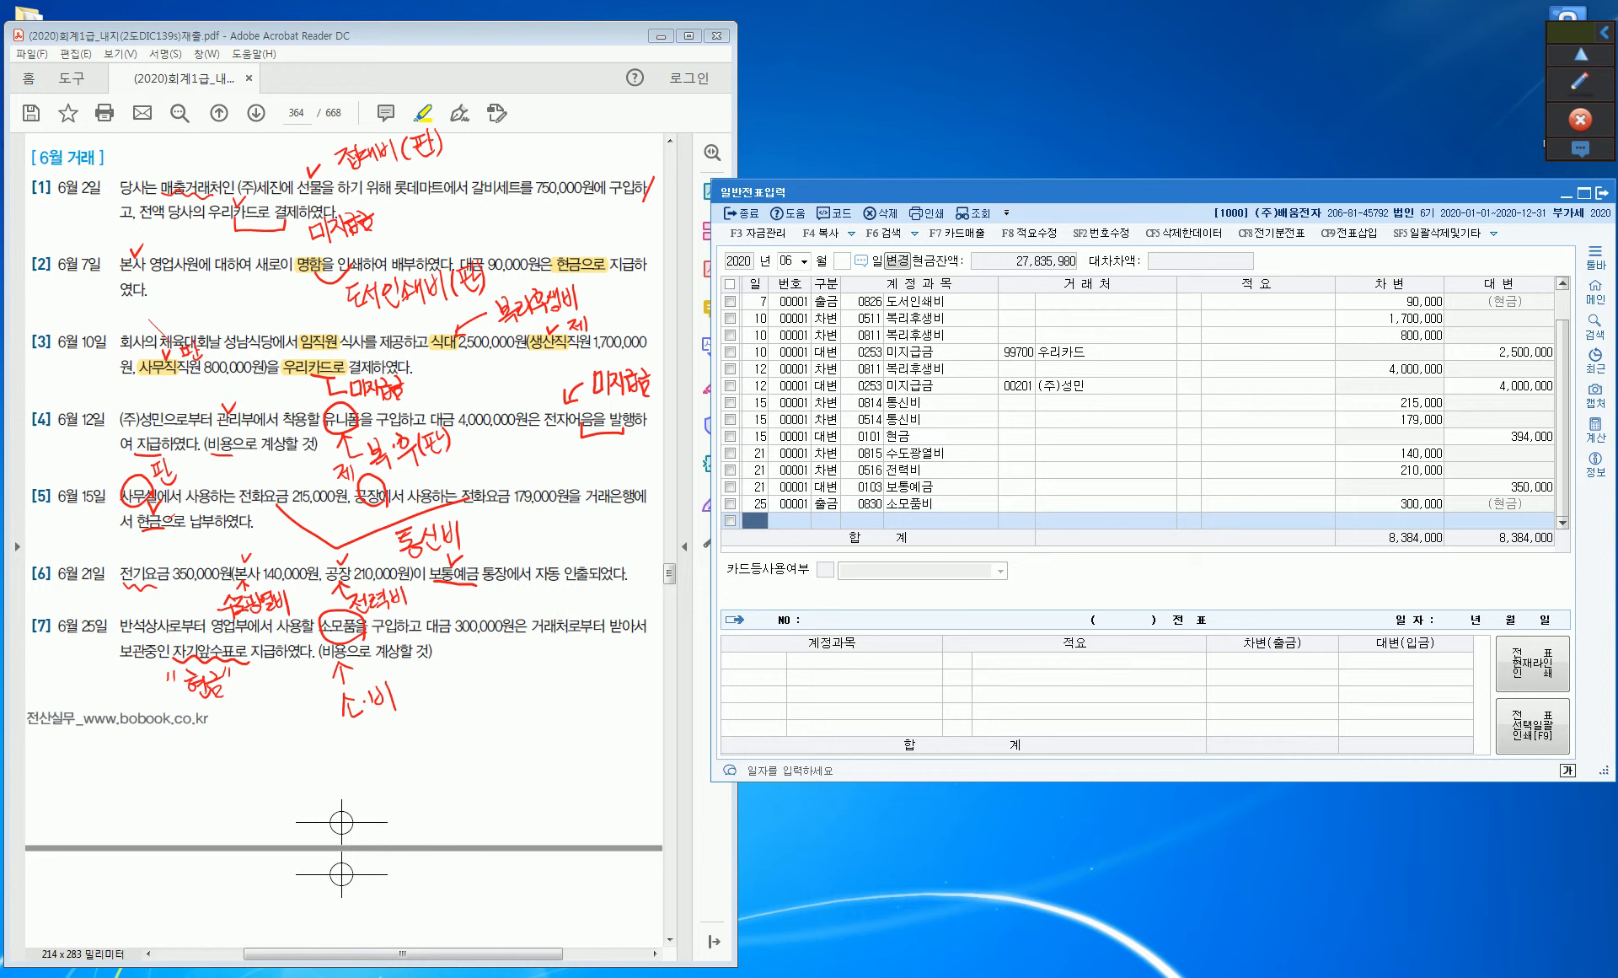
Erase all pen annotations drawn over the June transactions page and restore the normal pointer.
left_click(1580, 82)
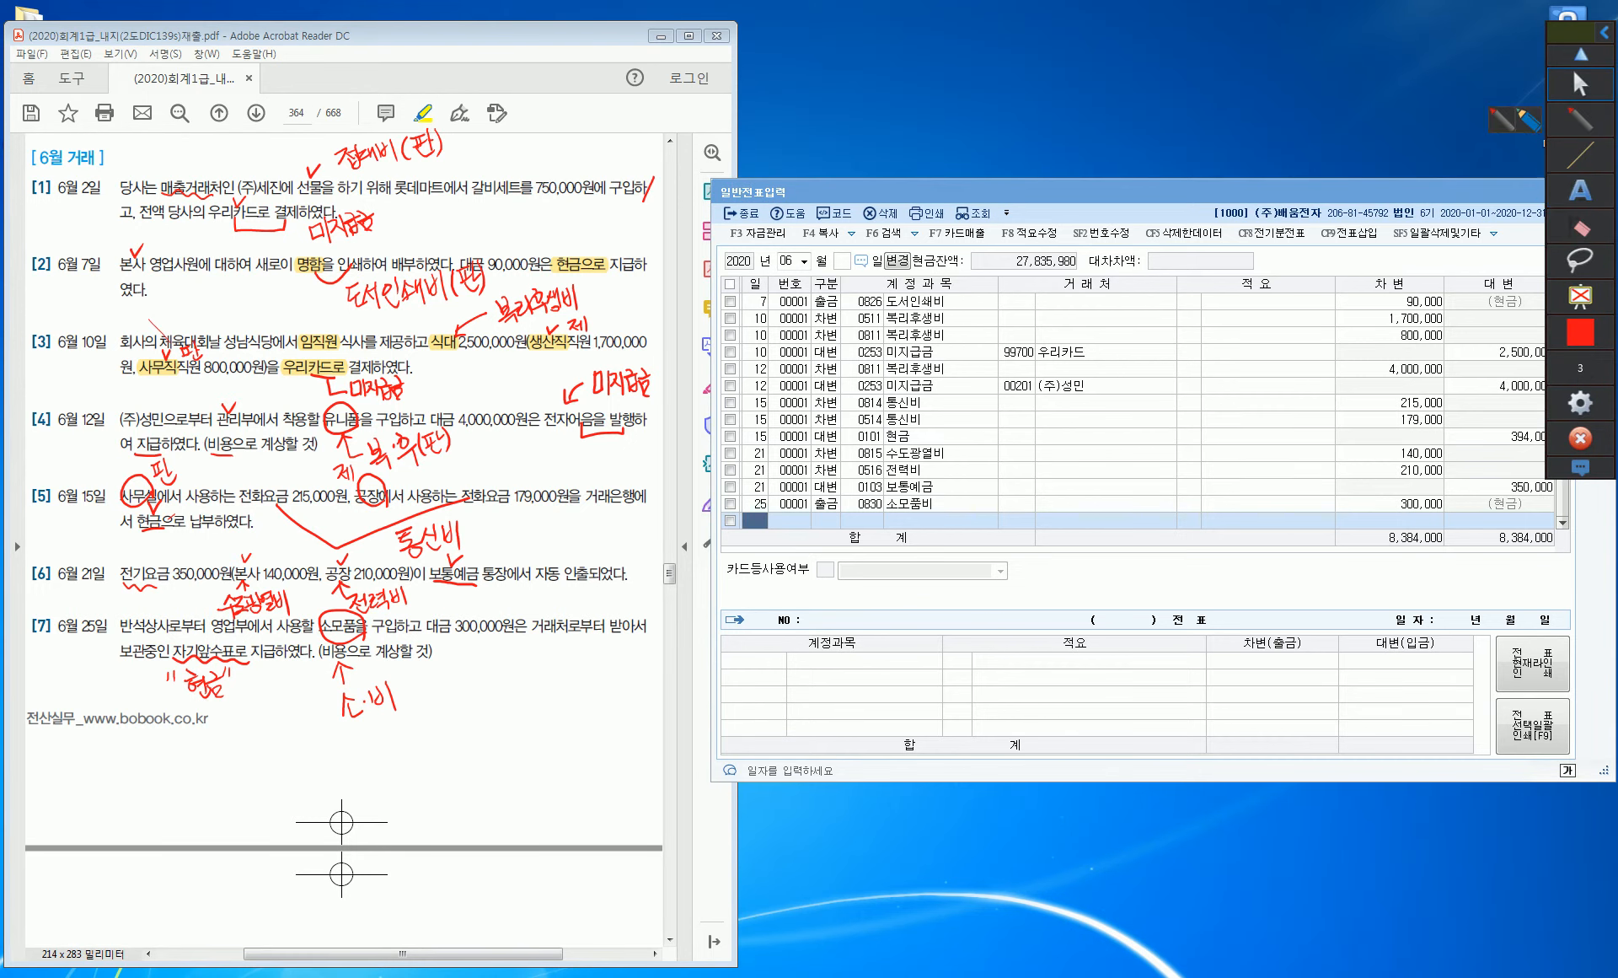
left_click(1580, 190)
left_click(1580, 226)
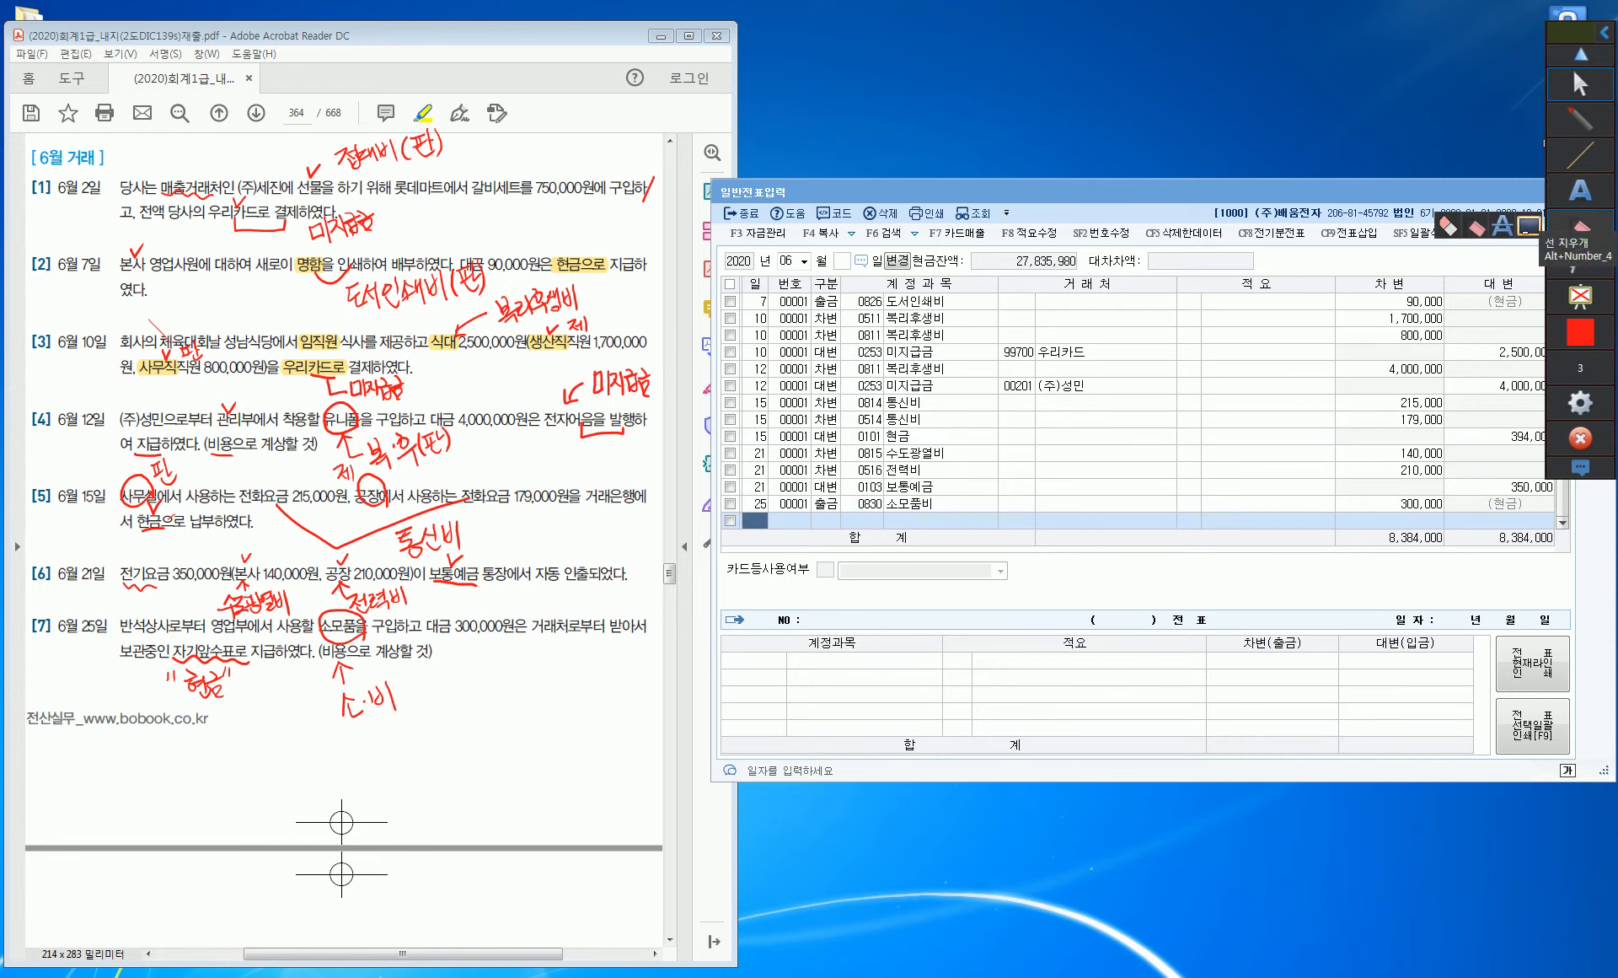
left_click(1528, 224)
left_click(1580, 226)
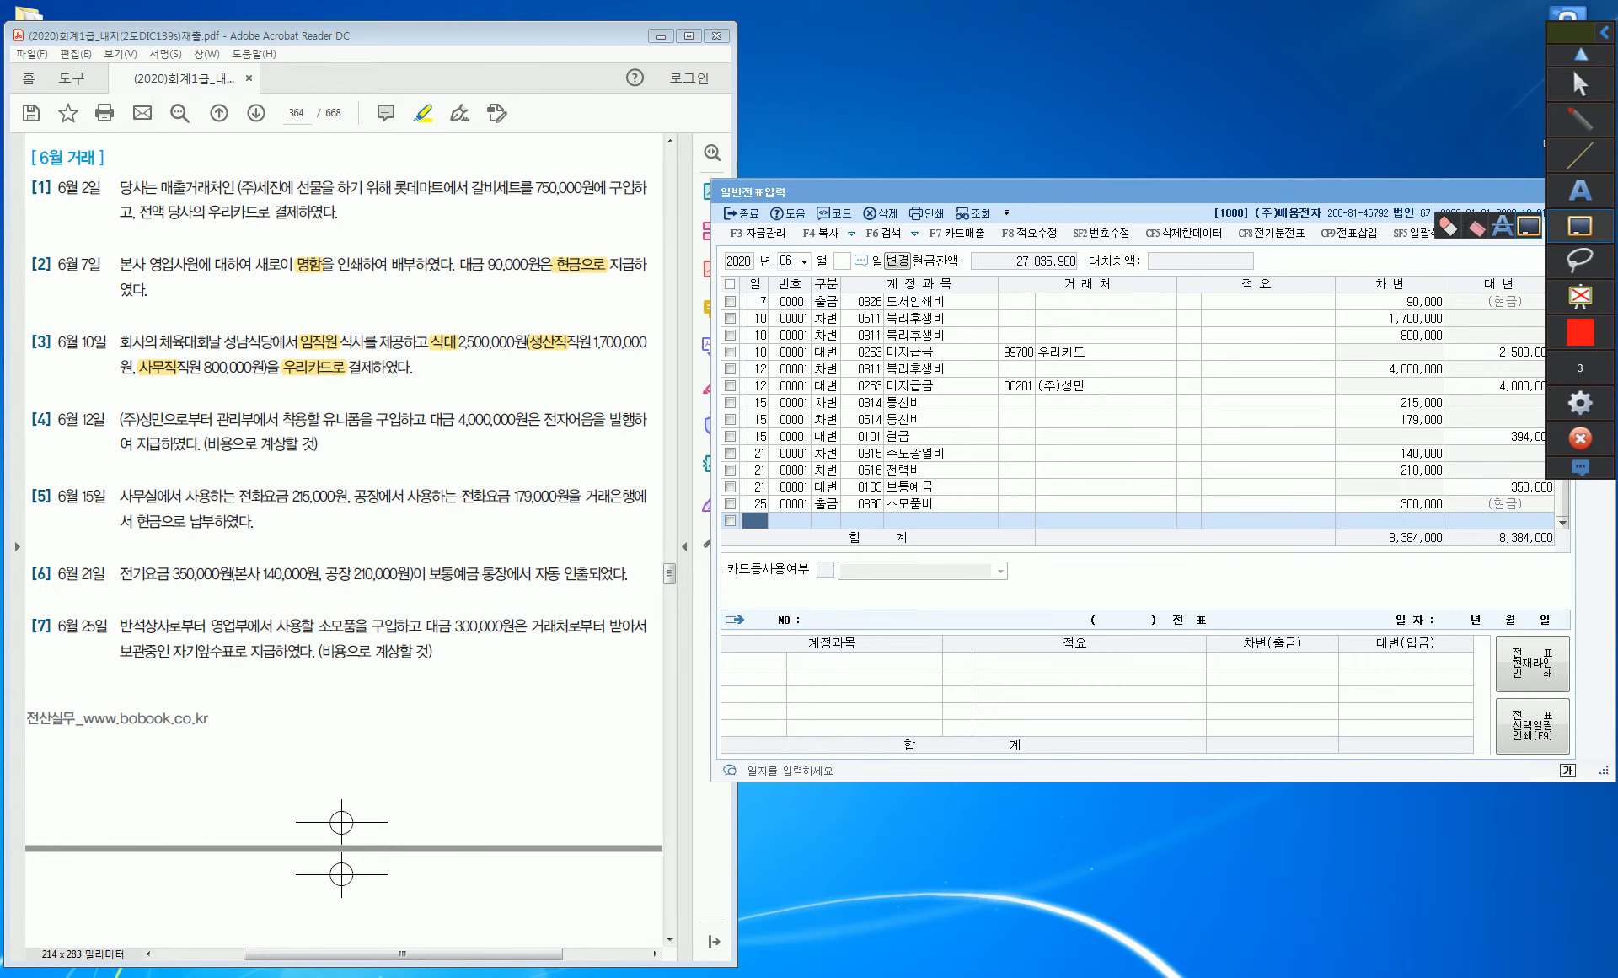
left_click(1580, 84)
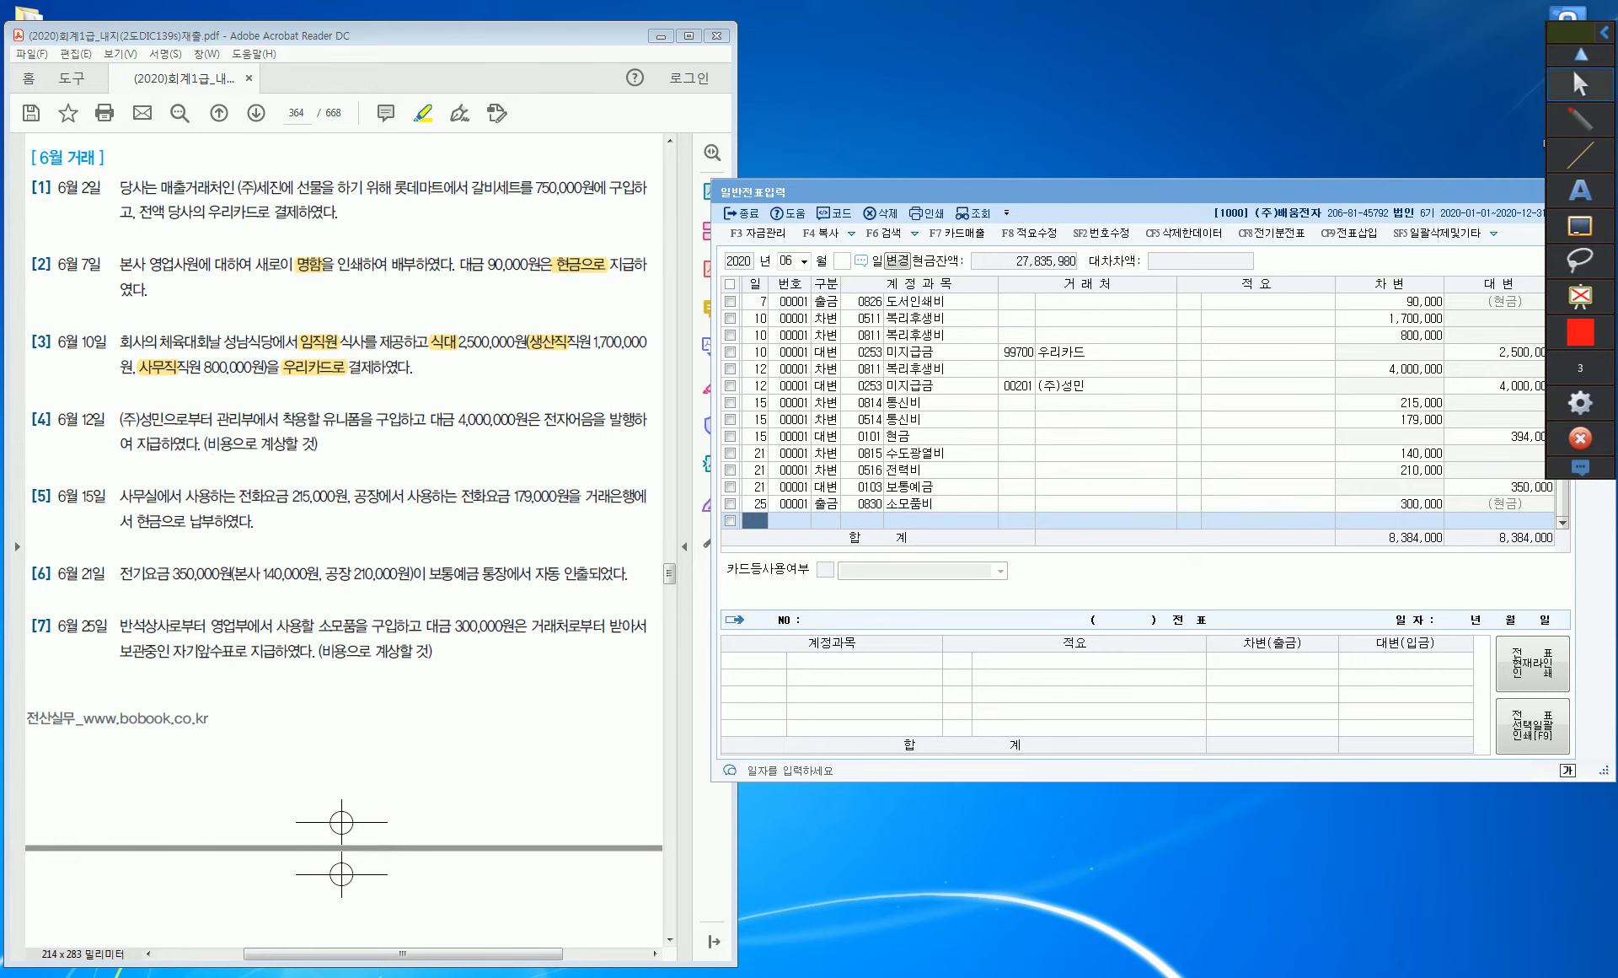
Go to the [8월 거래] transactions in the textbook PDF and set the voucher entry month to 08 for all days.
scroll(338, 540, "down", 15)
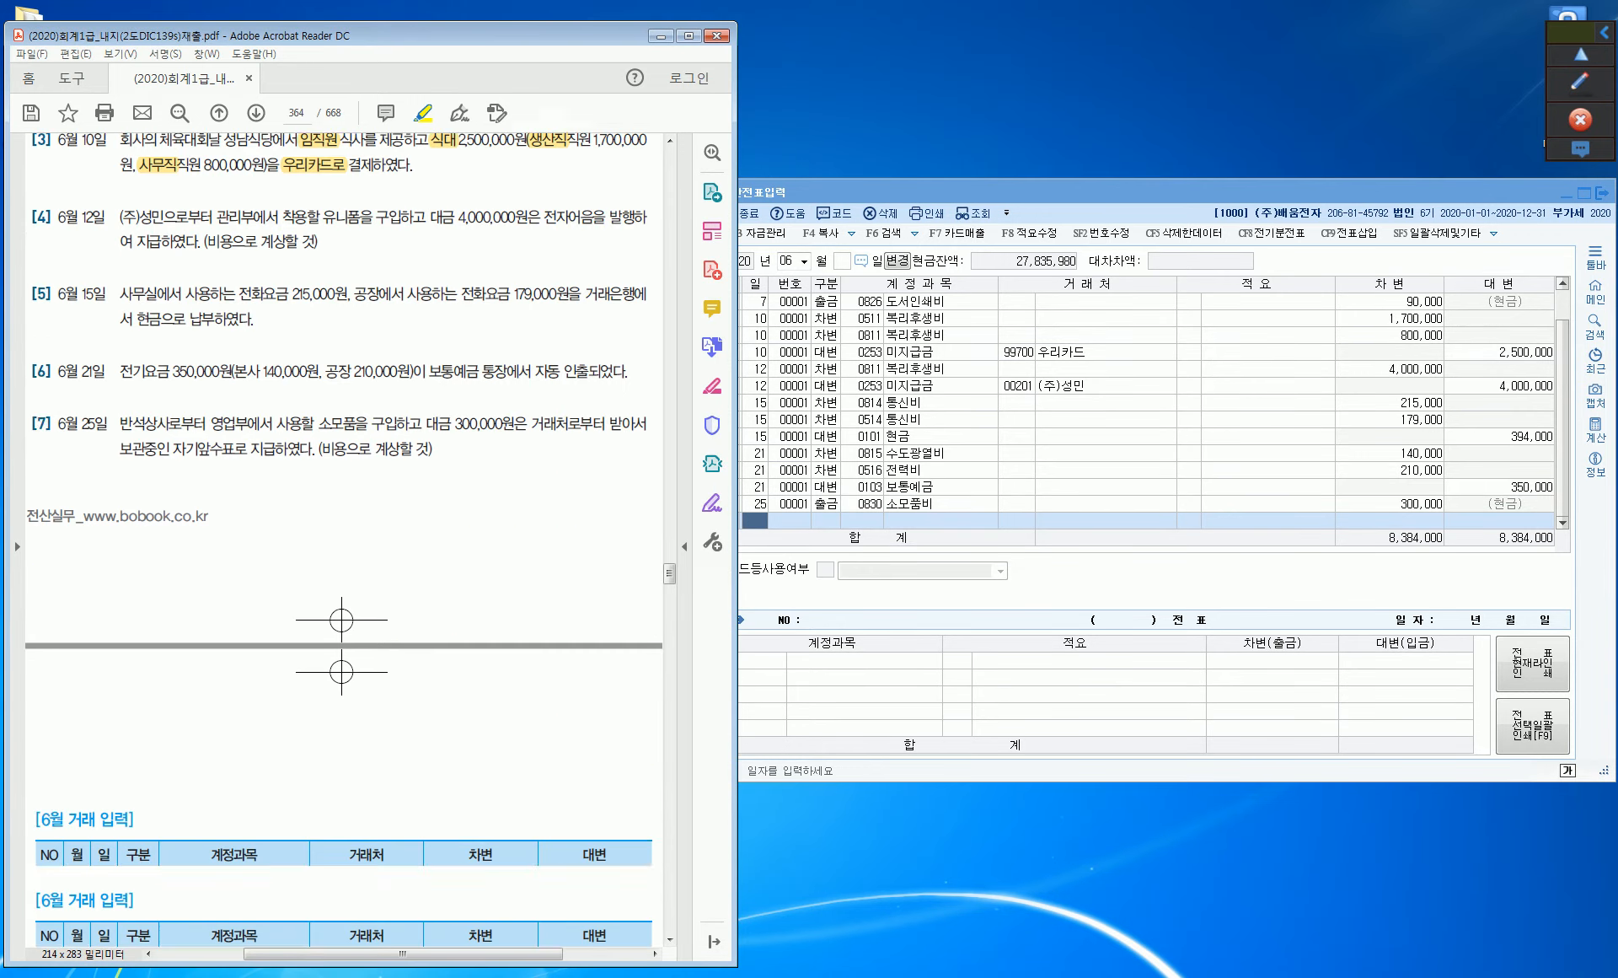
scroll(337, 540, "down", 10)
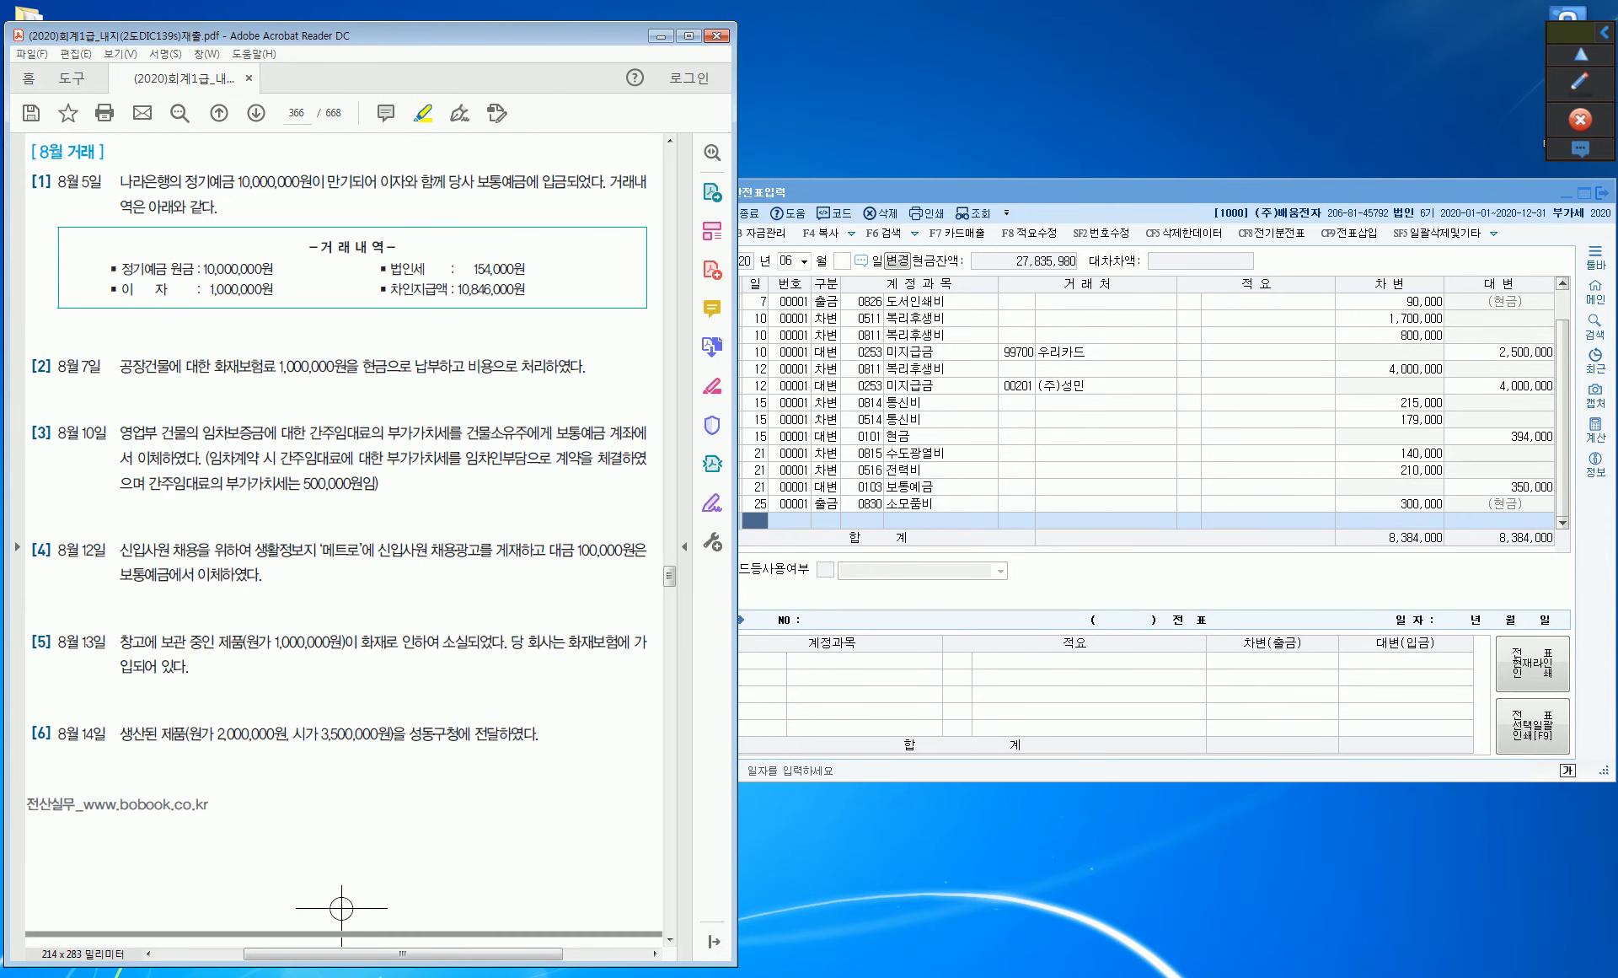
scroll(342, 907, "up", 1)
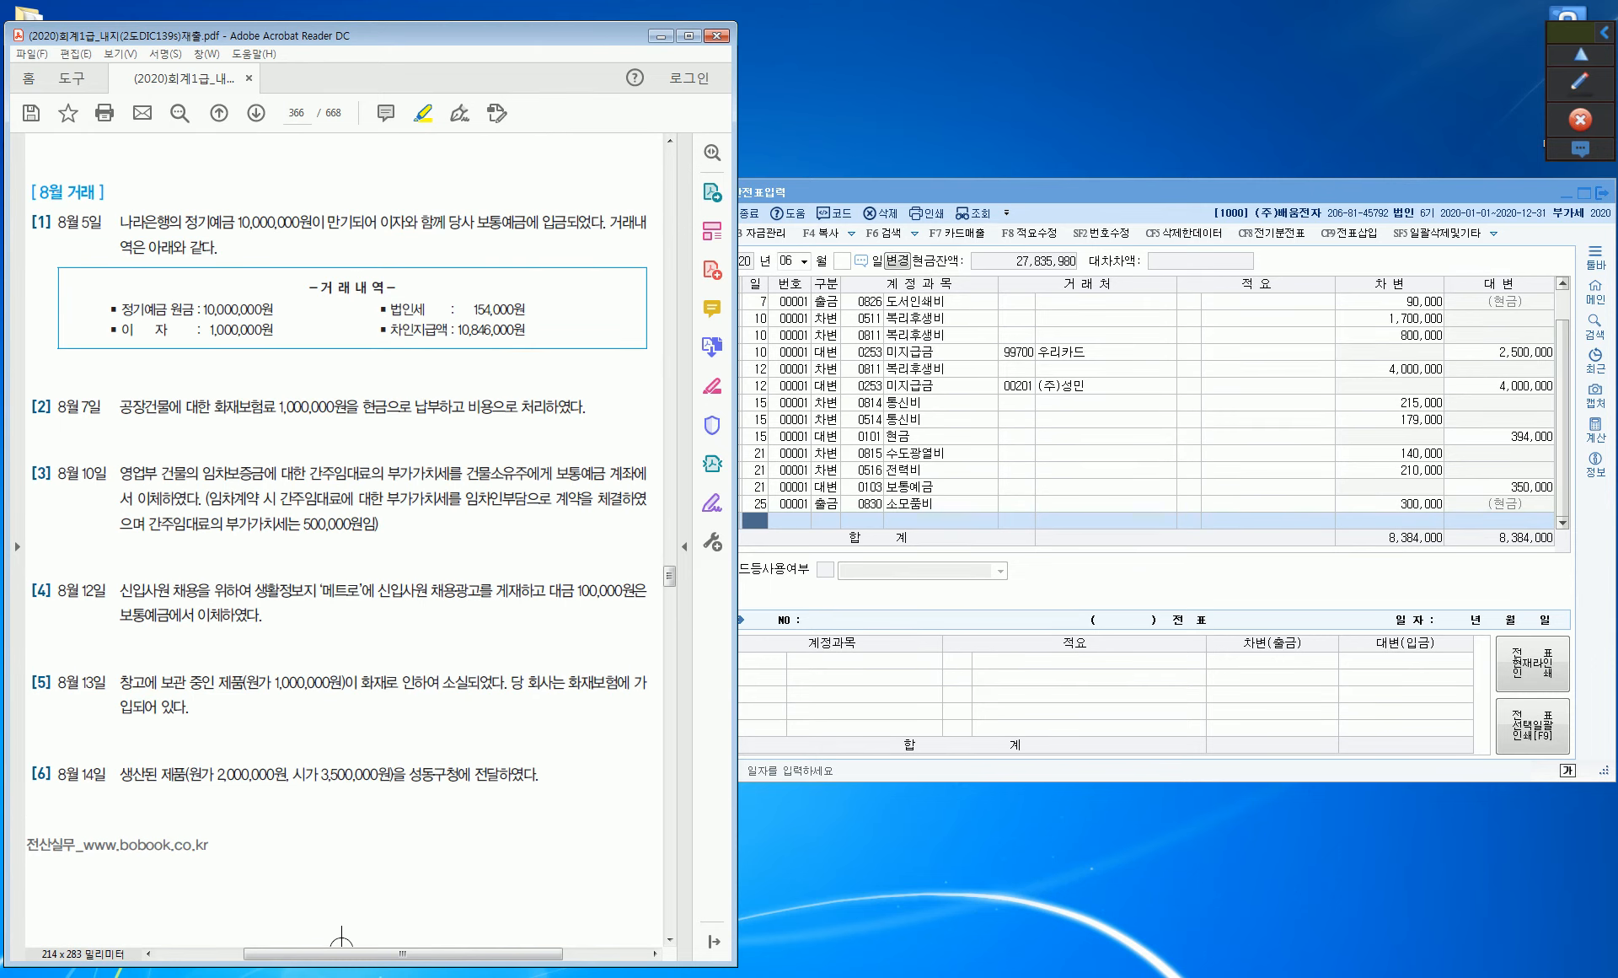
scroll(341, 908, "down", 1)
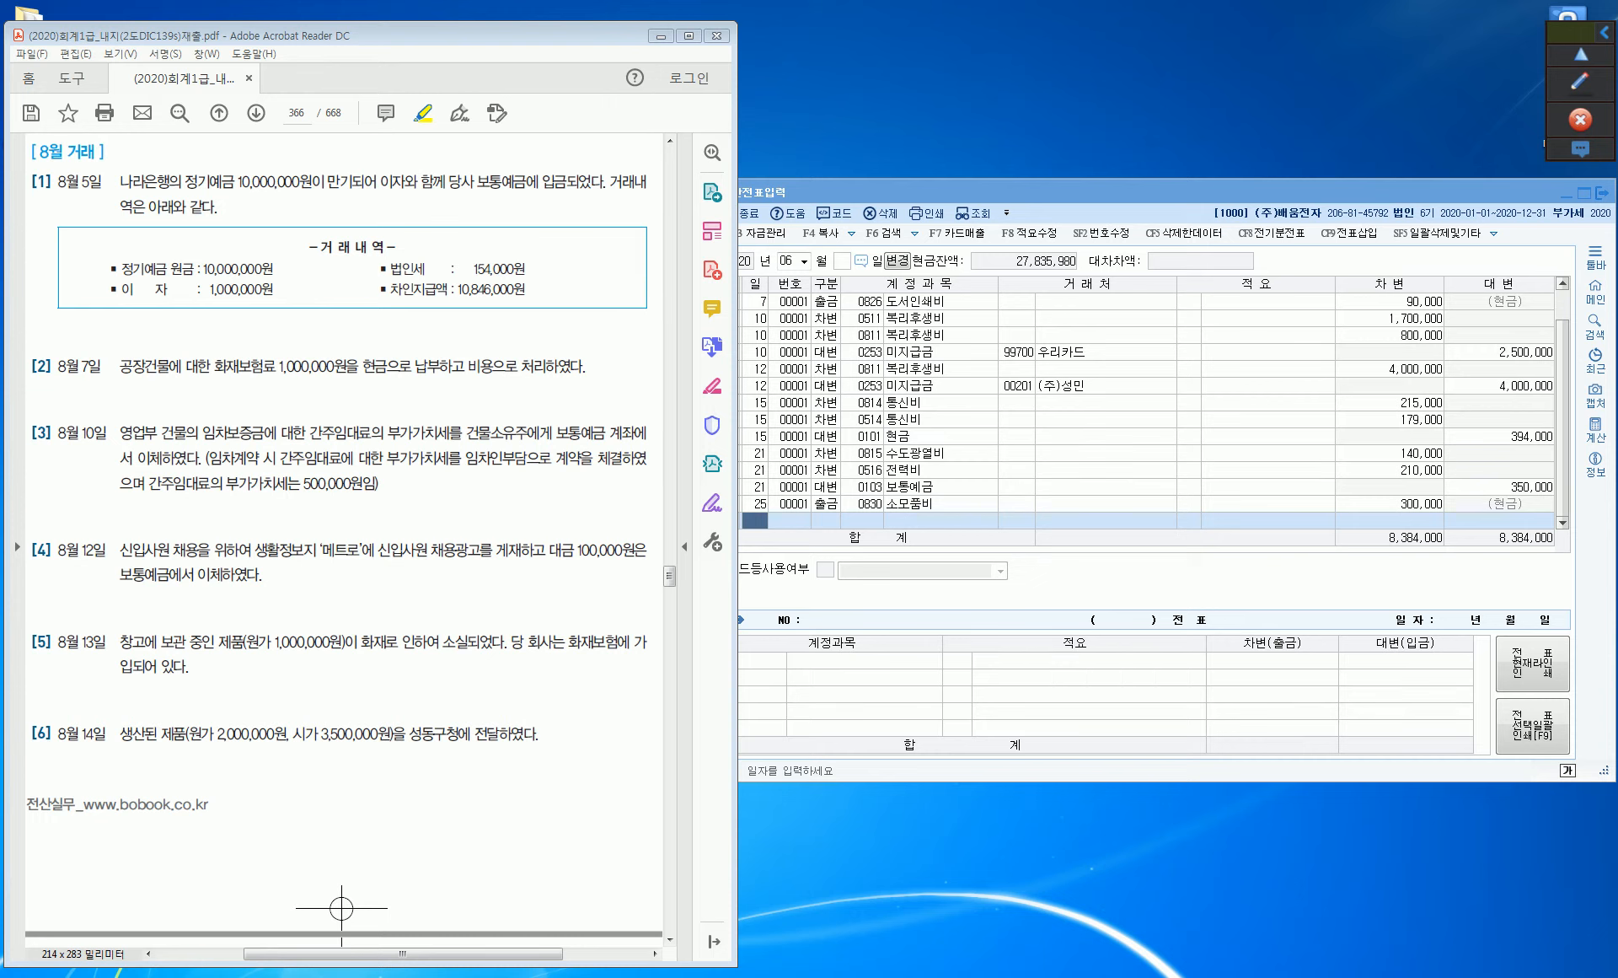
left_click(1016, 436)
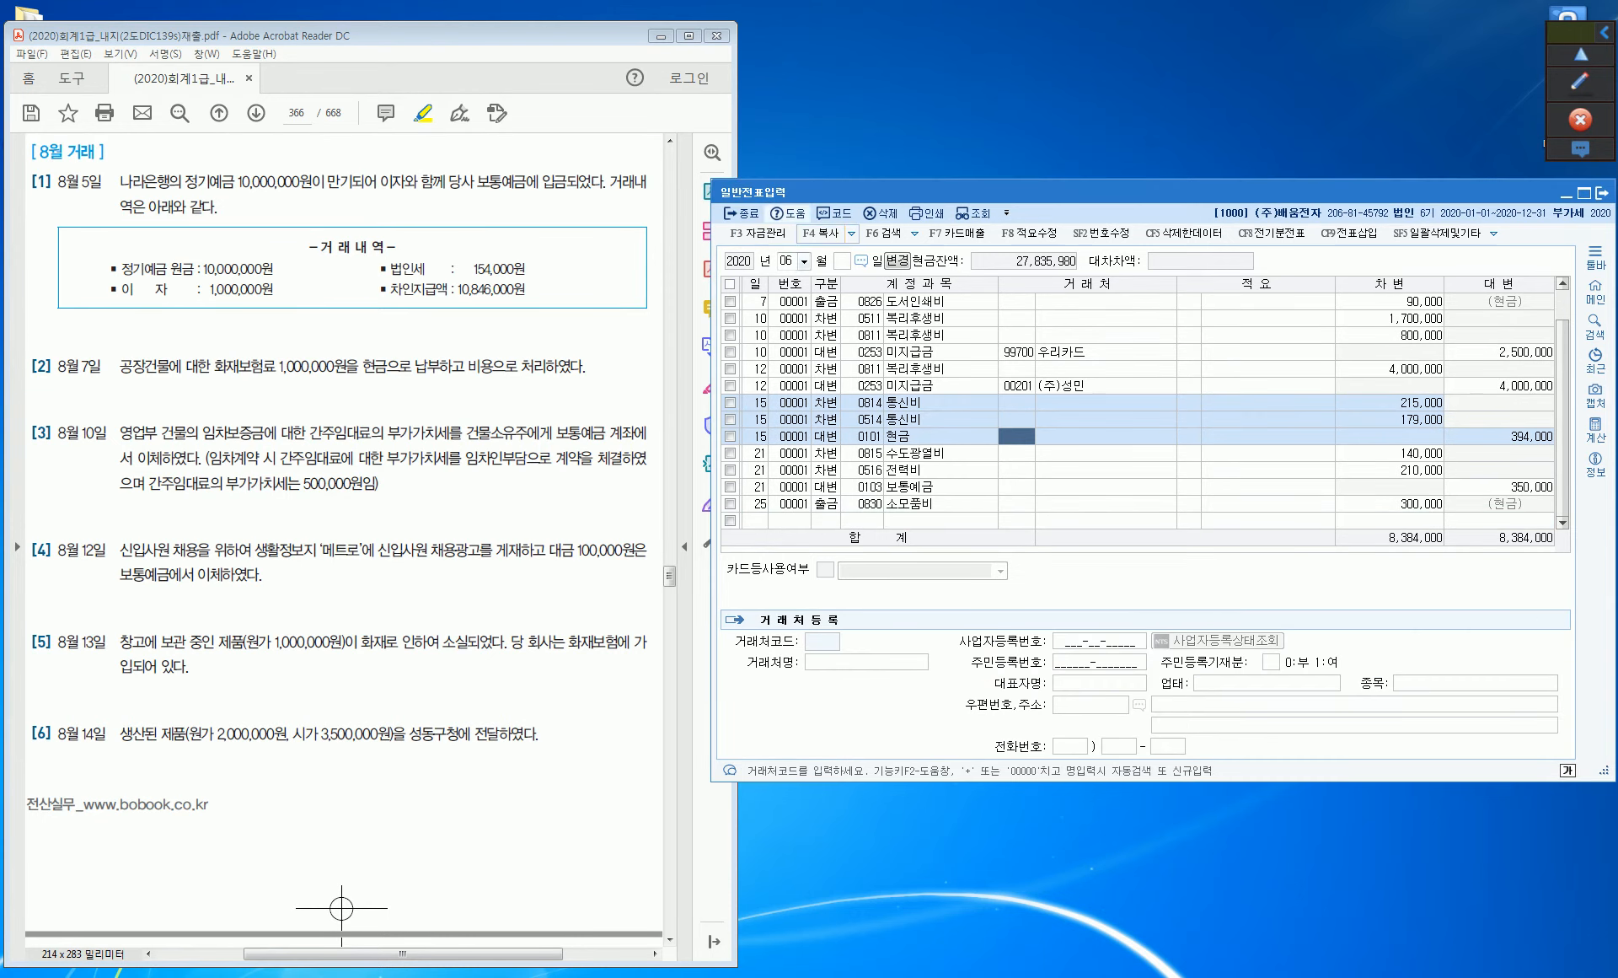
left_click(786, 260)
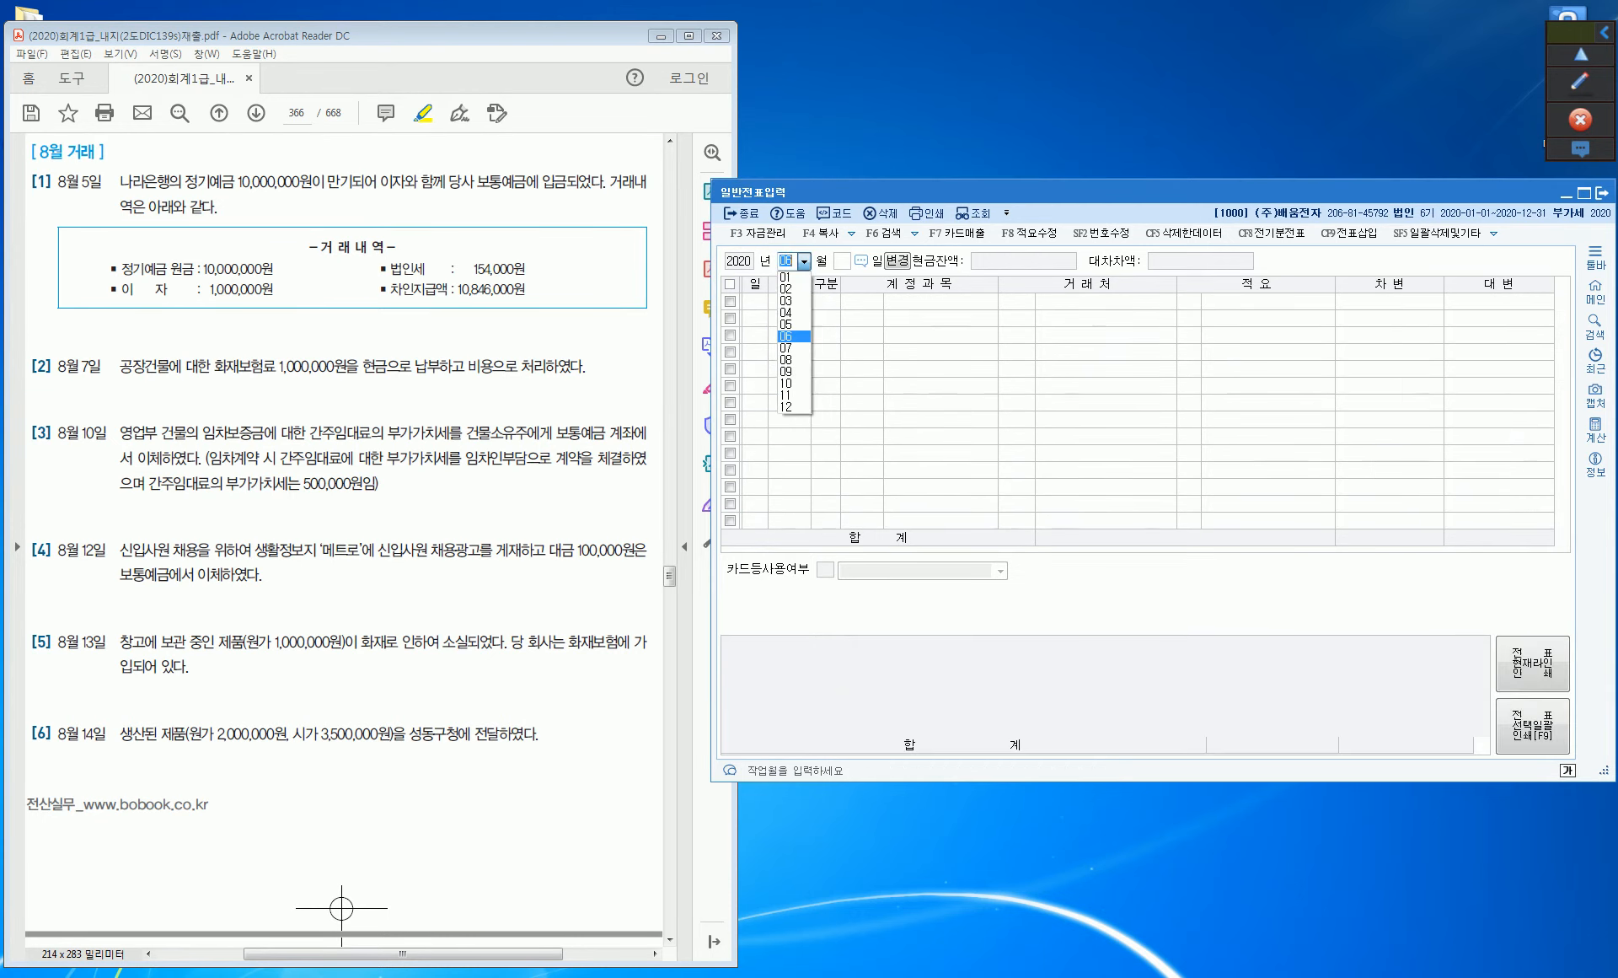
key("Down")
key("Down")
key("Return")
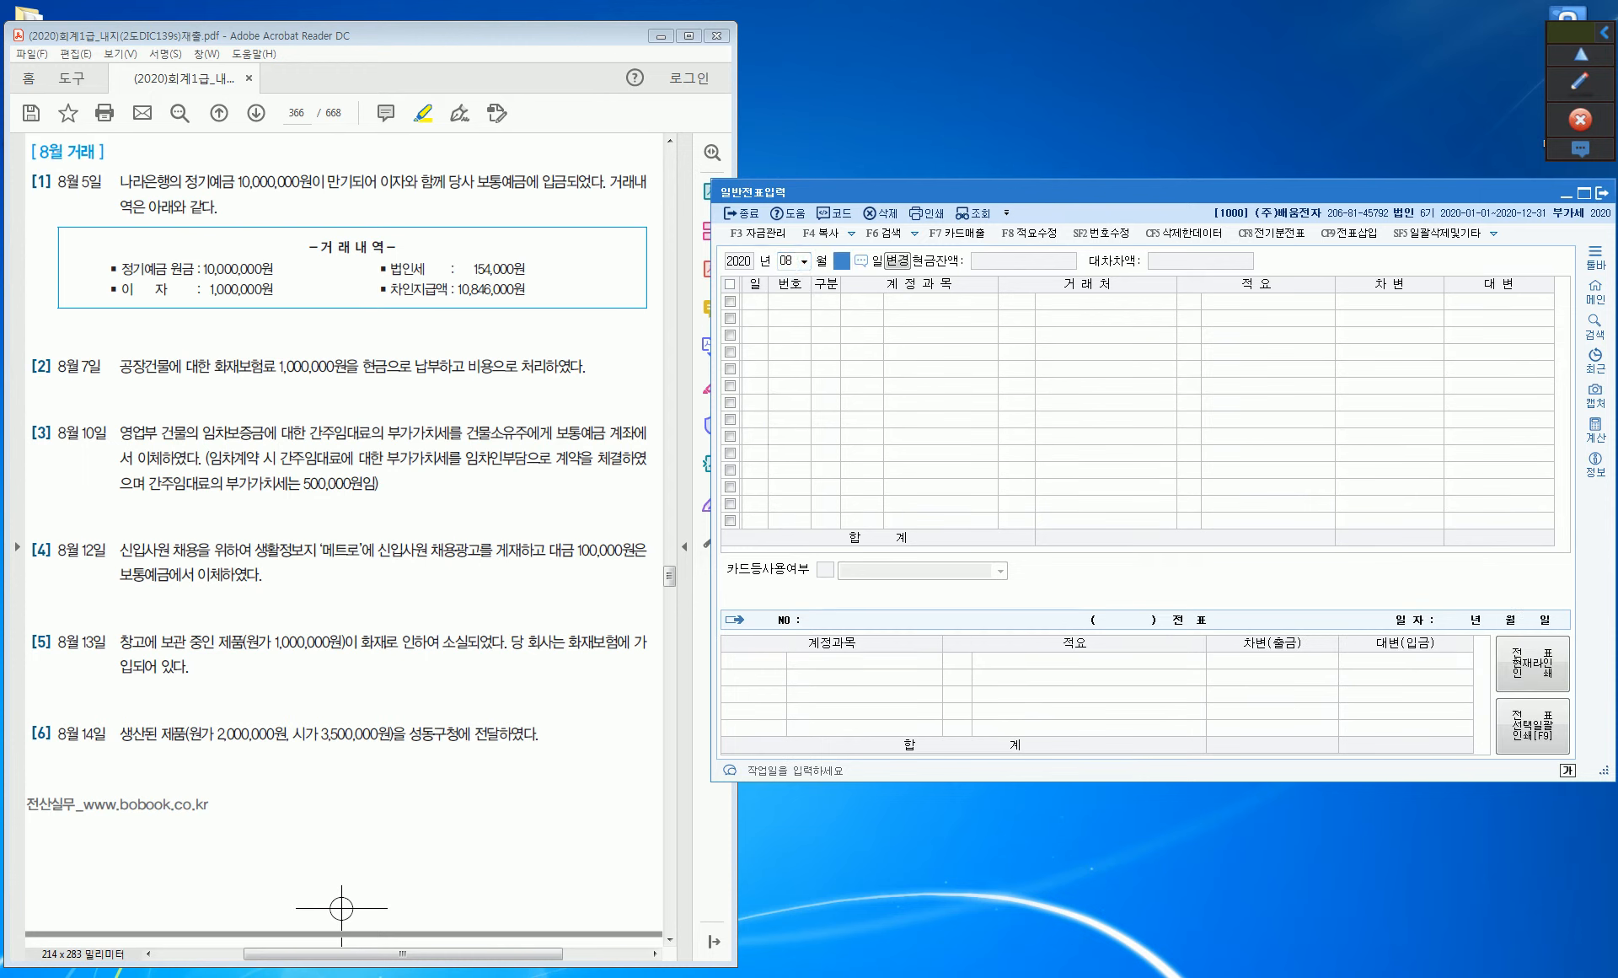
key("Return")
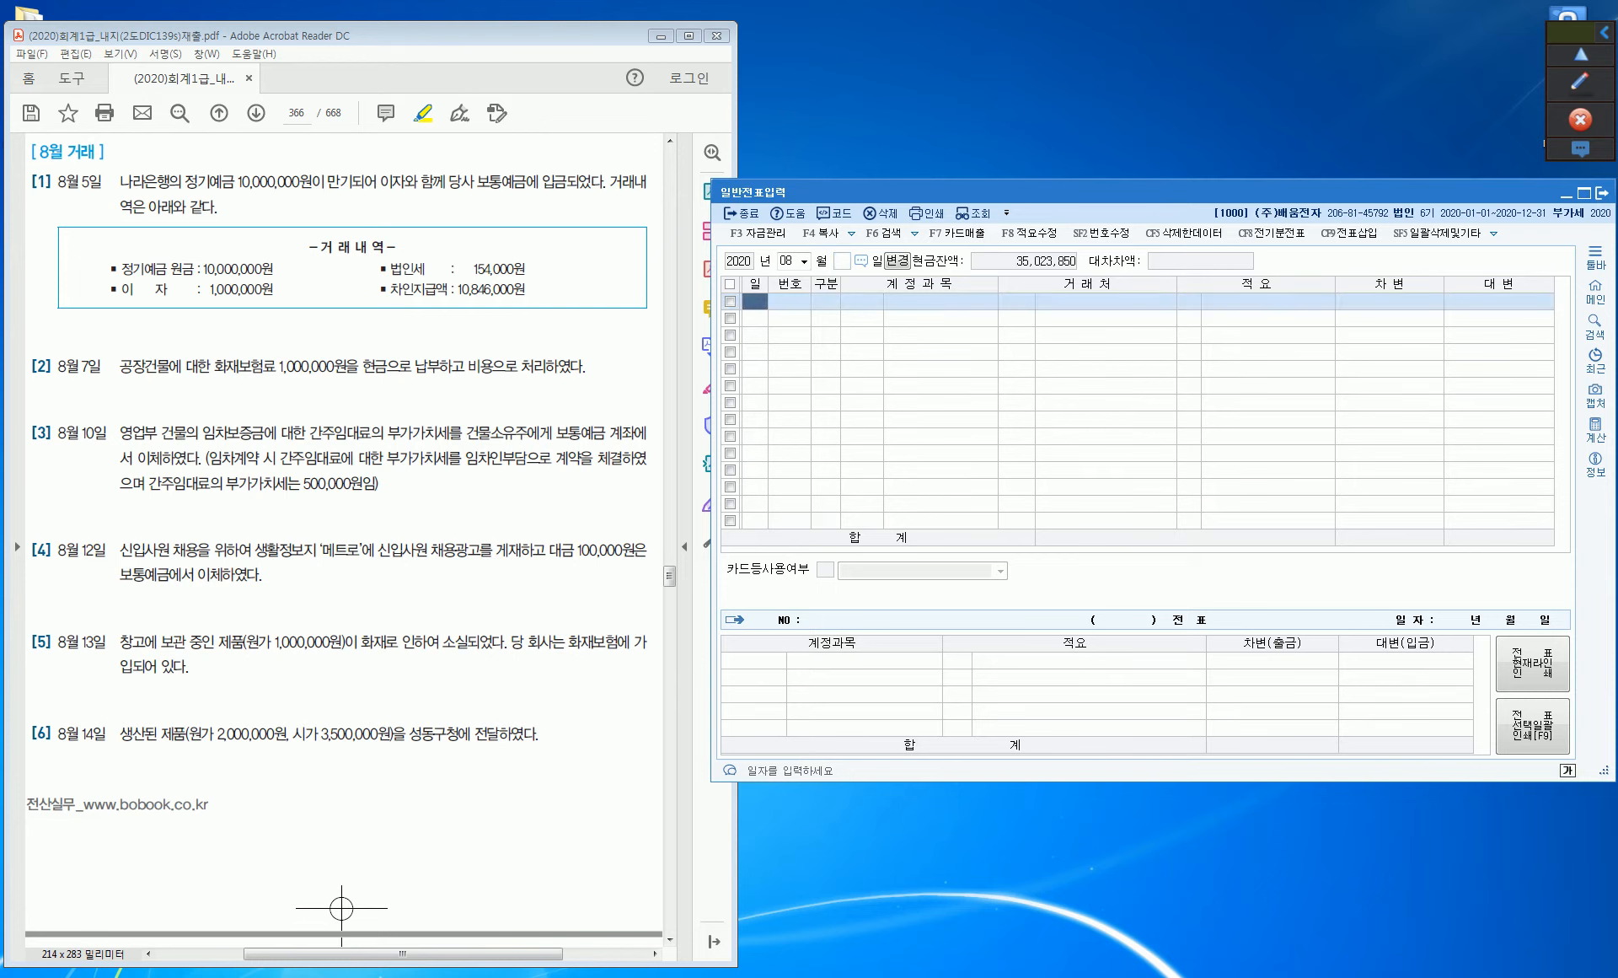
Start a day 5 voucher line and annotate transaction [1]: label 보통예금 차변 and 이자 수익, underline 원금 and 이자, and bracket their amounts.
type("5")
key("Return")
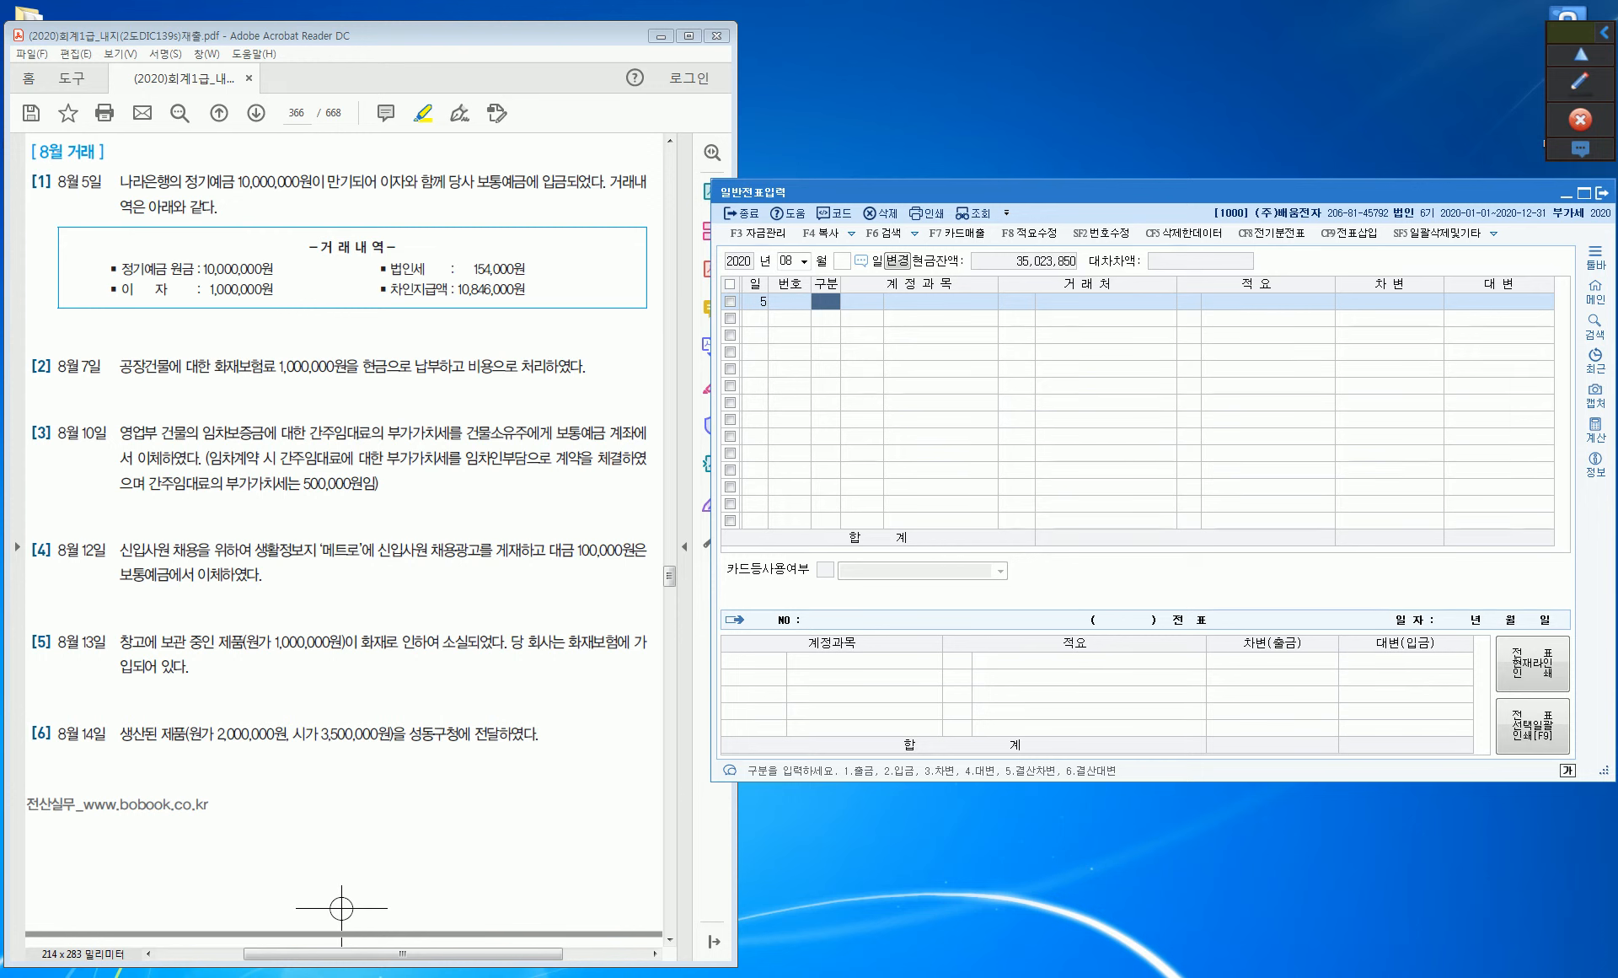
left_click(1580, 81)
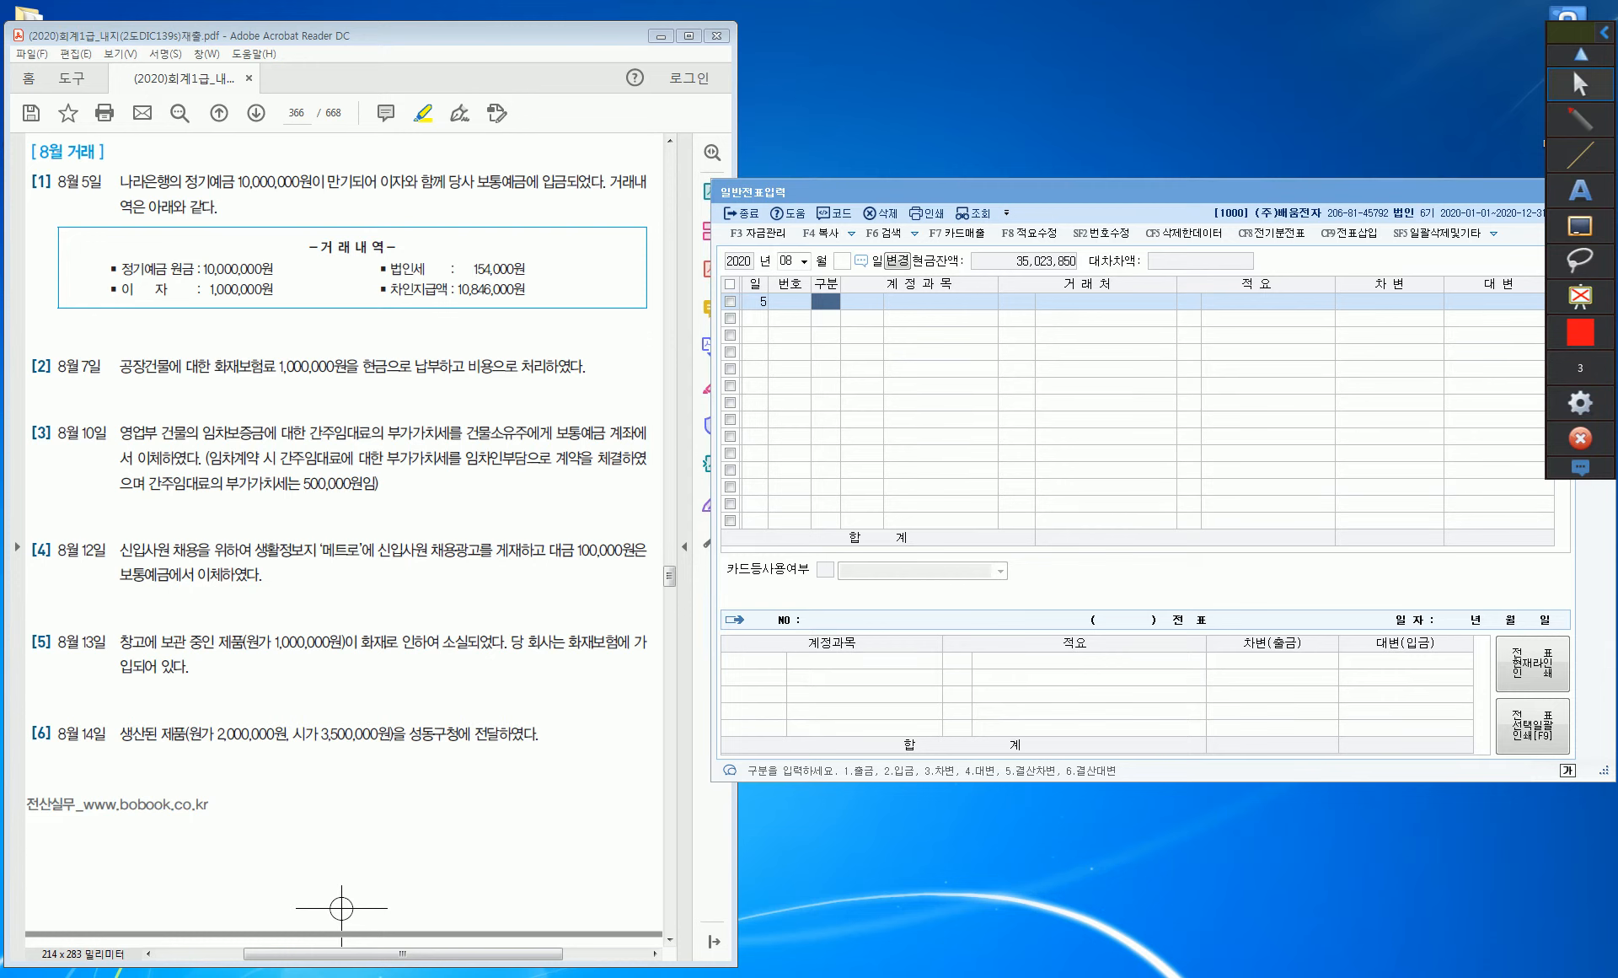
left_click_drag(492, 158, 510, 156)
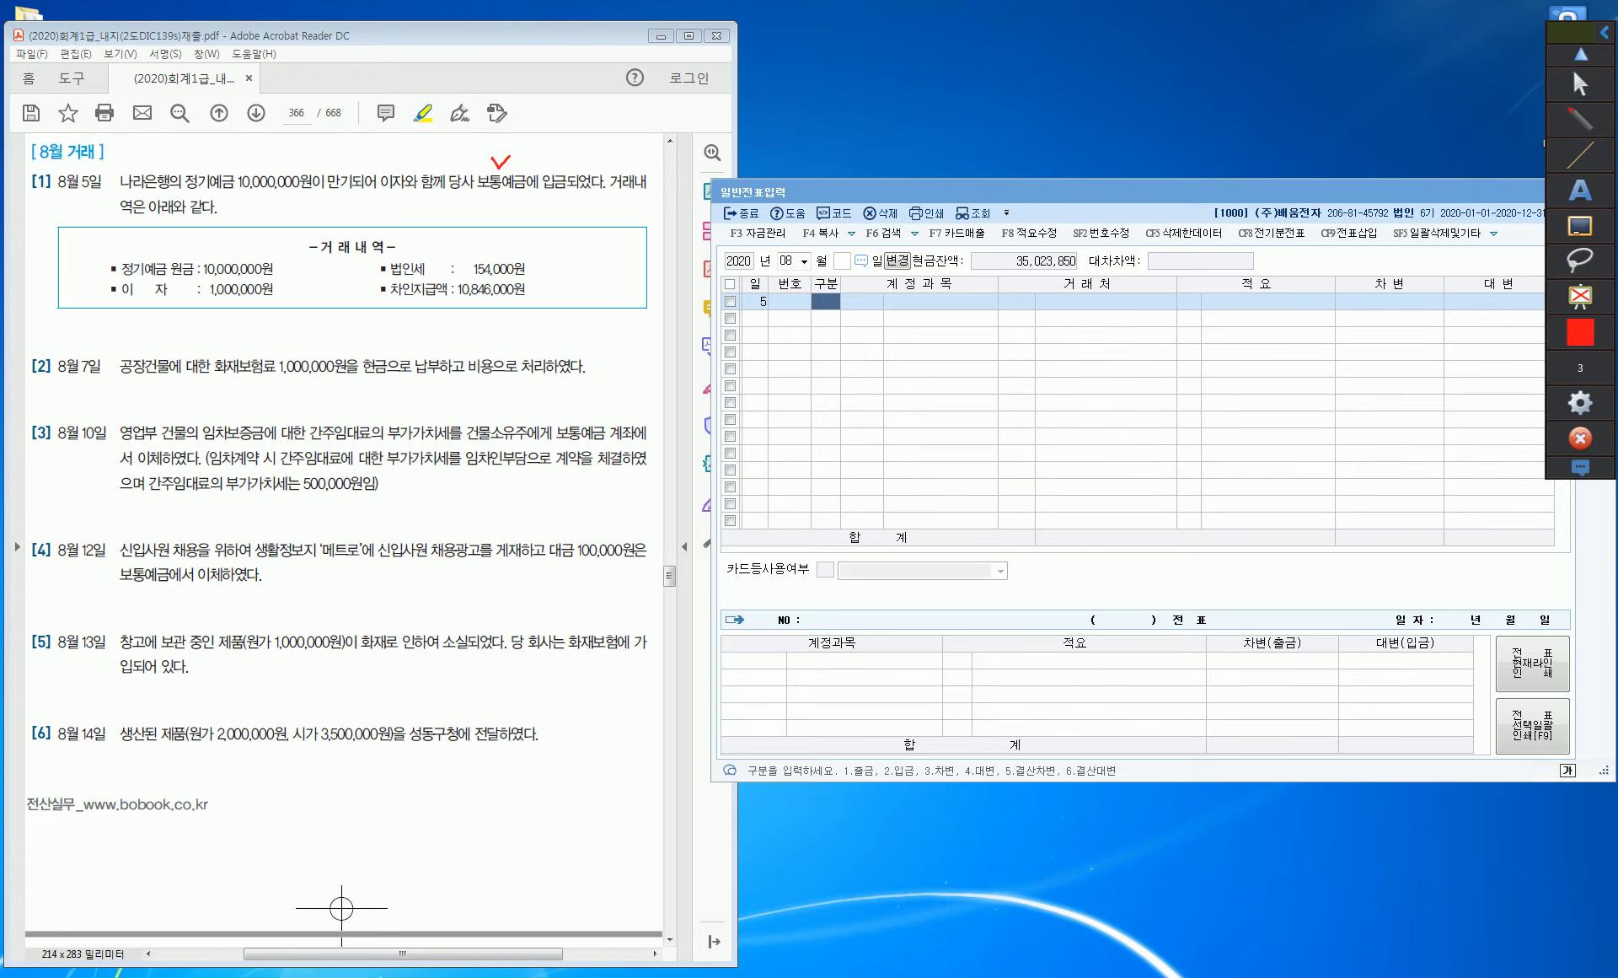
mouse_move(525, 140)
left_mouse_down()
mouse_move(528, 162)
mouse_move(543, 148)
left_mouse_up()
mouse_move(172, 275)
left_mouse_down()
mouse_move(191, 276)
mouse_move(164, 295)
left_mouse_up()
left_click_drag(393, 169, 419, 151)
left_click_drag(284, 272, 280, 291)
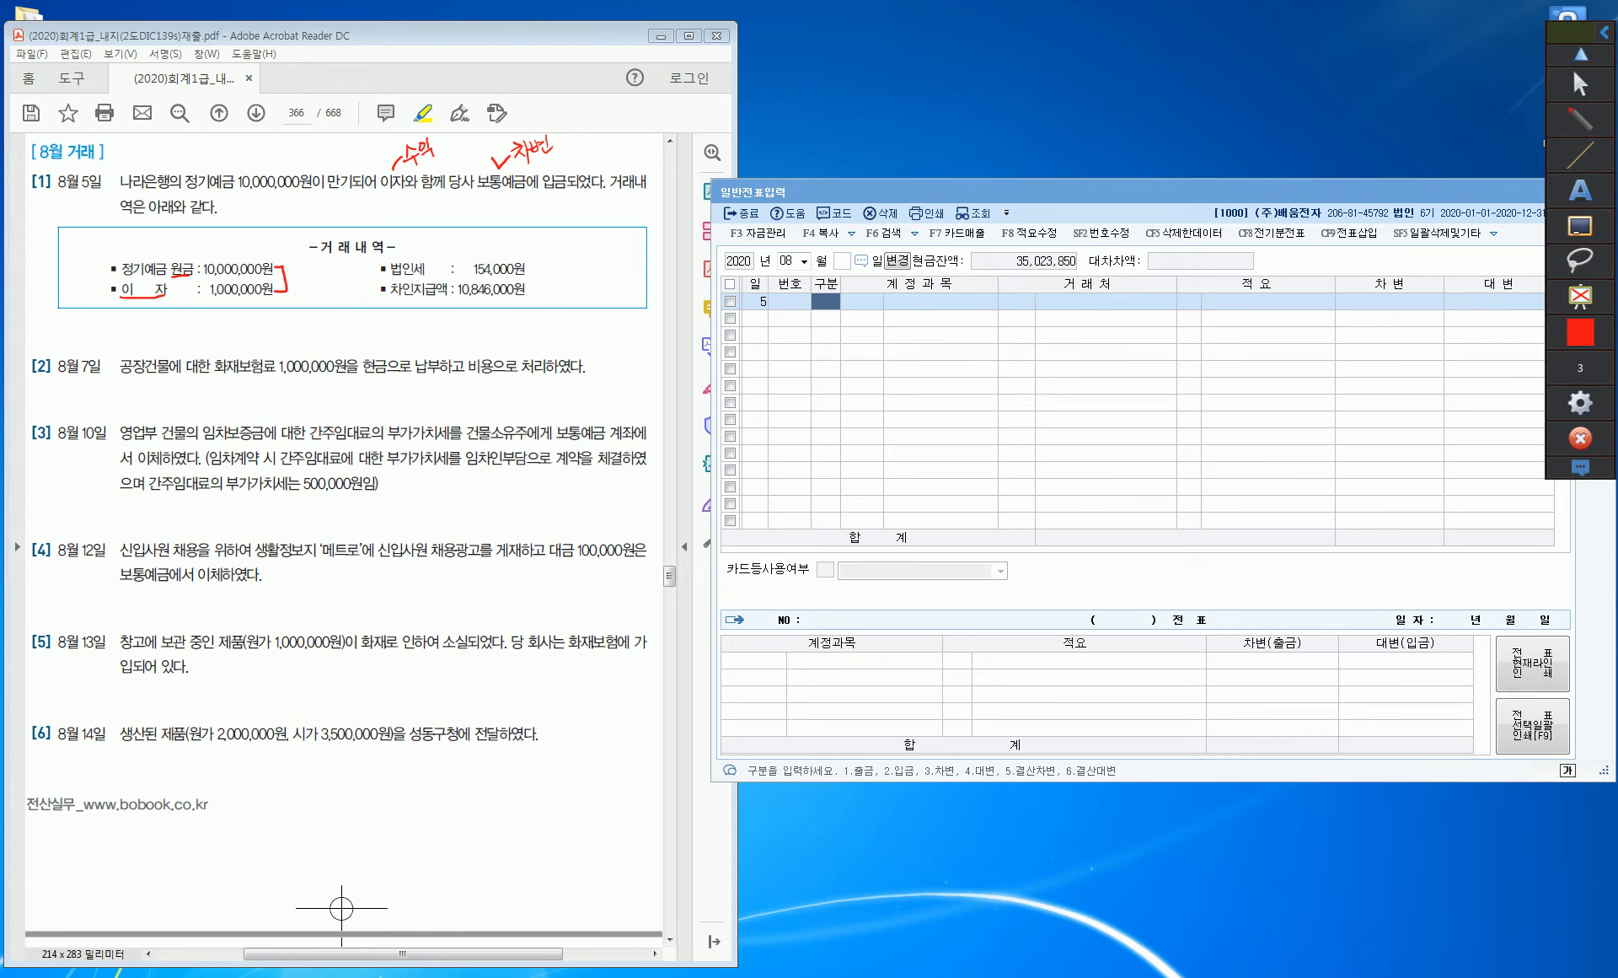
Annotate transaction [1]'s details, labelling 법인세 as 선납세금 (자산처리) and 차인지급액 as 보·예.
left_click_drag(416, 262, 440, 238)
left_click_drag(458, 233, 477, 231)
mouse_move(480, 211)
left_mouse_down()
mouse_move(485, 237)
mouse_move(518, 232)
left_mouse_up()
mouse_move(536, 266)
left_mouse_down()
mouse_move(533, 283)
mouse_move(555, 278)
left_mouse_up()
left_click_drag(558, 255, 599, 280)
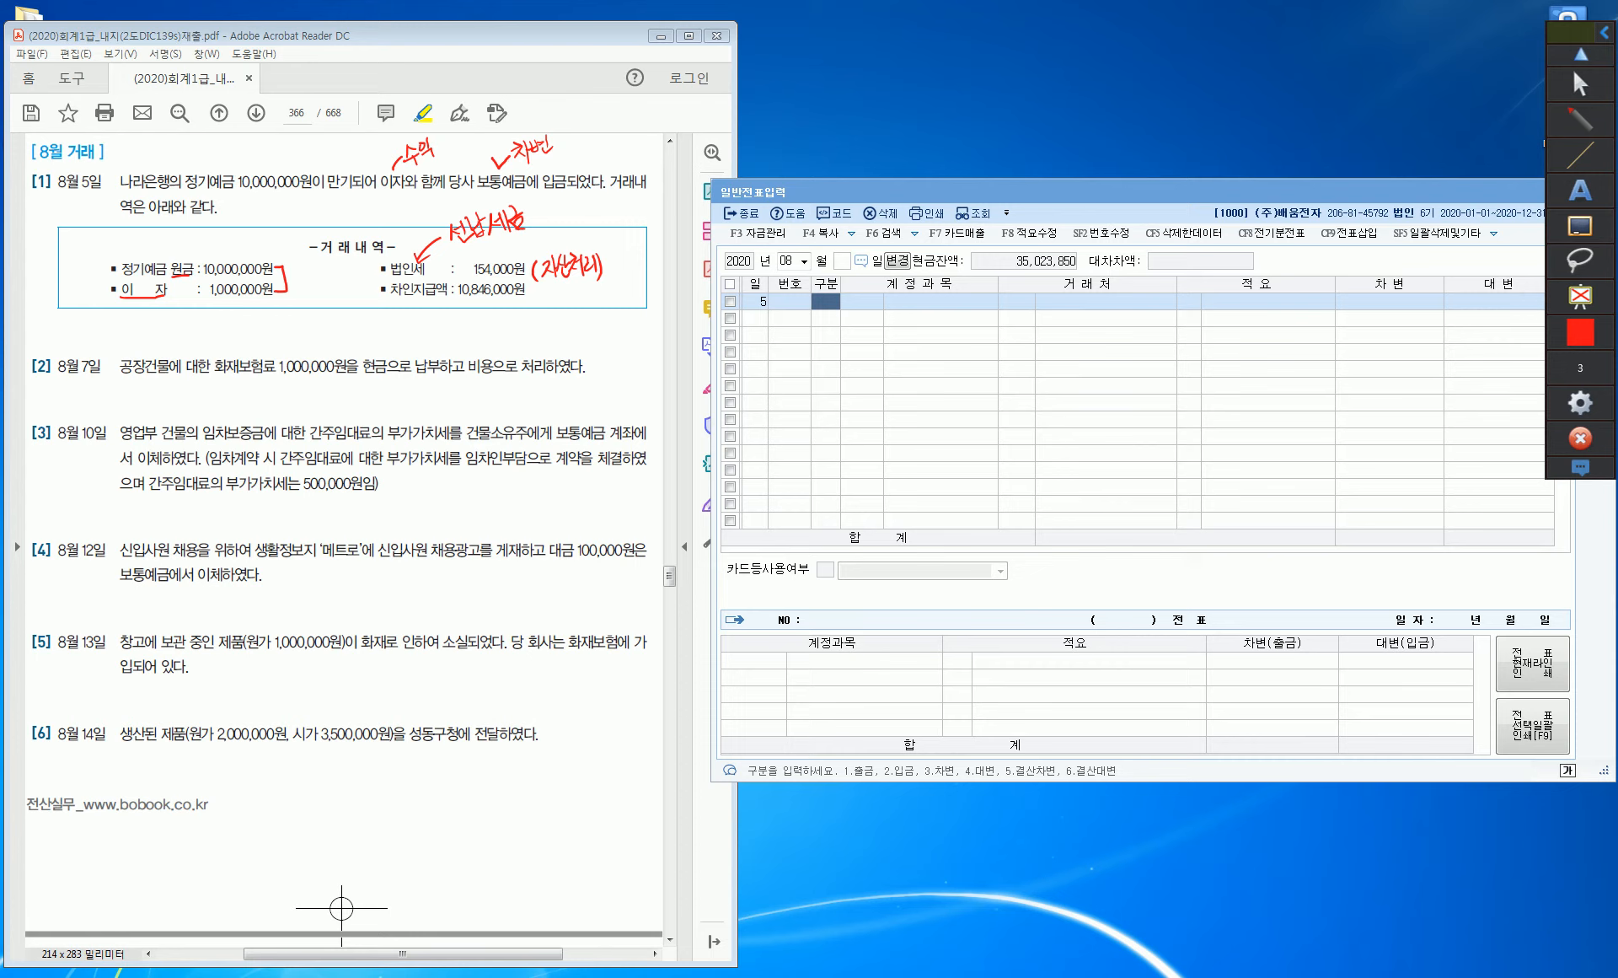
left_click_drag(496, 309, 526, 324)
mouse_move(519, 319)
left_mouse_down()
mouse_move(528, 332)
mouse_move(550, 305)
mouse_move(560, 316)
left_mouse_up()
left_click_drag(564, 296, 565, 313)
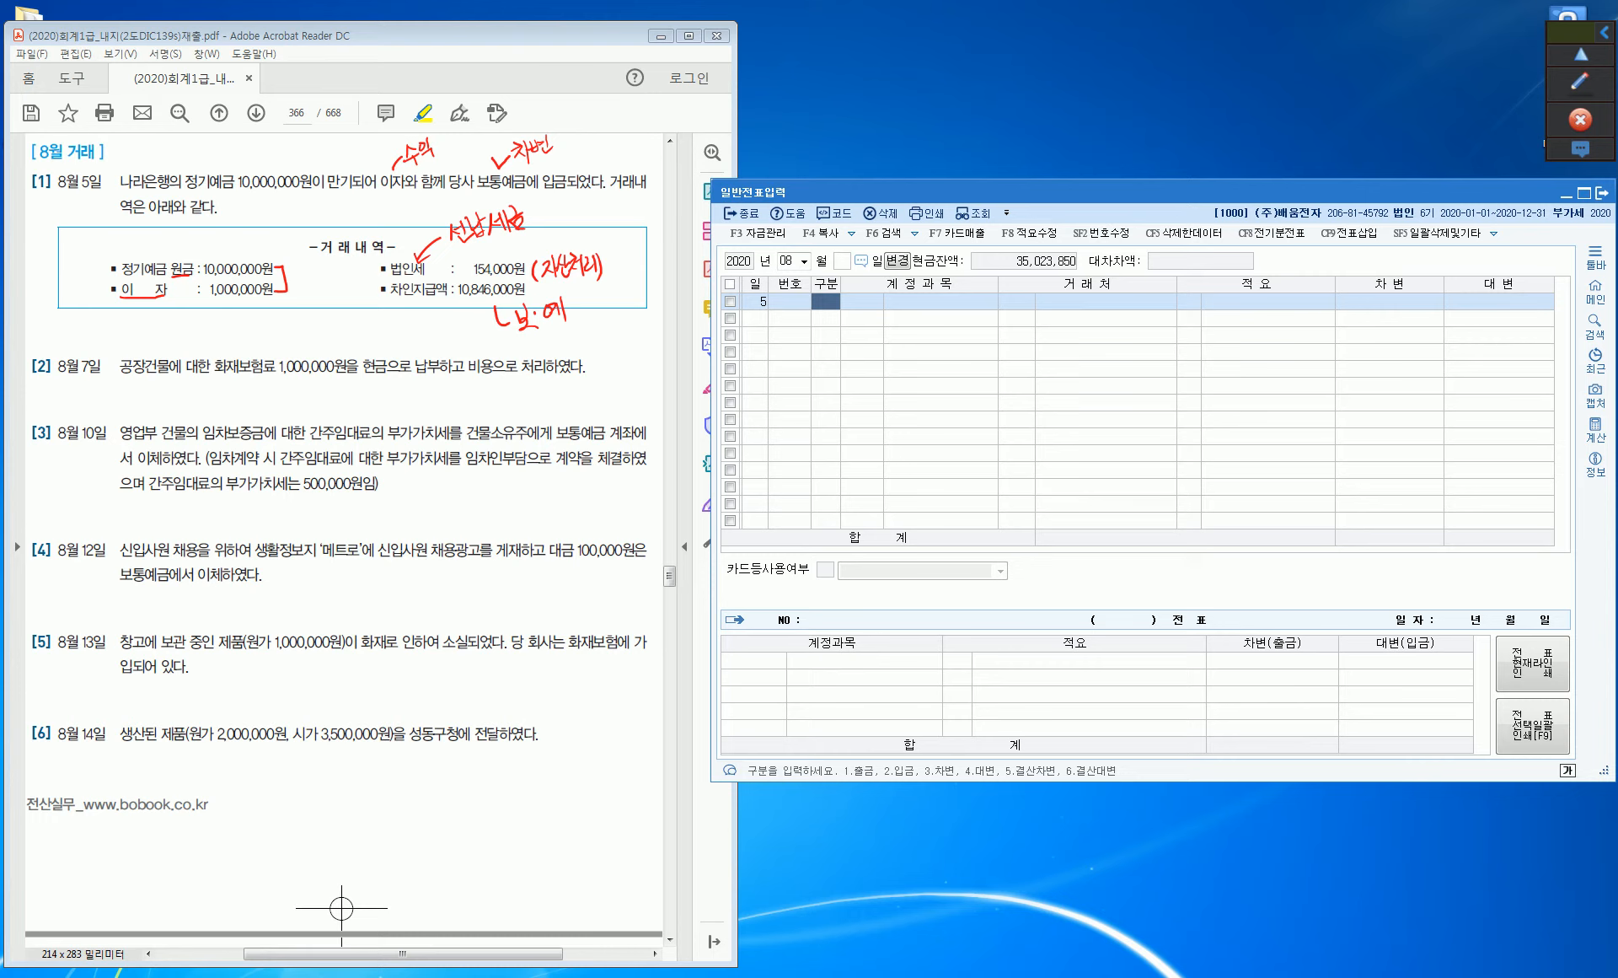
Complete the day 5 line as a credit (대변) to 0105 정기예금 with vendor 나라은행, no description and an amount of 10,000,000.
type("4")
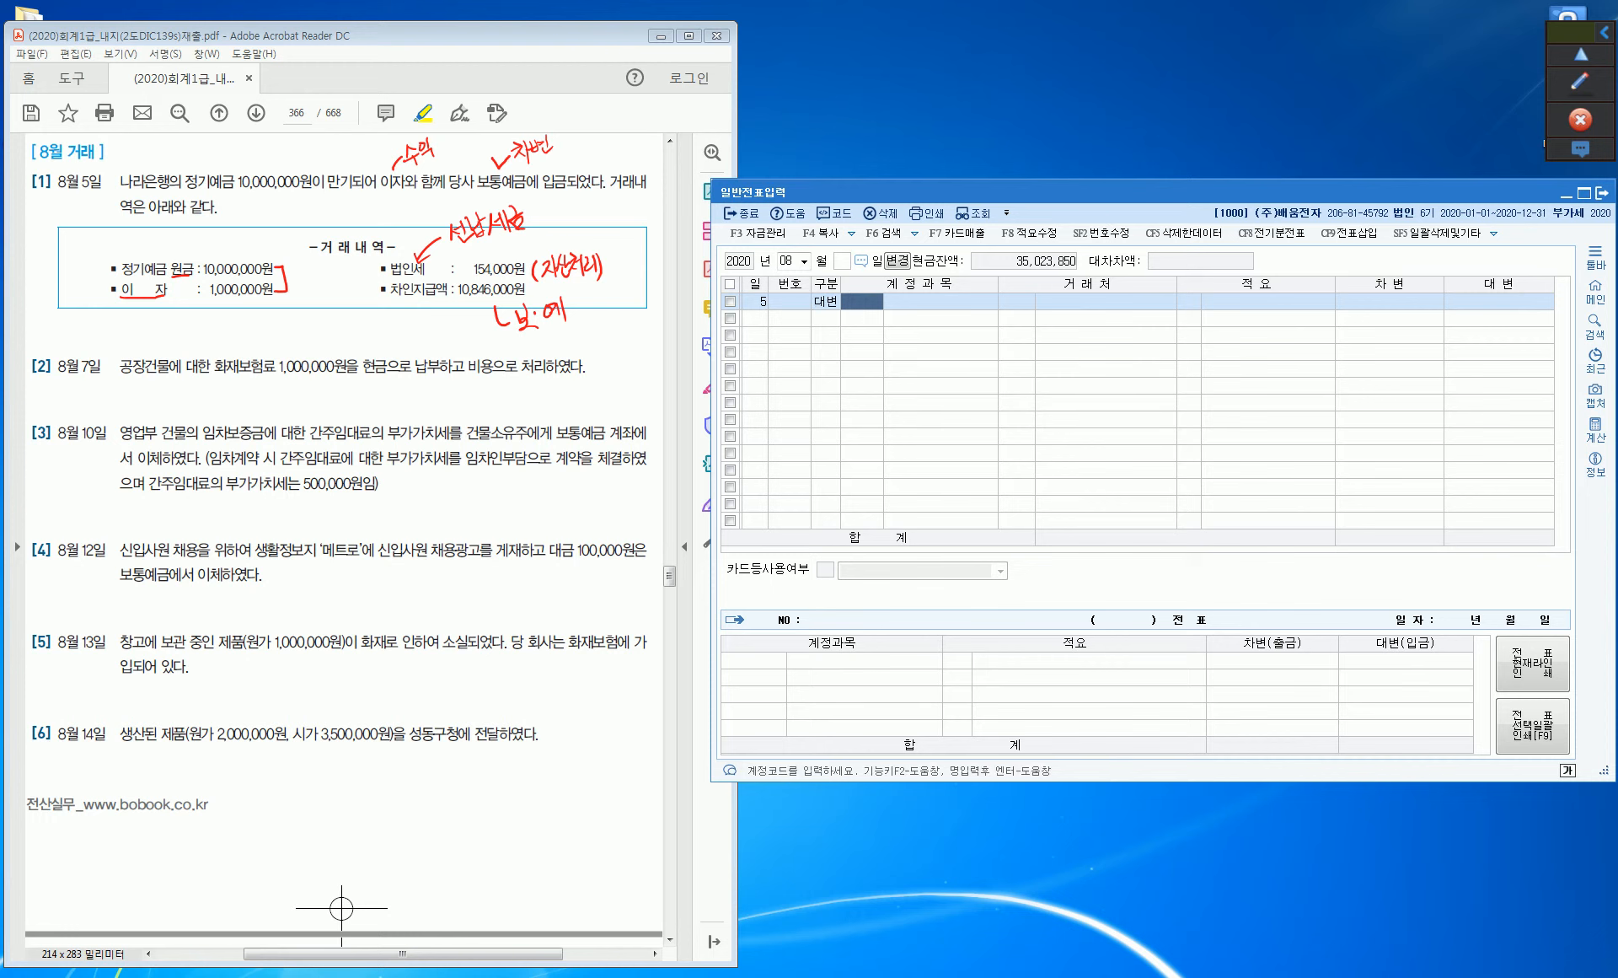
type("정기")
key("Return")
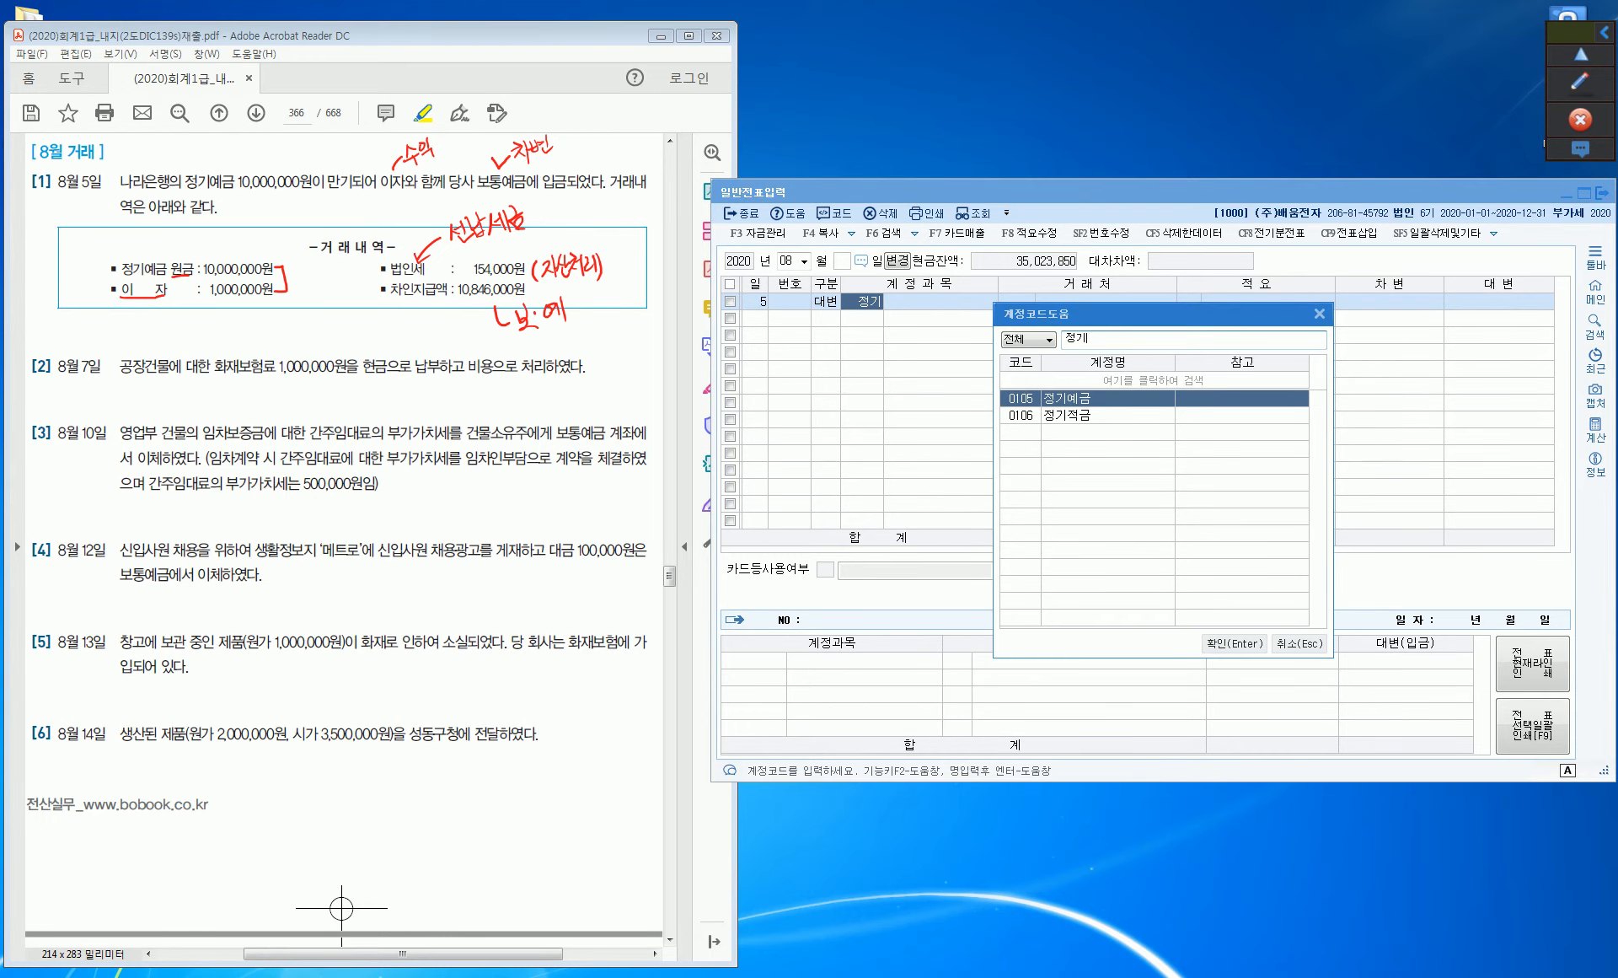
key("Return")
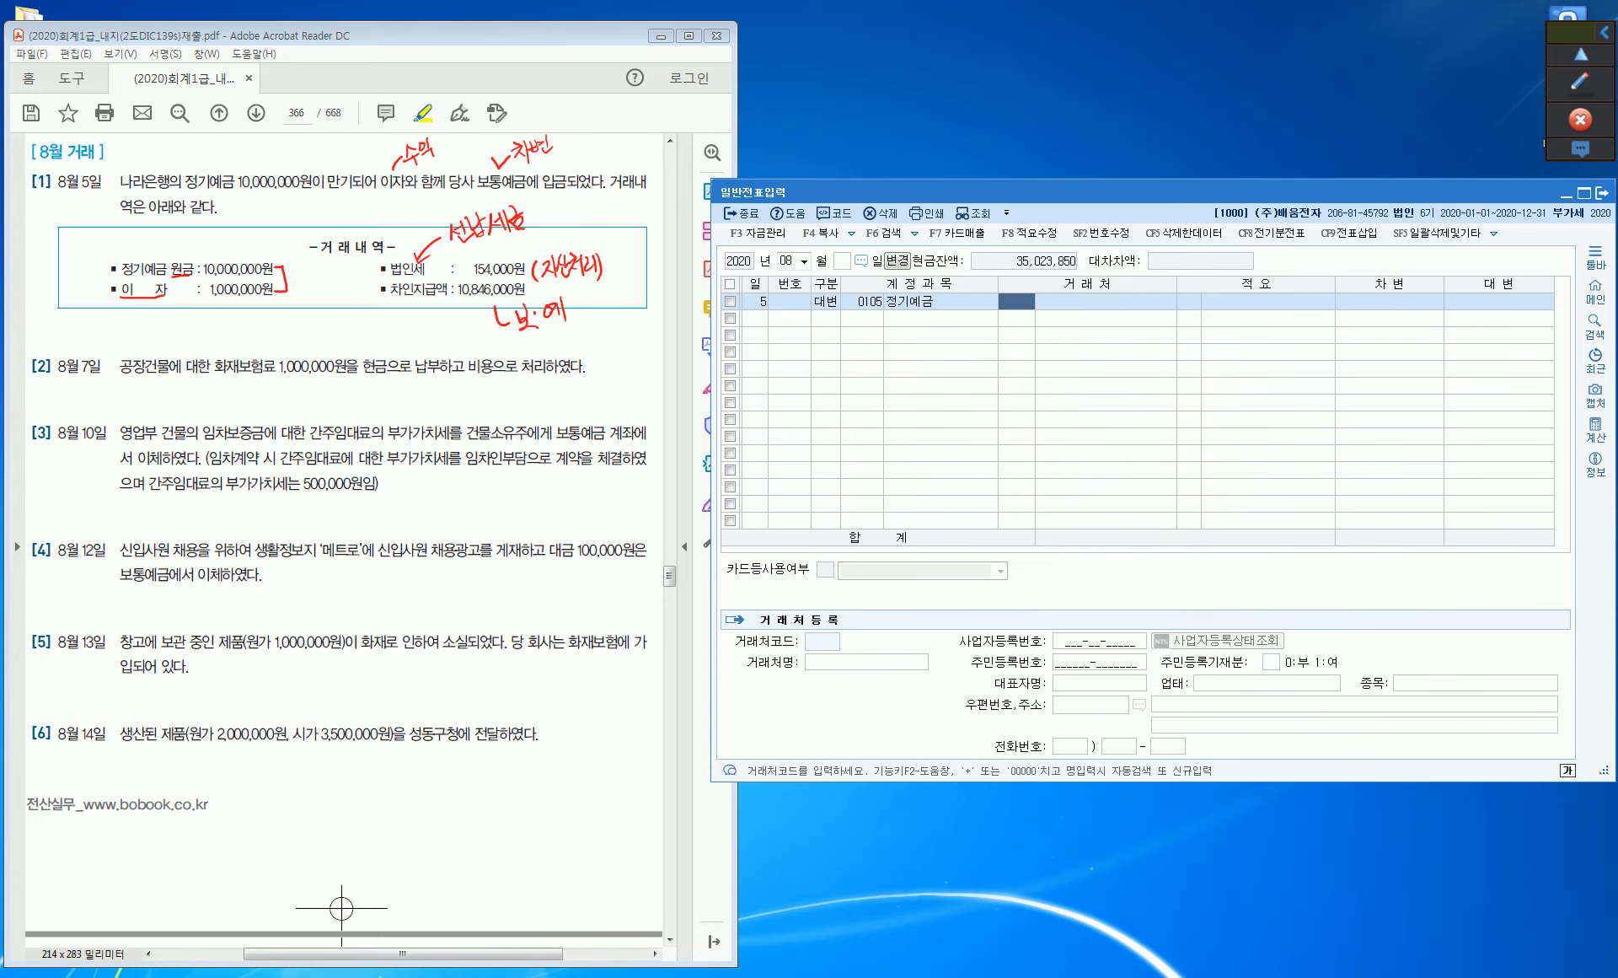
type("나라")
key("Return")
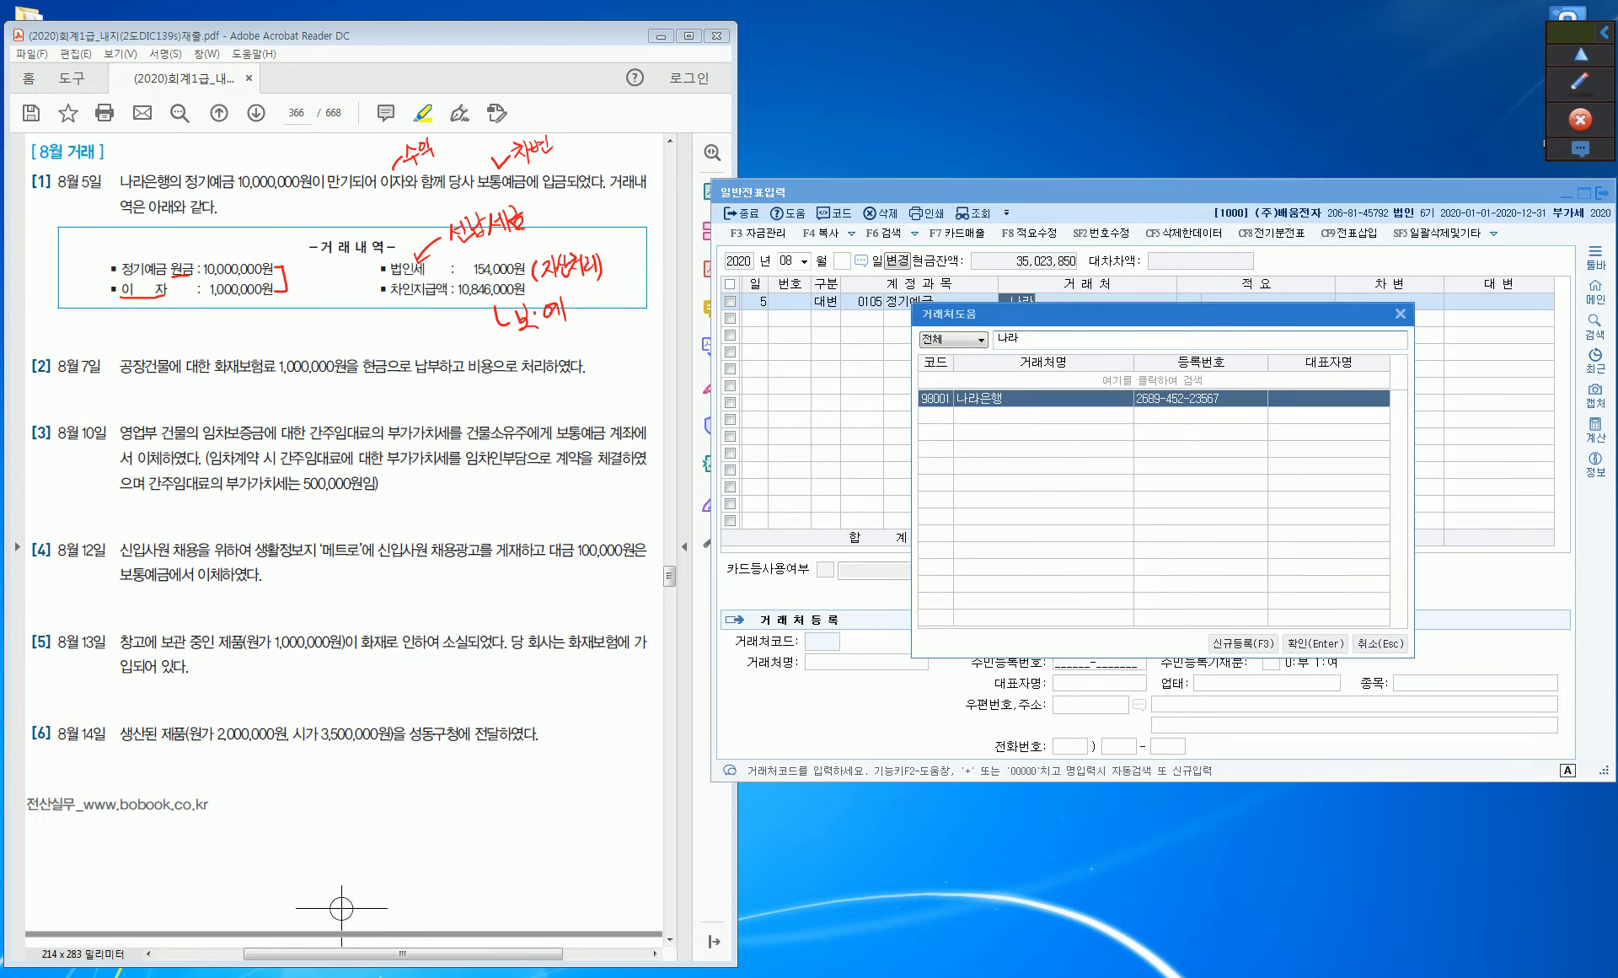
key("Return")
key("Return")
type("10000000")
key("Return")
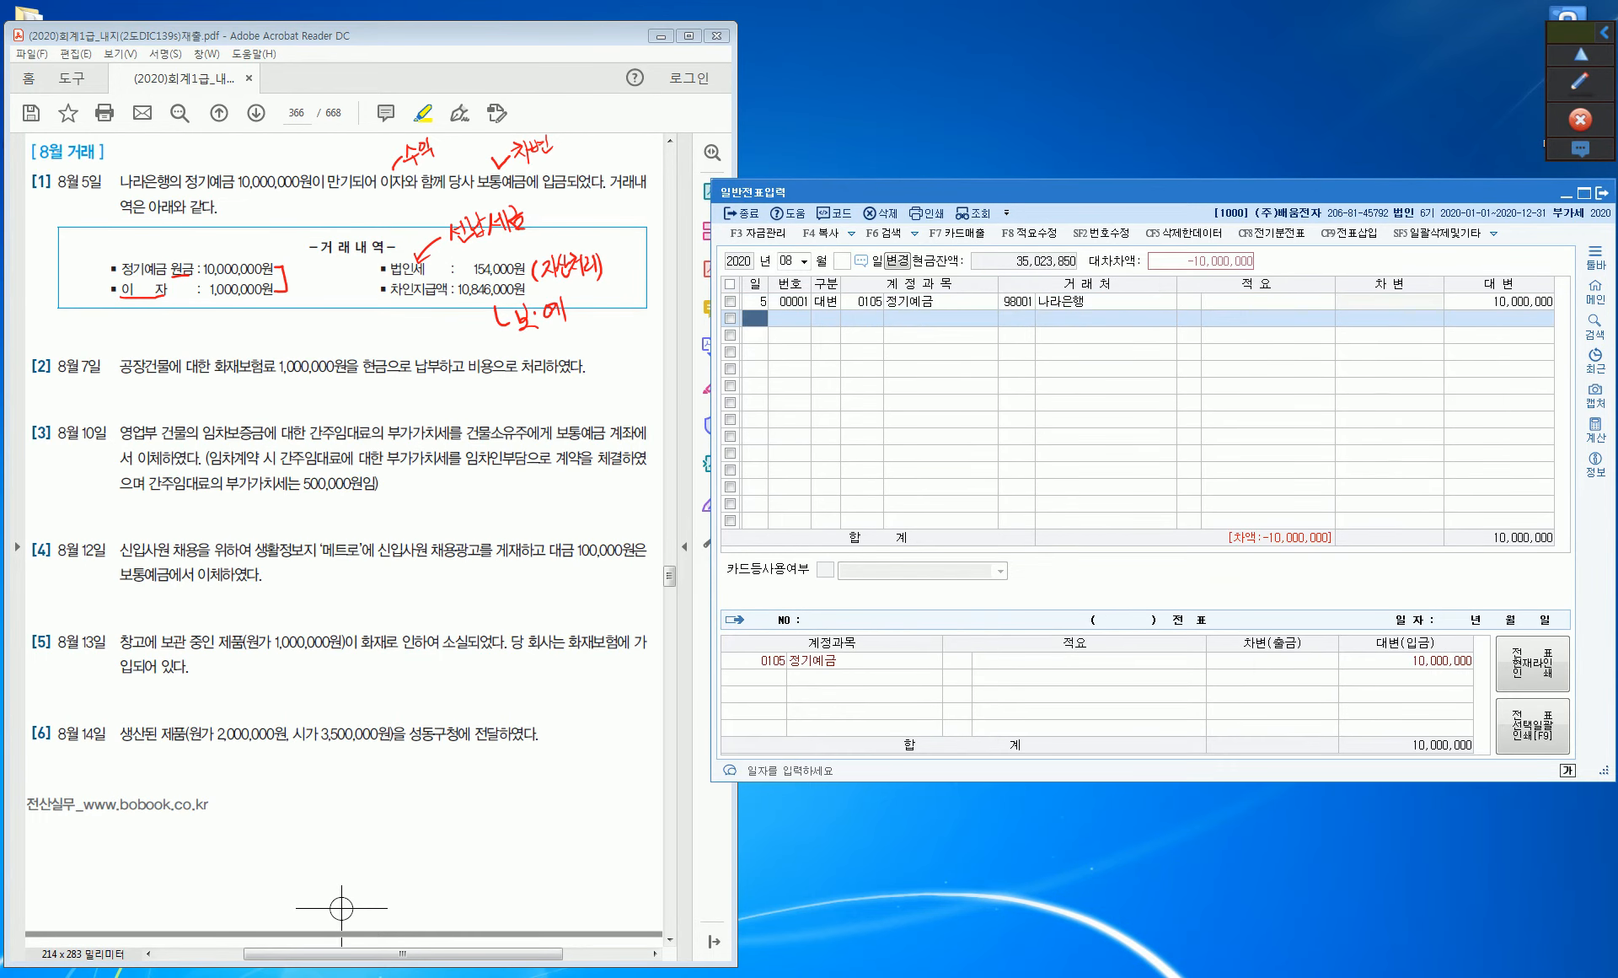
Add a day 5 credit (대변) line for 0901 이자수익 of 1,000,000 with no vendor or description.
type("5")
key("Return")
type("4")
key("Return")
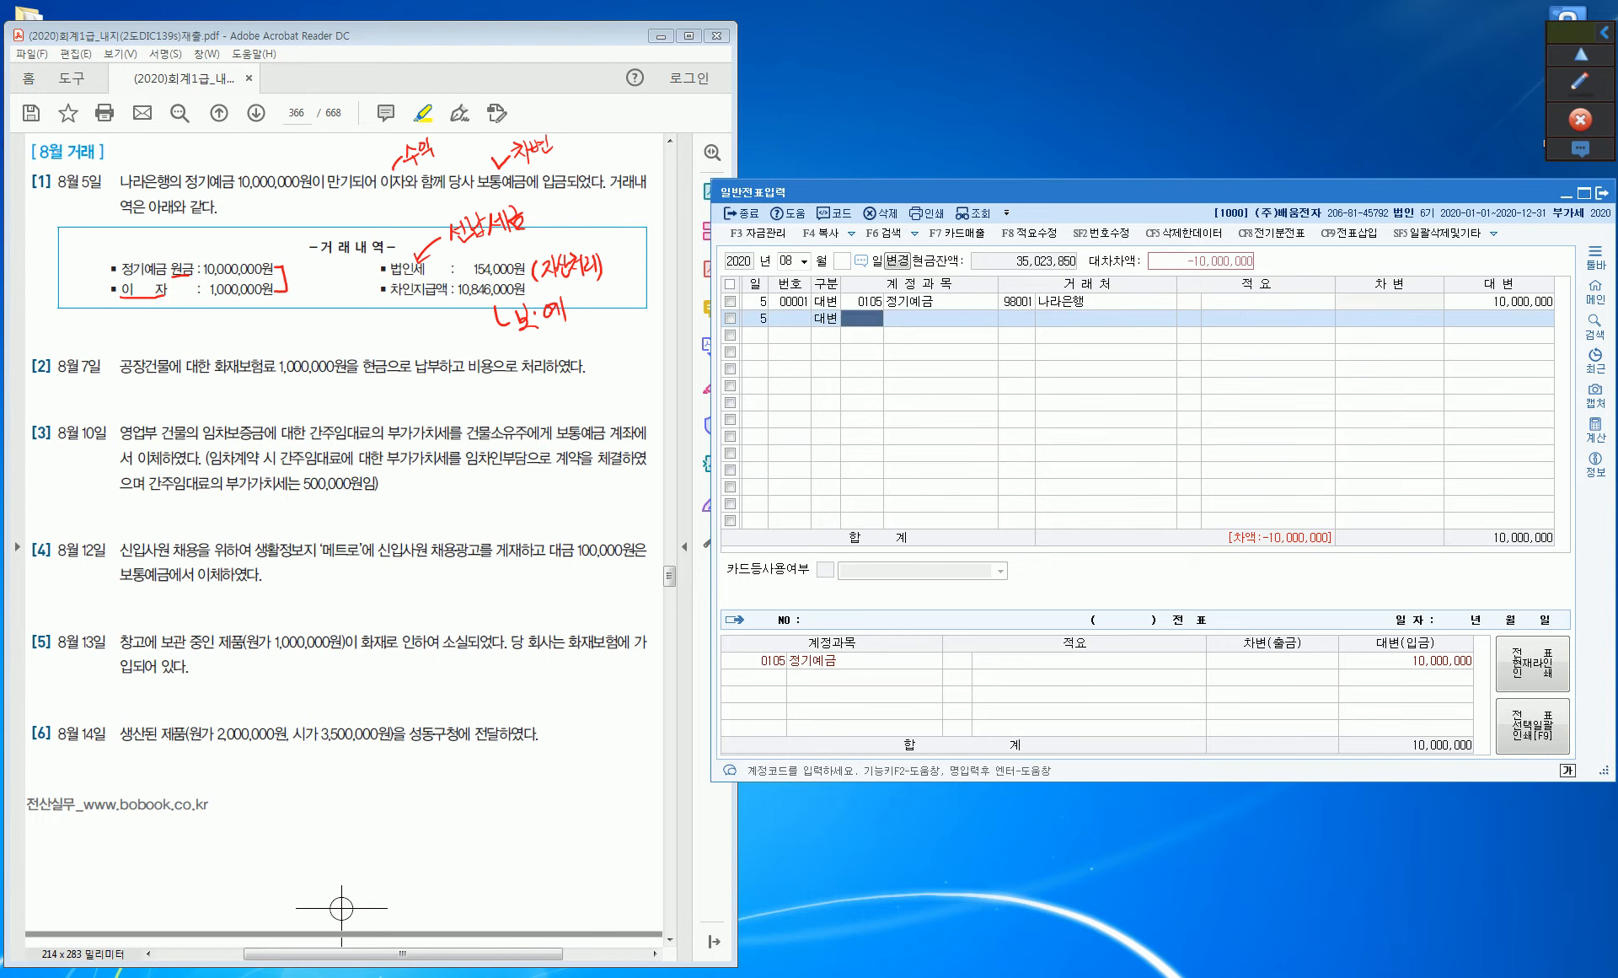
type("이자수")
key("Return")
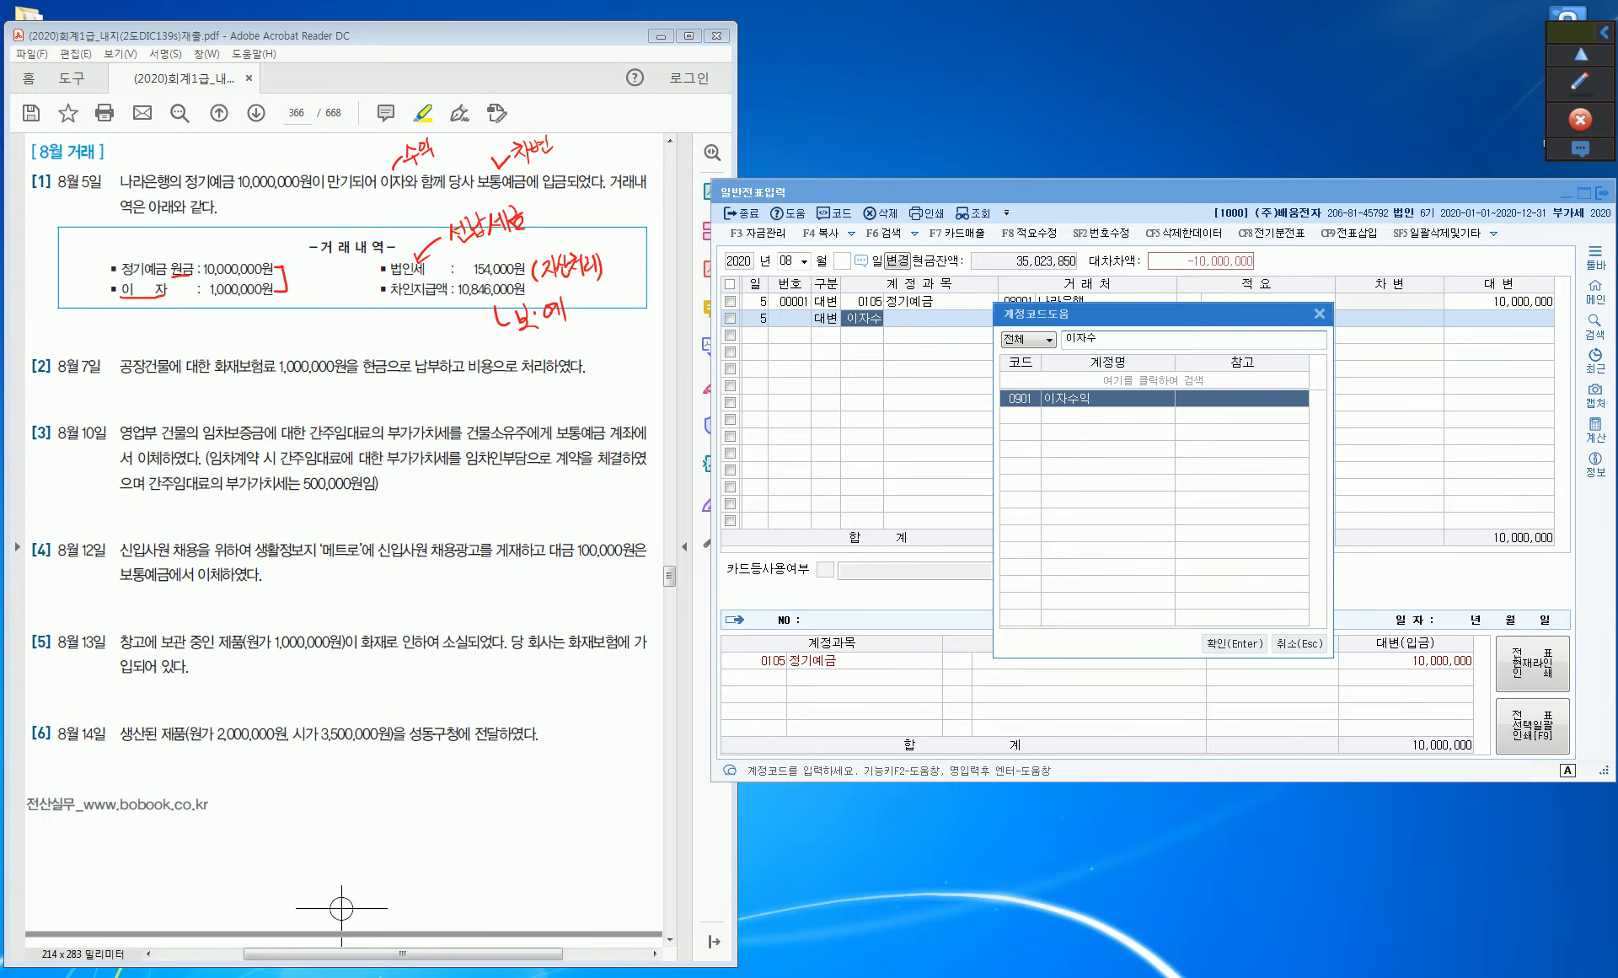
key("Return")
key("Return")
key("Return")
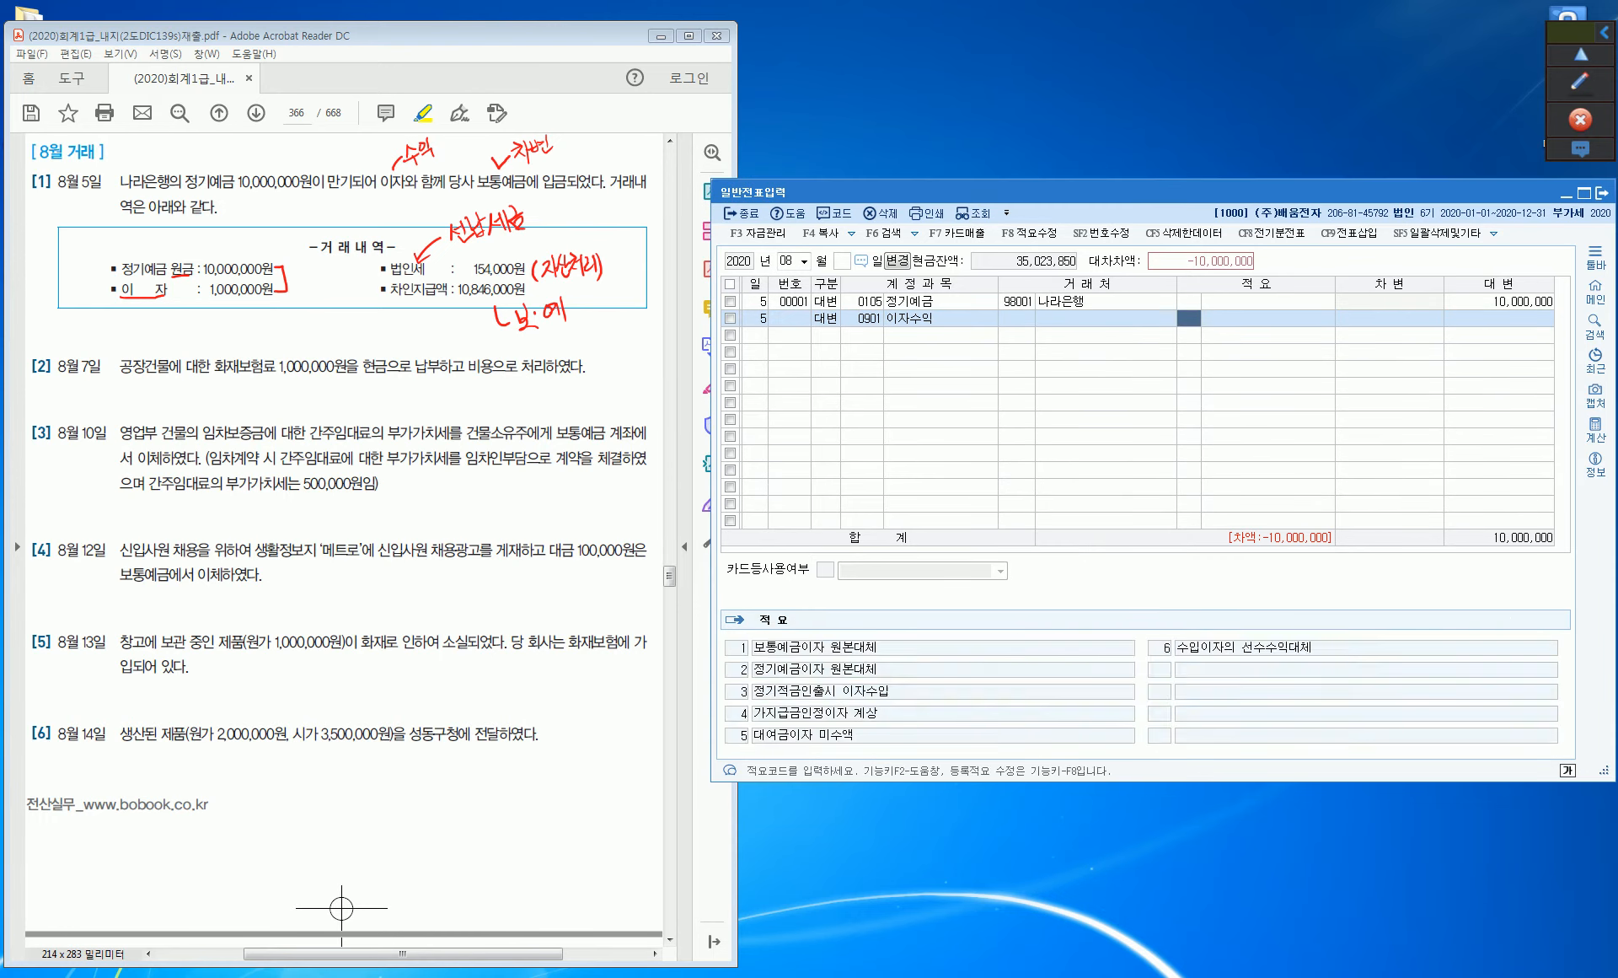
key("Return")
type("1000000")
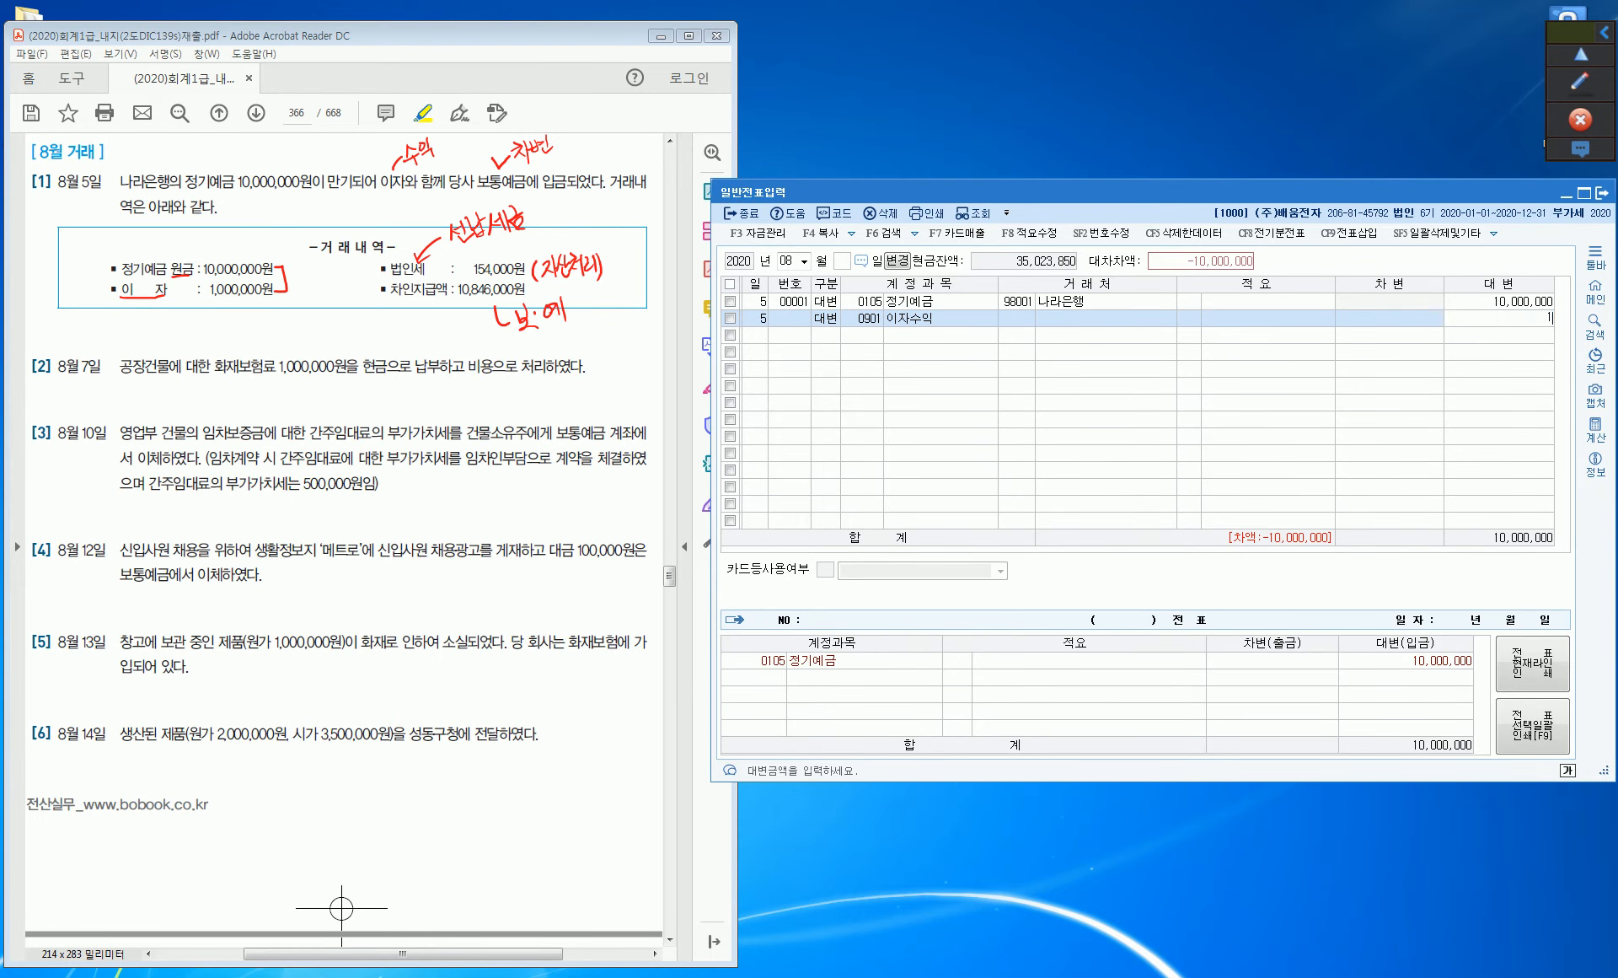
key("Return")
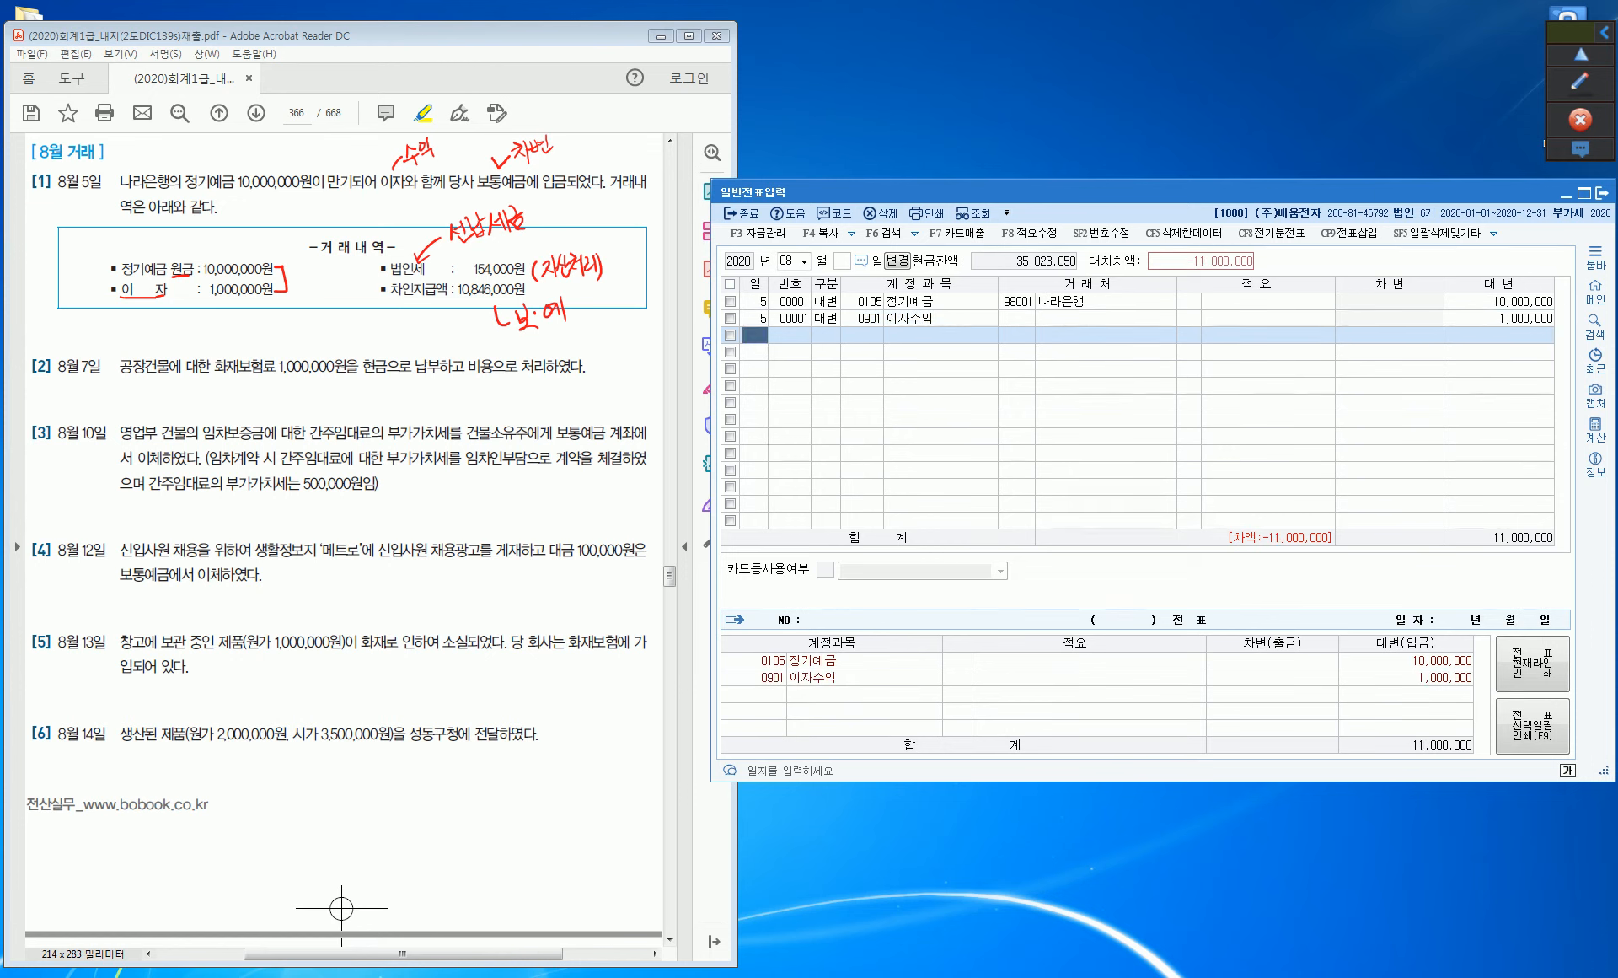
Add a day 5 debit (차변) line for 0136 선납세금 of 154,000 with no vendor or description.
type("5")
key("Return")
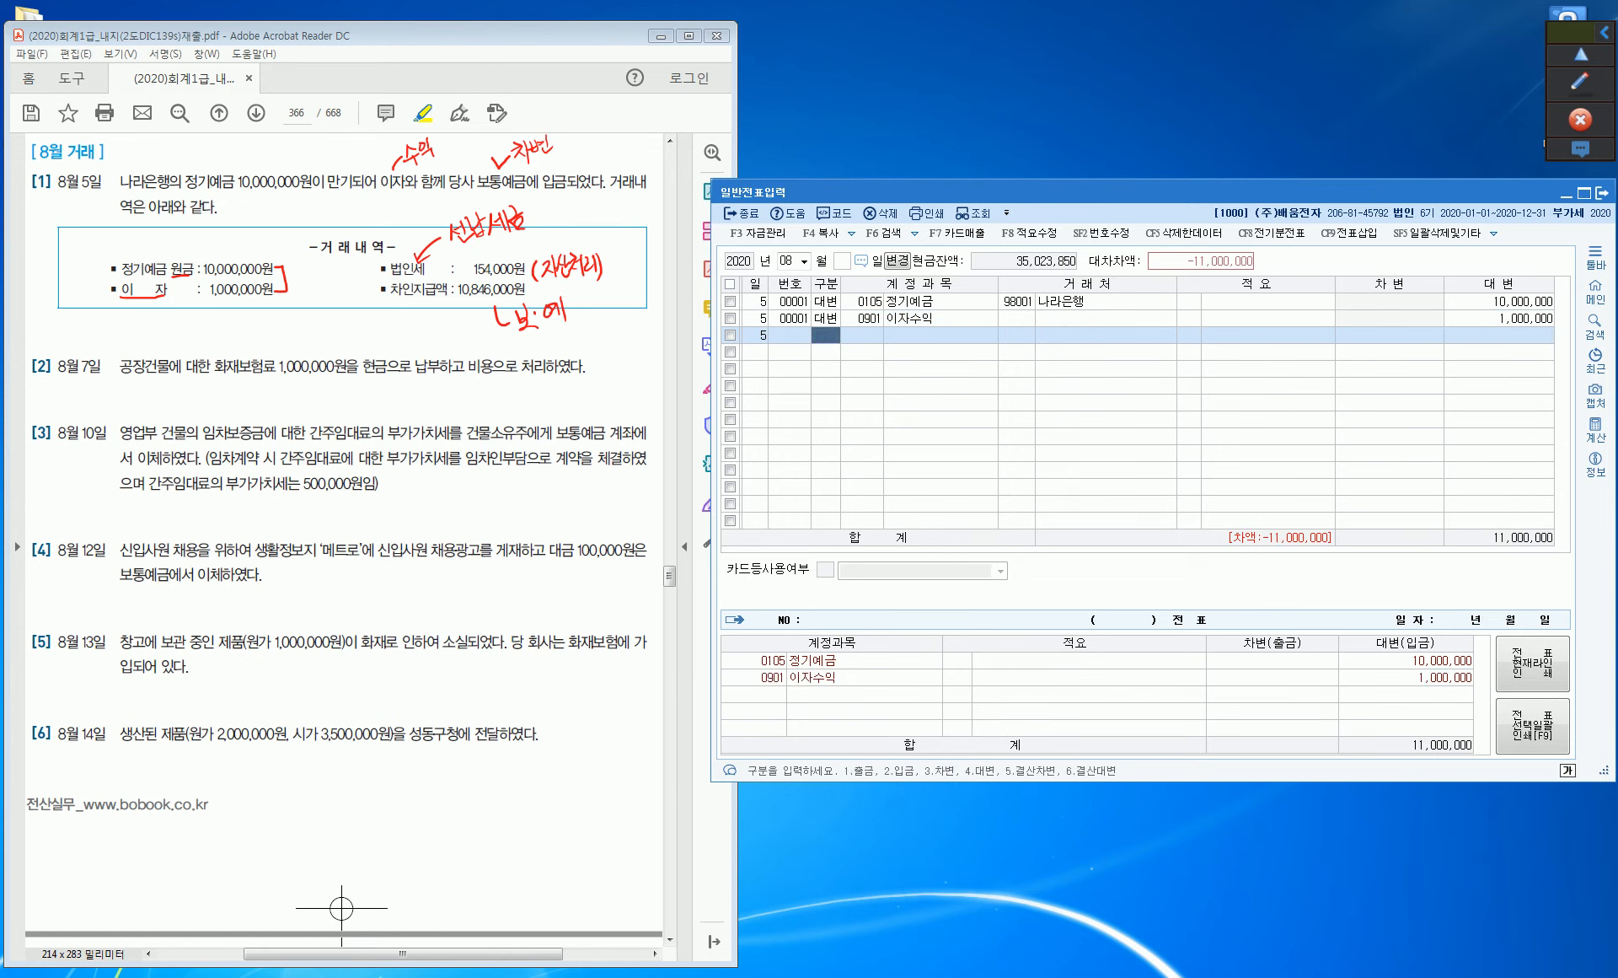
type("3")
key("Return")
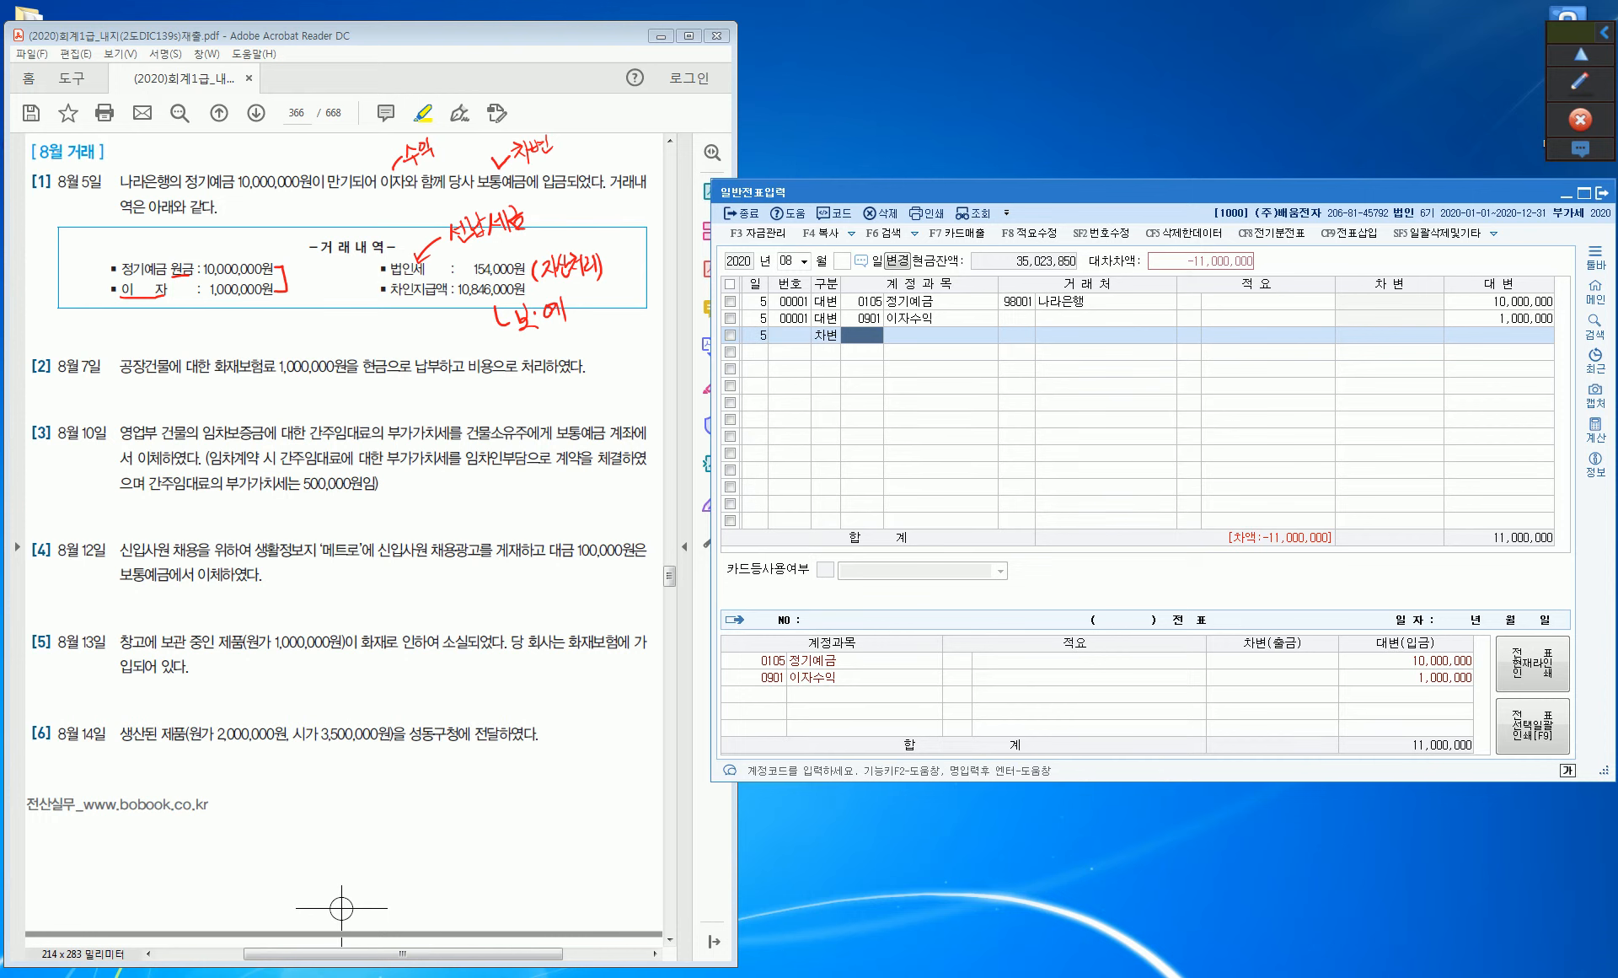
type("136")
key("Return")
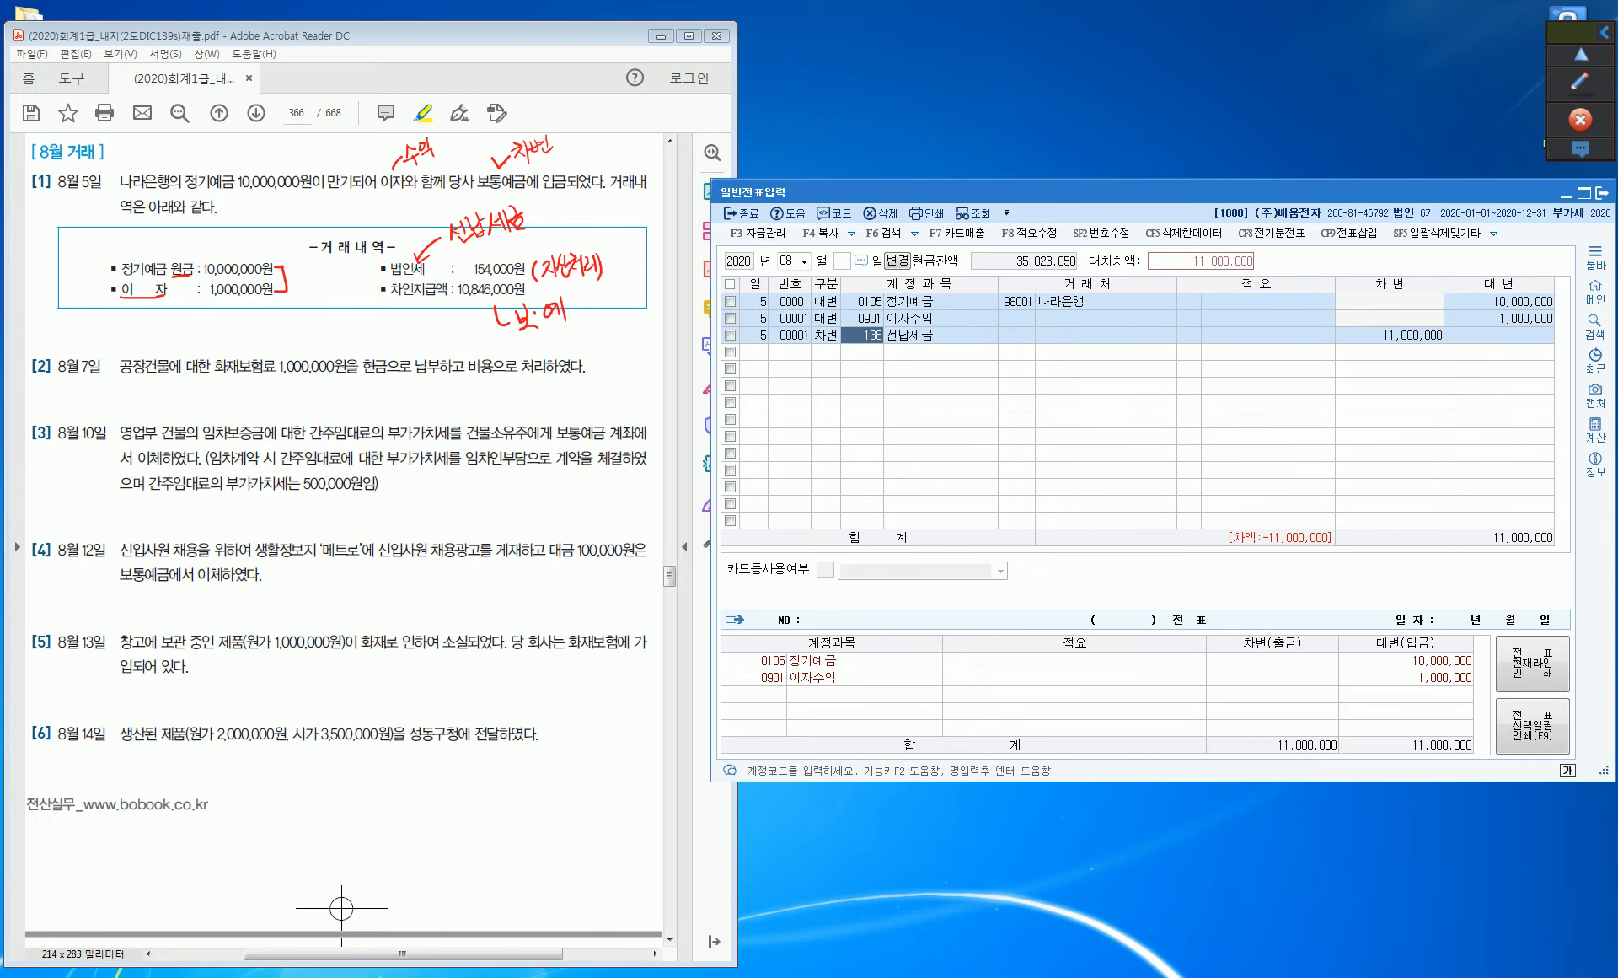
key("Return")
key("Return")
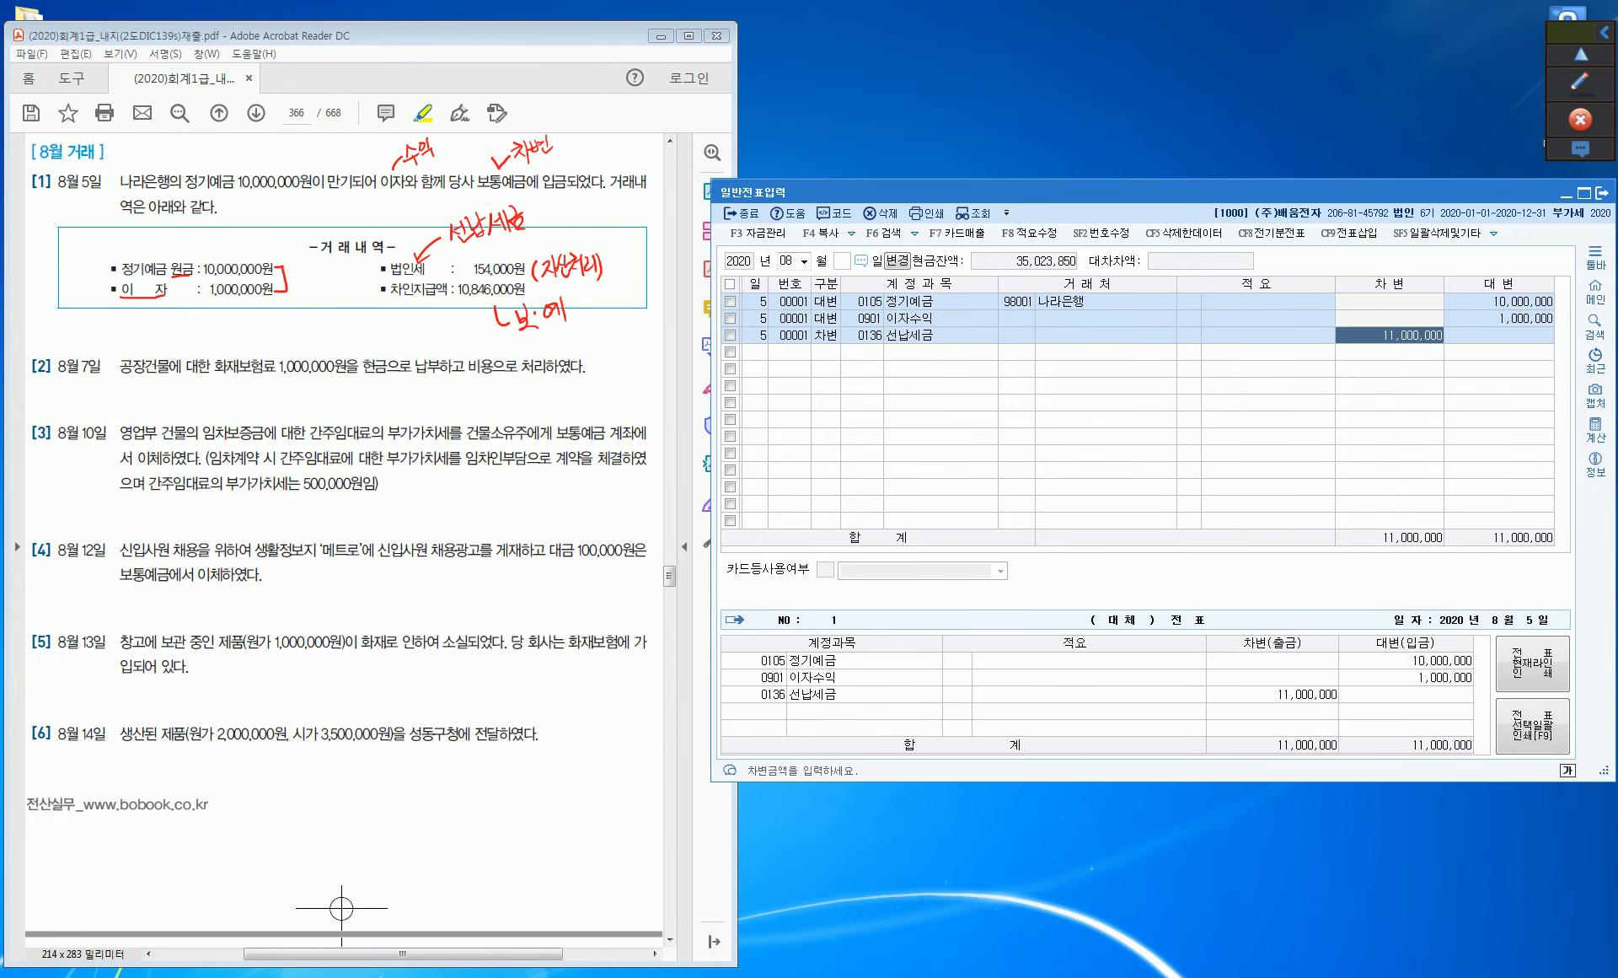
type("154000")
key("Return")
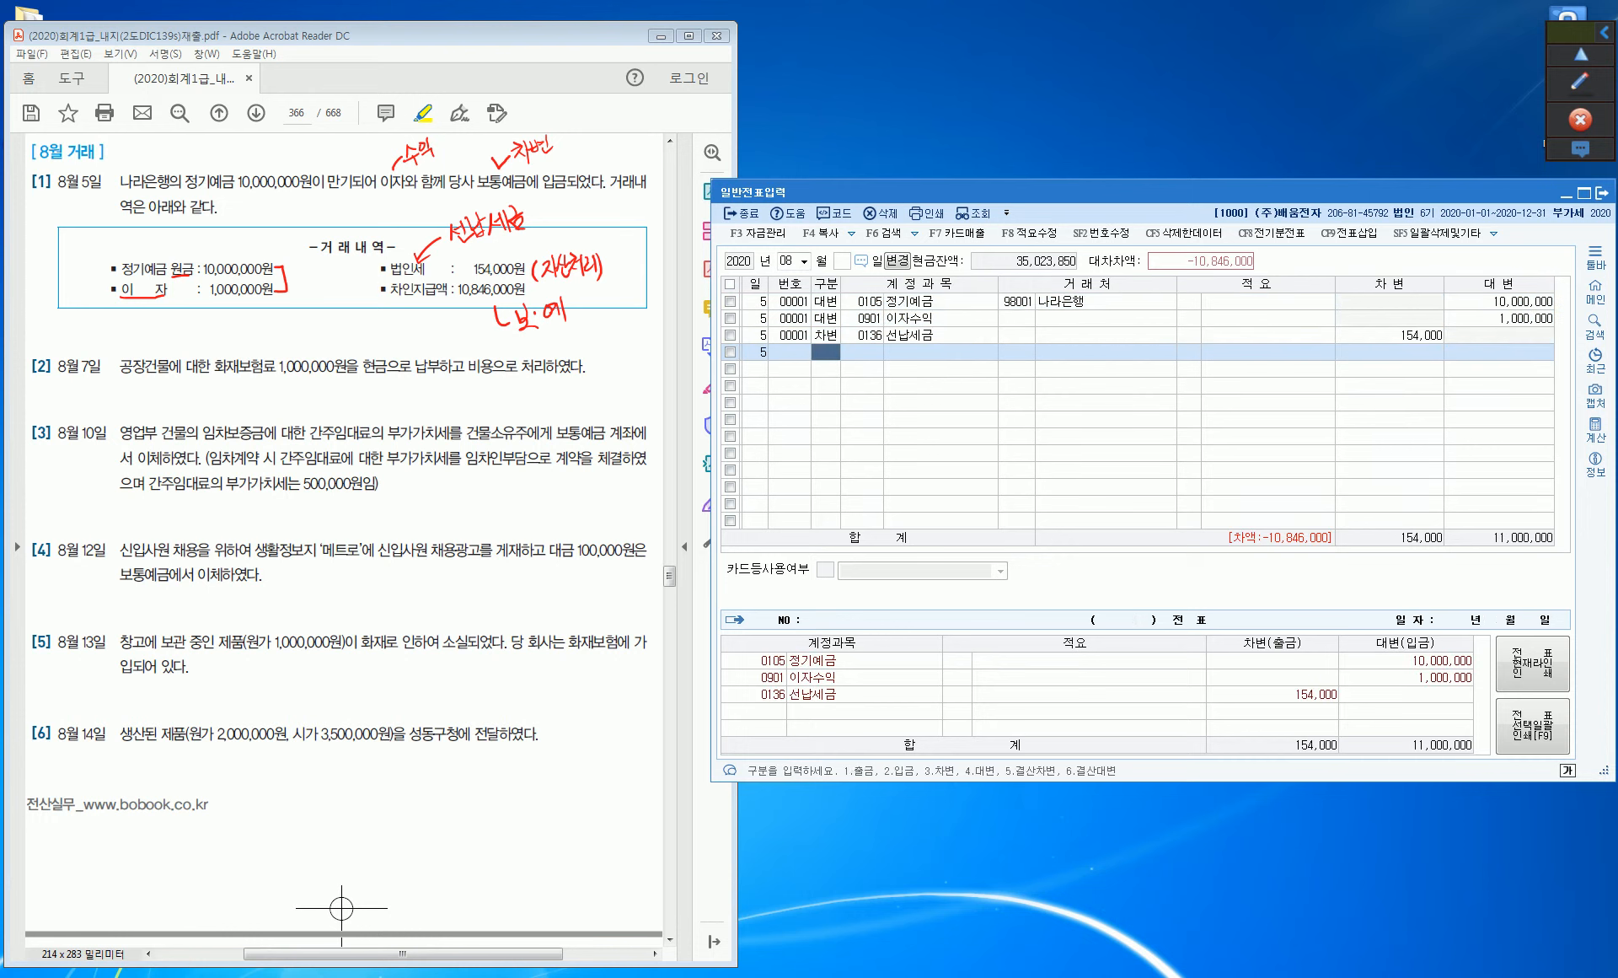
Add a day 5 debit (차변) line for 0103 보통예금 of 10,846,000 with no vendor or description.
type("3")
key("Return")
type("103")
key("Return")
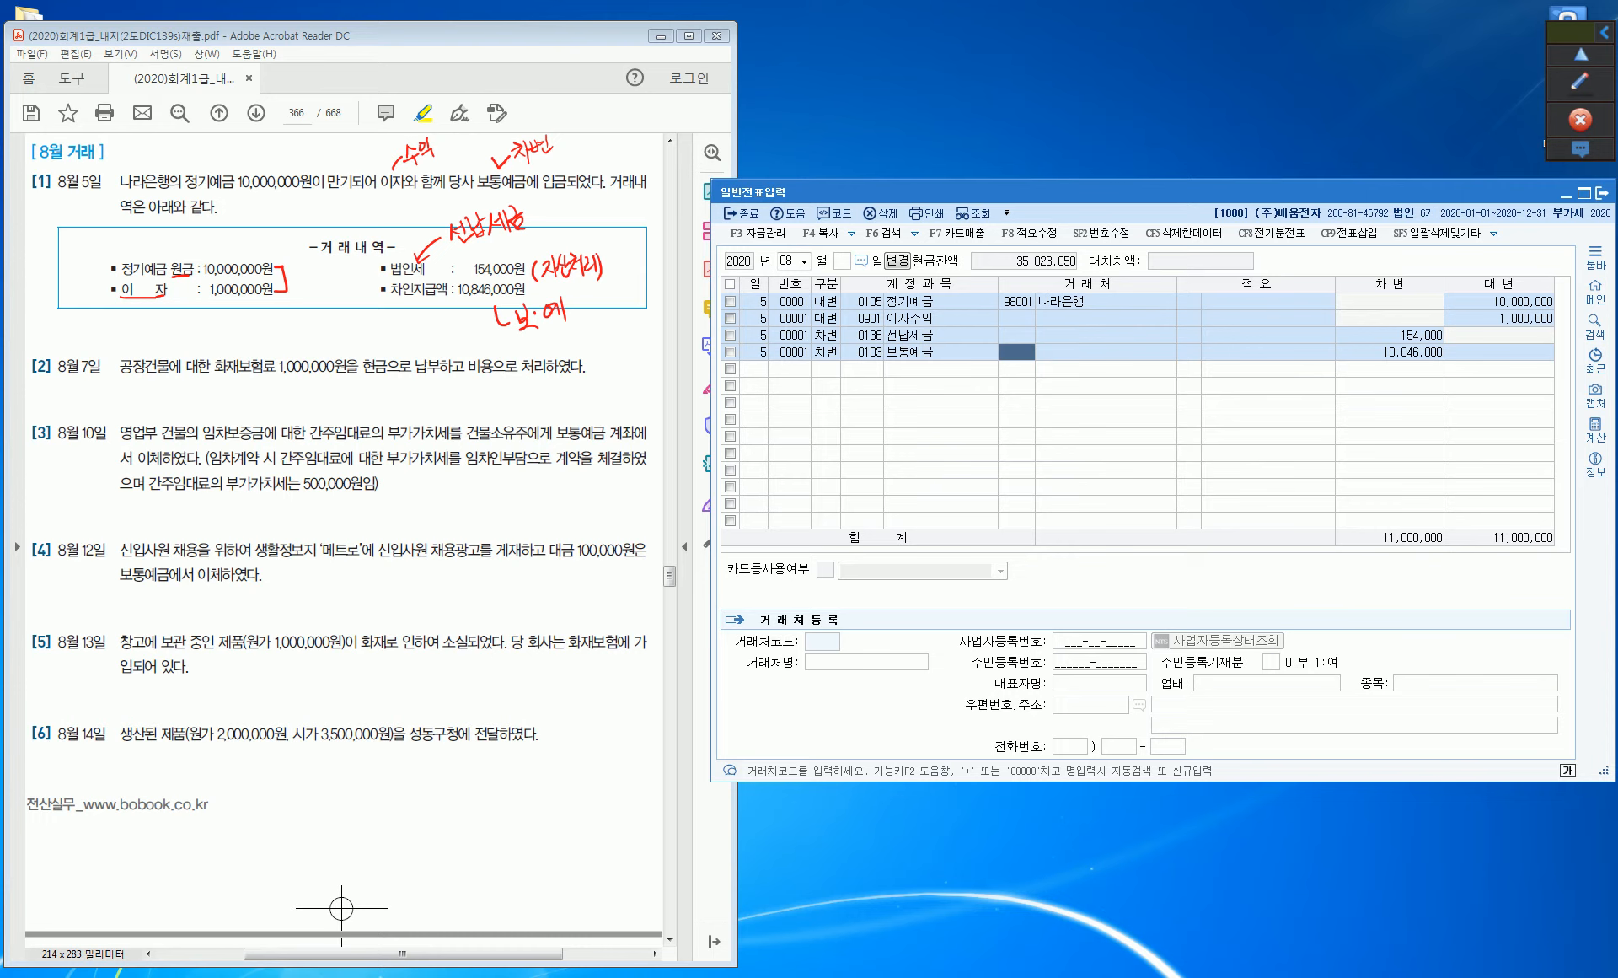
key("Return")
key("Return")
key("Return")
key("Down")
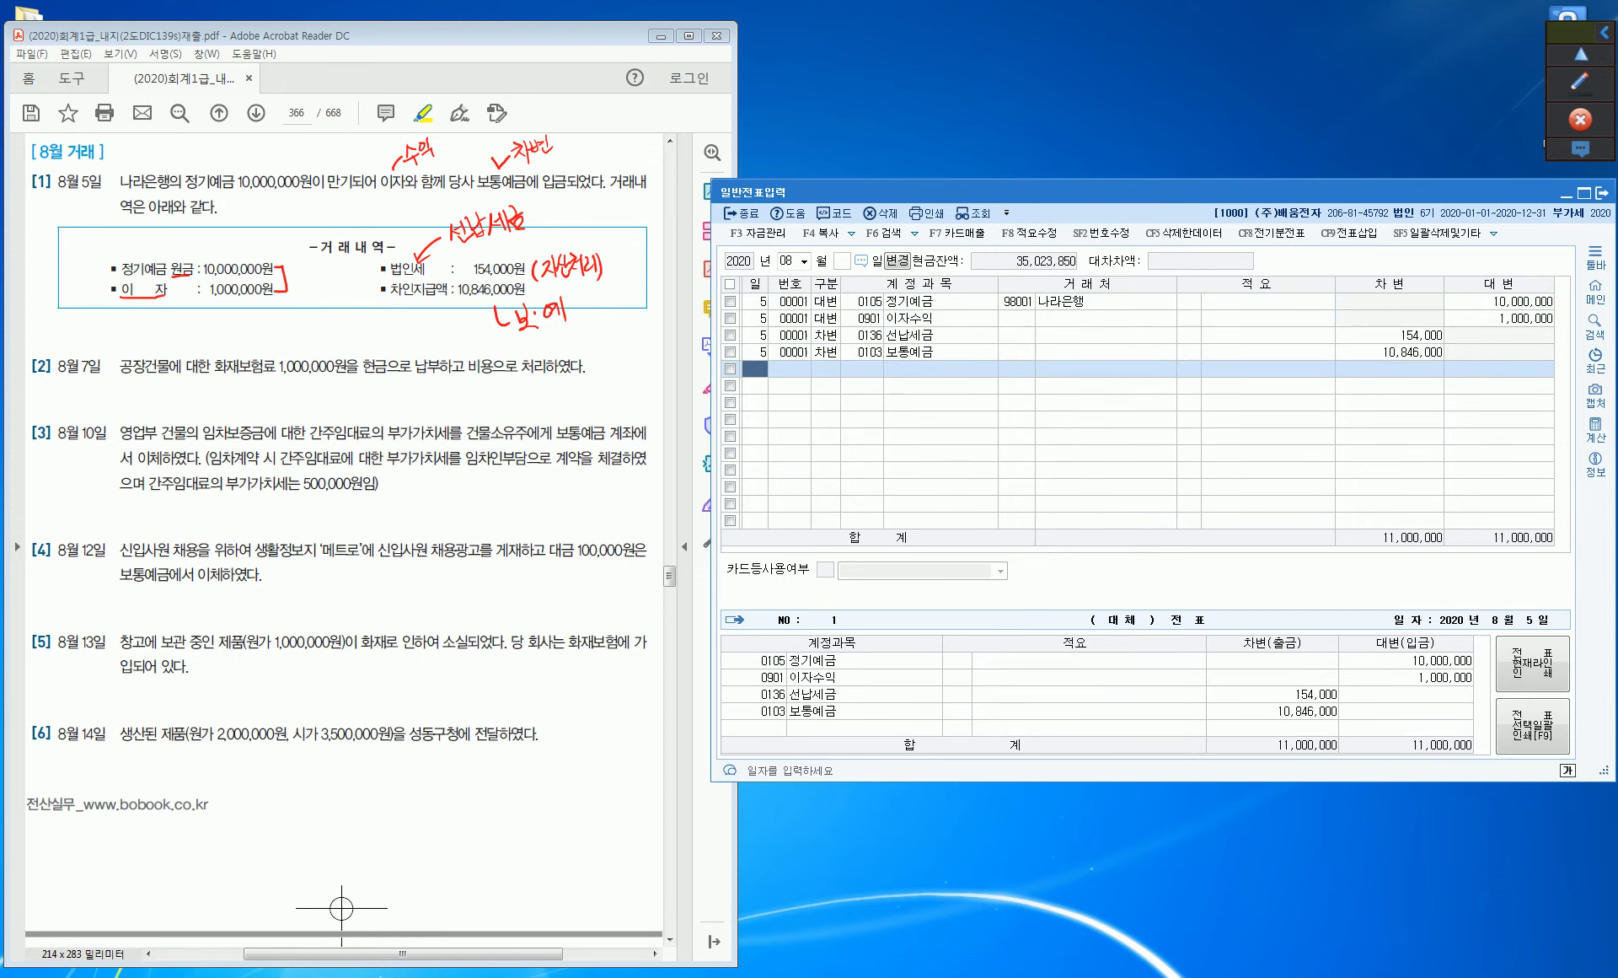
Start a day 7 line and highlight 공장, 보험료, 현금으로 and 비용 in the PDF's August 7 transaction.
type("7")
key("Return")
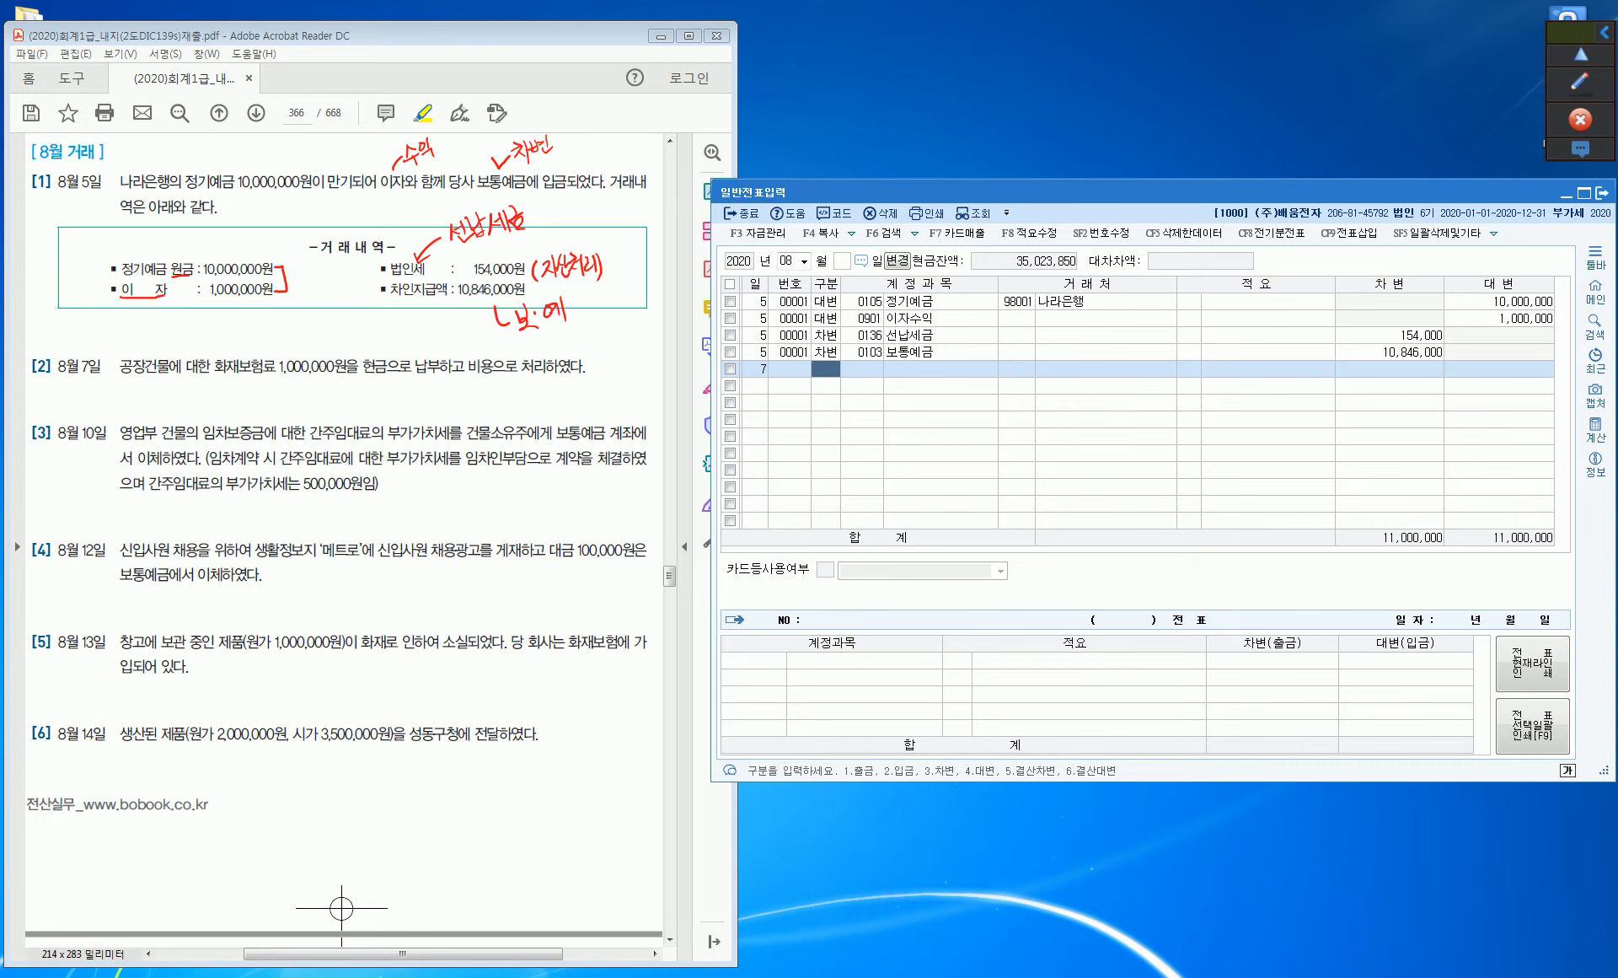
left_click(238, 367)
left_click_drag(238, 366, 494, 367)
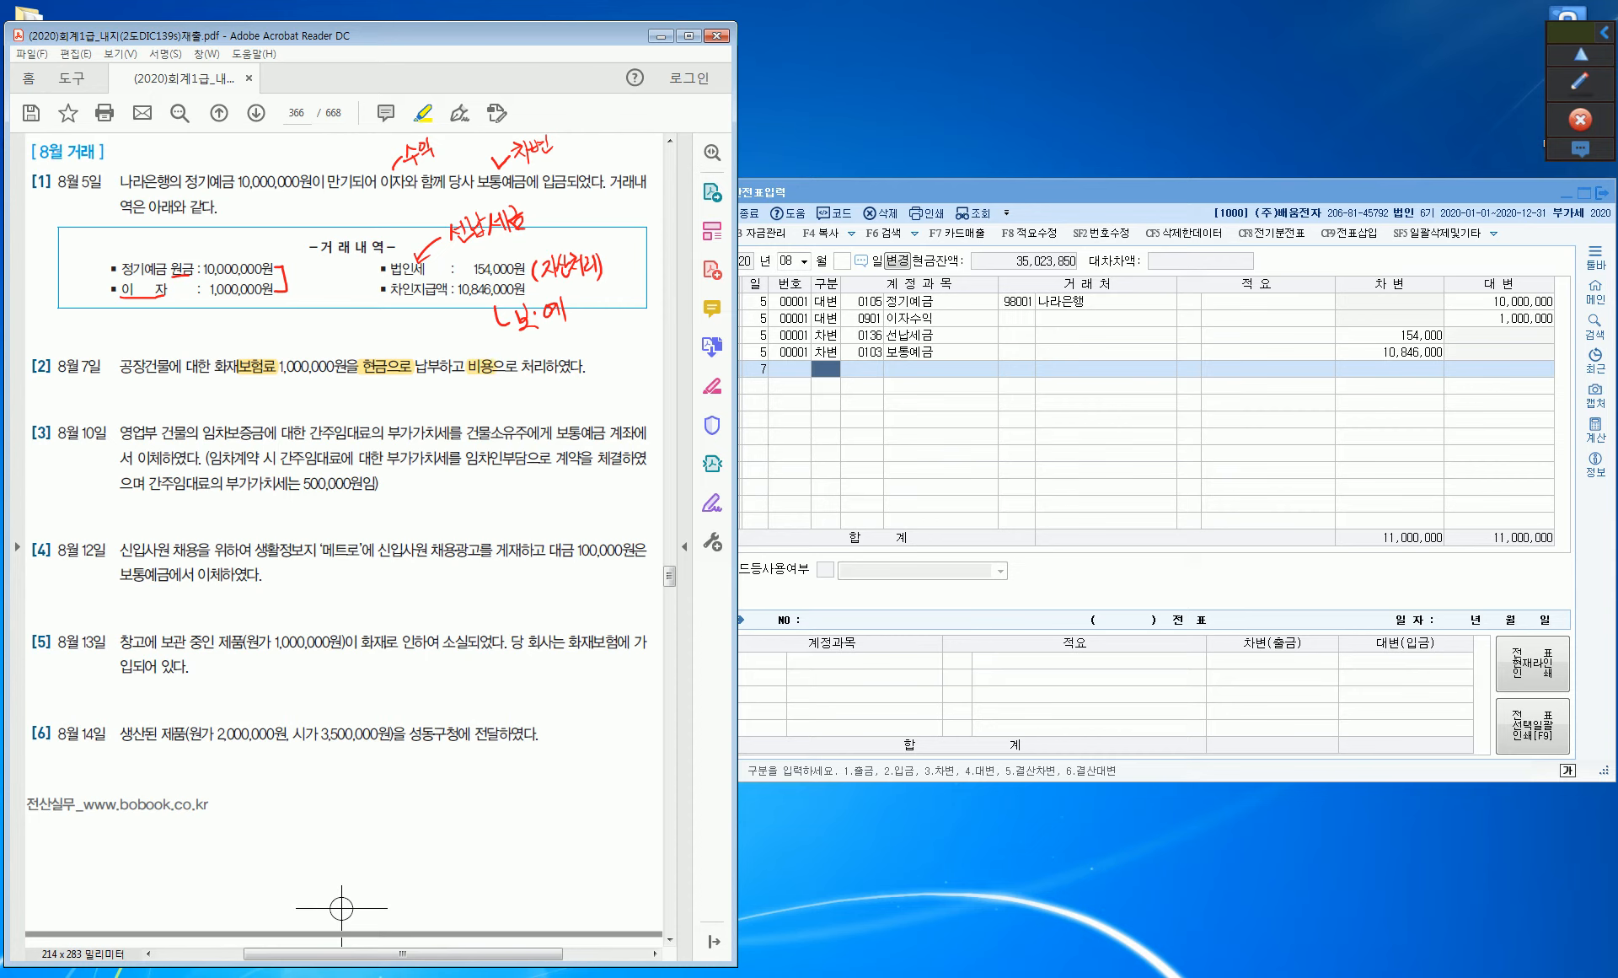
left_click_drag(119, 366, 149, 367)
key("alt+Tab")
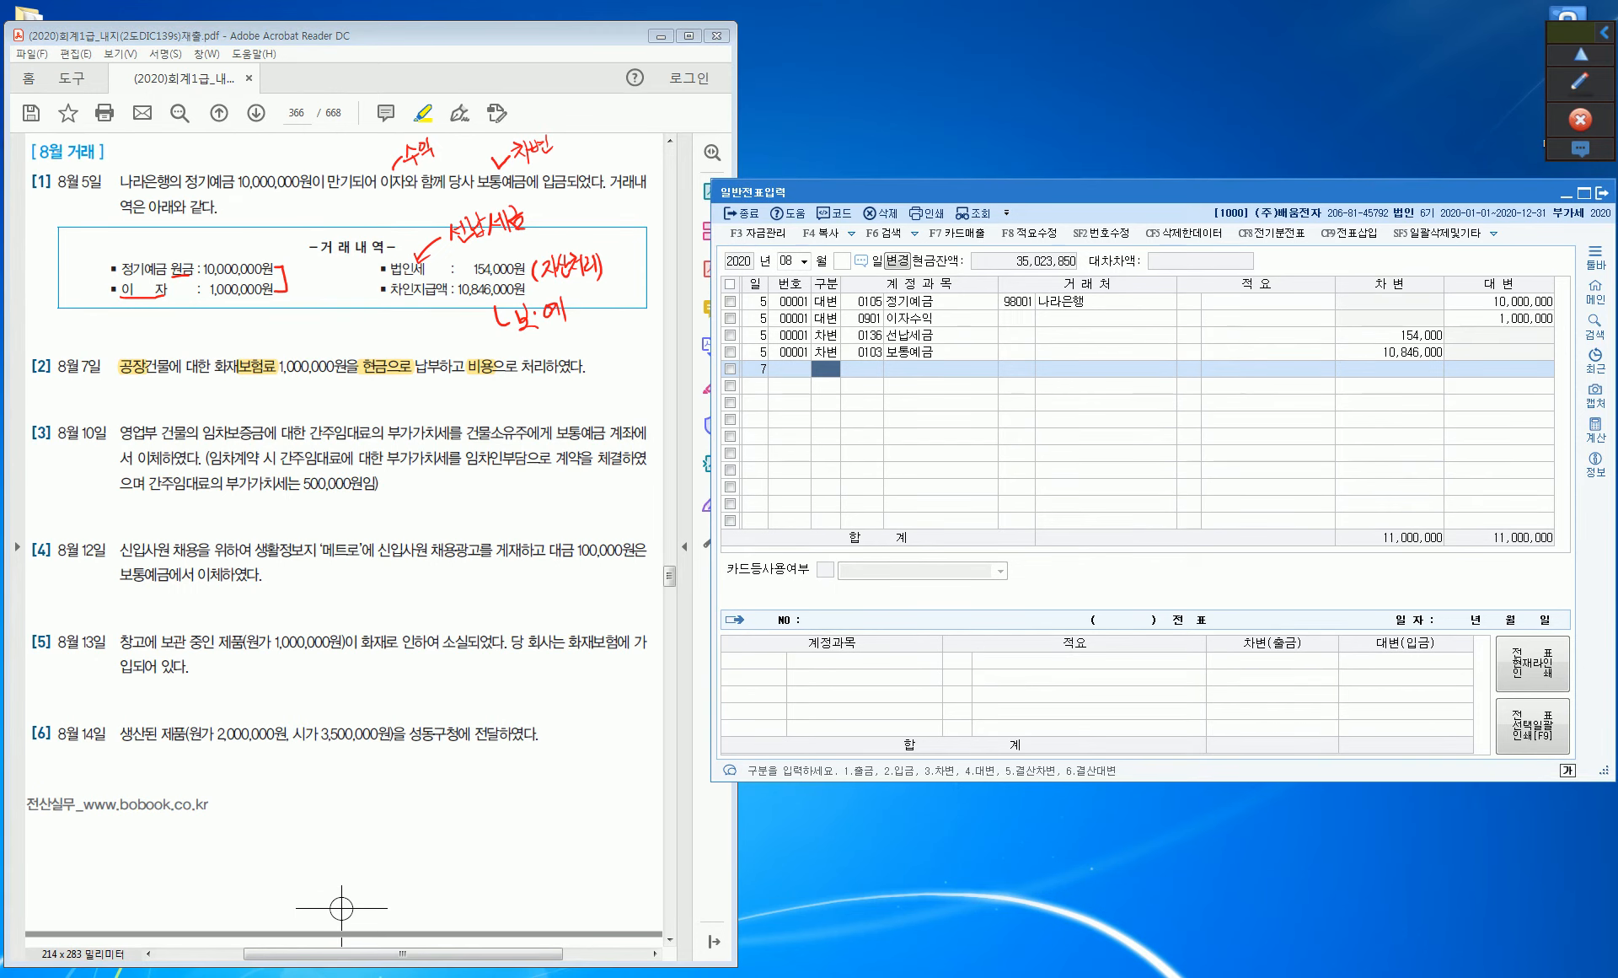
Complete the day 7 line as a cash payment (출금) to 0521 보험료 (제조원가) with no vendor or description and an amount of 1,000,000.
type("1")
key("Return")
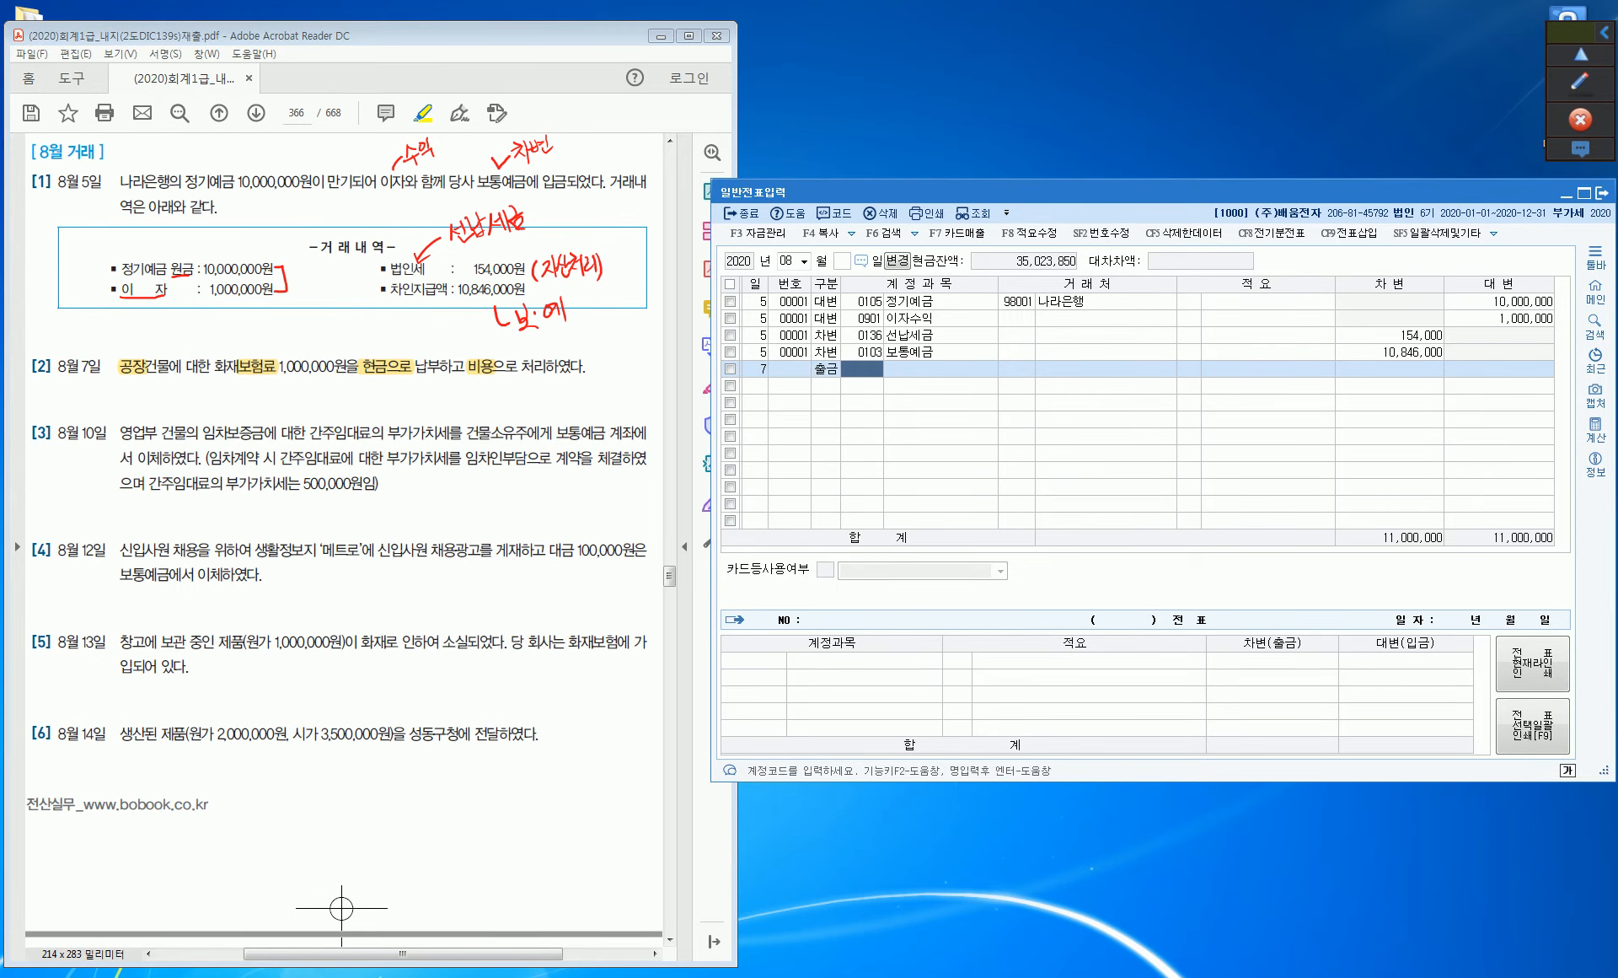
type("보험")
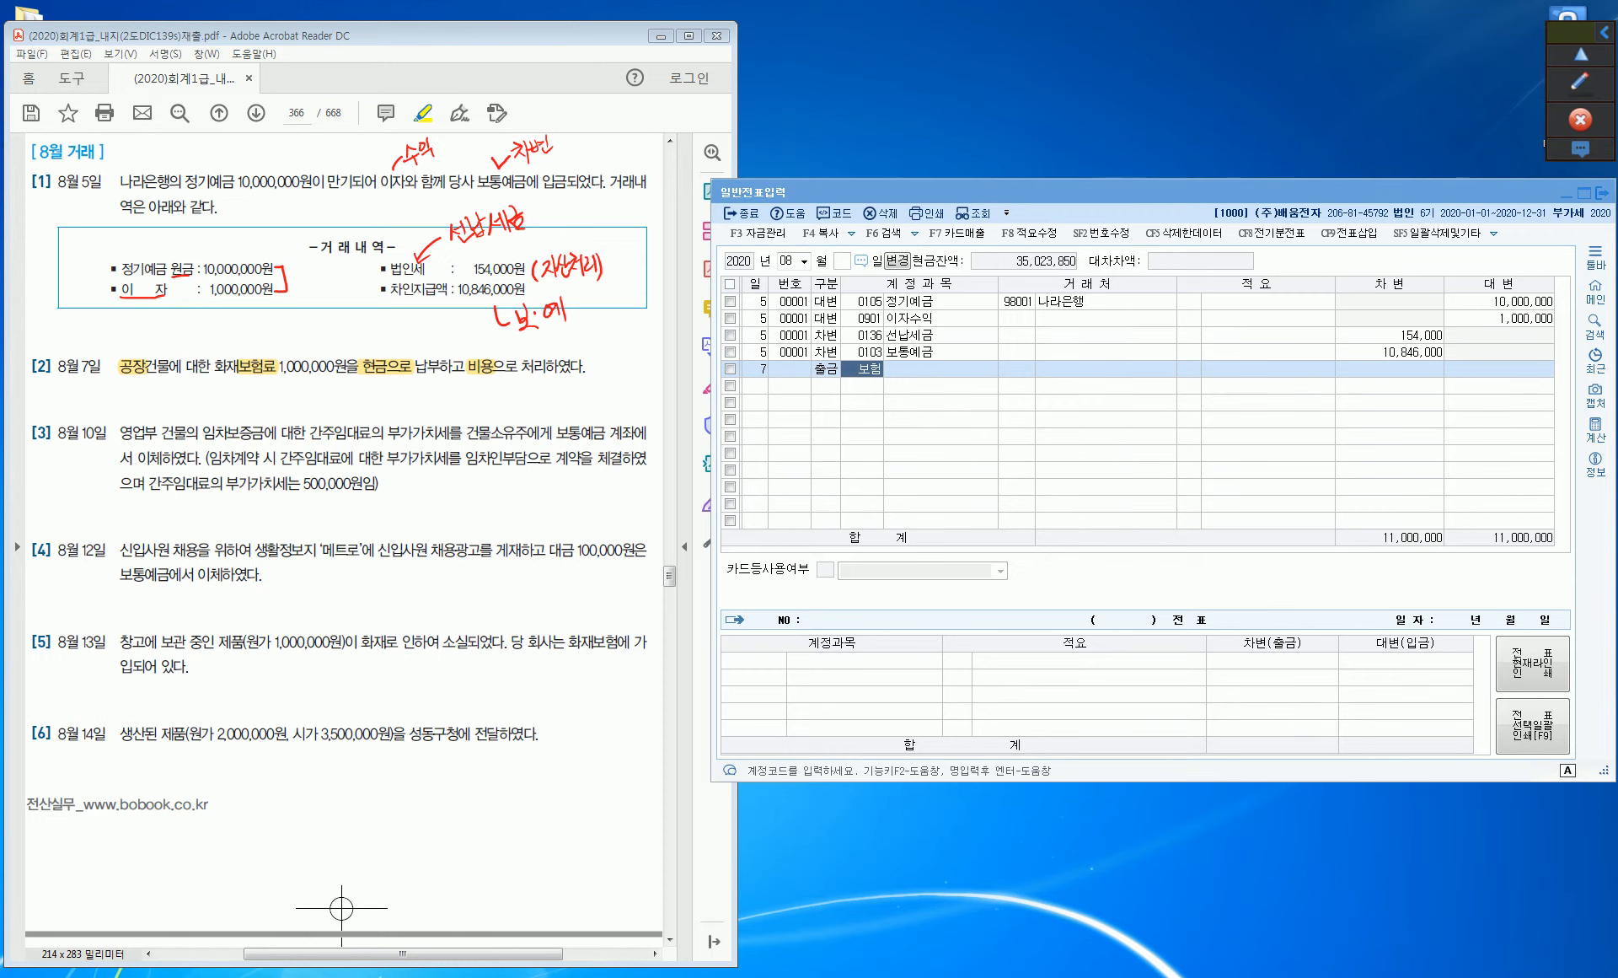
key("Return")
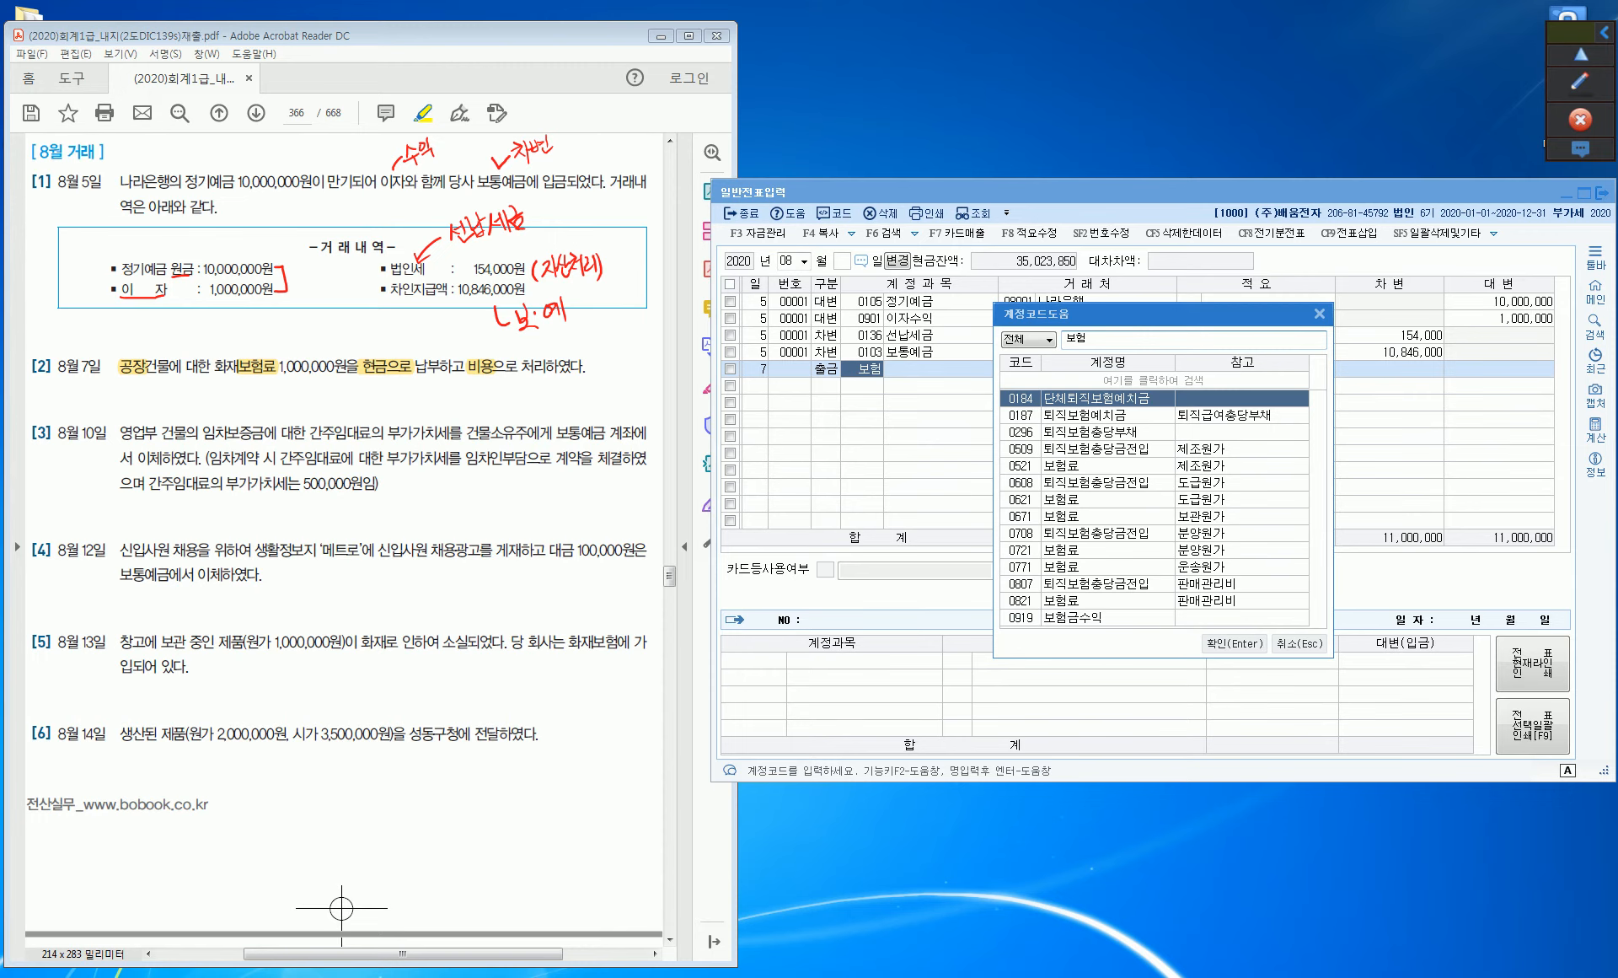
type("료")
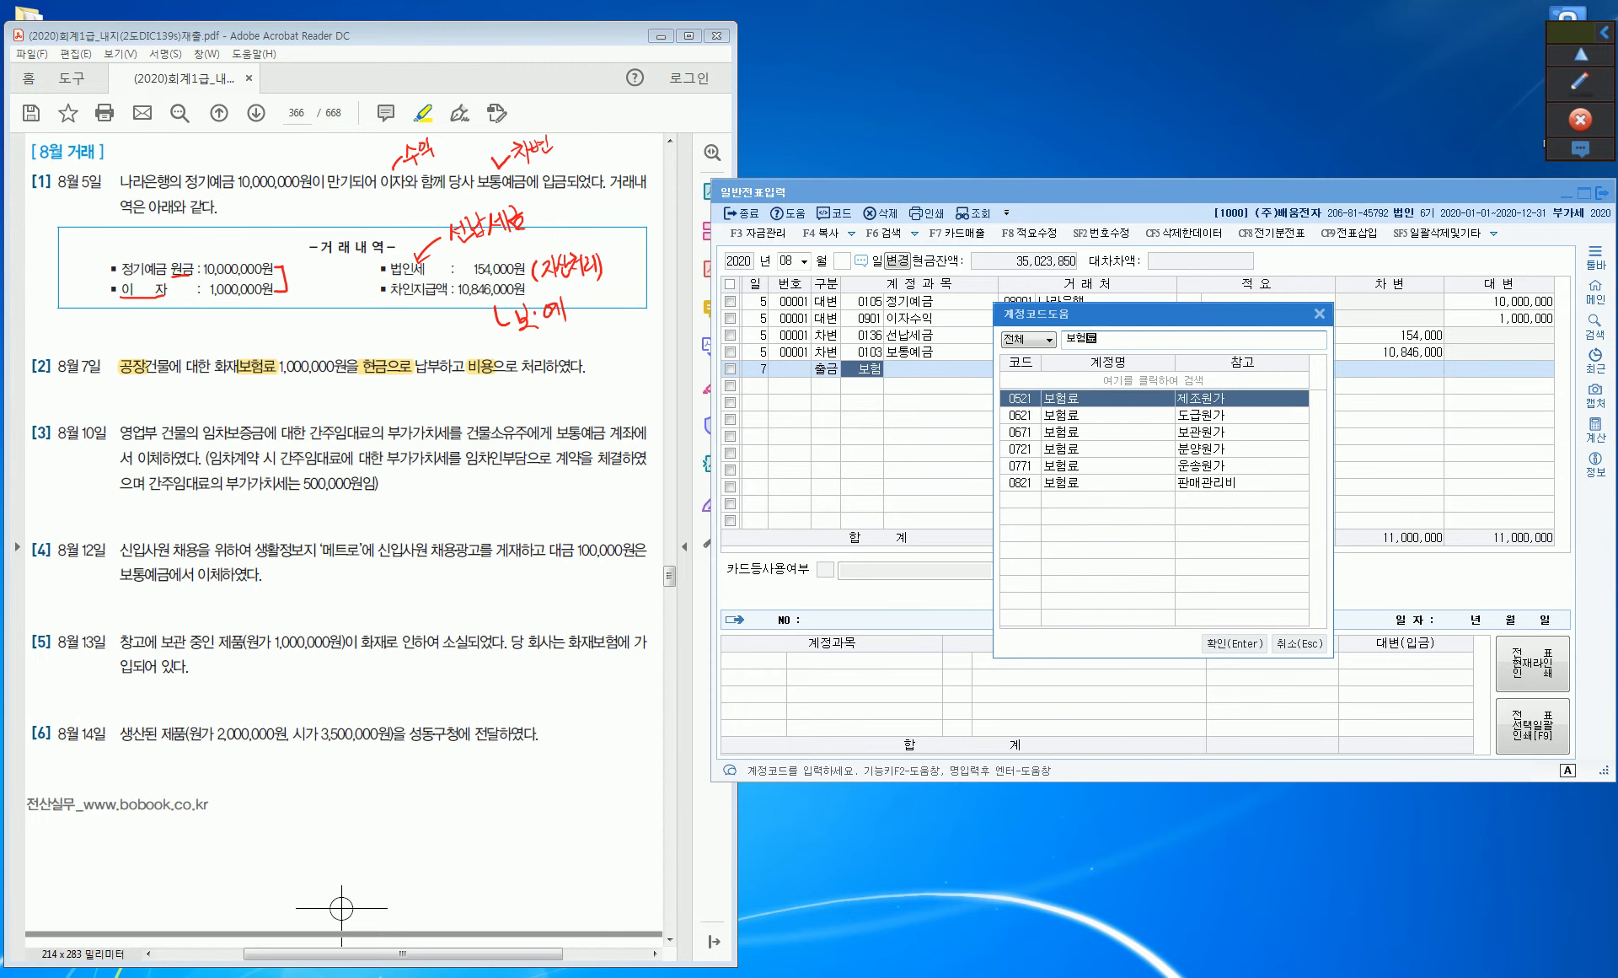
key("Return")
key("Return")
key("Return")
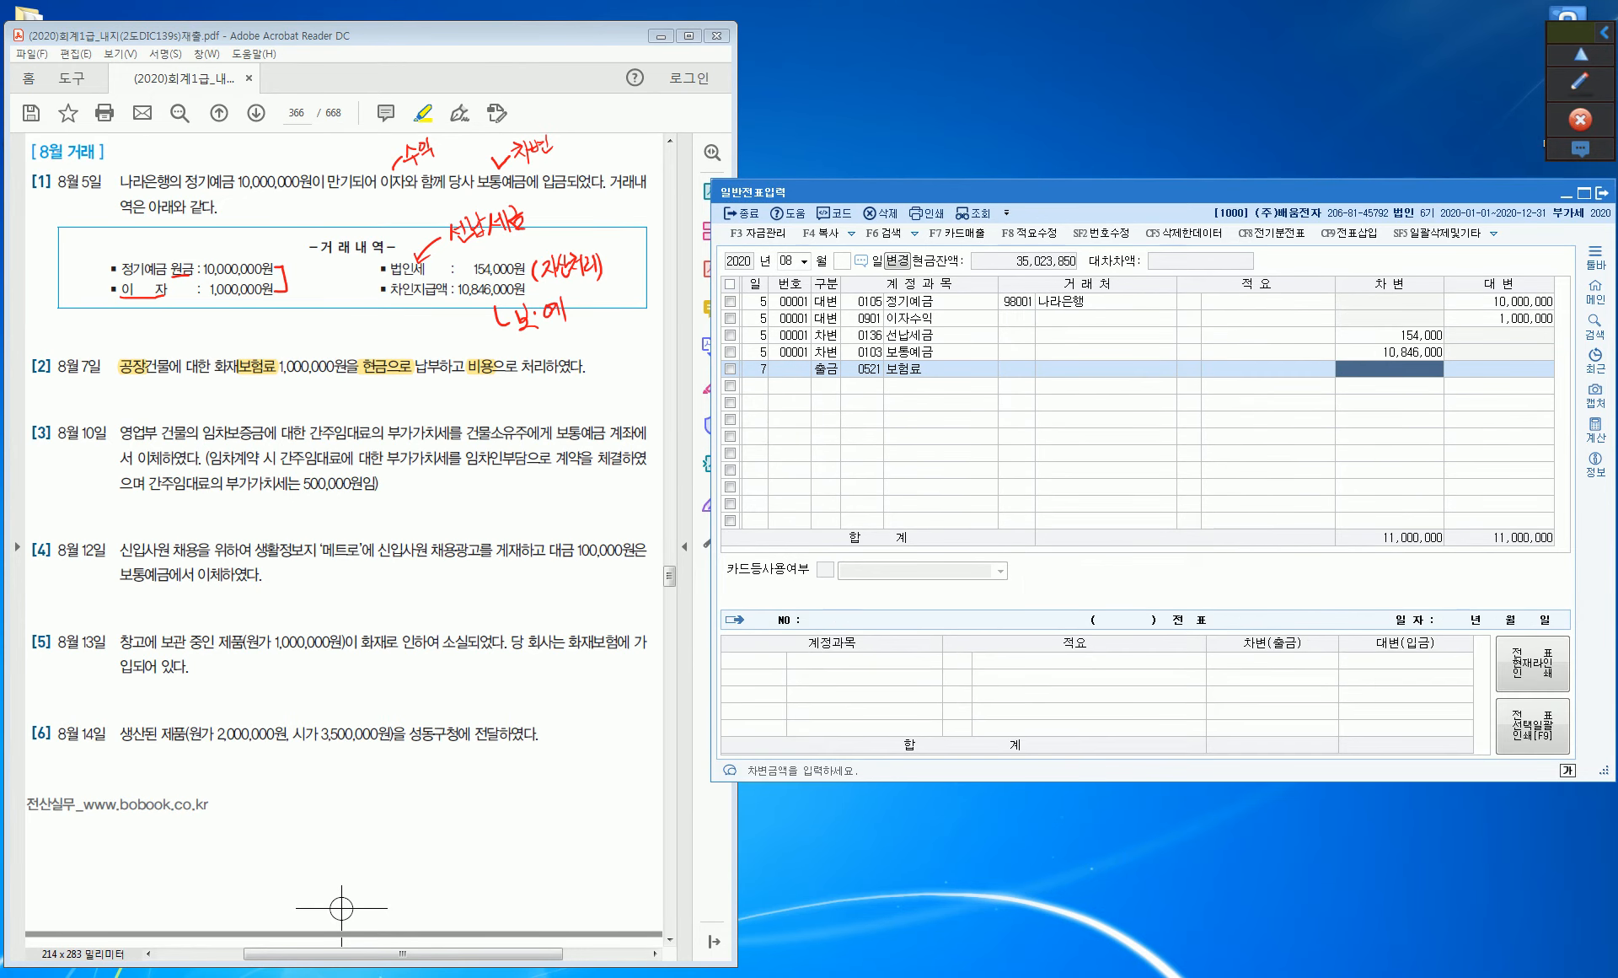
type("1000000")
key("Return")
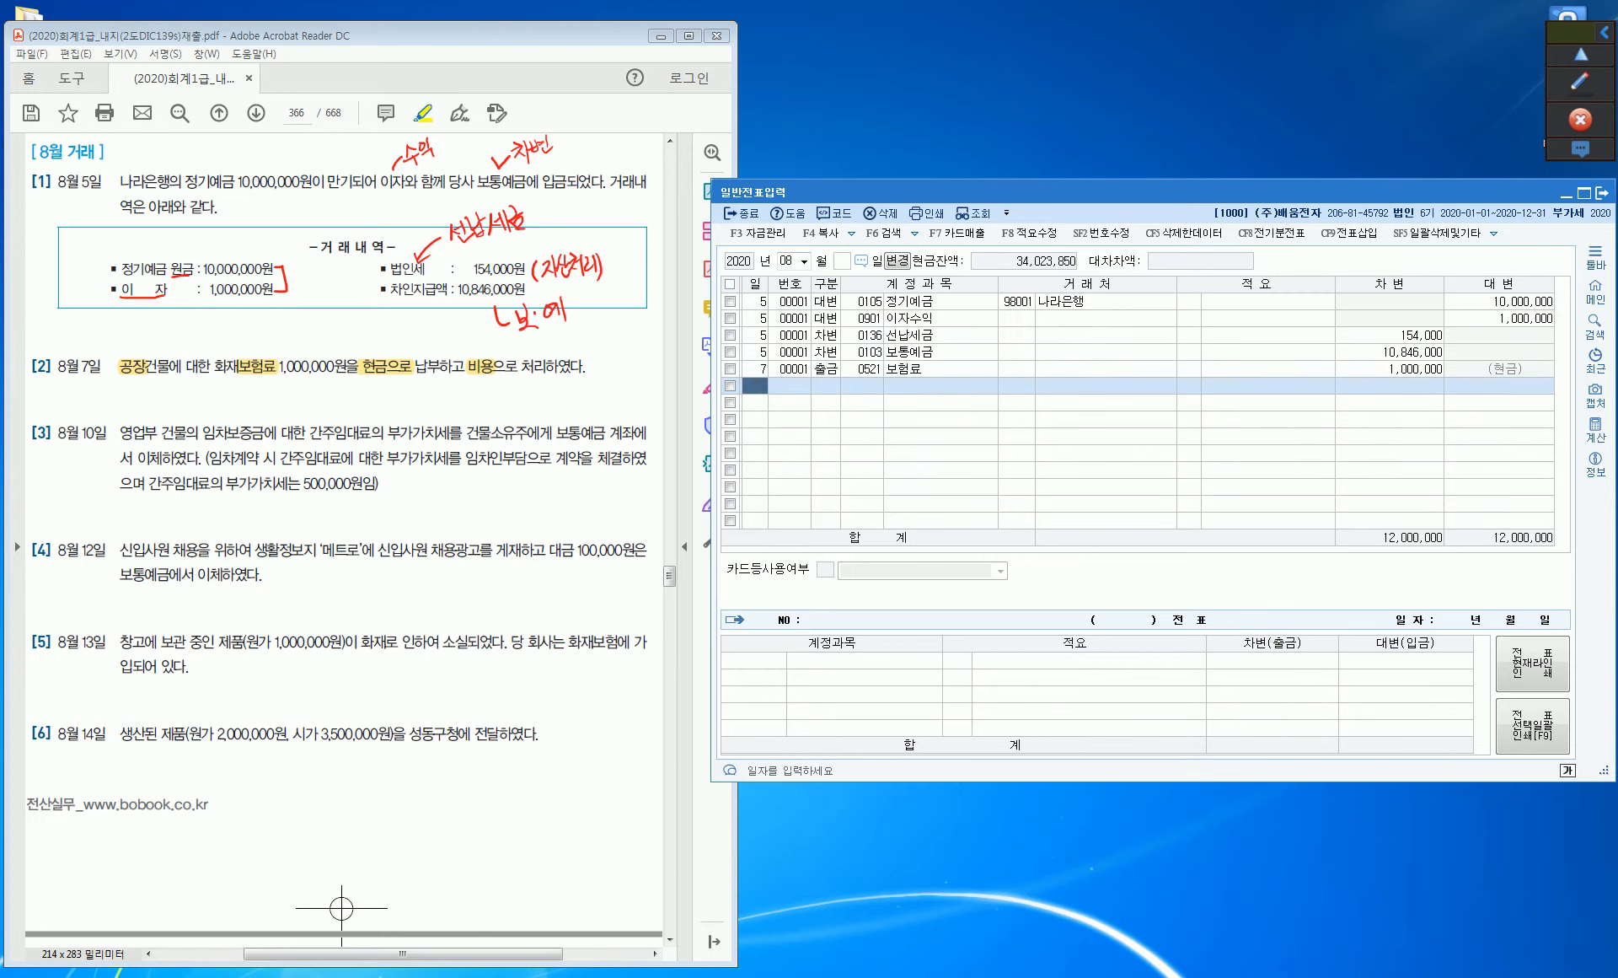
Start a day 10 line, and highlight 보통예금 in the August 10 transaction, annotating it in red as 대변 with an arrow.
type("10")
key("Return")
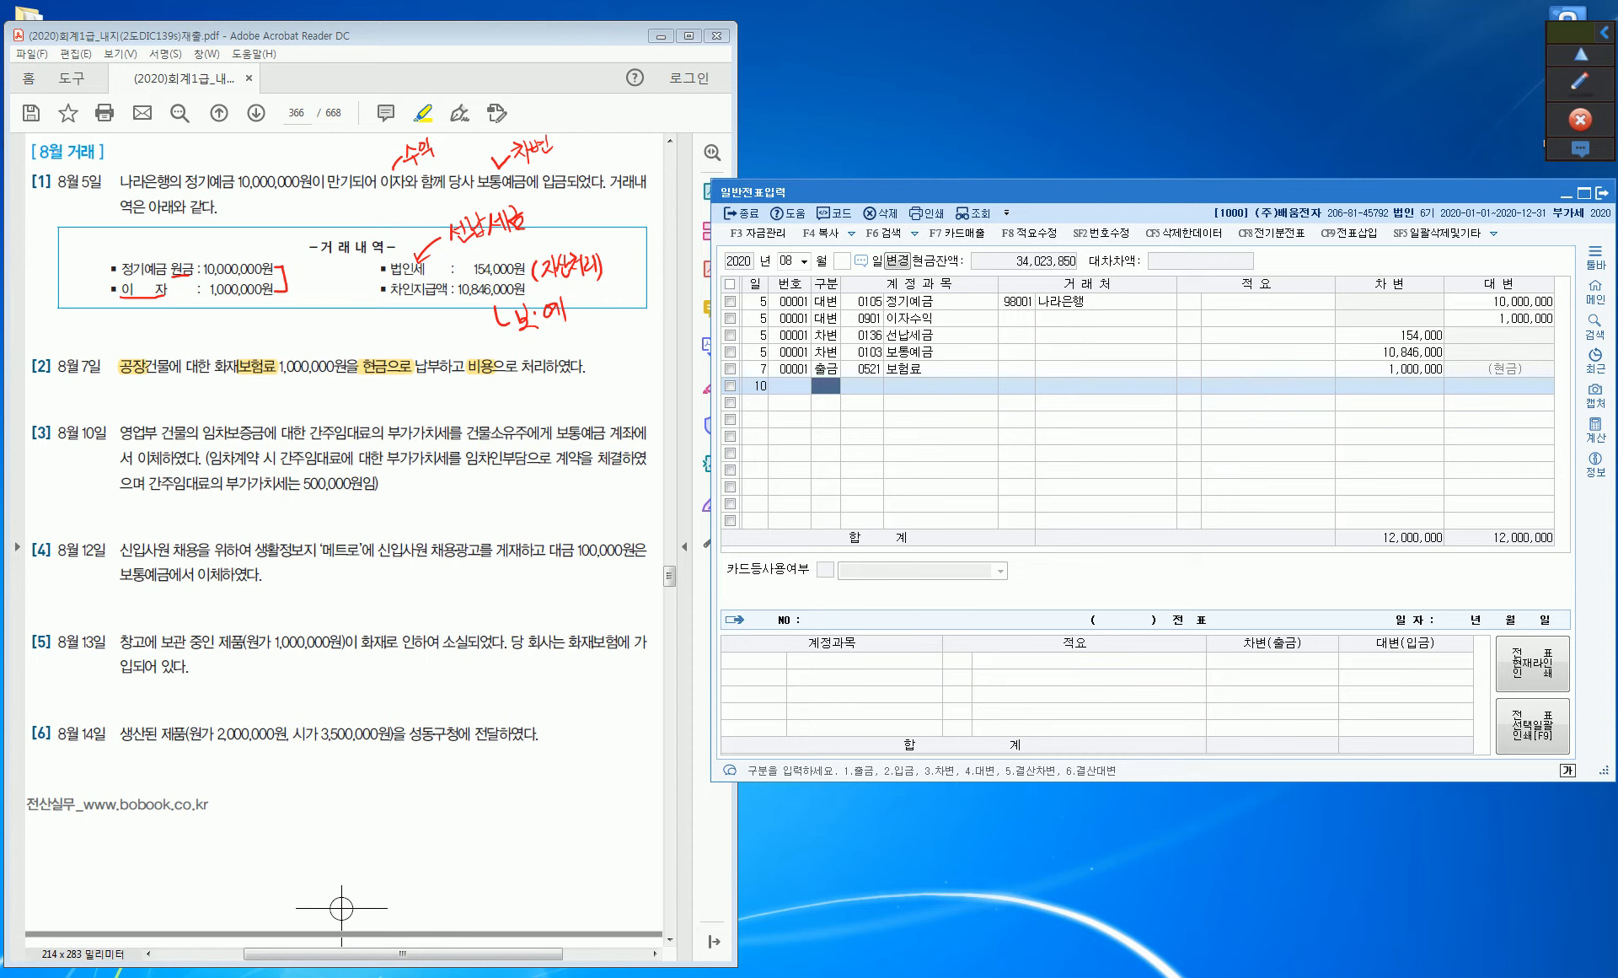
left_click_drag(556, 432, 605, 432)
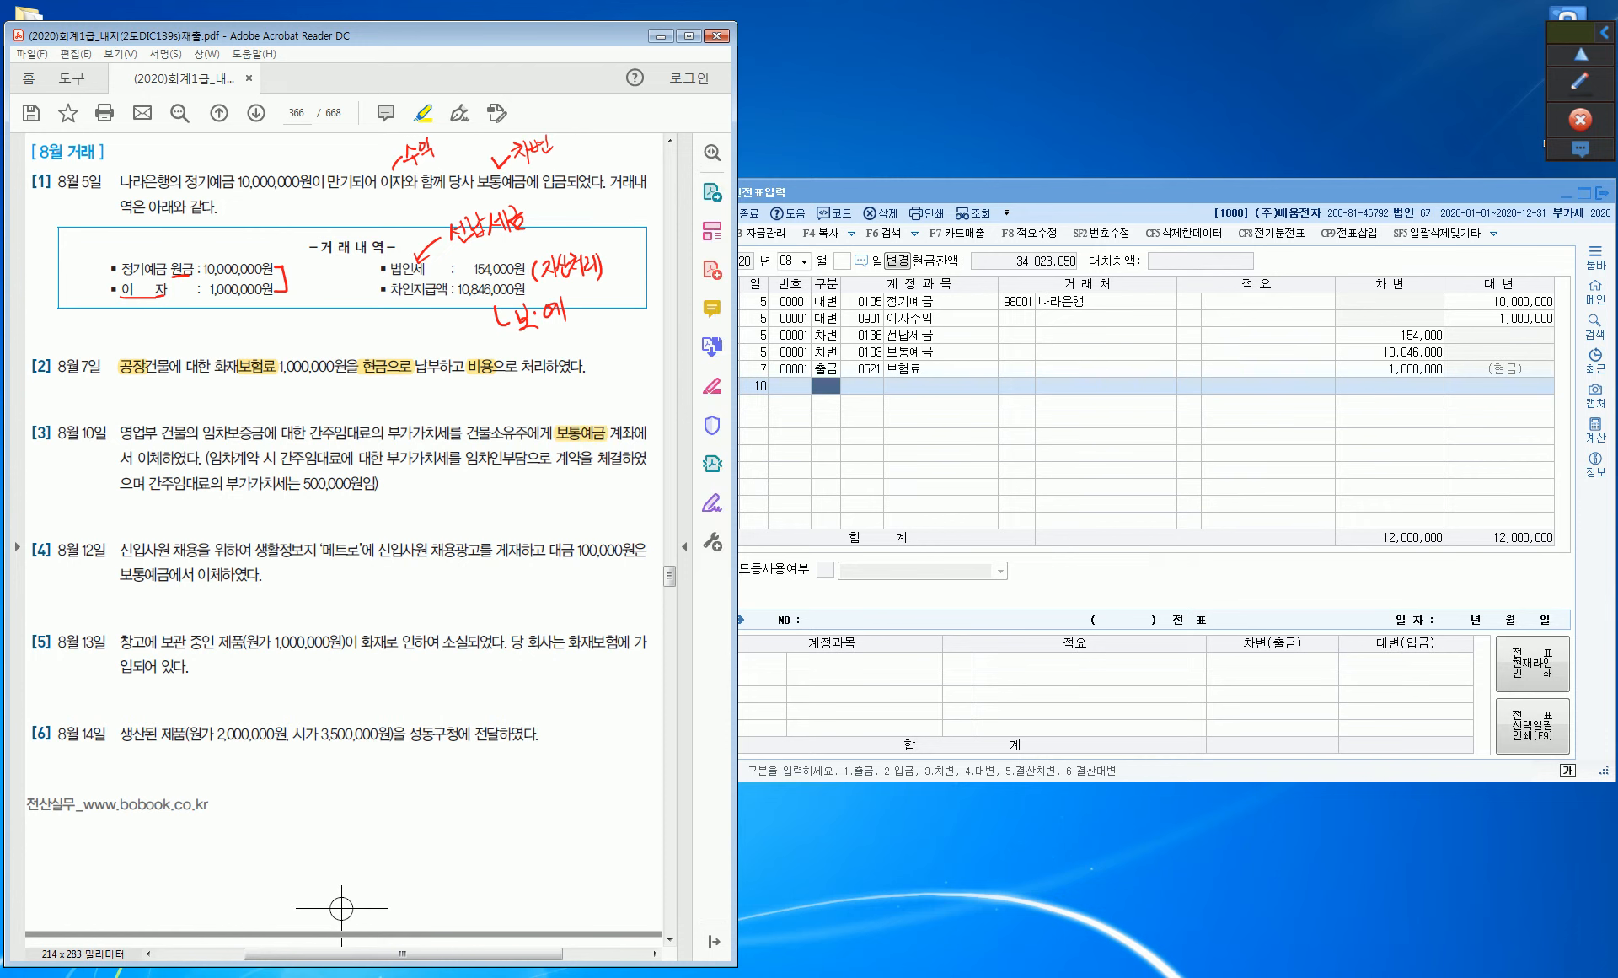
left_click(1580, 84)
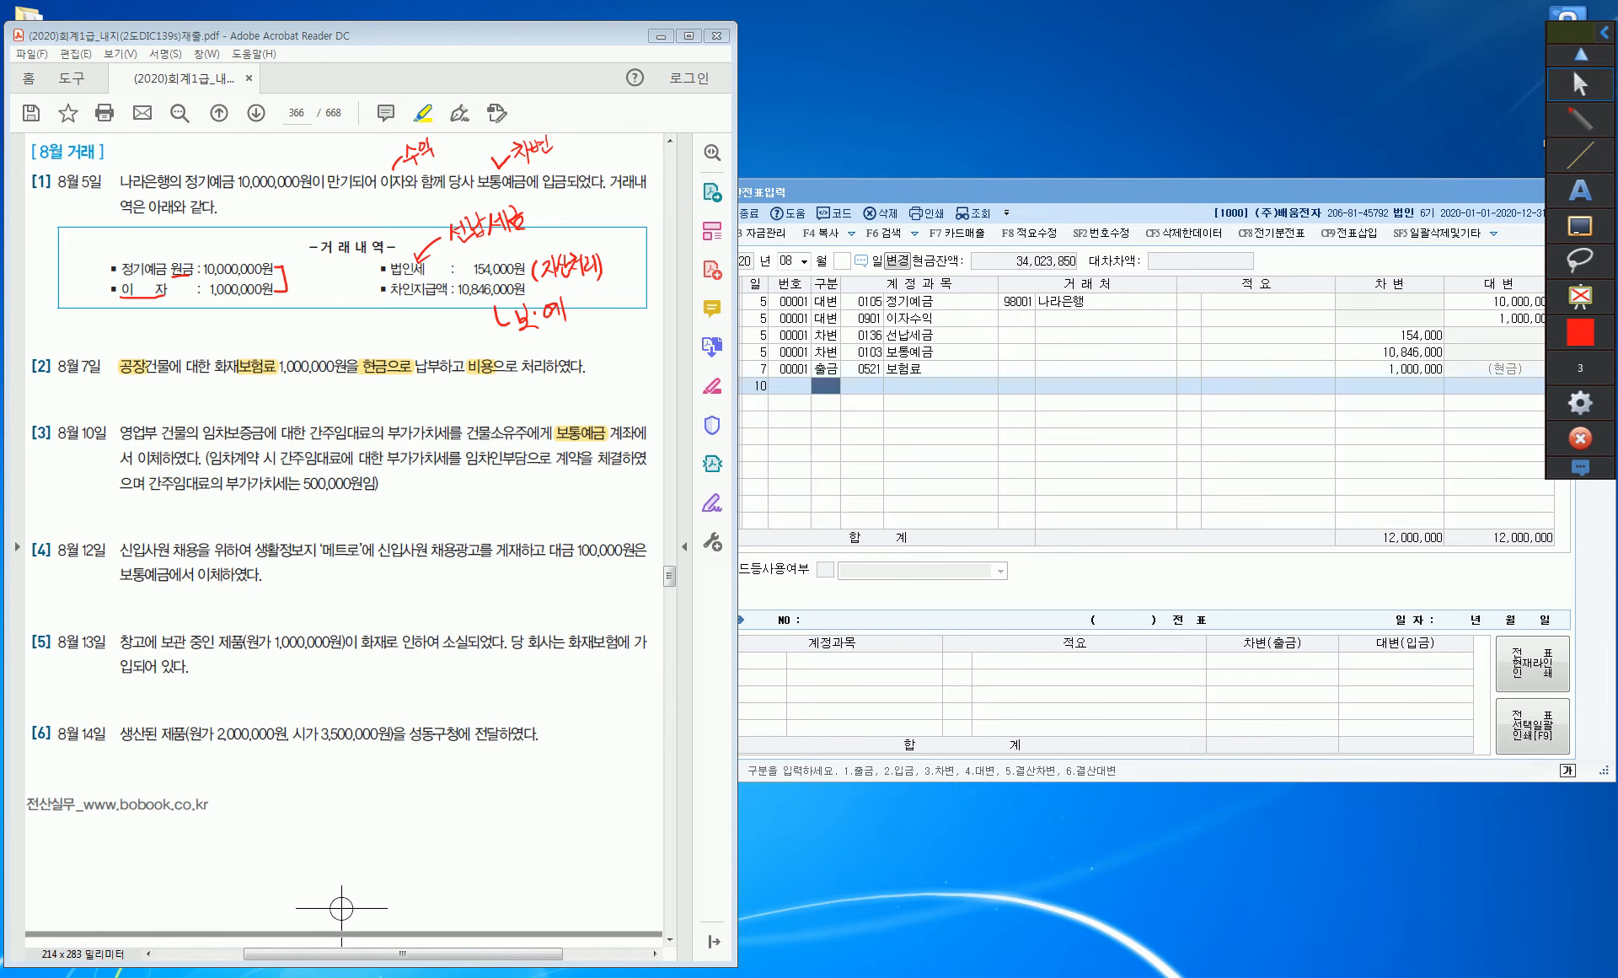
left_click_drag(579, 419, 592, 402)
left_click_drag(610, 386, 614, 401)
mouse_move(618, 383)
left_mouse_down()
mouse_move(614, 396)
mouse_move(633, 386)
left_mouse_up()
Handwrite 부담자의 "세금과공과" and 비용 above the August 10 transaction, with a bracket arrow pointing to 부가가치세.
mouse_move(343, 419)
left_mouse_down()
mouse_move(345, 402)
mouse_move(414, 400)
mouse_move(422, 414)
left_mouse_up()
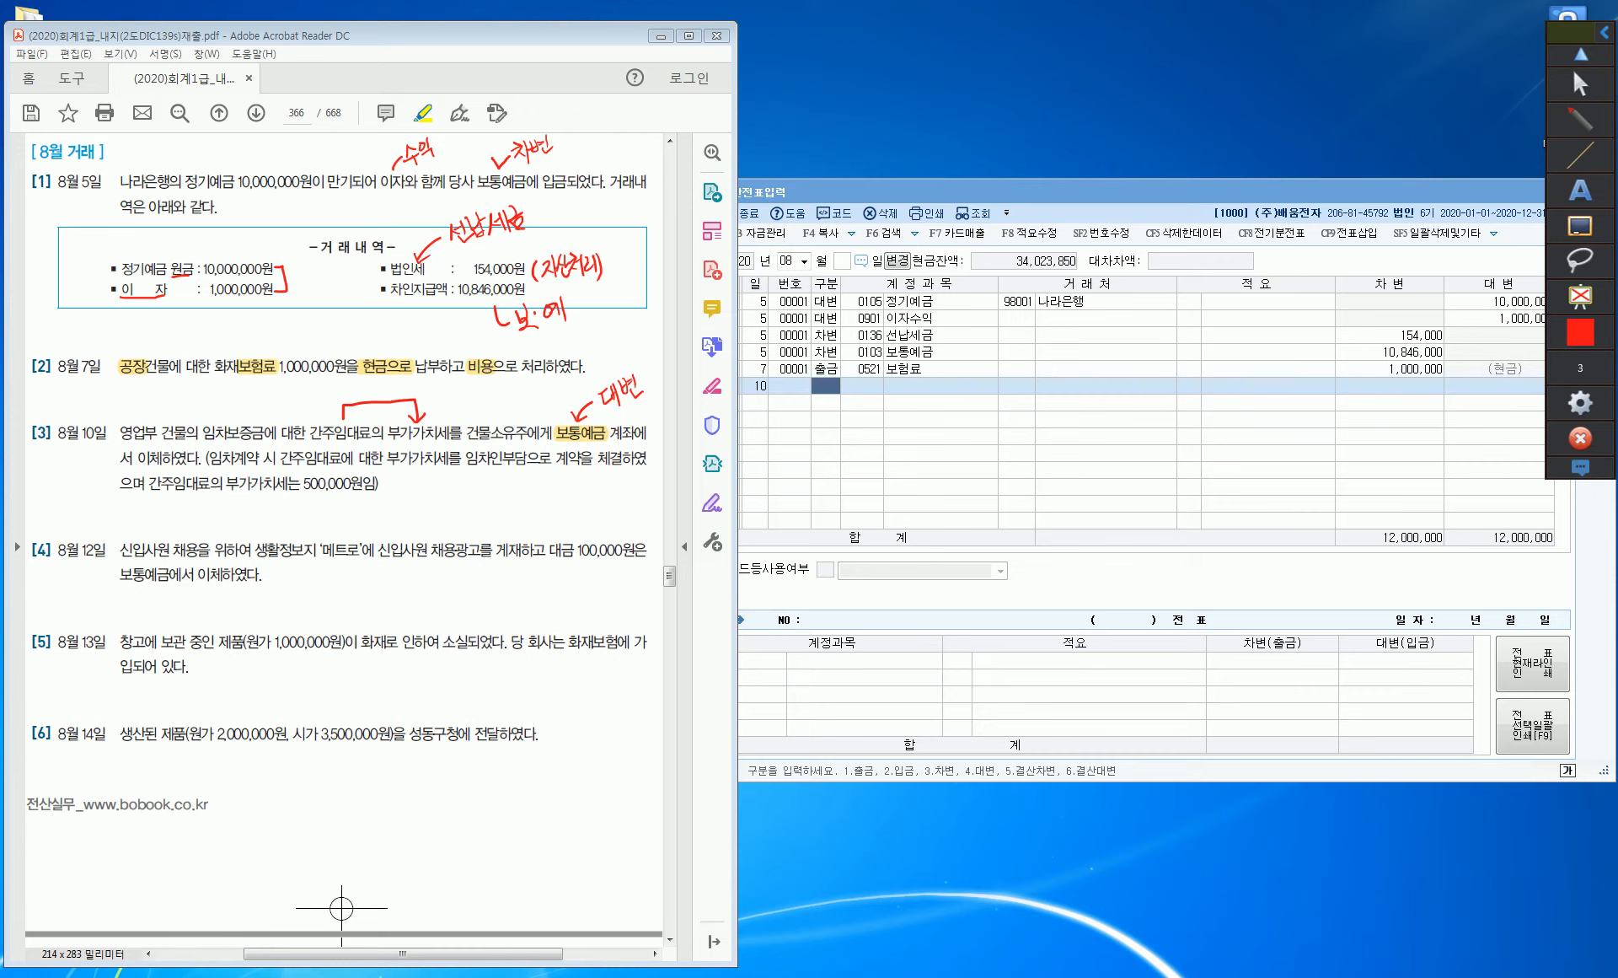
left_click_drag(117, 383, 129, 399)
left_click_drag(119, 394, 131, 405)
left_click_drag(123, 405, 183, 406)
mouse_move(173, 408)
left_mouse_down()
mouse_move(193, 419)
mouse_move(232, 400)
left_mouse_up()
left_click_drag(235, 390, 235, 410)
mouse_move(241, 389)
left_mouse_down()
mouse_move(241, 409)
mouse_move(263, 405)
left_mouse_up()
left_click_drag(251, 408, 276, 408)
left_click_drag(279, 391, 285, 423)
mouse_move(289, 389)
left_mouse_down()
mouse_move(301, 422)
mouse_move(318, 419)
left_mouse_up()
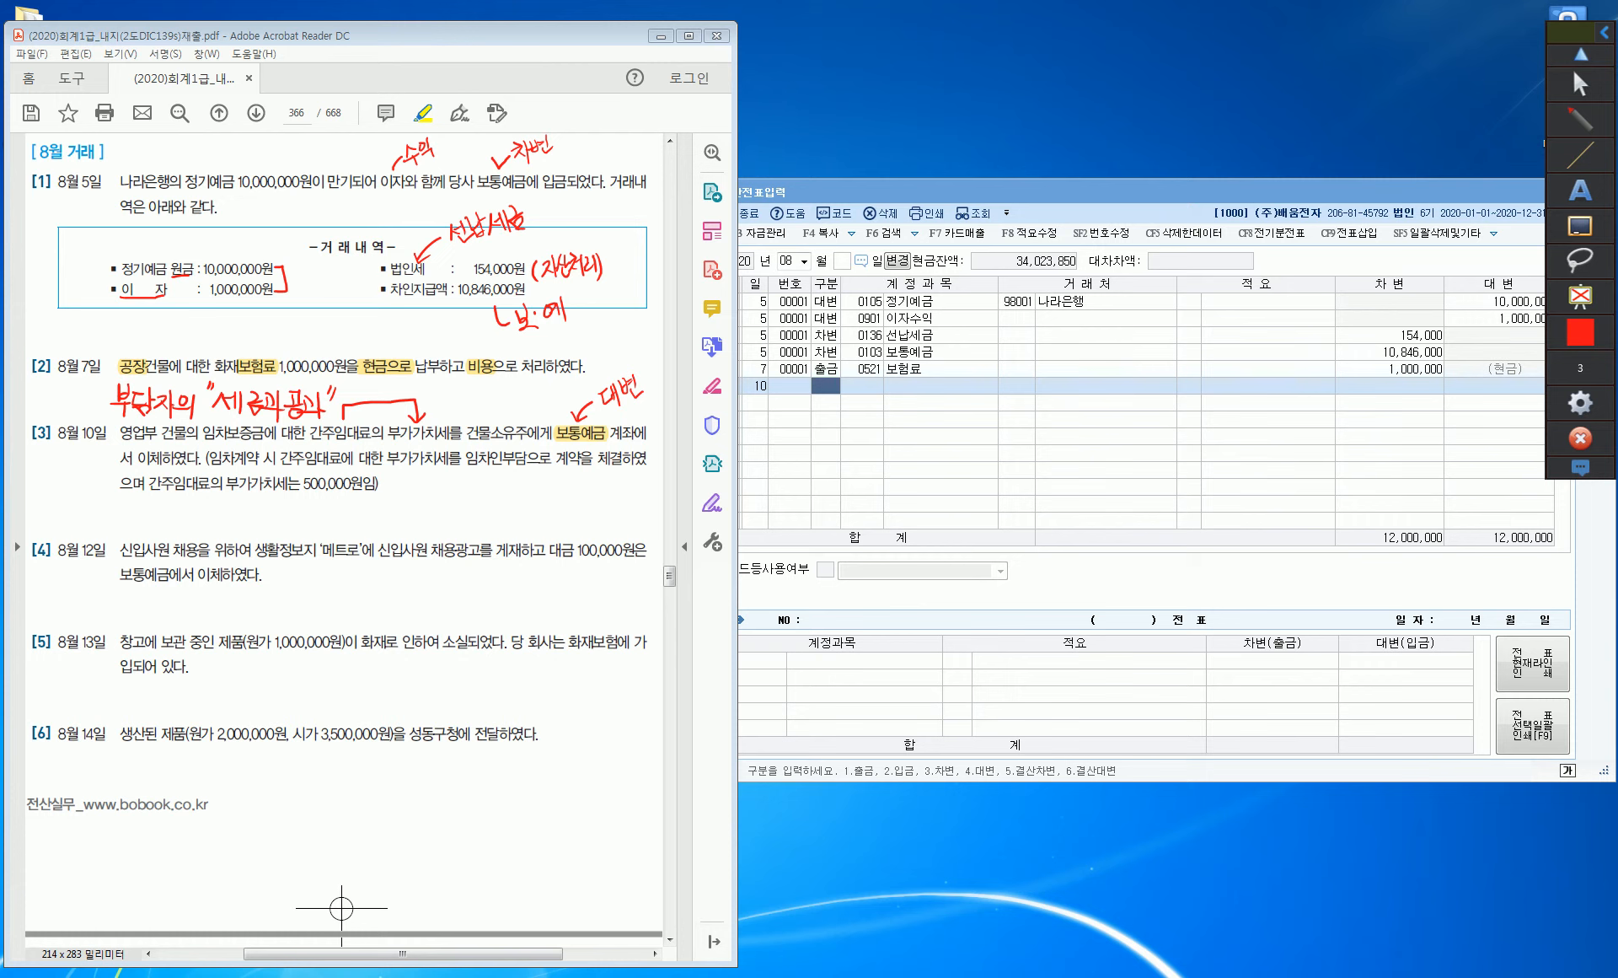
mouse_move(376, 376)
left_mouse_down()
mouse_move(387, 398)
mouse_move(402, 390)
left_mouse_up()
Underline 간주임대료의 부가가치세, 임차인부담 and 500,000원 in the August 10 transaction, linking the amount to 보통예금 with an arrow.
left_click_drag(311, 445, 453, 443)
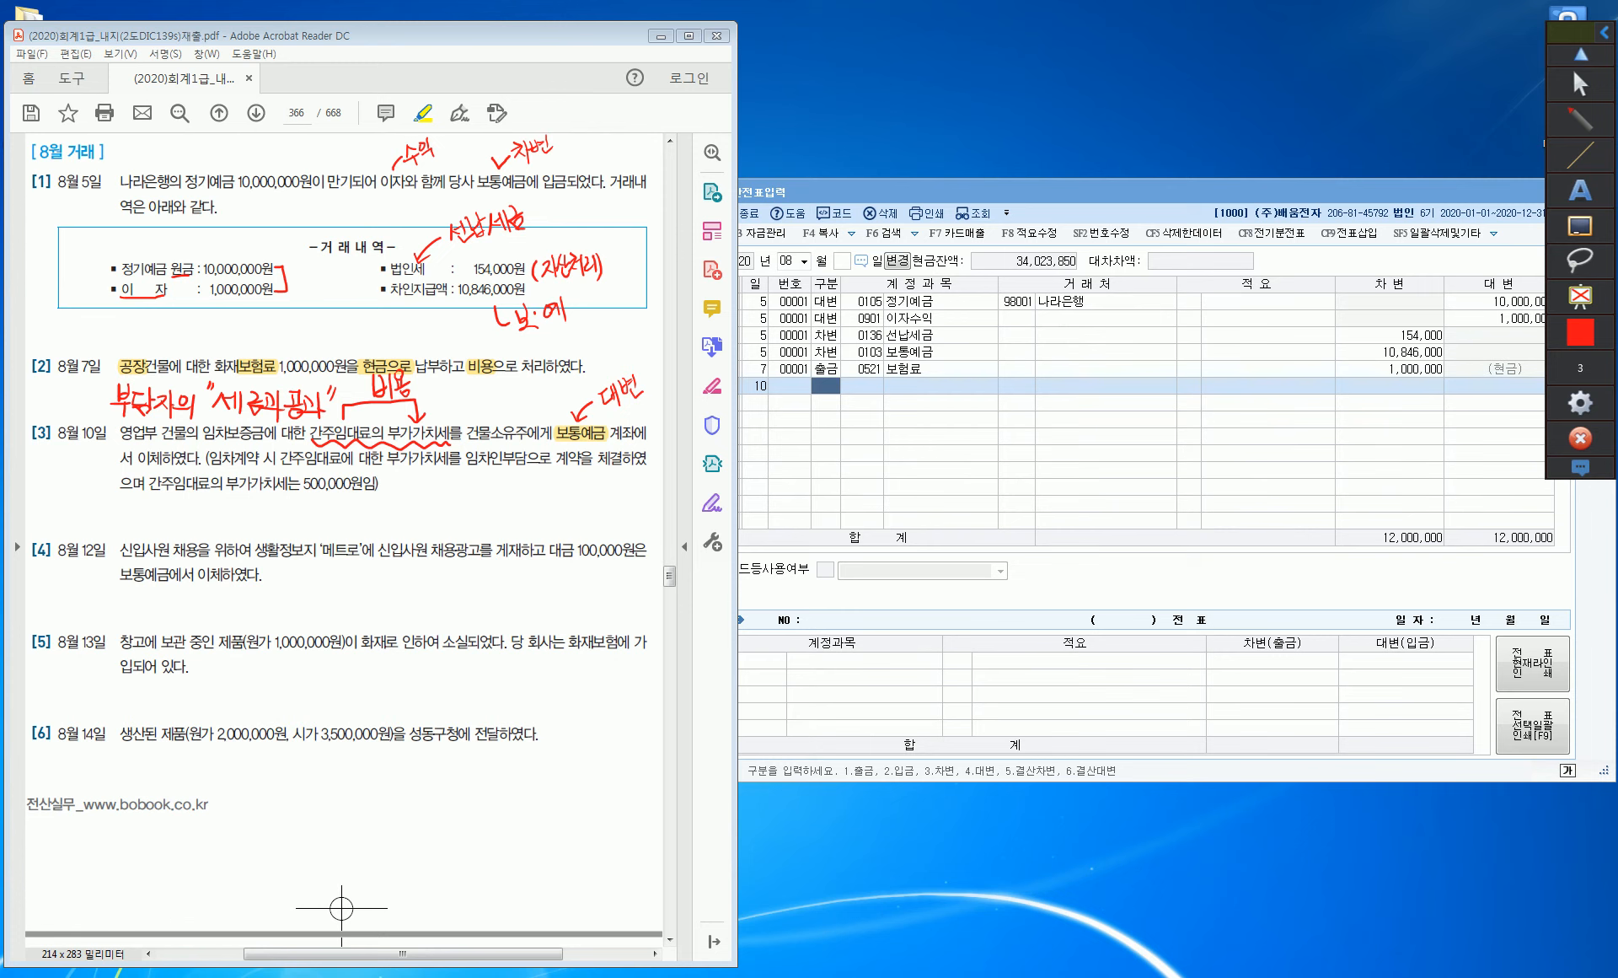
left_click_drag(464, 468, 526, 473)
mouse_move(302, 495)
left_mouse_down()
mouse_move(364, 499)
mouse_move(511, 467)
mouse_move(550, 441)
left_mouse_up()
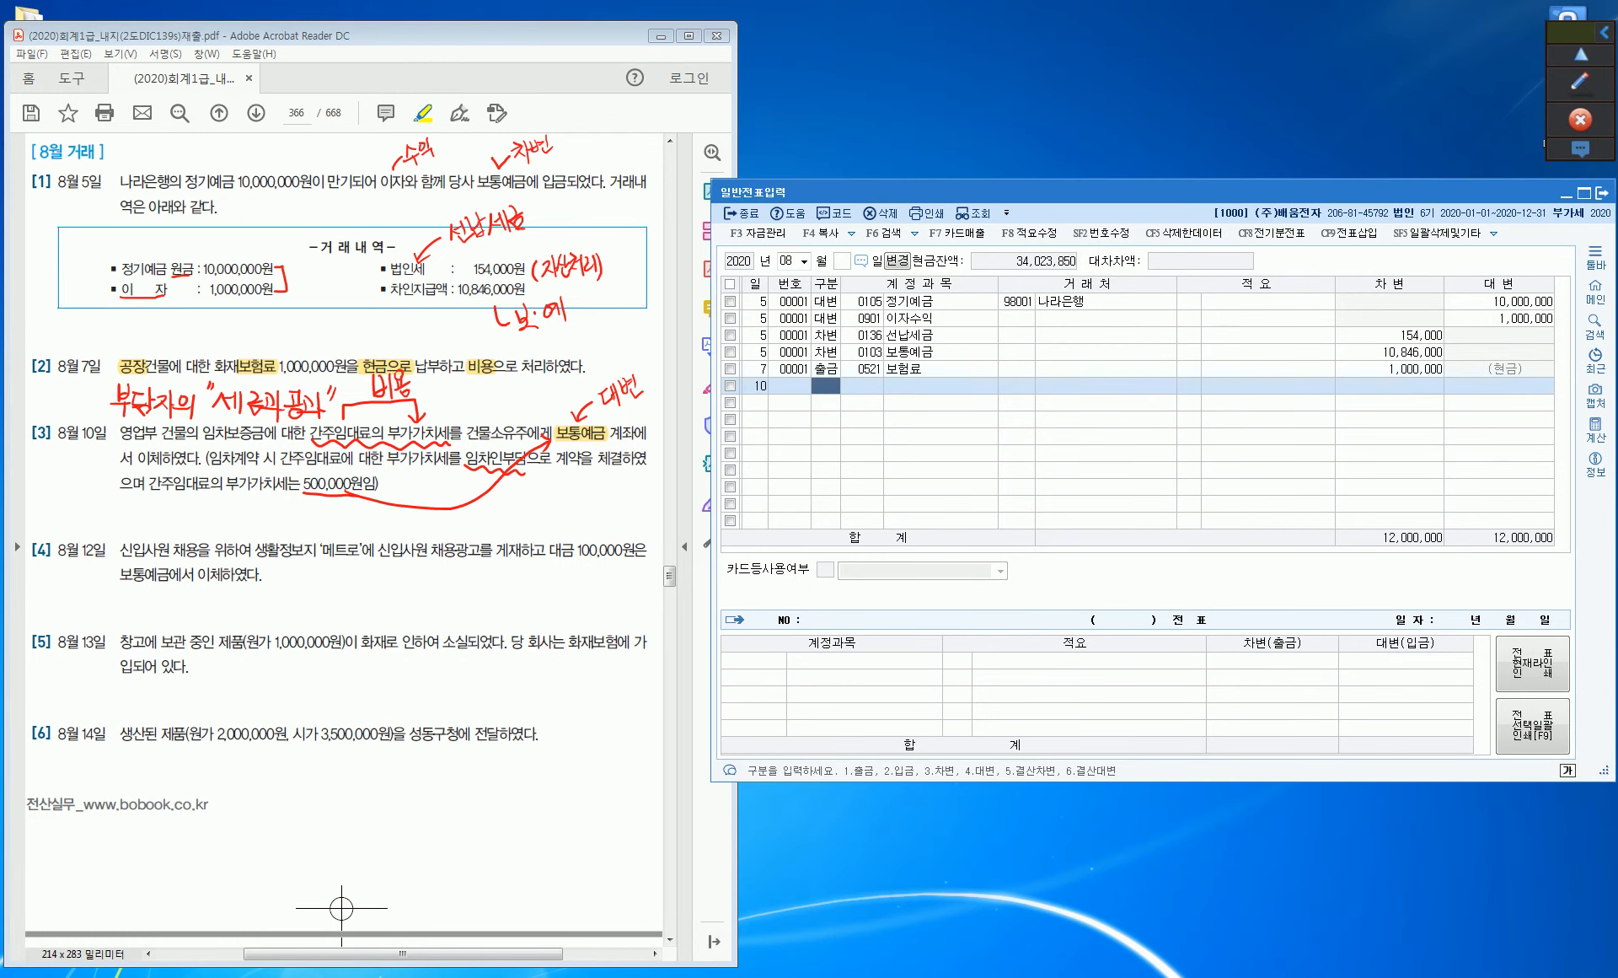
Complete the day 10 line as a debit (차변) to 0817 세금과공과 of 500,000 with no vendor or description.
type("3")
key("Return")
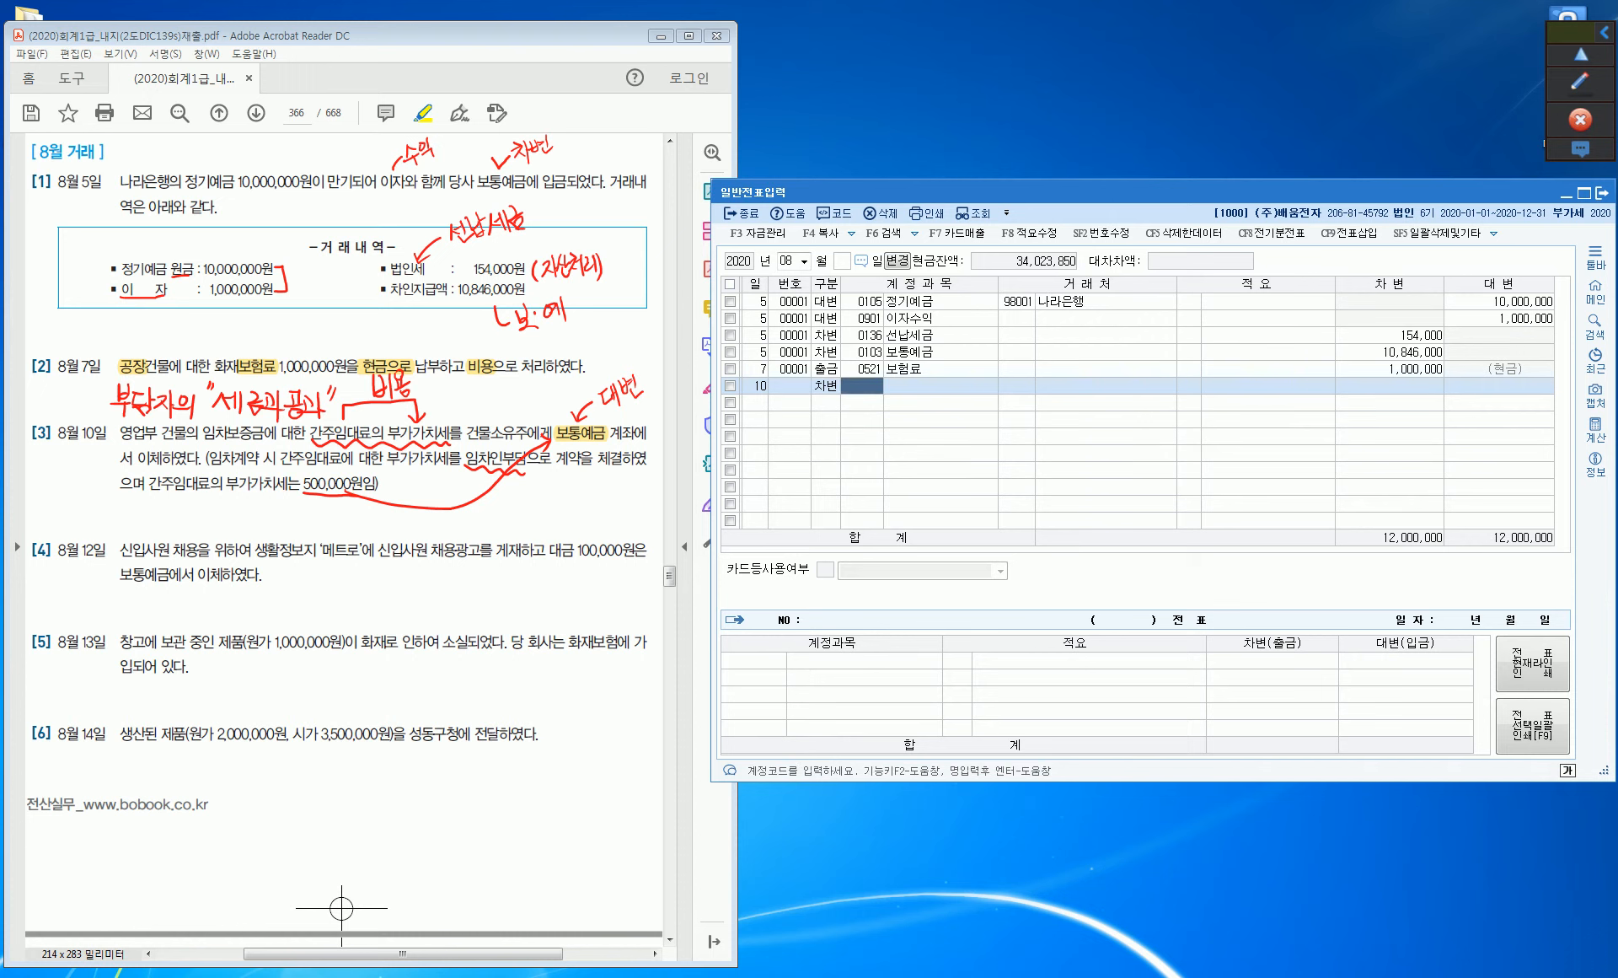
type("817")
key("Return")
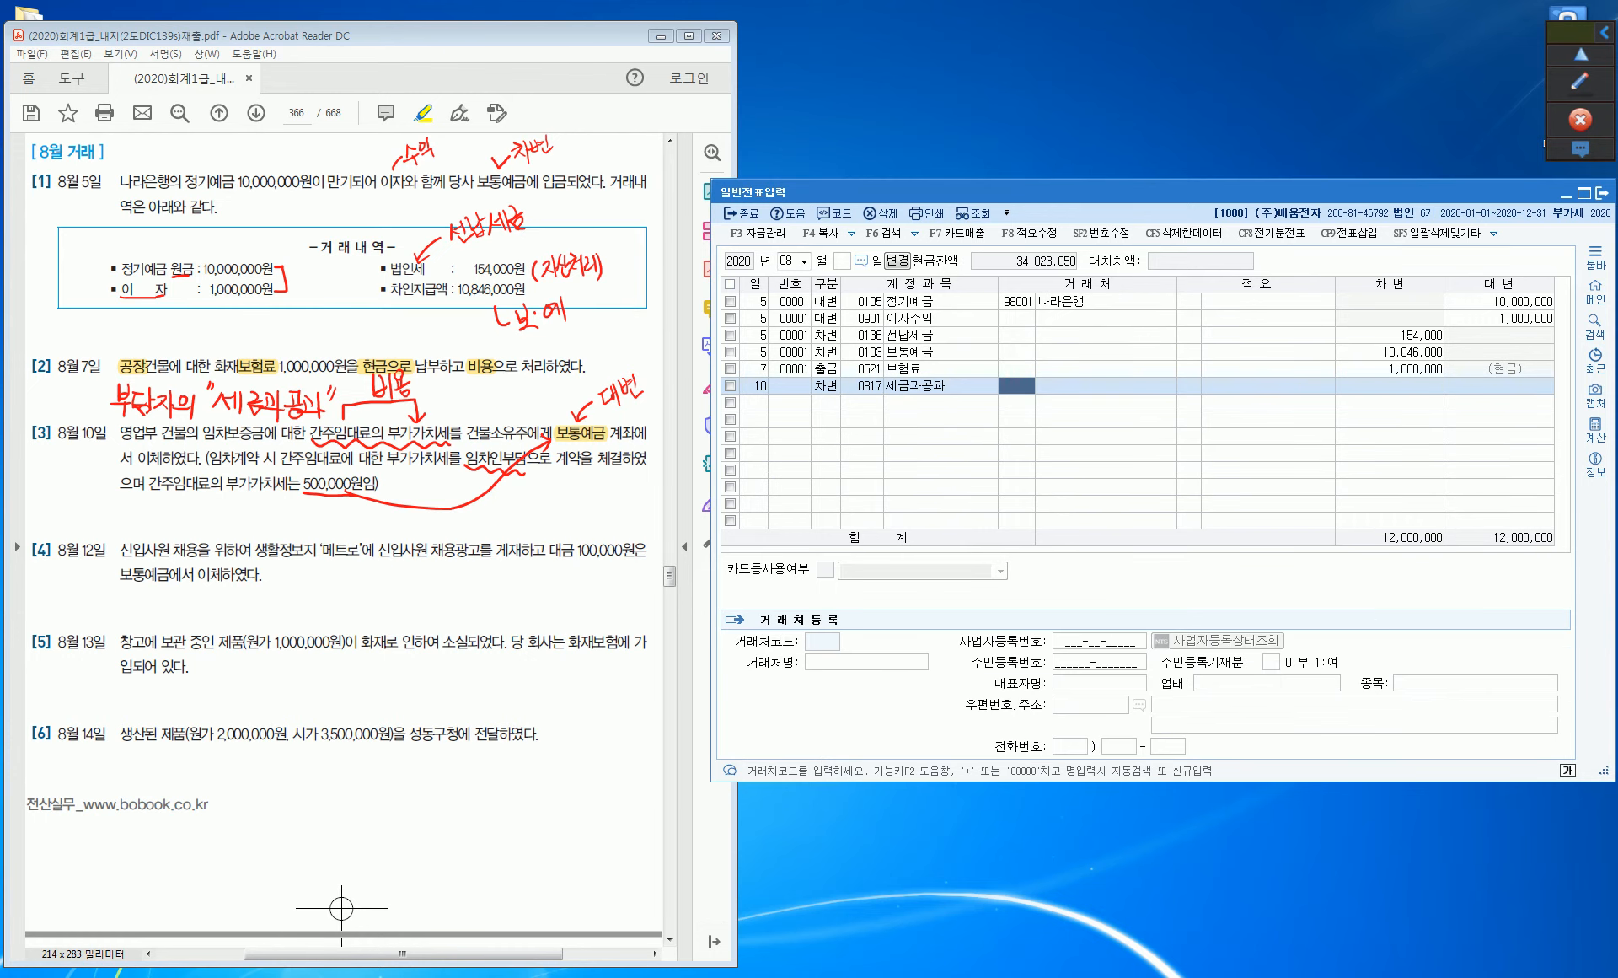
key("Return")
key("Return")
key("Return")
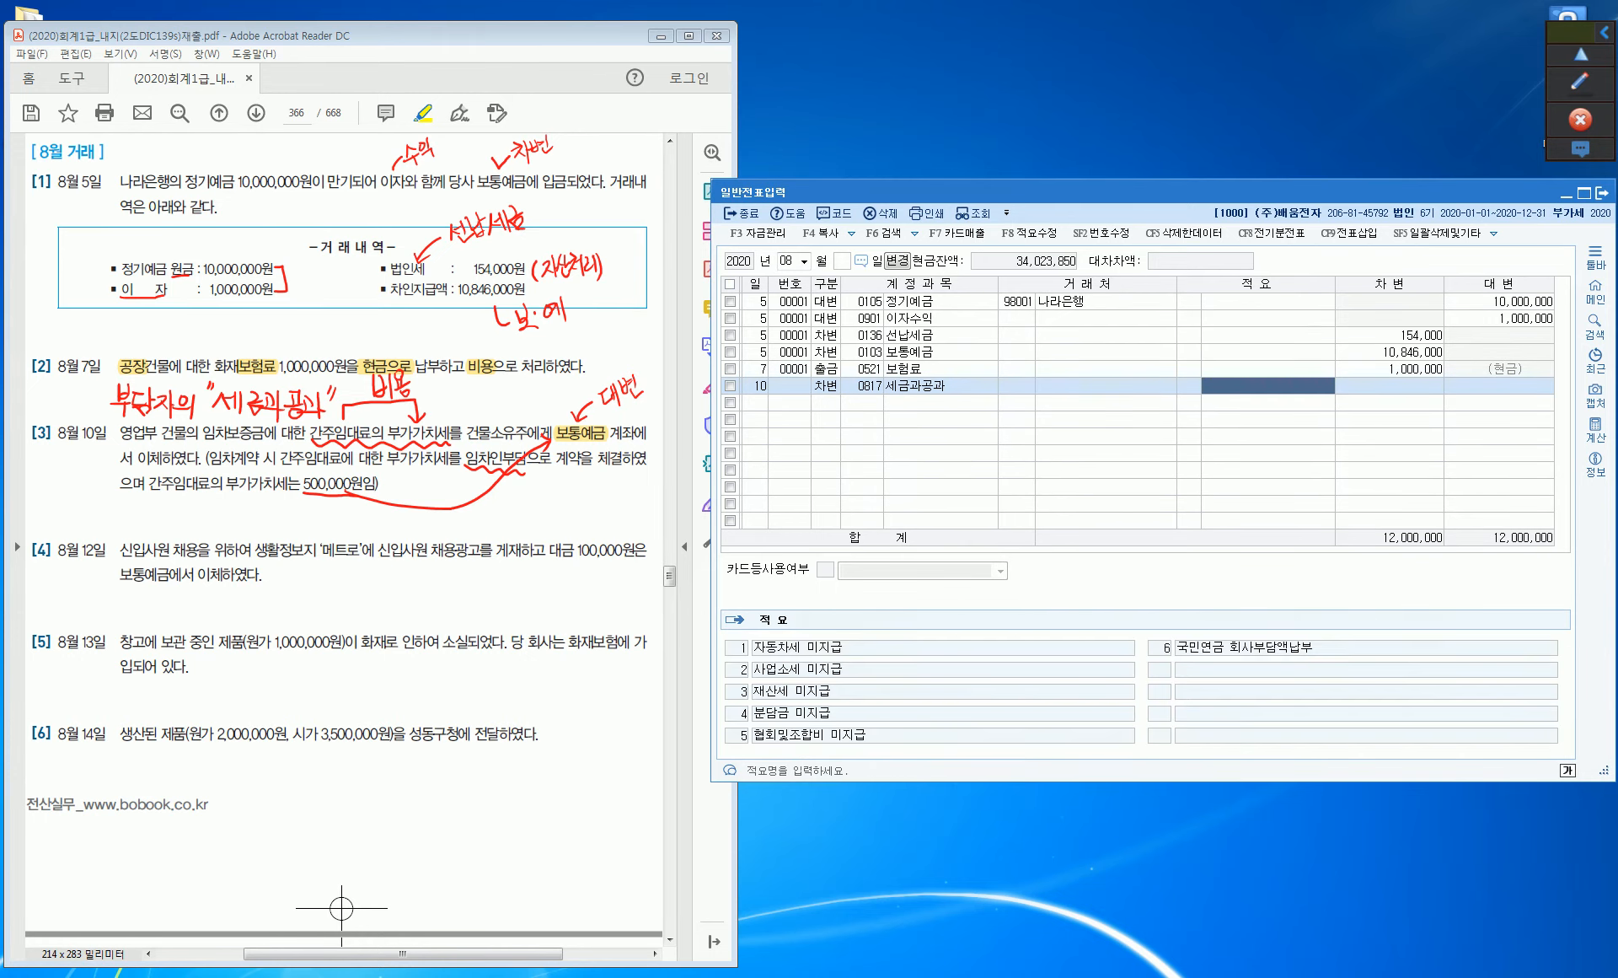
type("5000000")
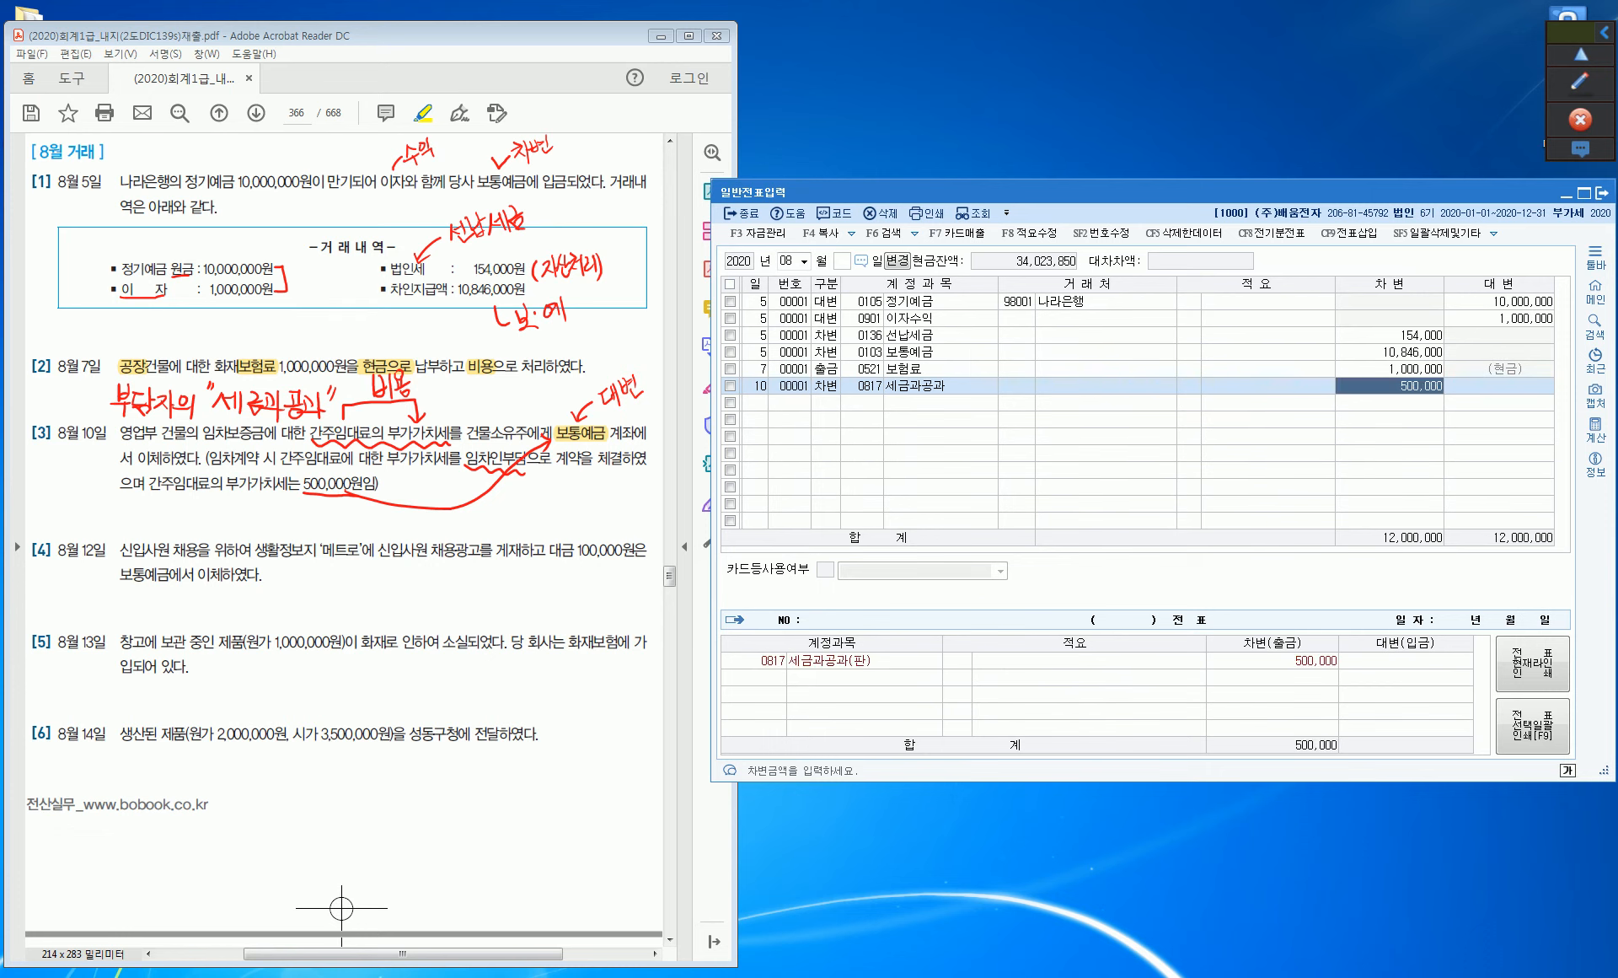
key("Return")
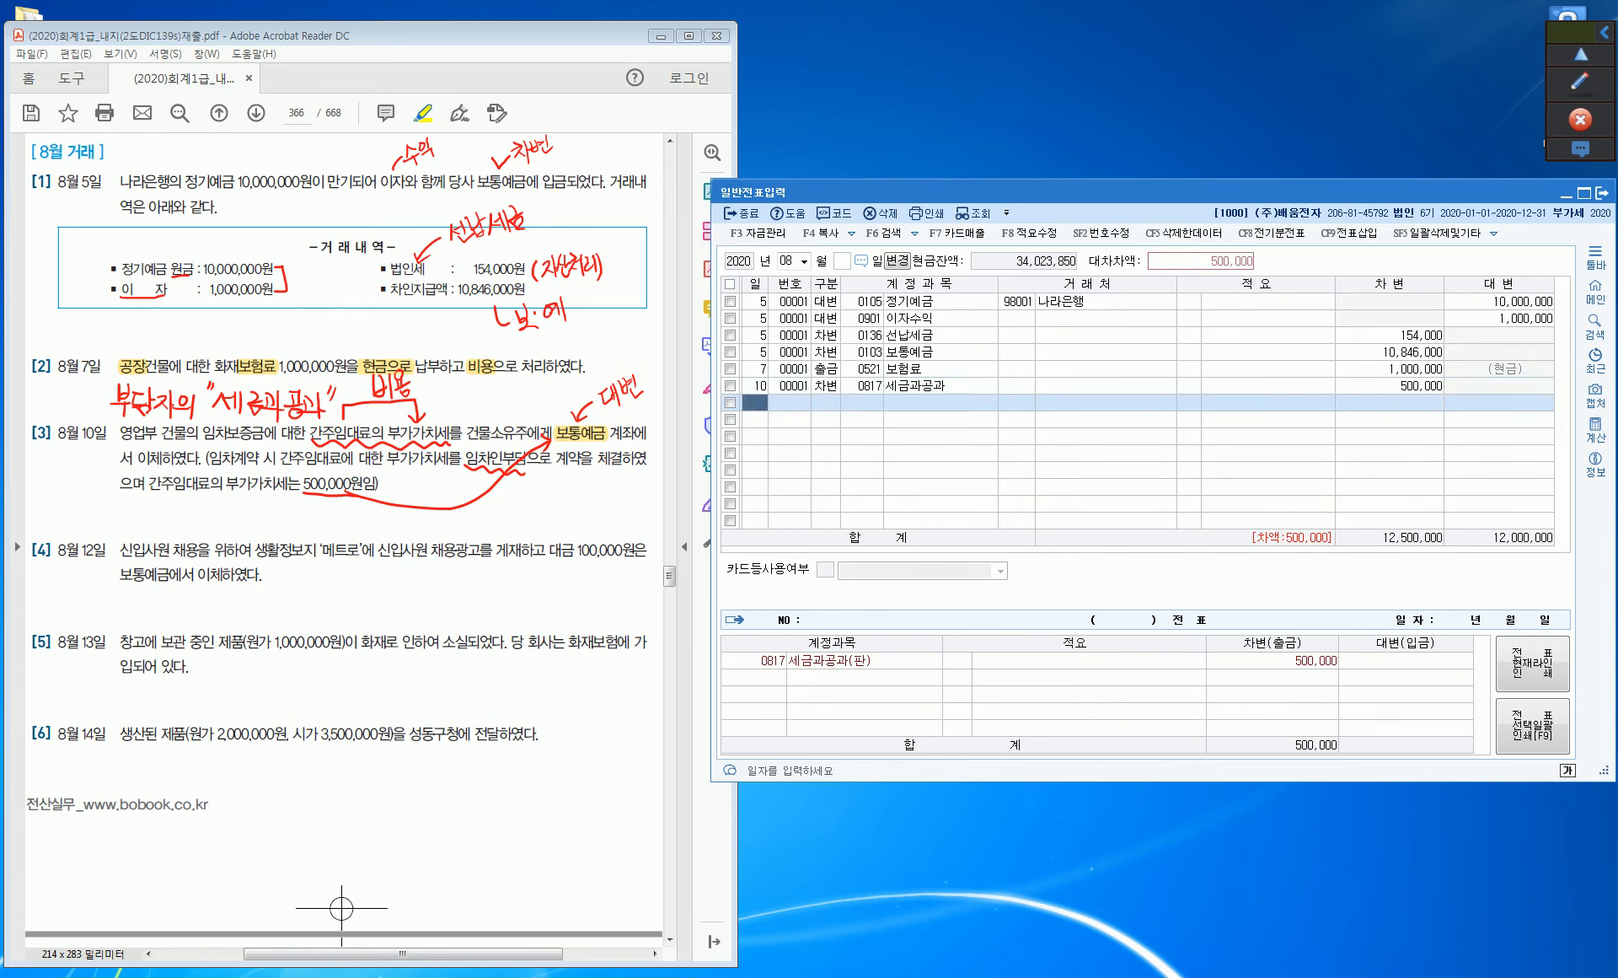
Add a day 10 credit (대변) line for 0103 보통예금 of 500,000 with no vendor or description.
type("4")
key("Return")
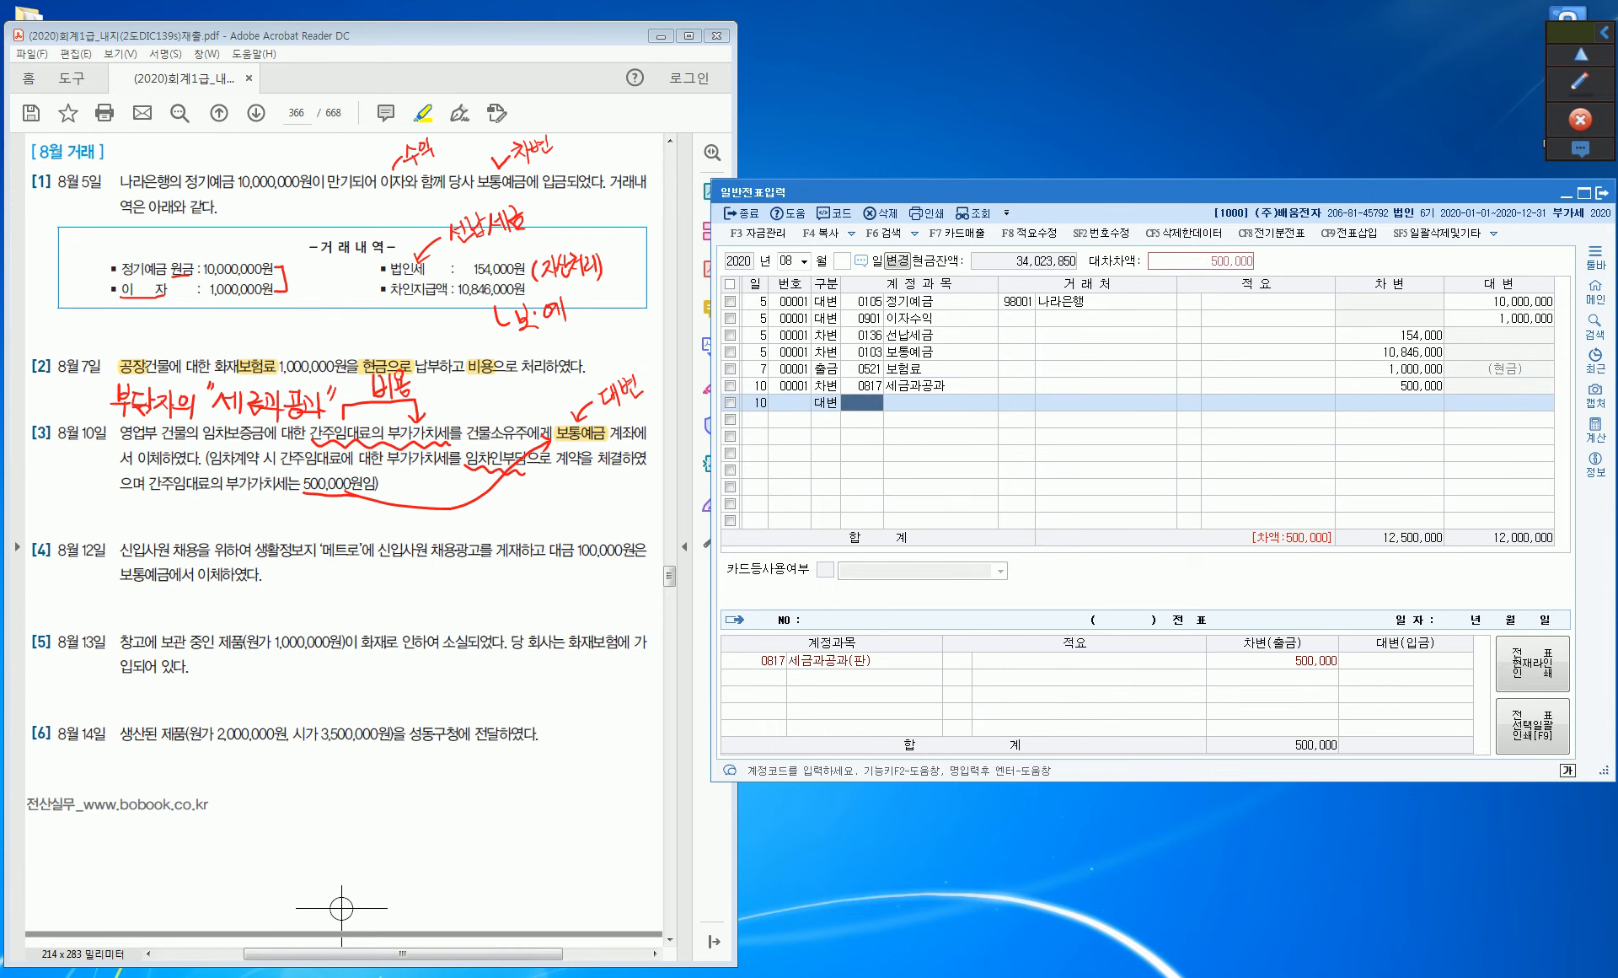
type("103")
key("Return")
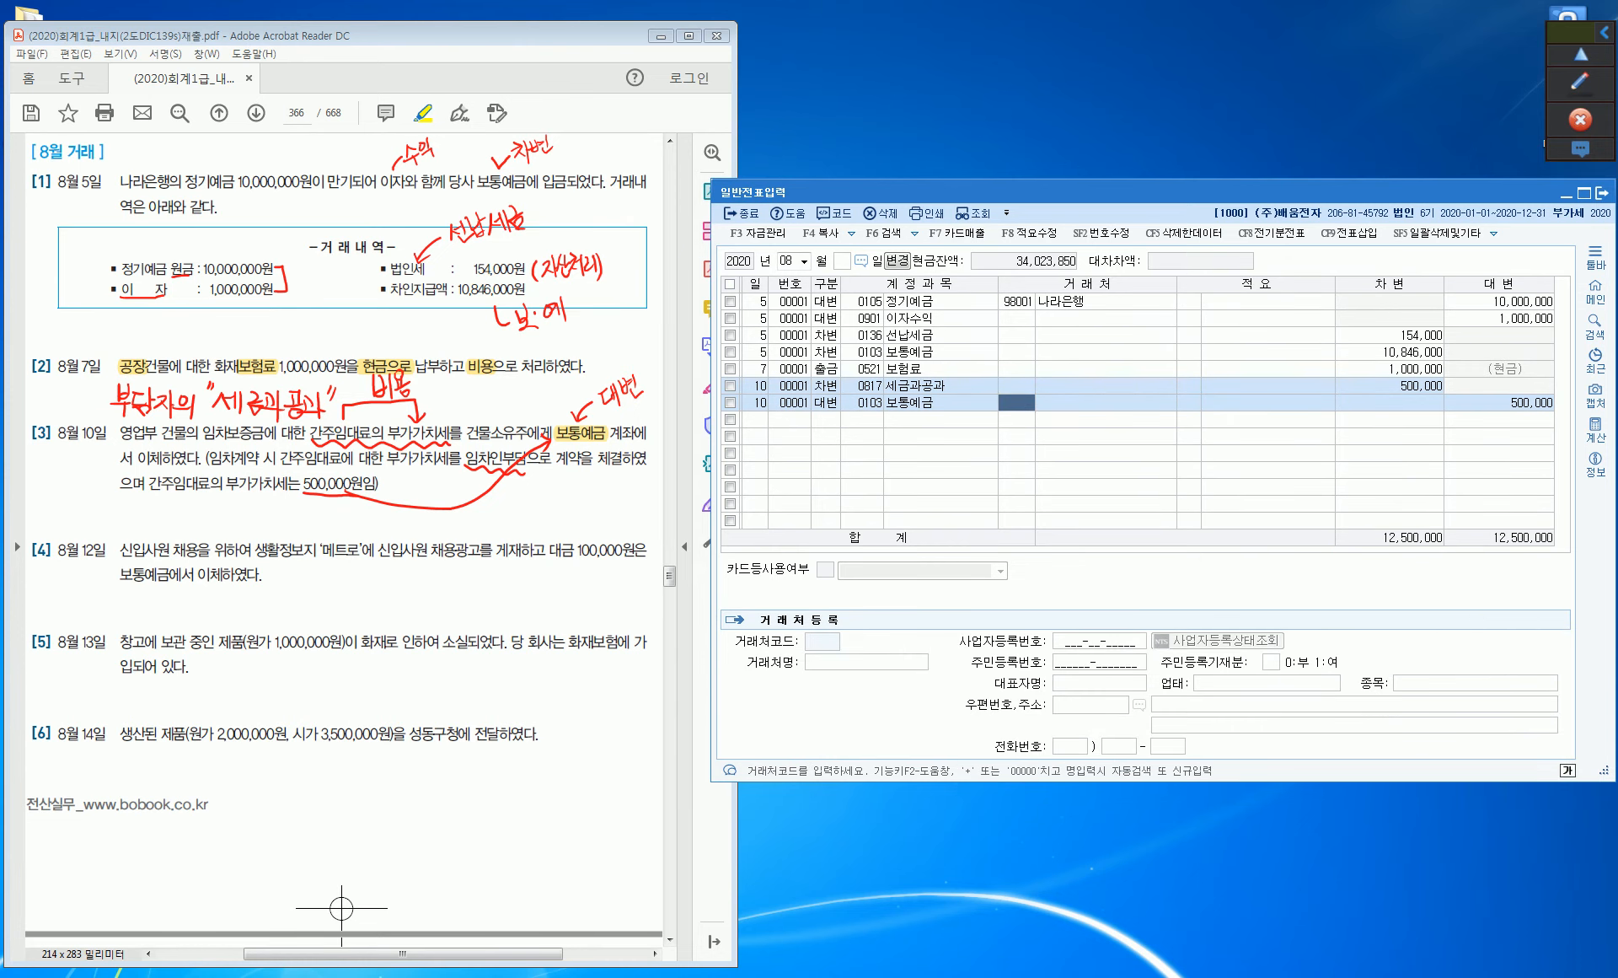
key("Return")
key("Return")
key("Return")
Start a day 12 line, and mark 채용광고를 게재 and 보통예금 in the August 12 transaction, handwriting 광고선전비 beneath.
type("12")
key("Return")
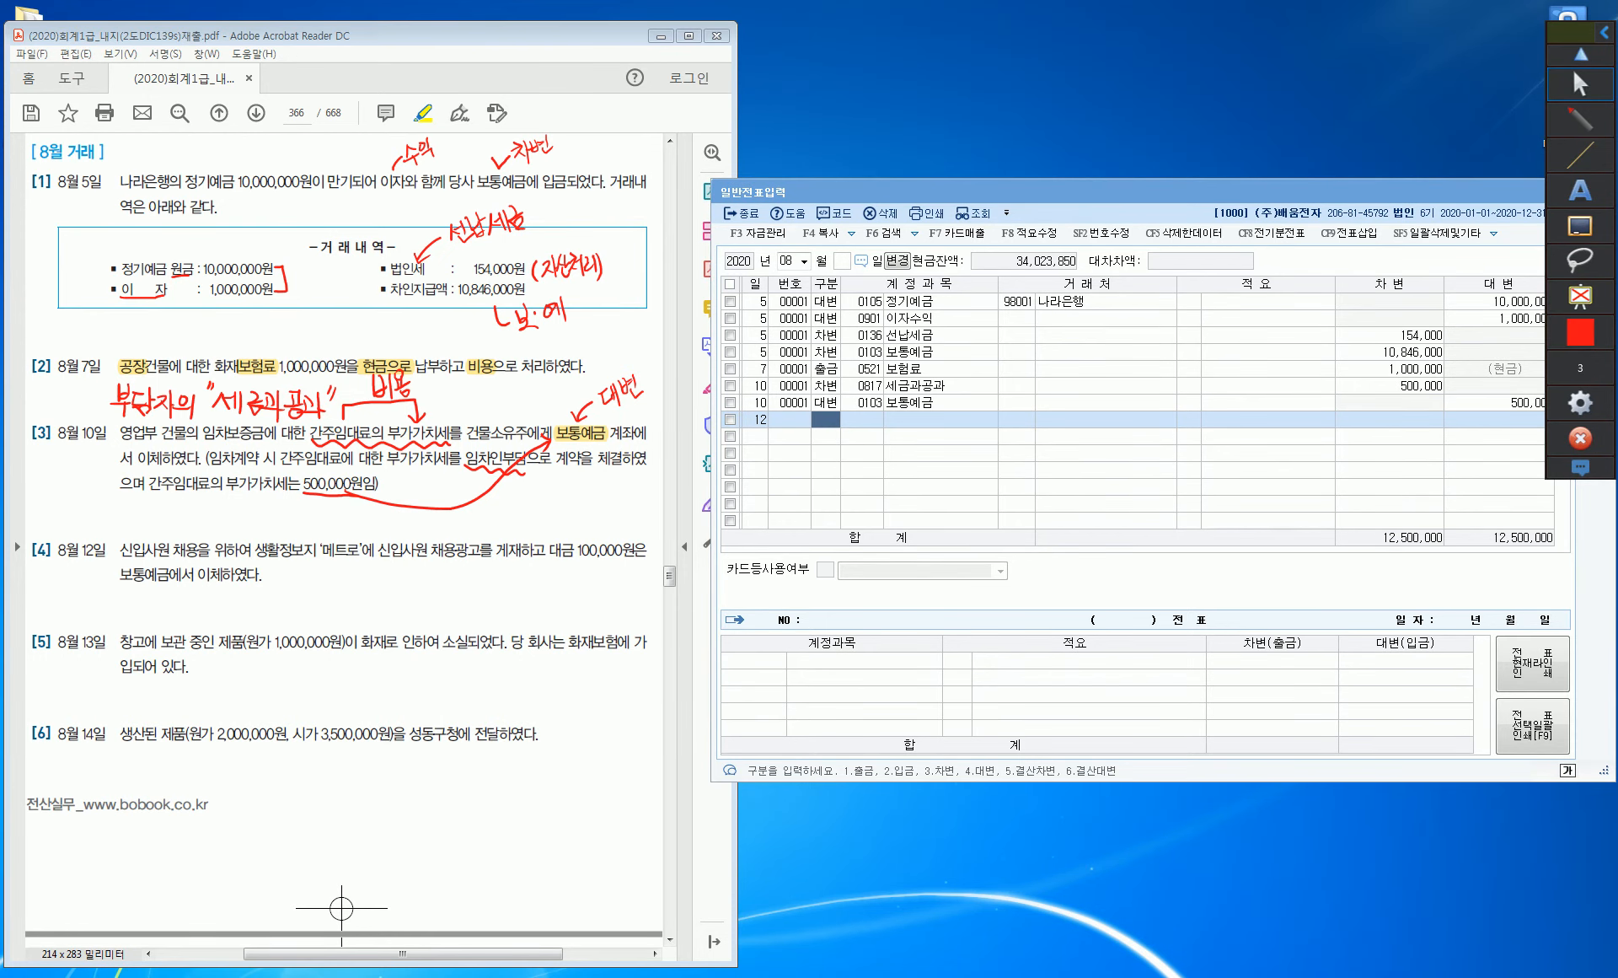
left_click_drag(430, 557, 515, 560)
left_click_drag(141, 559, 161, 560)
left_click_drag(464, 532, 478, 521)
mouse_move(479, 581)
left_mouse_down()
mouse_move(504, 594)
mouse_move(529, 573)
mouse_move(566, 577)
left_mouse_up()
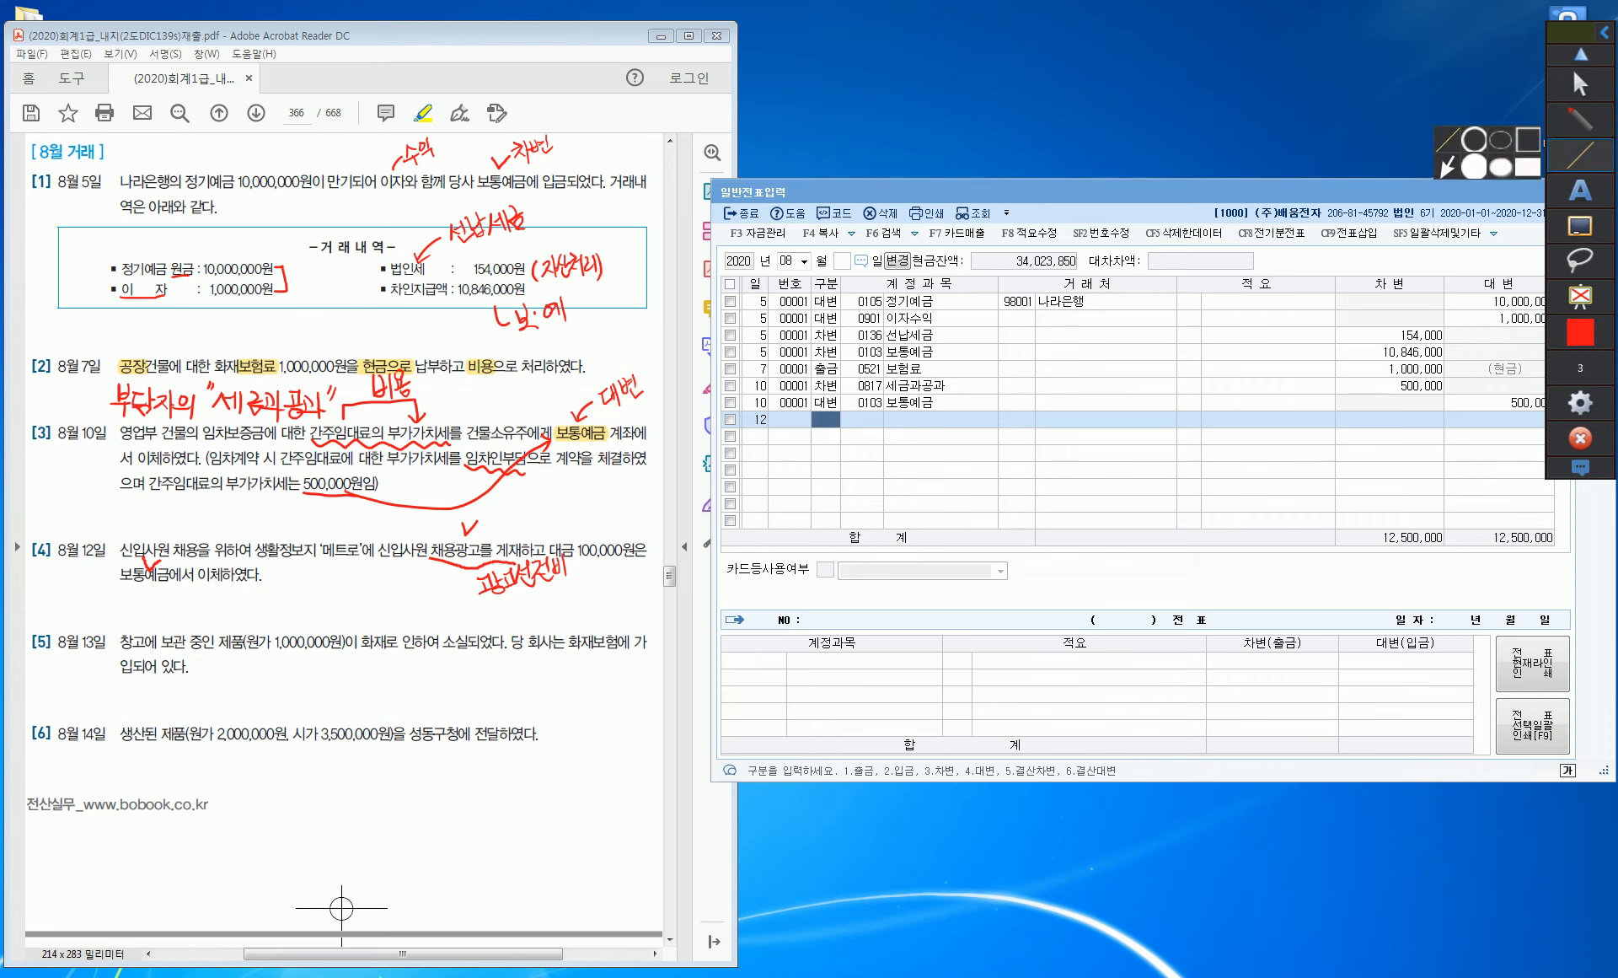
left_click(1580, 118)
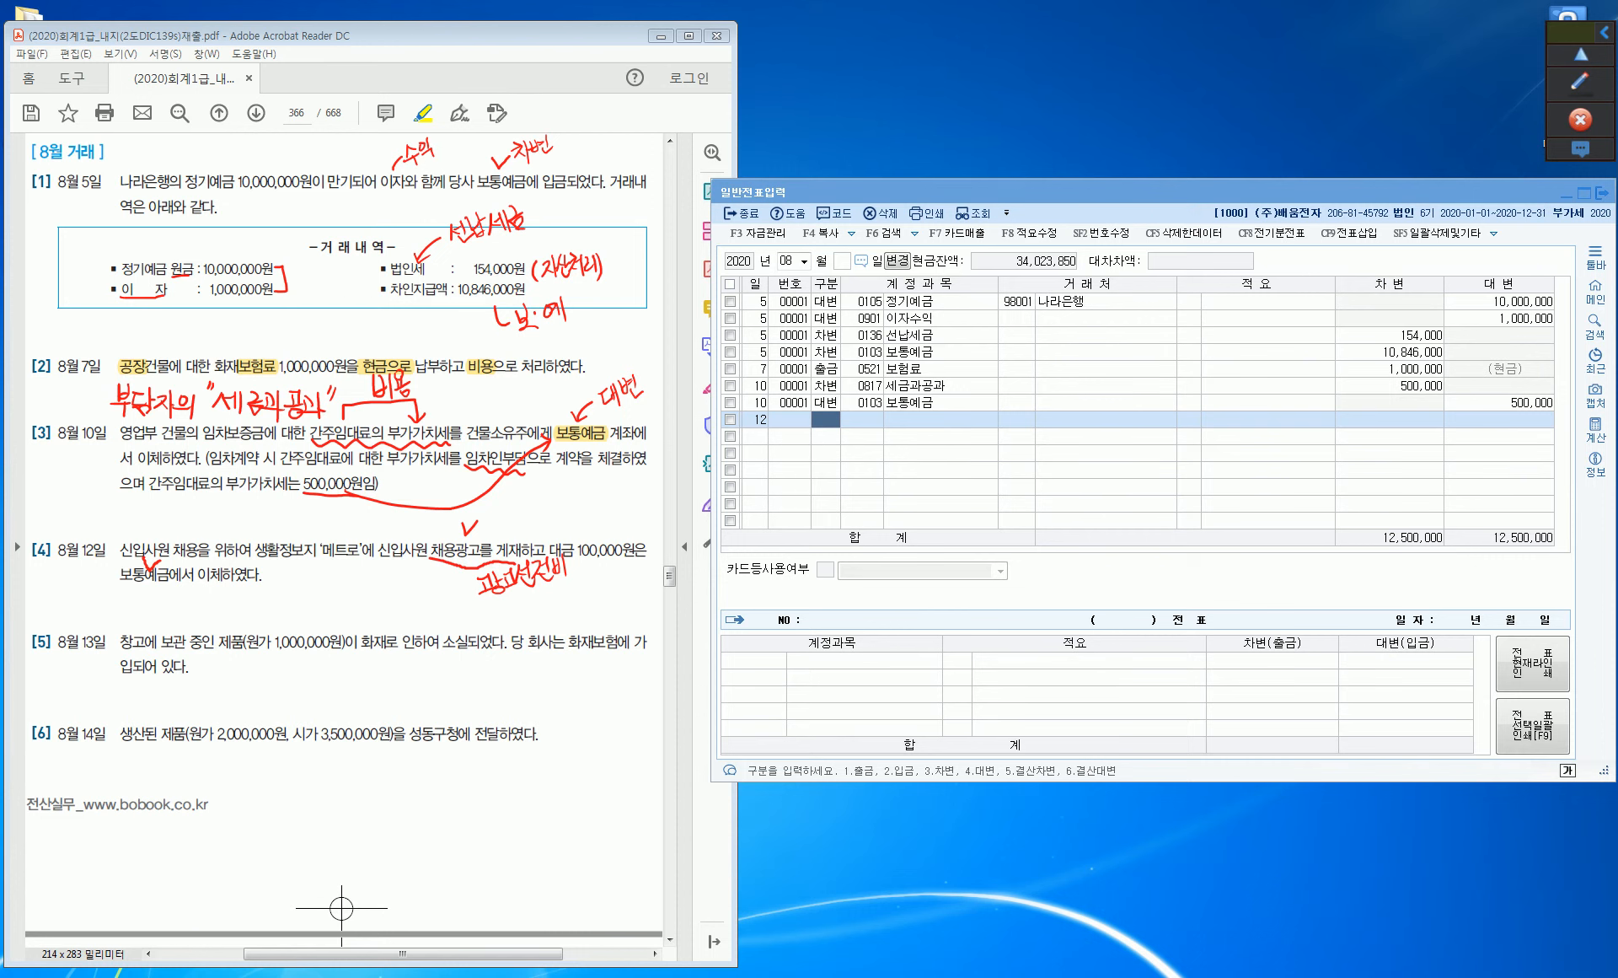
Complete the day 12 line as a debit (차변) to 0833 광고선전비 (판매관리비) of 100,000 with no vendor or description.
type("3")
type("광고")
key("Return")
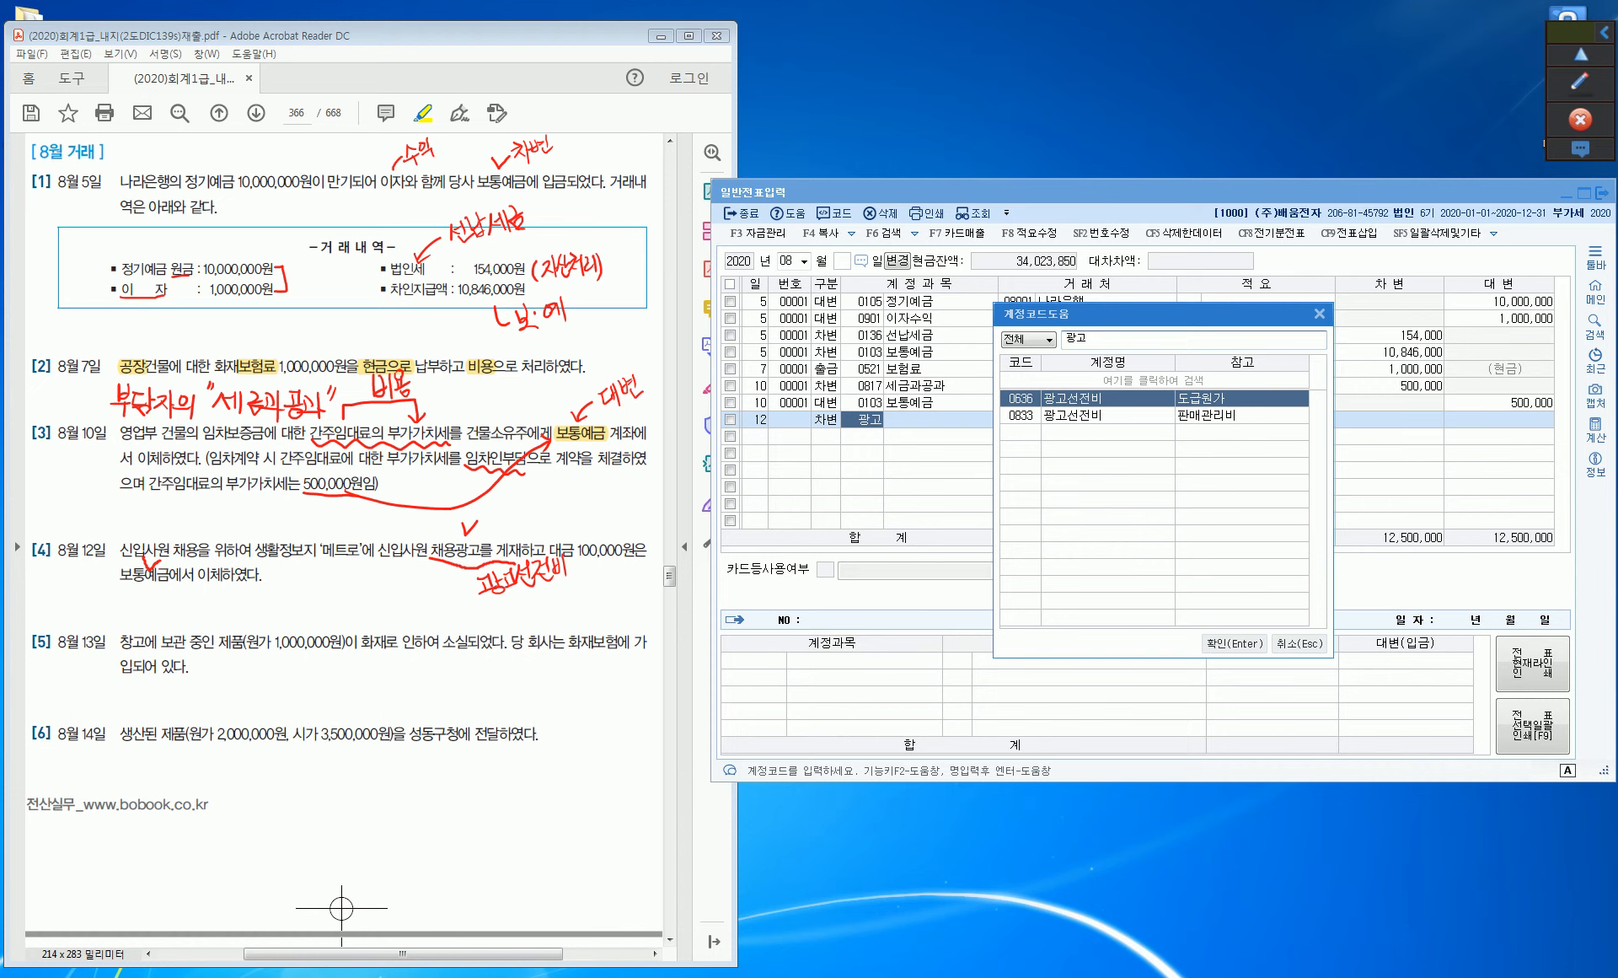
key("Down")
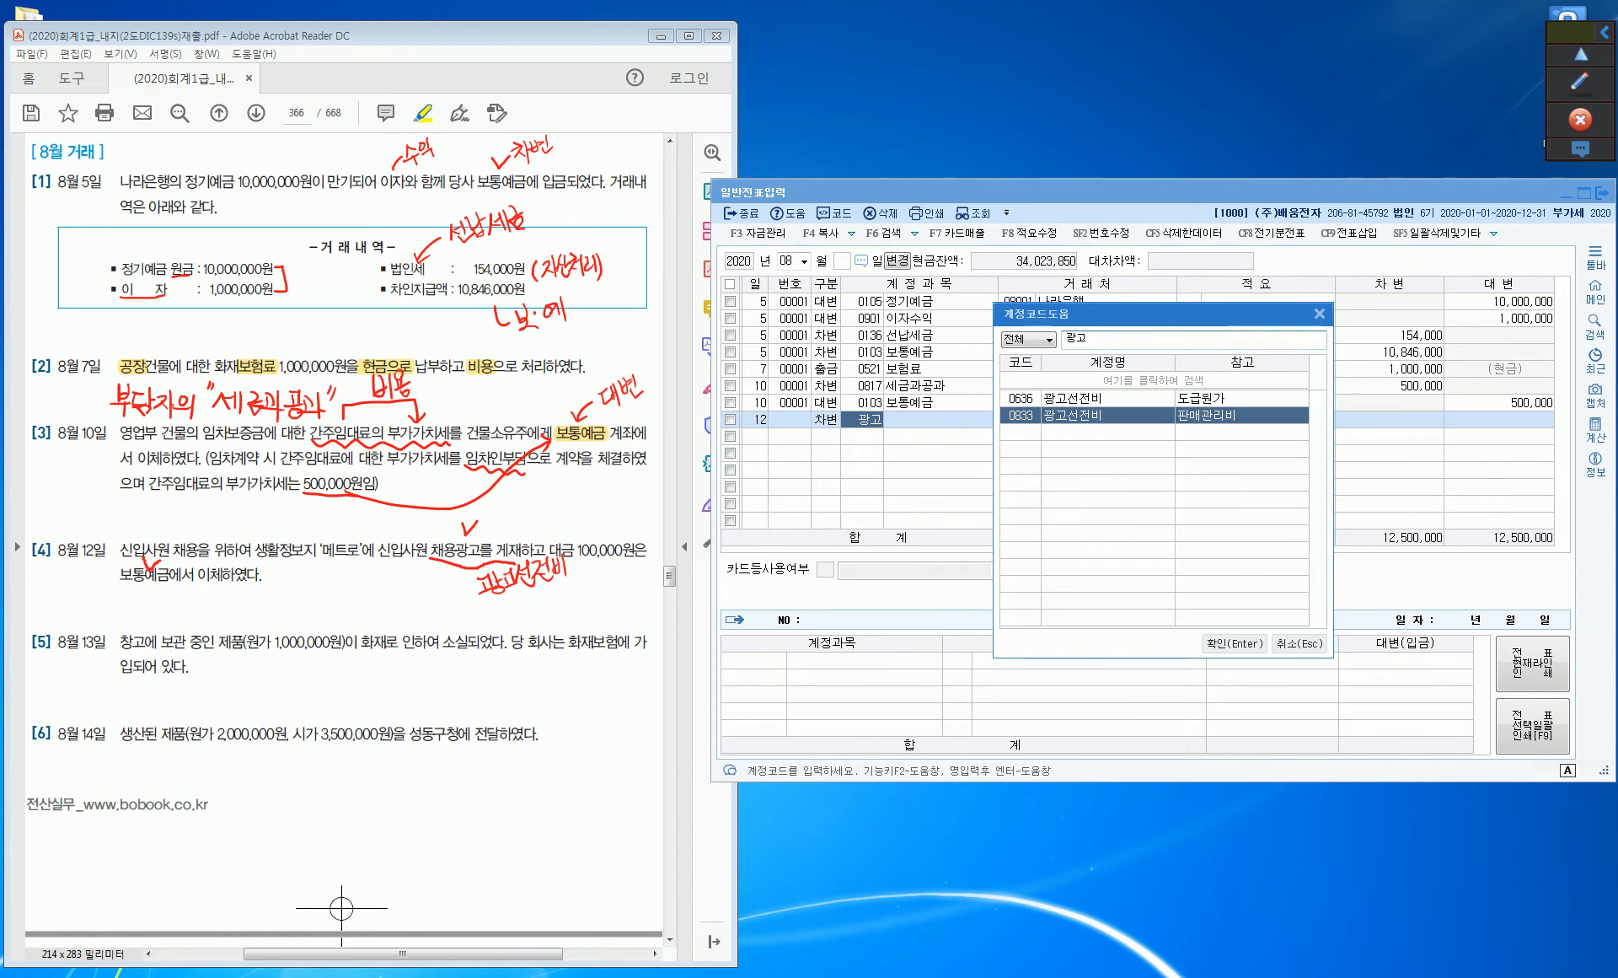
key("Return")
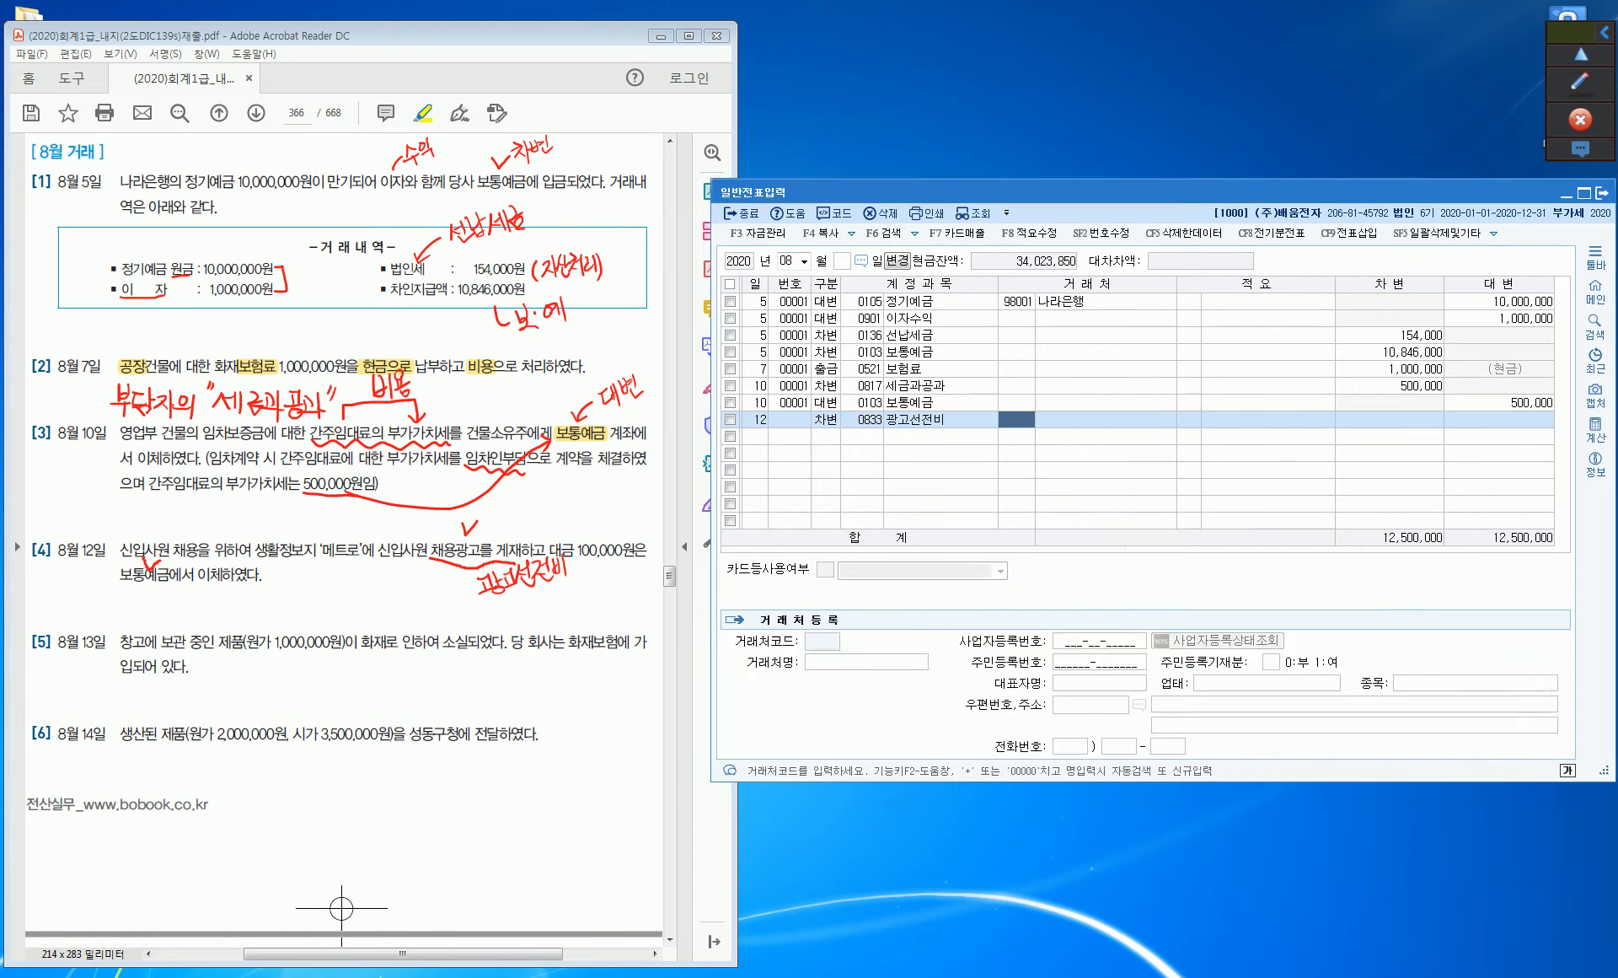
key("Return")
key("Return")
key("Return")
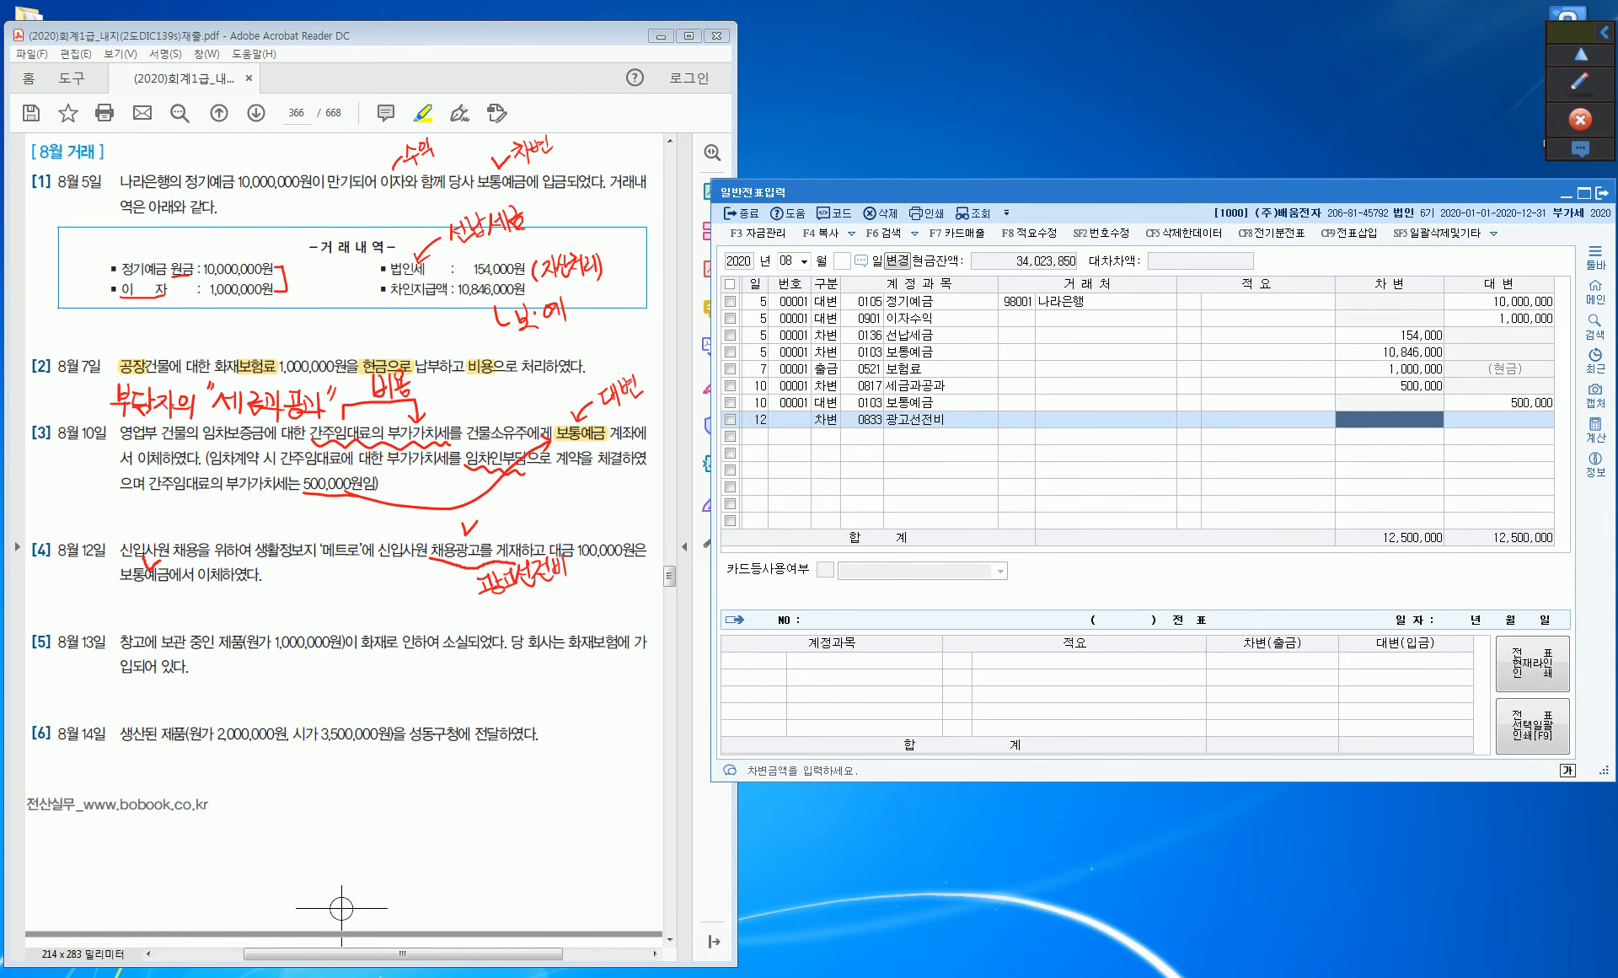
type("1000000")
key("Return")
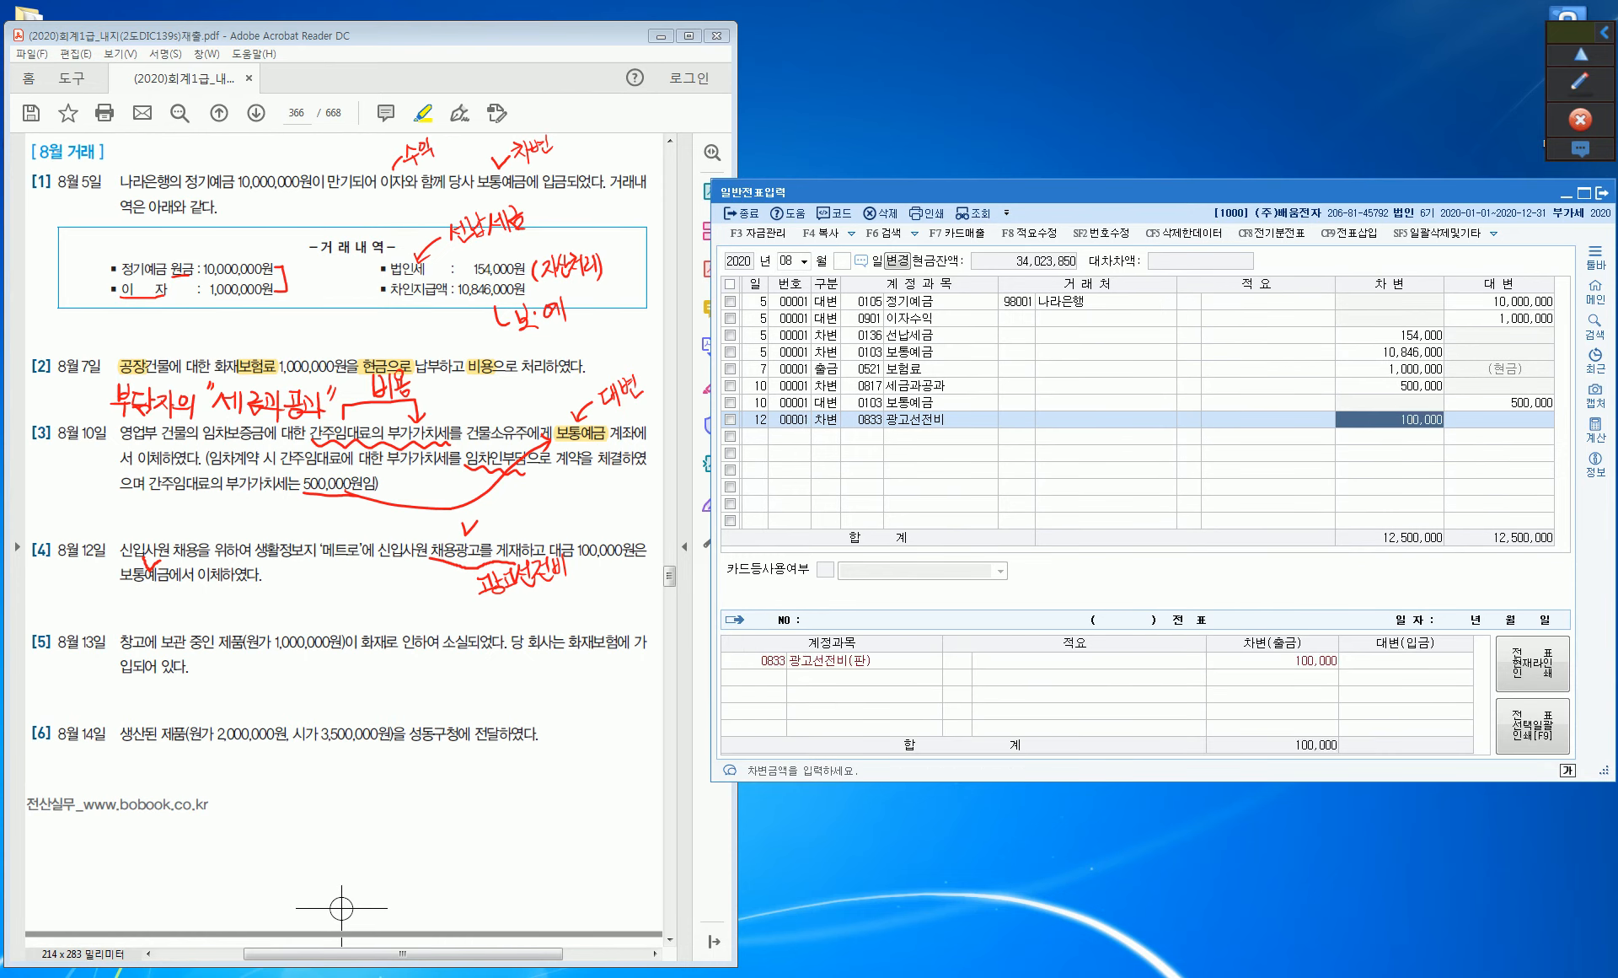
Add a day 12 credit (대변) line for 0103 보통예금 of 100,000 with no vendor or description.
type("12")
key("Return")
type("4")
key("Return")
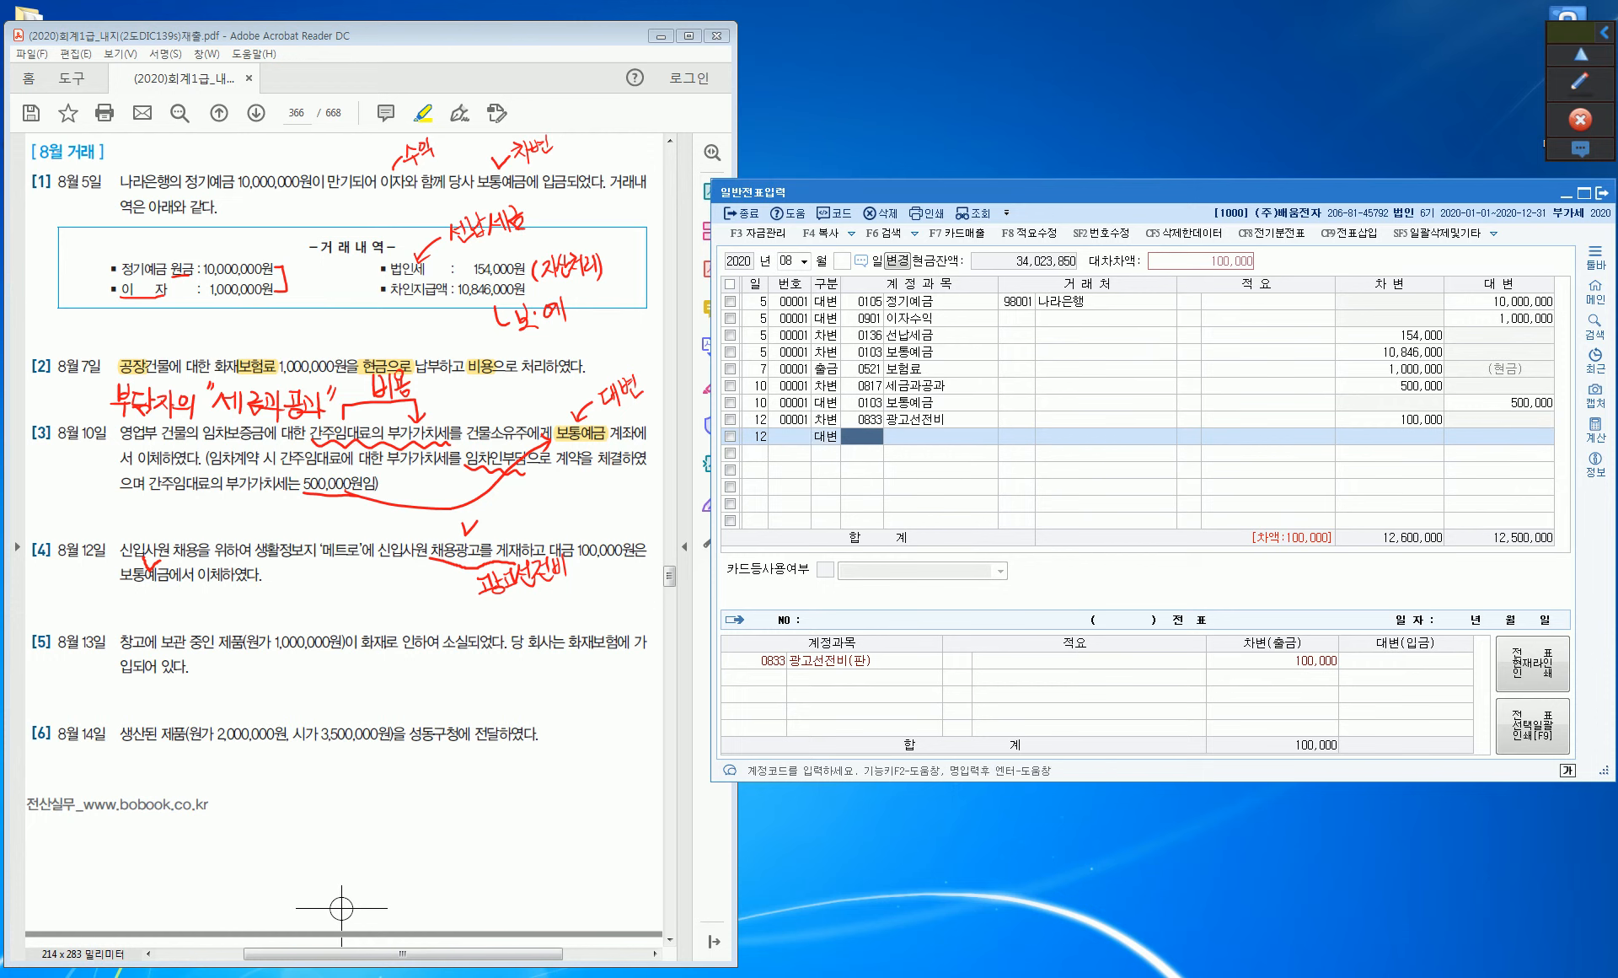
type("103")
key("Return")
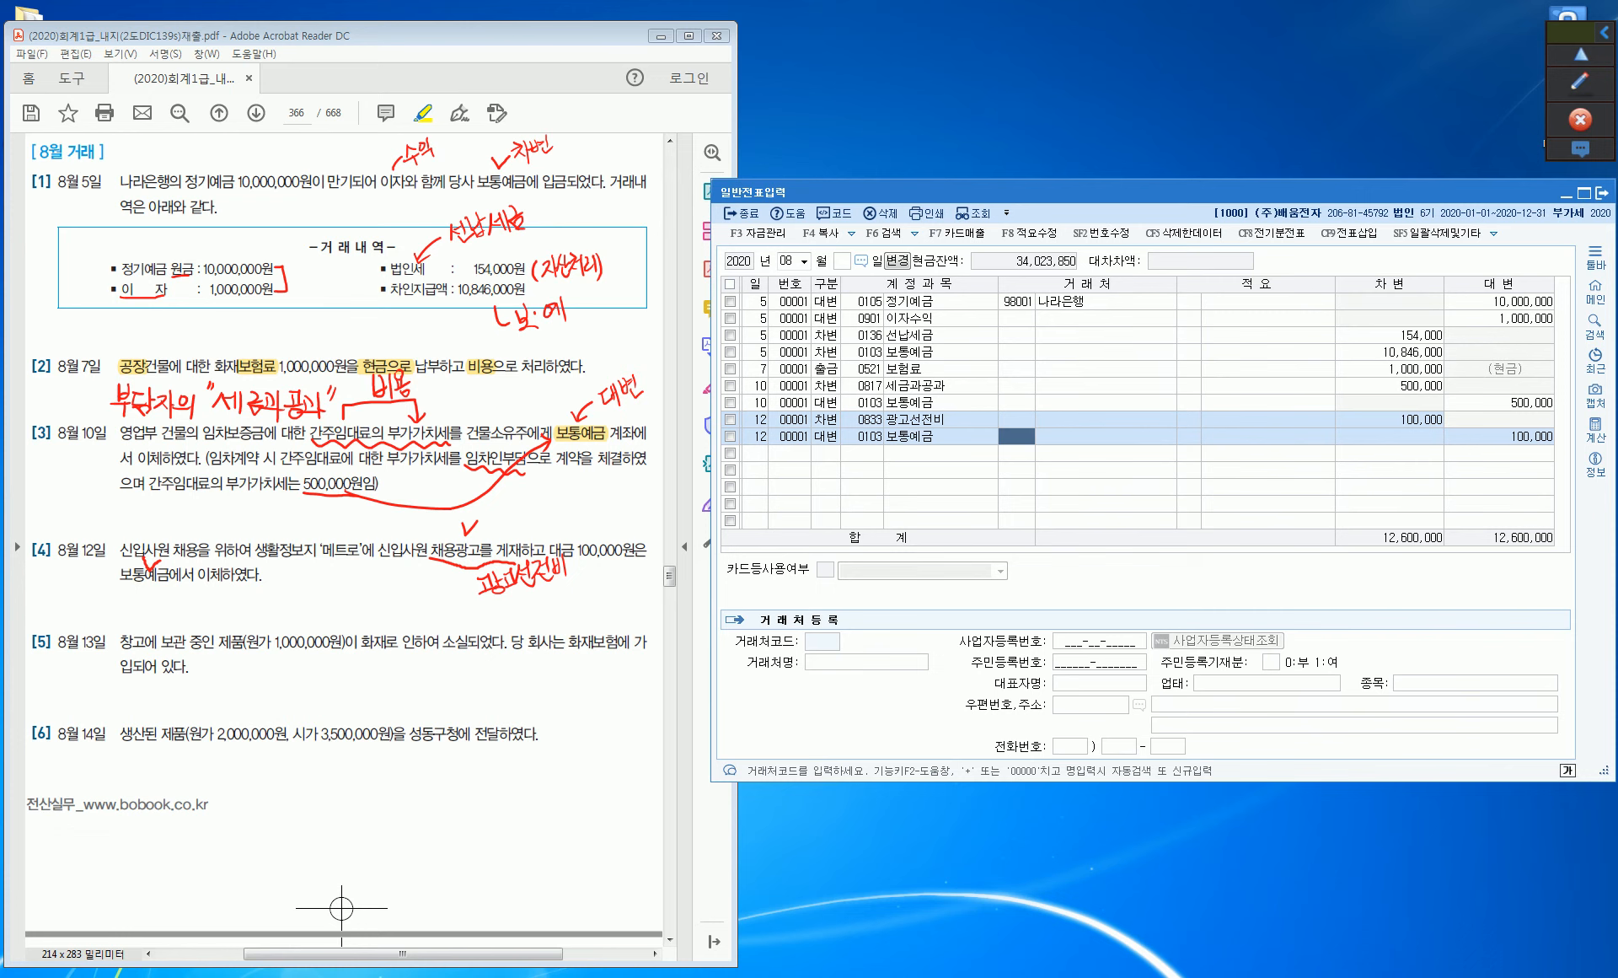
key("Return")
key("Return")
key("Return")
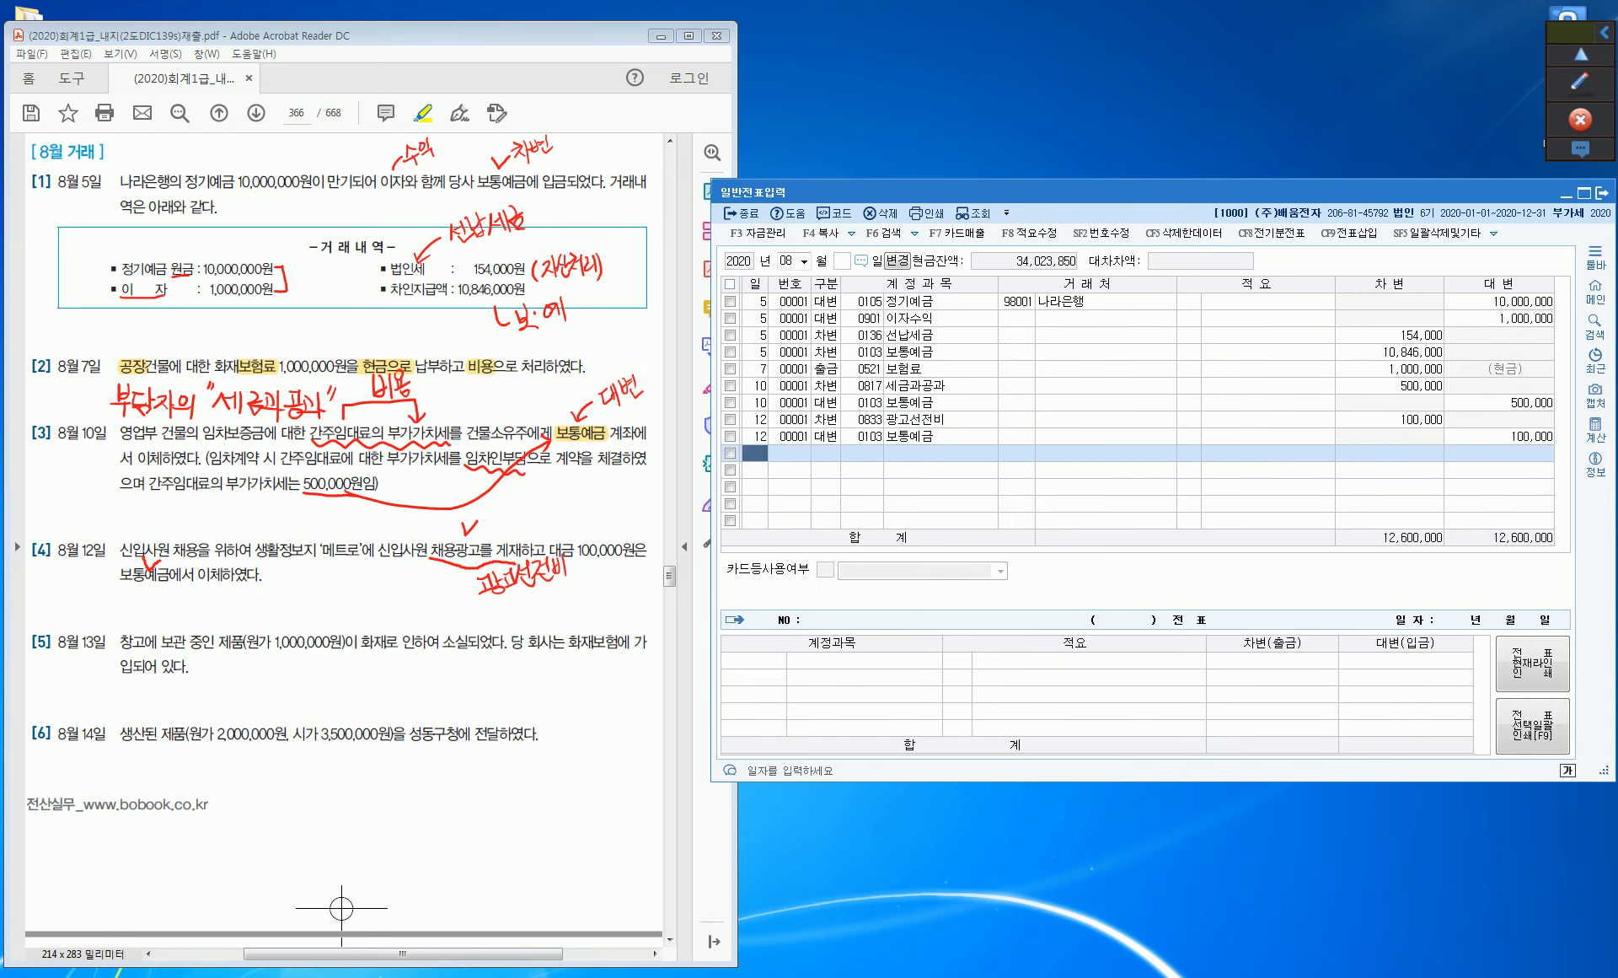
Start a day 13 line, mark 화재로 인하여 and 제품 in the August 13 transaction, and handwrite 감소(대) above 제품.
type("13")
key("Return")
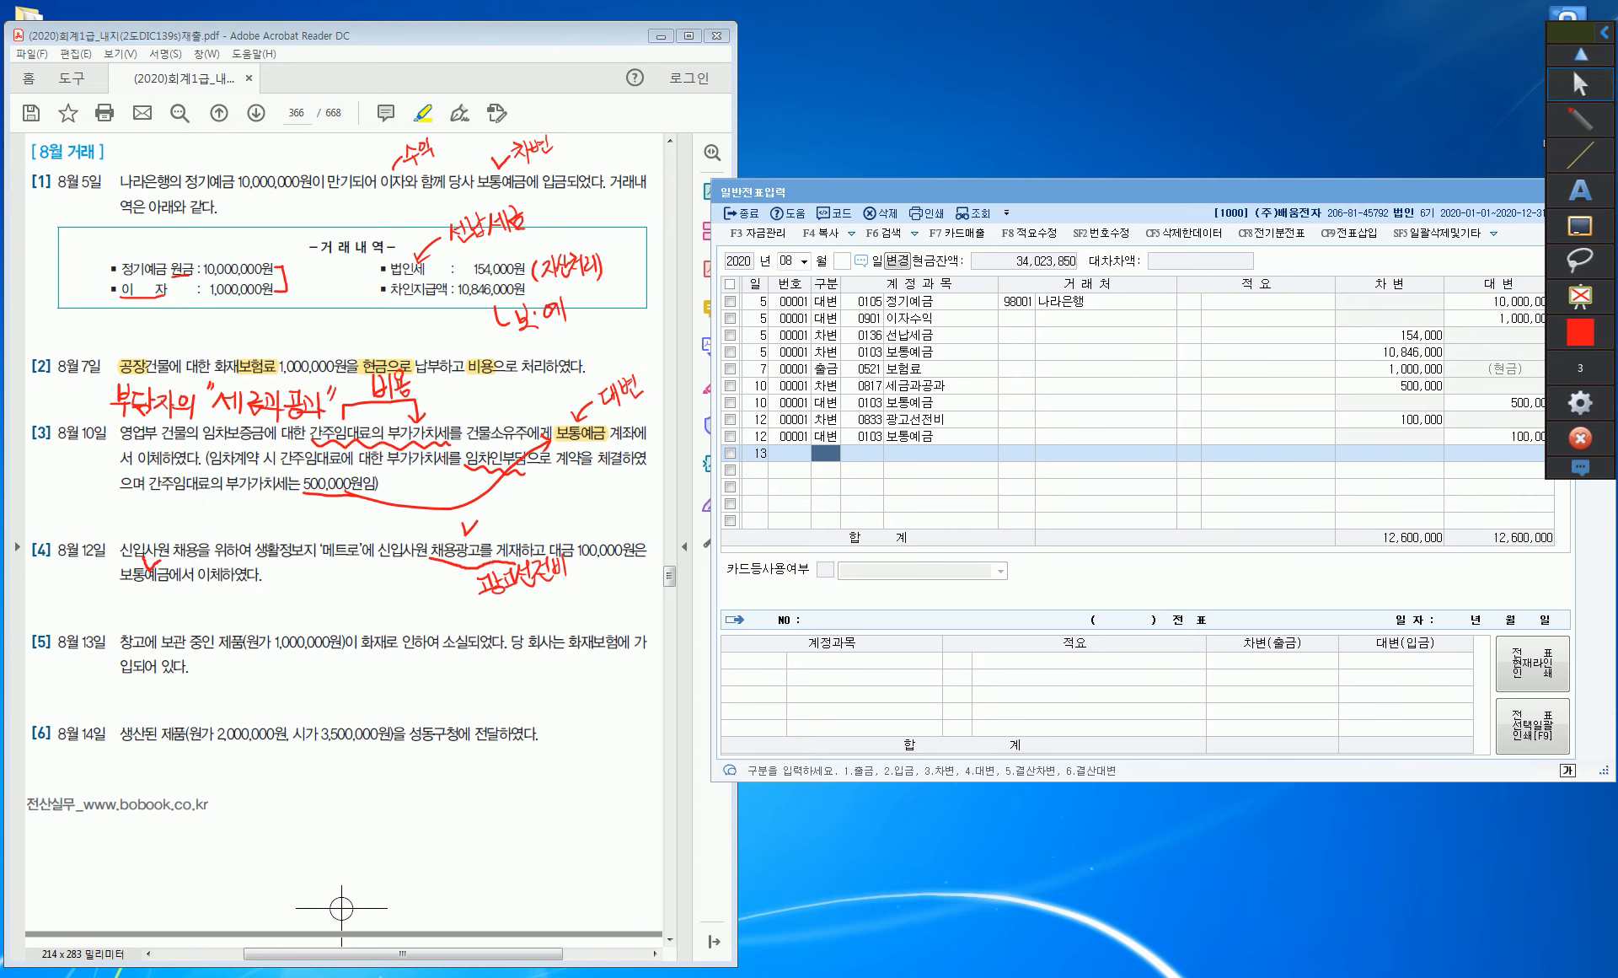
mouse_move(374, 630)
left_mouse_down()
mouse_move(445, 621)
mouse_move(455, 639)
left_mouse_up()
mouse_move(251, 608)
left_mouse_down()
mouse_move(237, 623)
mouse_move(274, 603)
left_mouse_up()
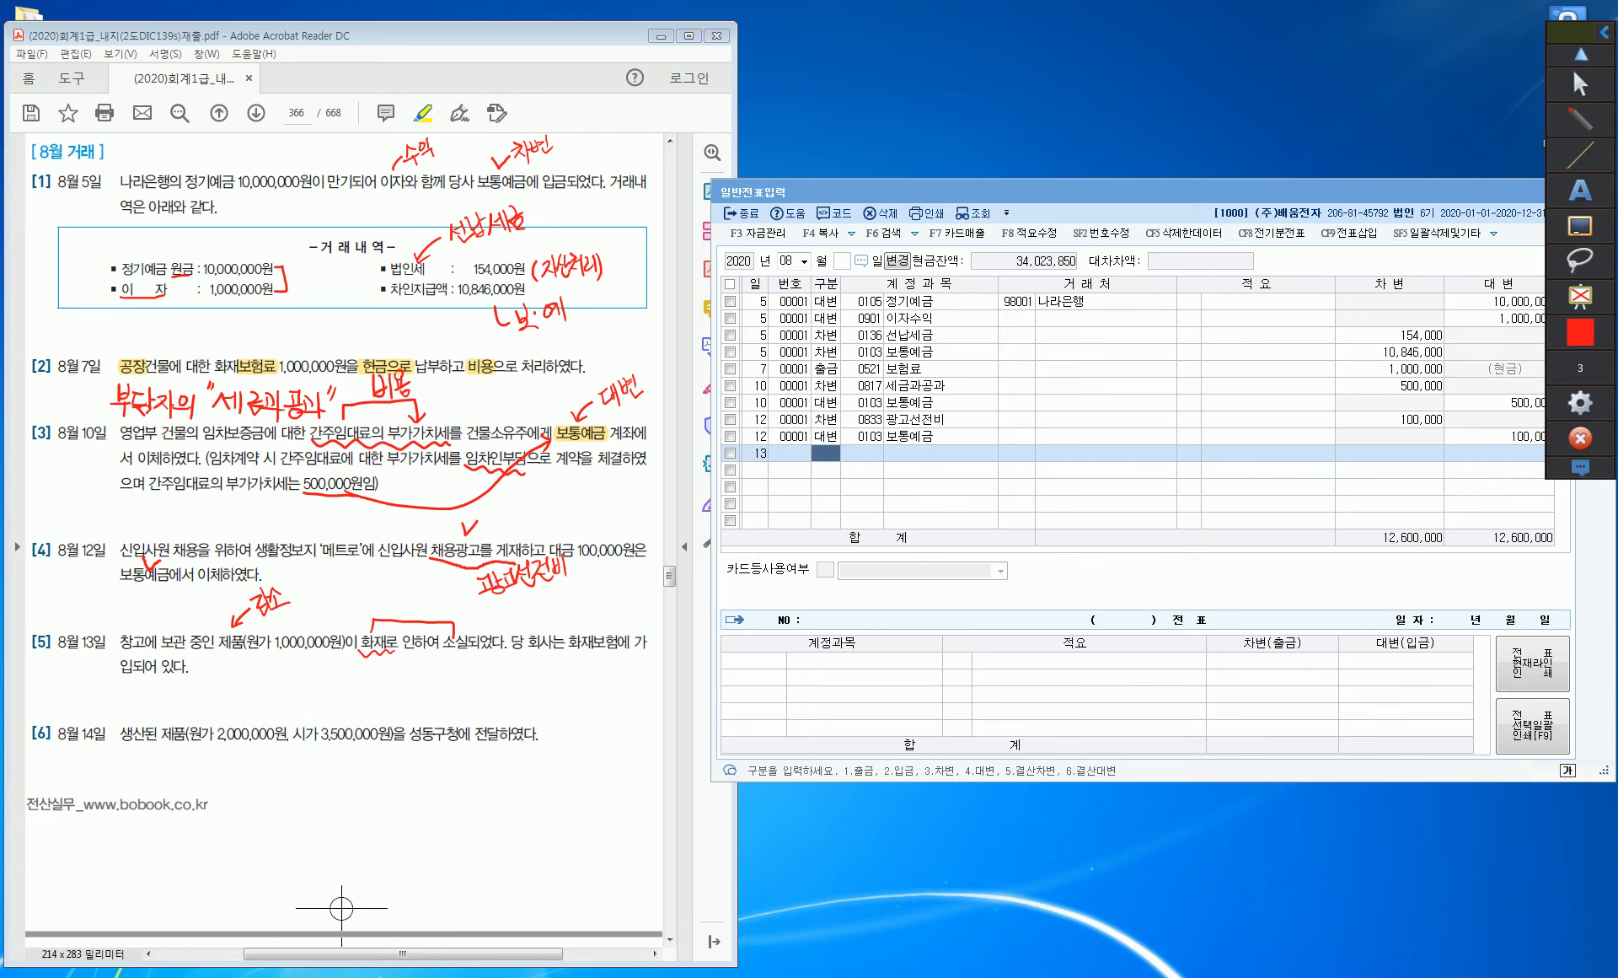
mouse_move(292, 582)
left_mouse_down()
mouse_move(288, 603)
mouse_move(295, 591)
left_mouse_up()
left_click_drag(301, 581, 316, 600)
Handwrite 재고자산: 취득원가 above the August 13 transaction.
left_click_drag(70, 601, 121, 621)
left_click_drag(119, 590, 130, 616)
left_click_drag(130, 615, 194, 595)
left_click_drag(193, 568, 218, 580)
mouse_move(219, 555)
left_mouse_down()
mouse_move(228, 585)
mouse_move(208, 595)
mouse_move(237, 579)
left_mouse_up()
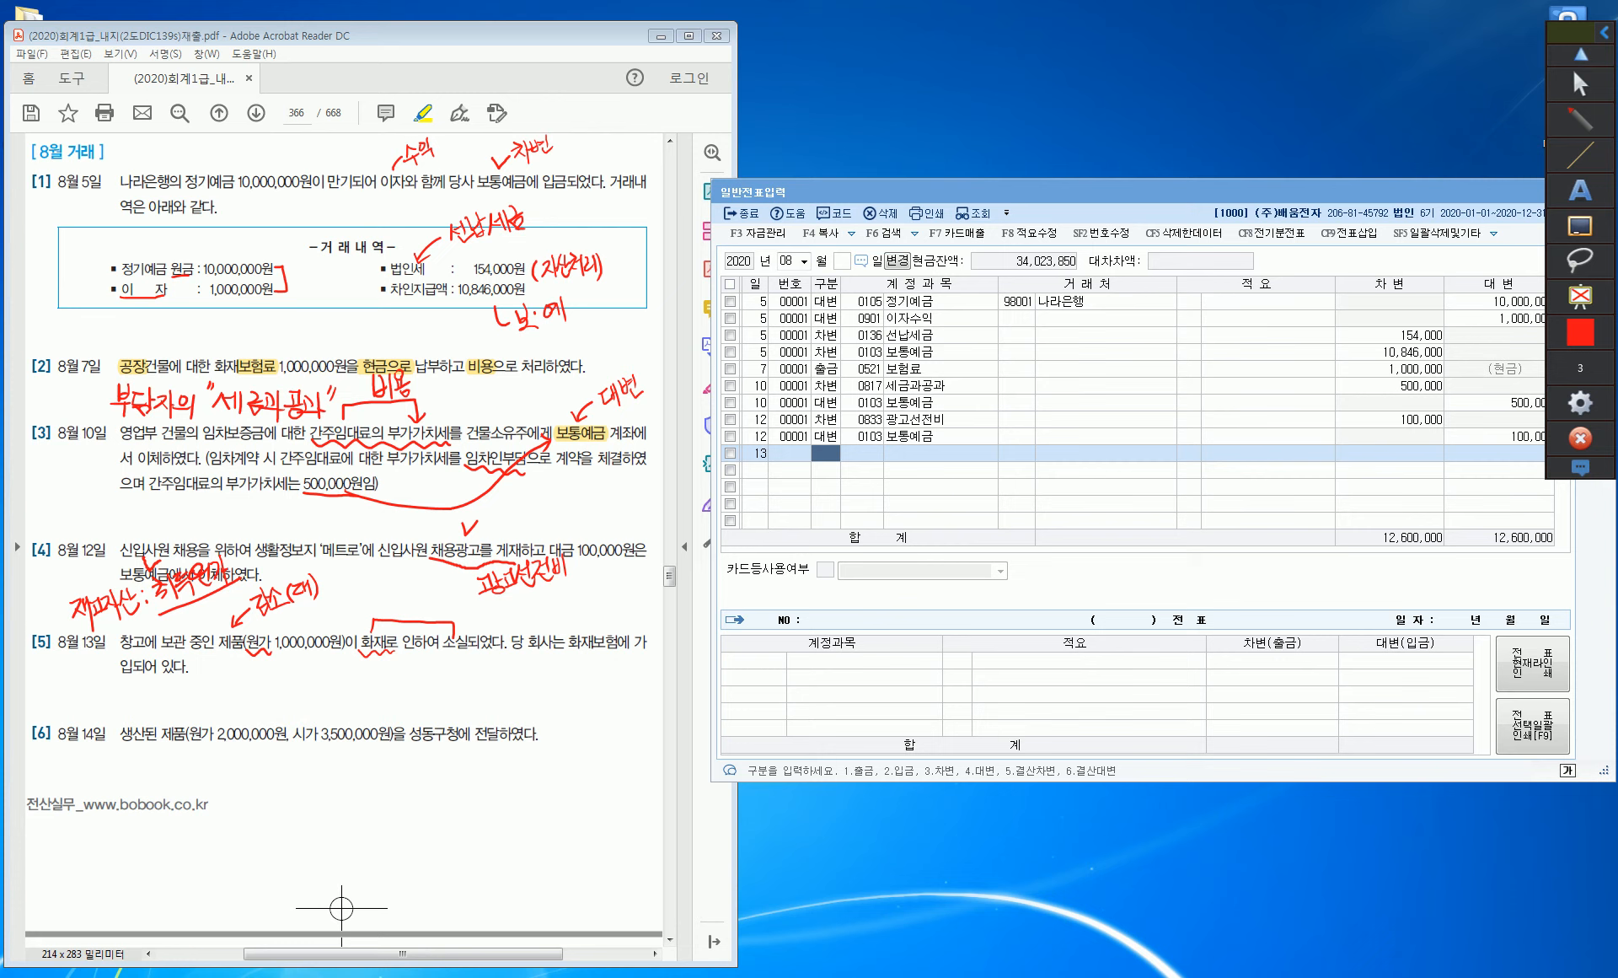
Handwrite (차) 재해손실 and 8. 타계정대체 beneath the August 13 transaction.
left_click_drag(377, 663, 396, 696)
mouse_move(399, 659)
left_mouse_down()
mouse_move(421, 691)
mouse_move(451, 669)
mouse_move(459, 688)
left_mouse_up()
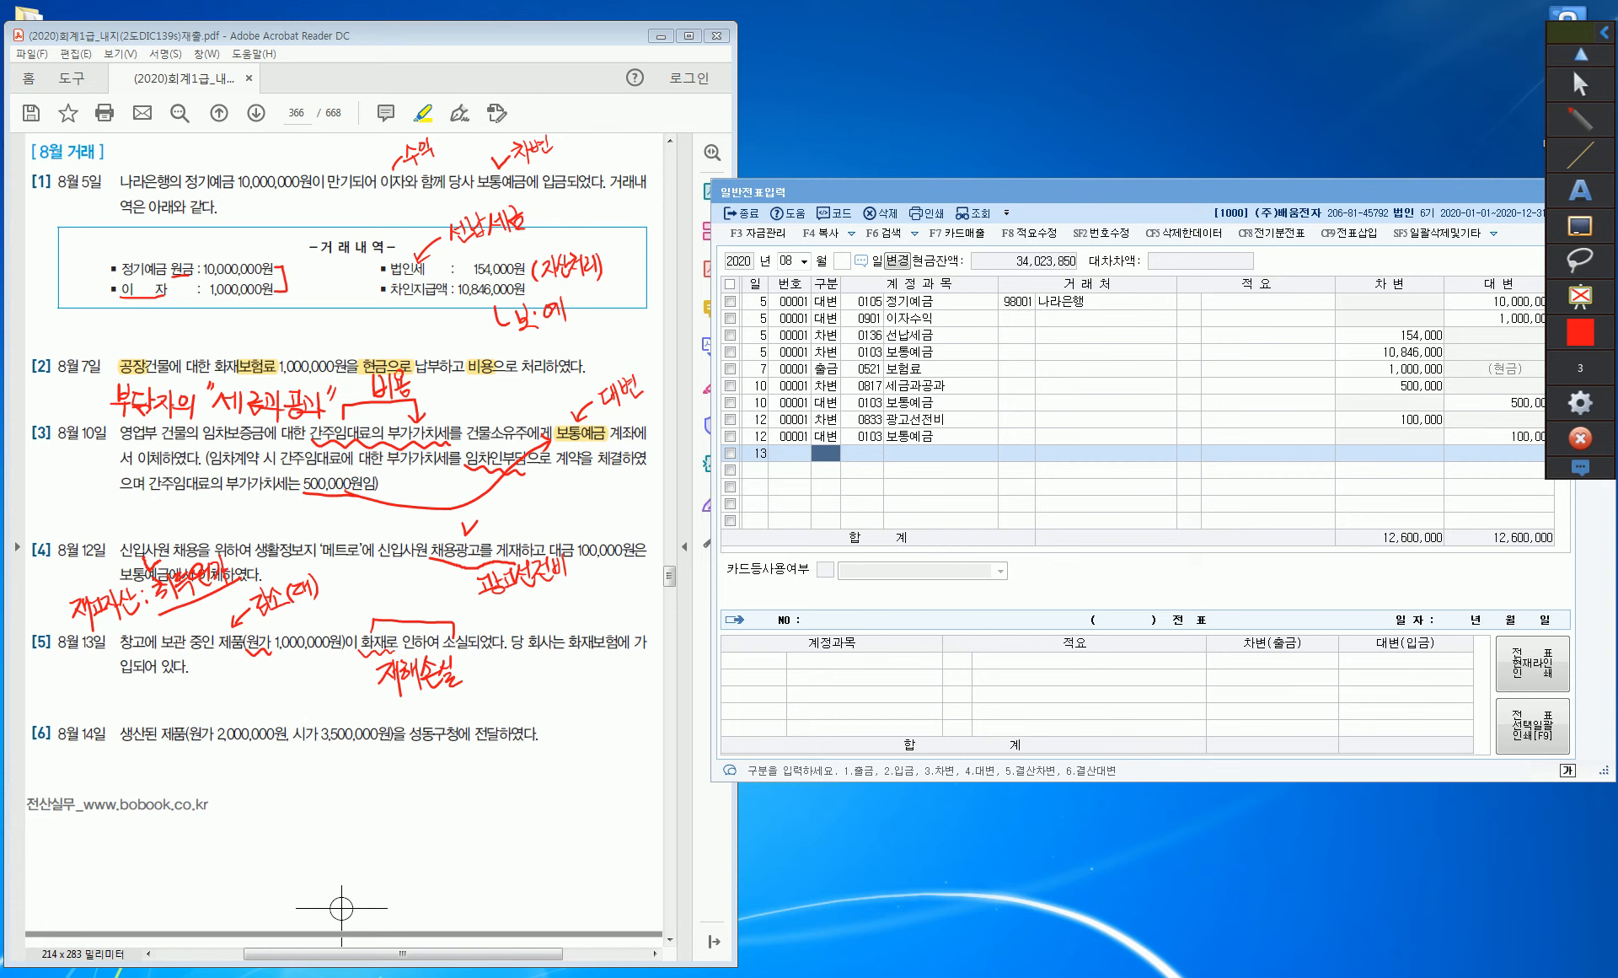
mouse_move(338, 671)
left_mouse_down()
mouse_move(337, 696)
mouse_move(362, 695)
left_mouse_up()
mouse_move(219, 673)
left_mouse_down()
mouse_move(235, 671)
mouse_move(244, 705)
mouse_move(287, 674)
left_mouse_up()
mouse_move(291, 651)
left_mouse_down()
mouse_move(286, 686)
mouse_move(312, 681)
left_mouse_up()
mouse_move(320, 648)
left_mouse_down()
mouse_move(320, 688)
mouse_move(334, 668)
left_mouse_up()
mouse_move(204, 680)
left_mouse_down()
mouse_move(196, 692)
mouse_move(212, 702)
left_mouse_up()
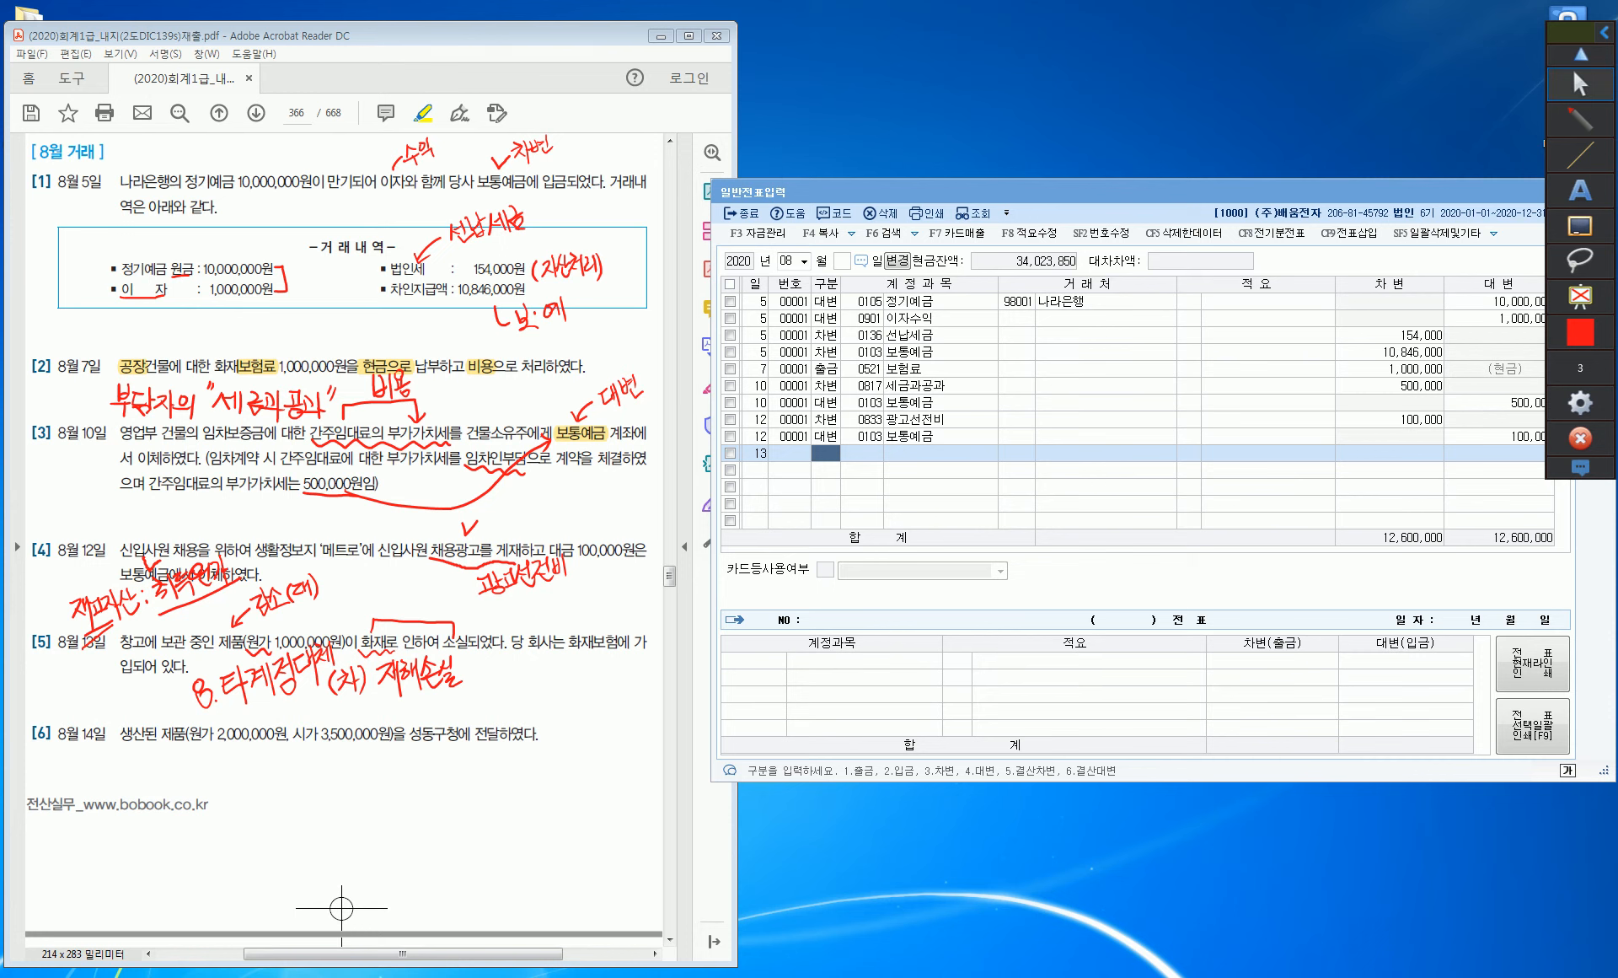
Complete the day 13 line as a debit (차변) to 0961 재해손실 of 1,000,000 with no vendor or description.
left_click(1580, 85)
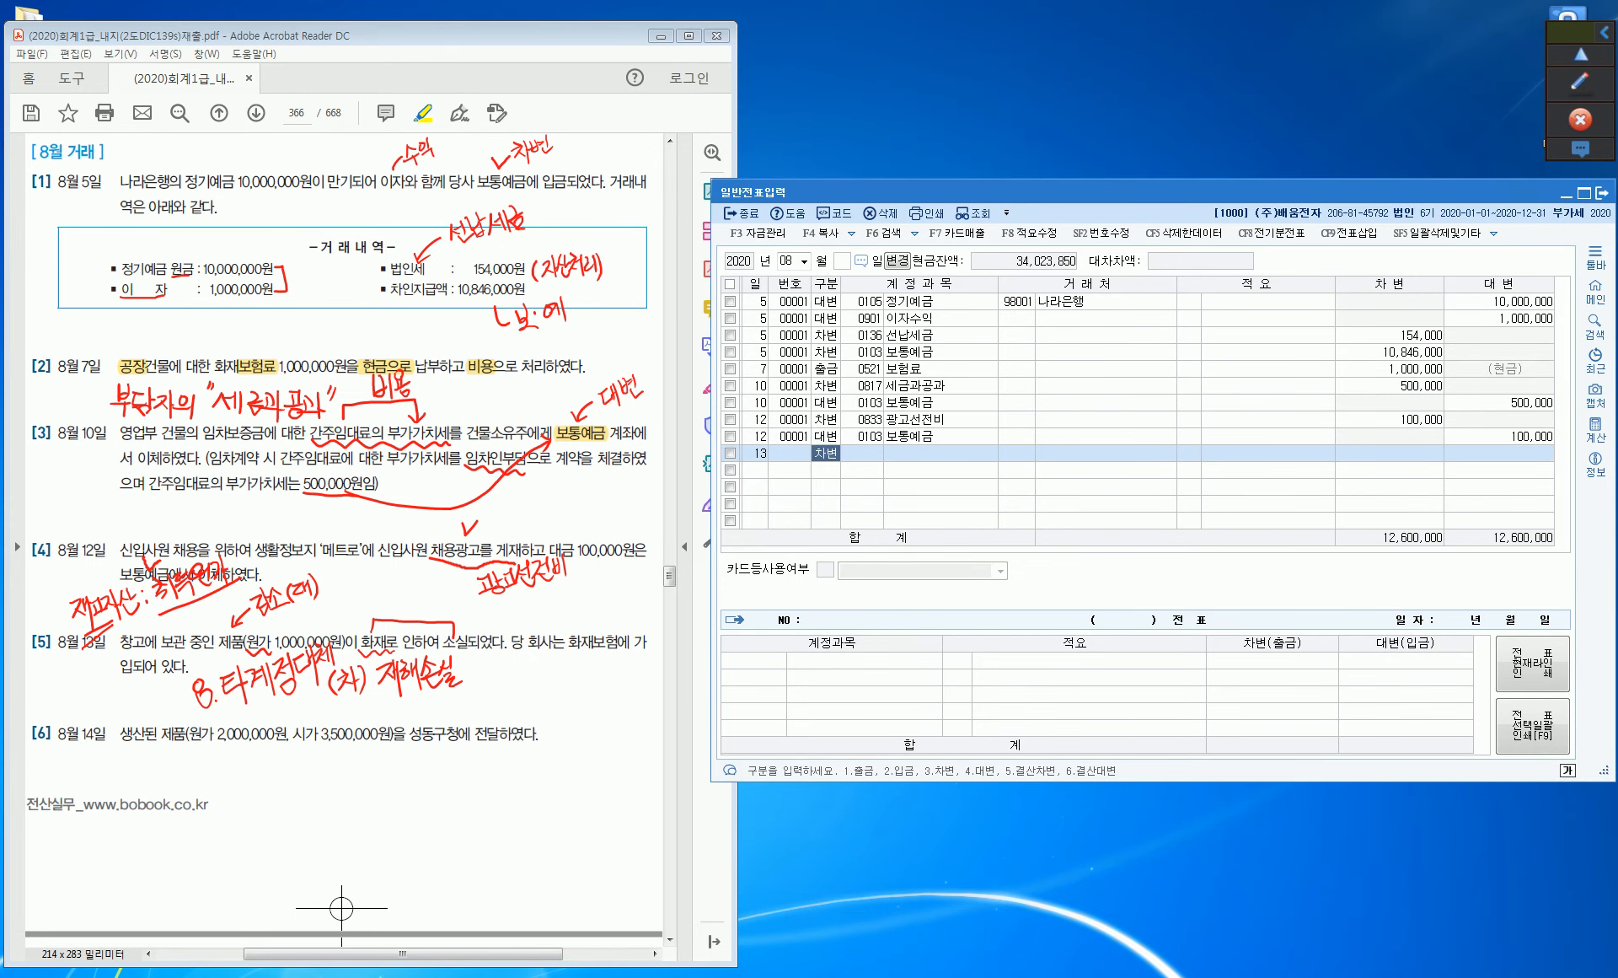
type("3")
key("Return")
type("재해")
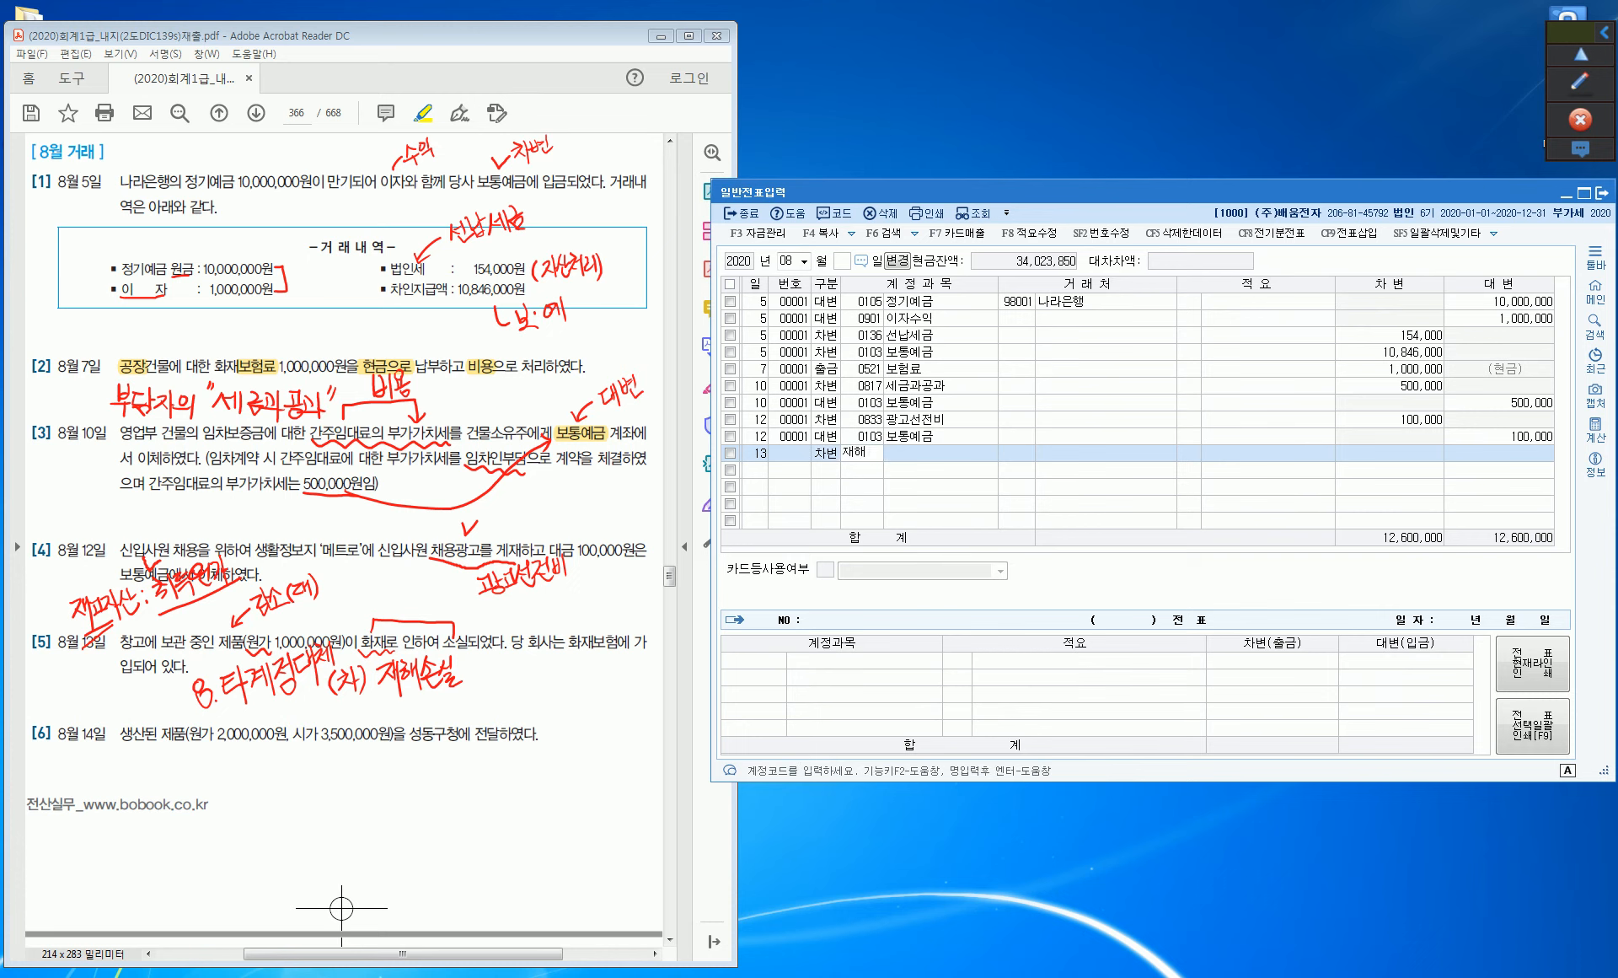
key("Return")
key("Return")
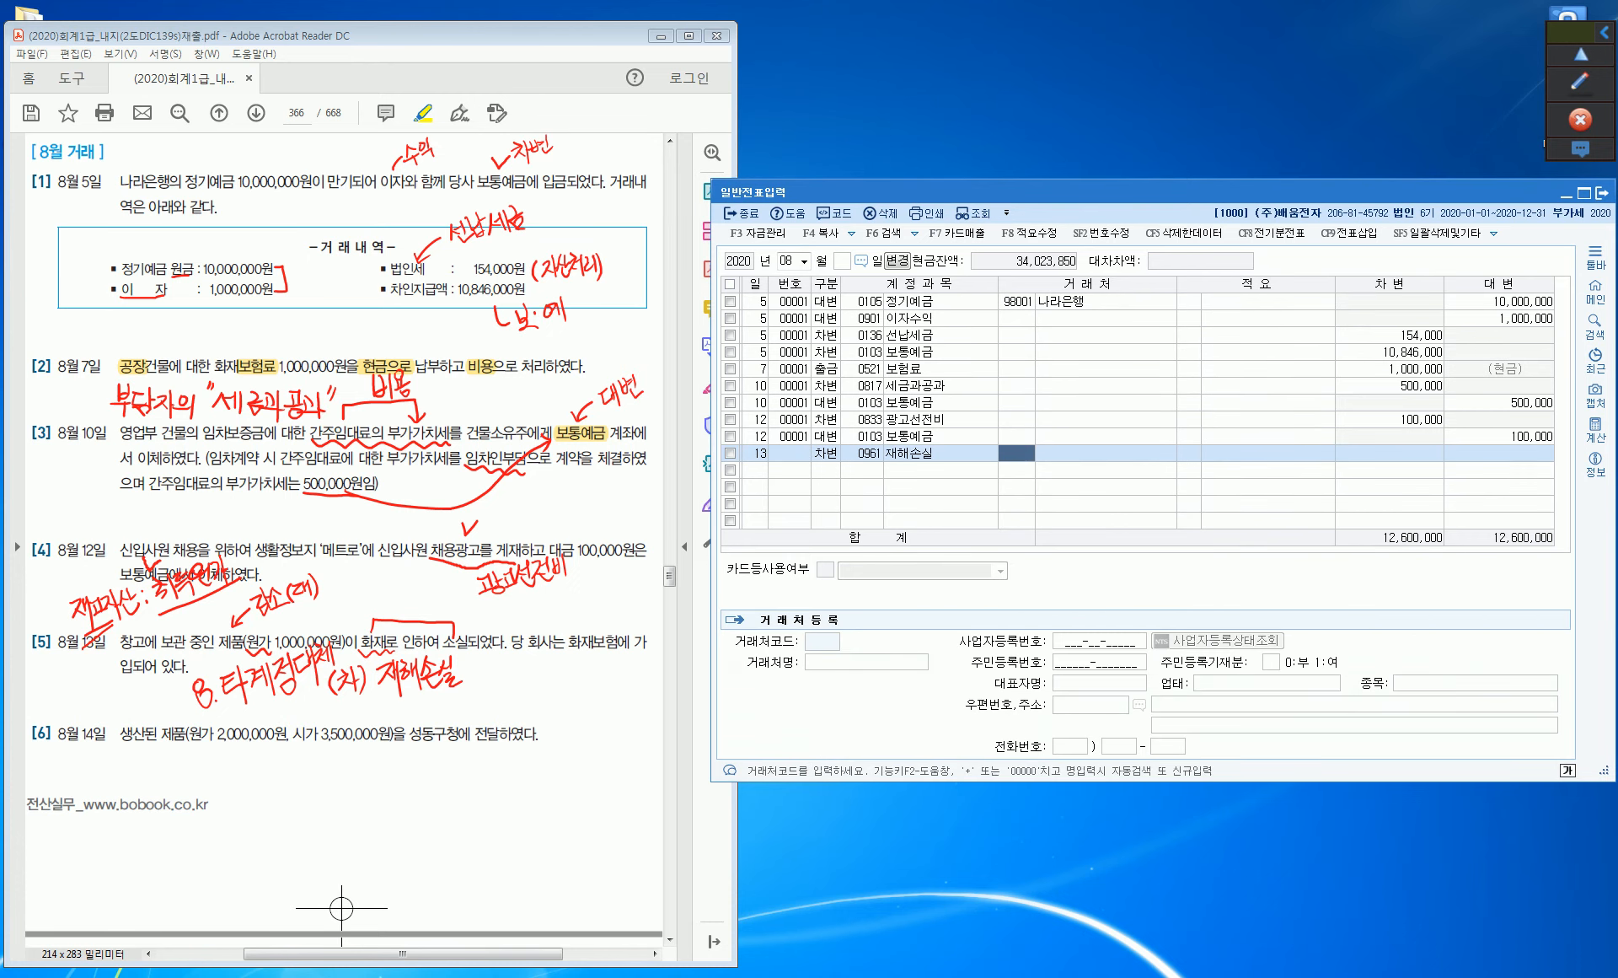
key("Return")
key("Return")
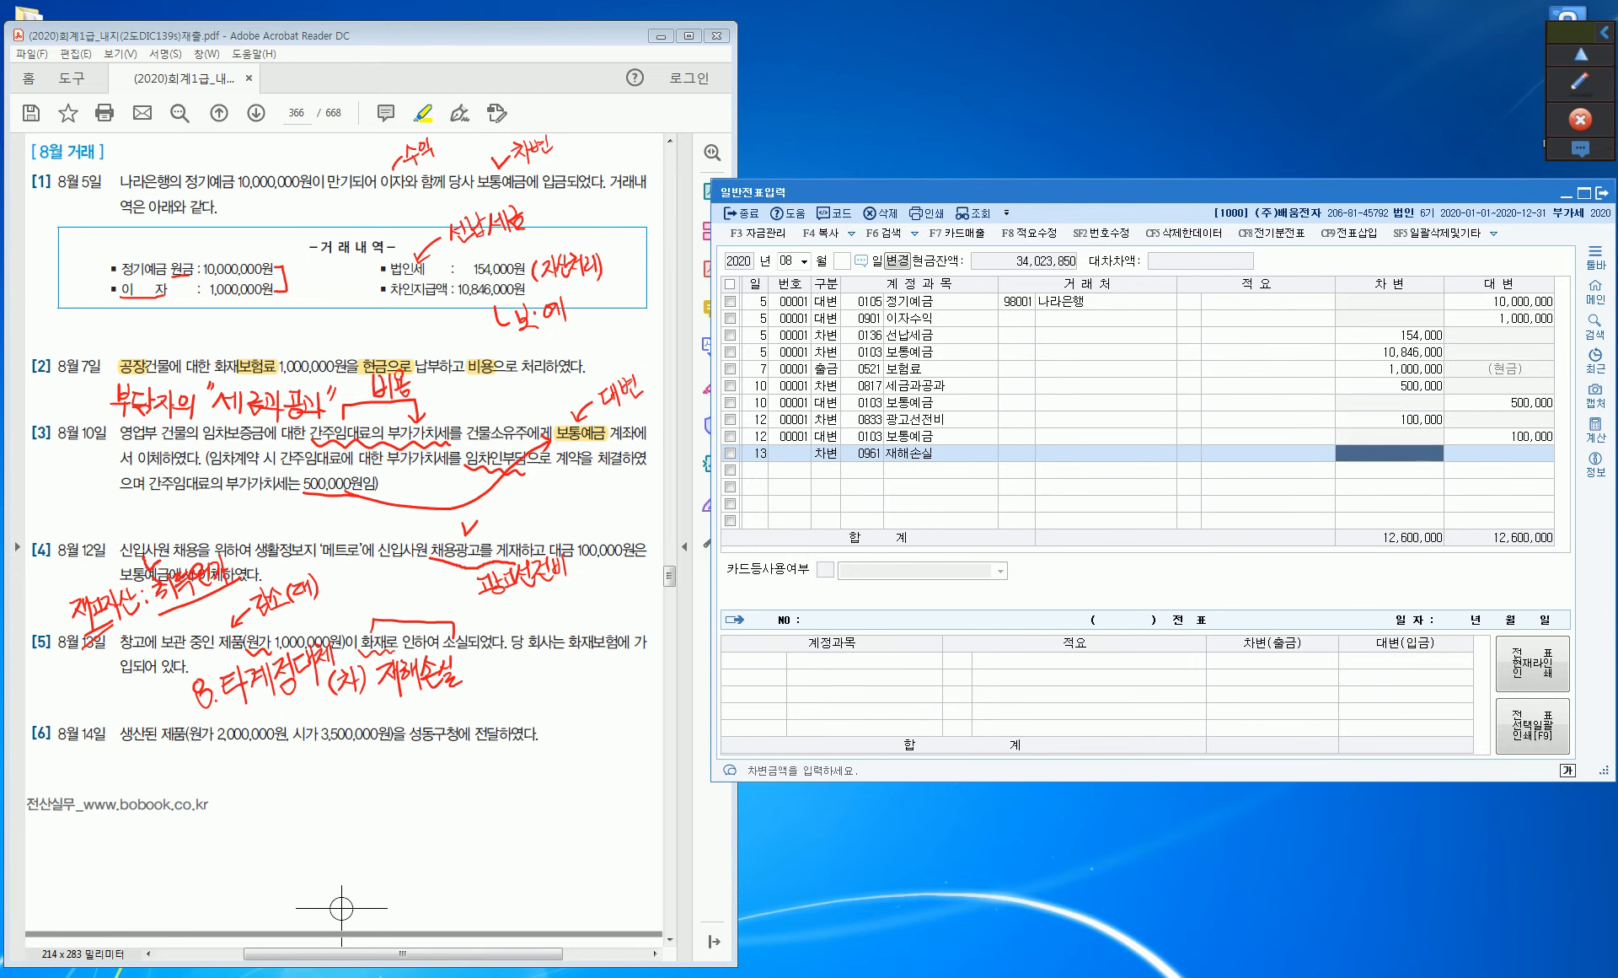
type("1000000")
key("Return")
Add a day 13 credit (대변) line for 0150 제품 with no vendor, up to its description (적요).
key("Return")
type("4")
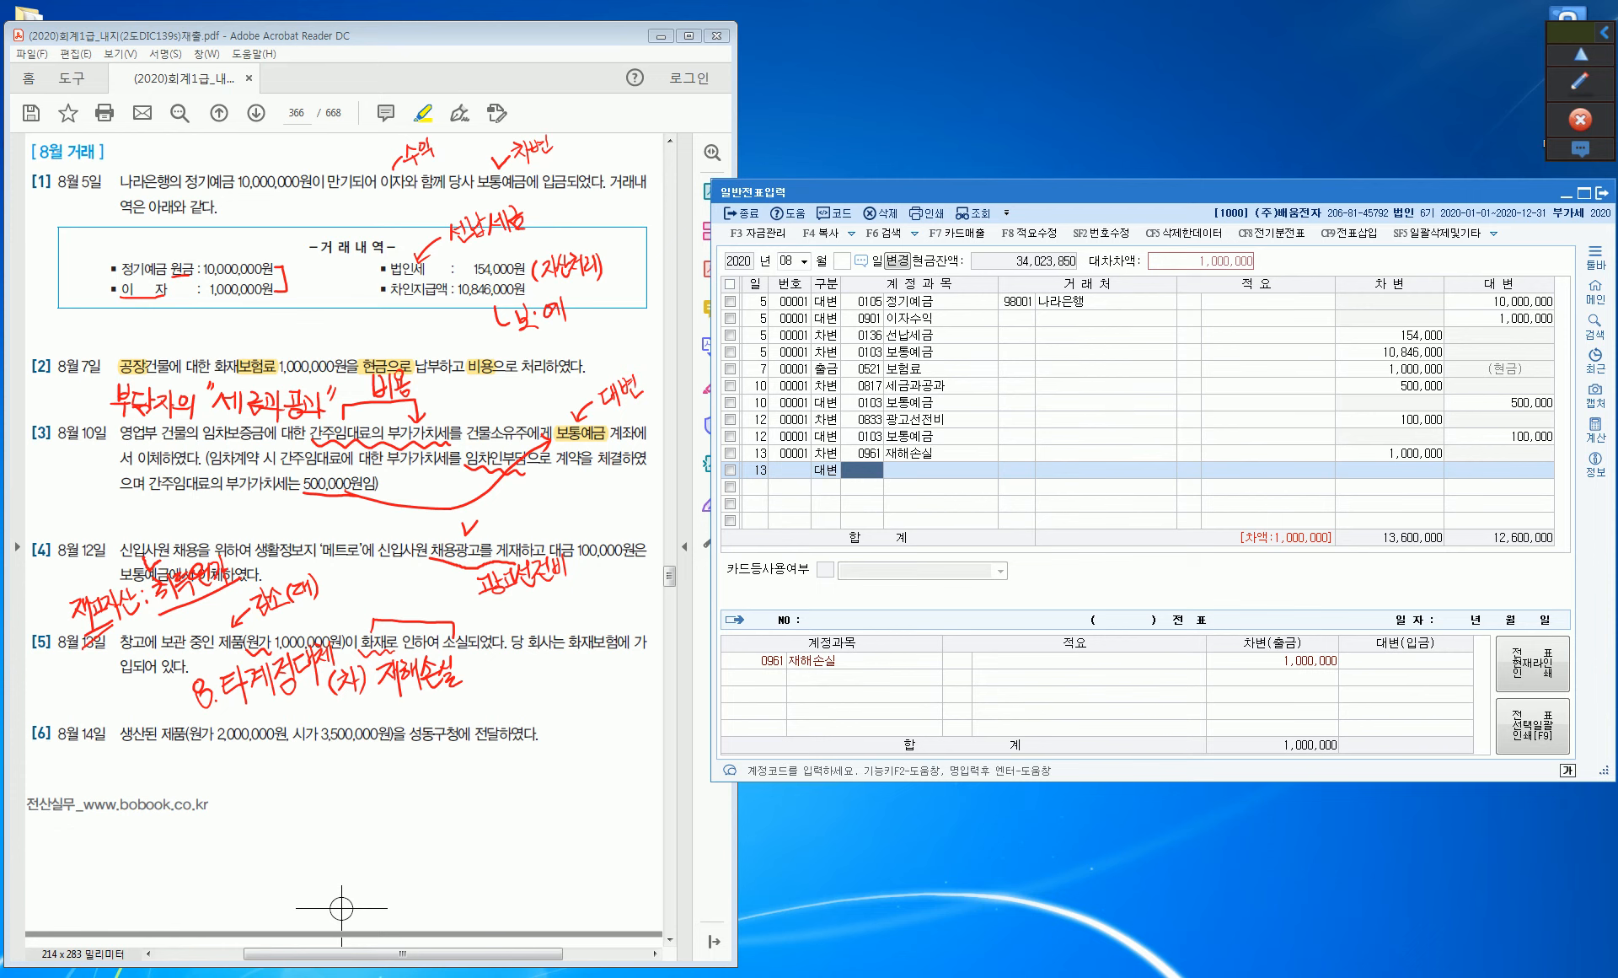
type("150")
key("Return")
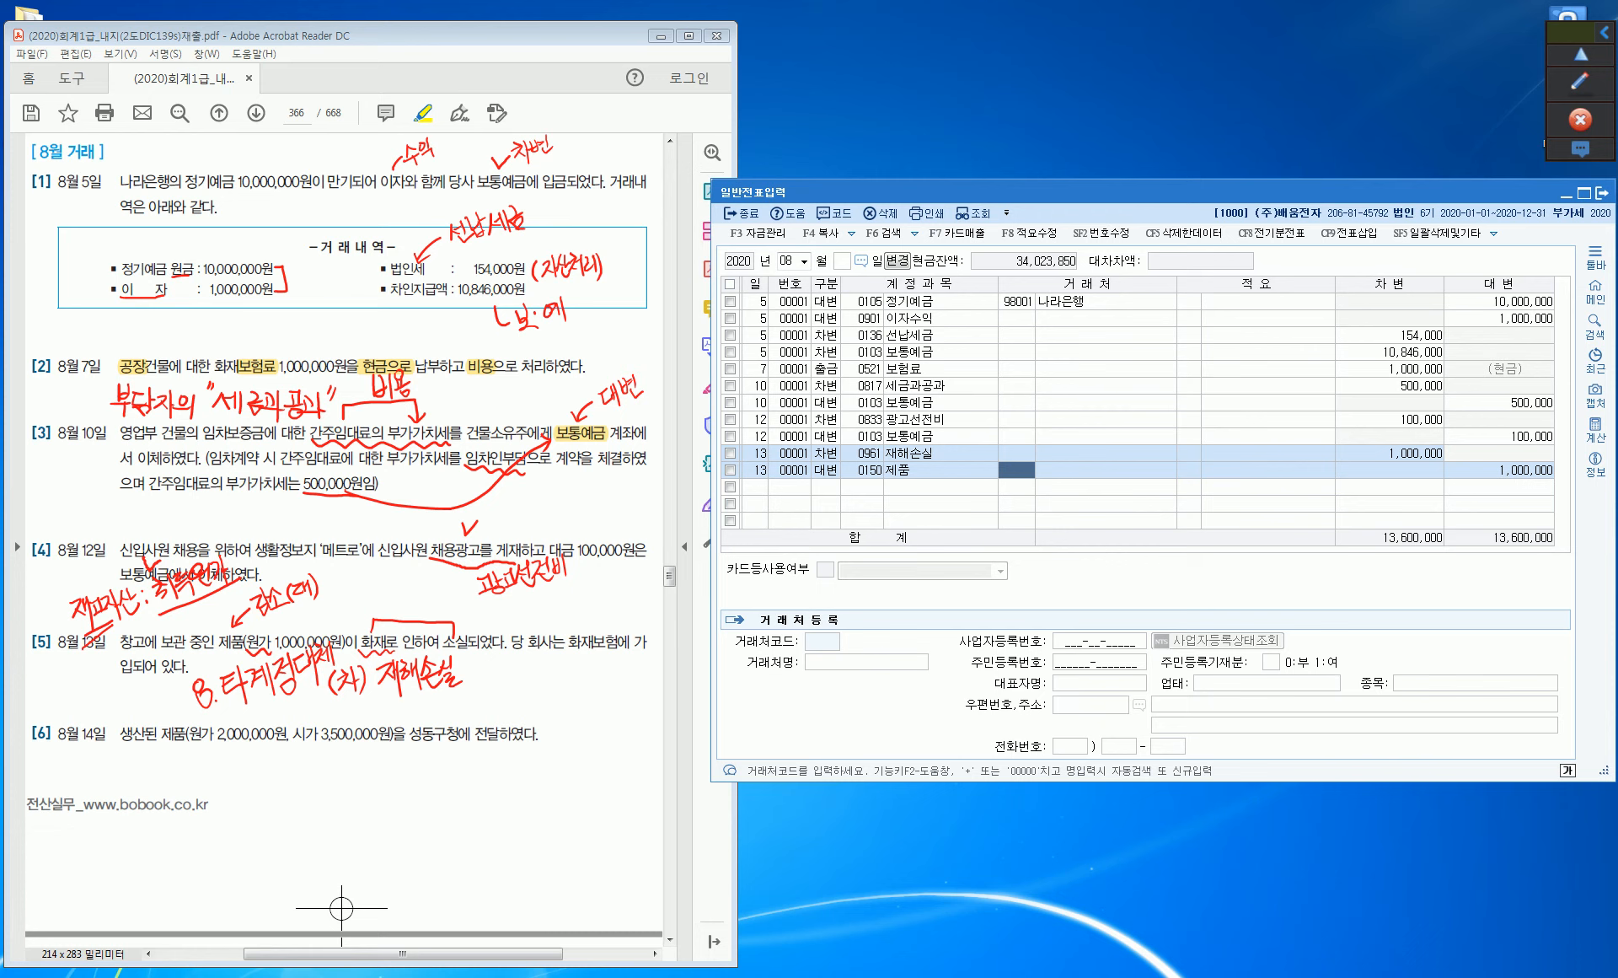
key("Return")
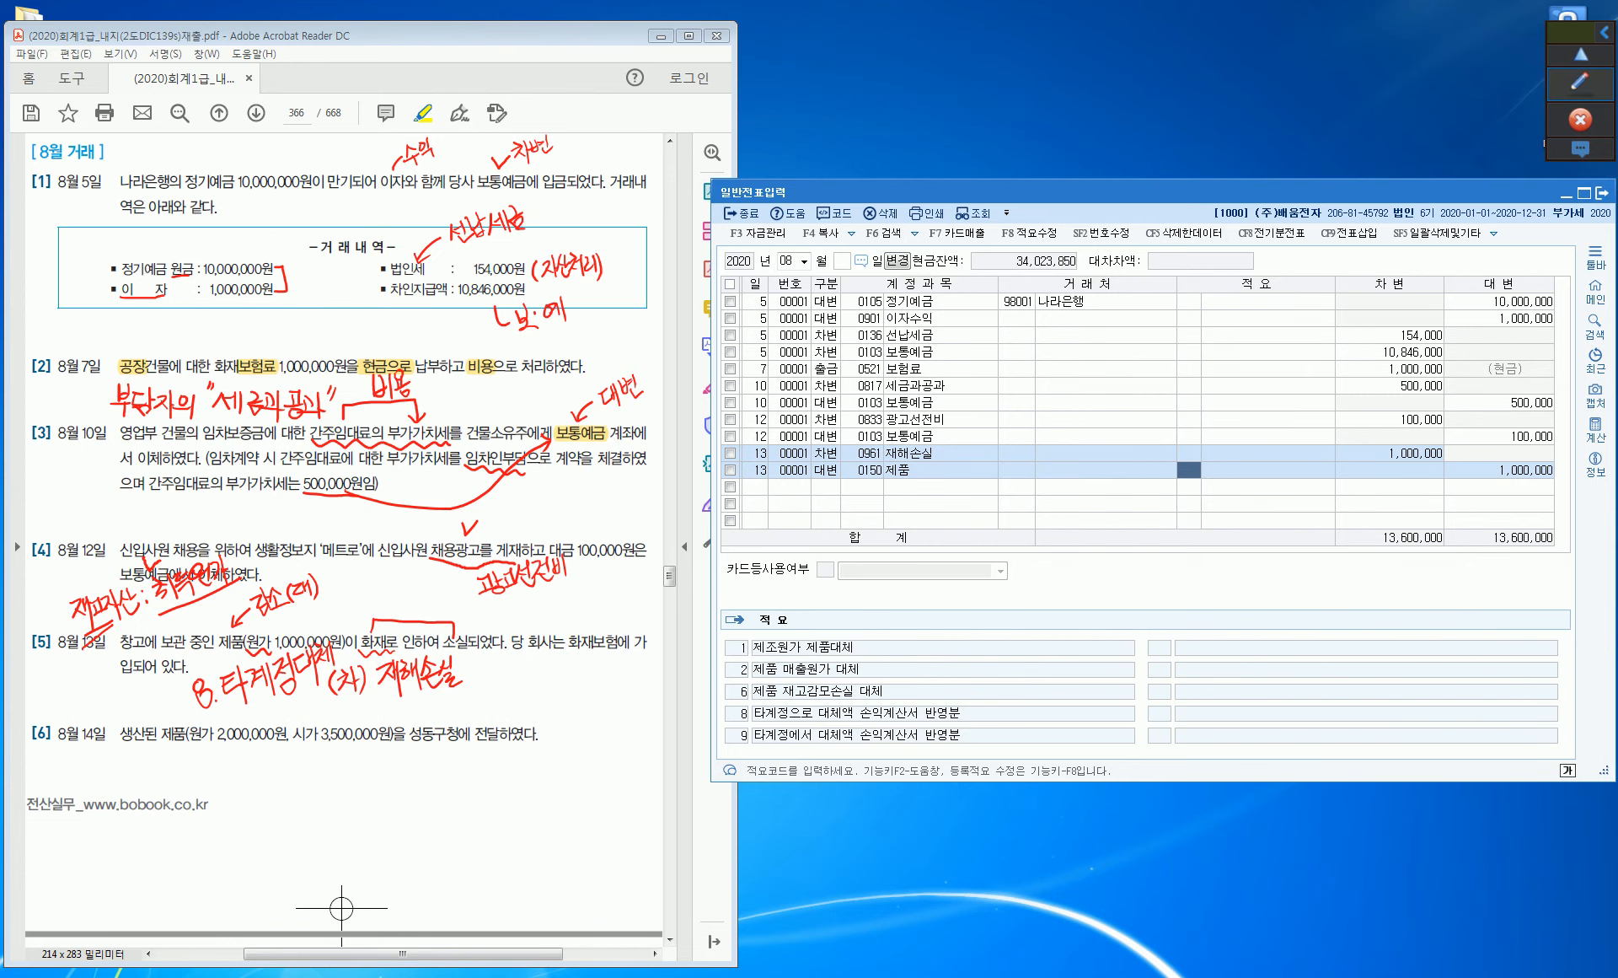
Outline description 8, 타계정으로 대체액 손익계산서 반영분, with a green rectangle and erase the rectangle.
left_click(1581, 82)
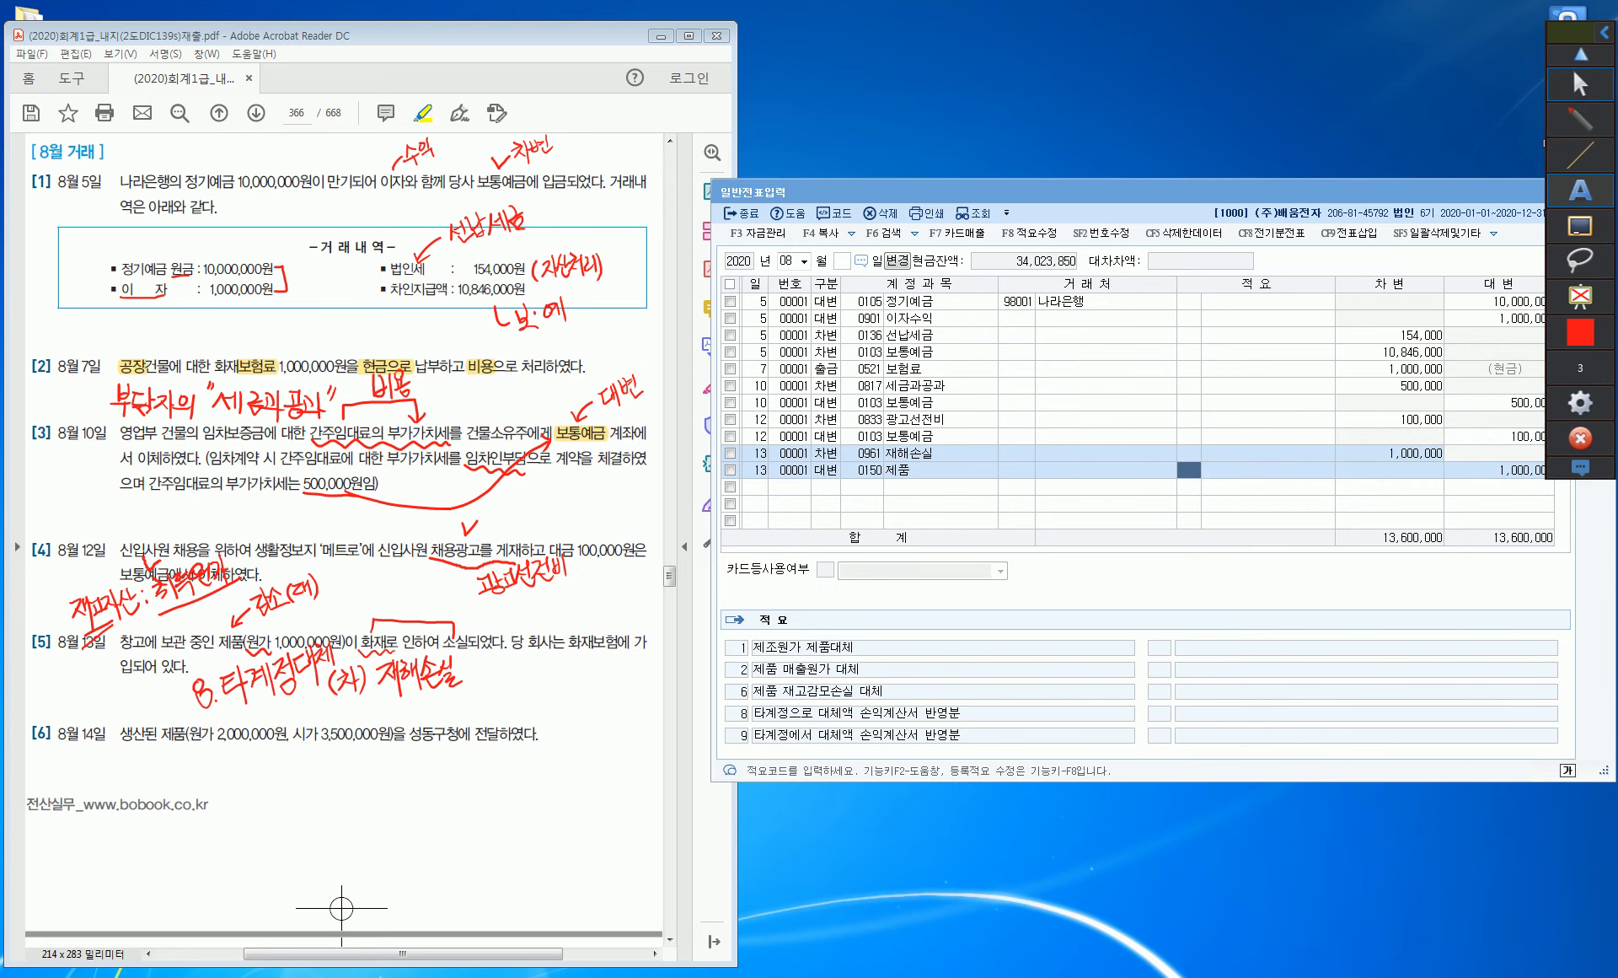
left_click(1580, 155)
left_click(1527, 140)
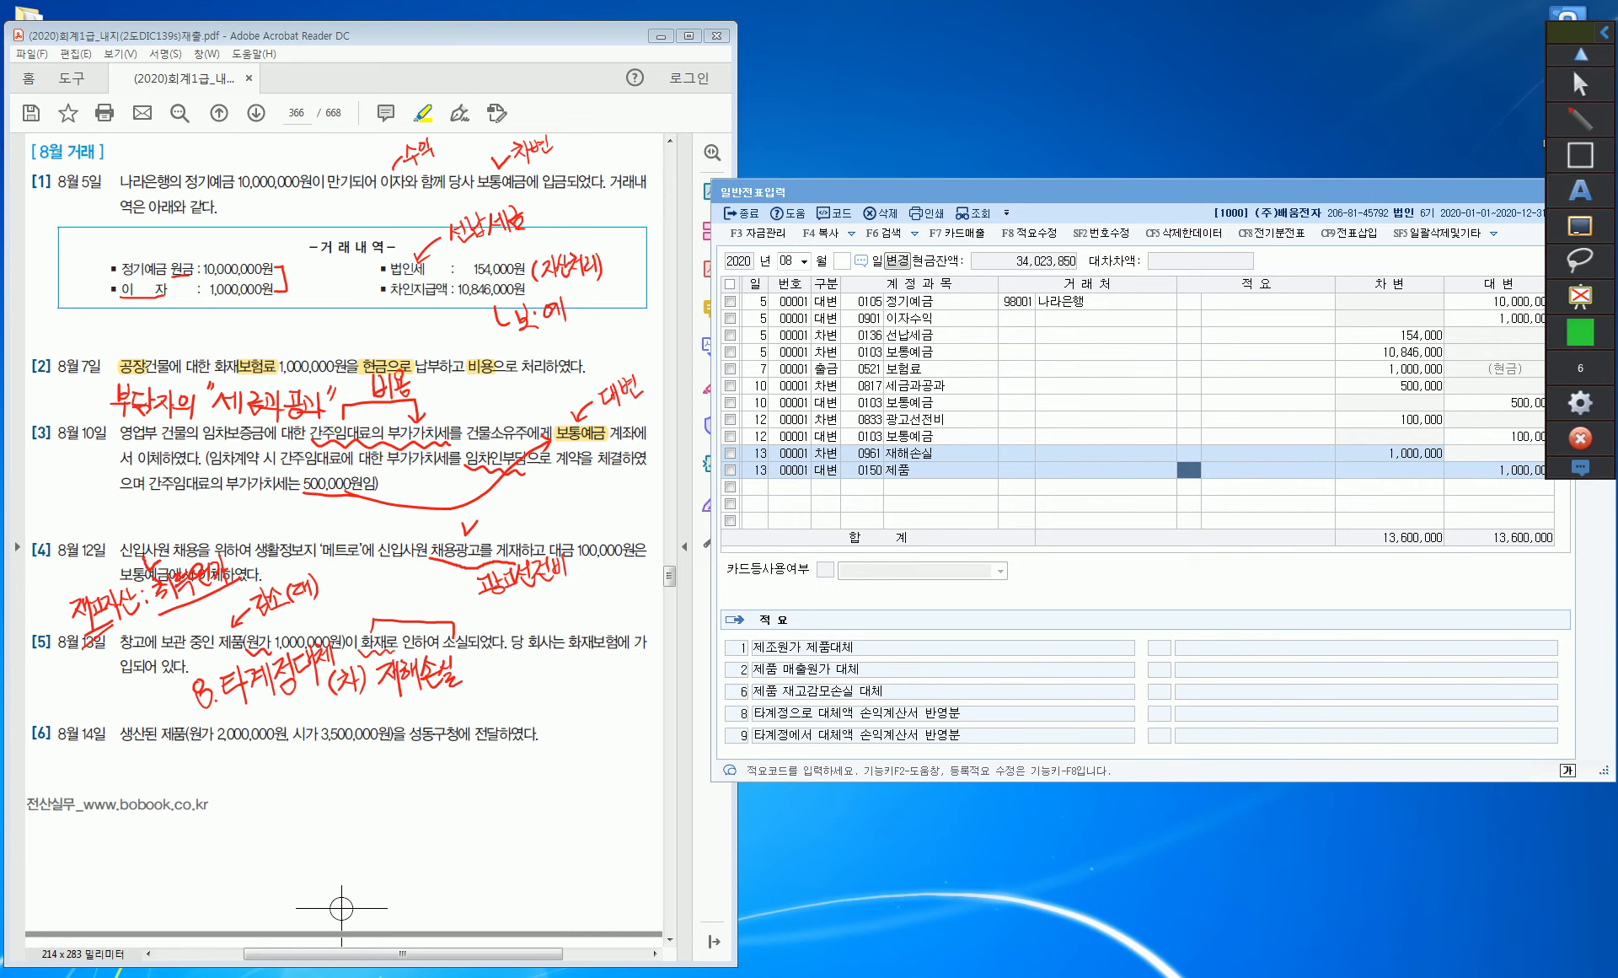
mouse_move(716, 700)
left_mouse_down()
mouse_move(727, 725)
mouse_move(975, 739)
mouse_move(1141, 726)
left_mouse_up()
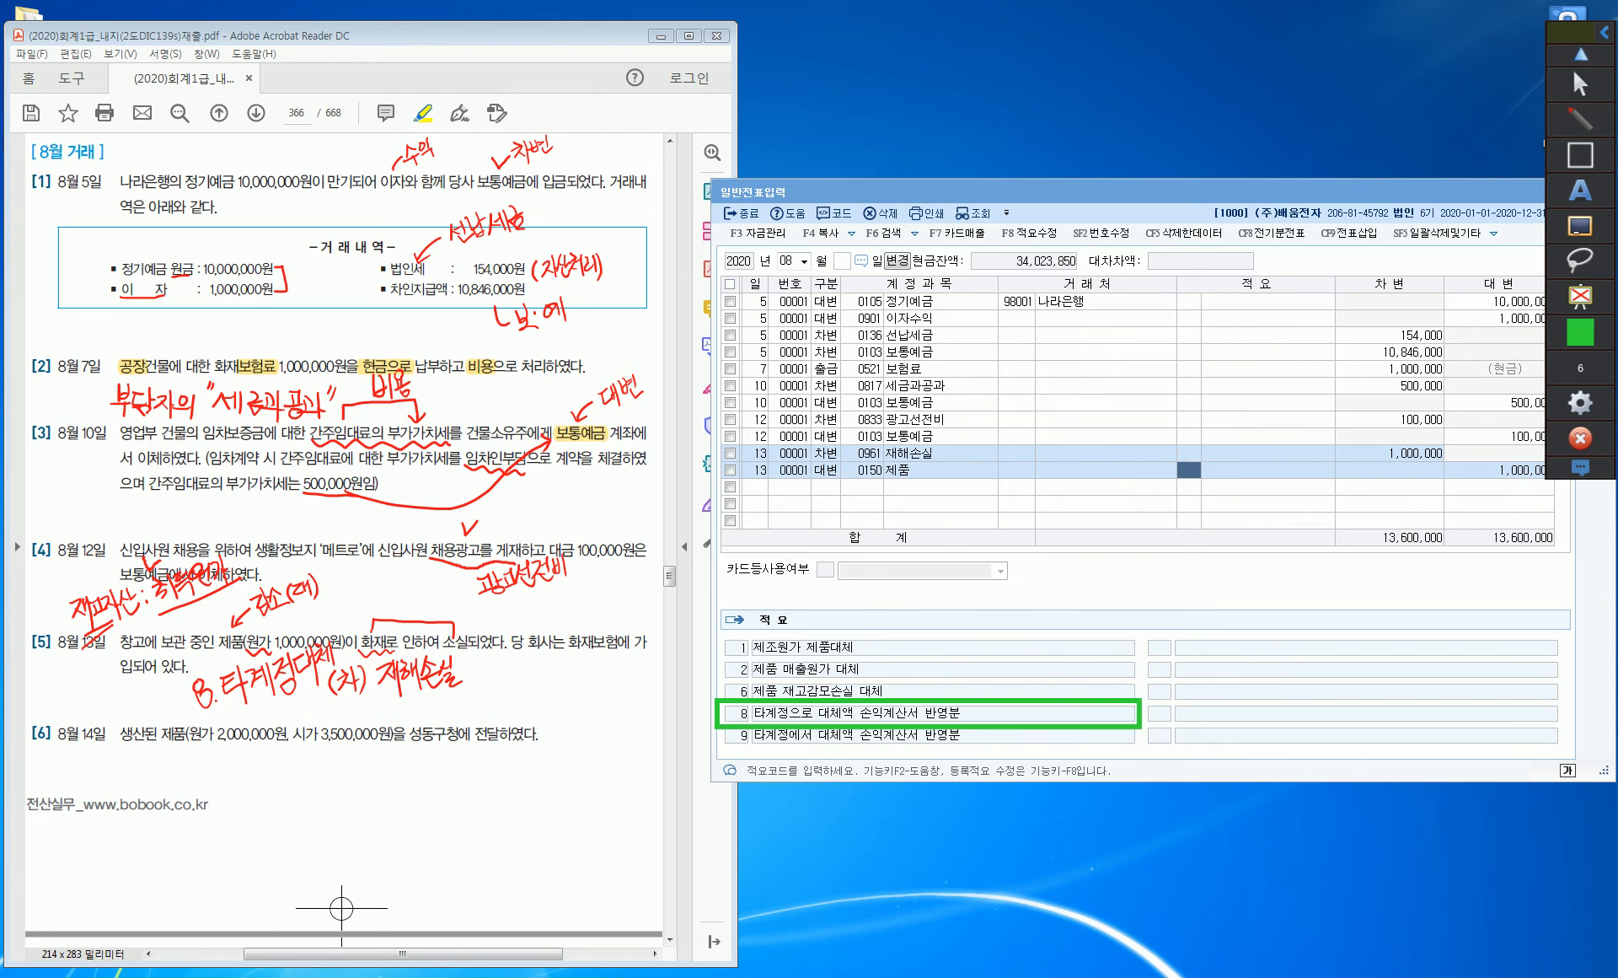
key("ctrl")
key("ctrl")
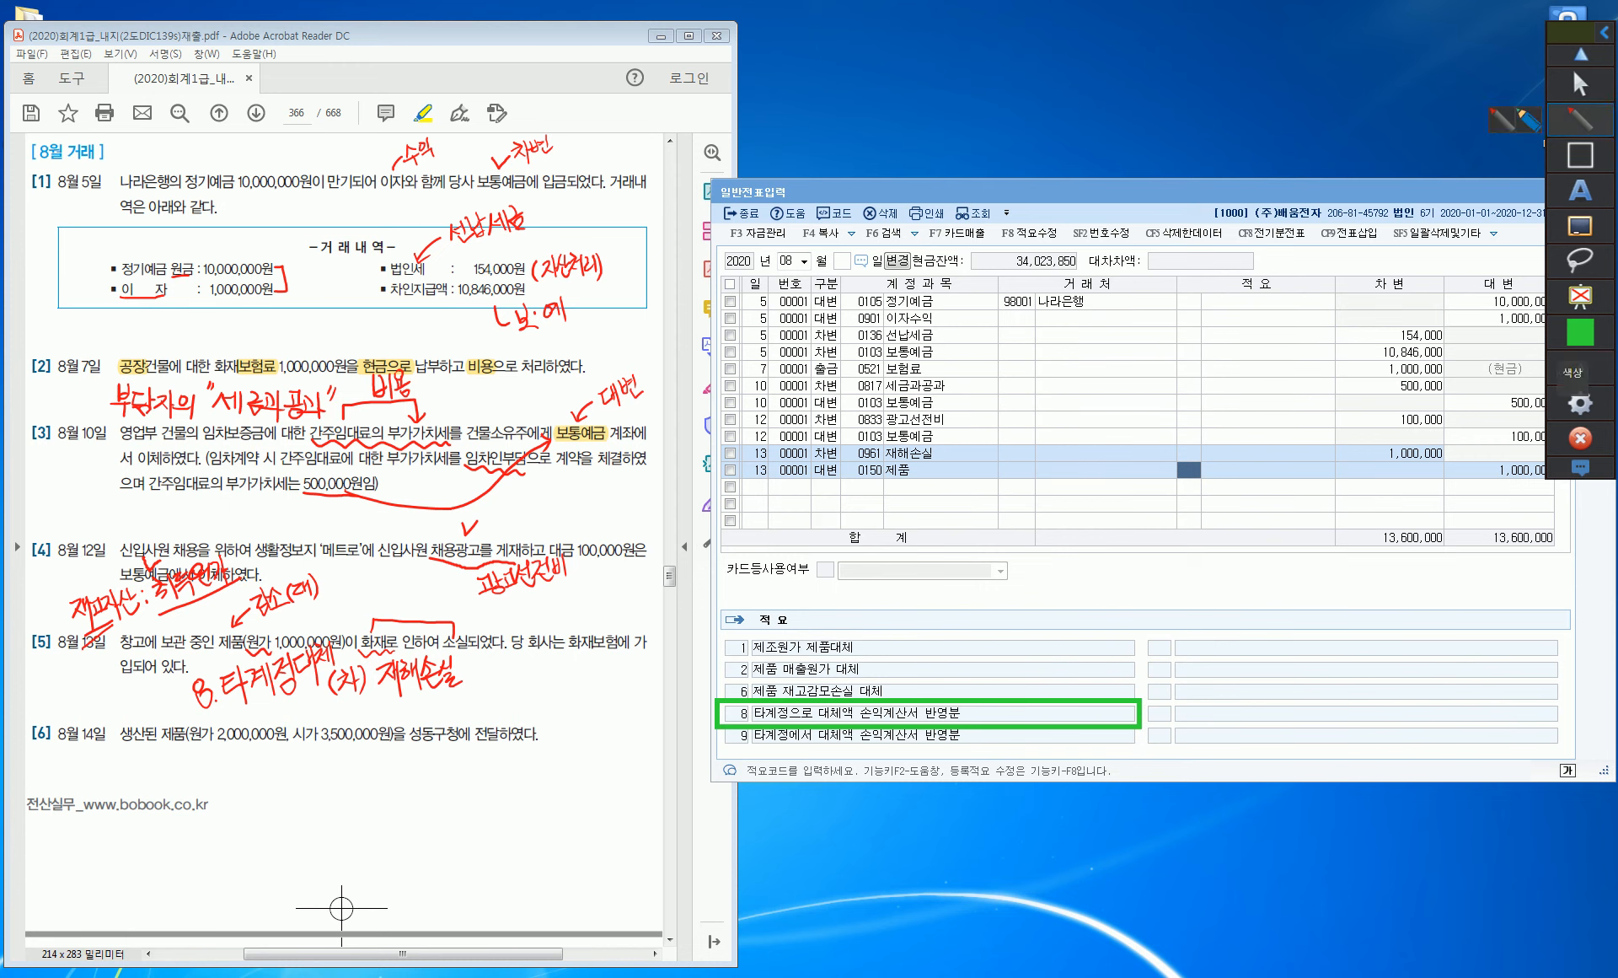
mouse_move(1580, 225)
left_click(1476, 225)
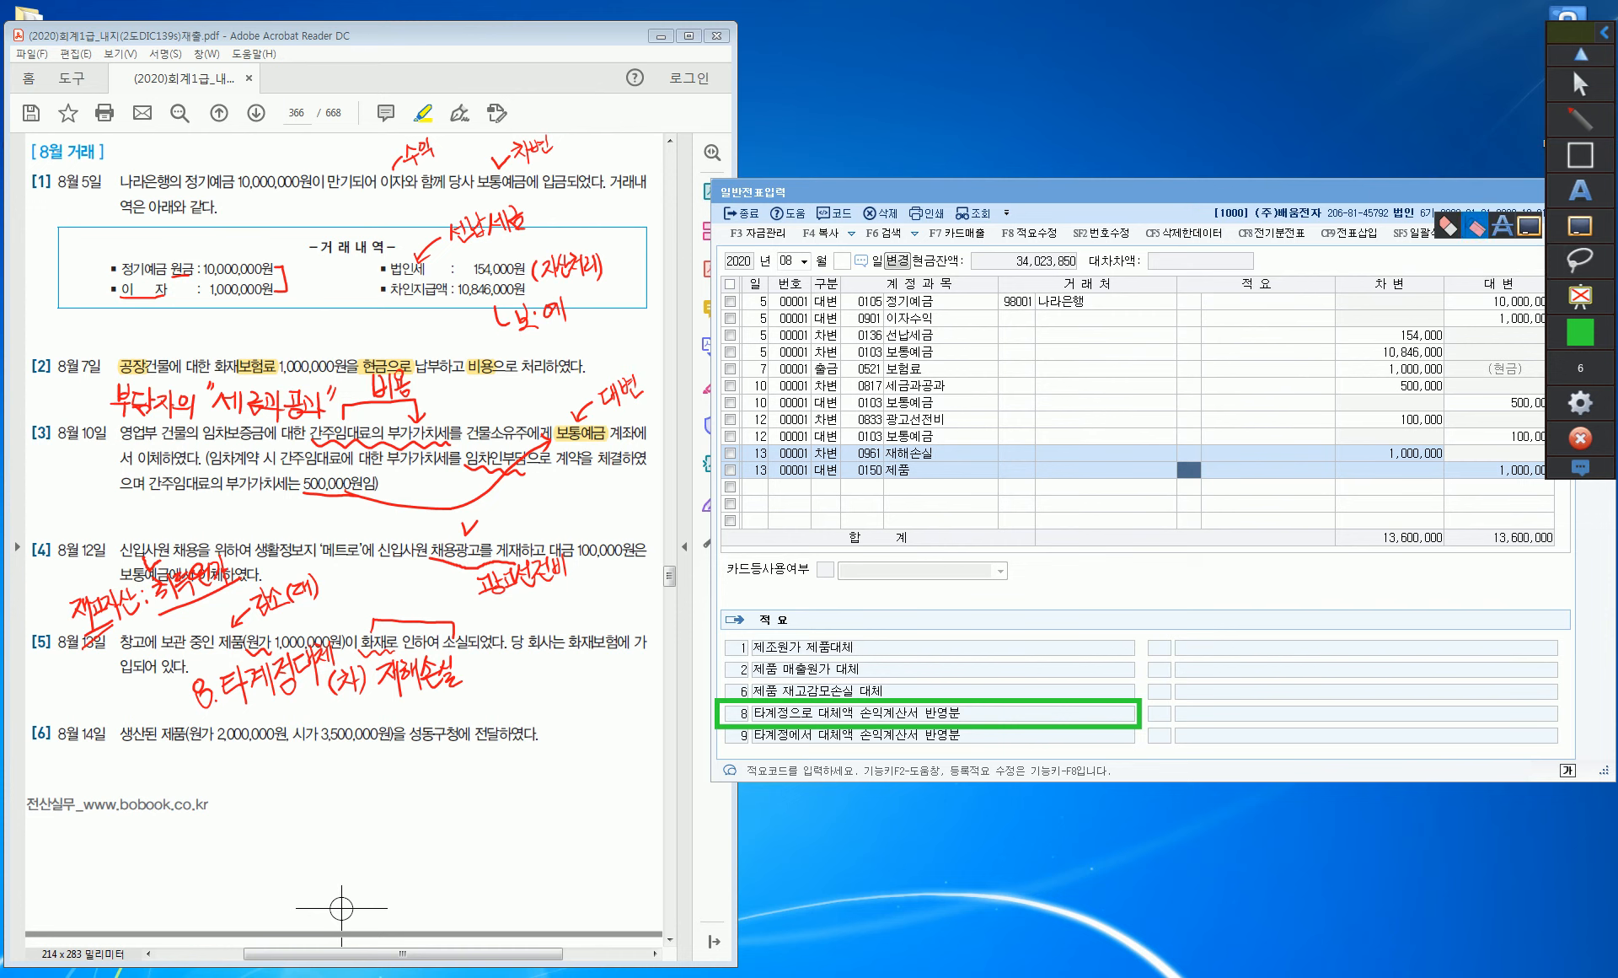
left_click(1138, 712)
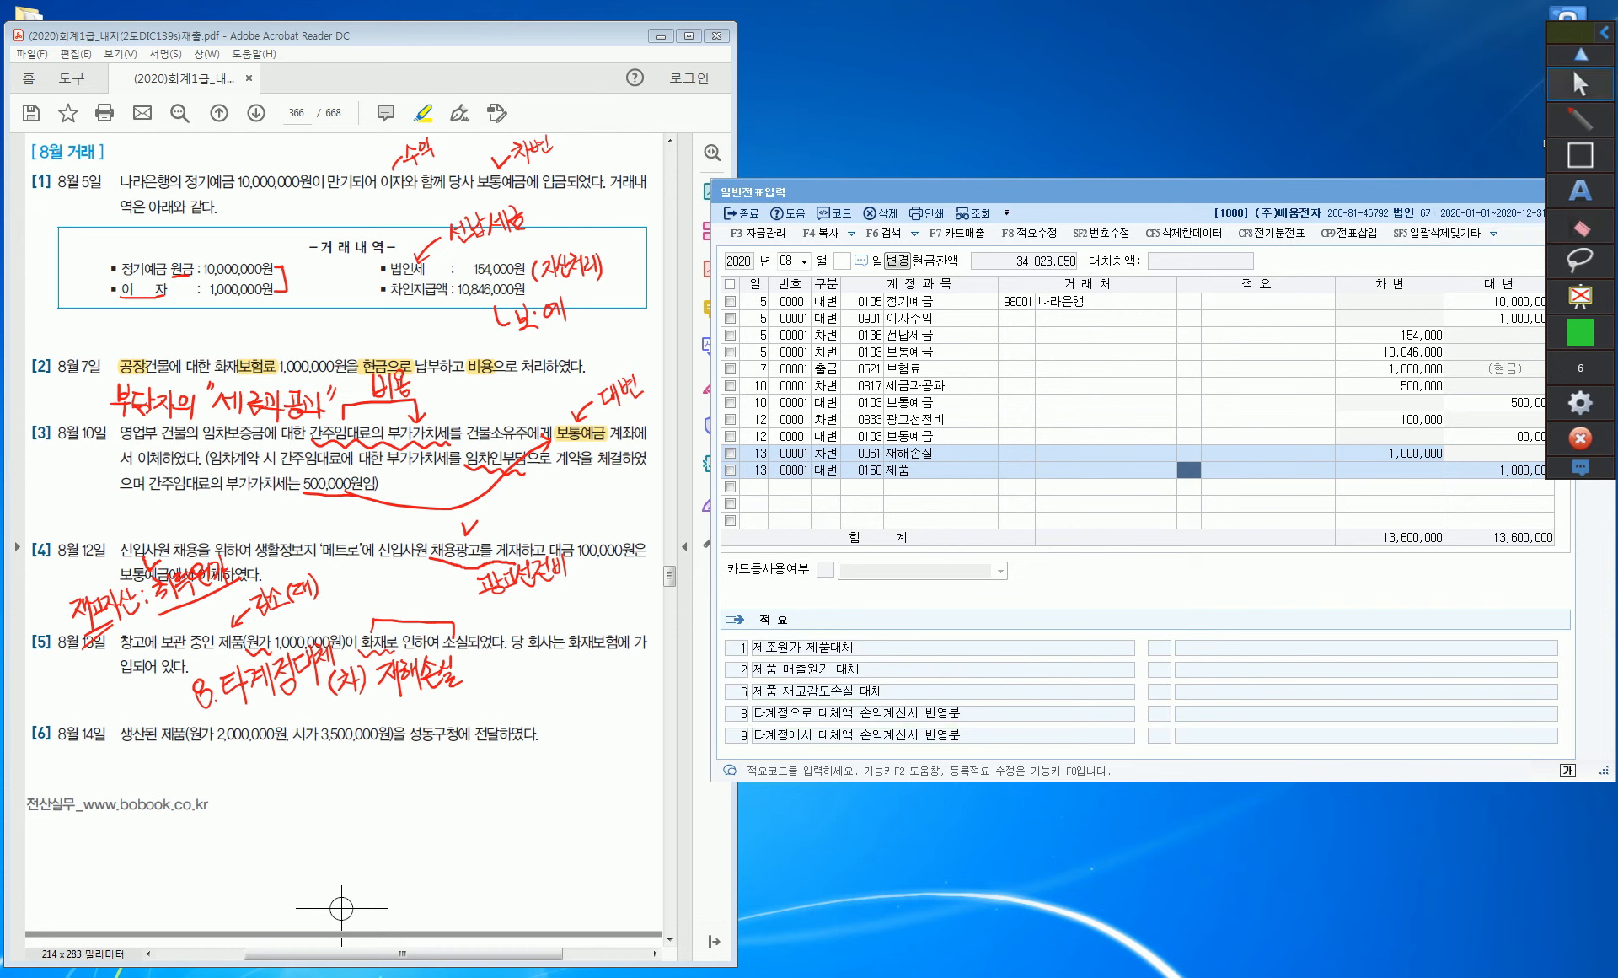
left_click(1580, 84)
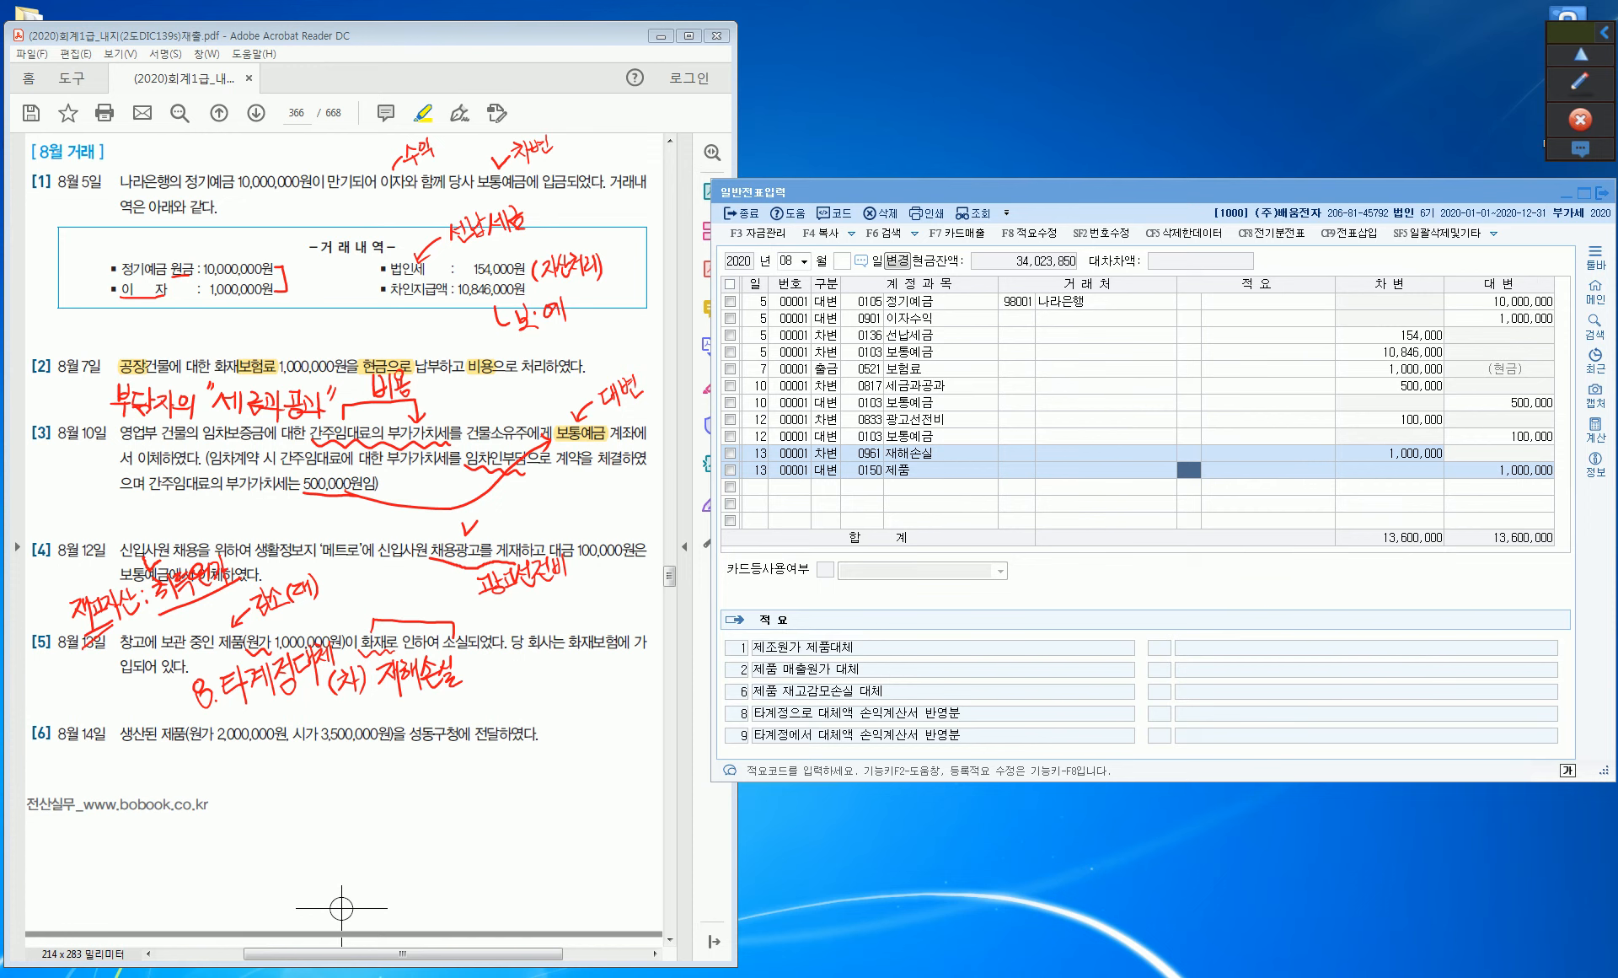
Leave the day 13 제품 credit line's description empty and accept its amount of 1,000,000.
key("Return")
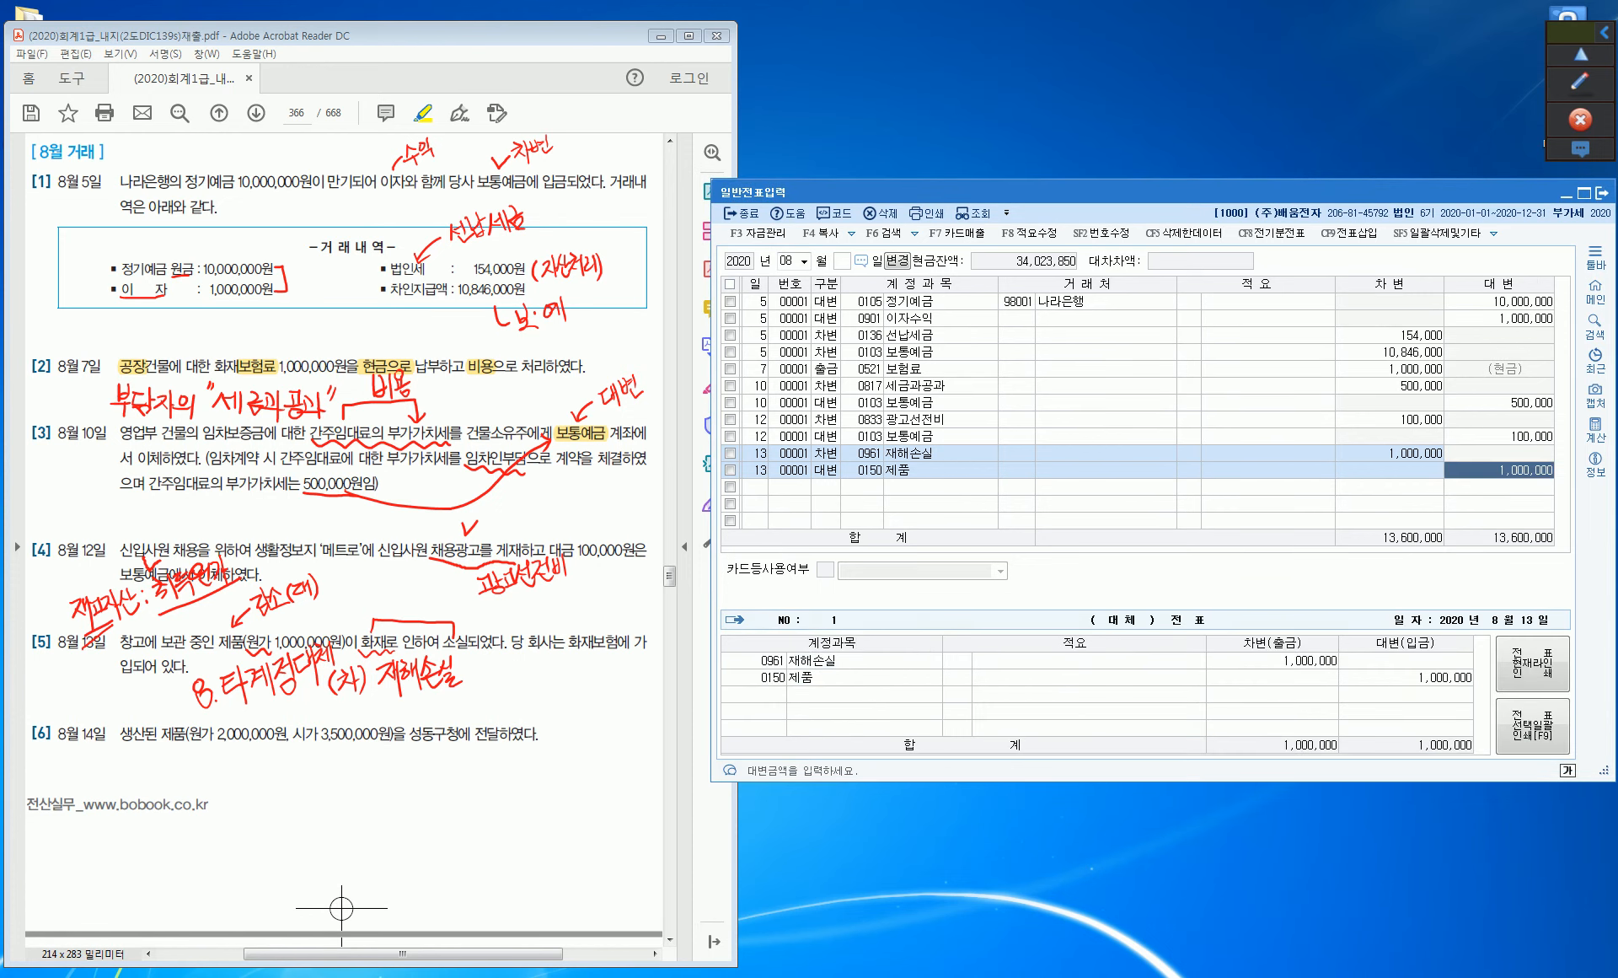
key("Return")
key("Up")
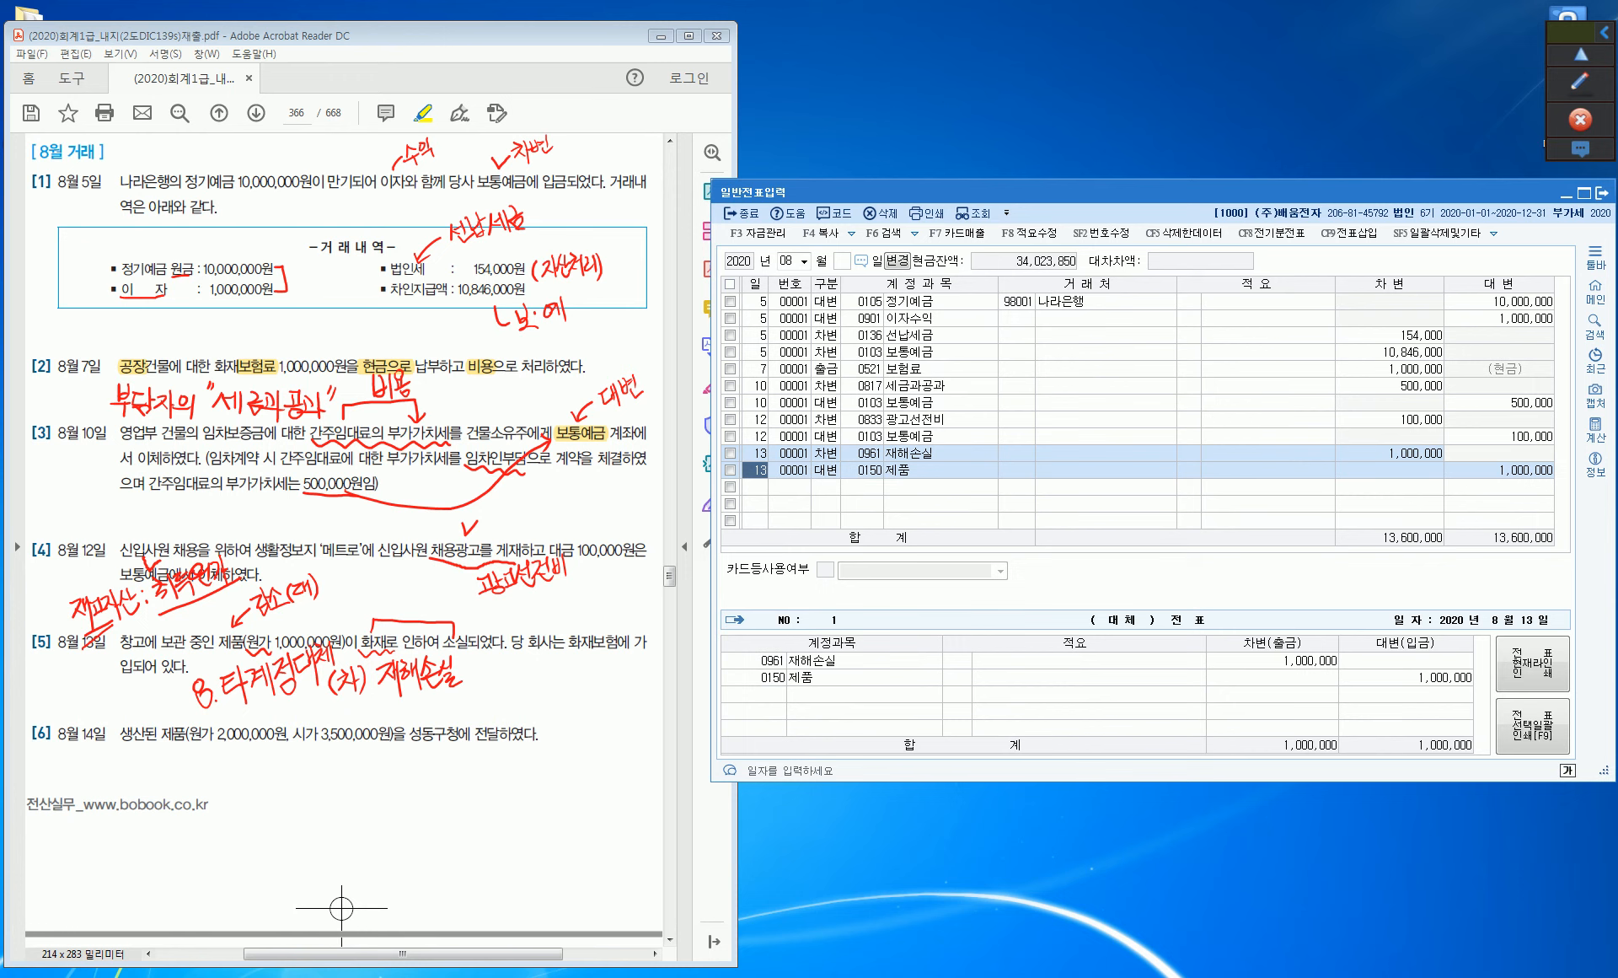
Open the income statement (손익계산서) for August 2020.
key("Escape")
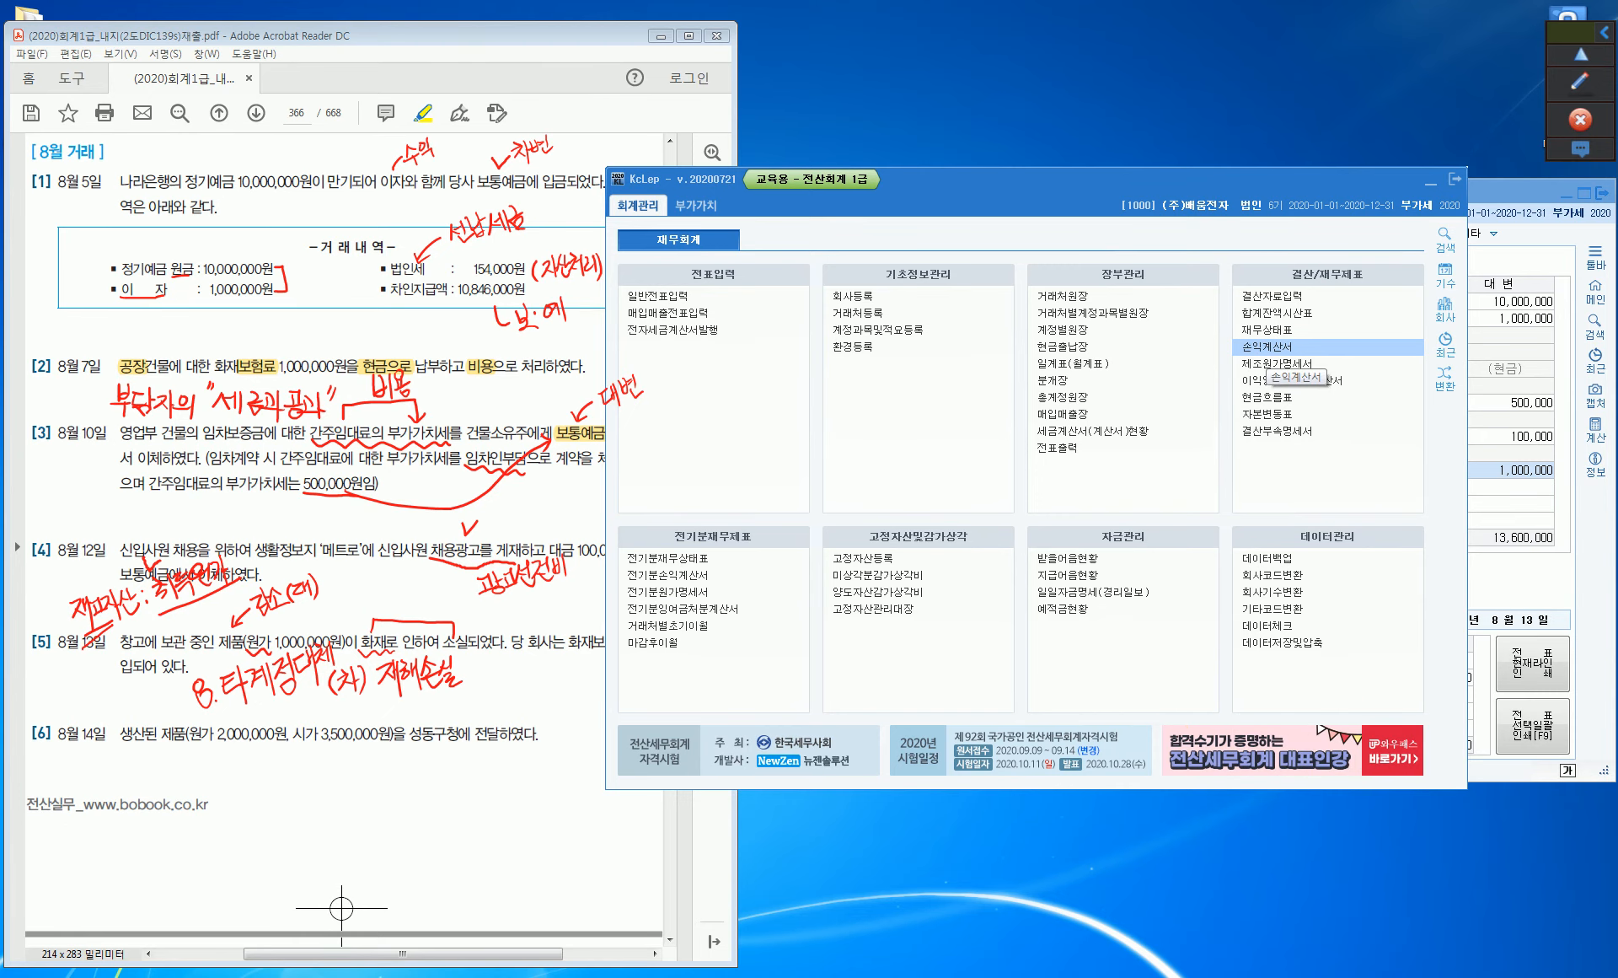
left_click(1272, 350)
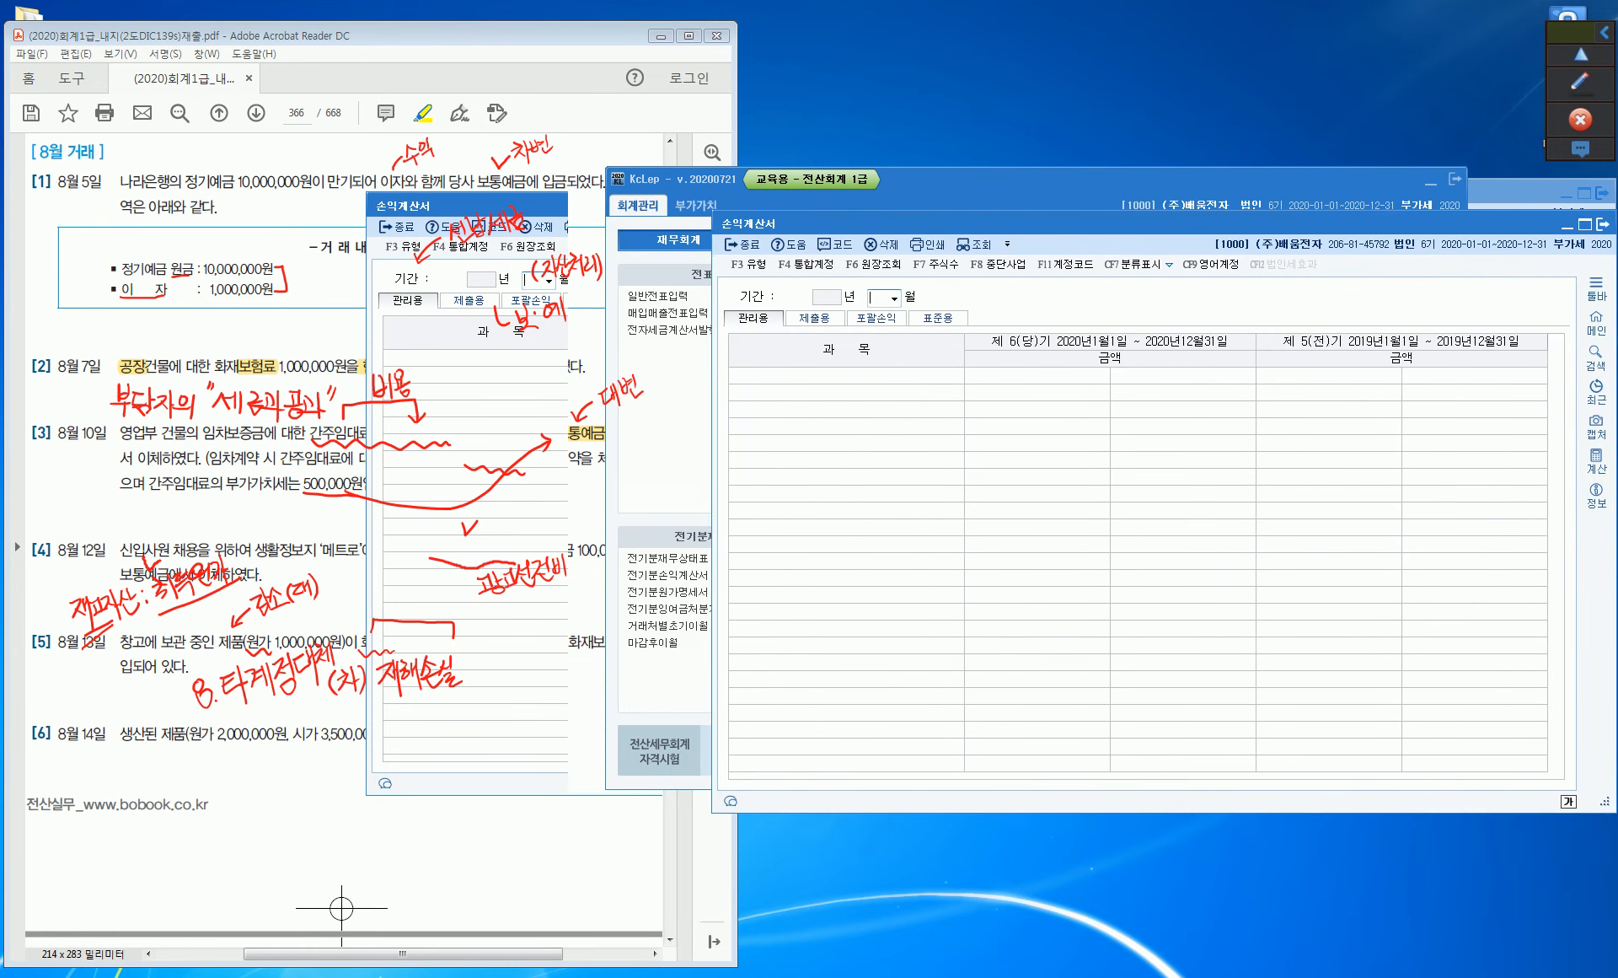
type("08")
key("Return")
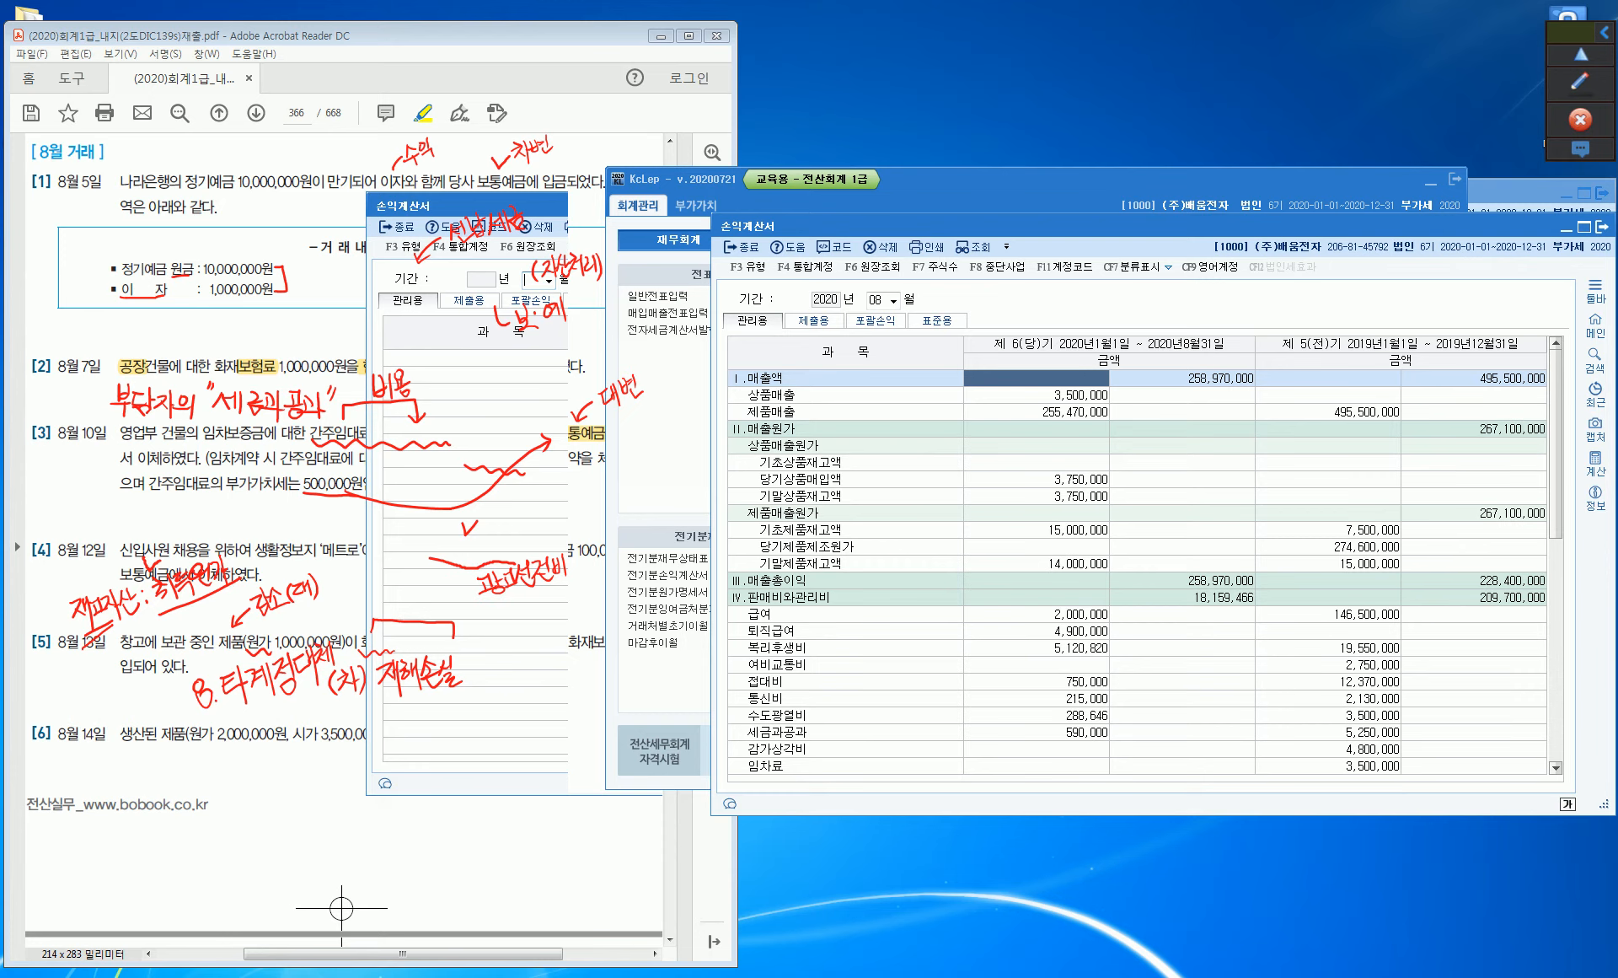
Examine 기초제품재고액, 당기제품제조원가 and 기말제품재고액 under 제품매출원가 in the income statement.
left_click(1036, 529)
key("Down")
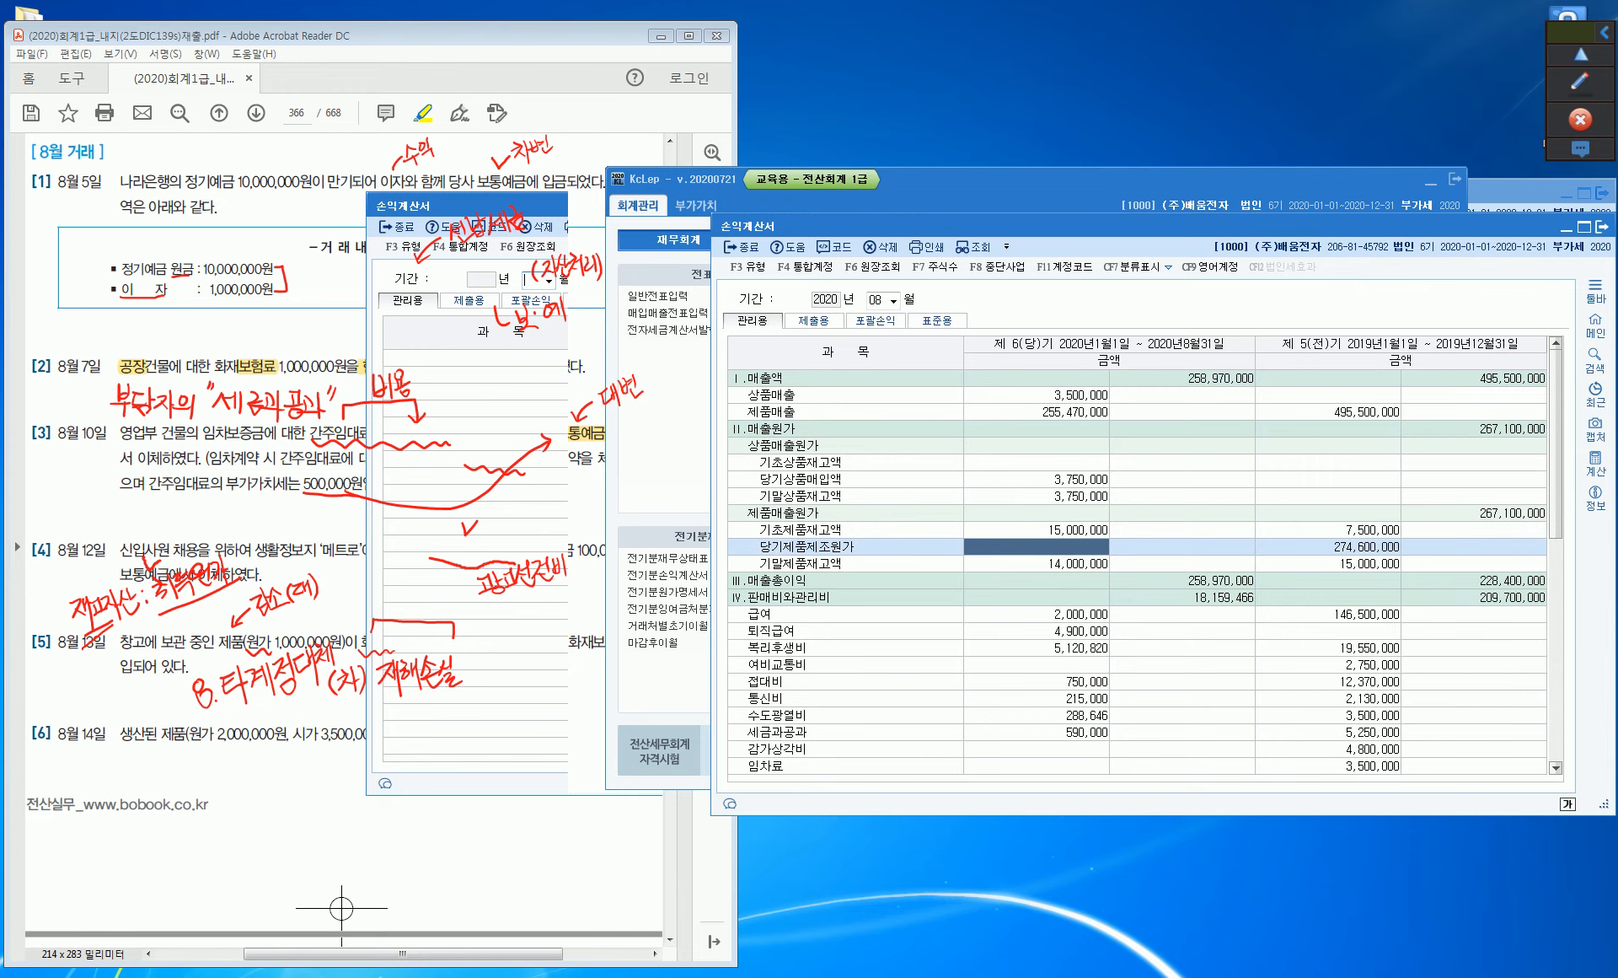
key("Down")
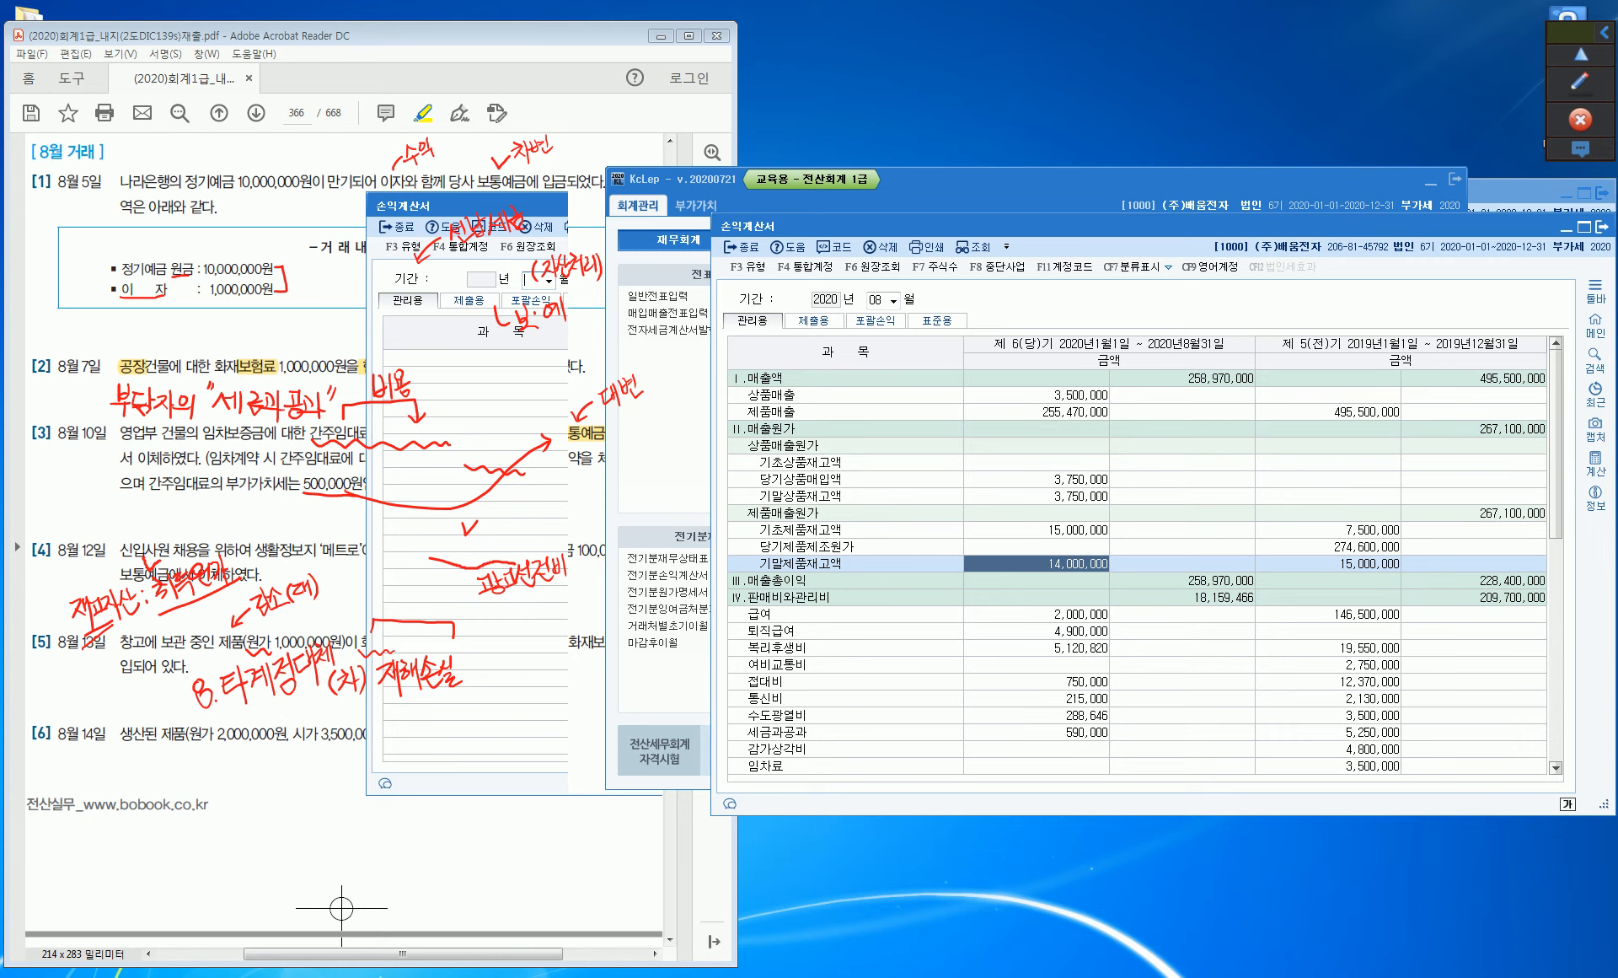
key("Up")
key("Up")
key("Down")
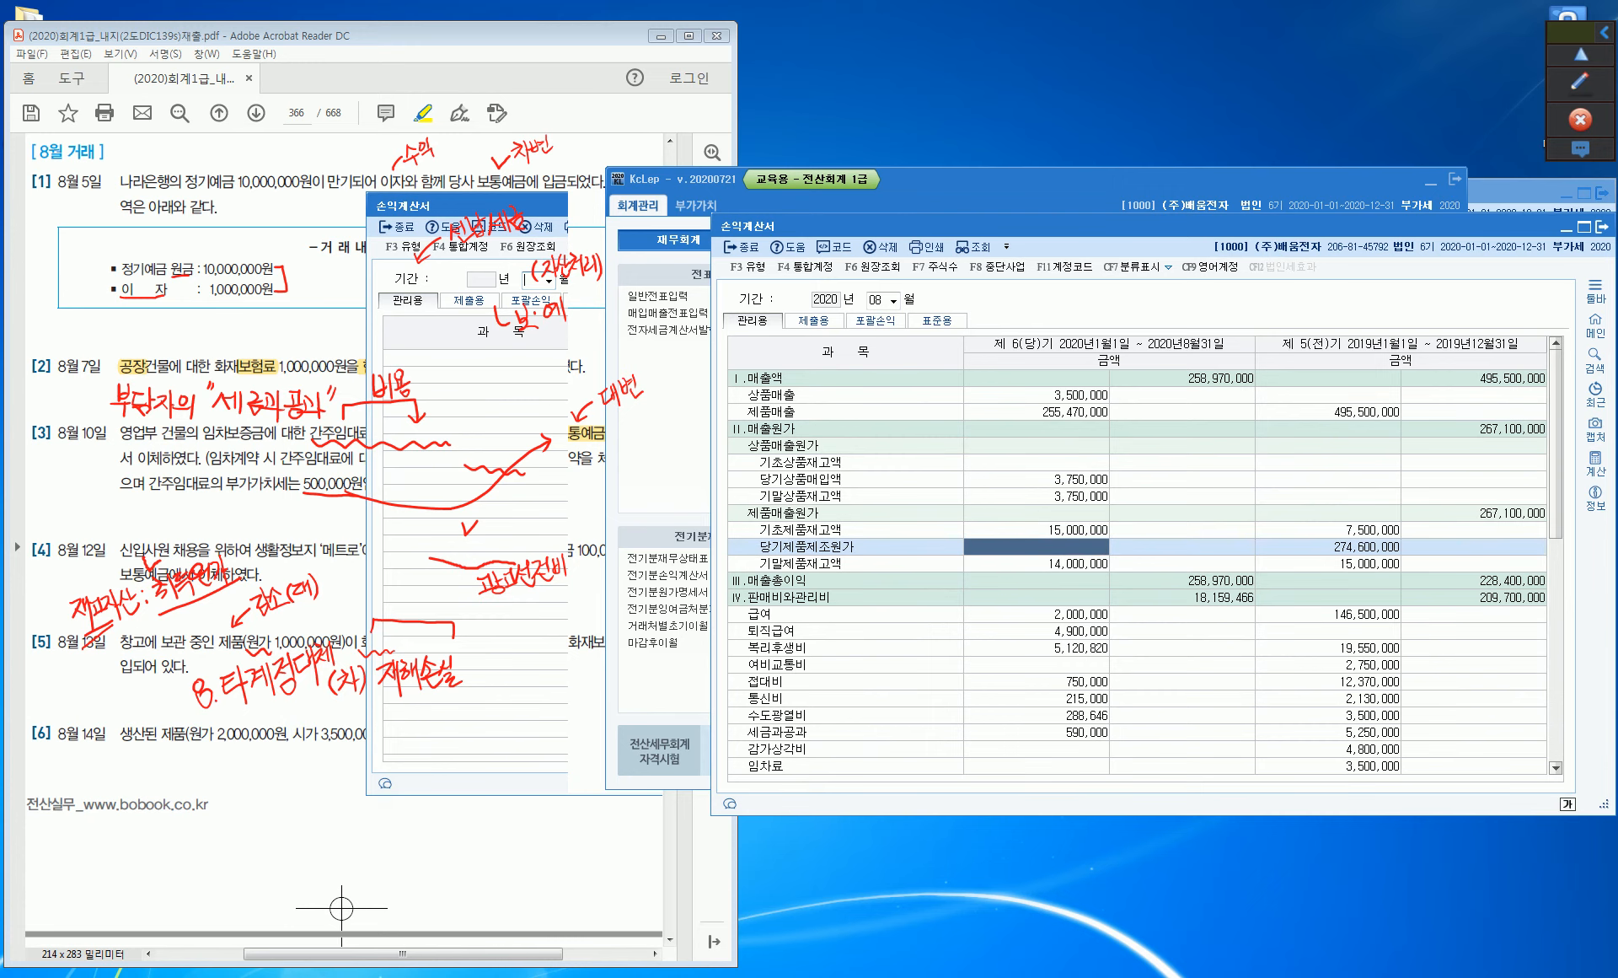
key("Down")
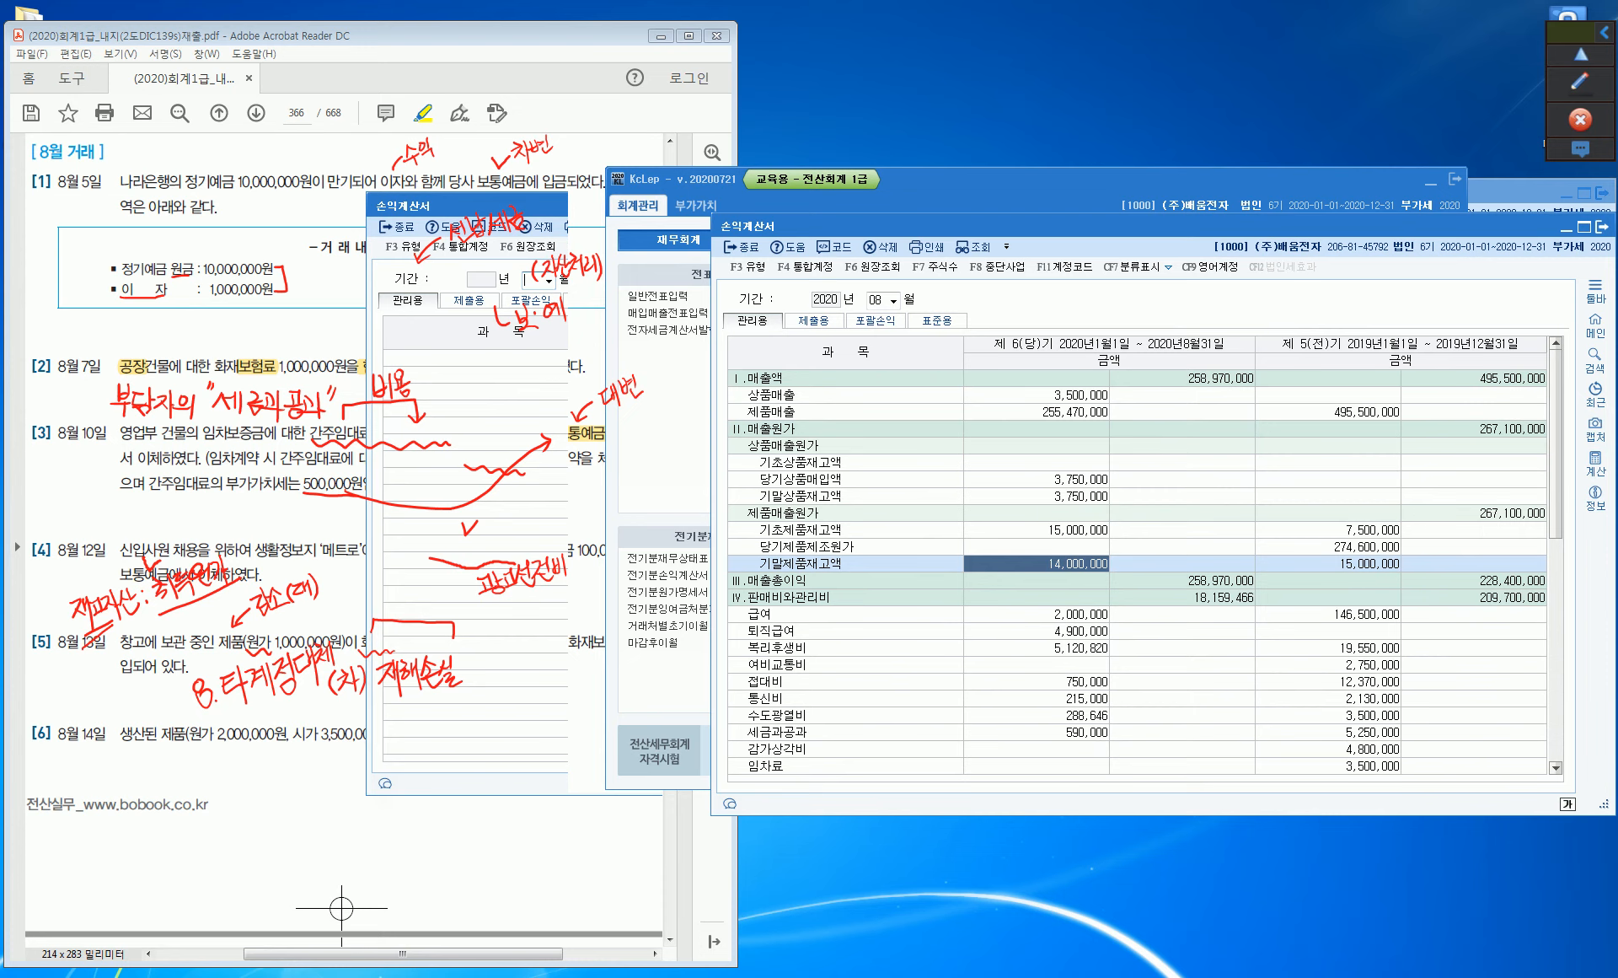
left_click(1037, 530)
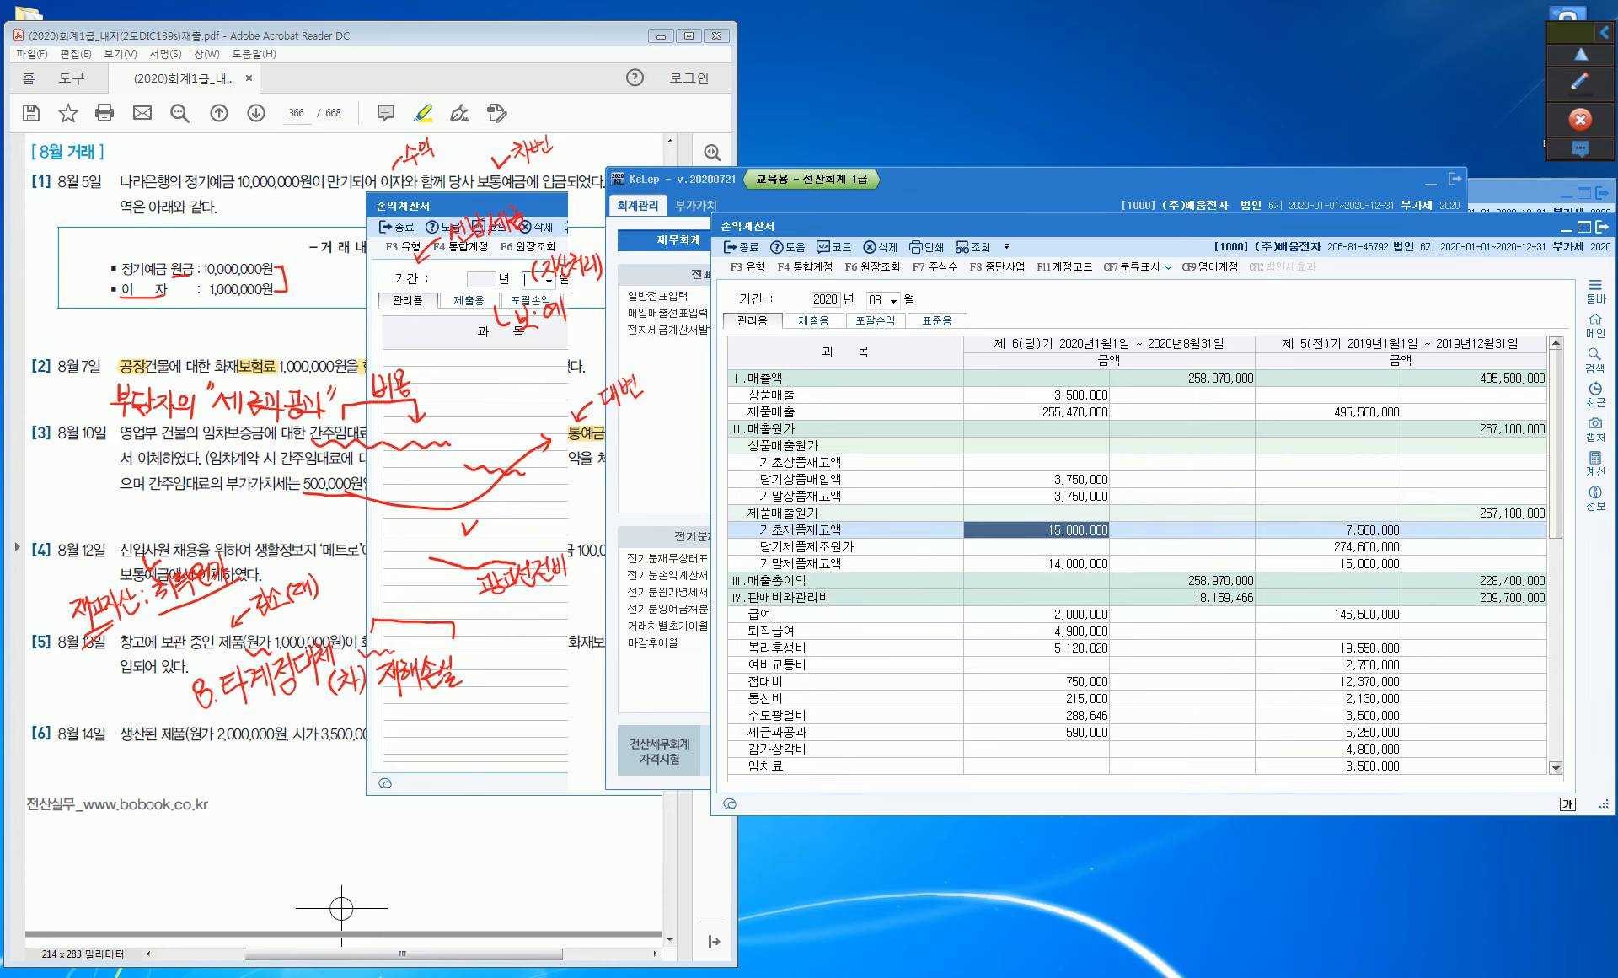
left_click(1075, 563)
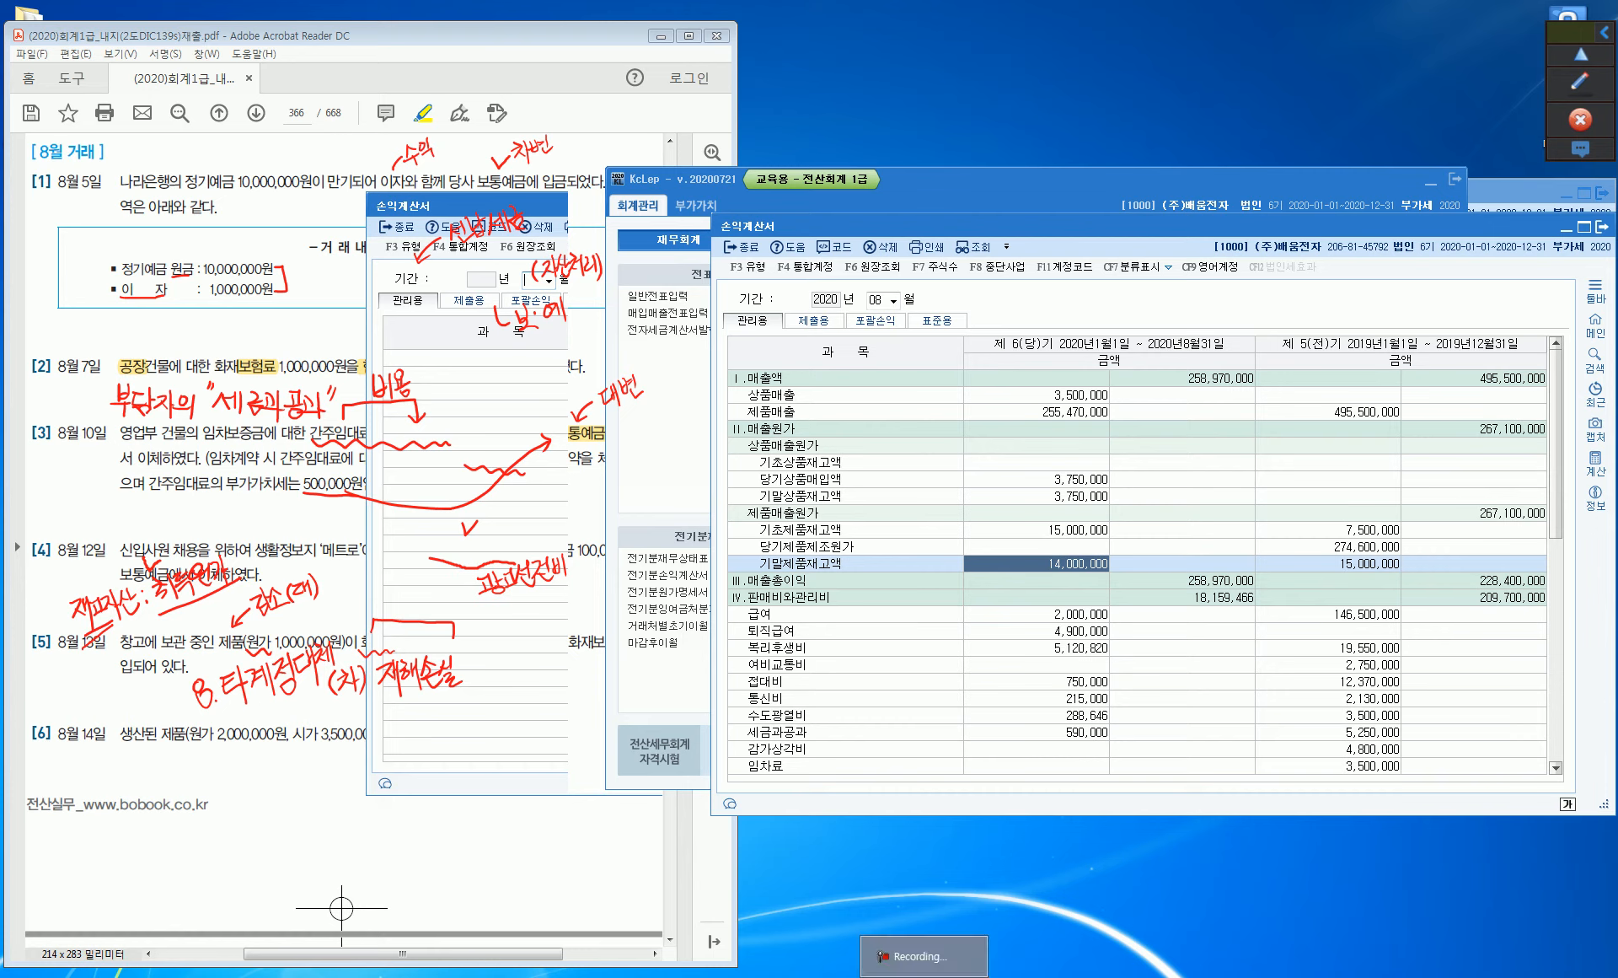
Compare the income statement's finished-goods figures with the day 13 제품 entry, ending back in the general voucher entry (일반전표입력).
left_click(342, 908)
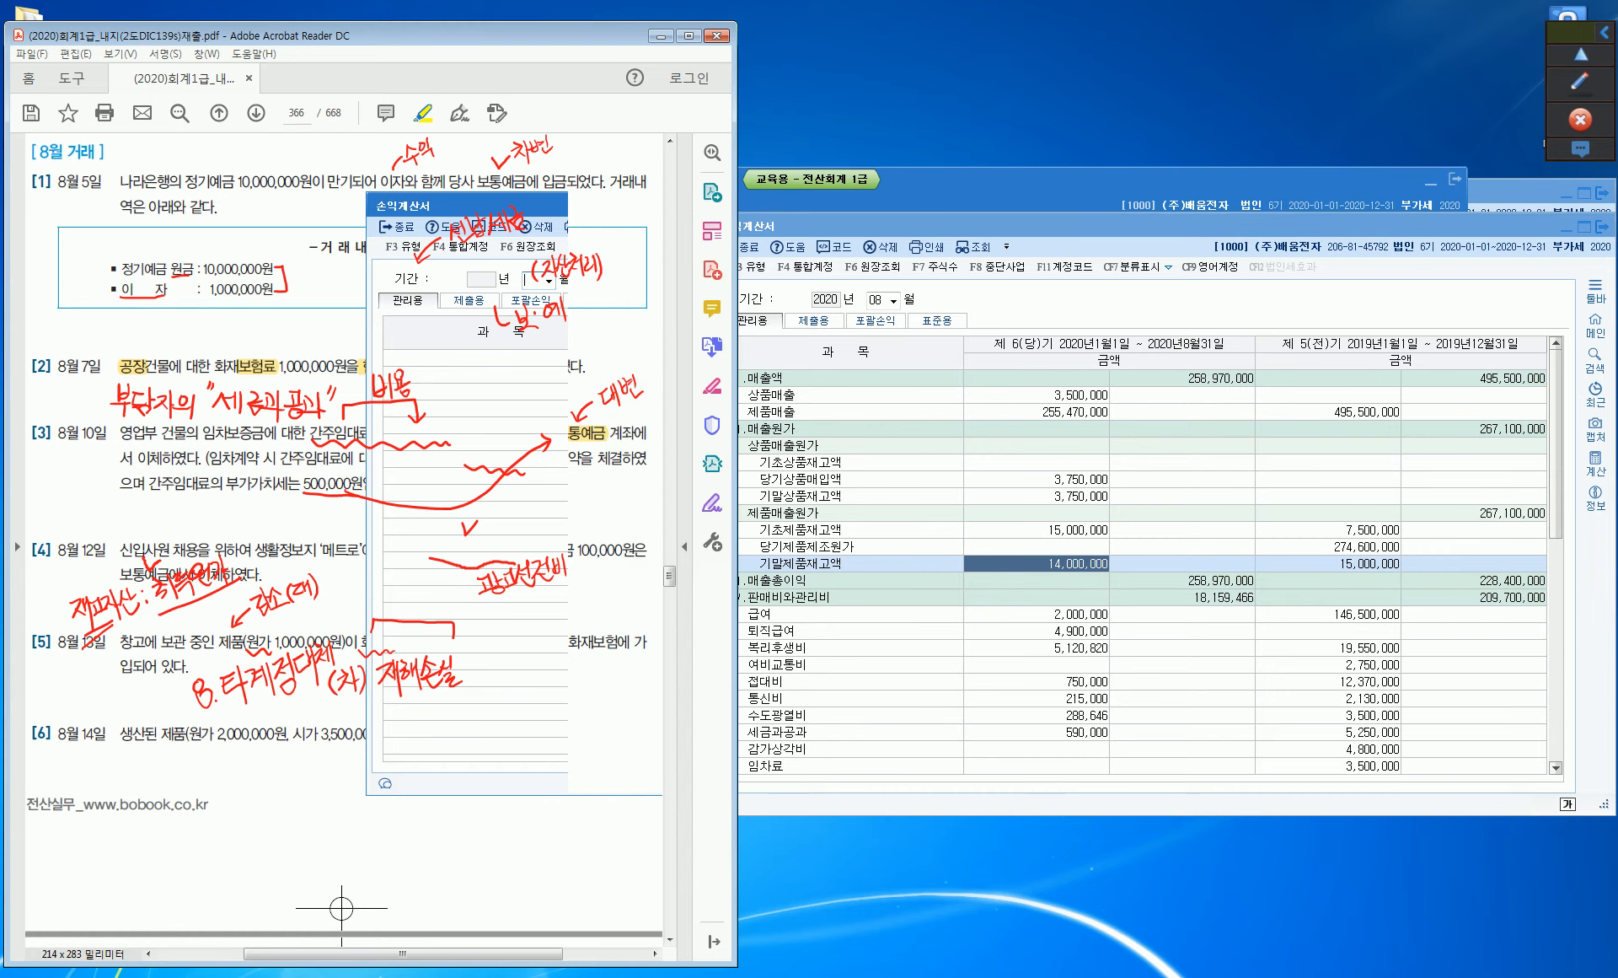
key("alt+Tab")
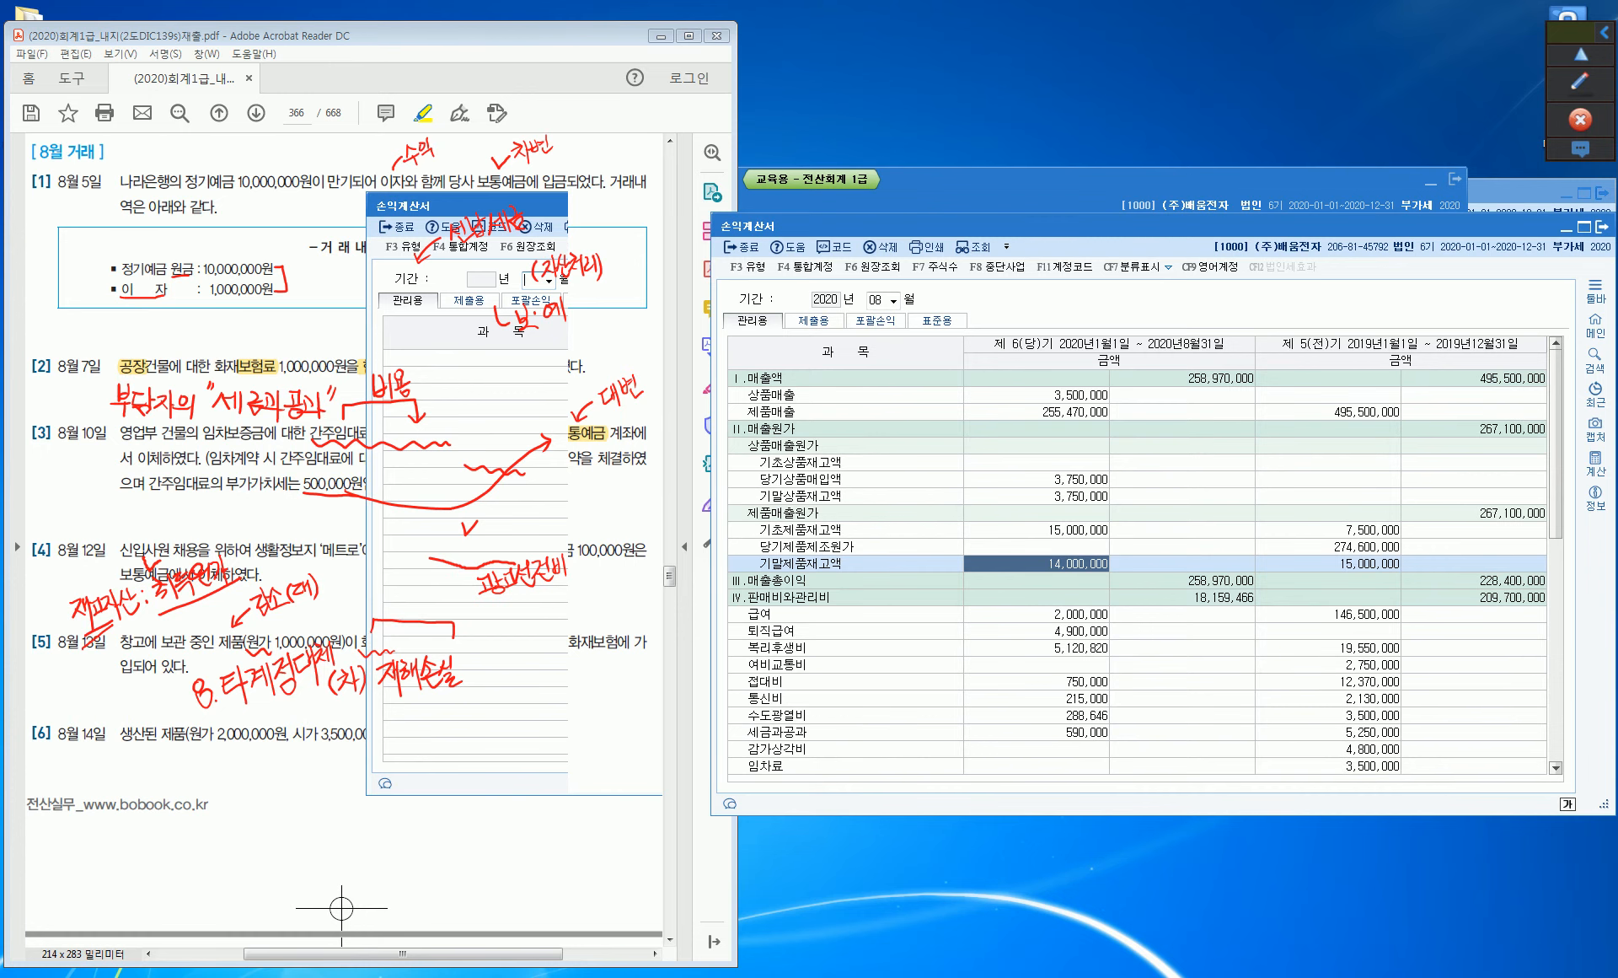
key("Escape")
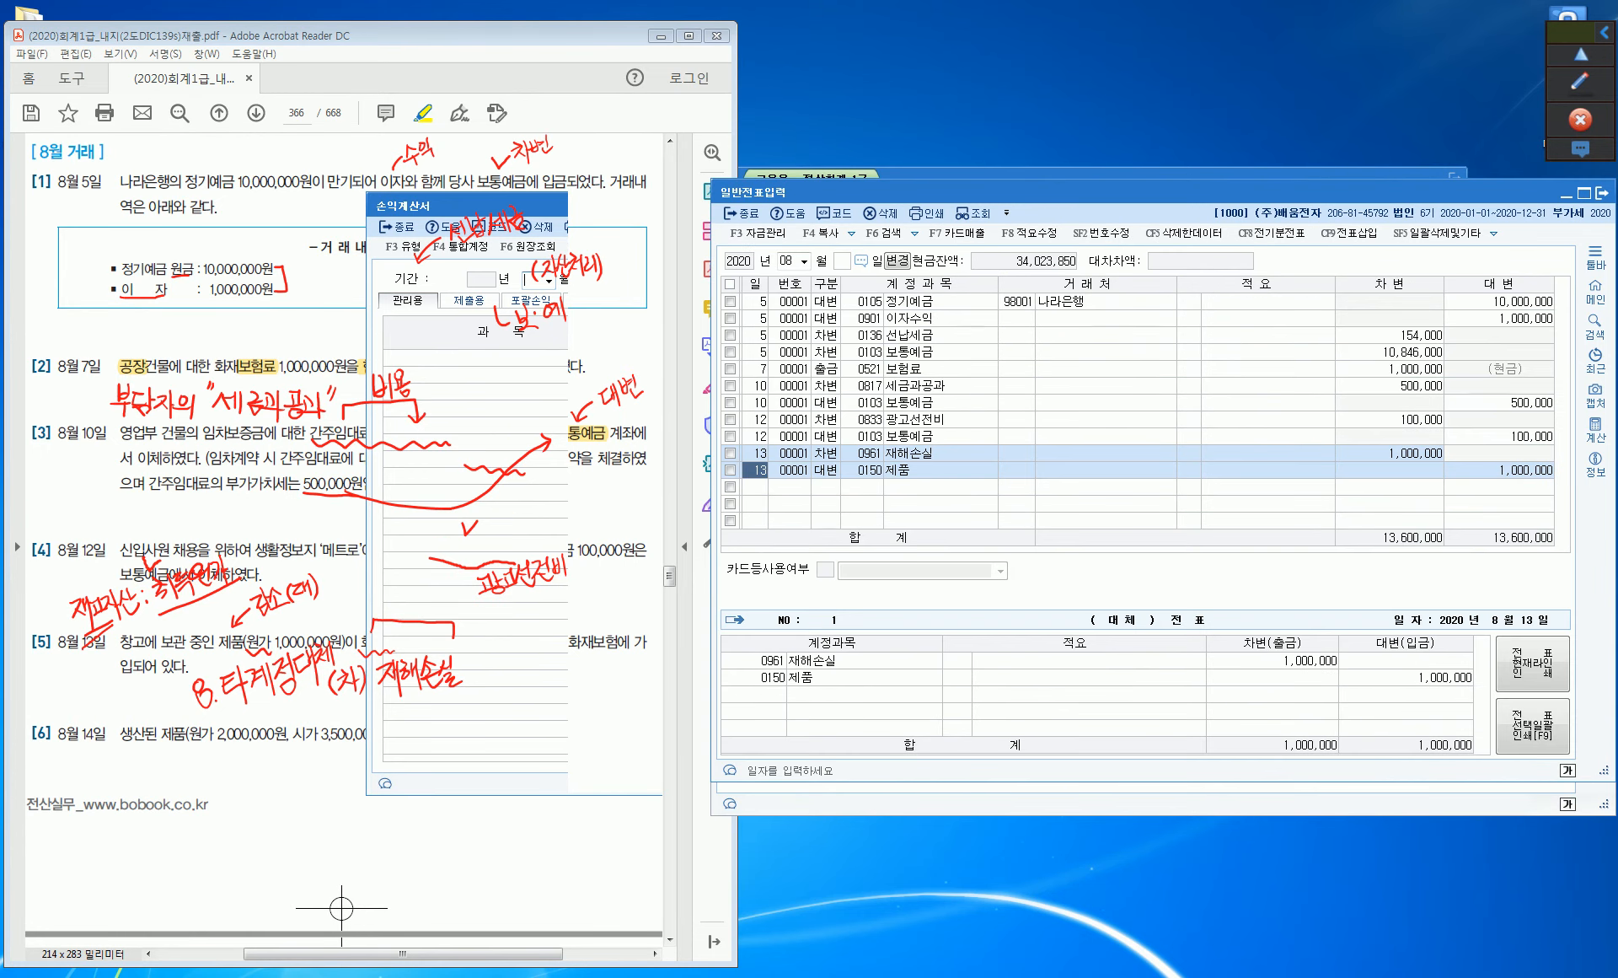
key("ctrl")
key("ctrl")
key("alt+Tab")
key("ctrl")
key("ctrl")
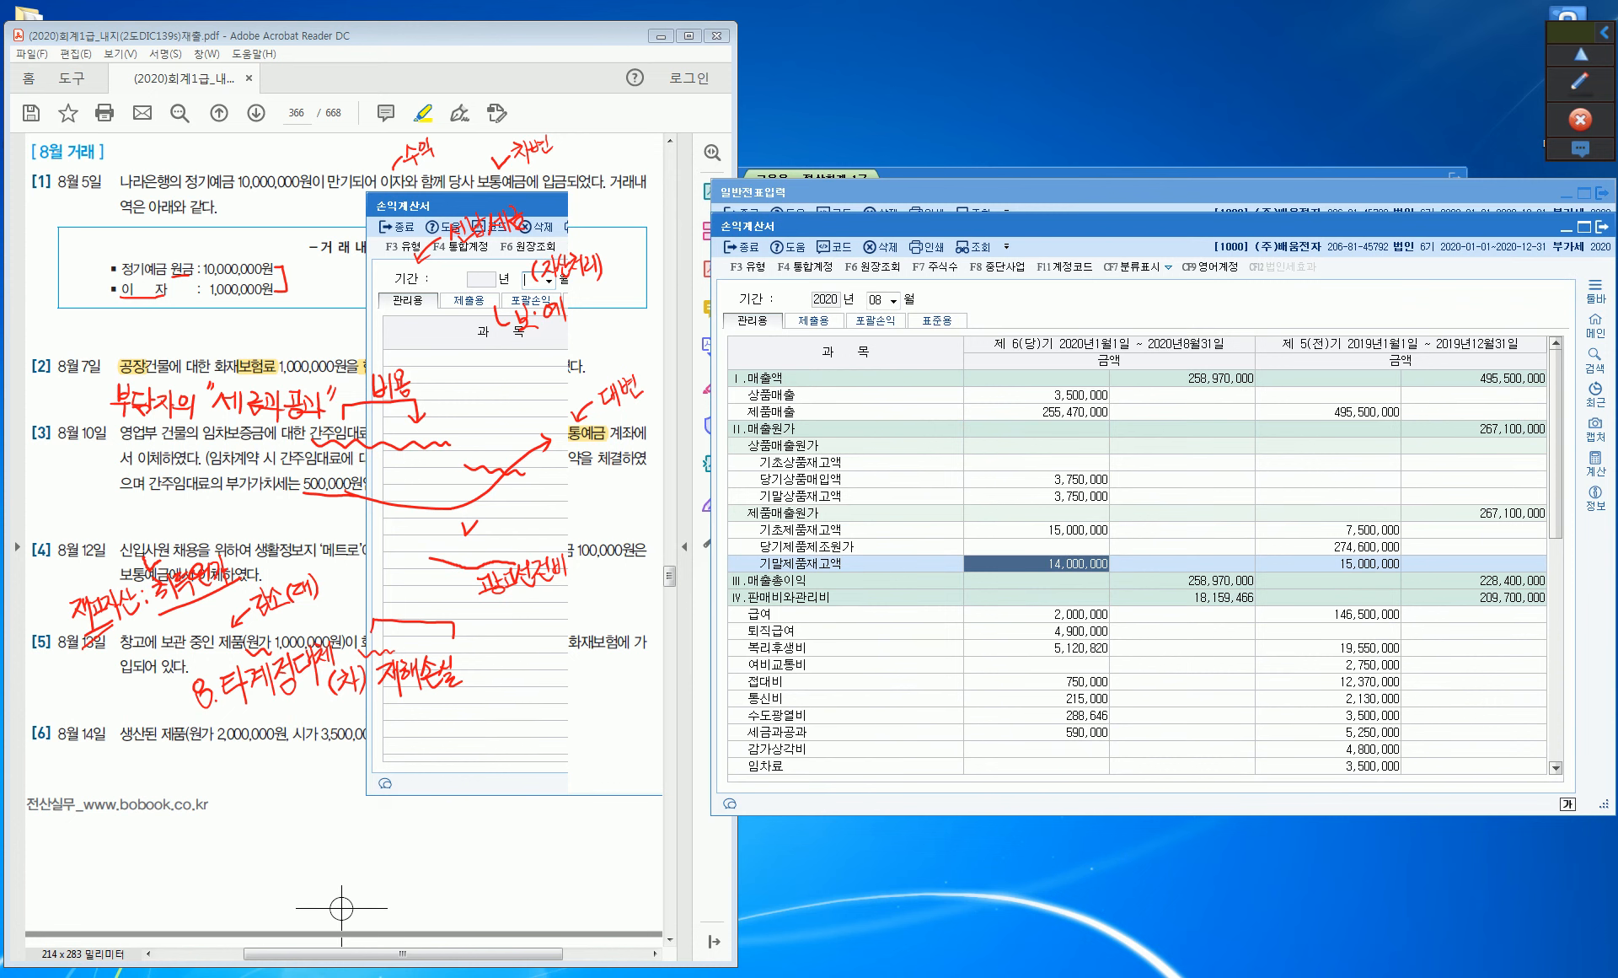
mouse_move(820, 977)
key("Escape")
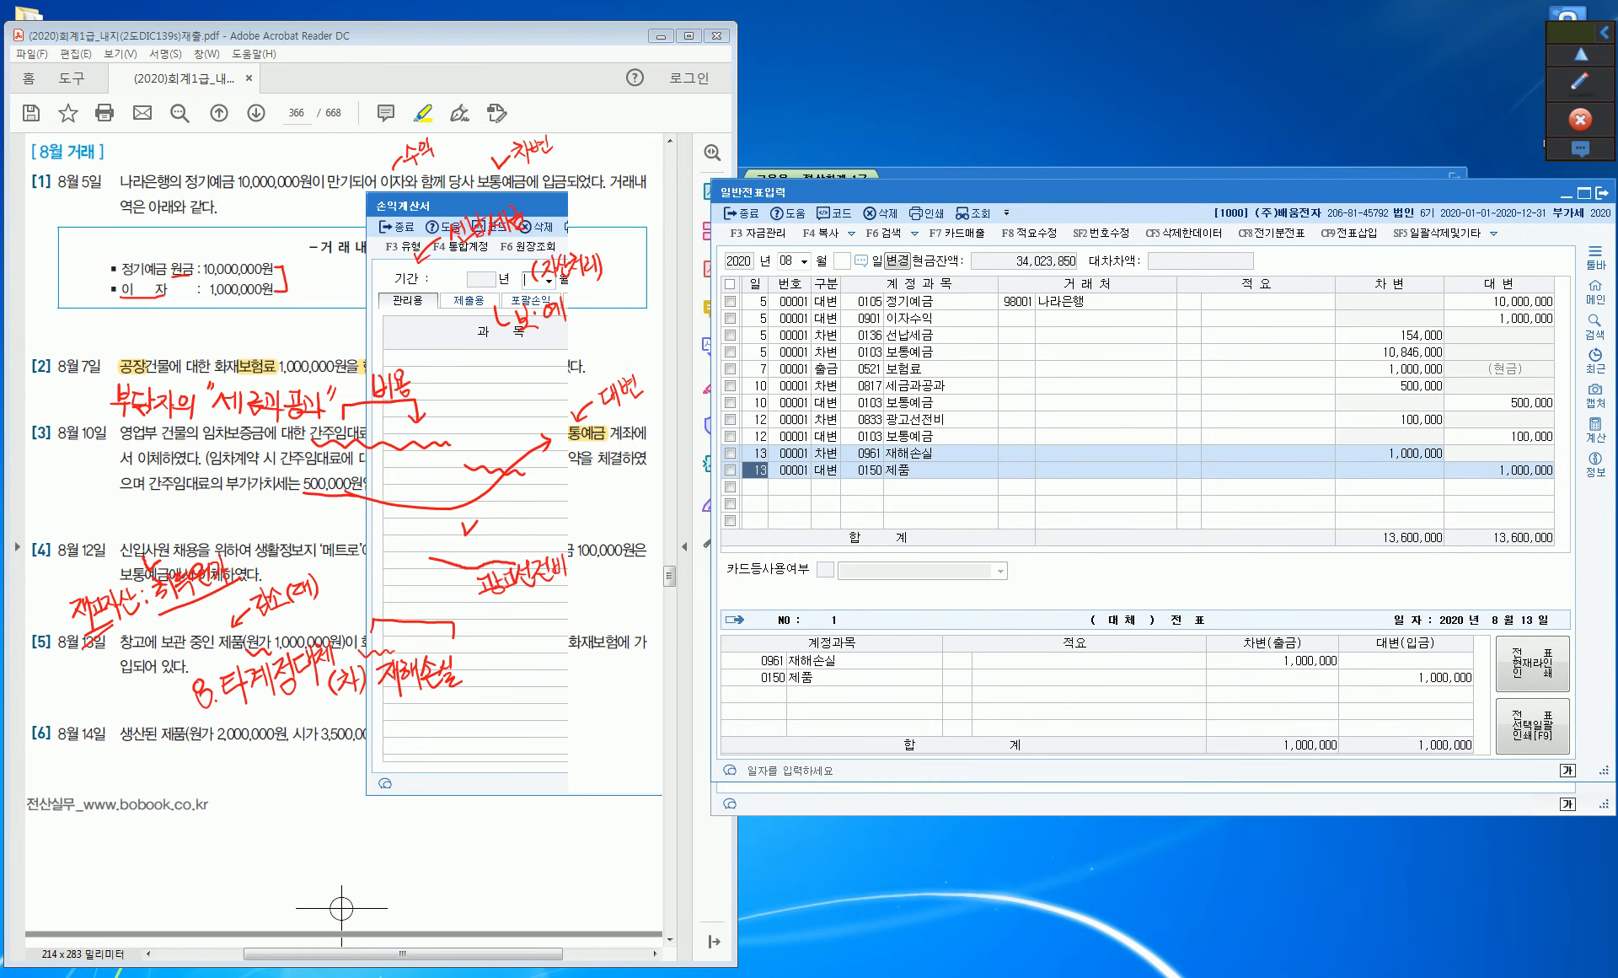
Set the description of the day 13 제품 credit line to code 8, 타계정으로 대체액 손익계산서 반영분.
left_click(1188, 471)
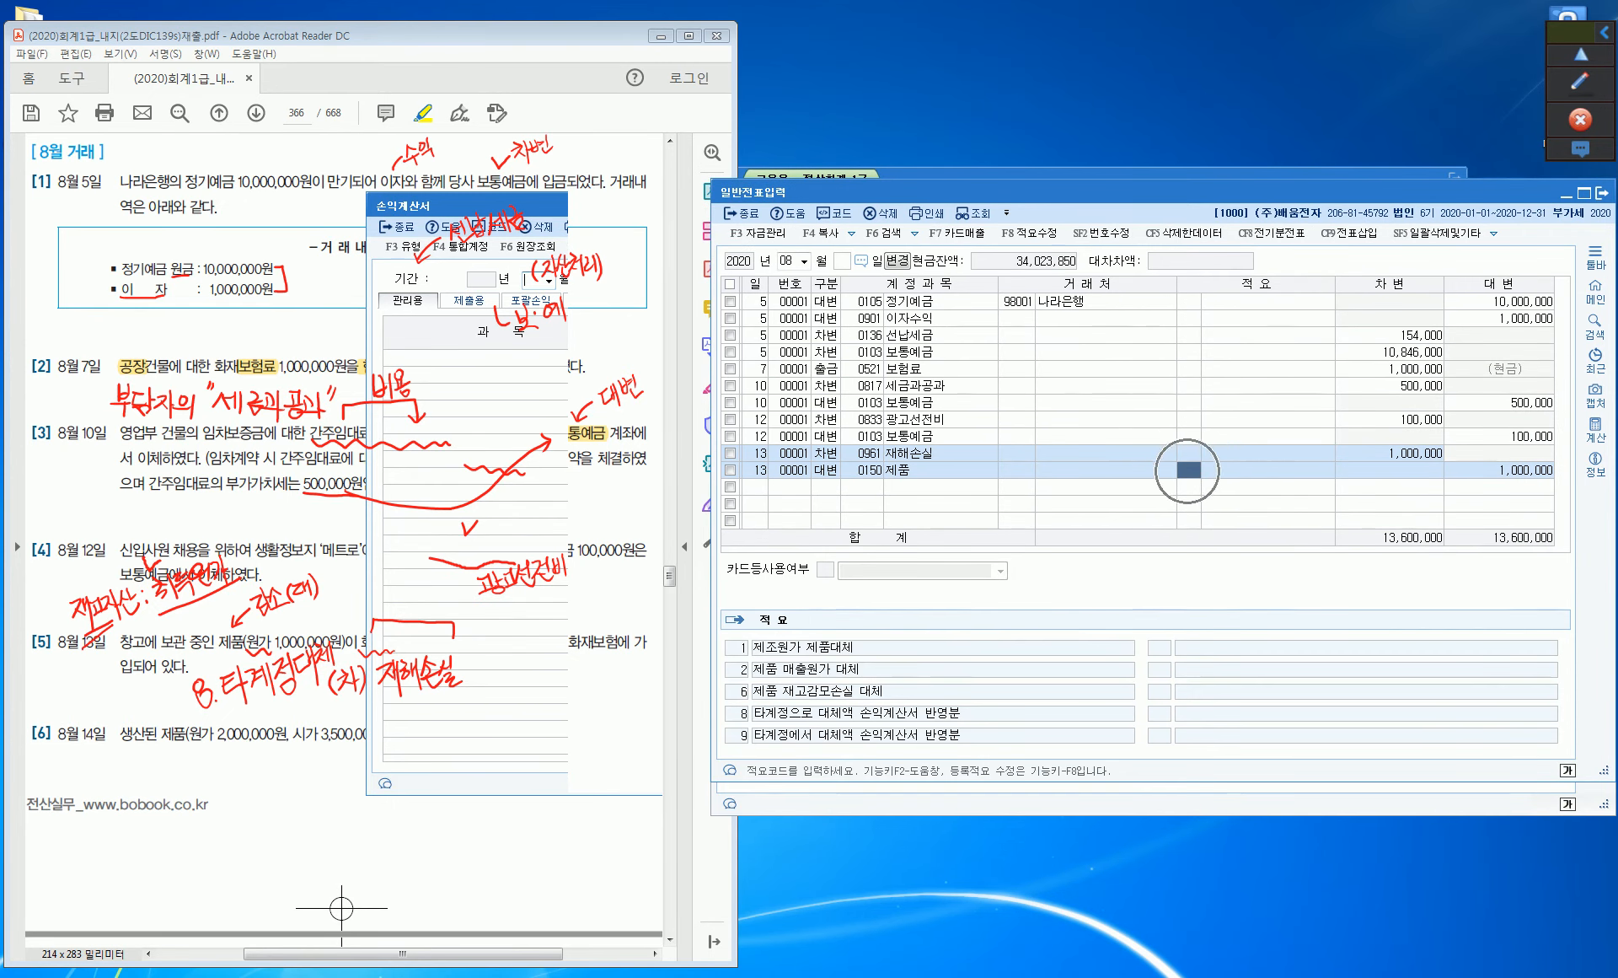
type("8")
key("Return")
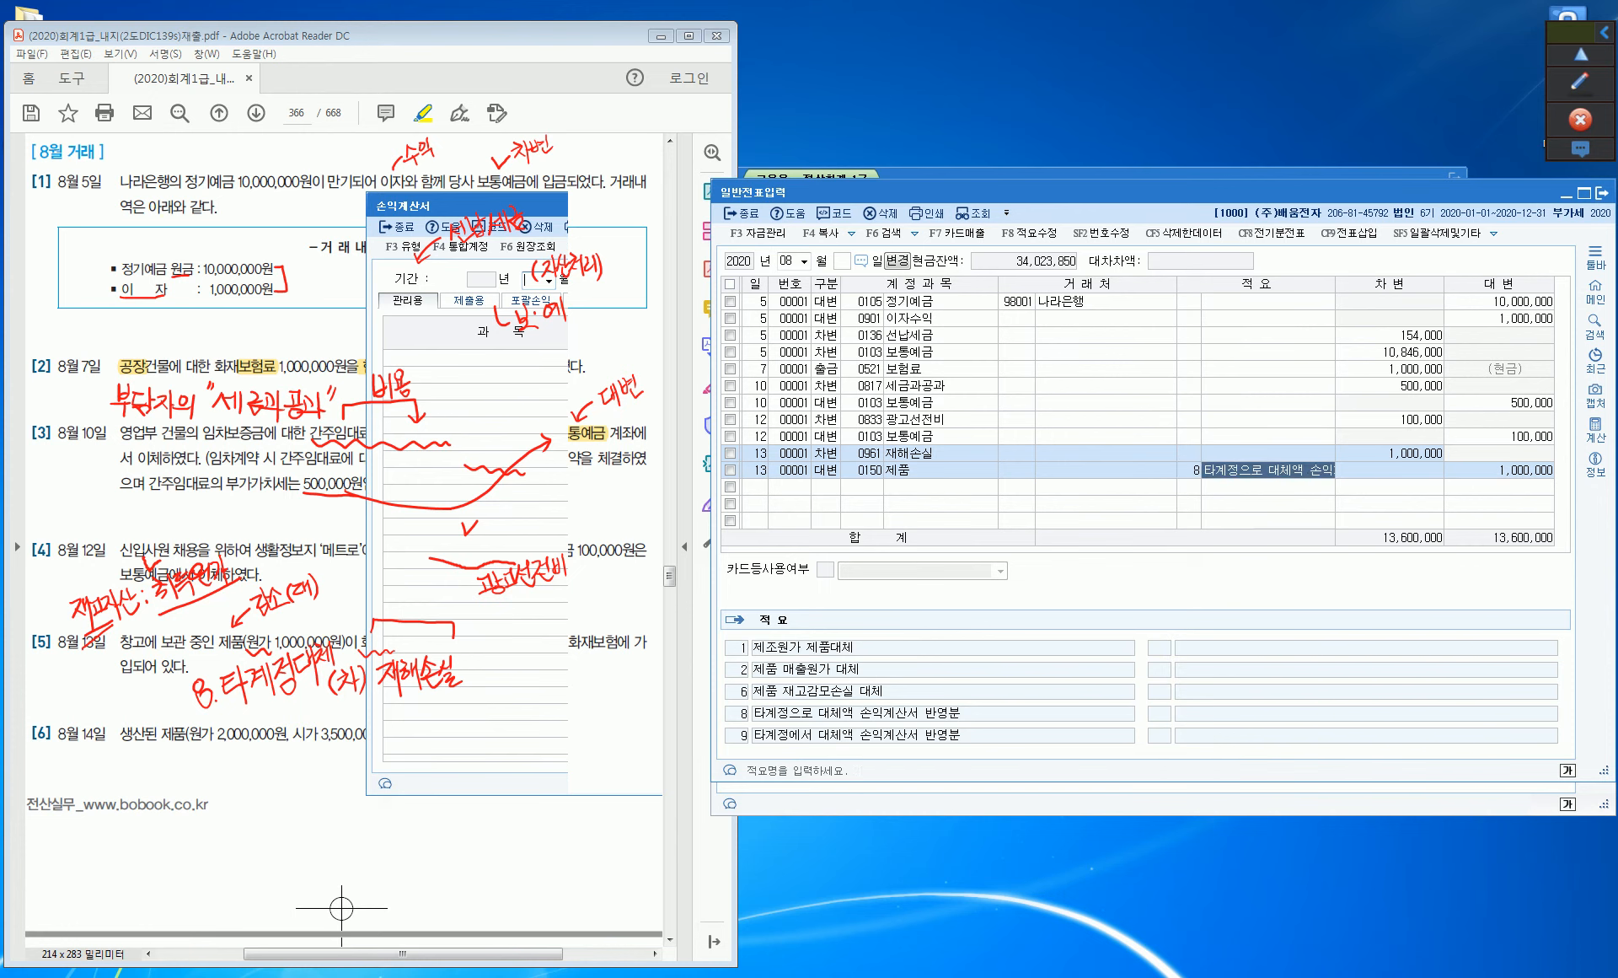
key("Return")
key("Return")
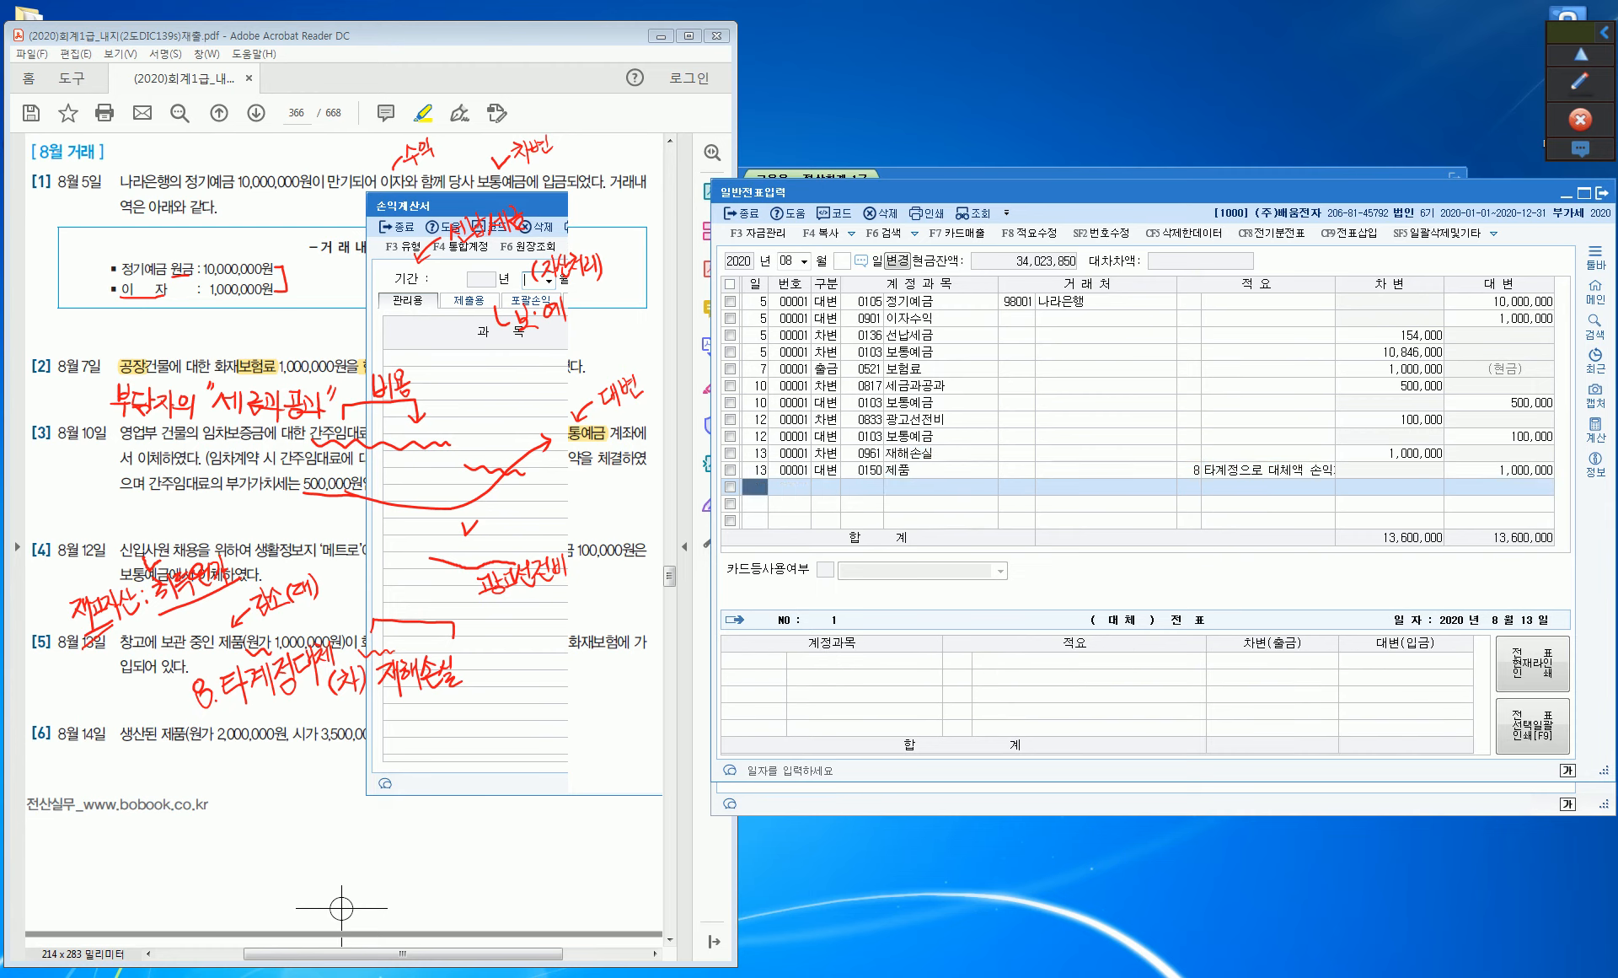
key("Up")
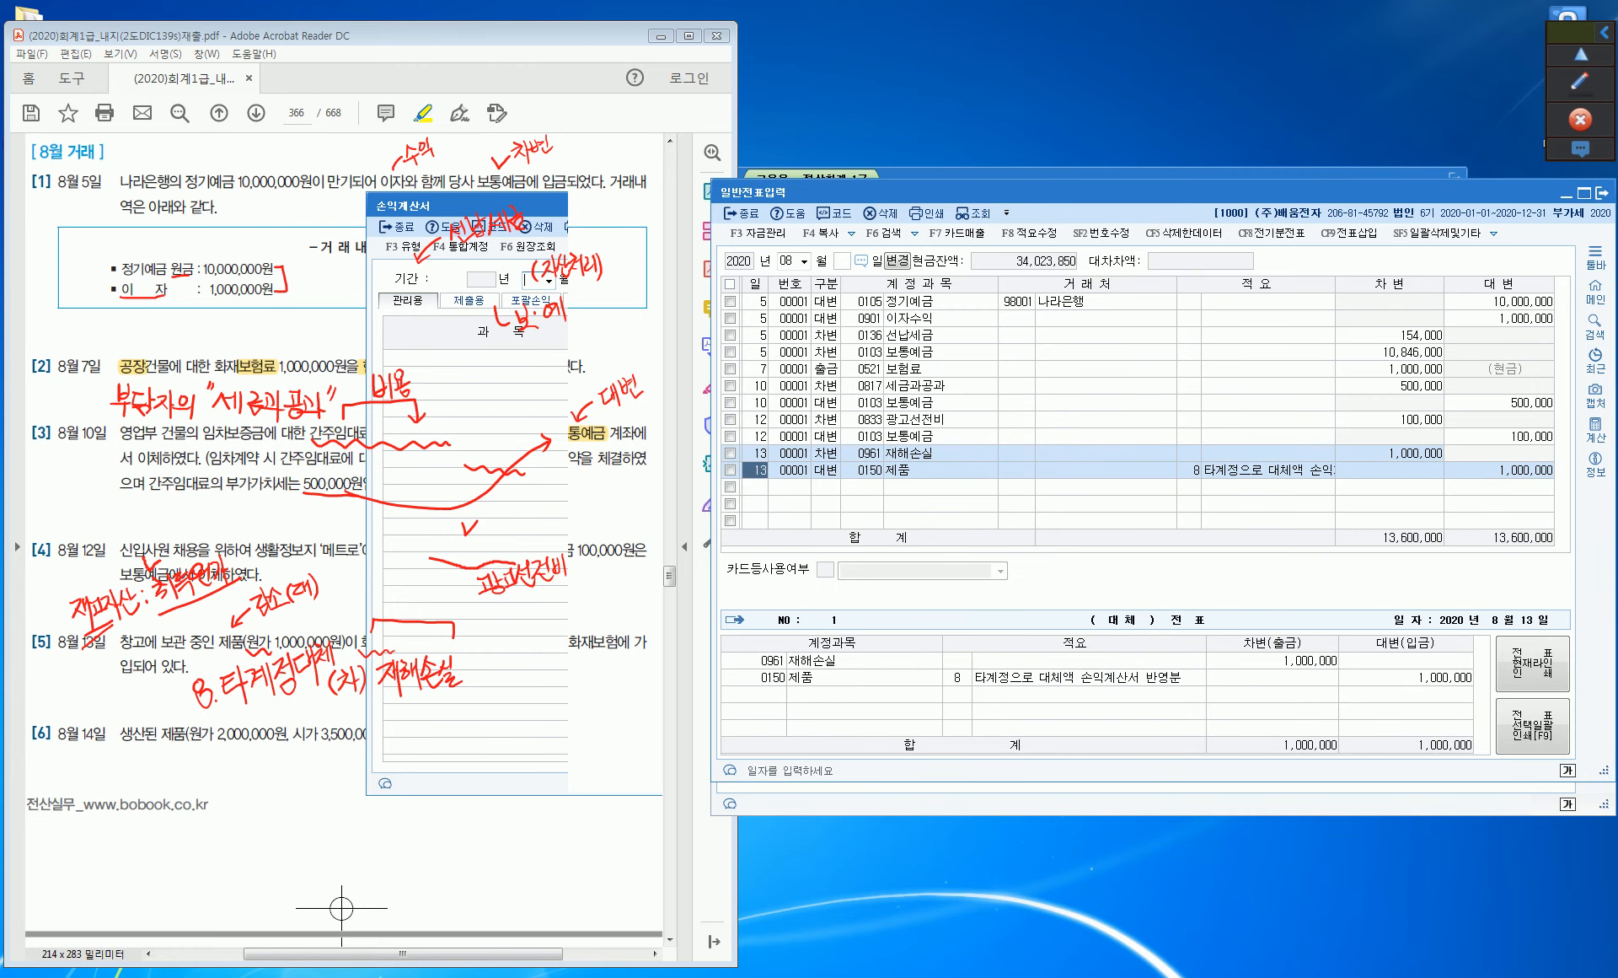
Reload the income statement (손익계산서) and examine 기초제품재고액, 타계정으로 대체액 and 기말제품재고액 under 제품매출원가.
left_click(978, 969)
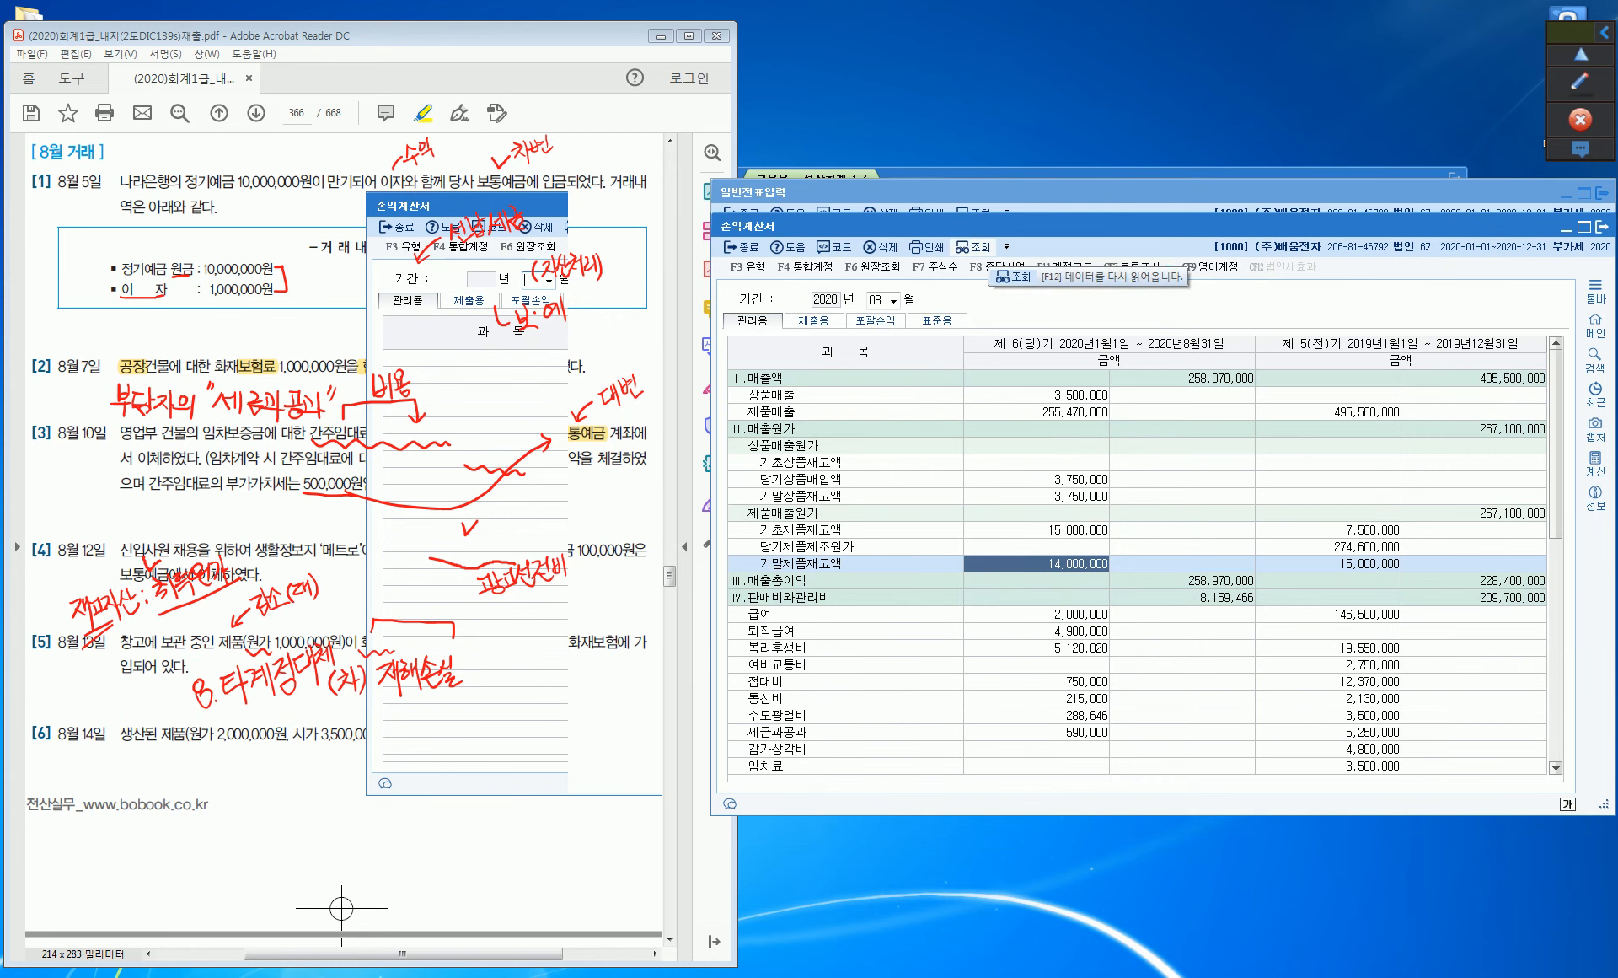
left_click(977, 247)
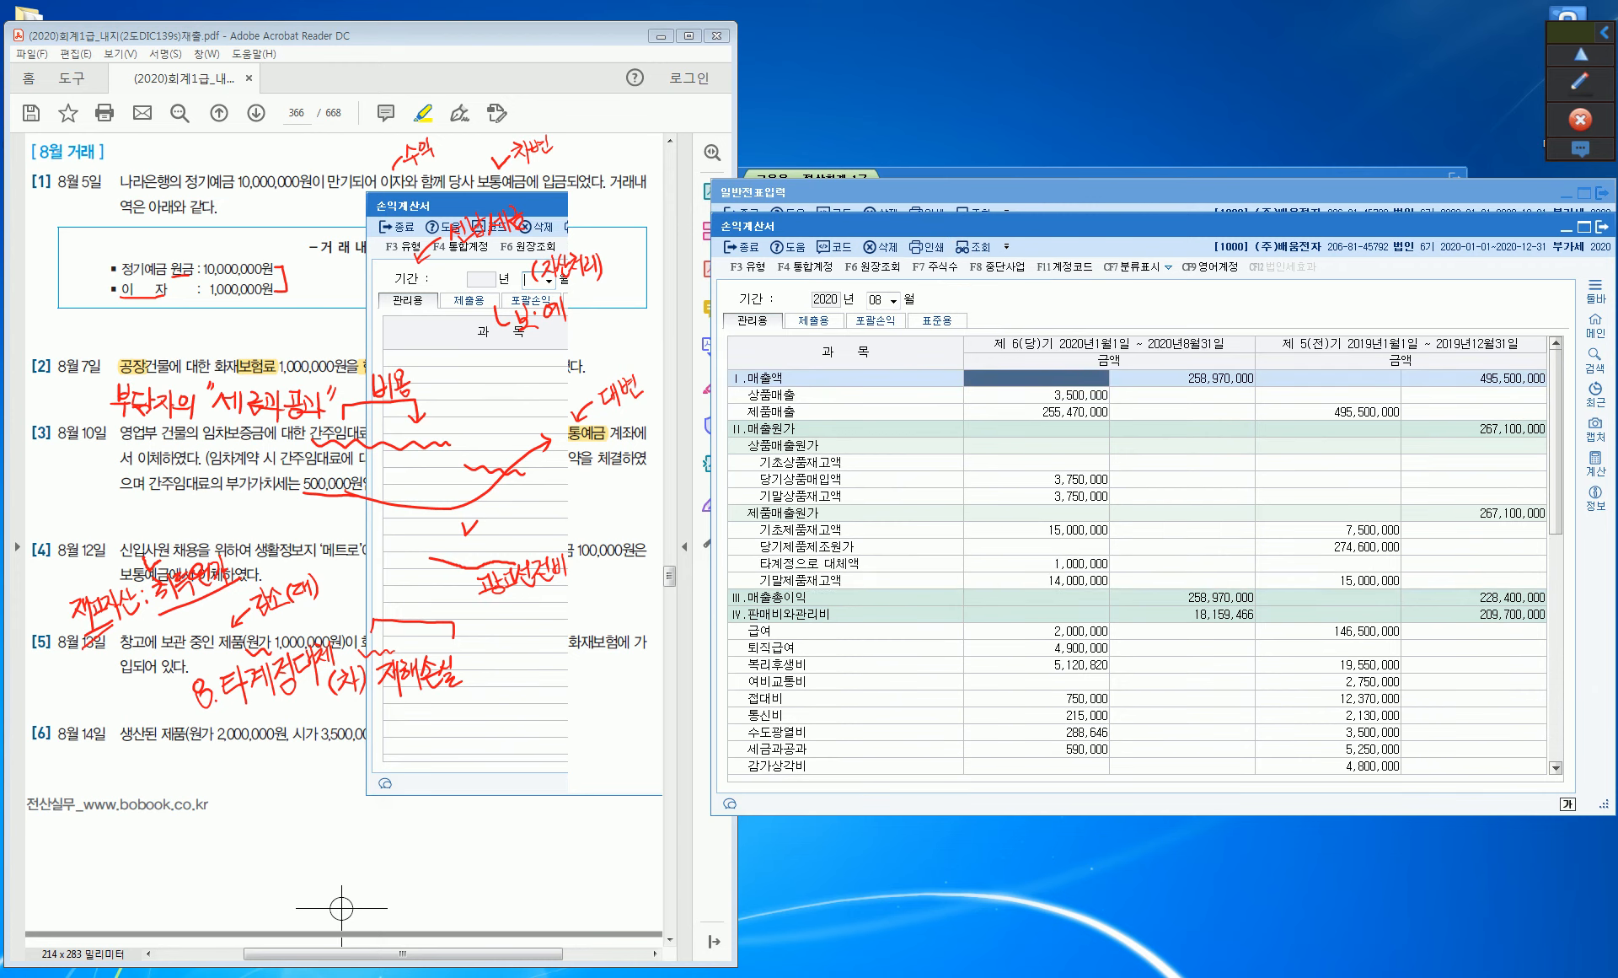
left_click(1037, 530)
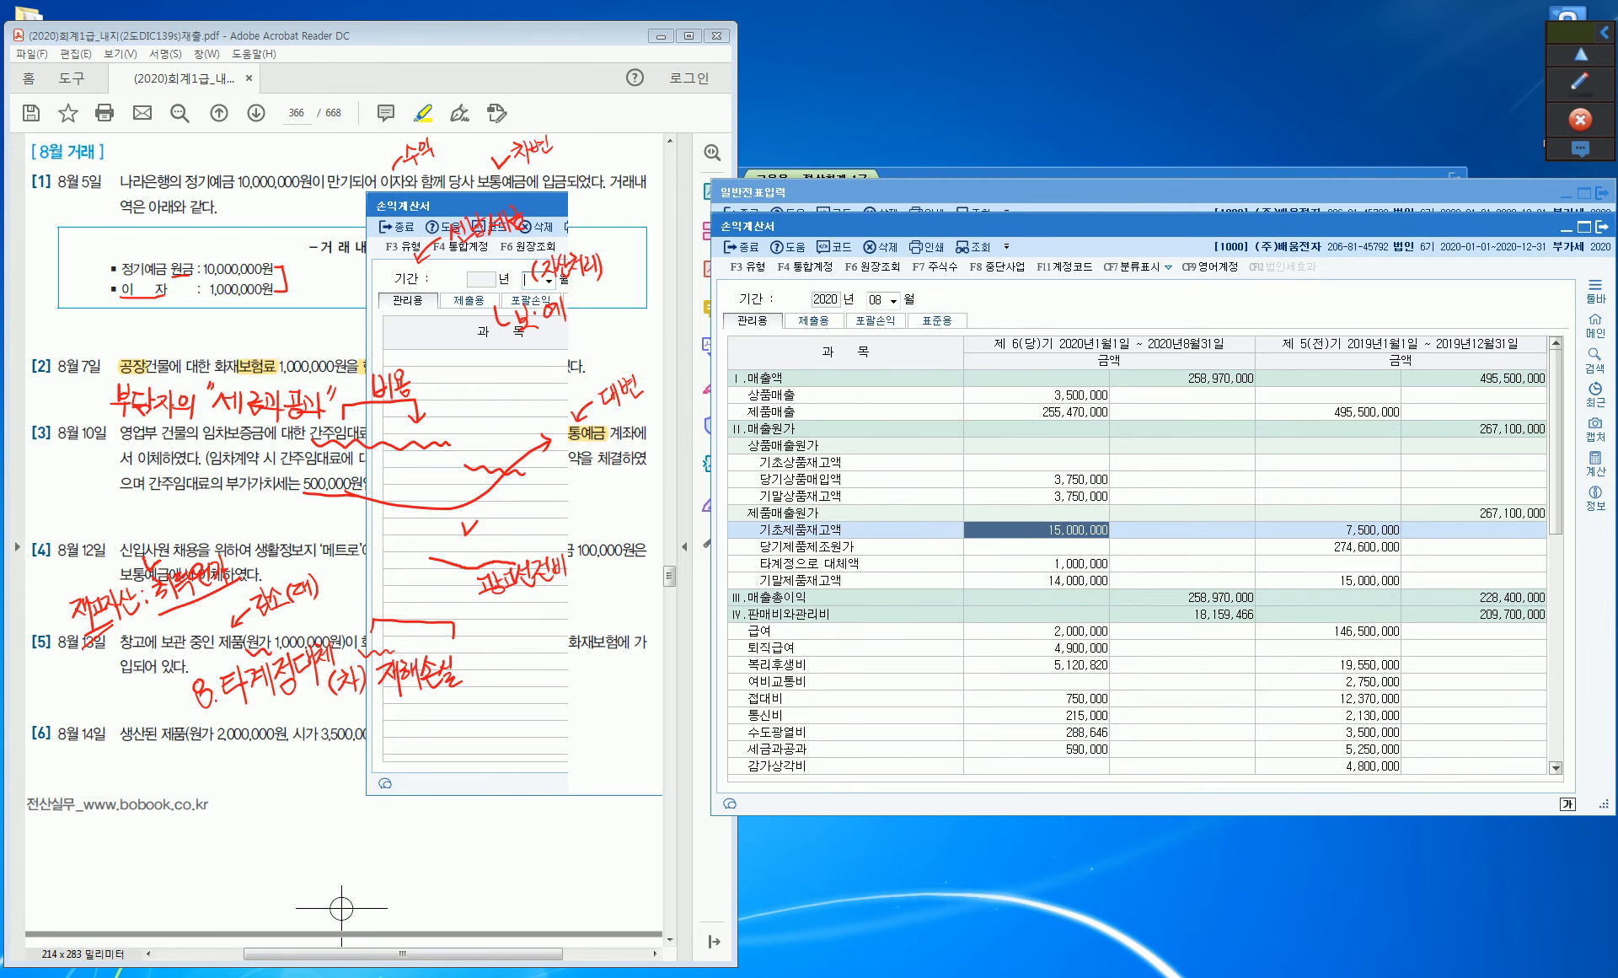
left_click(1037, 564)
left_click(1037, 581)
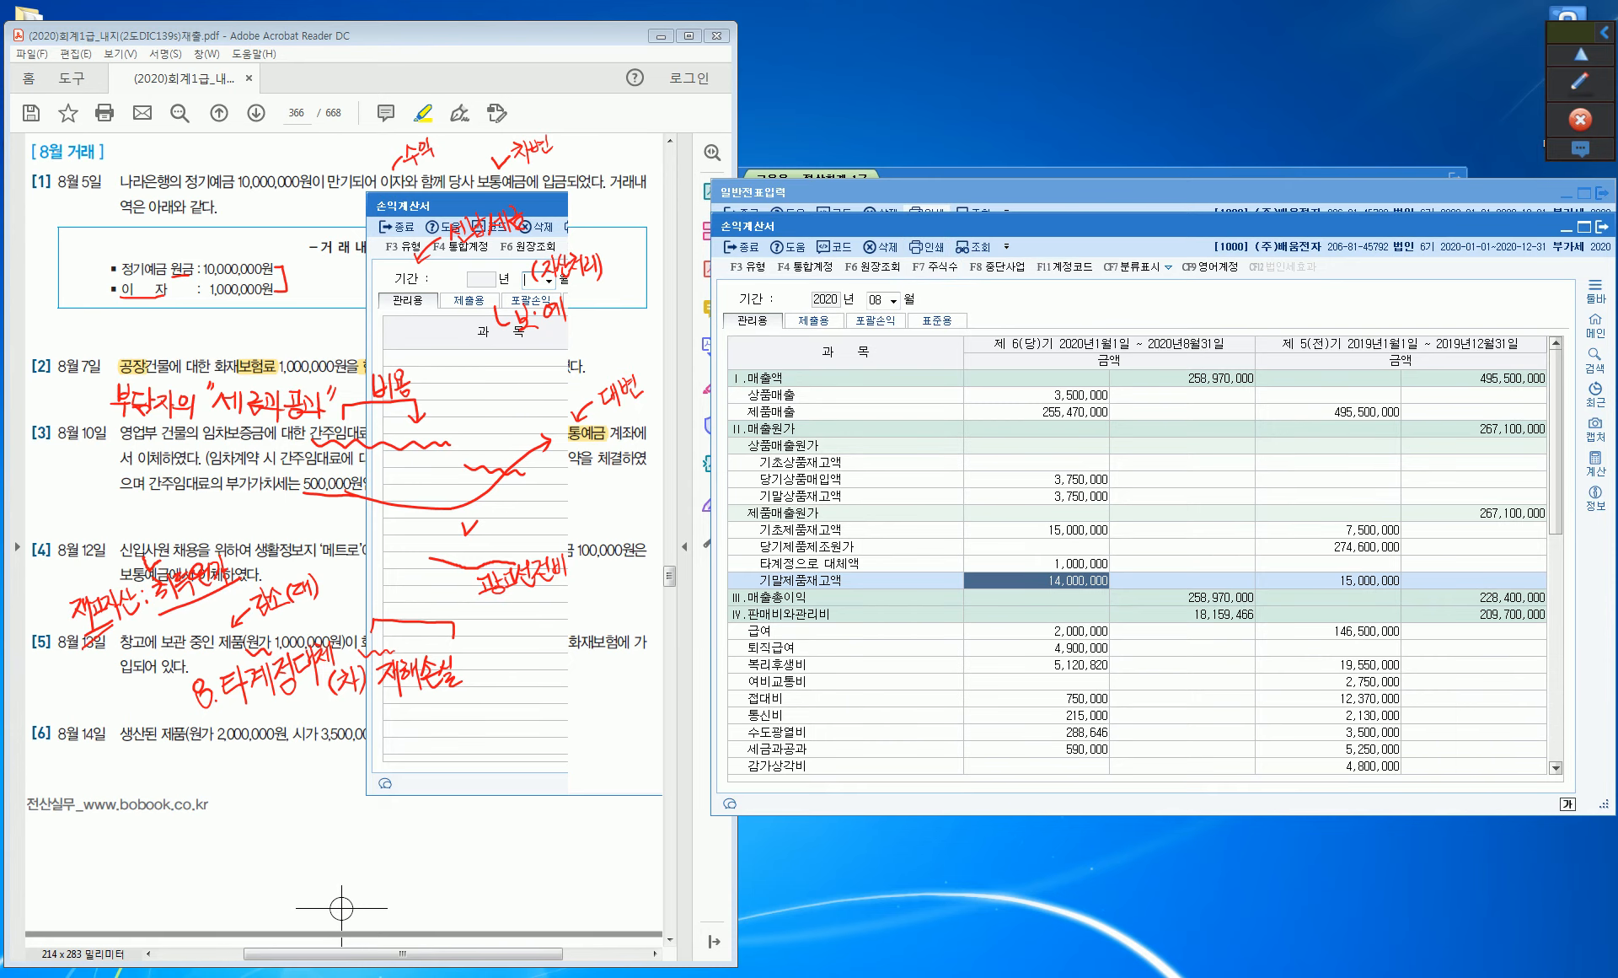
Close the income statement and minimize the main program window, leaving the general voucher entry in view.
left_click(743, 247)
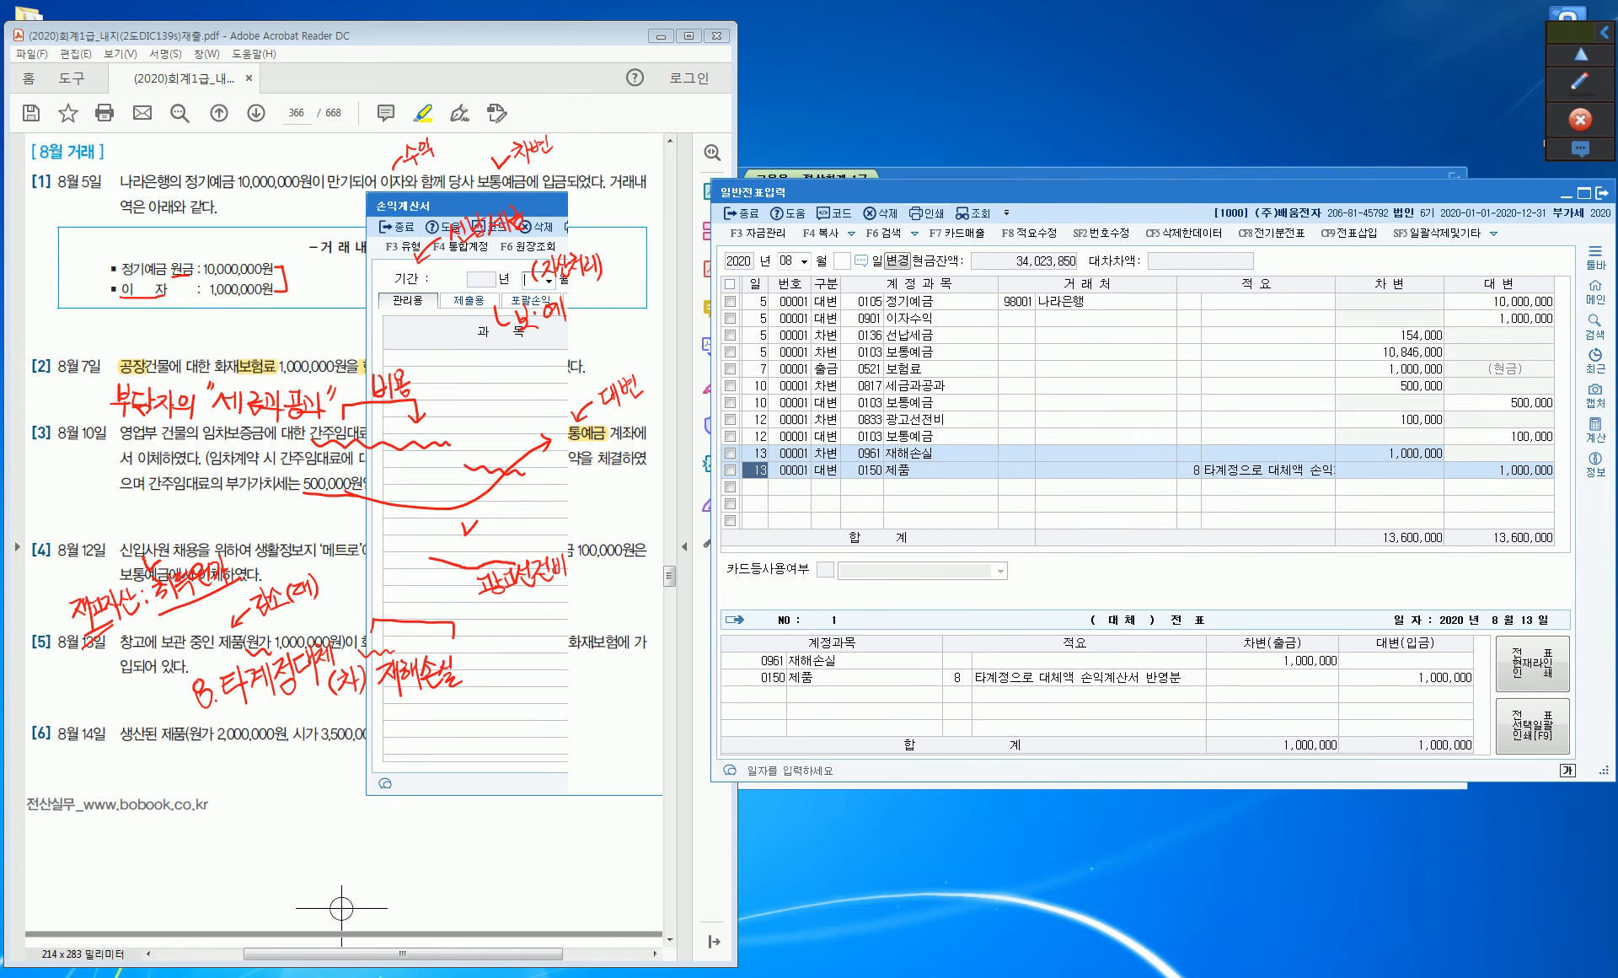
left_click(935, 173)
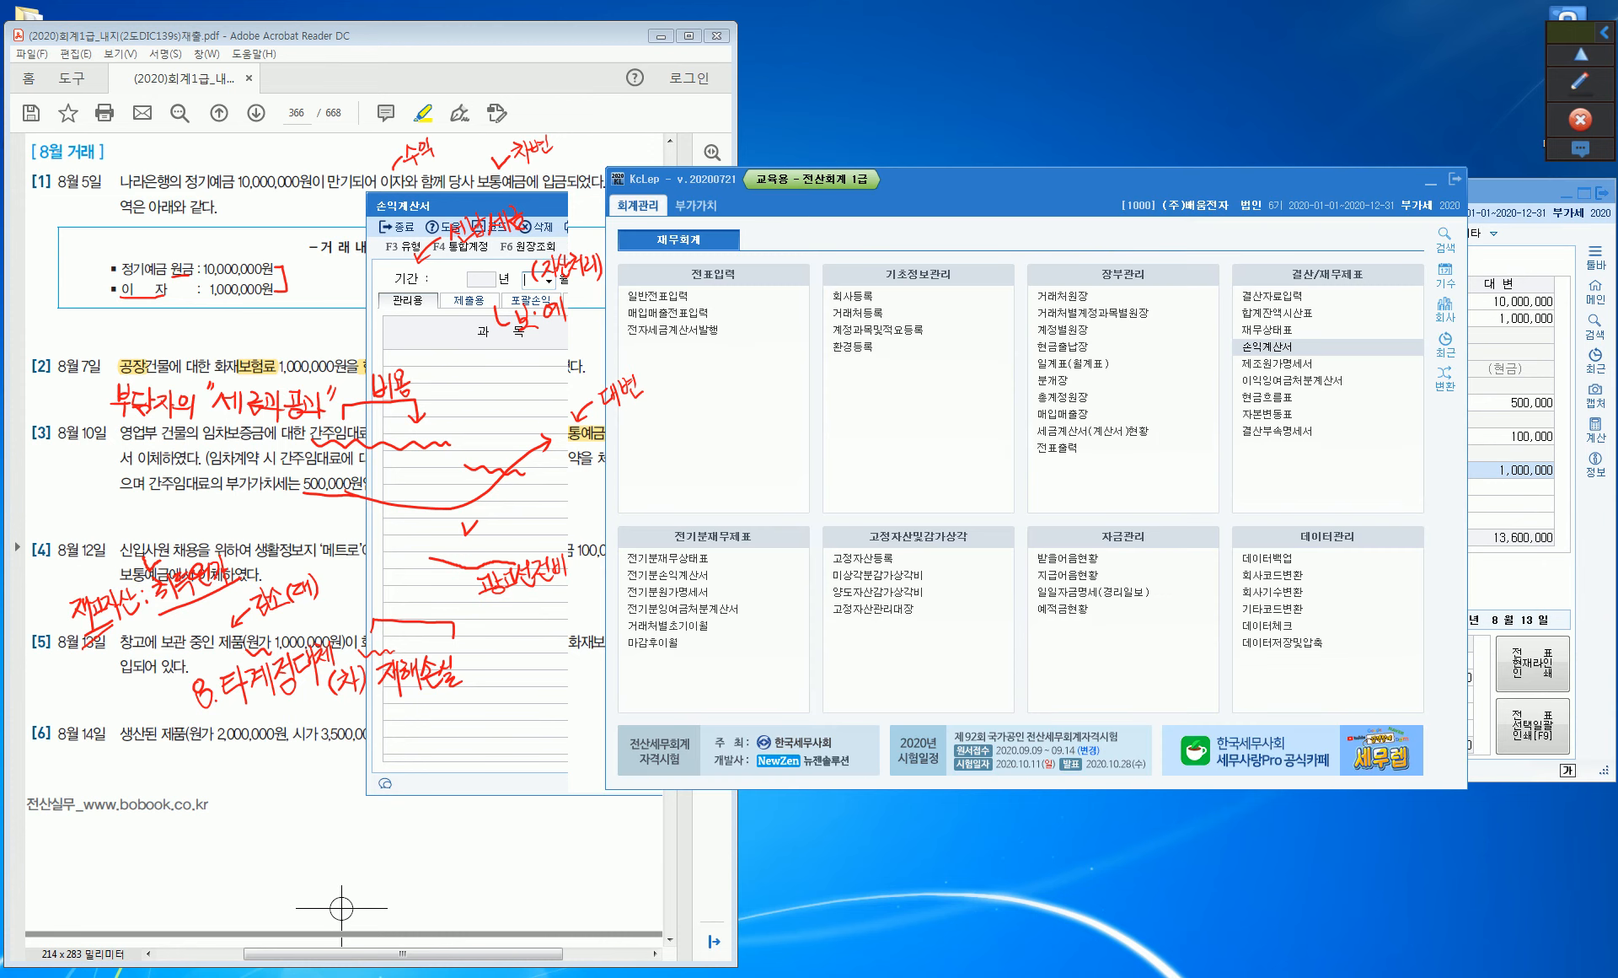
left_click(1430, 182)
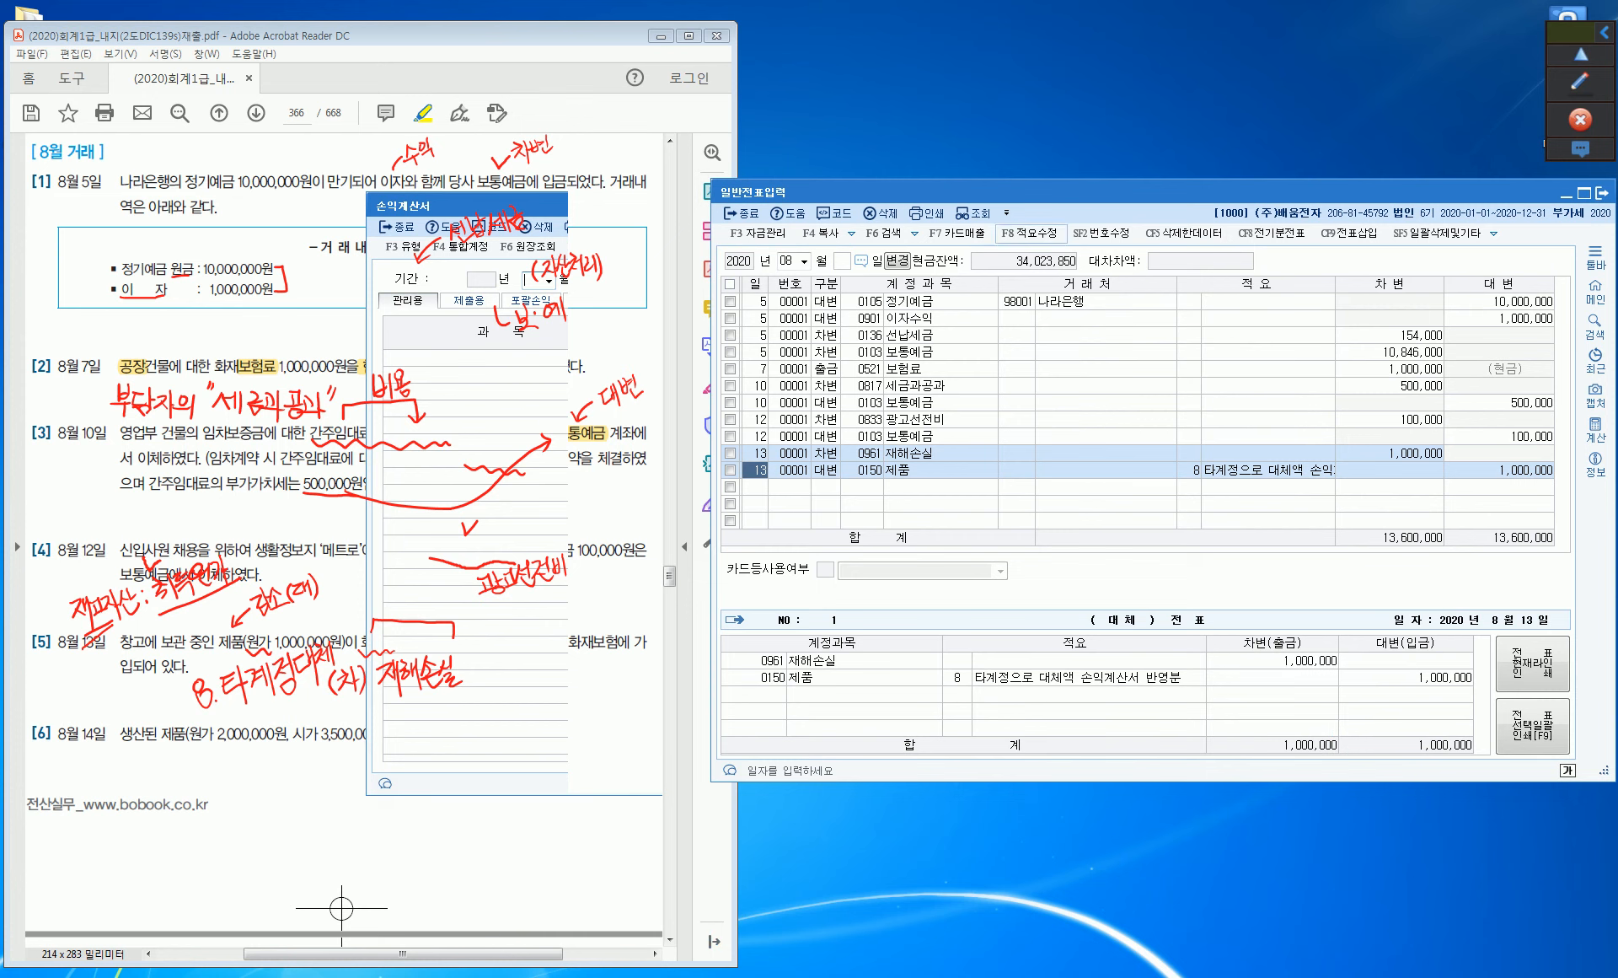
Bring the textbook PDF to the front, erase all red pen annotations on the screen and return to mouse mode.
left_click(472, 36)
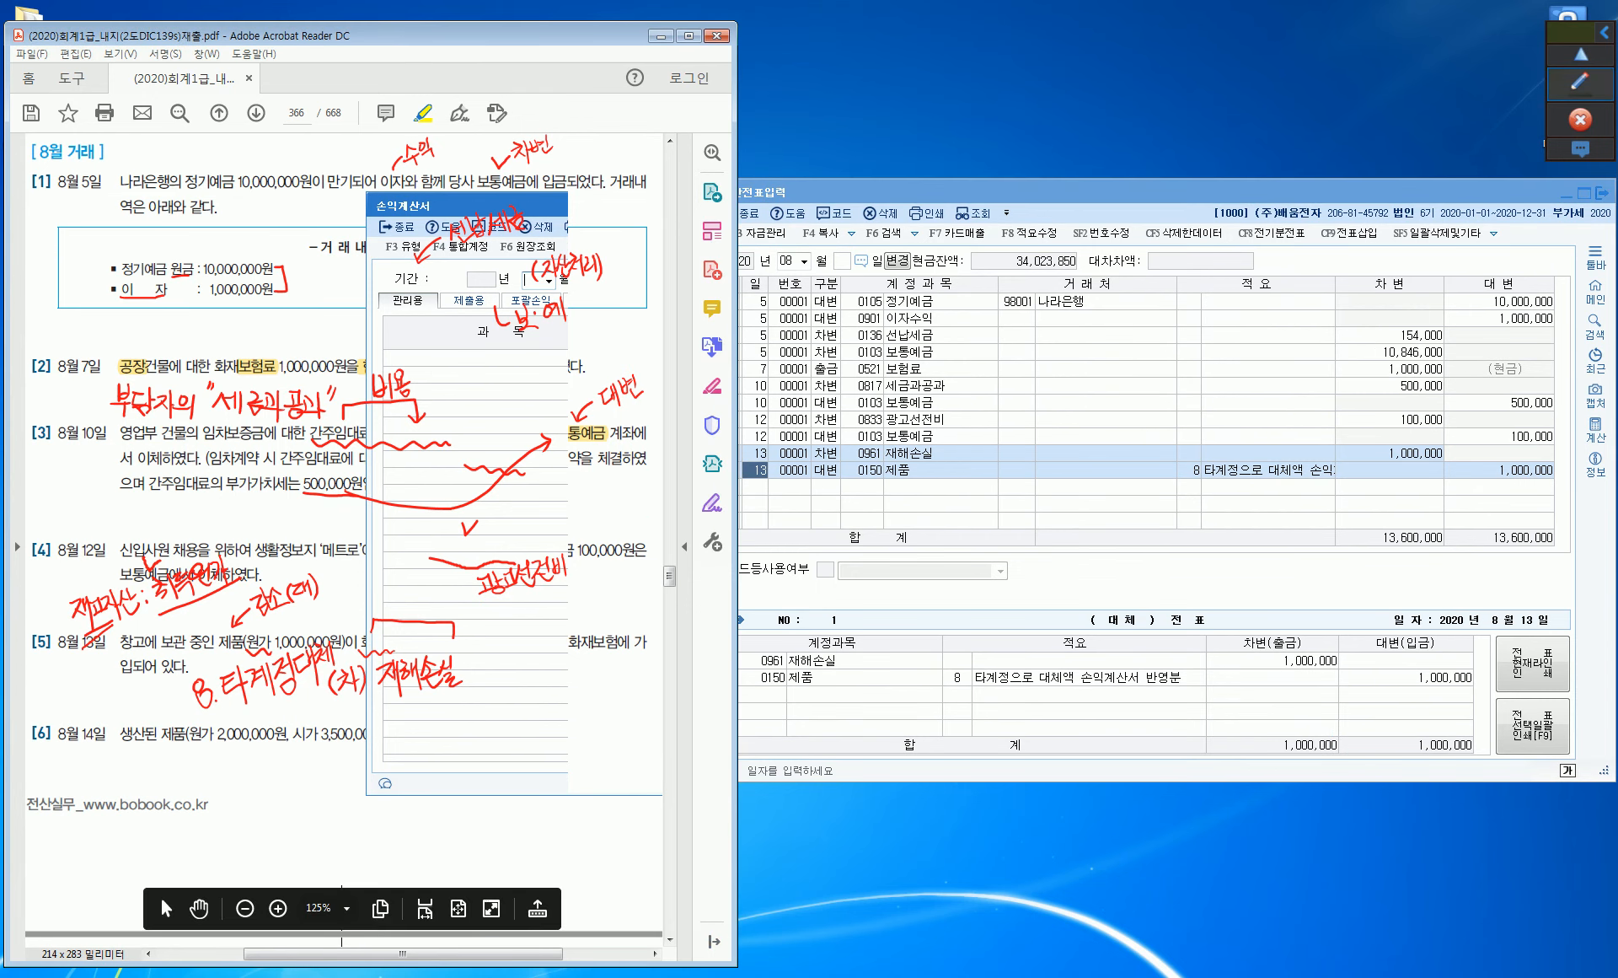
left_click(1580, 81)
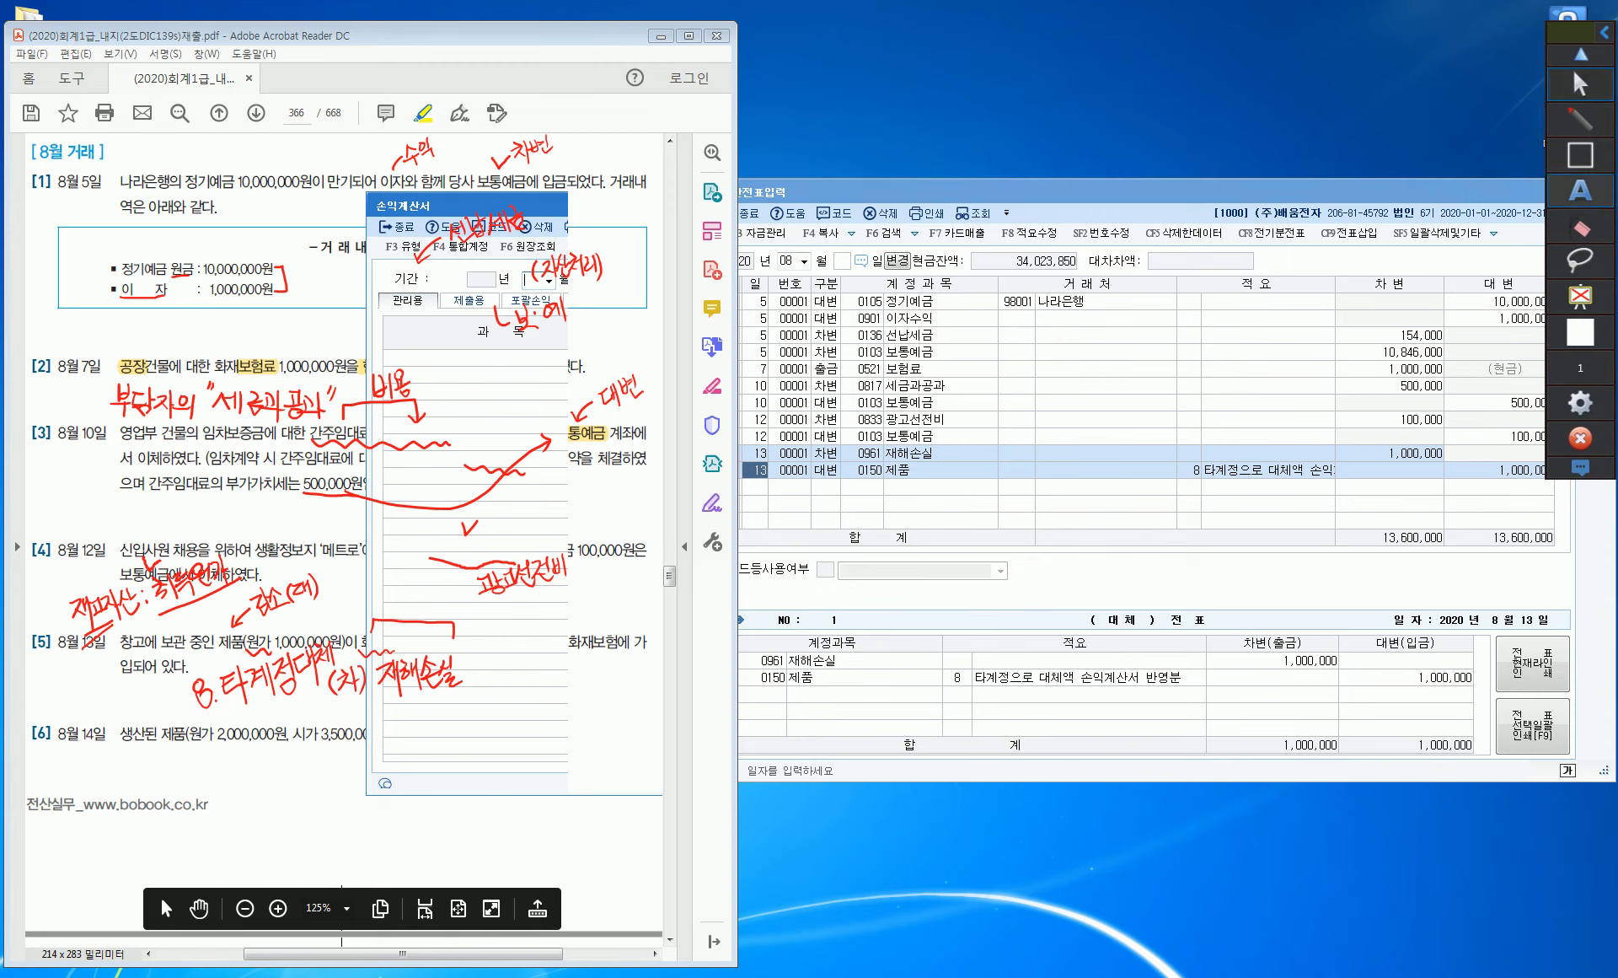
mouse_move(1580, 228)
left_click(1529, 226)
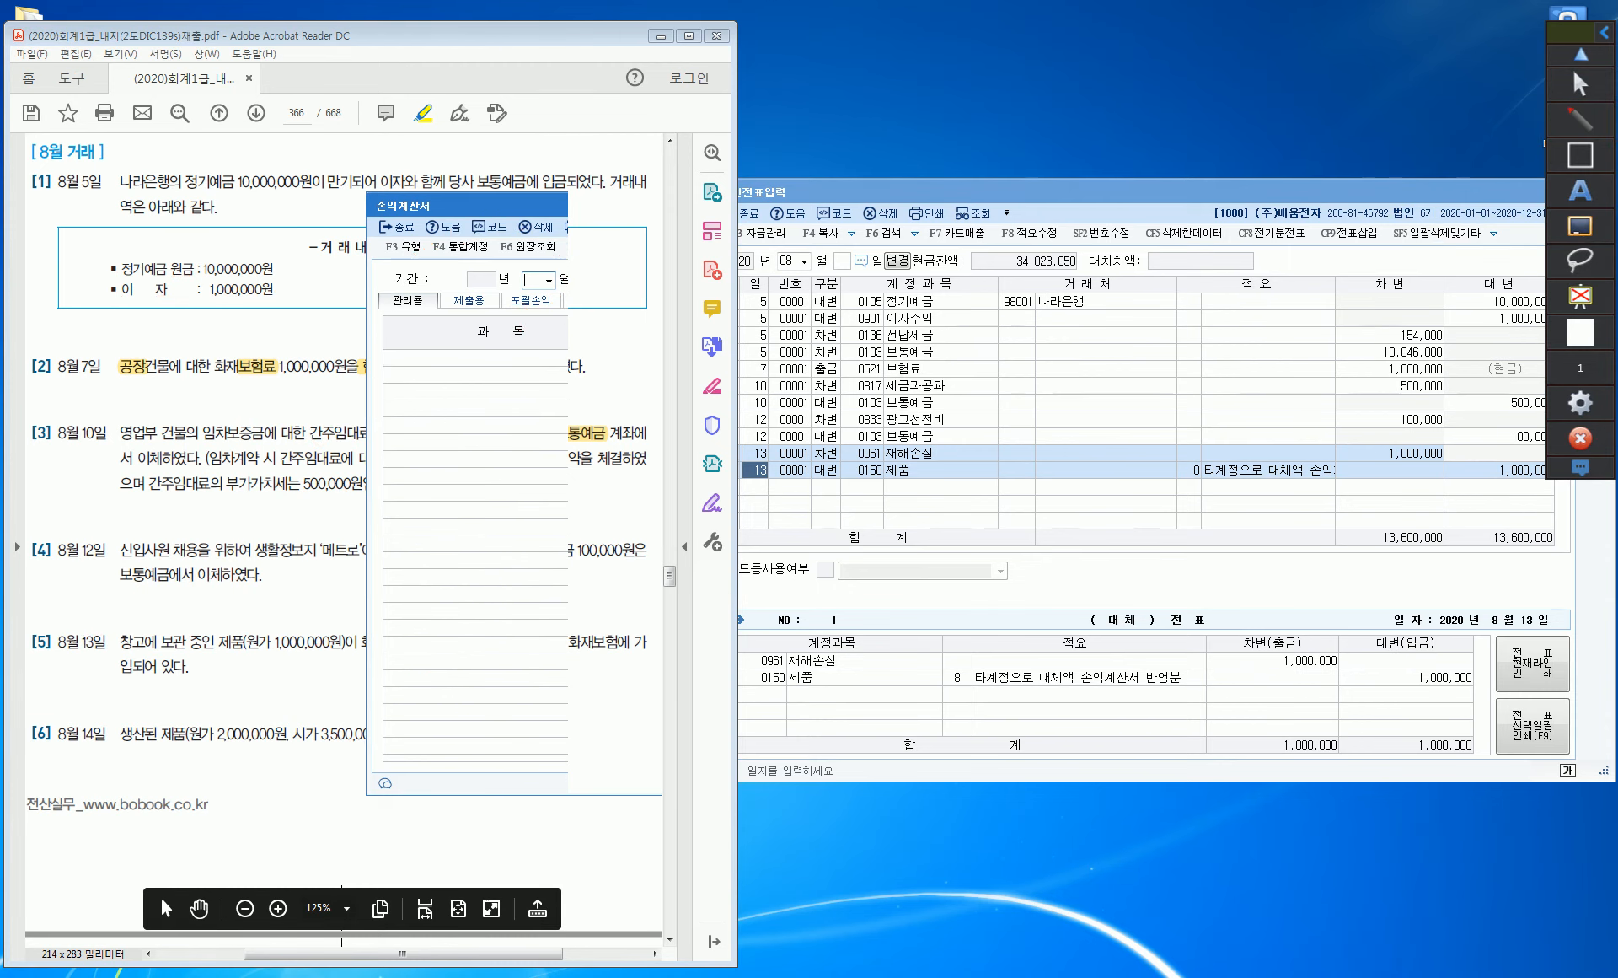
left_click_drag(462, 201, 482, 177)
mouse_move(1580, 226)
left_click(1527, 225)
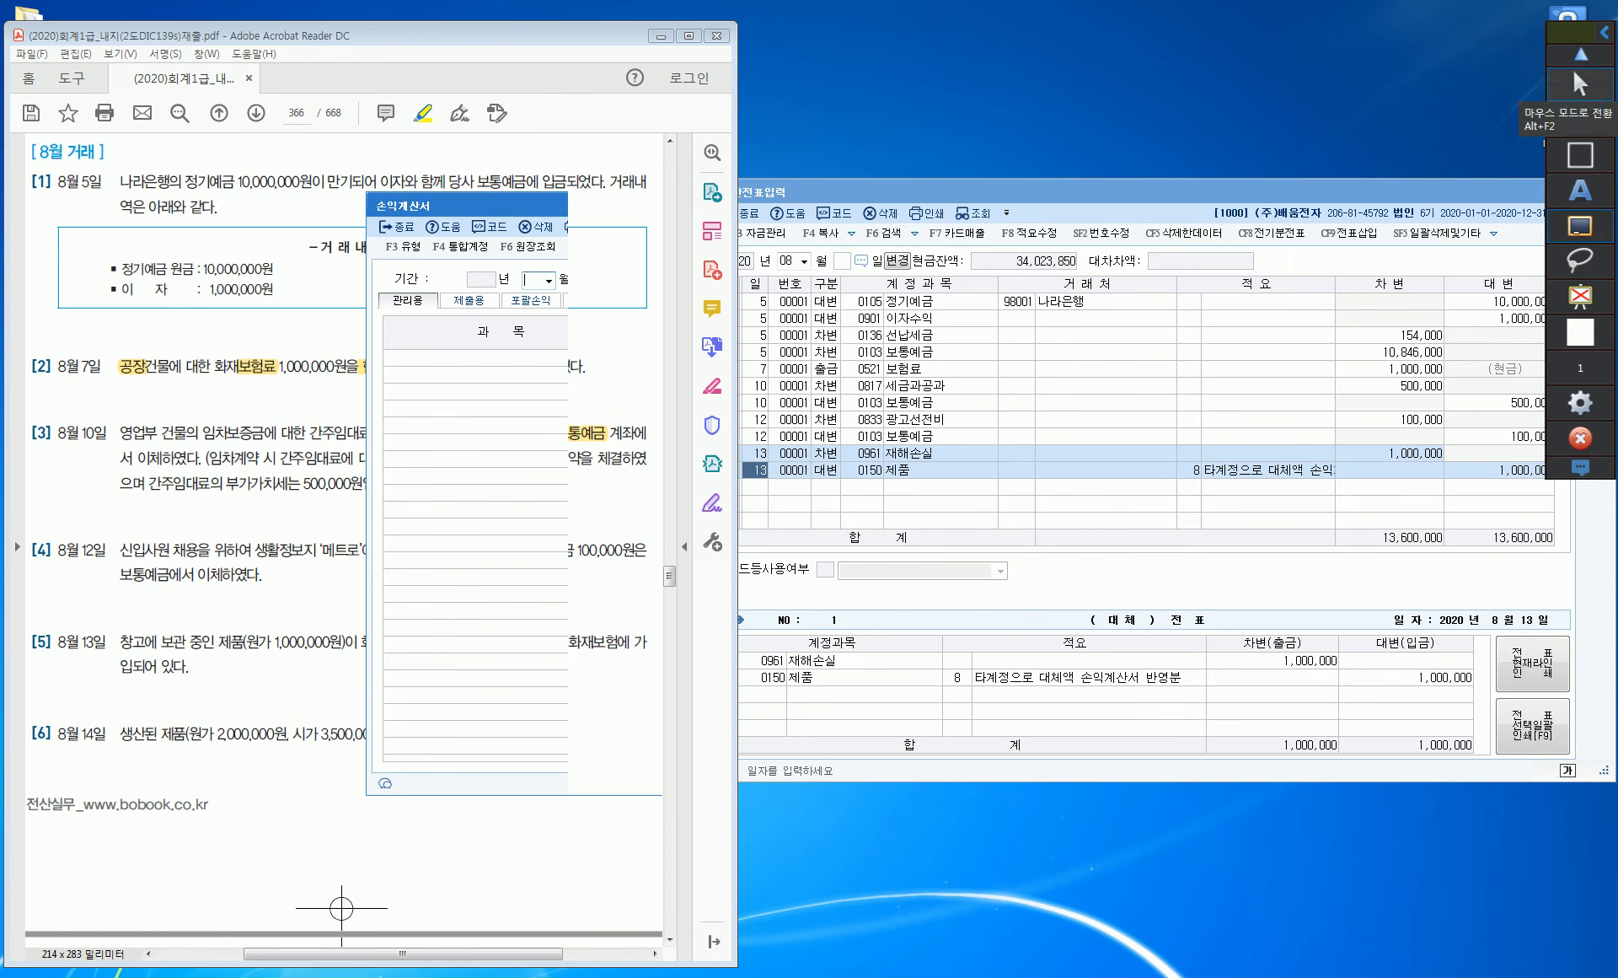
left_click(1572, 63)
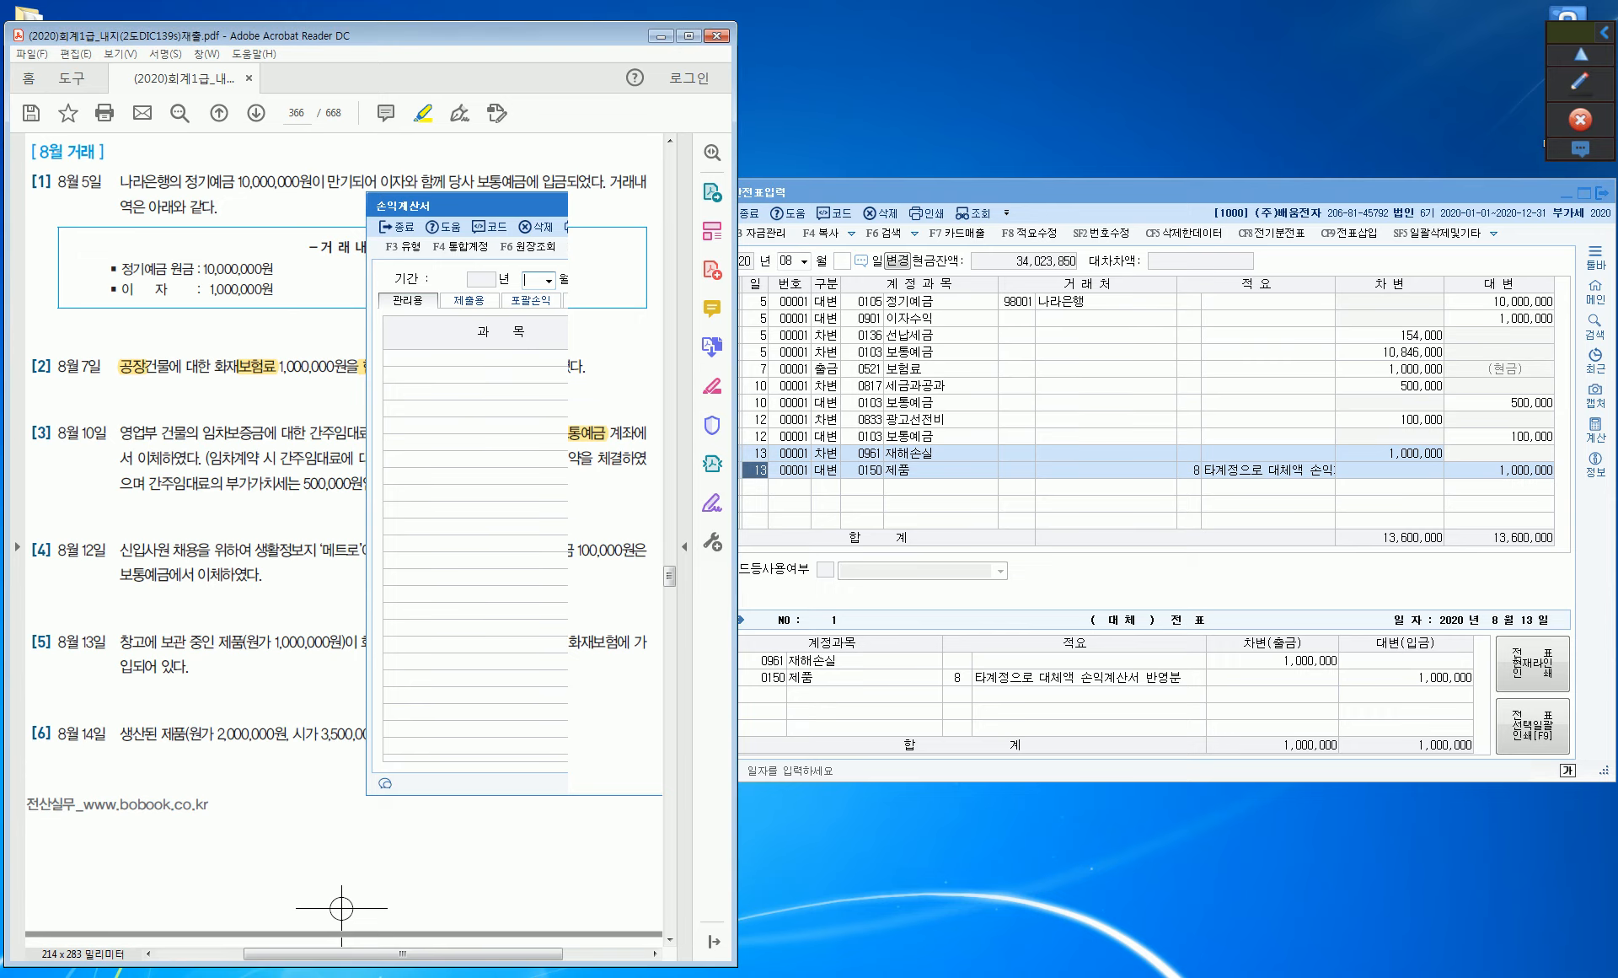
Find item [6] of August 14 in the PDF and start a new general voucher line dated day 14.
scroll(344, 539, "down", 10)
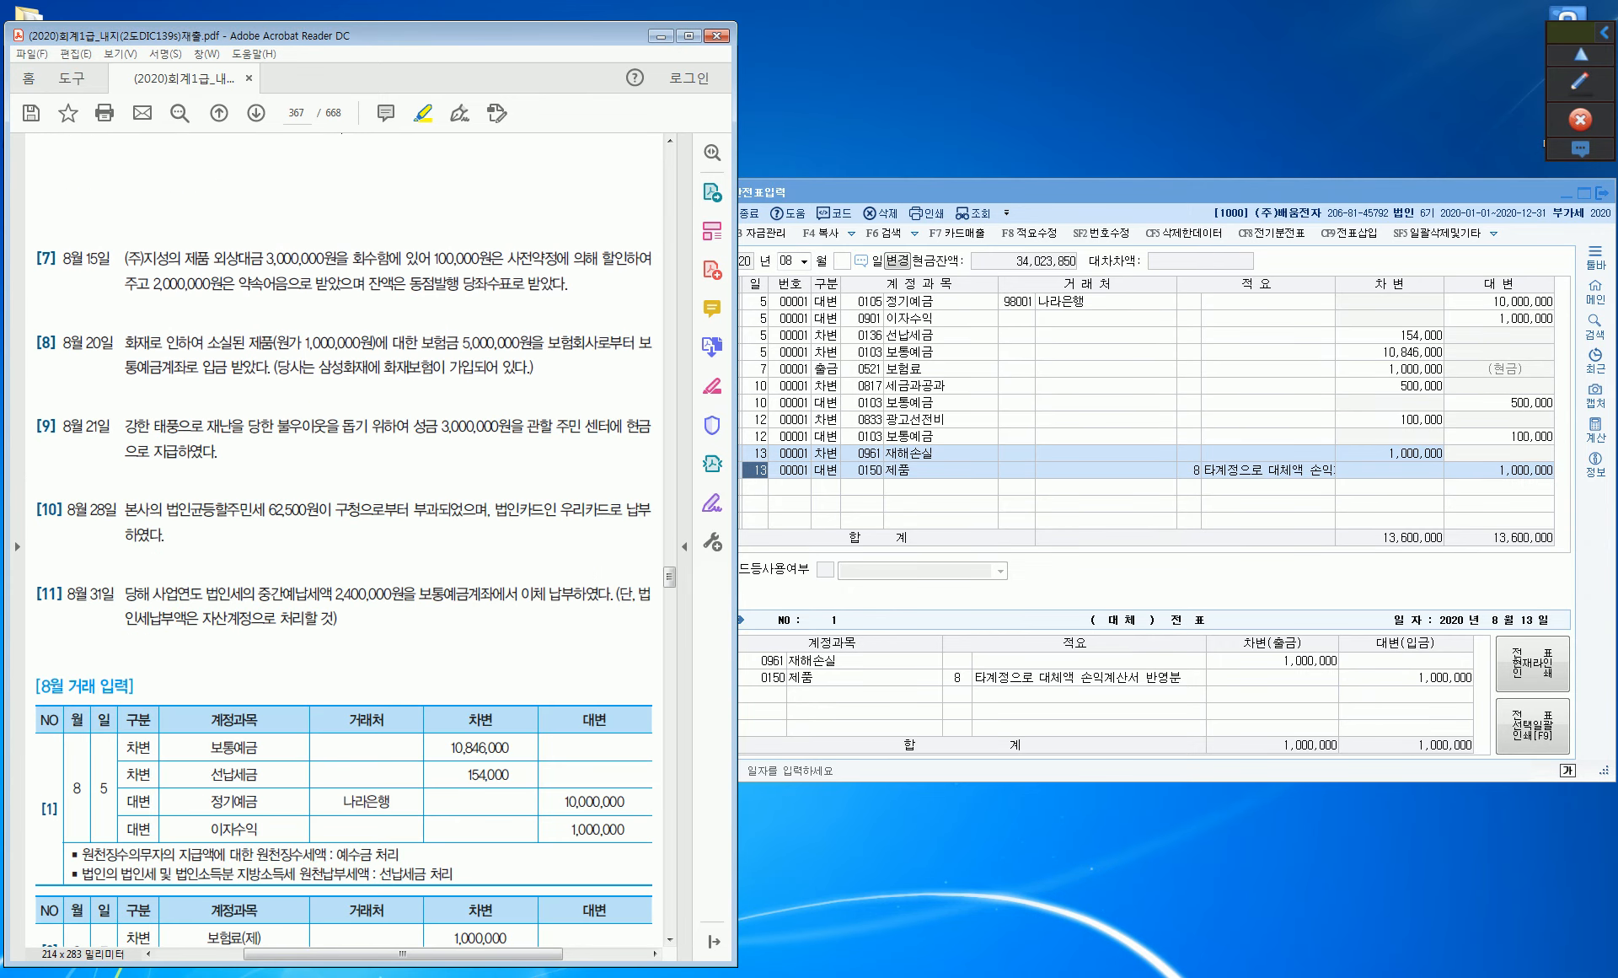
scroll(344, 540, "up", 8)
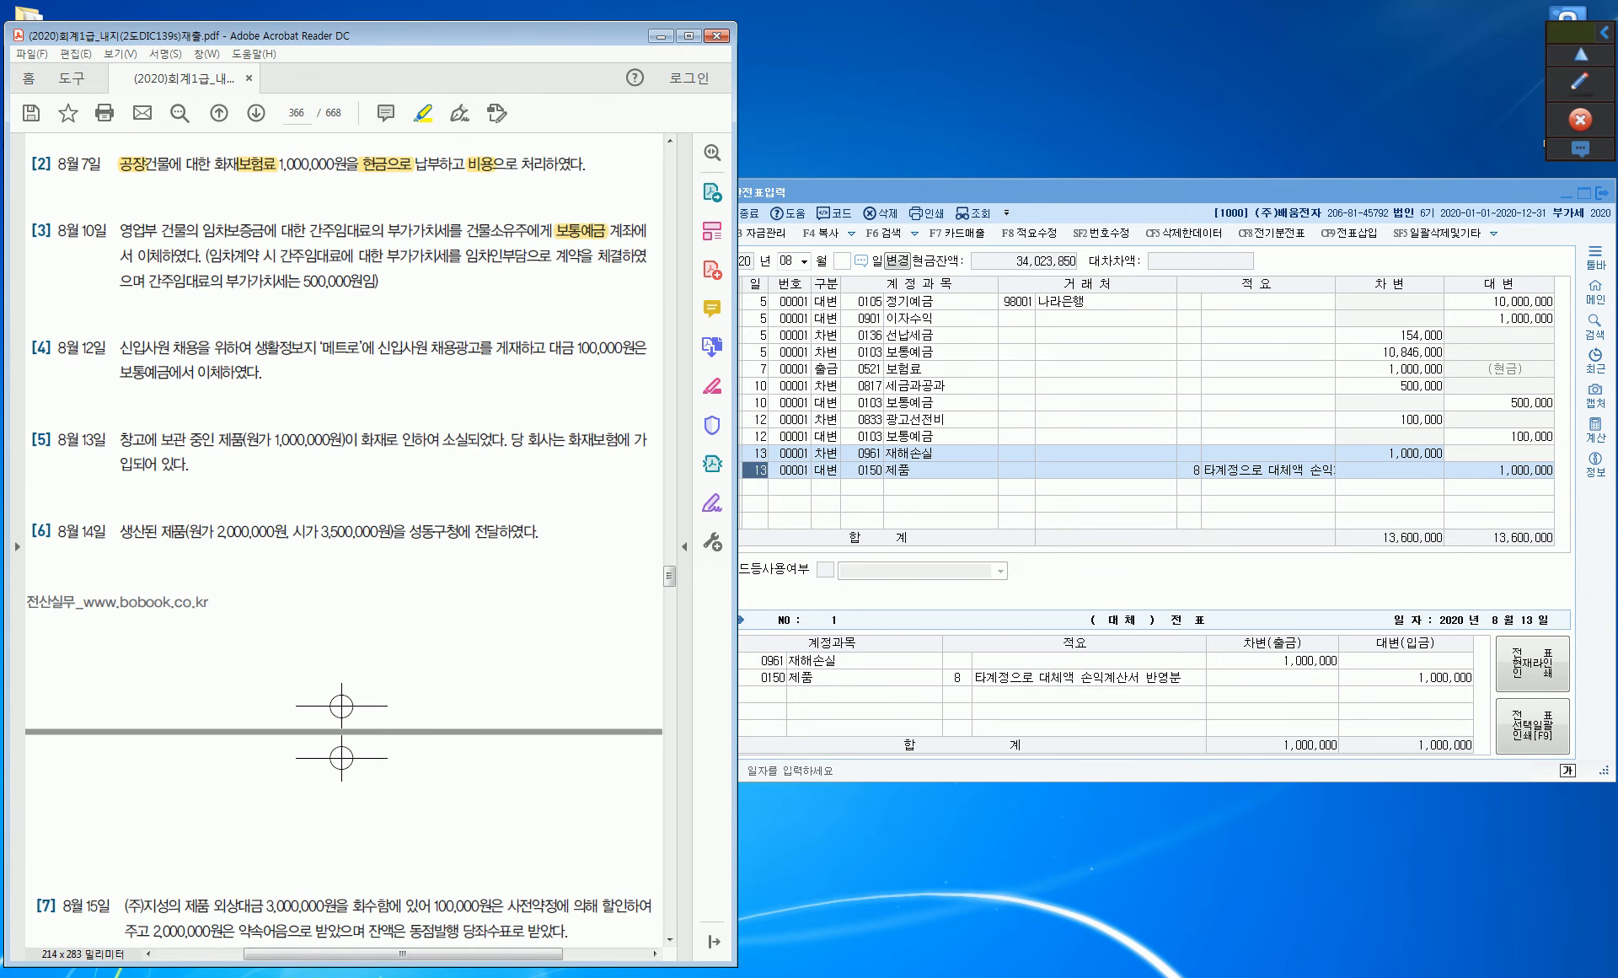
scroll(344, 540, "down", 5)
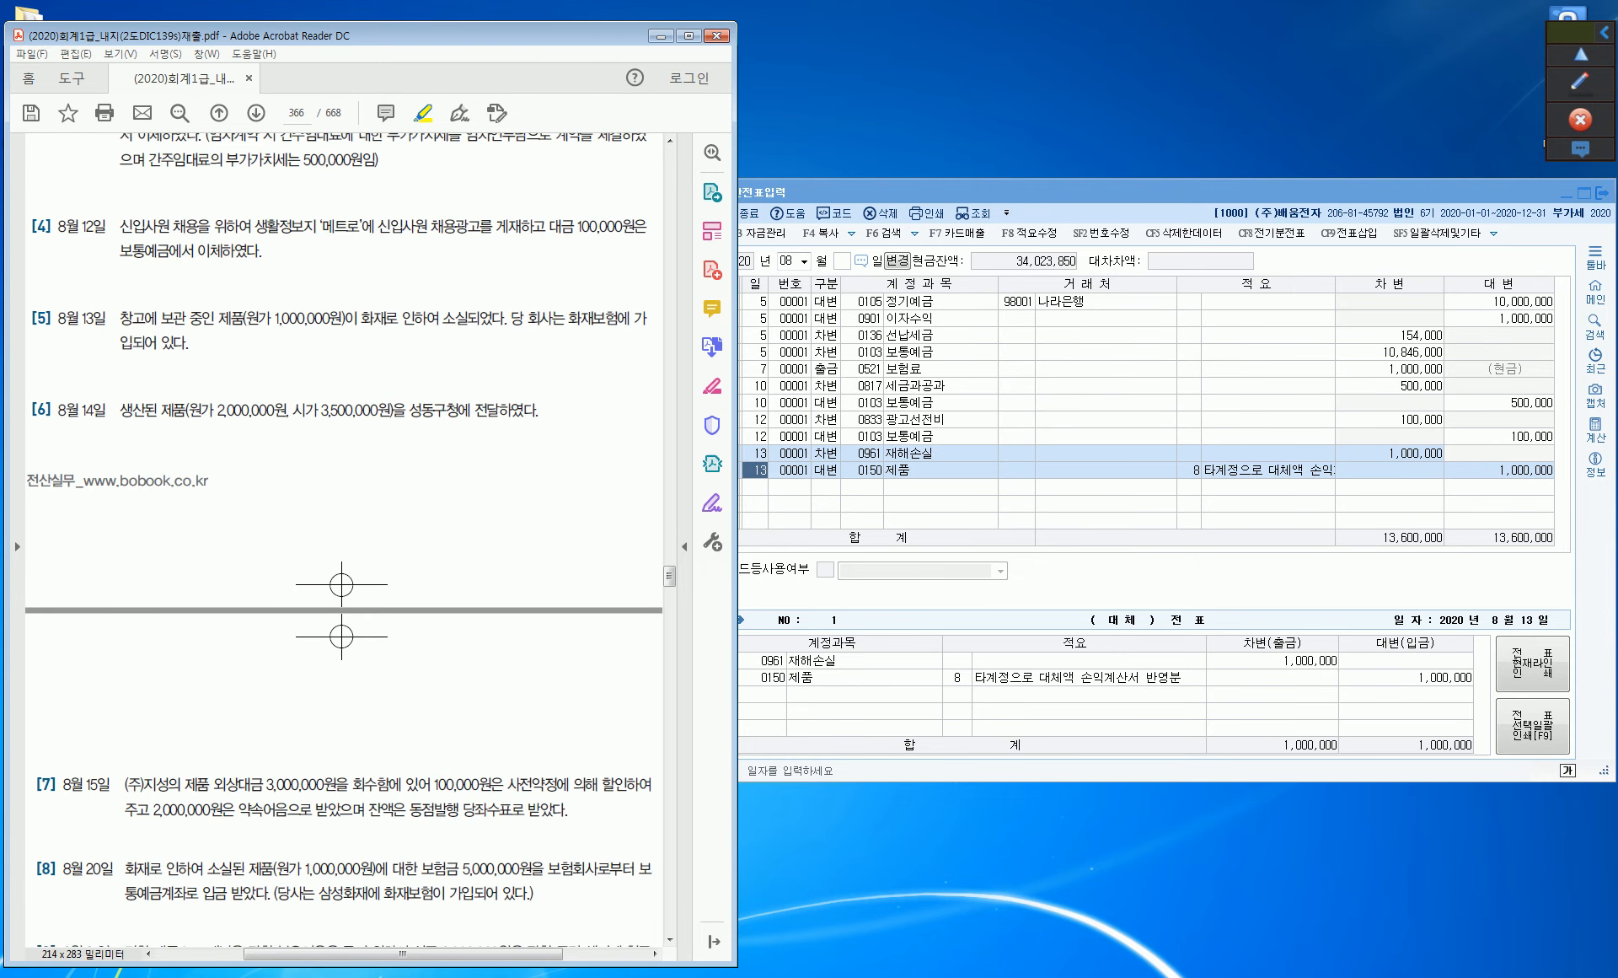
scroll(344, 539, "down", 3)
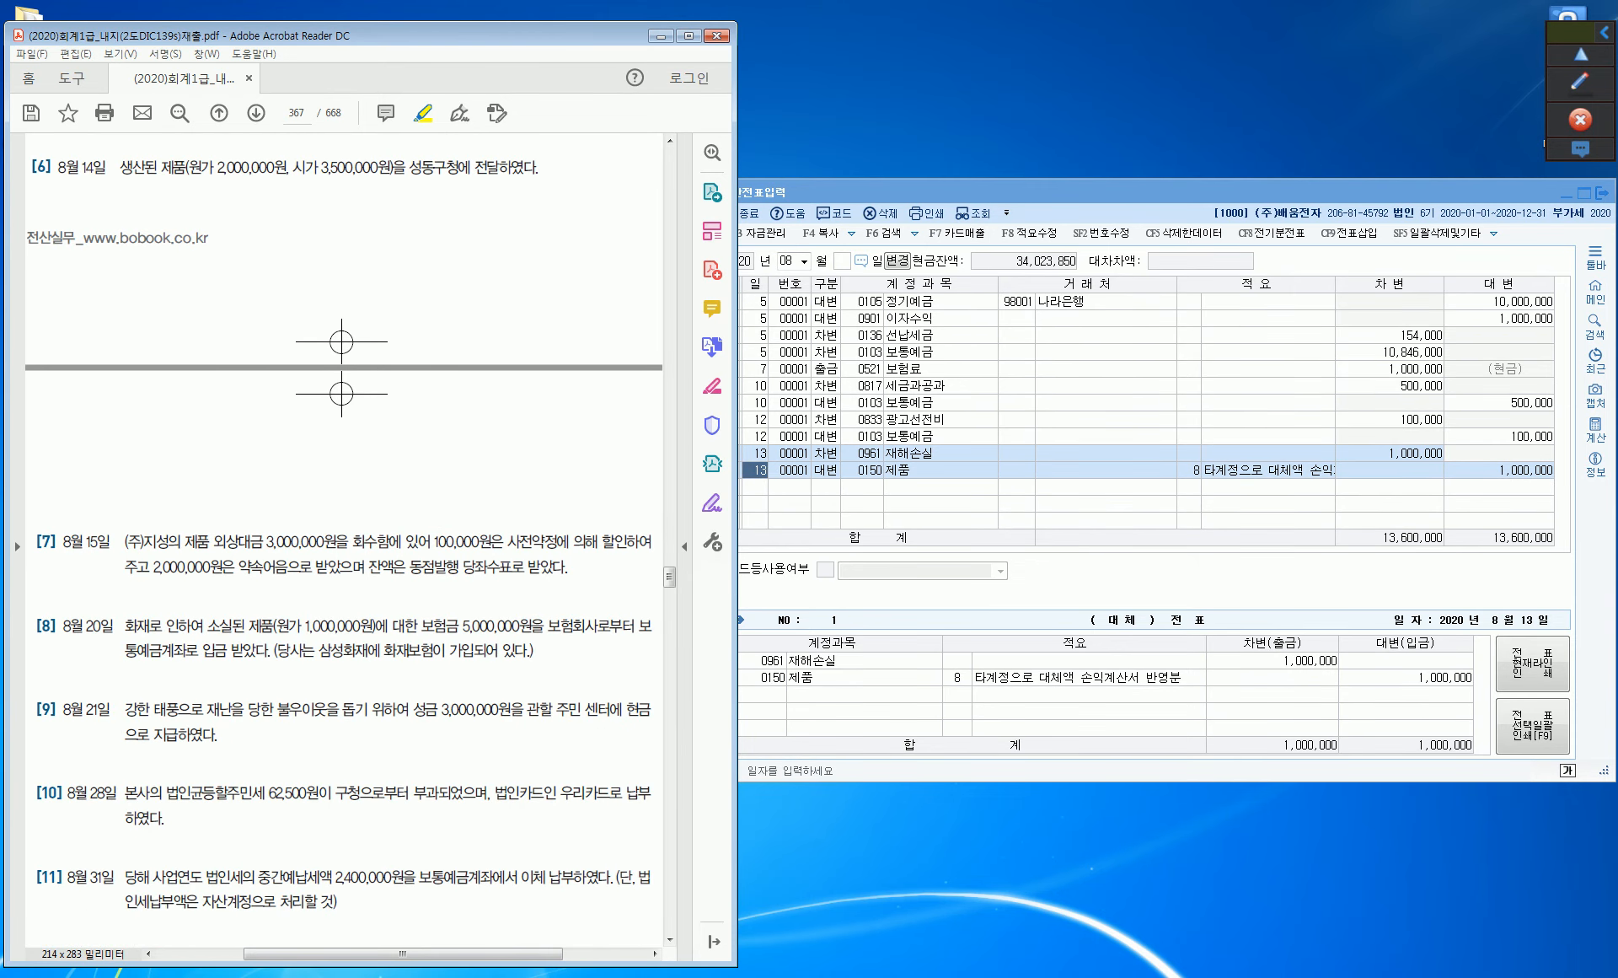
left_click(755, 487)
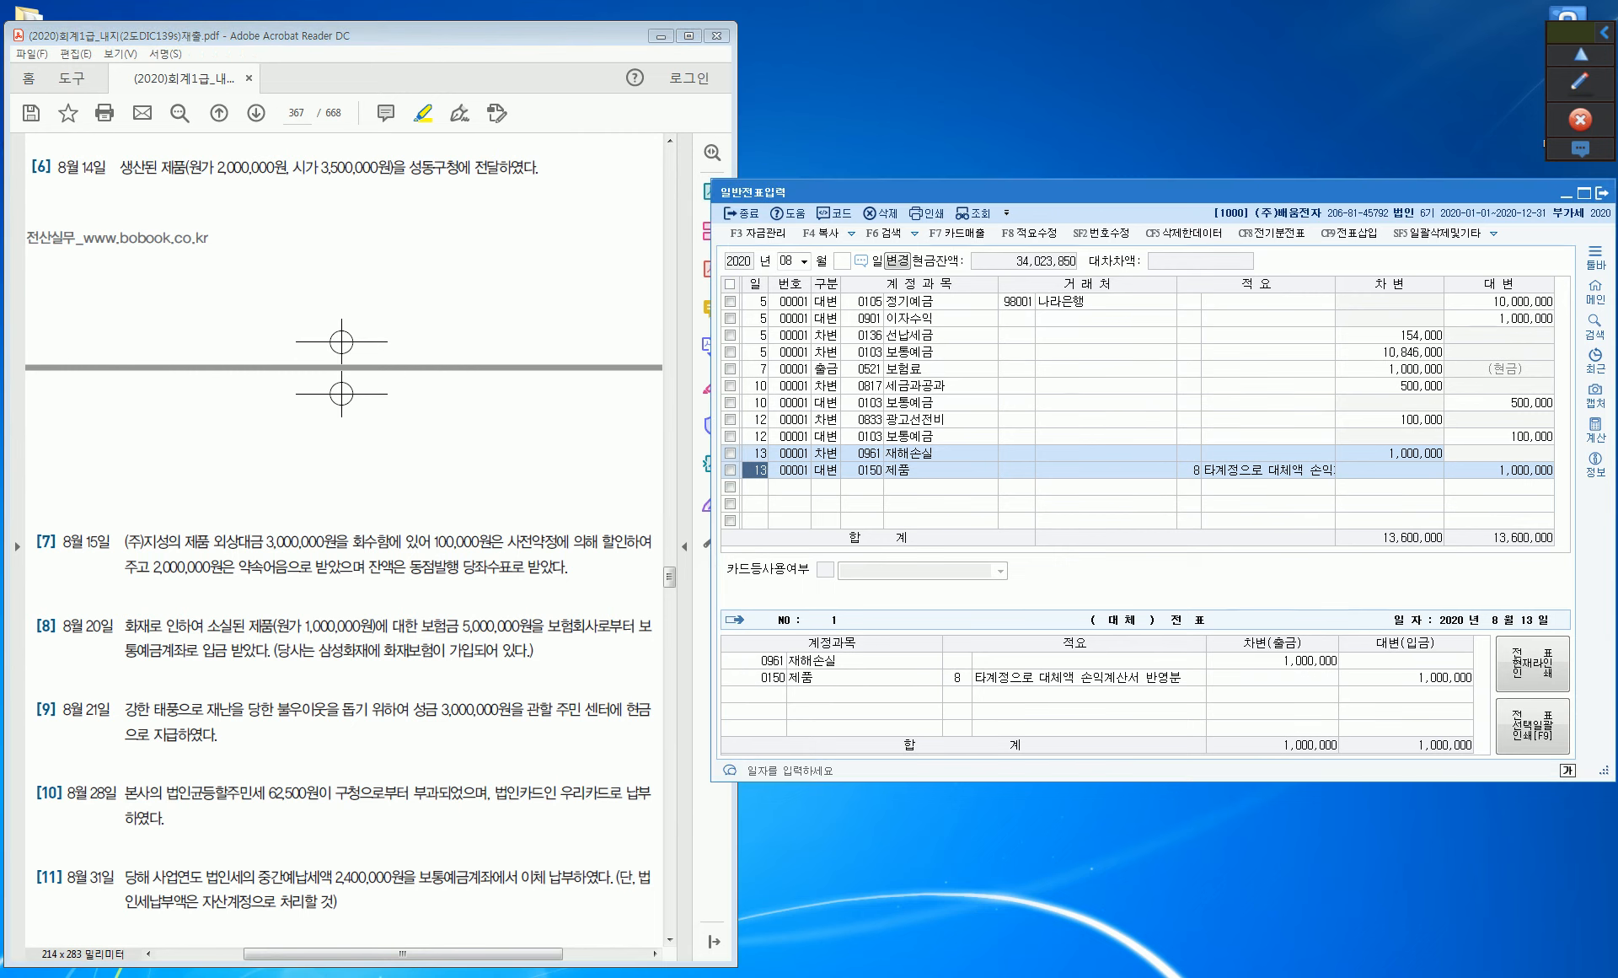
key("ctrl")
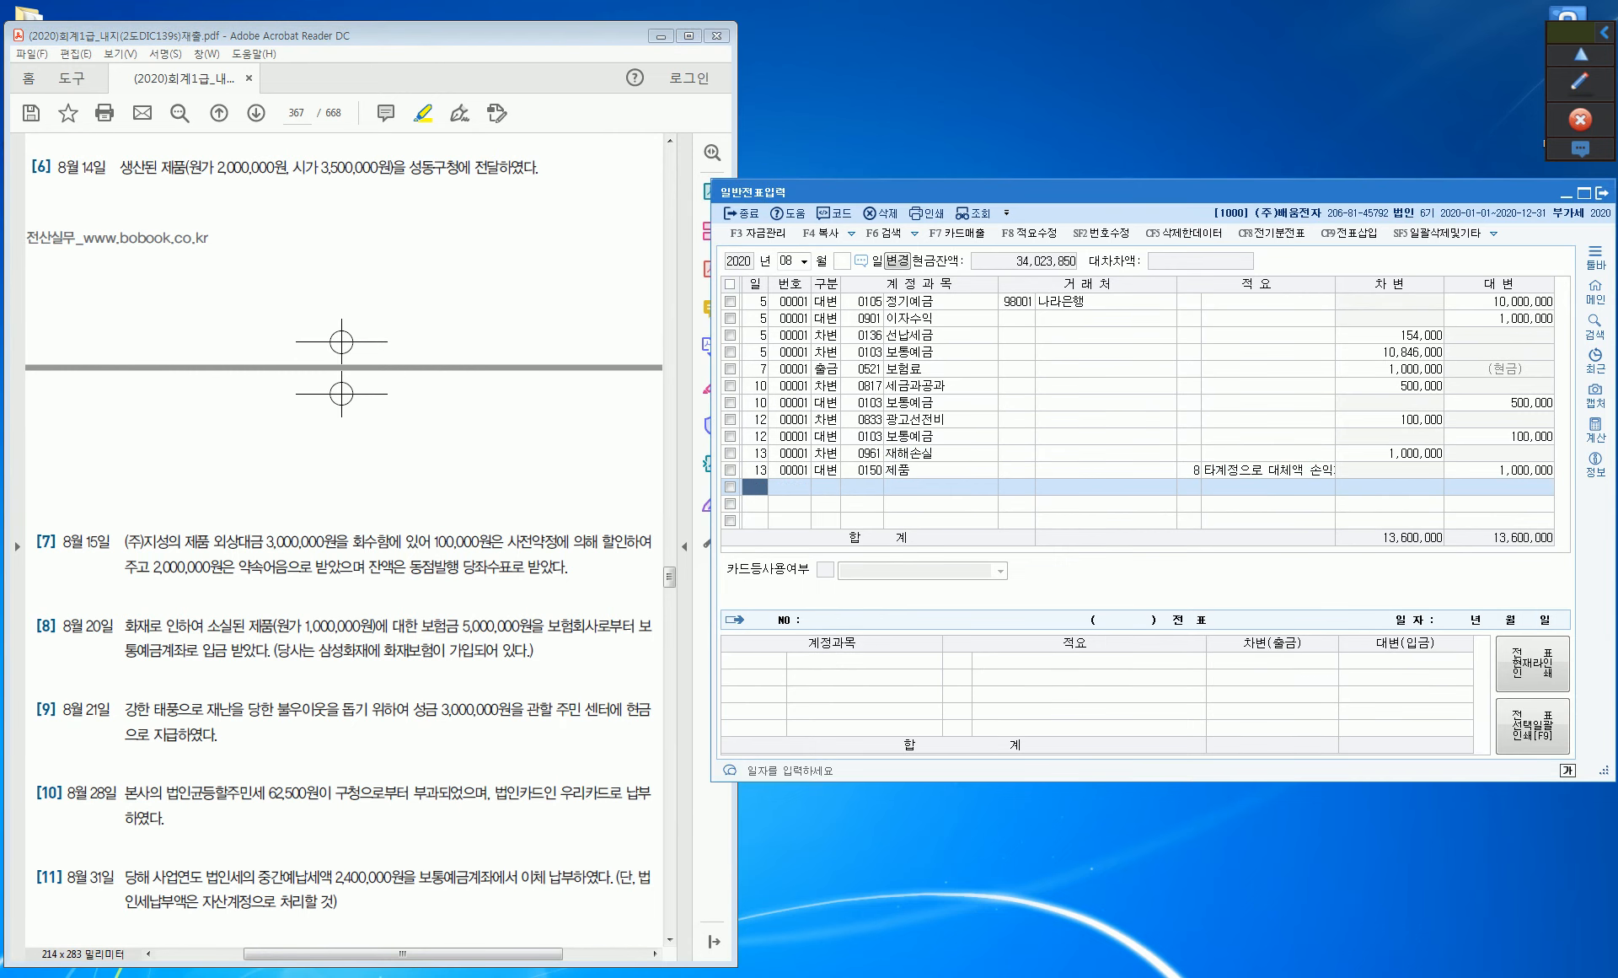
type("14")
key("Return")
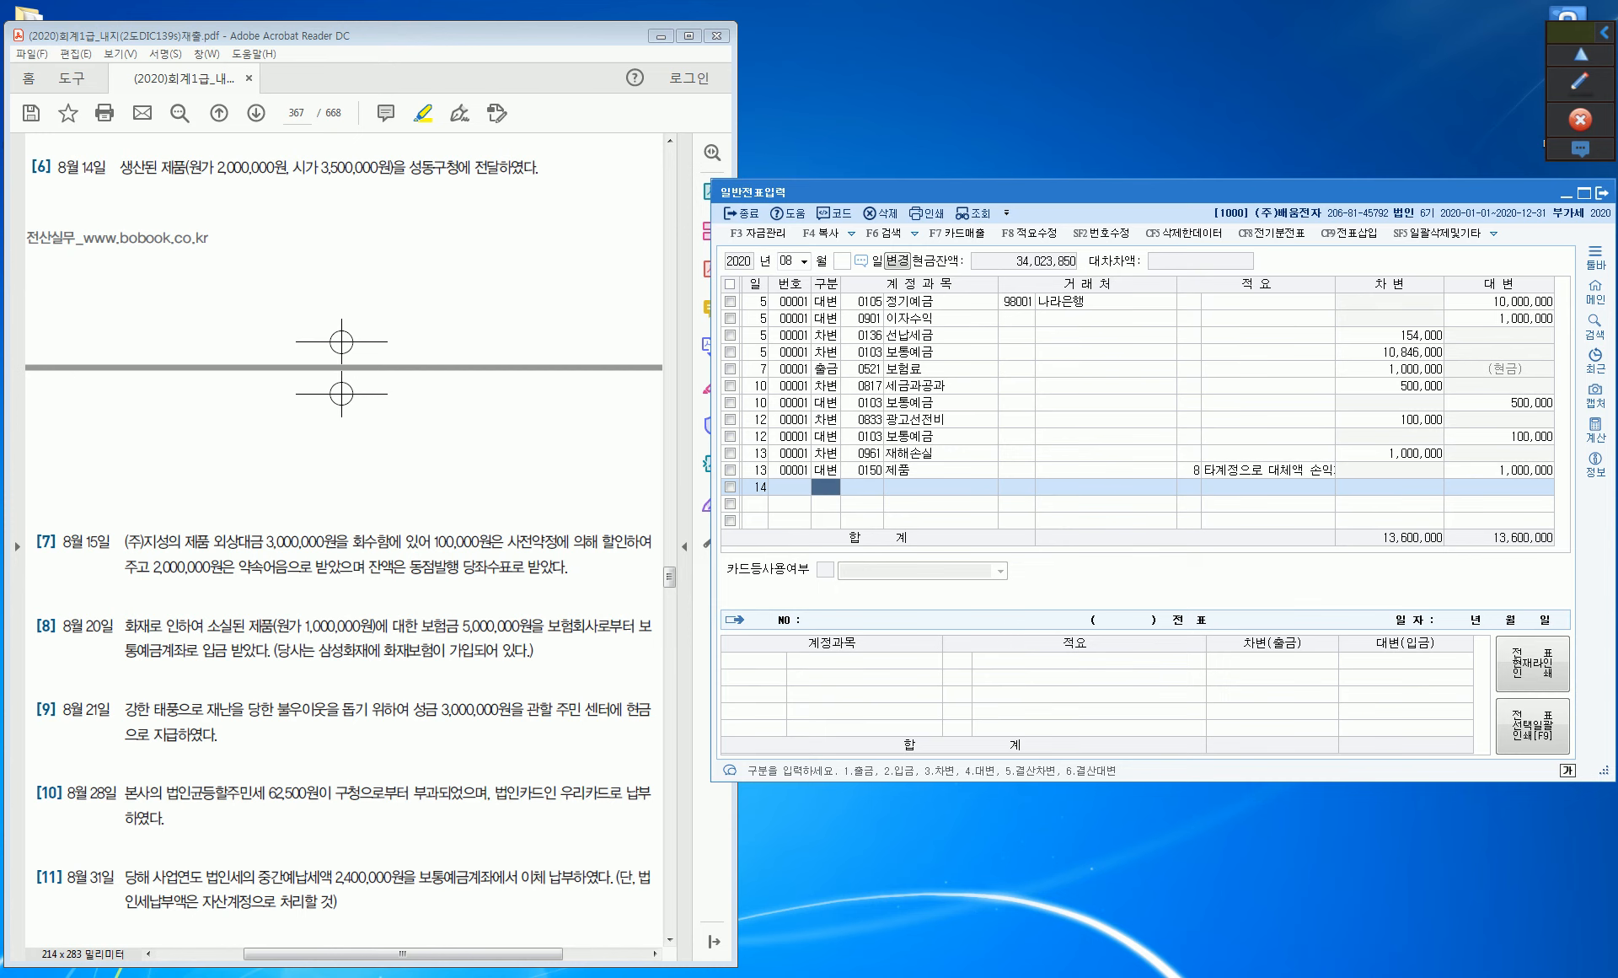
Highlight "성동구청에 전달하였다." in item [6], circle 원가 and handwrite the notes 증여, 기증, 기부금 and 8.타계정 in red.
left_click_drag(409, 167, 537, 167)
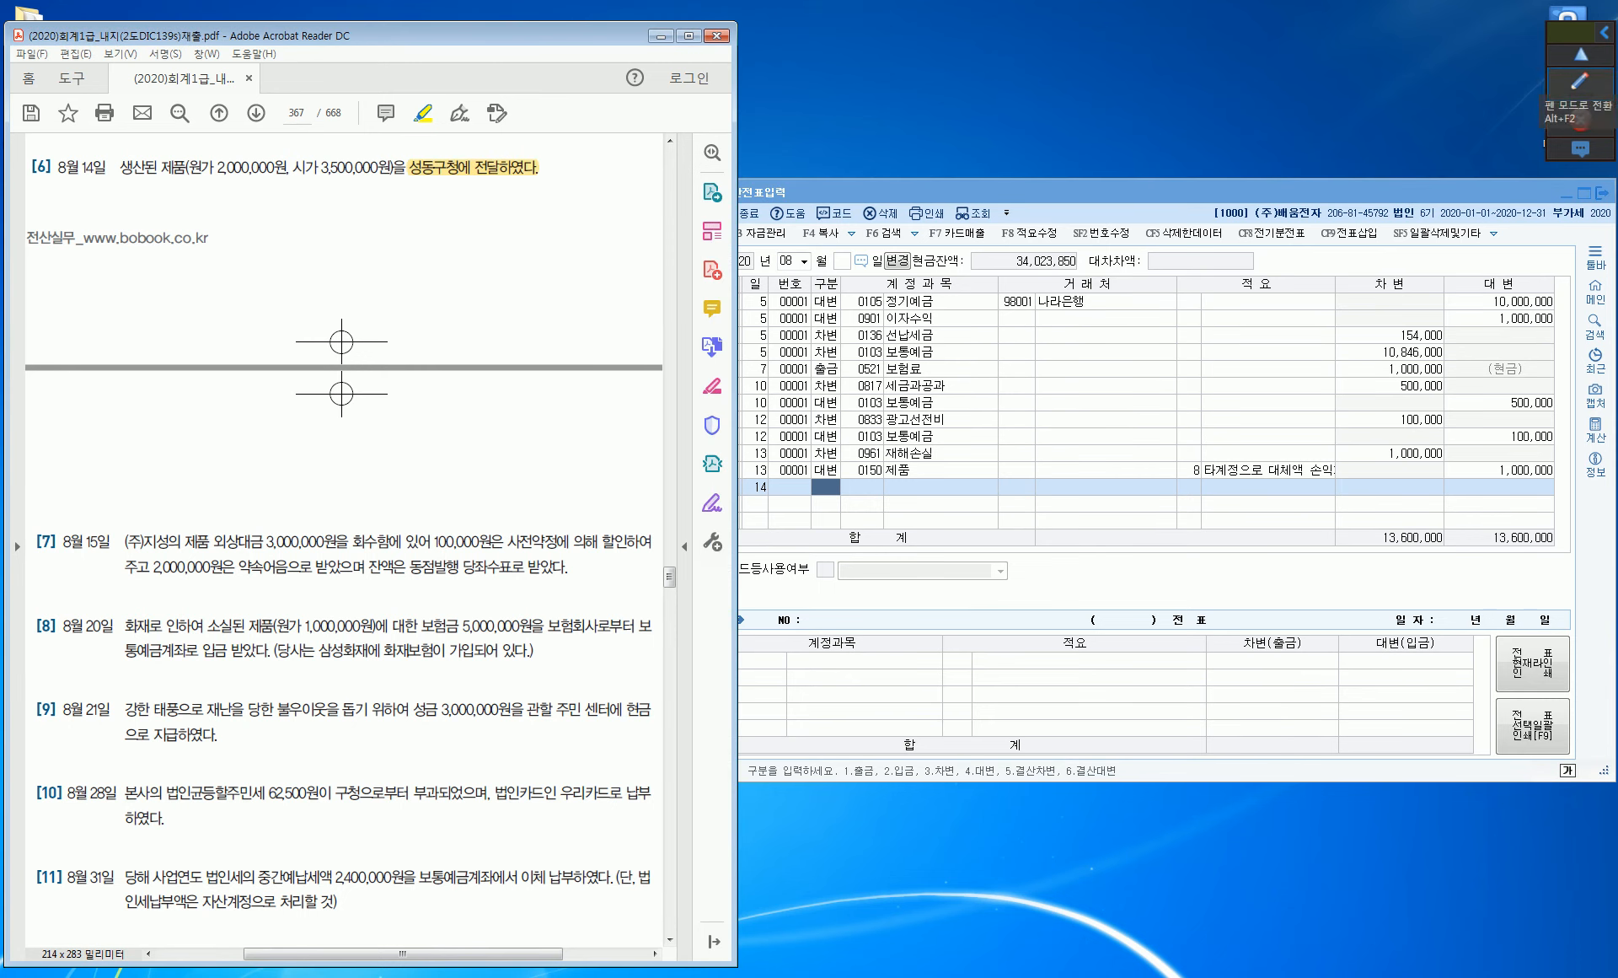
left_click(1581, 82)
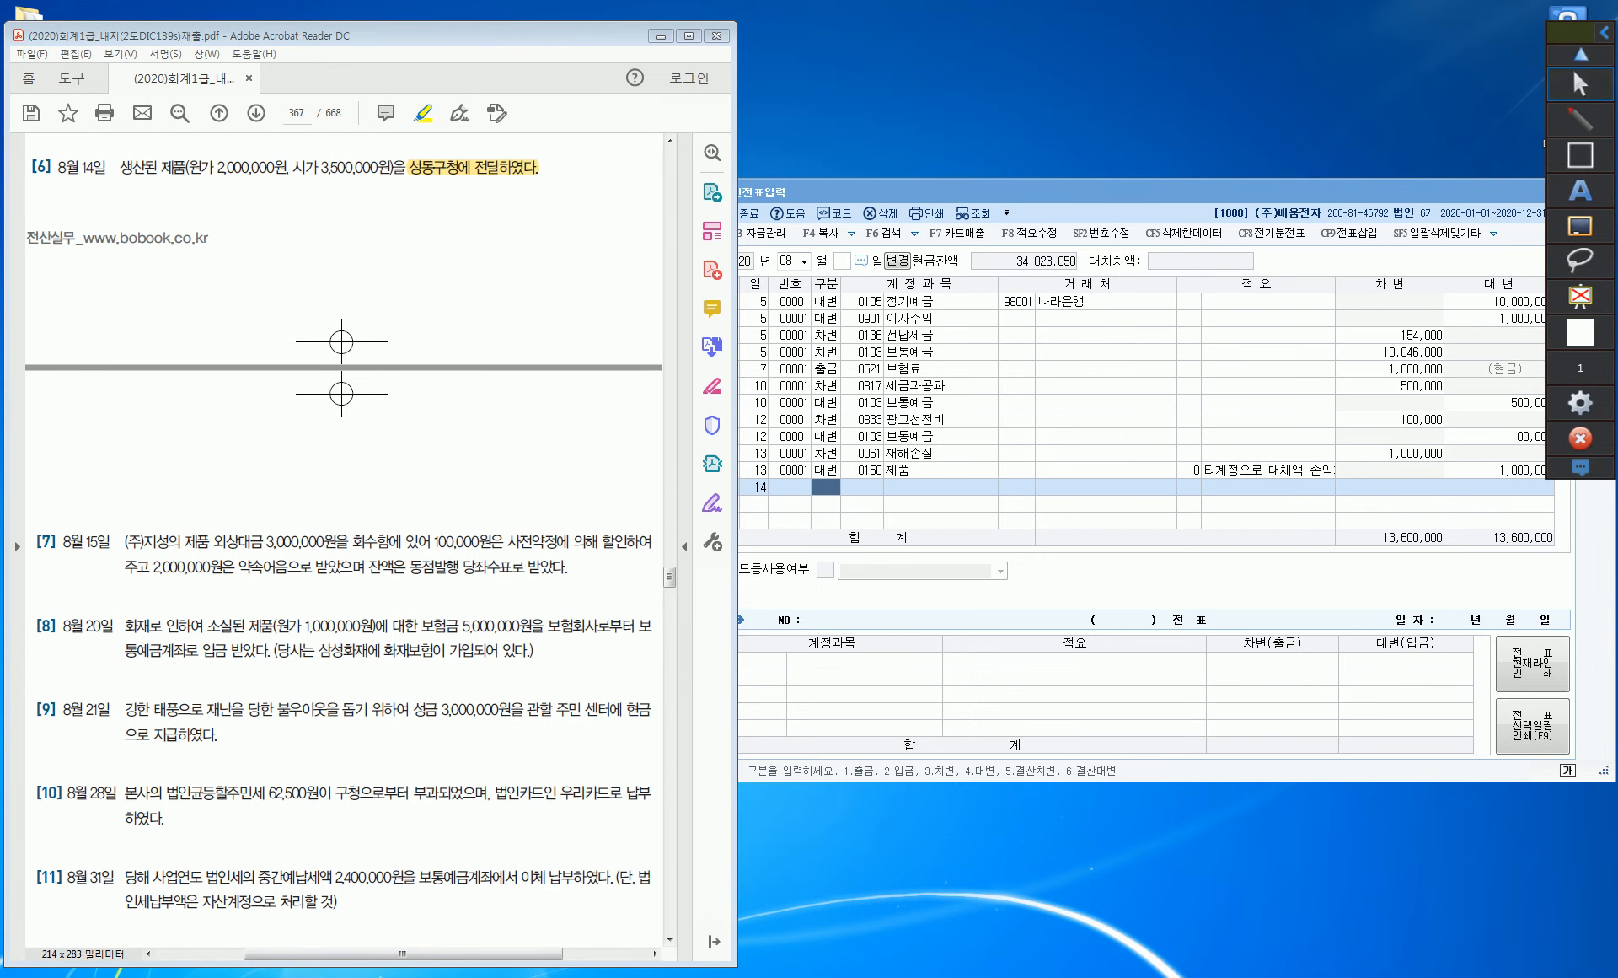
mouse_move(463, 176)
left_mouse_down()
mouse_move(485, 201)
mouse_move(456, 197)
mouse_move(516, 195)
mouse_move(502, 216)
mouse_move(526, 187)
mouse_move(533, 206)
mouse_move(567, 190)
left_mouse_up()
left_click_drag(570, 162, 592, 177)
left_click_drag(581, 184, 583, 190)
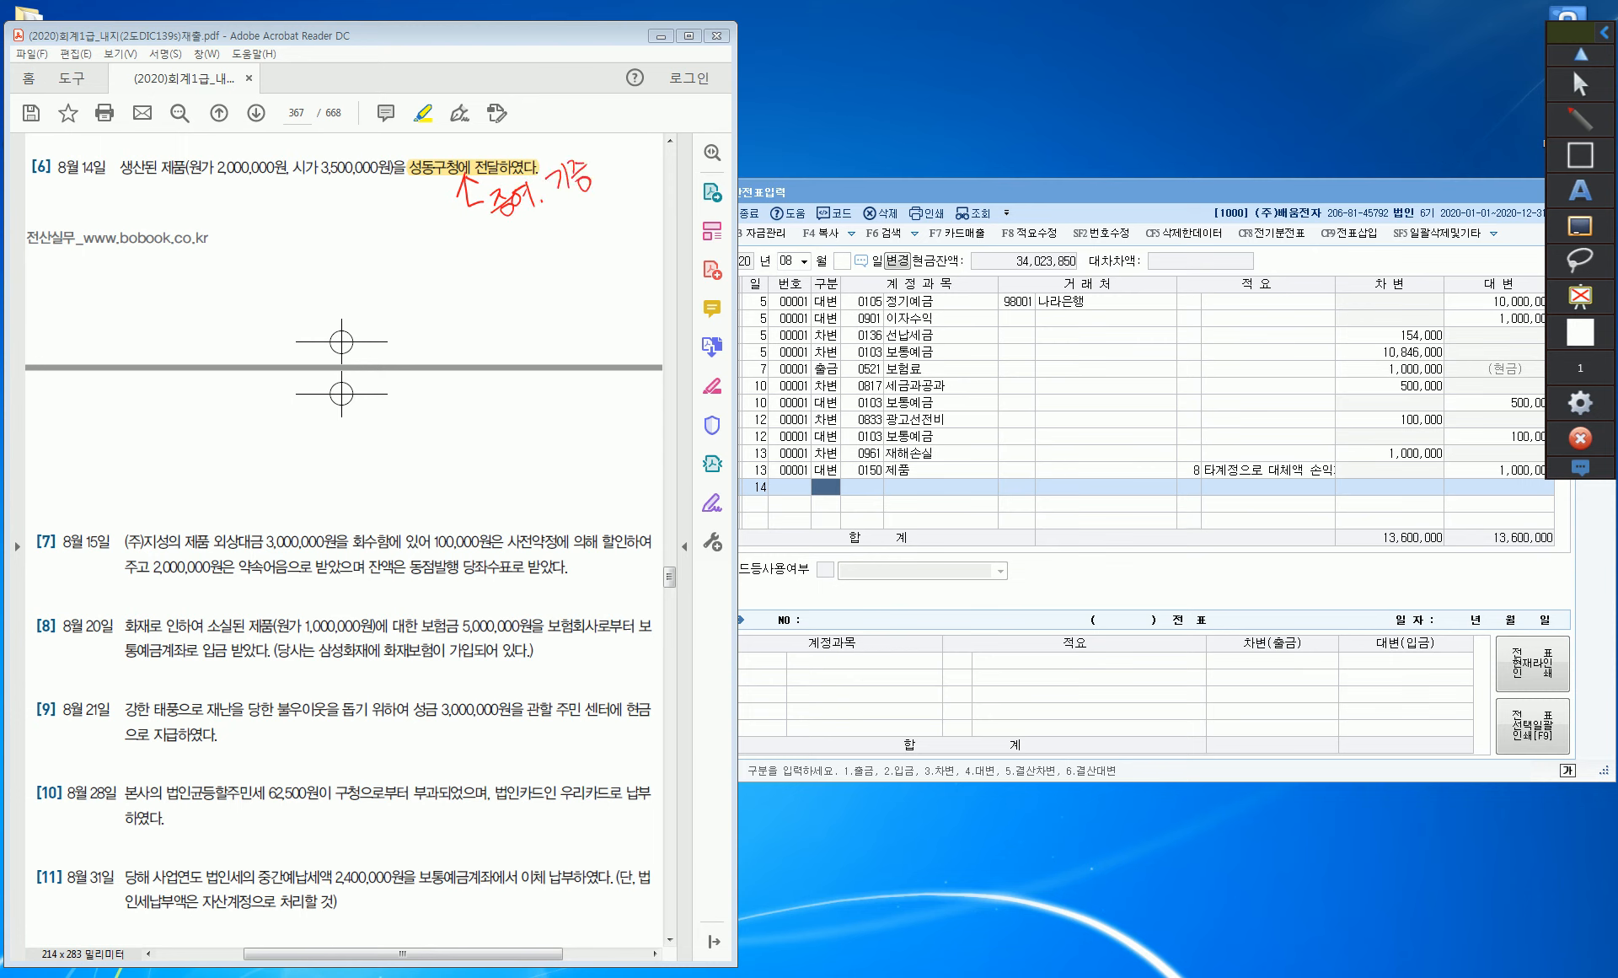
left_click_drag(500, 245, 607, 181)
mouse_move(533, 250)
left_mouse_down()
mouse_move(570, 282)
mouse_move(596, 236)
mouse_move(595, 254)
left_mouse_up()
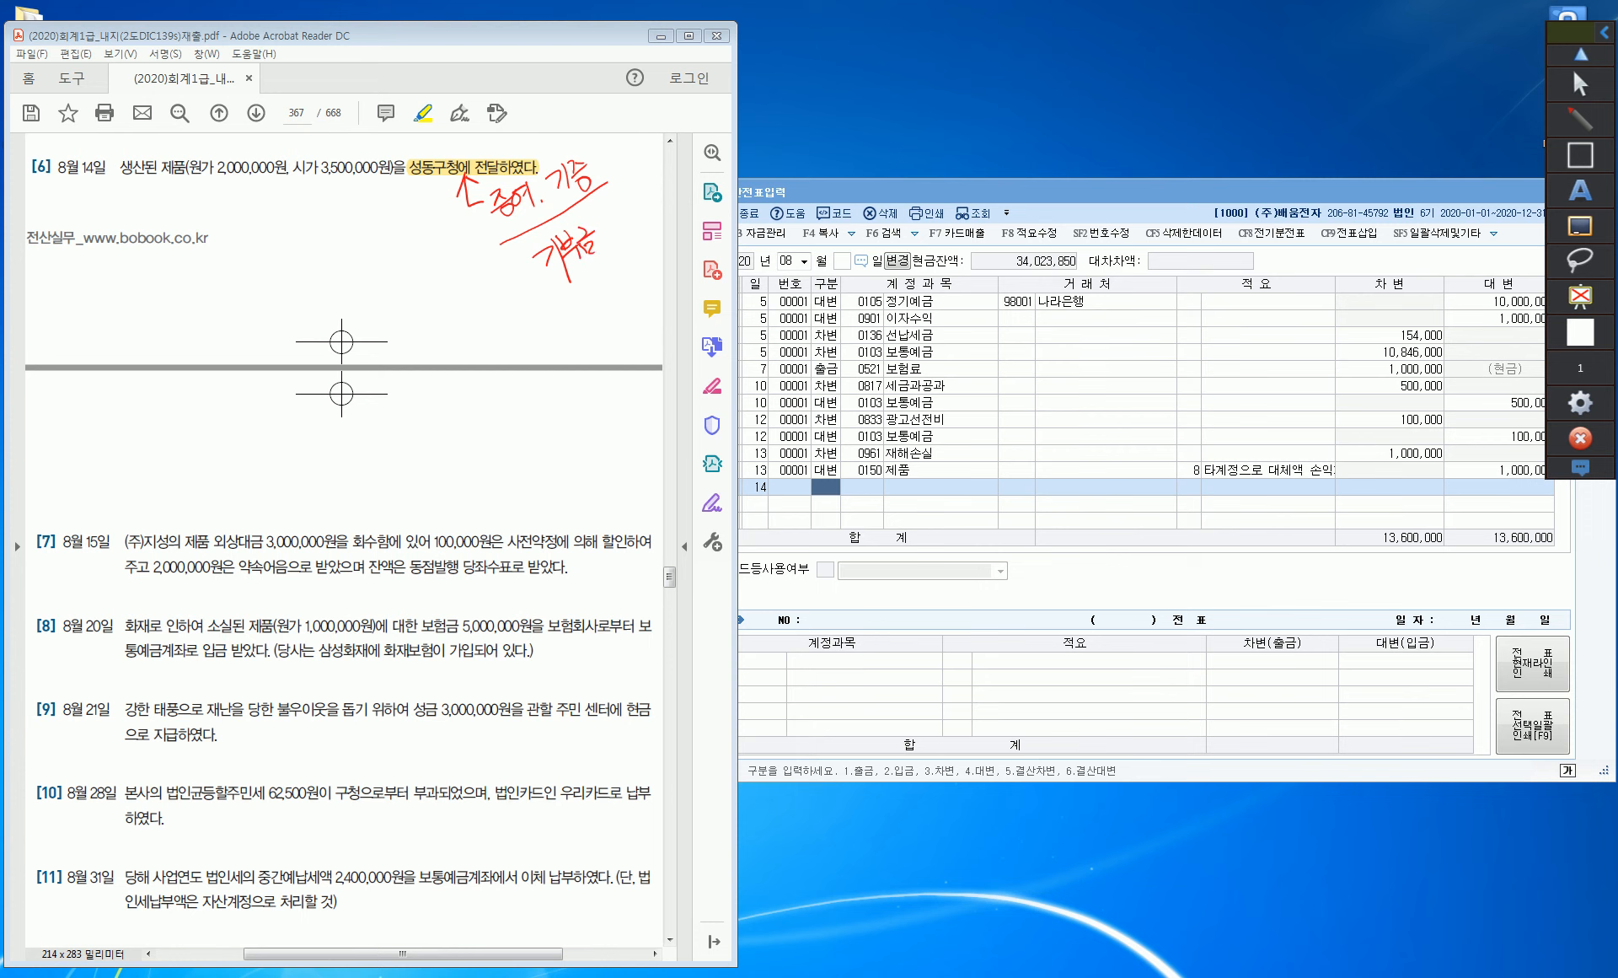
mouse_move(209, 185)
left_mouse_down()
mouse_move(183, 167)
mouse_move(196, 142)
mouse_move(217, 177)
left_mouse_up()
mouse_move(282, 203)
left_mouse_down()
mouse_move(295, 212)
mouse_move(306, 190)
mouse_move(311, 228)
mouse_move(322, 196)
mouse_move(328, 222)
mouse_move(346, 207)
mouse_move(270, 211)
left_mouse_up()
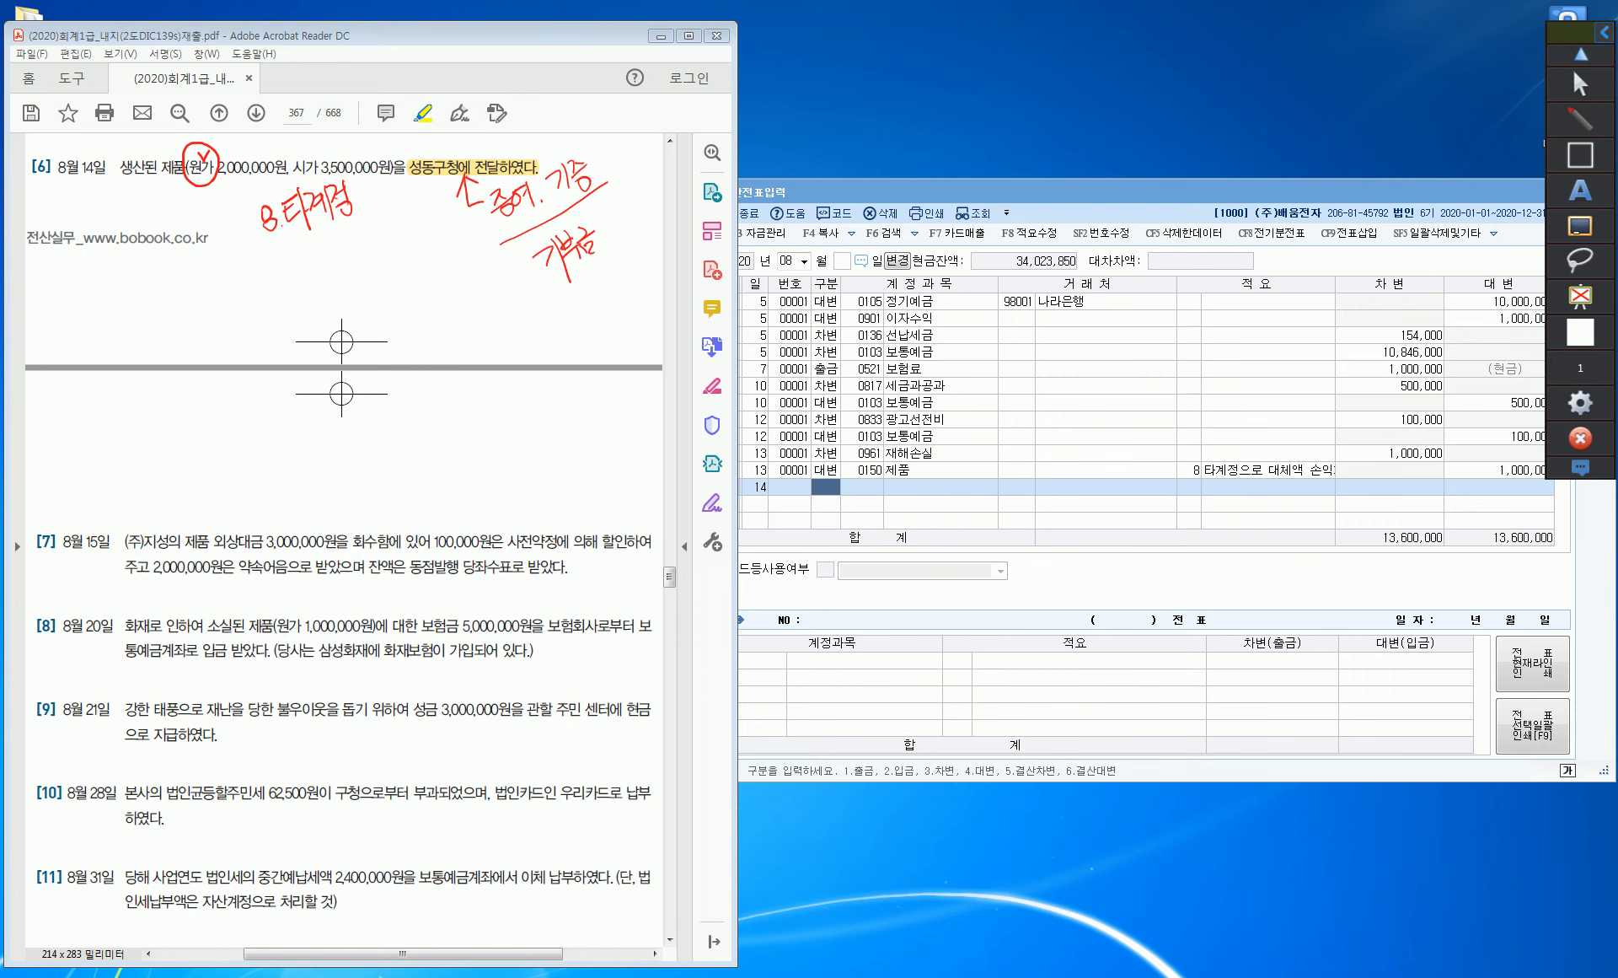
Return to mouse mode and set the day 14 voucher line's type to debit (차변).
left_click(1580, 84)
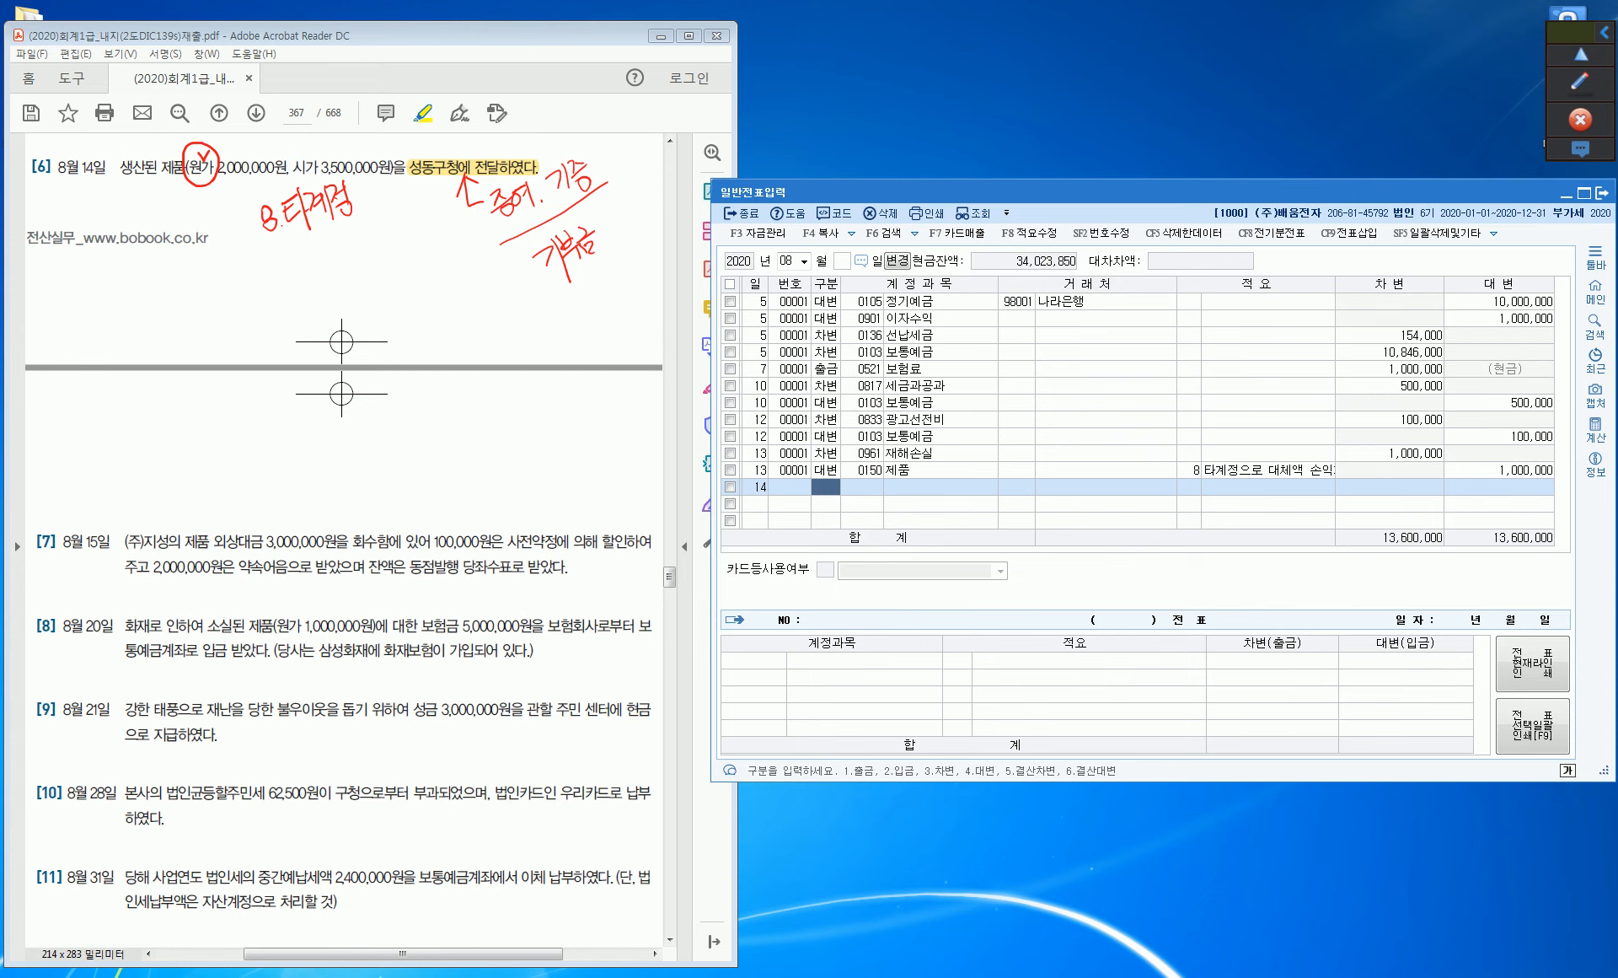
key("3")
key("Return")
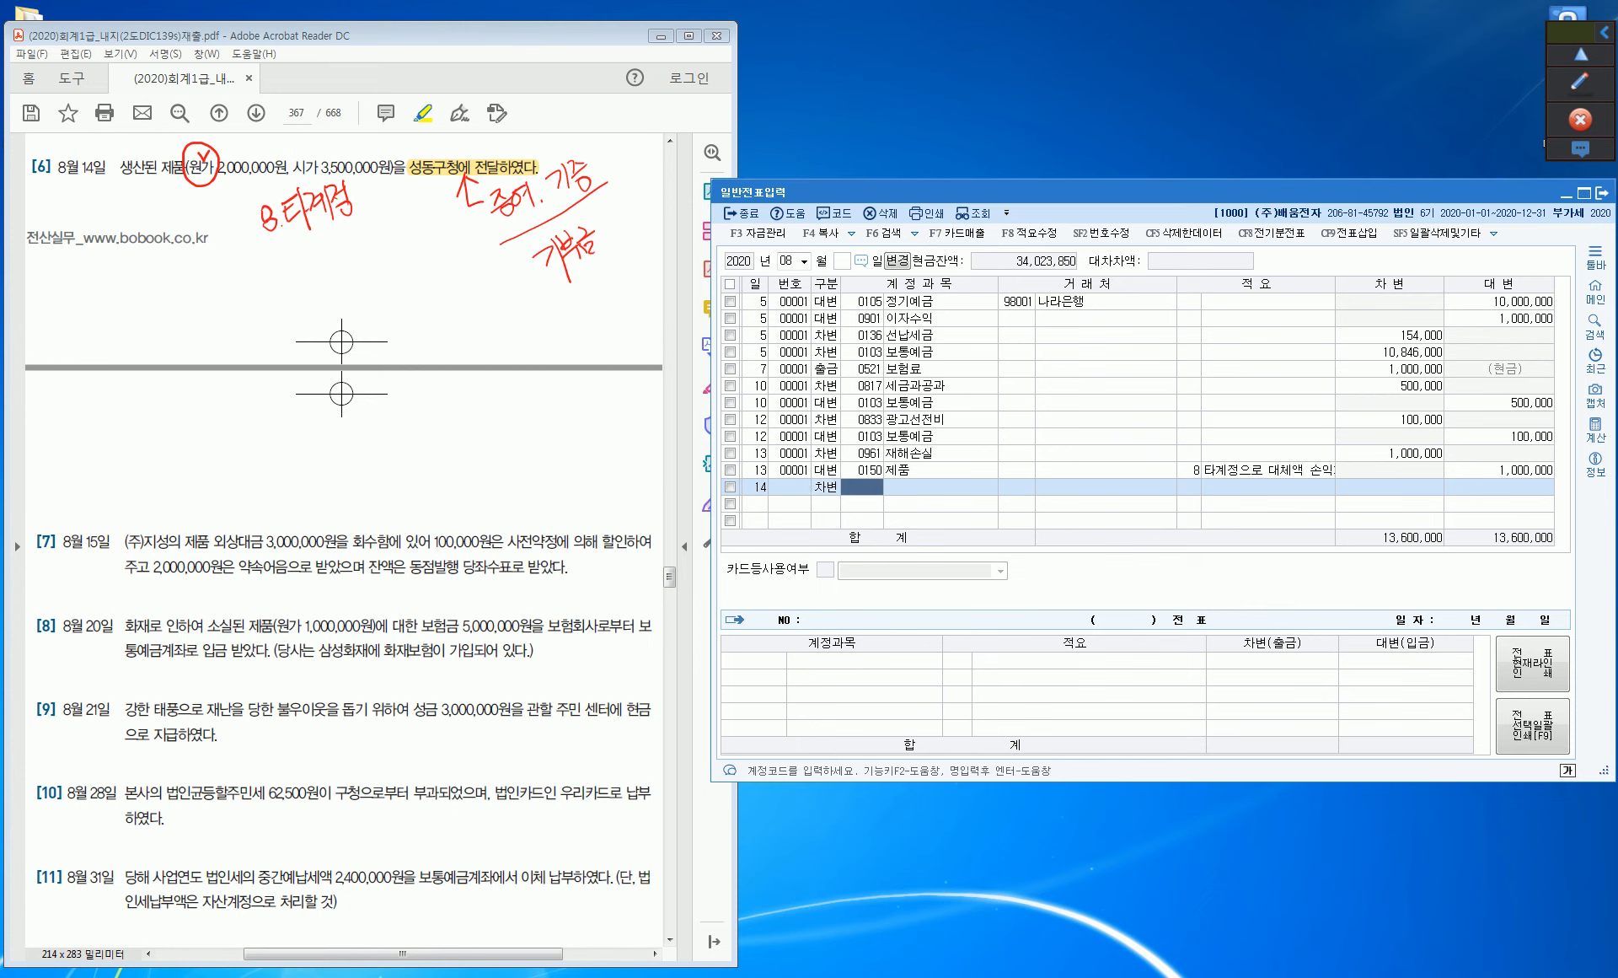
type("개부")
key("Return")
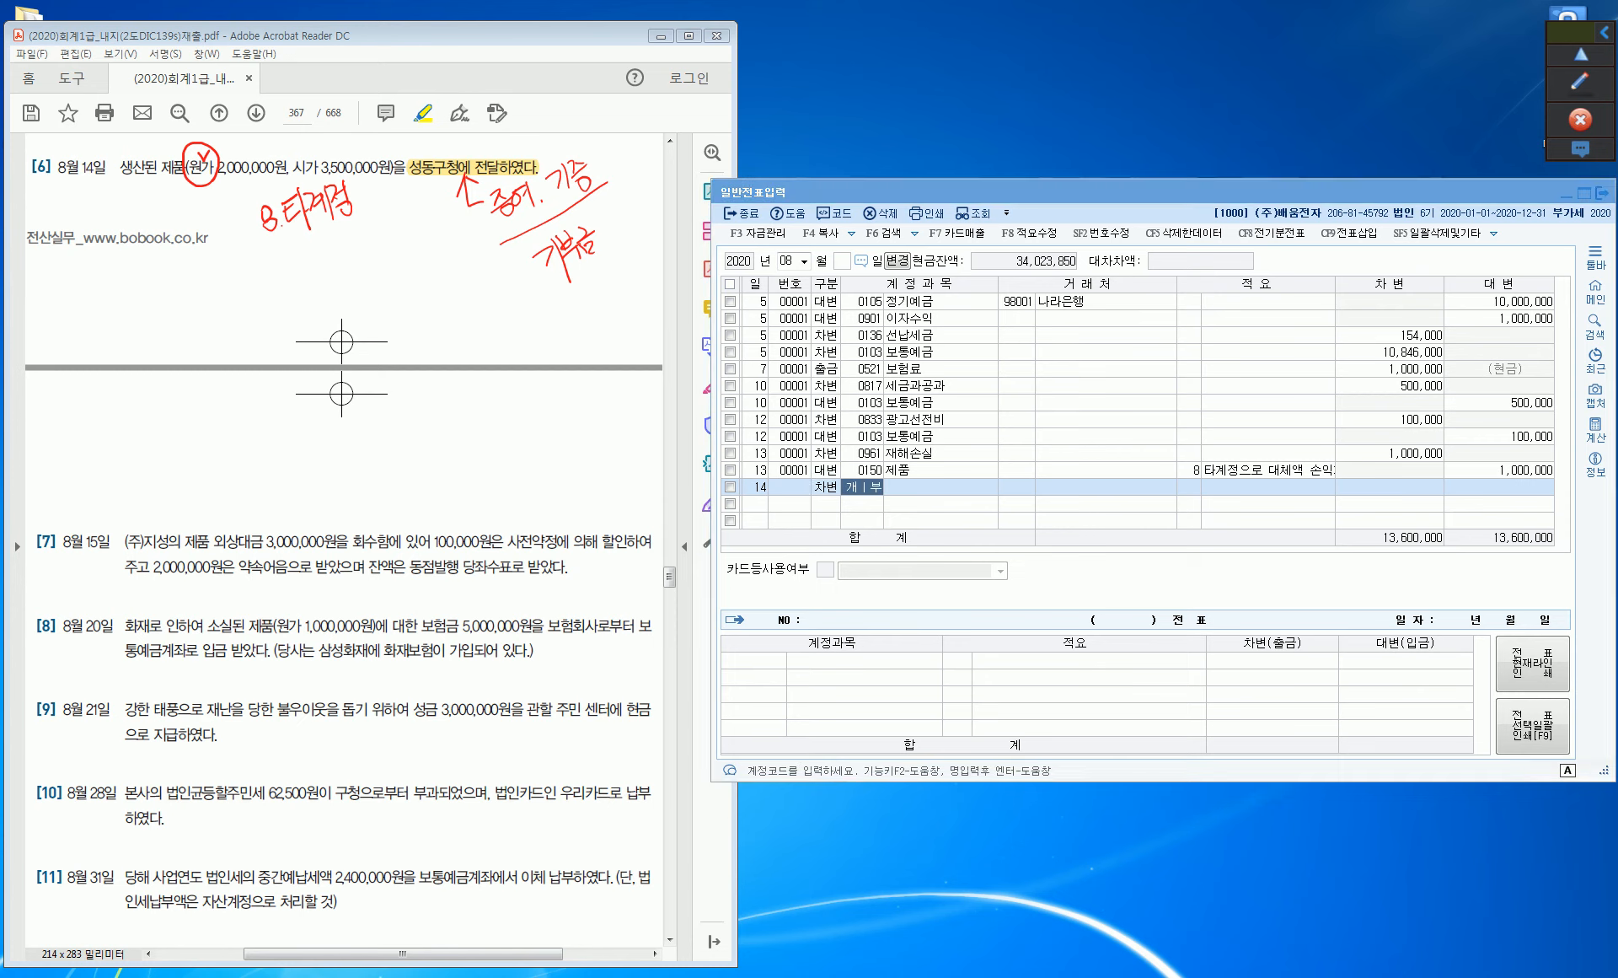
key("Escape")
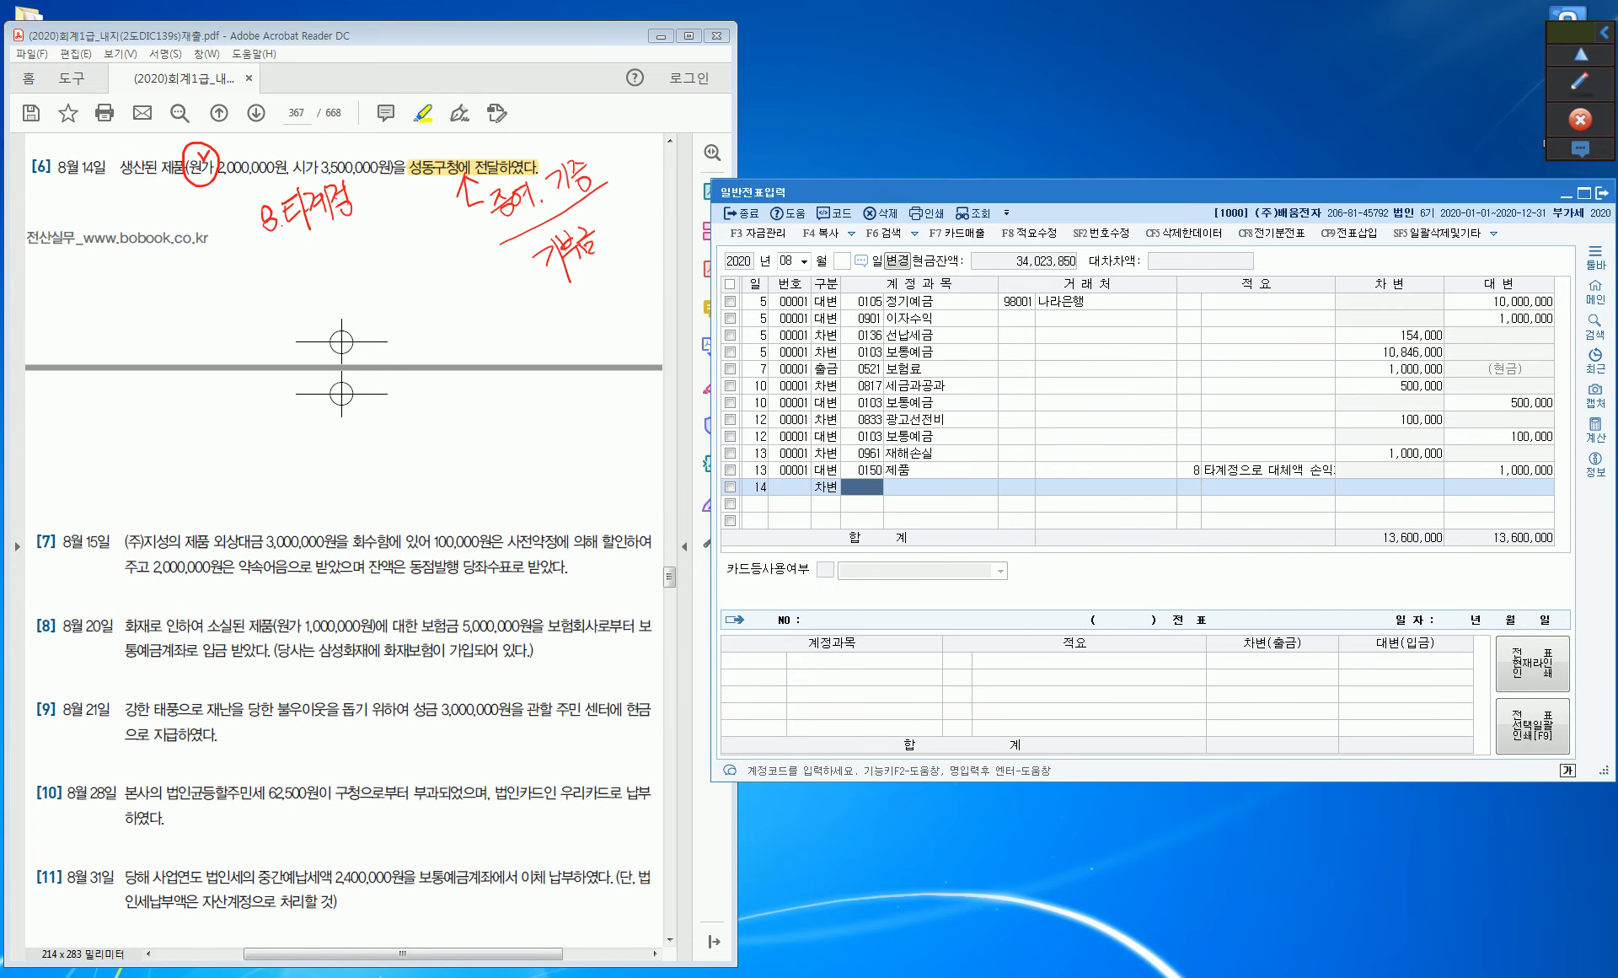
Assign account 0953 기부금 to the day 14 debit line, leave its description empty and enter 2,000,000.
type("기부")
key("Return")
key("Down")
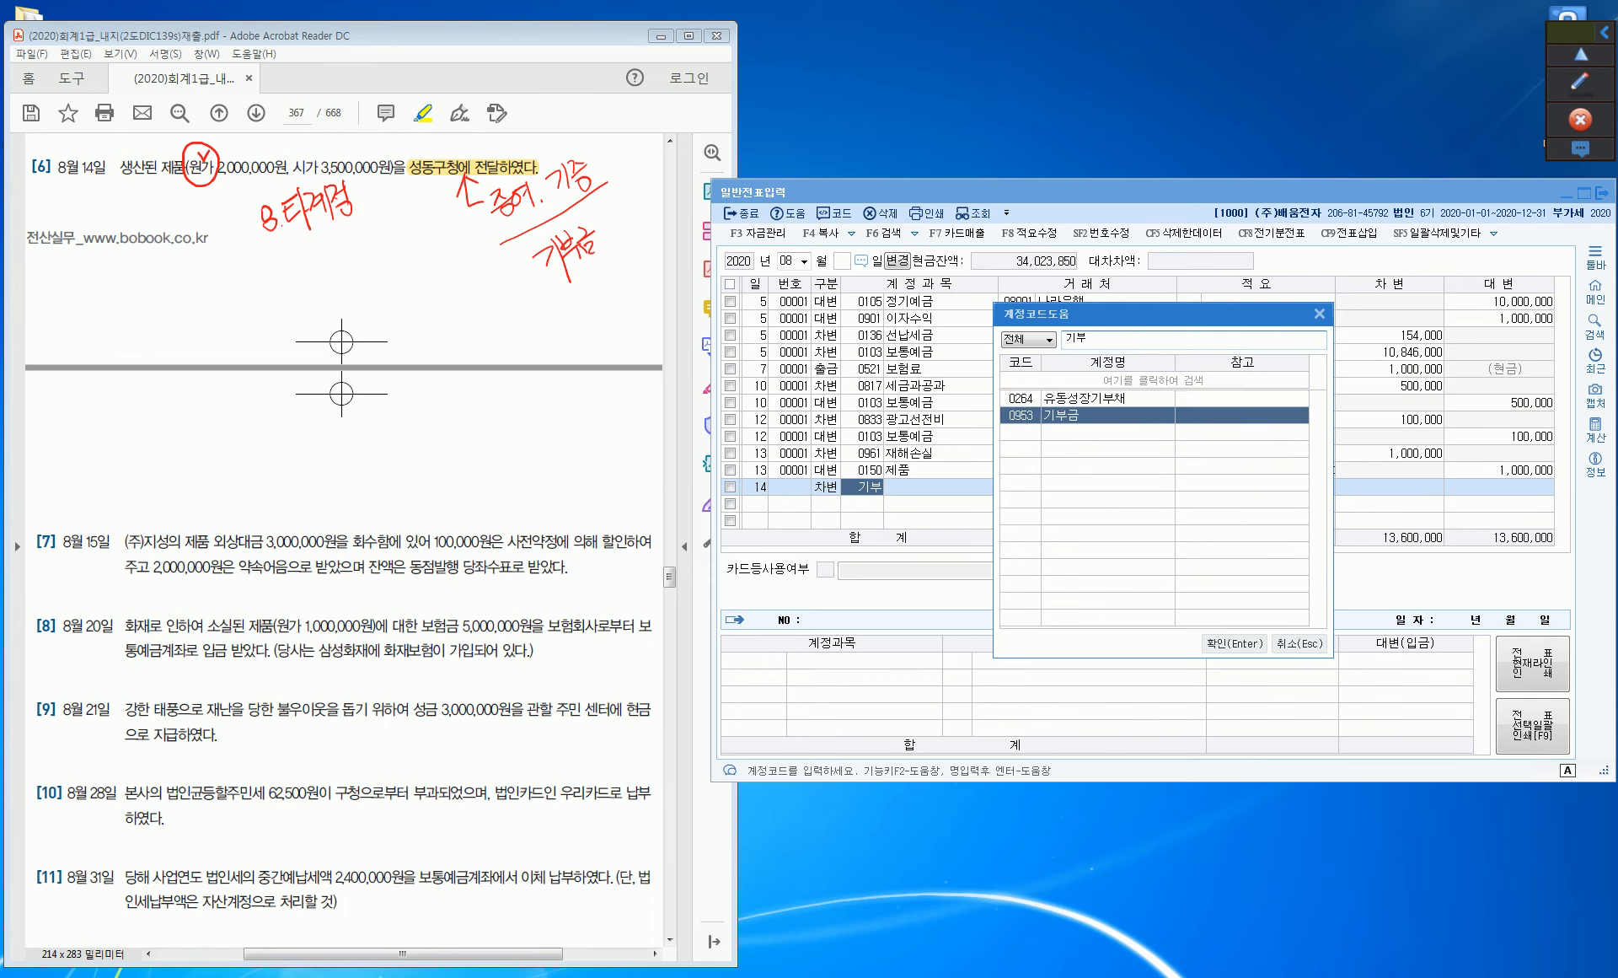
key("Return")
key("Return")
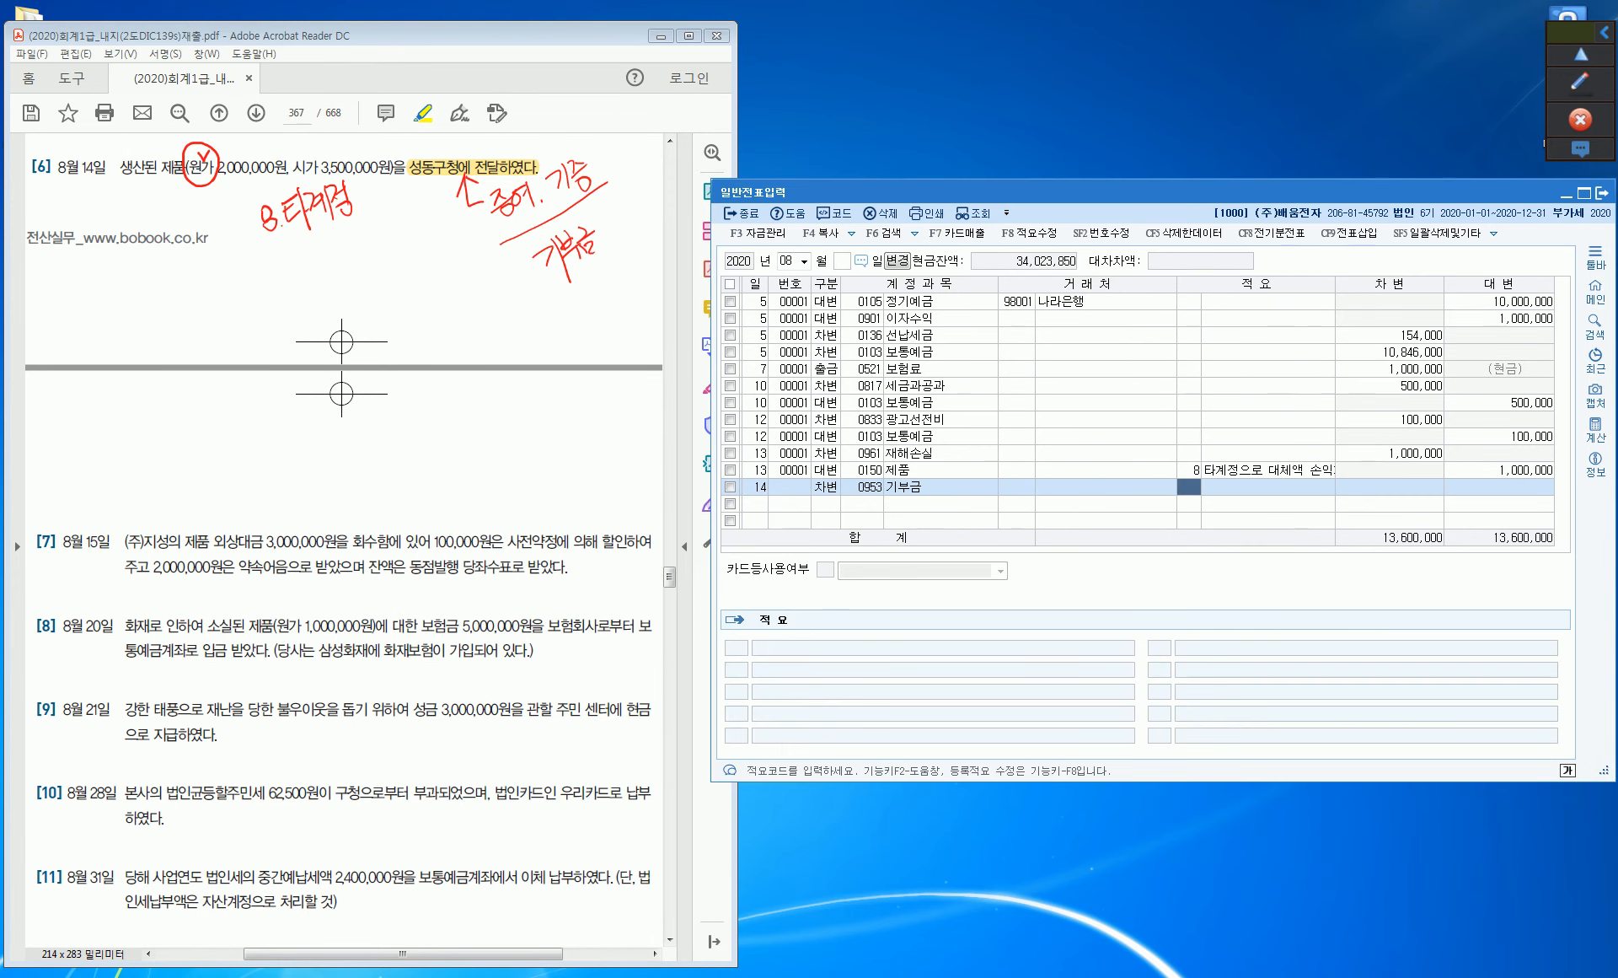
key("Return")
type("2000000")
key("Return")
Close the day 14 기부금 line and add a day 14 credit line (대변) with account 0150 제품.
key("Return")
type("4")
key("Return")
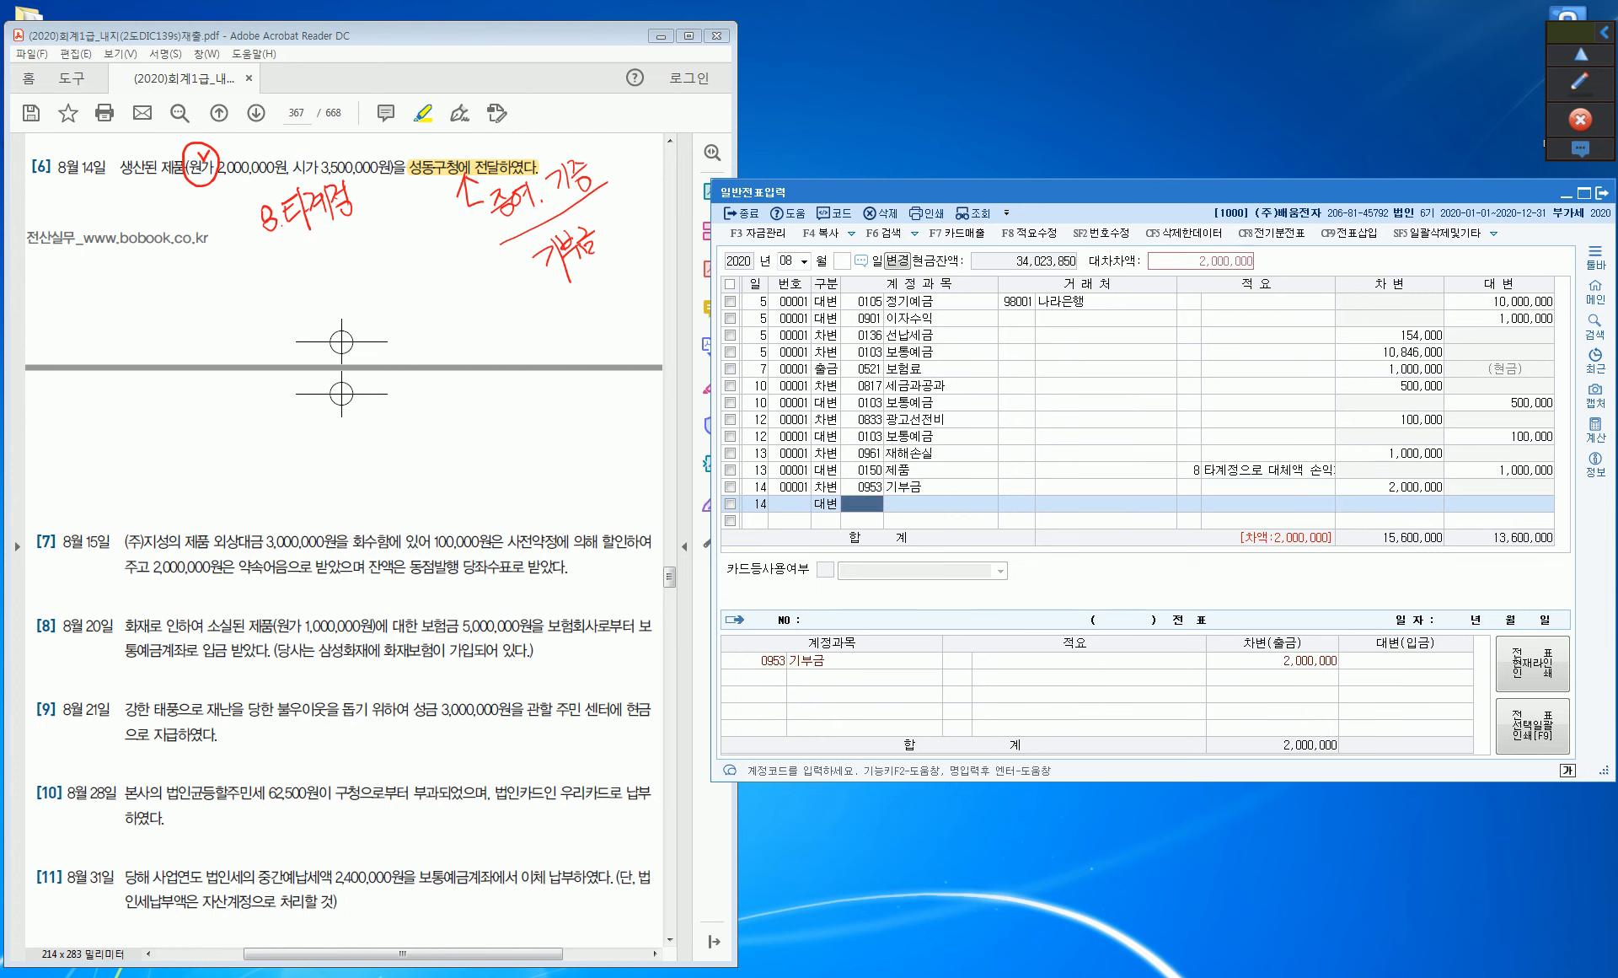
type("150")
key("Return")
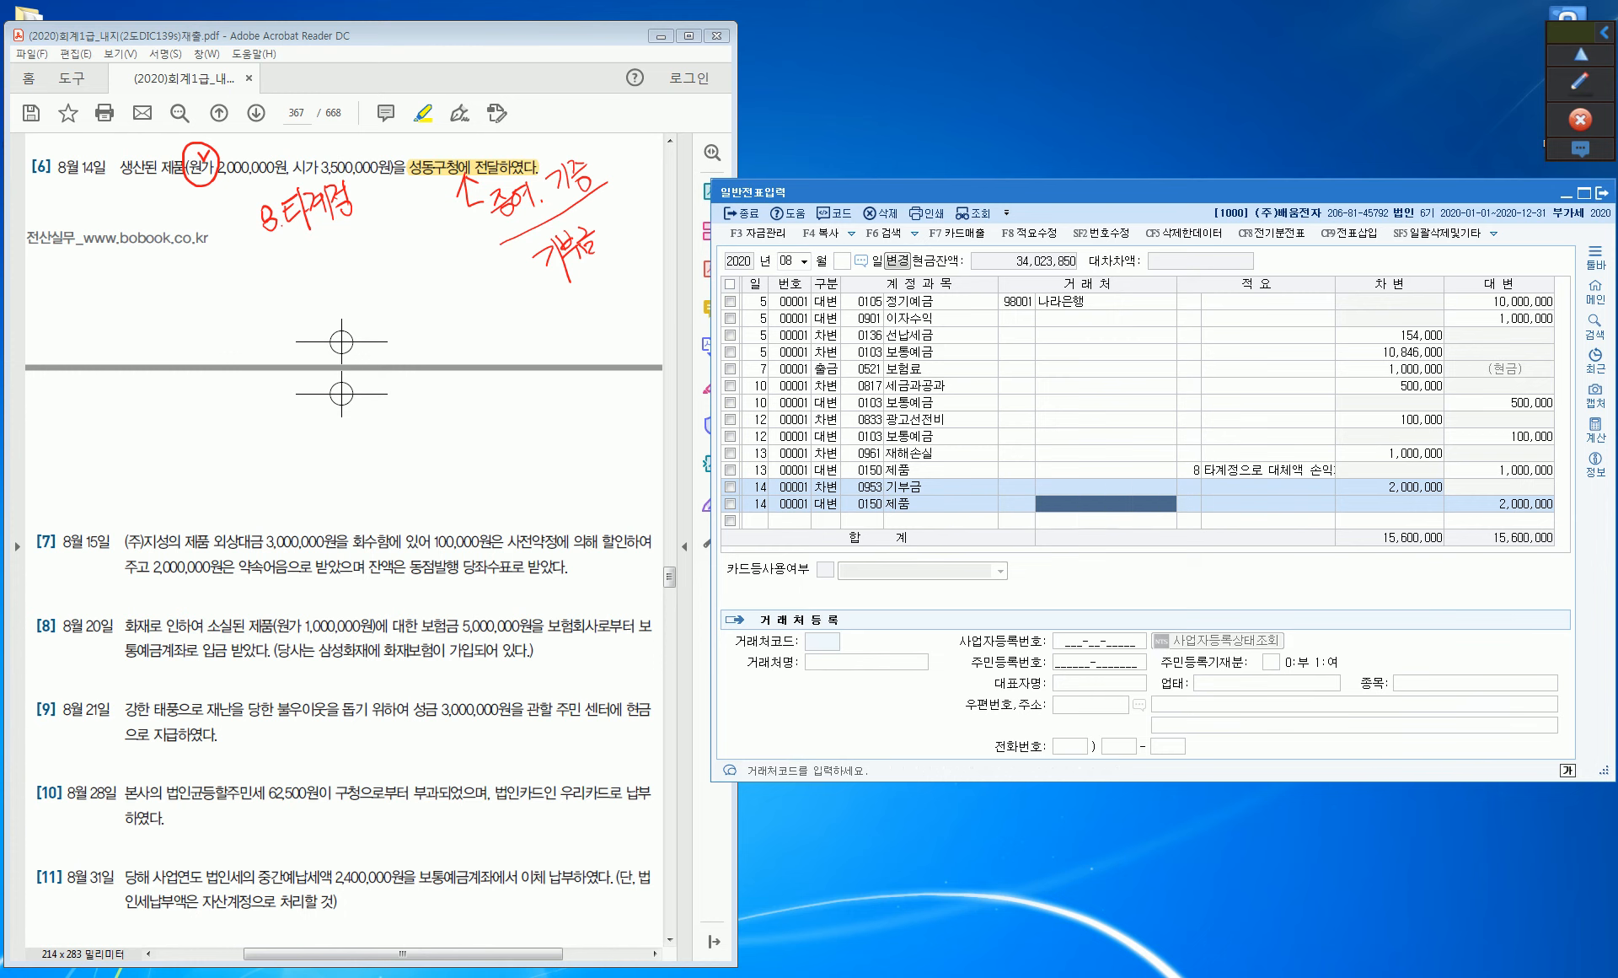
Leave the 제품 line's partner empty, set description 8 타계정으로 대체액 손익계산서 반영분 and accept the credit amount of 2,000,000.
key("Return")
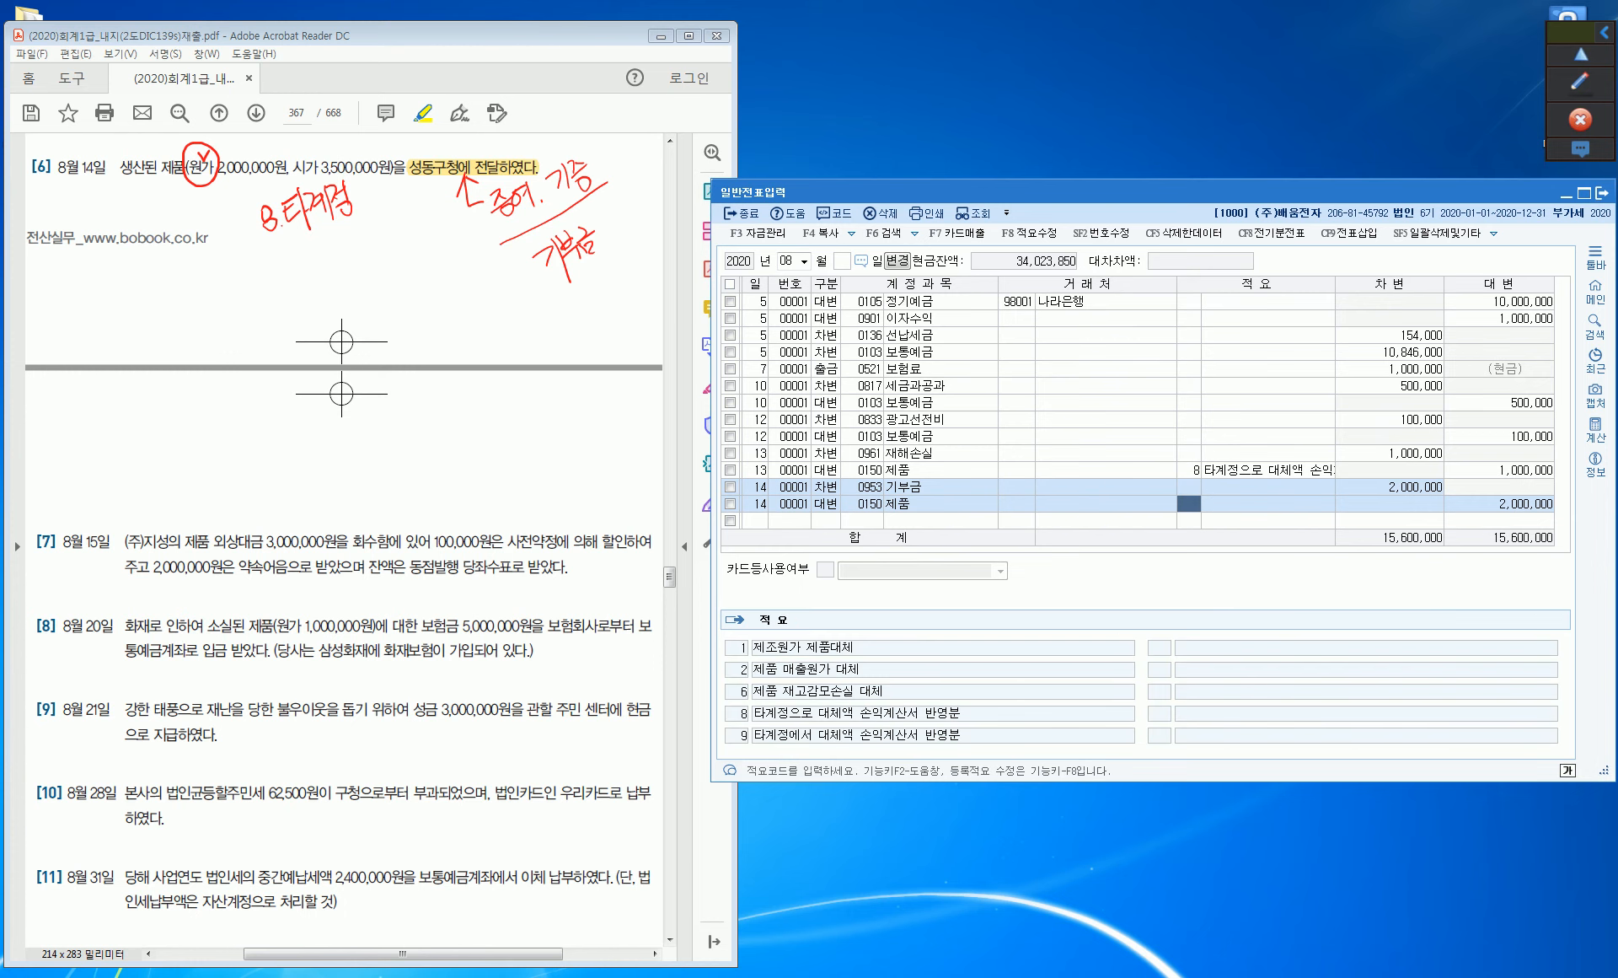
type("ㅌ")
key("Return")
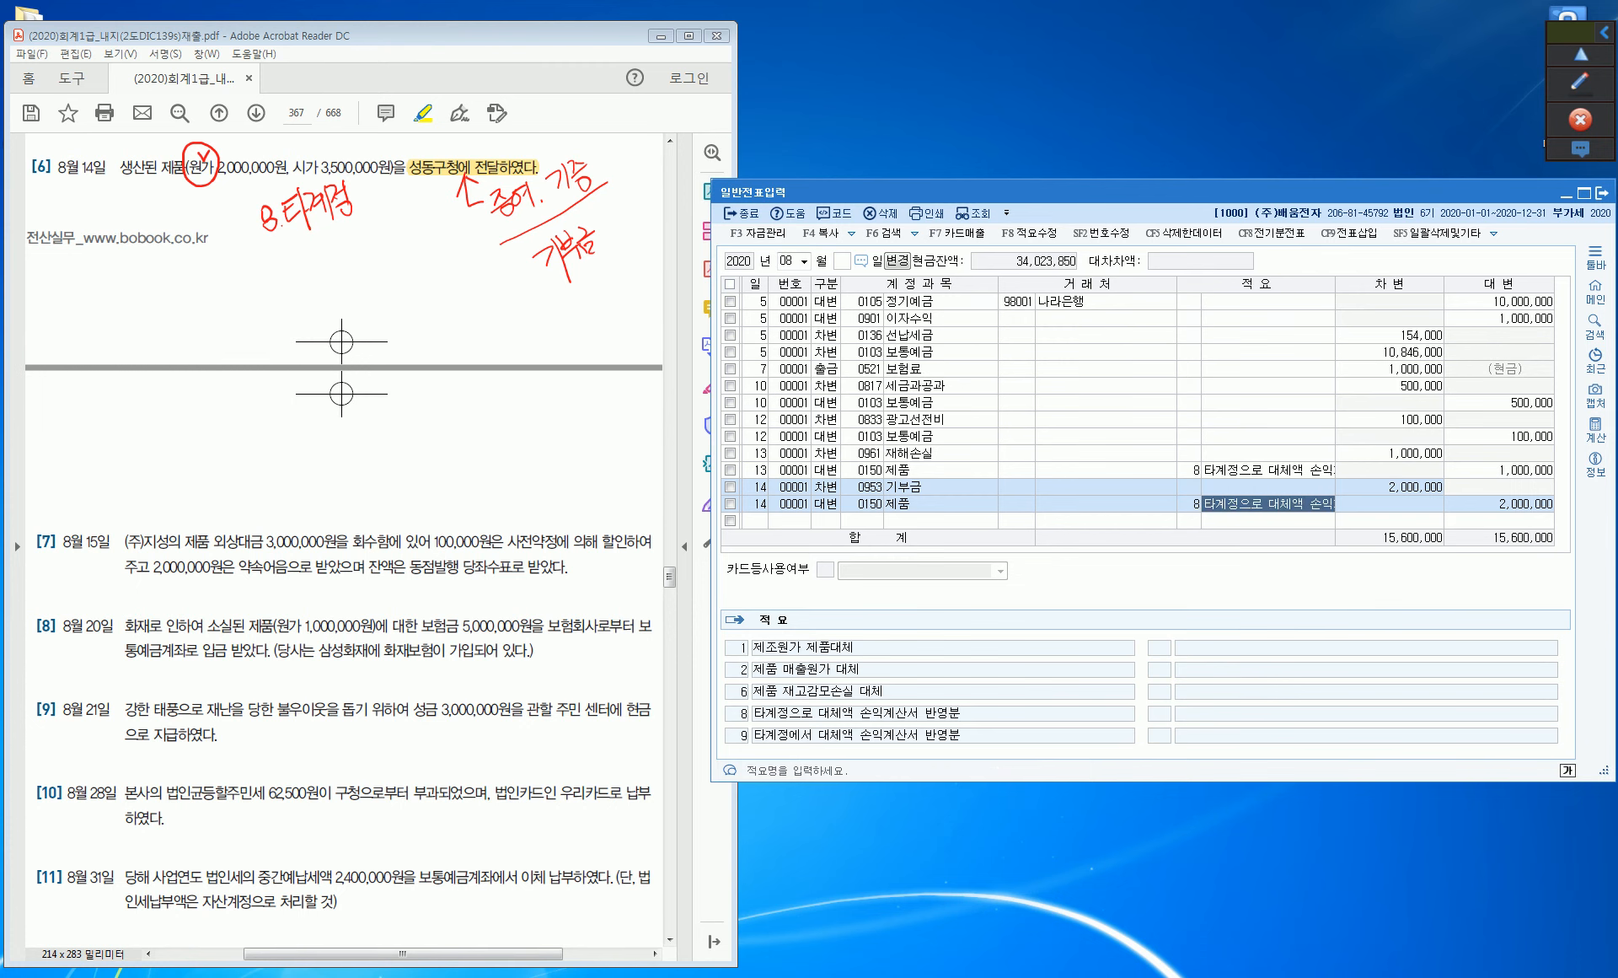
key("Return")
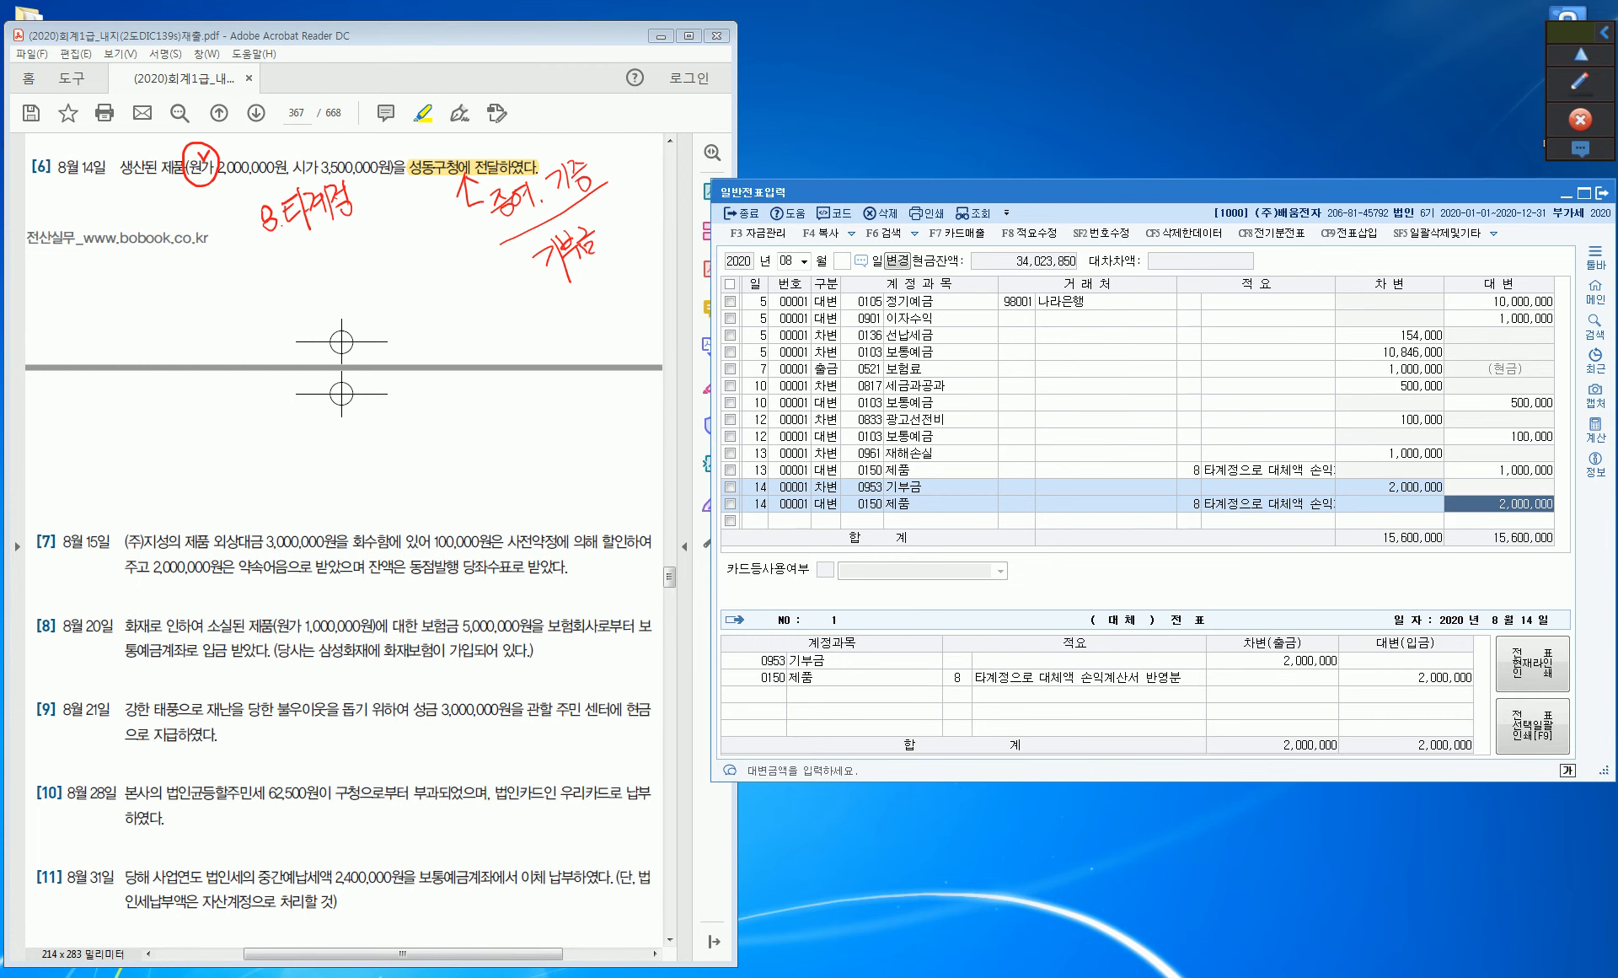
key("Return")
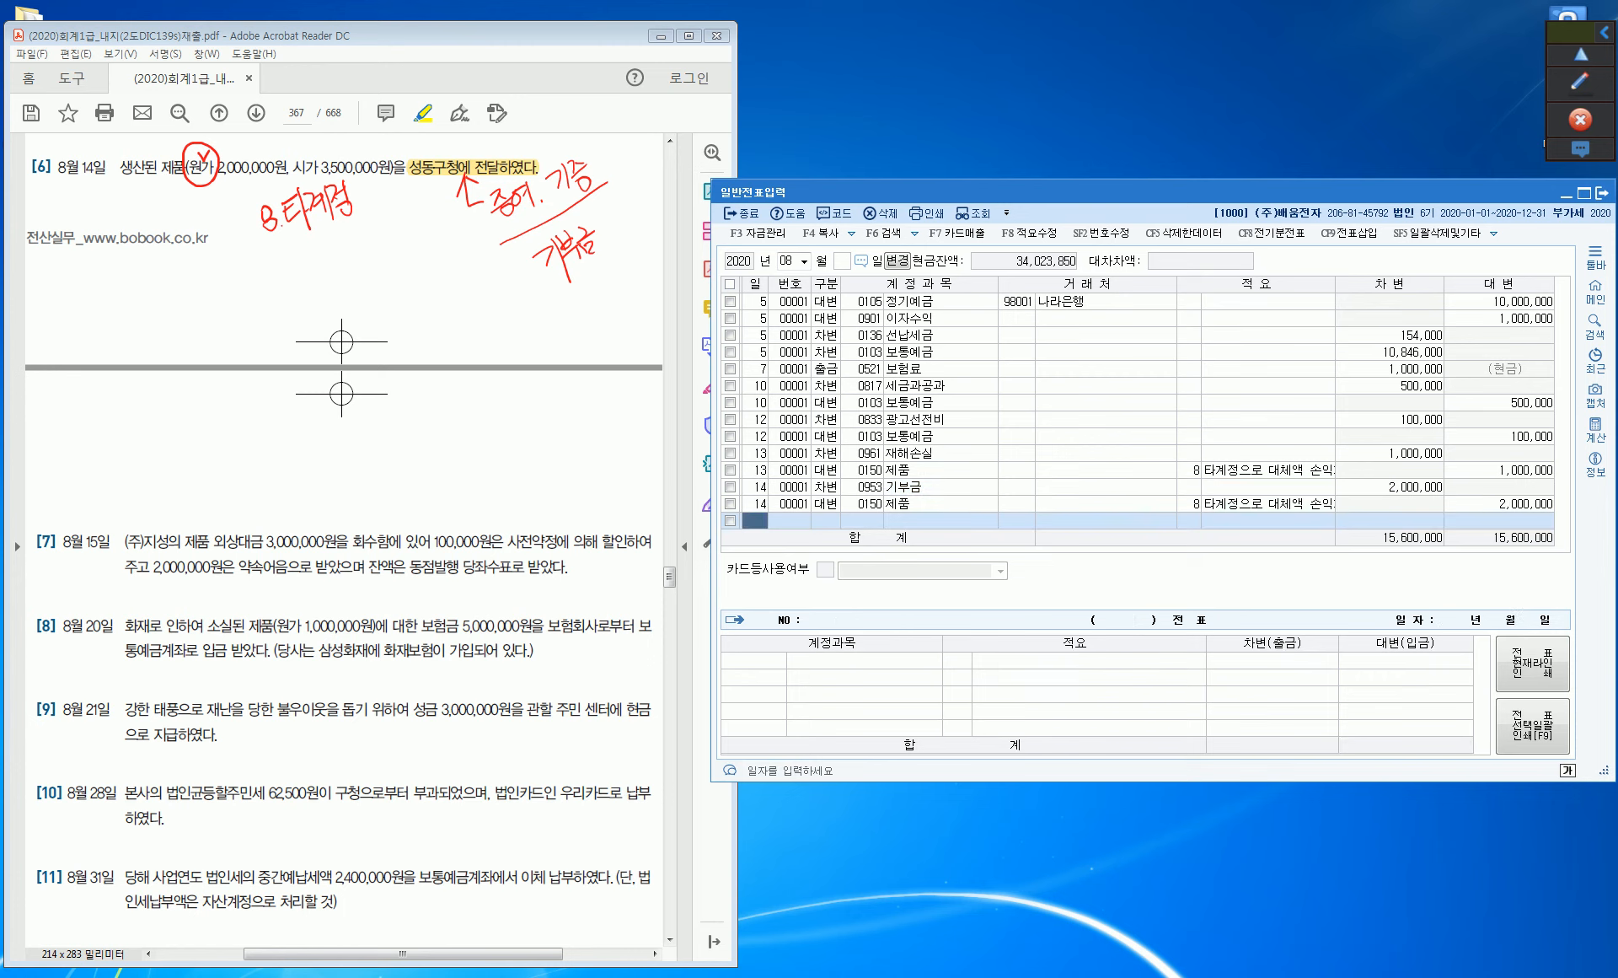
Start a new voucher line dated day 15, erase all red handwriting from the screen and return to mouse mode.
type("15")
key("Return")
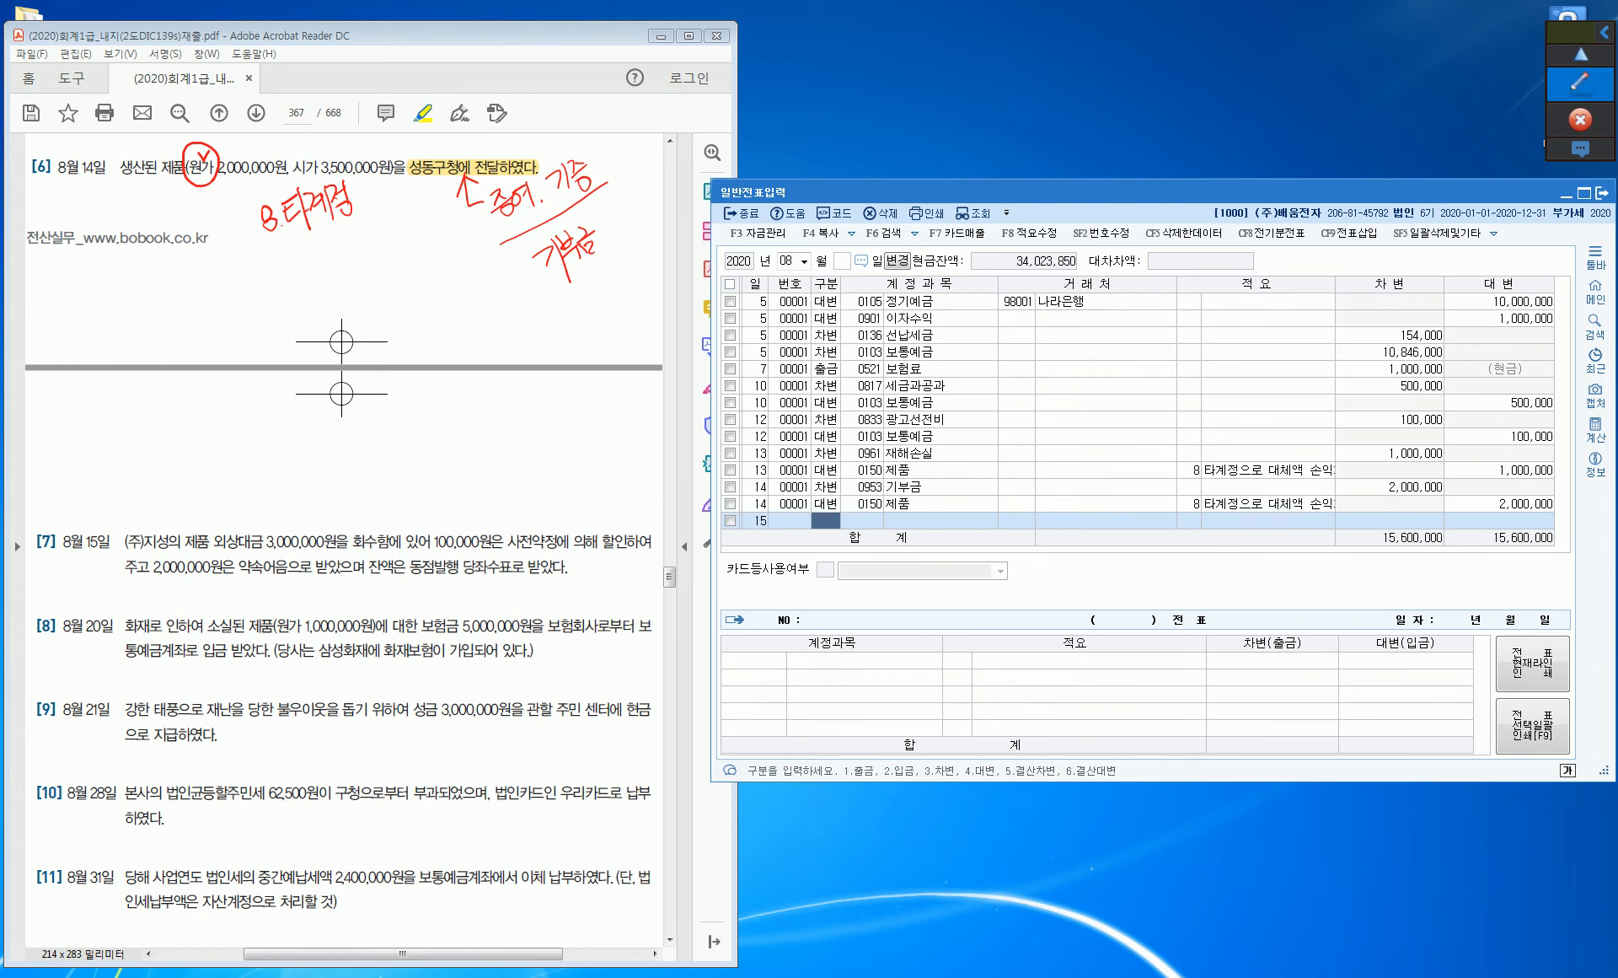
left_click(1580, 83)
left_click(1580, 226)
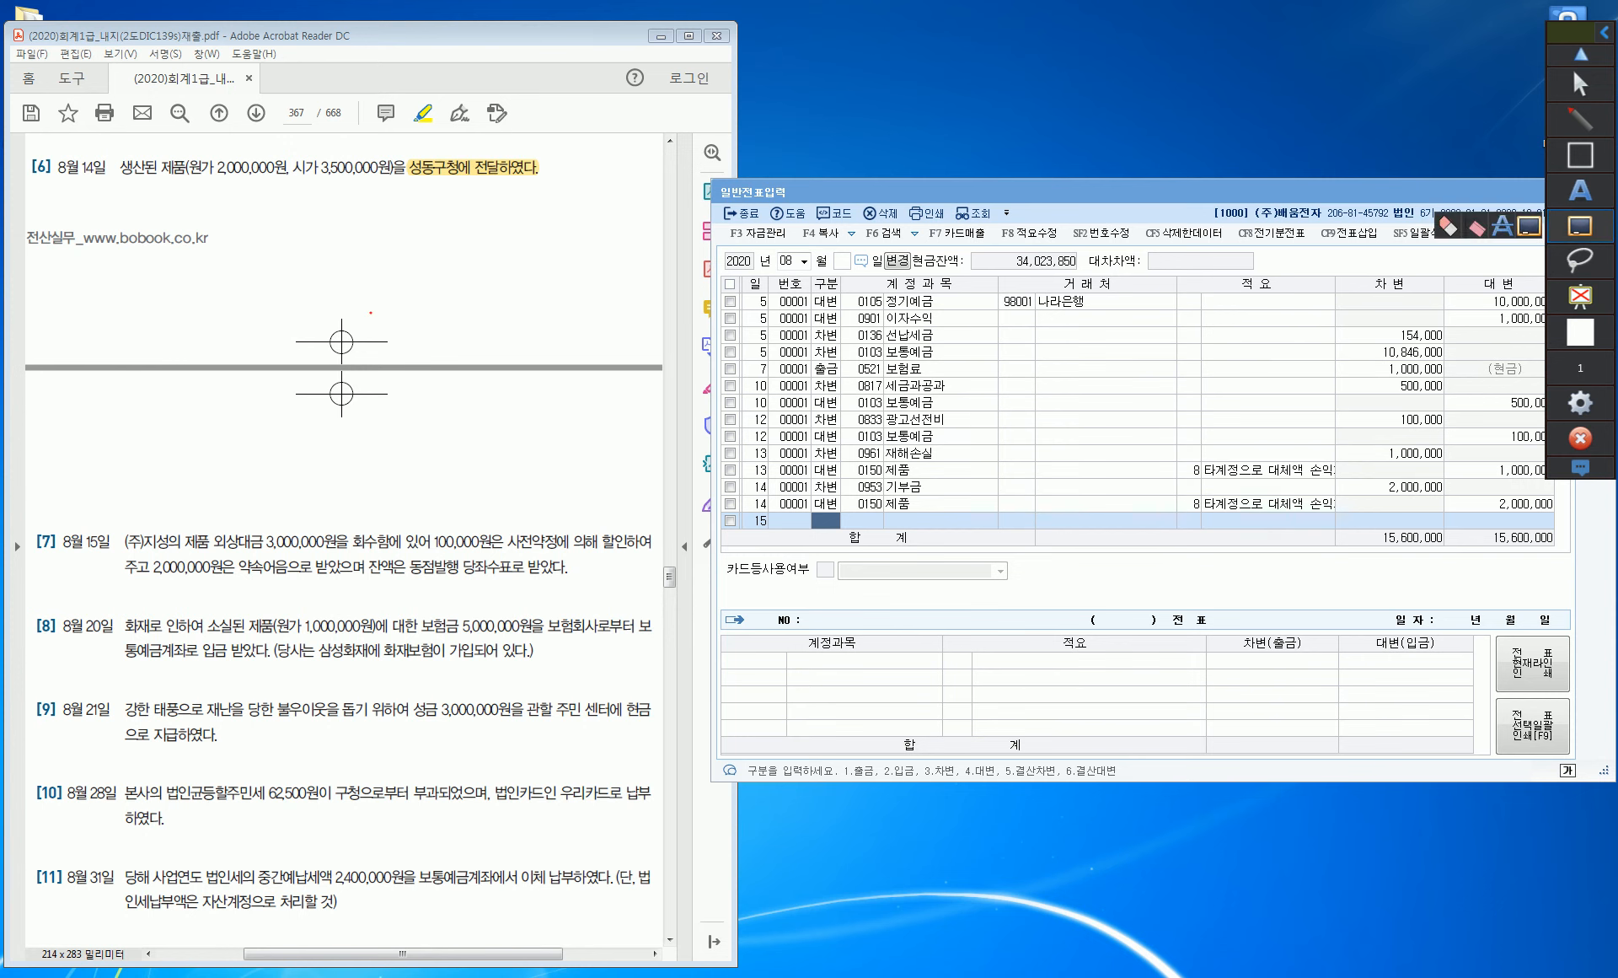
mouse_move(1580, 118)
left_click(1580, 83)
Find item [7] of August 15 in the PDF, mark 회수함에 in red and handwrite 외상매출금 above 외상대금.
left_click(404, 472)
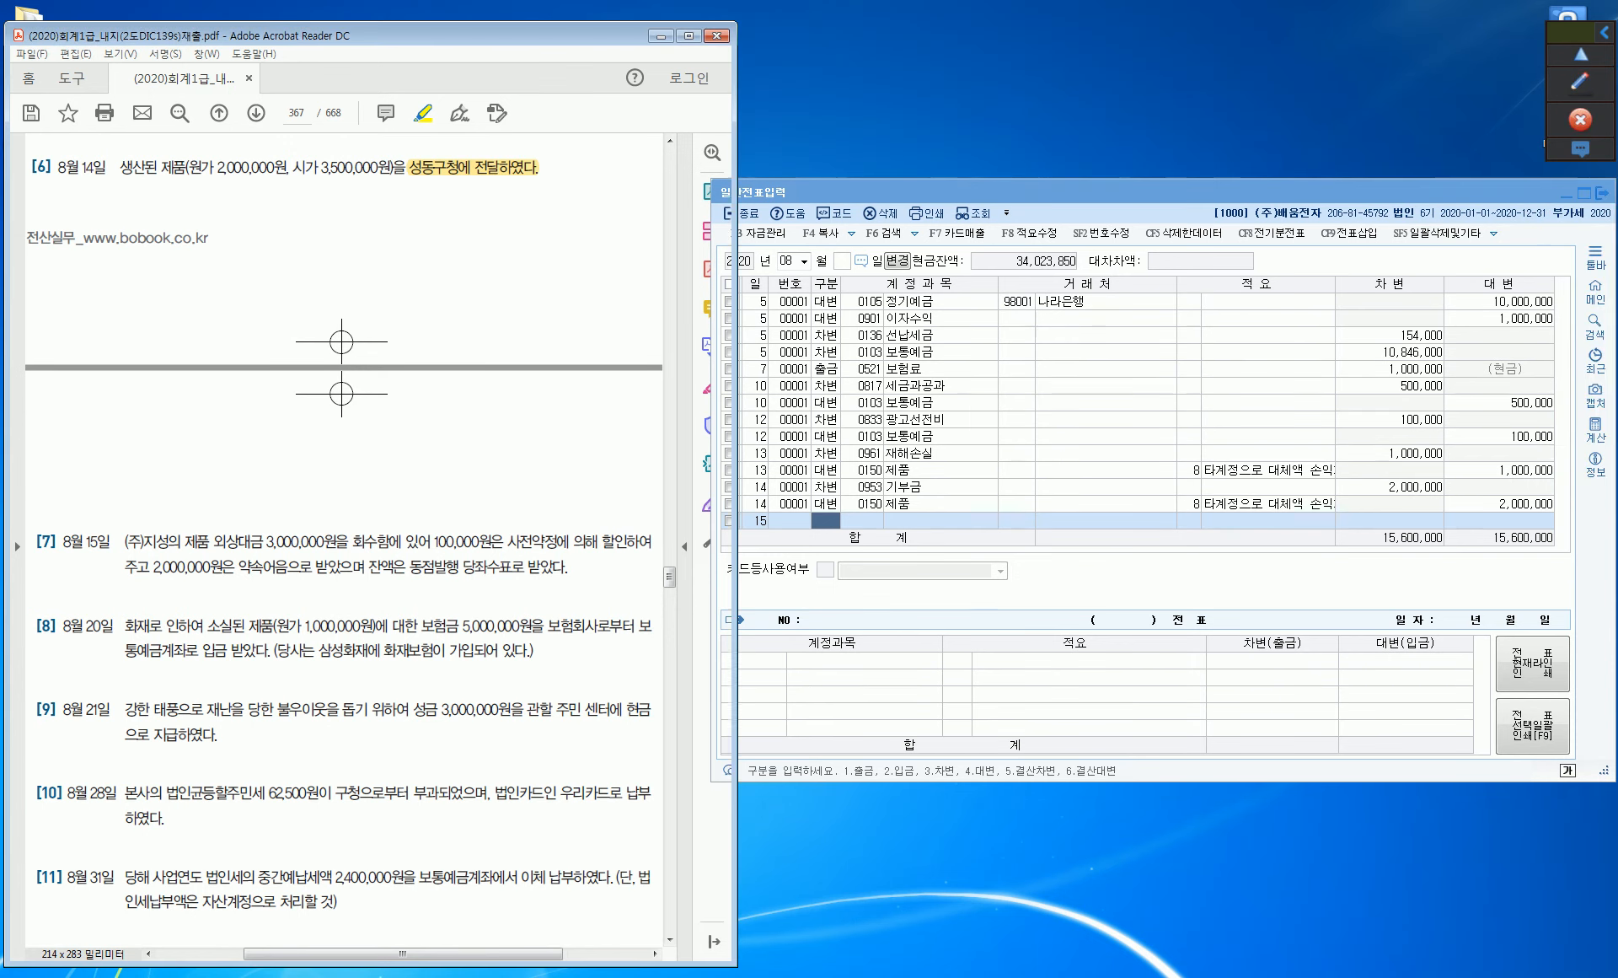
scroll(405, 471, "down", 4)
scroll(344, 538, "down", 1)
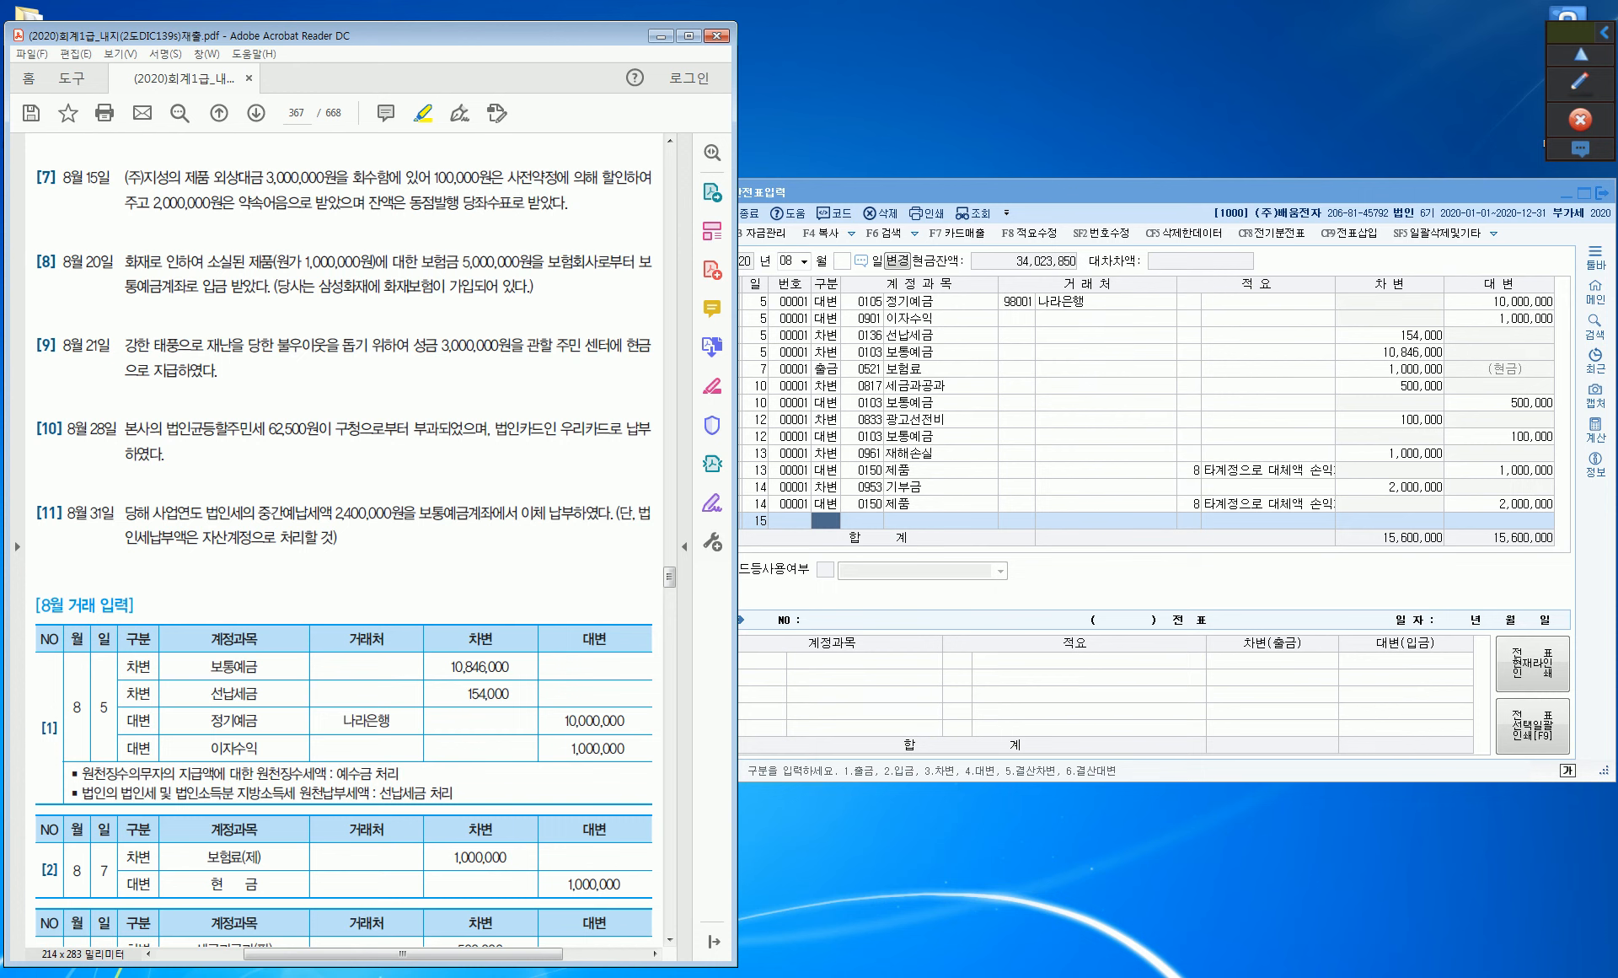
left_click(1580, 82)
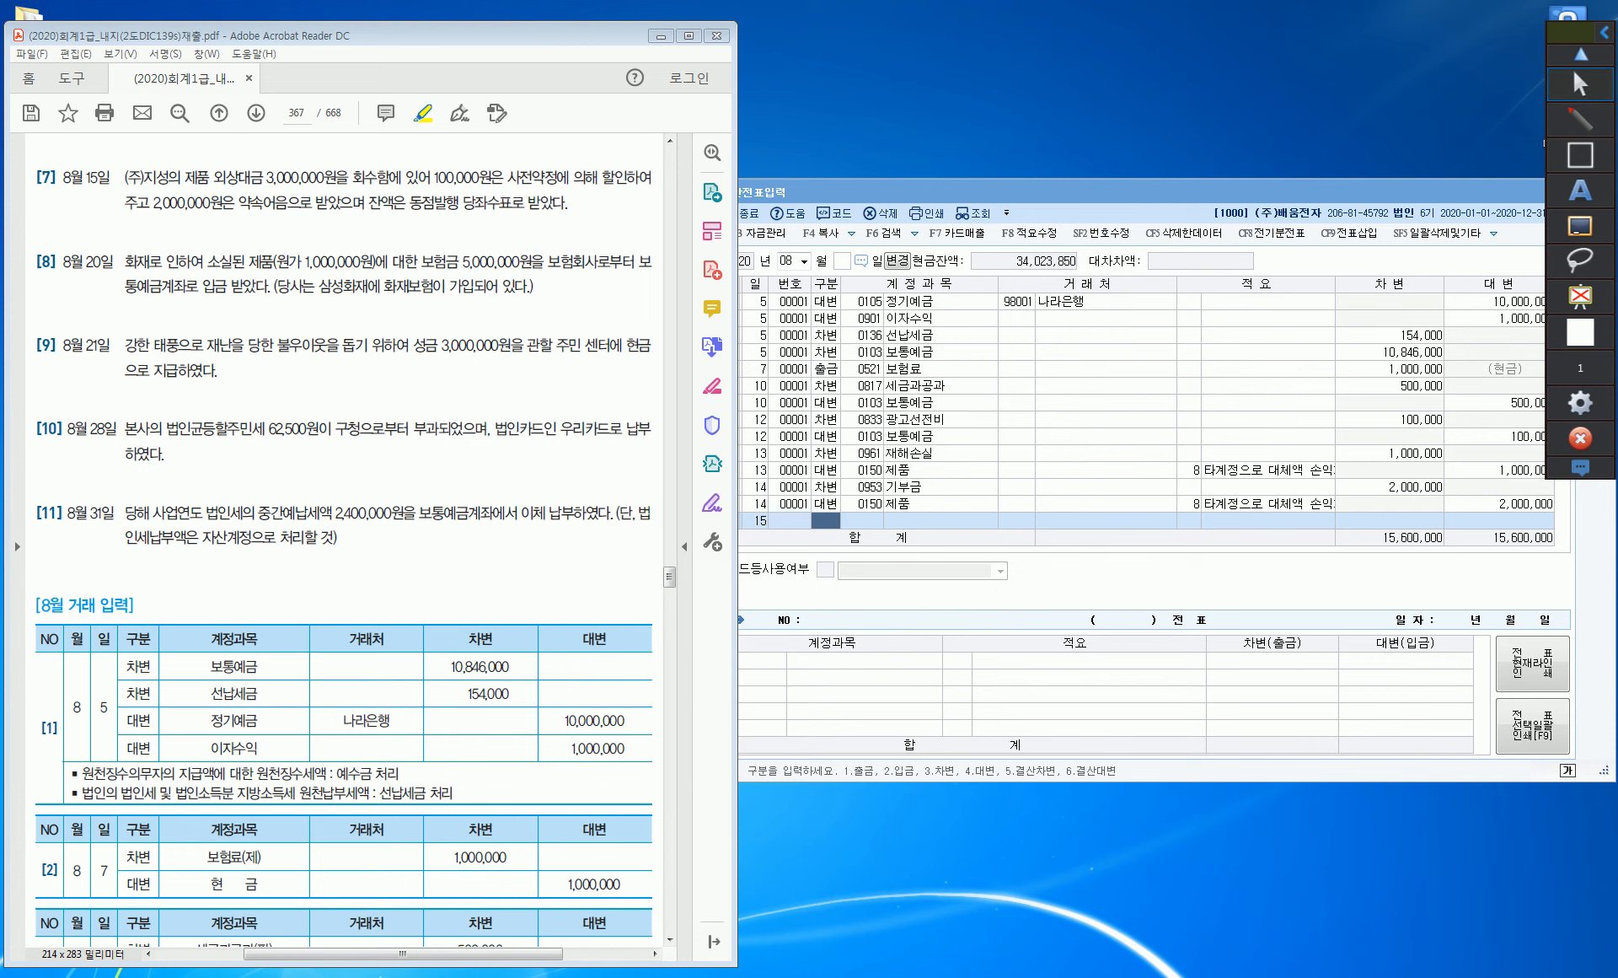
left_click_drag(413, 162, 407, 183)
left_click_drag(223, 148, 264, 155)
left_click_drag(269, 137, 302, 146)
left_click_drag(291, 143, 378, 155)
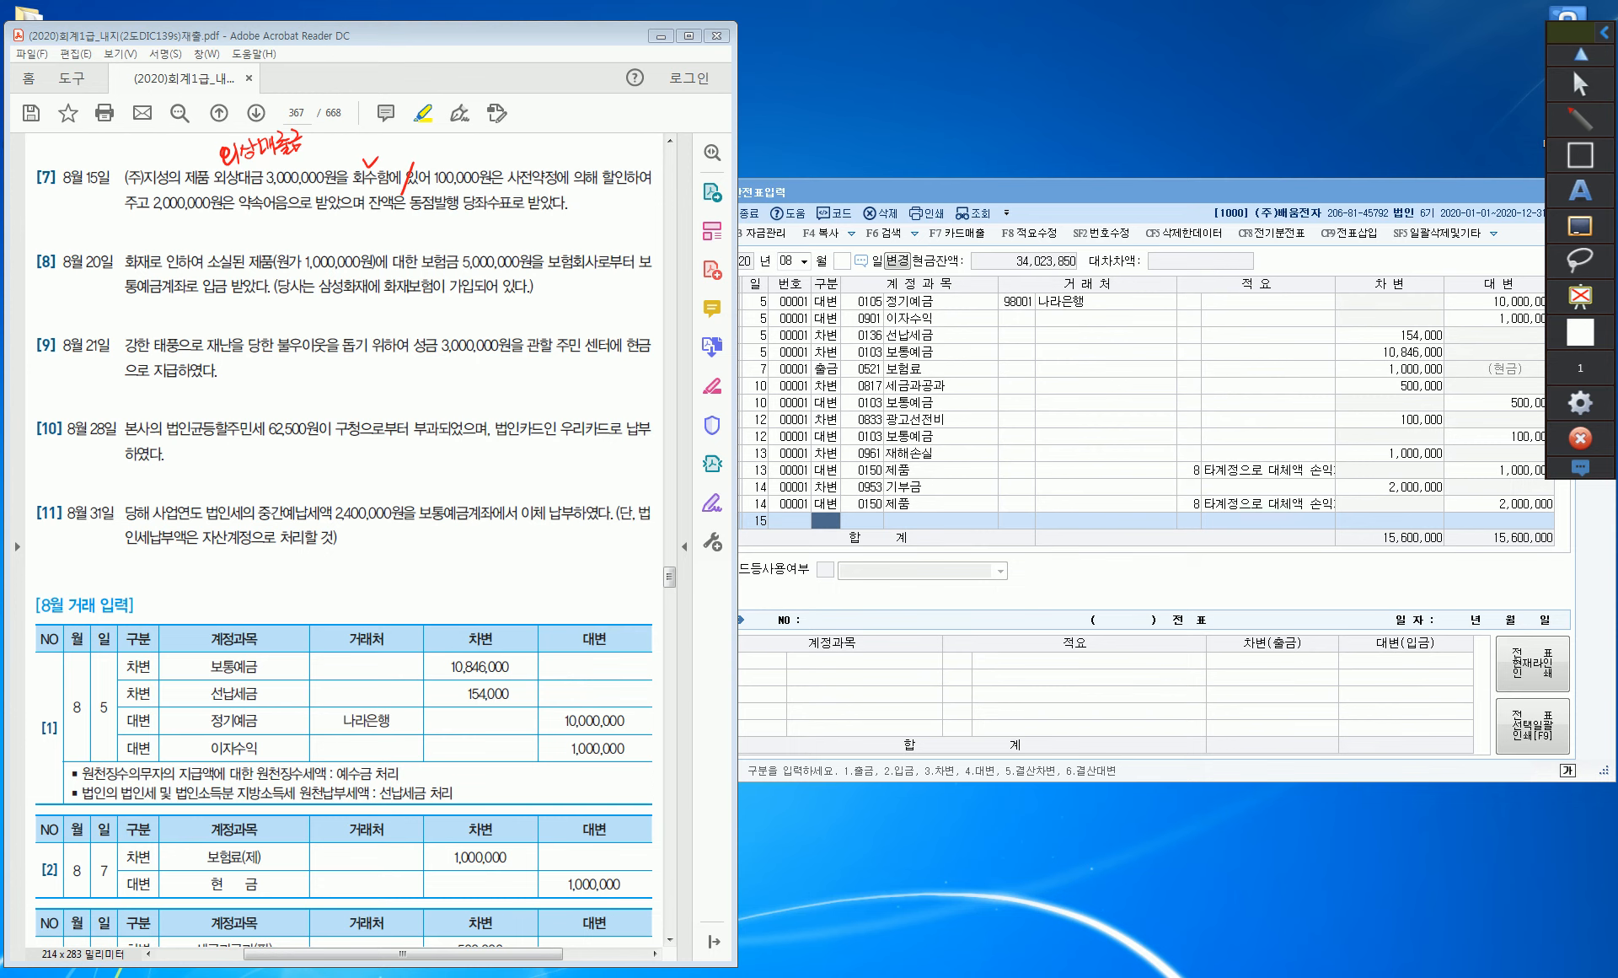
Box the words 제품 and 할인 in item [7] in red and handwrite 조기결제 above the discount text.
left_click_drag(604, 189, 627, 186)
mouse_move(182, 191)
left_mouse_down()
mouse_move(207, 191)
mouse_move(212, 164)
mouse_move(184, 165)
left_mouse_up()
mouse_move(607, 188)
left_mouse_down()
mouse_move(627, 187)
mouse_move(630, 161)
mouse_move(544, 153)
left_mouse_up()
mouse_move(552, 140)
left_mouse_down()
mouse_move(549, 160)
mouse_move(568, 148)
left_mouse_up()
left_click_drag(558, 146, 587, 153)
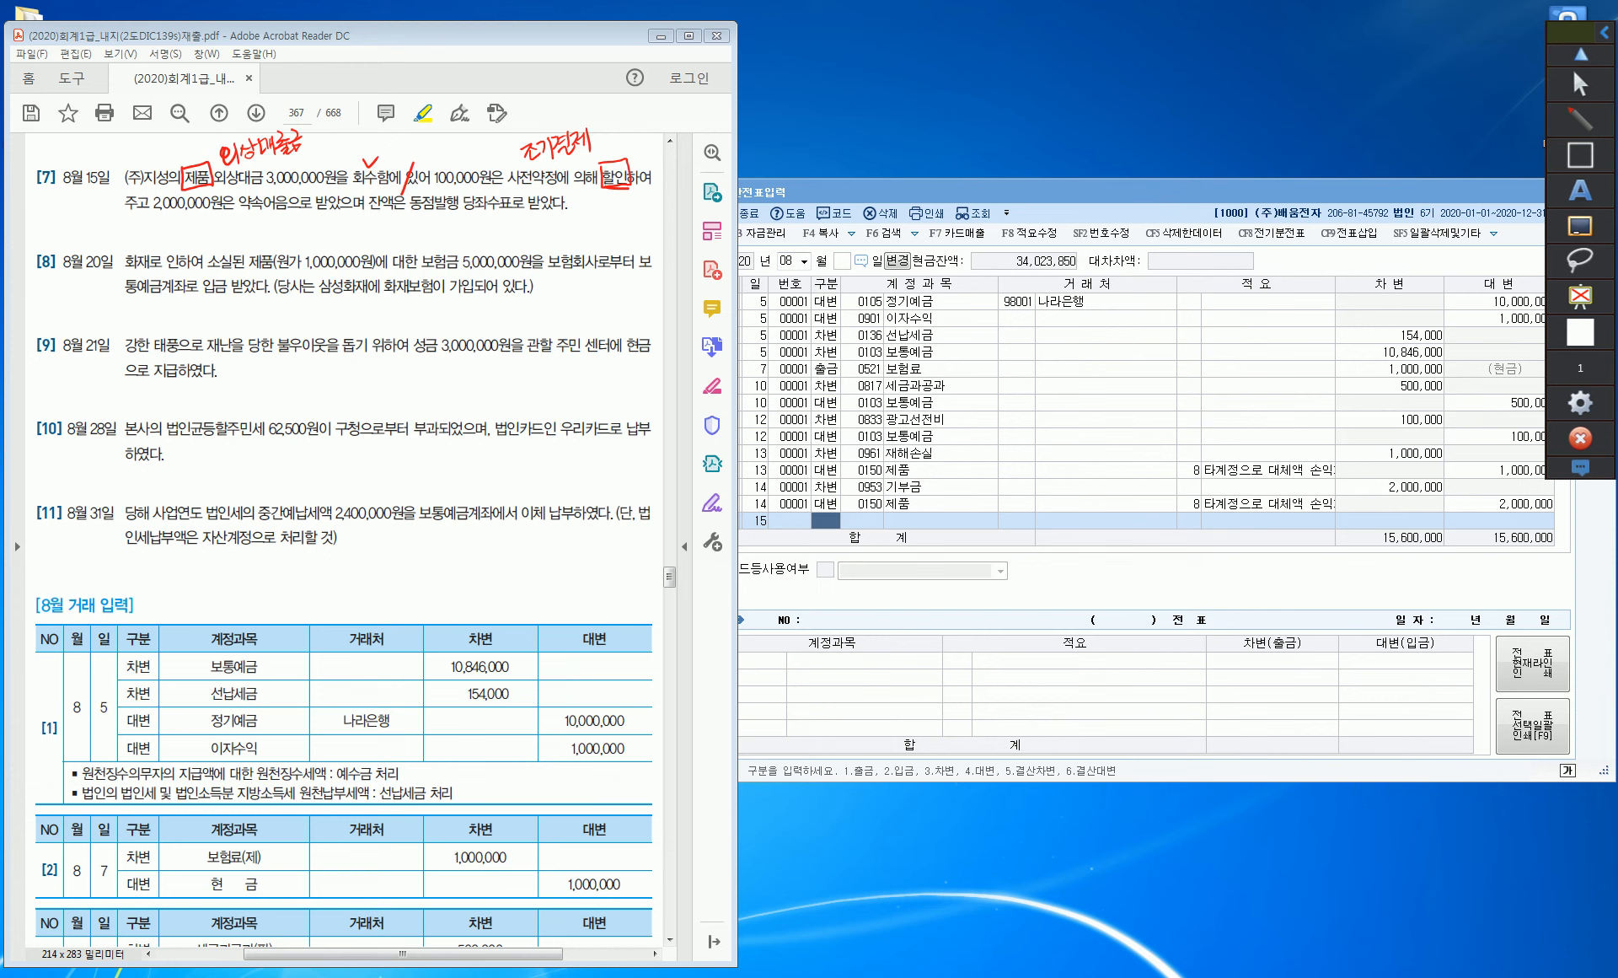
Underline the handwritten 외상매출금, then handwrite and underline 매출할인 above 할인 in red.
left_click_drag(267, 169, 306, 155)
left_click_drag(607, 126, 610, 139)
left_click_drag(609, 126, 618, 137)
left_click_drag(621, 122, 623, 139)
left_click_drag(627, 117, 629, 144)
left_click_drag(632, 123, 653, 138)
left_click_drag(653, 116, 663, 125)
left_click_drag(660, 110, 663, 132)
left_click_drag(658, 126, 682, 119)
left_click_drag(679, 102, 687, 133)
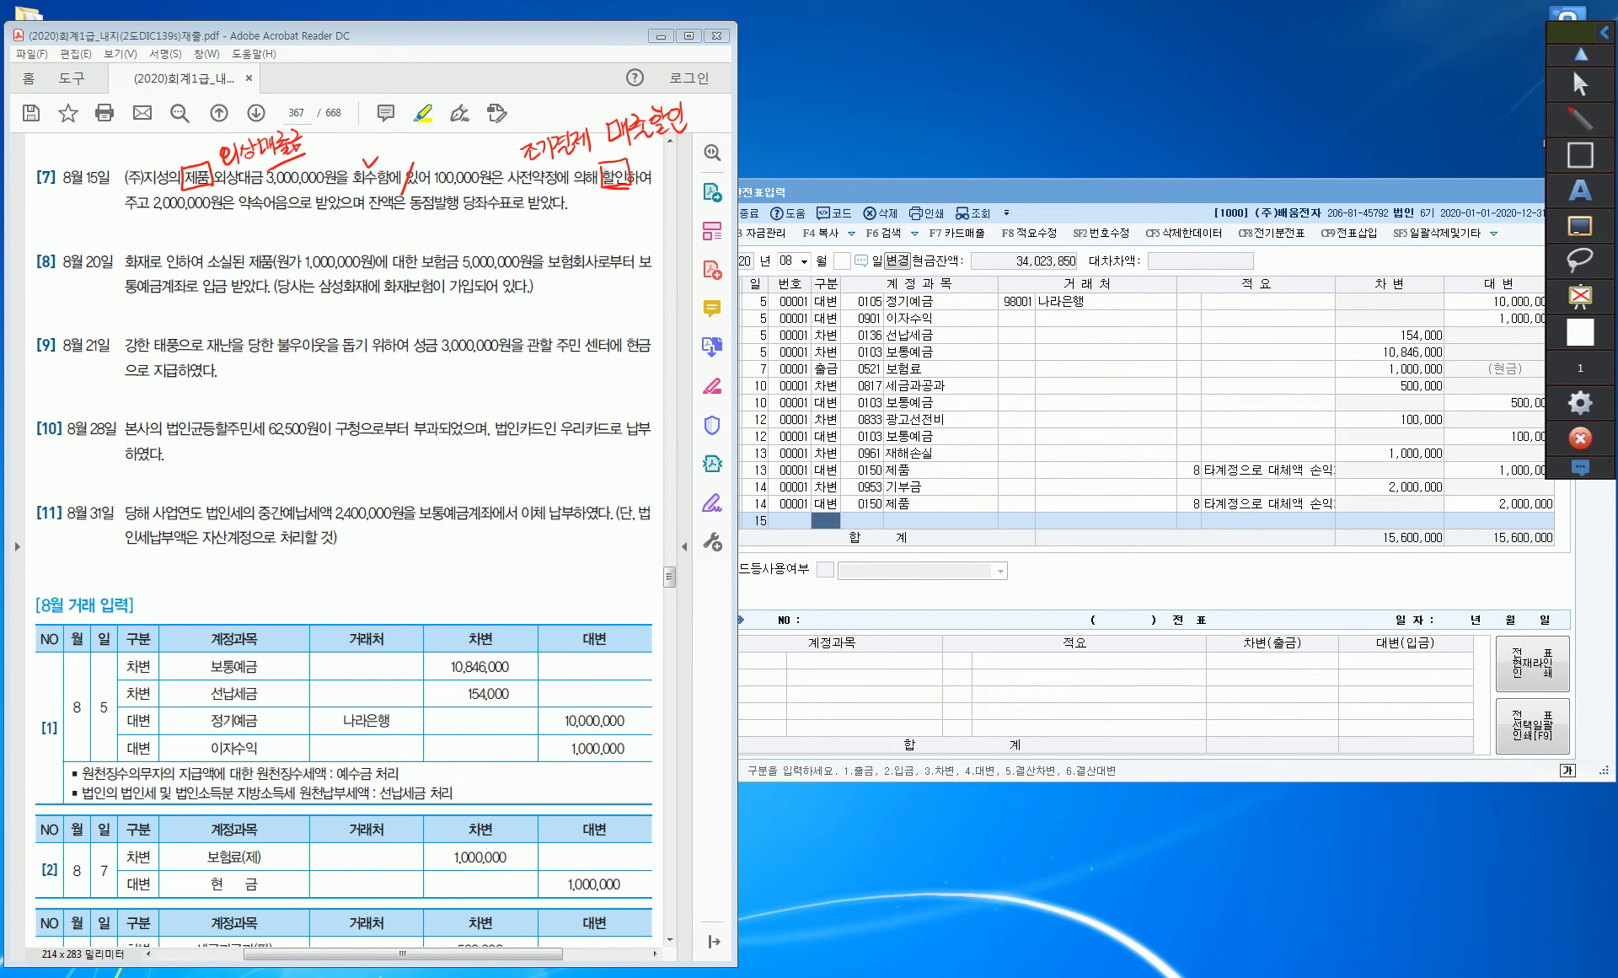
left_click_drag(606, 160, 702, 133)
Underline 어음으로 and bracket 당좌수표 in item [7], annotate them 받을어음 and 현금 in red, and return to mouse mode.
left_click_drag(266, 211, 329, 209)
mouse_move(316, 122)
left_mouse_down()
mouse_move(308, 145)
mouse_move(341, 142)
left_mouse_up()
mouse_move(278, 219)
left_mouse_down()
mouse_move(300, 243)
mouse_move(341, 235)
left_mouse_up()
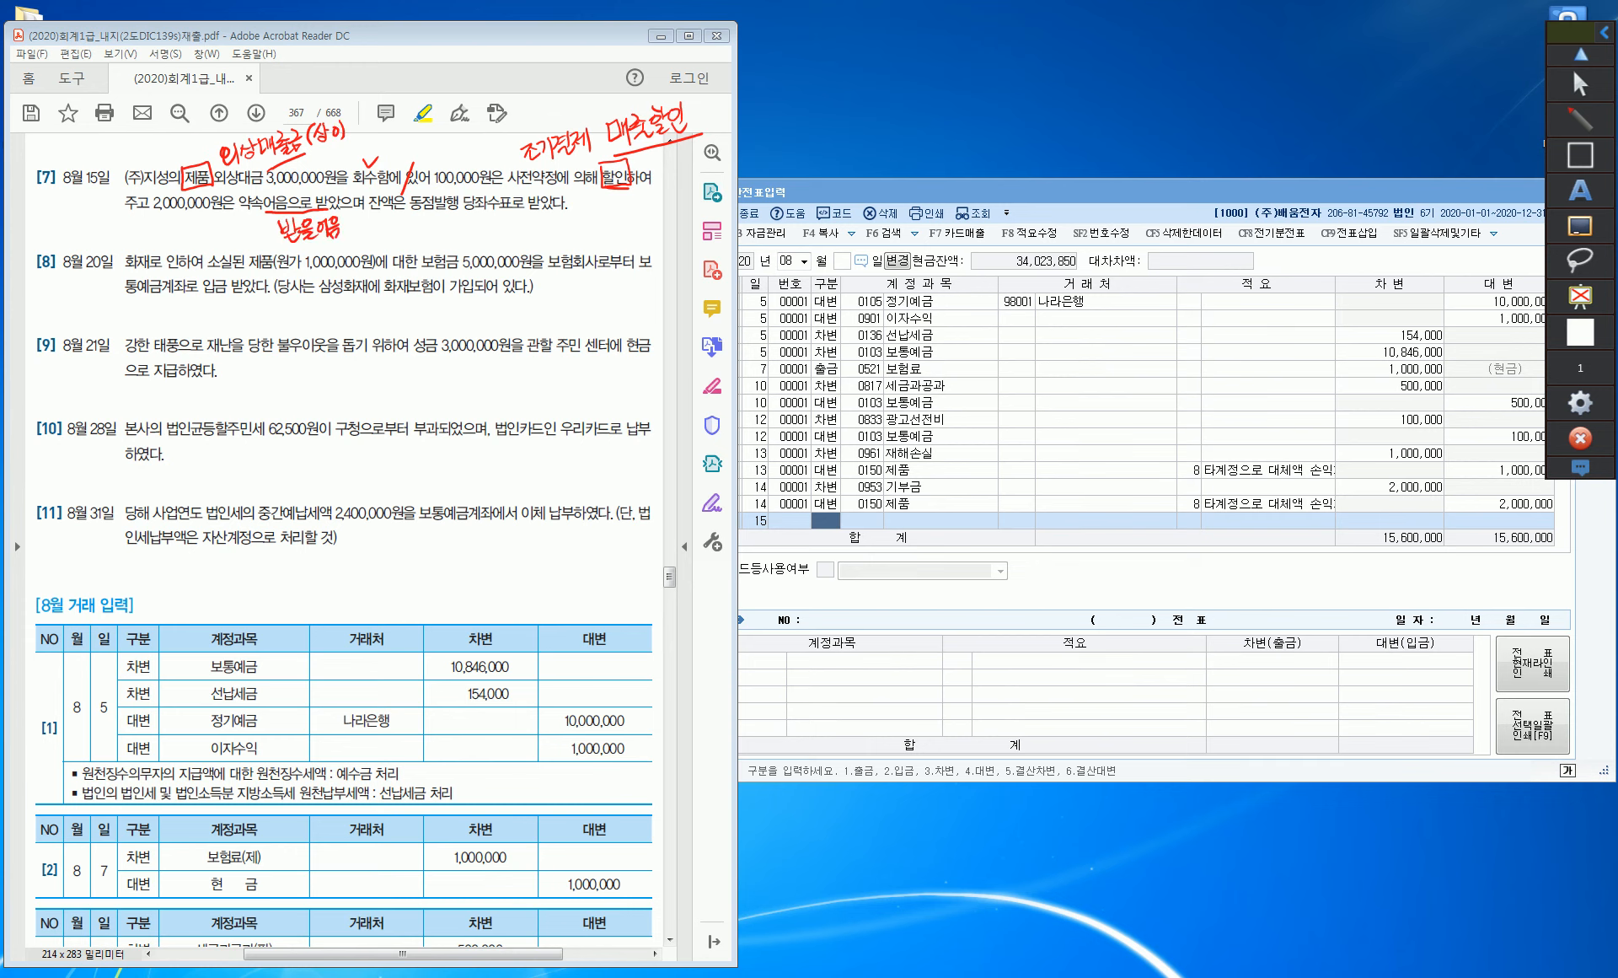
left_click_drag(436, 211, 491, 206)
mouse_move(509, 224)
left_mouse_down()
mouse_move(523, 218)
mouse_move(524, 240)
left_mouse_up()
left_click(1580, 85)
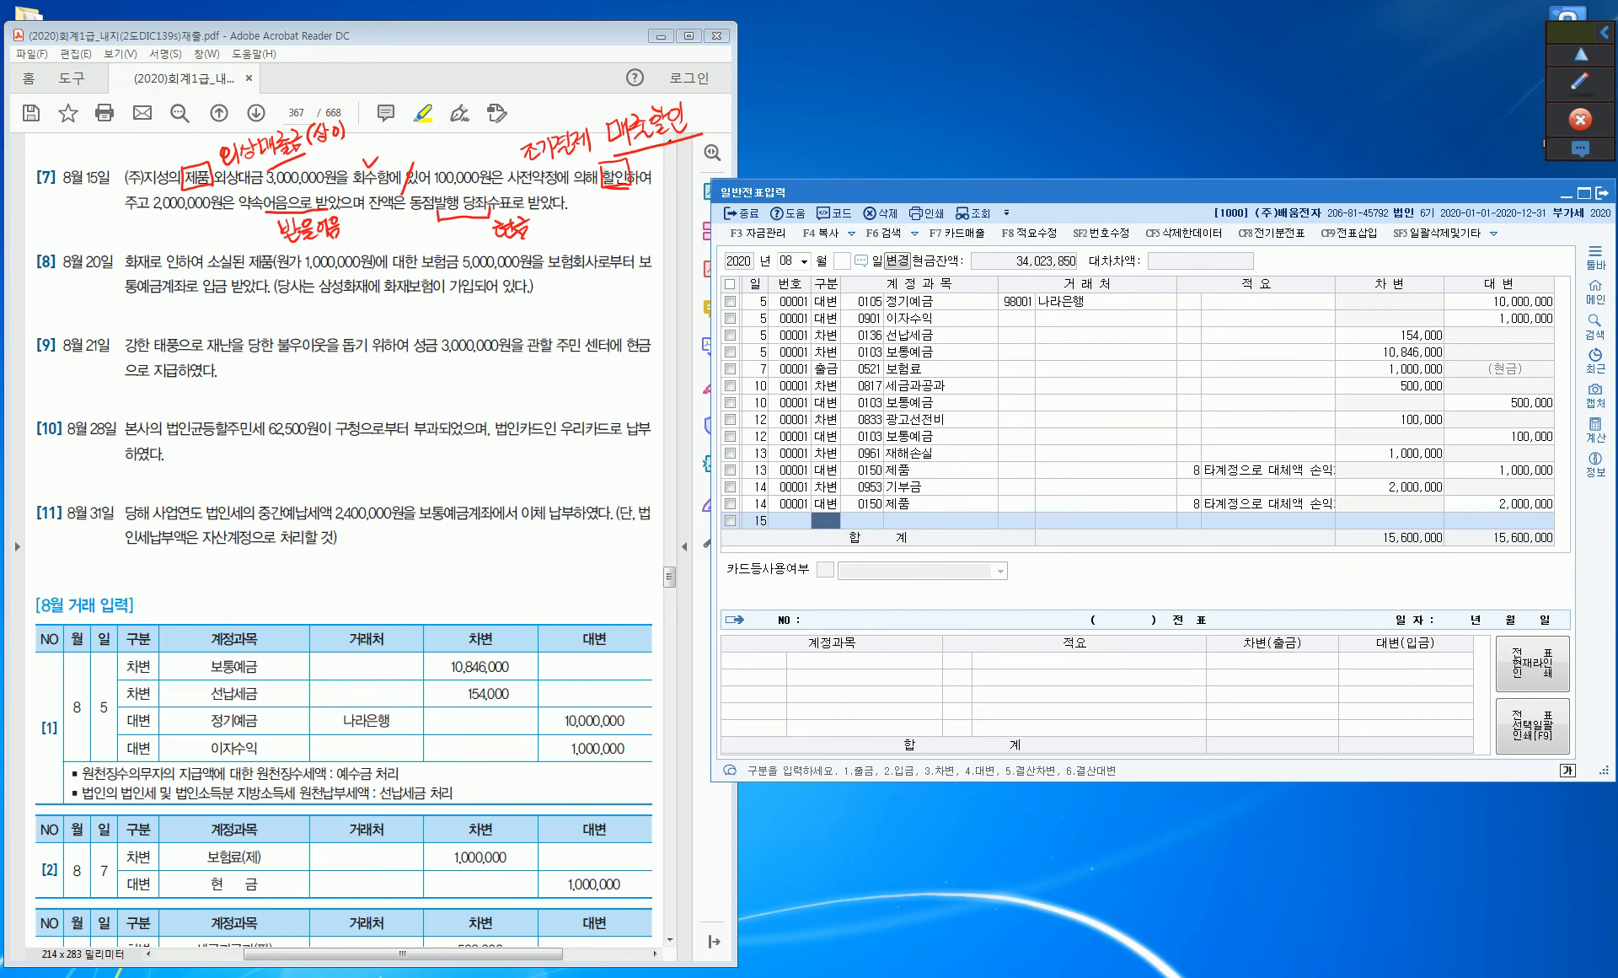
Fill in the day 15 line as credit (대변) with account 0108 외상매출금, partner 00102 (주)지성 and amount 3,000,000.
key("Return")
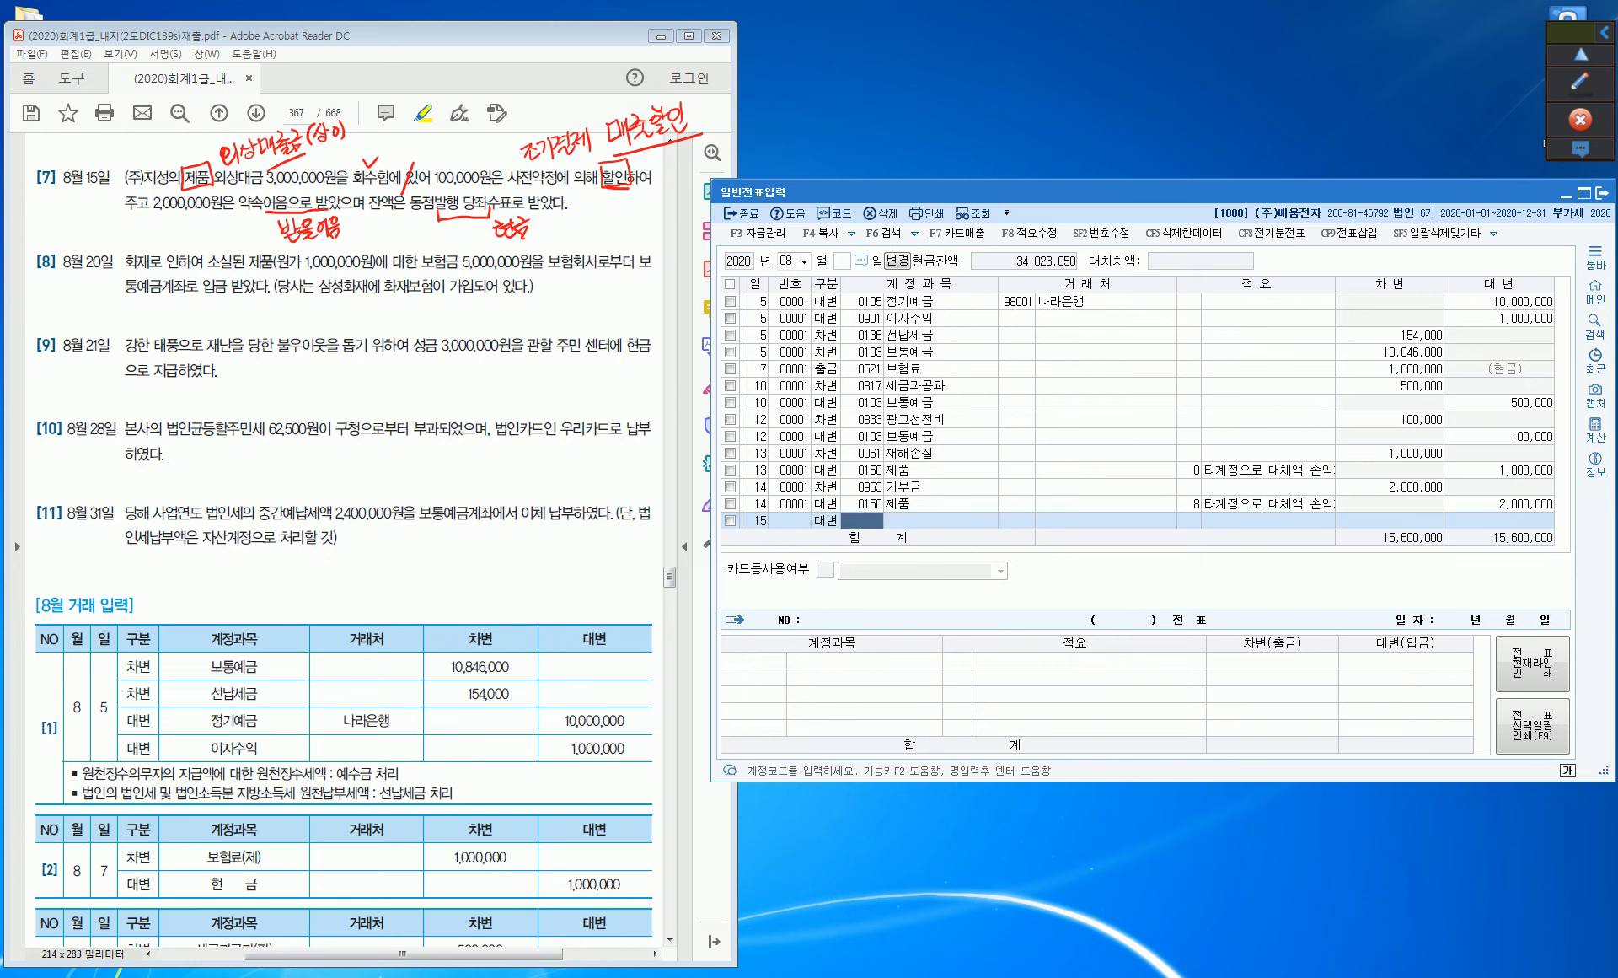
type("108")
key("Return")
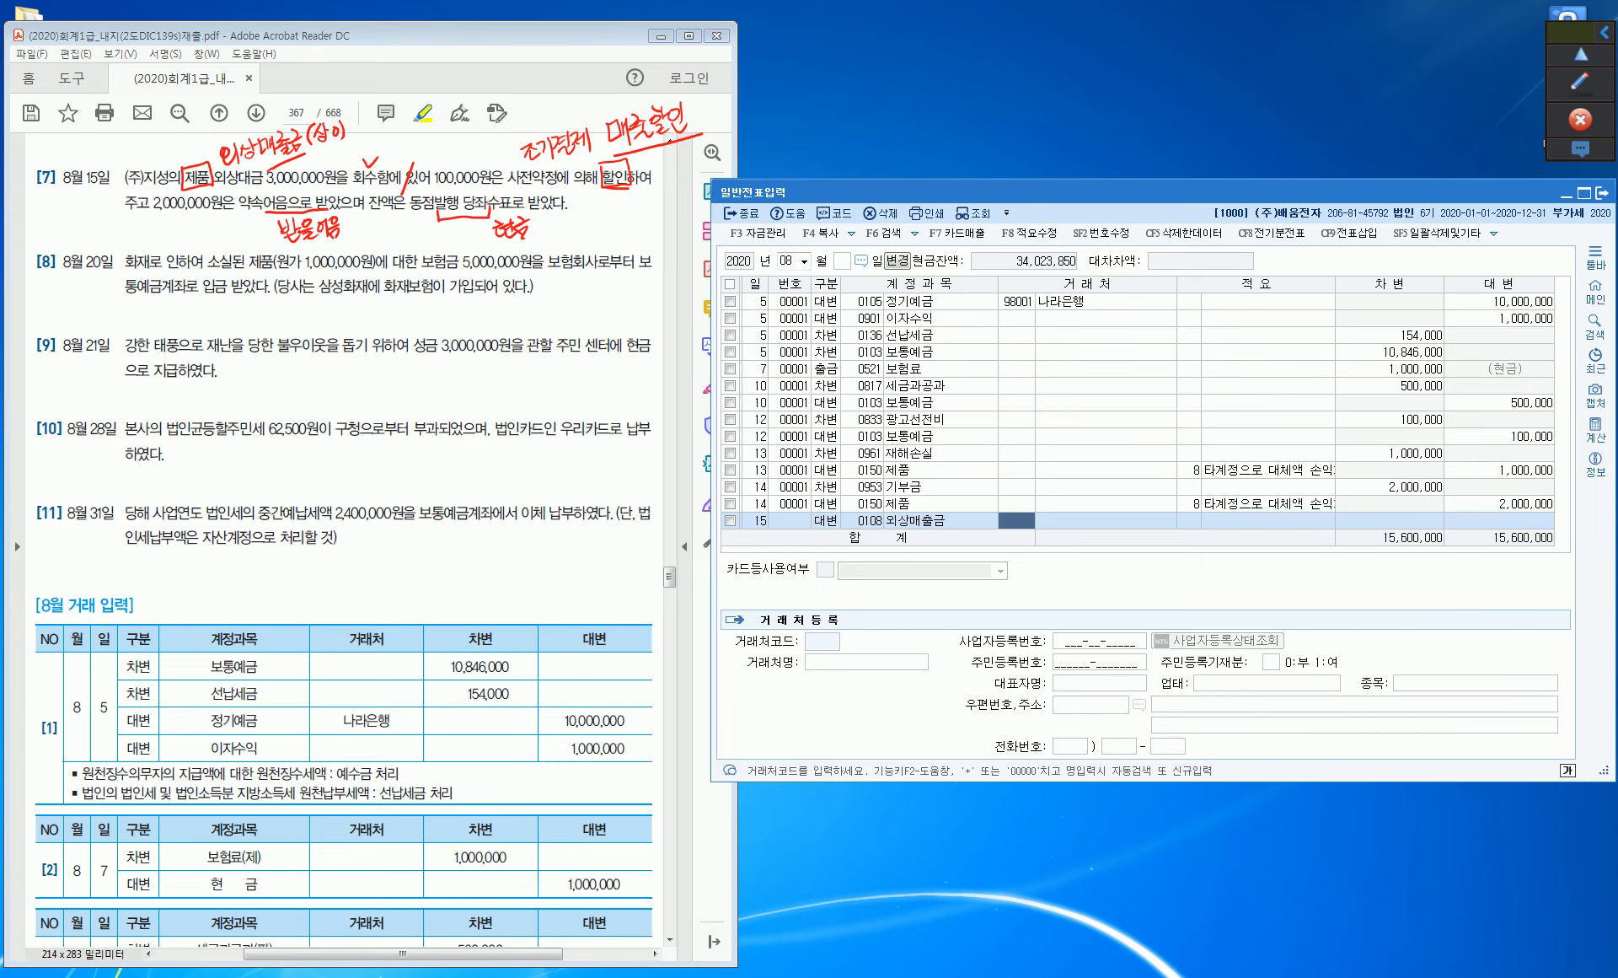
type("지점")
key("Return")
key("Return")
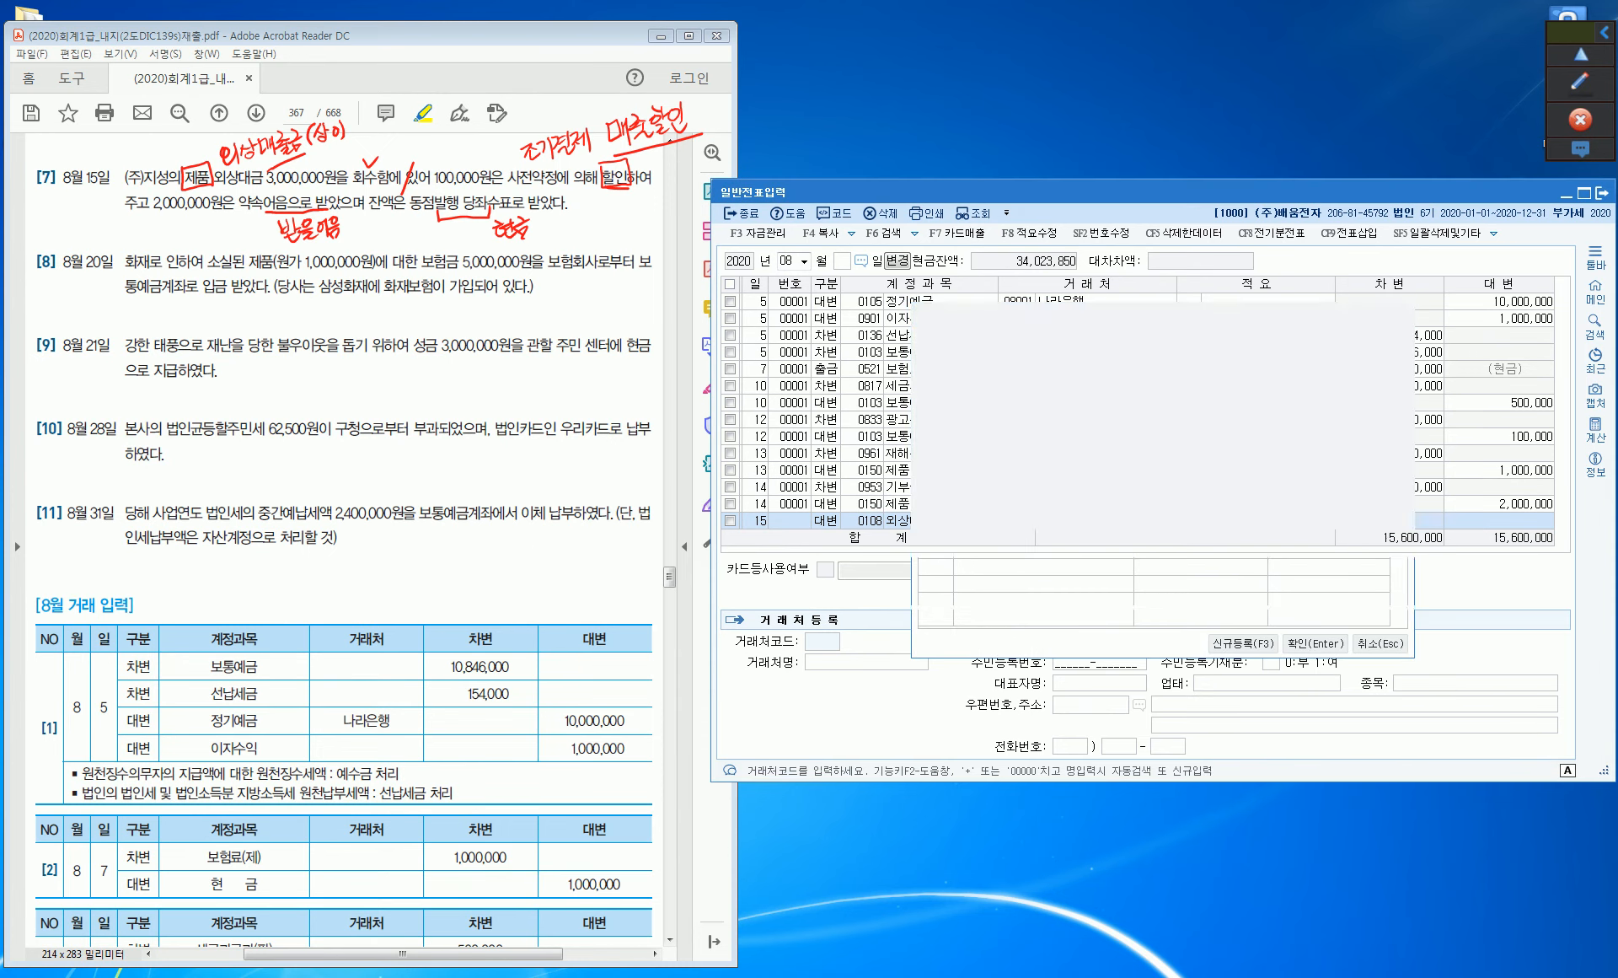
key("Return")
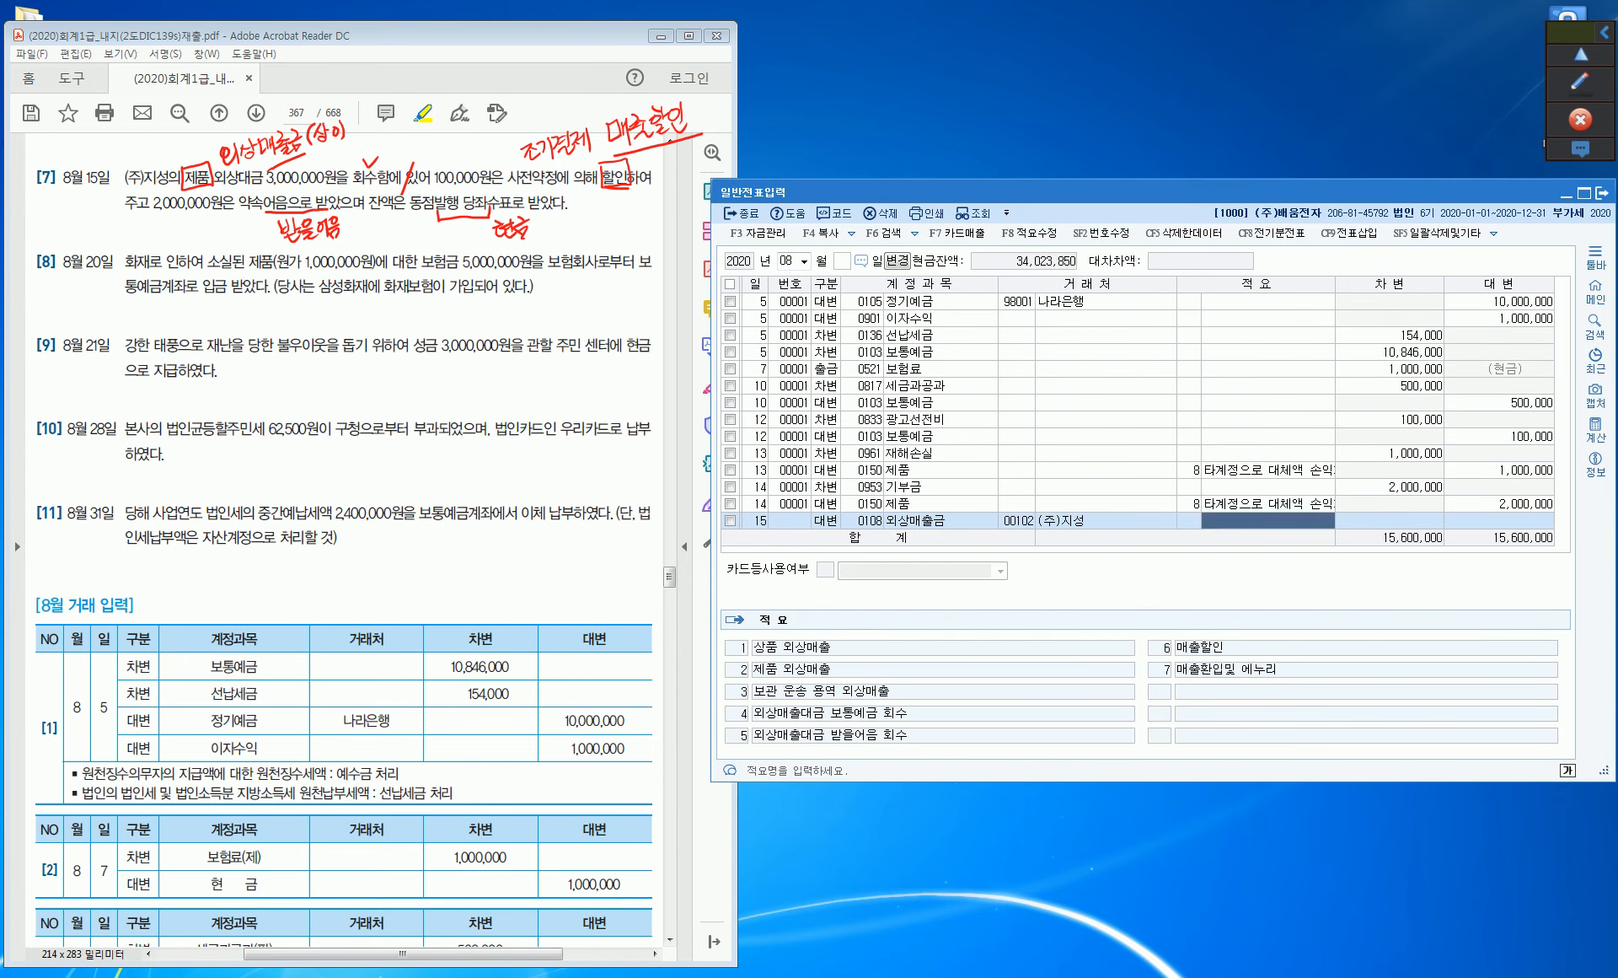
key("Return")
type("3000000")
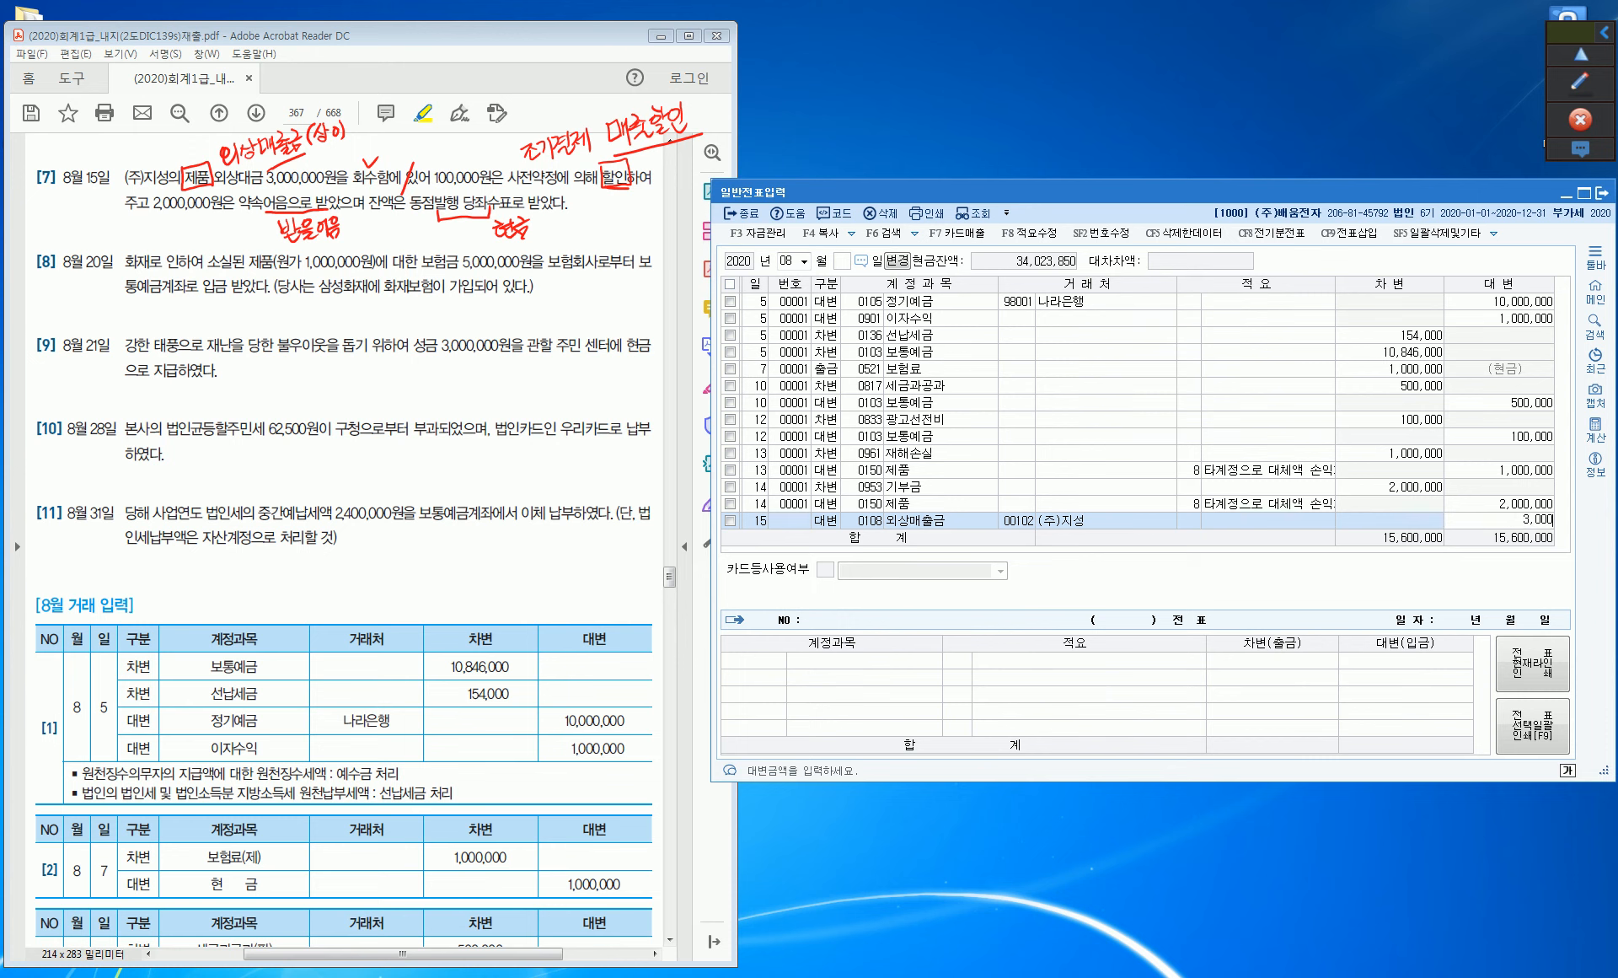
key("Return")
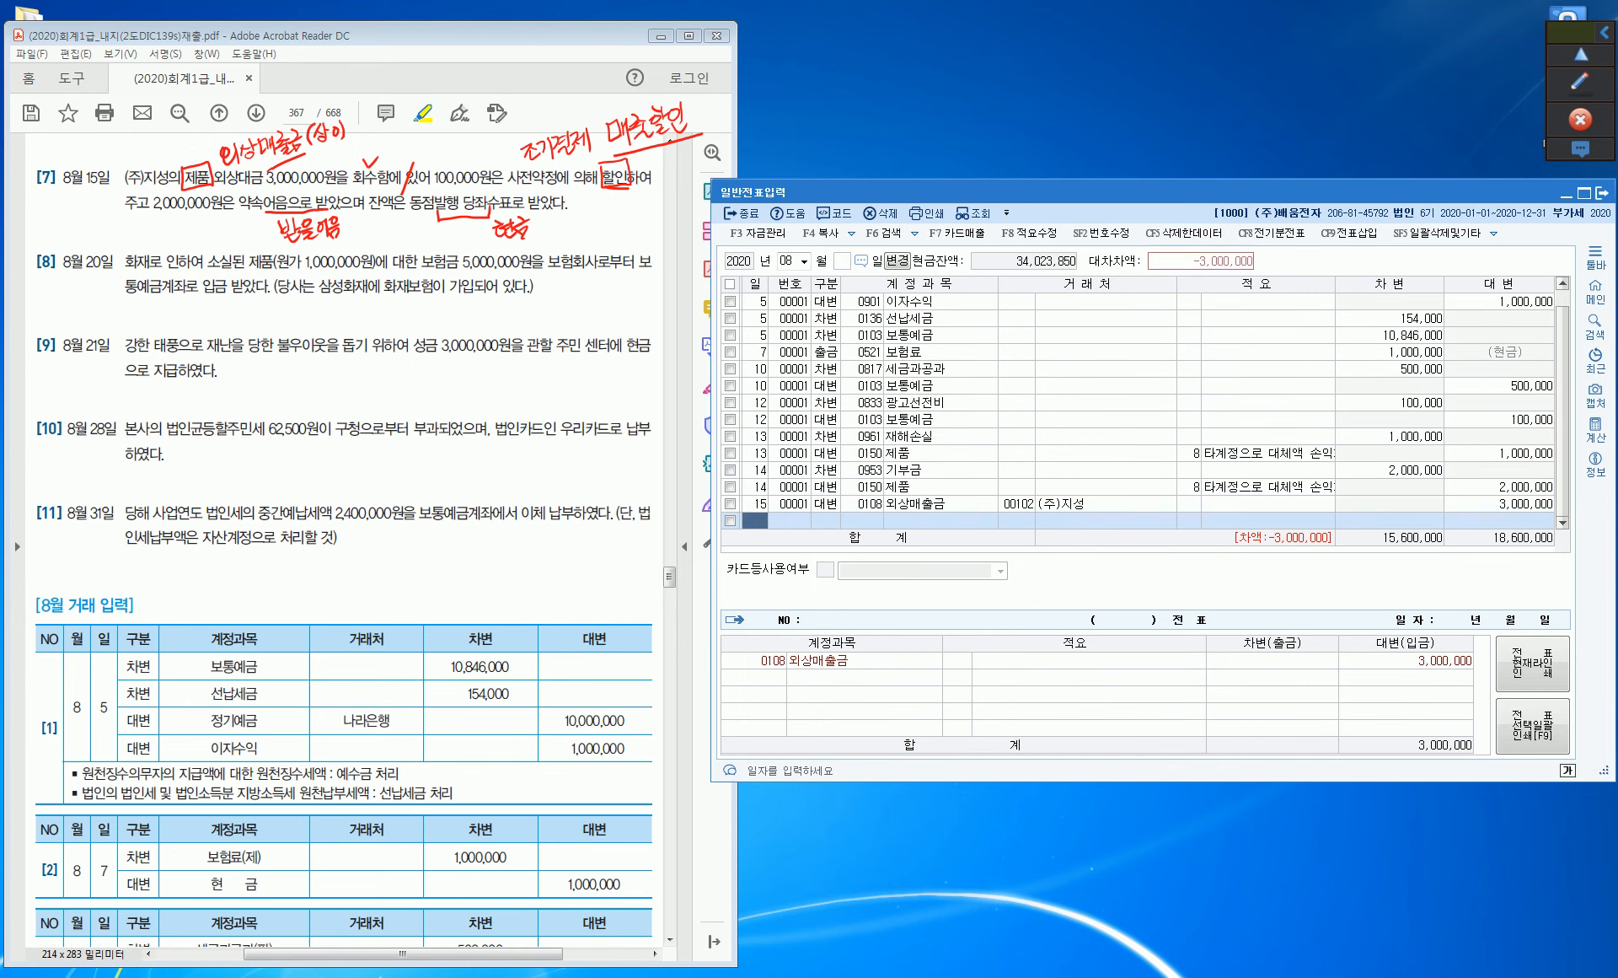
Add a day 15 debit line (차변) with account 0406 매출할인 for 제품매출, no partner or description, and amount 100,000.
key("Return")
type("3")
key("Return")
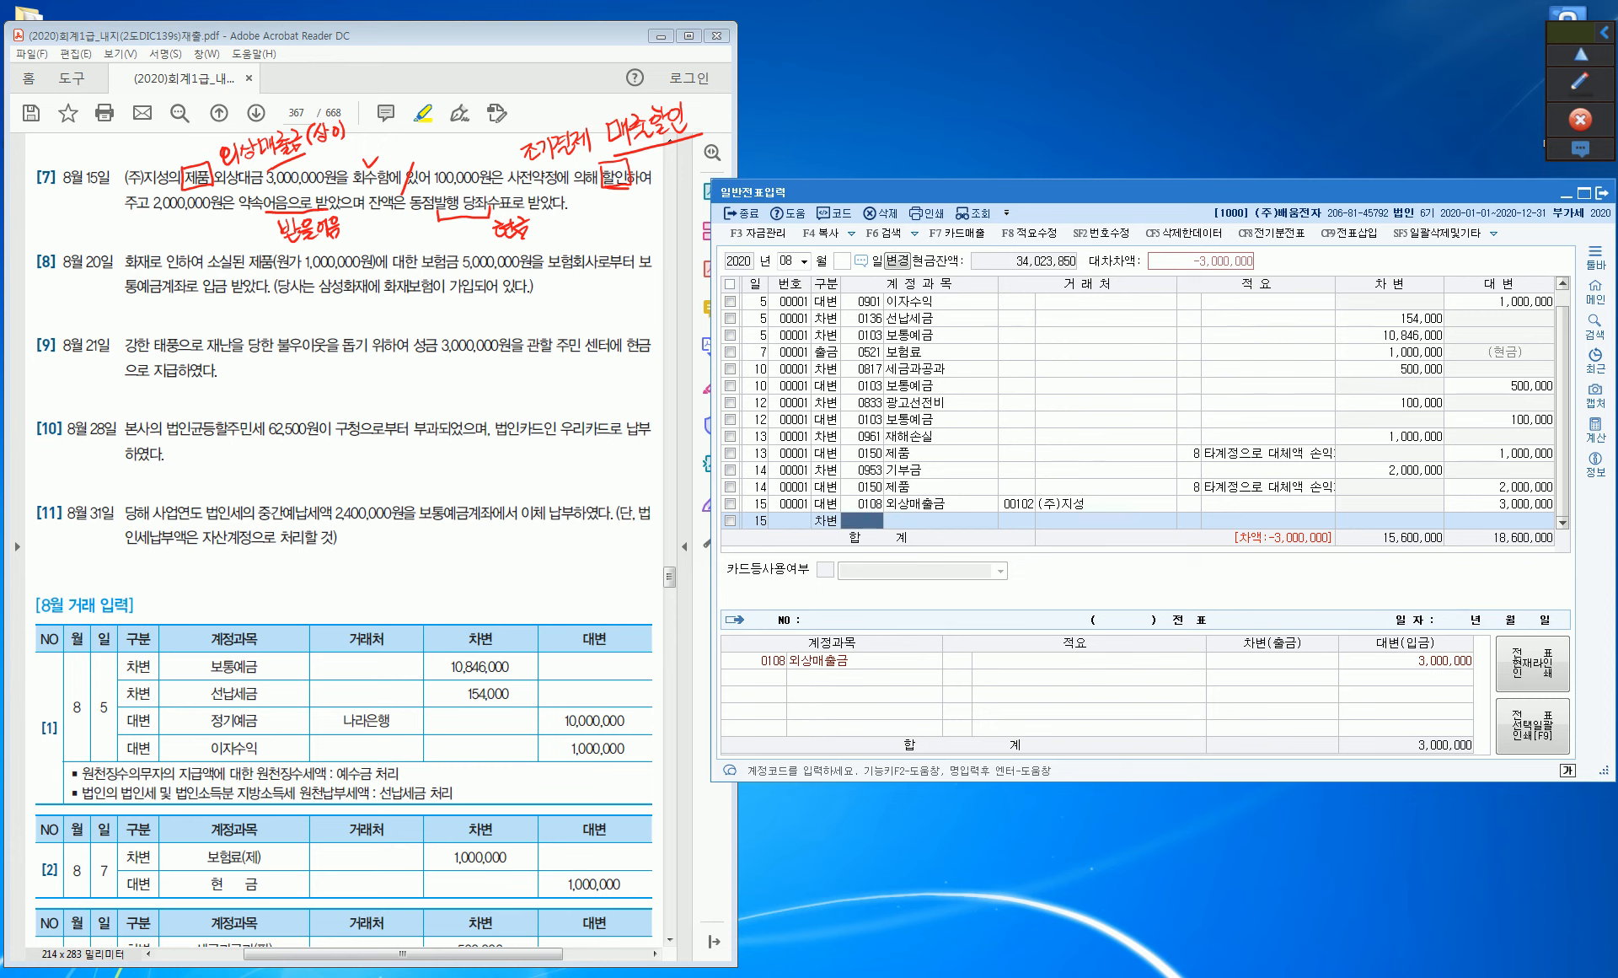
type("매출할")
key("Return")
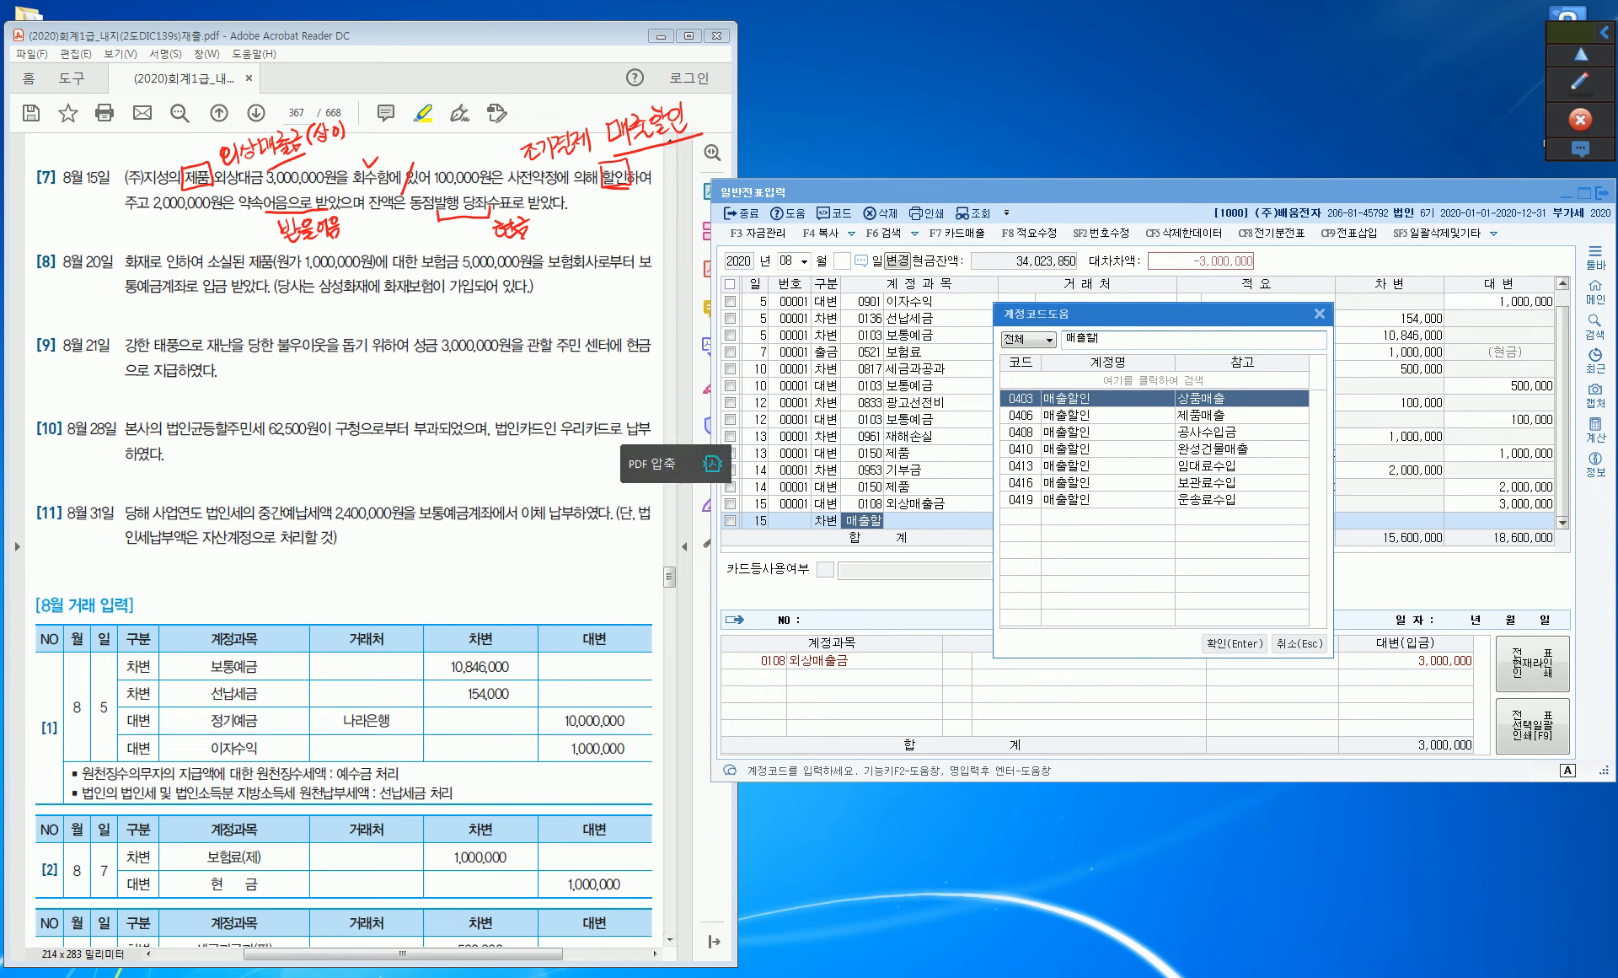
left_click(1212, 415)
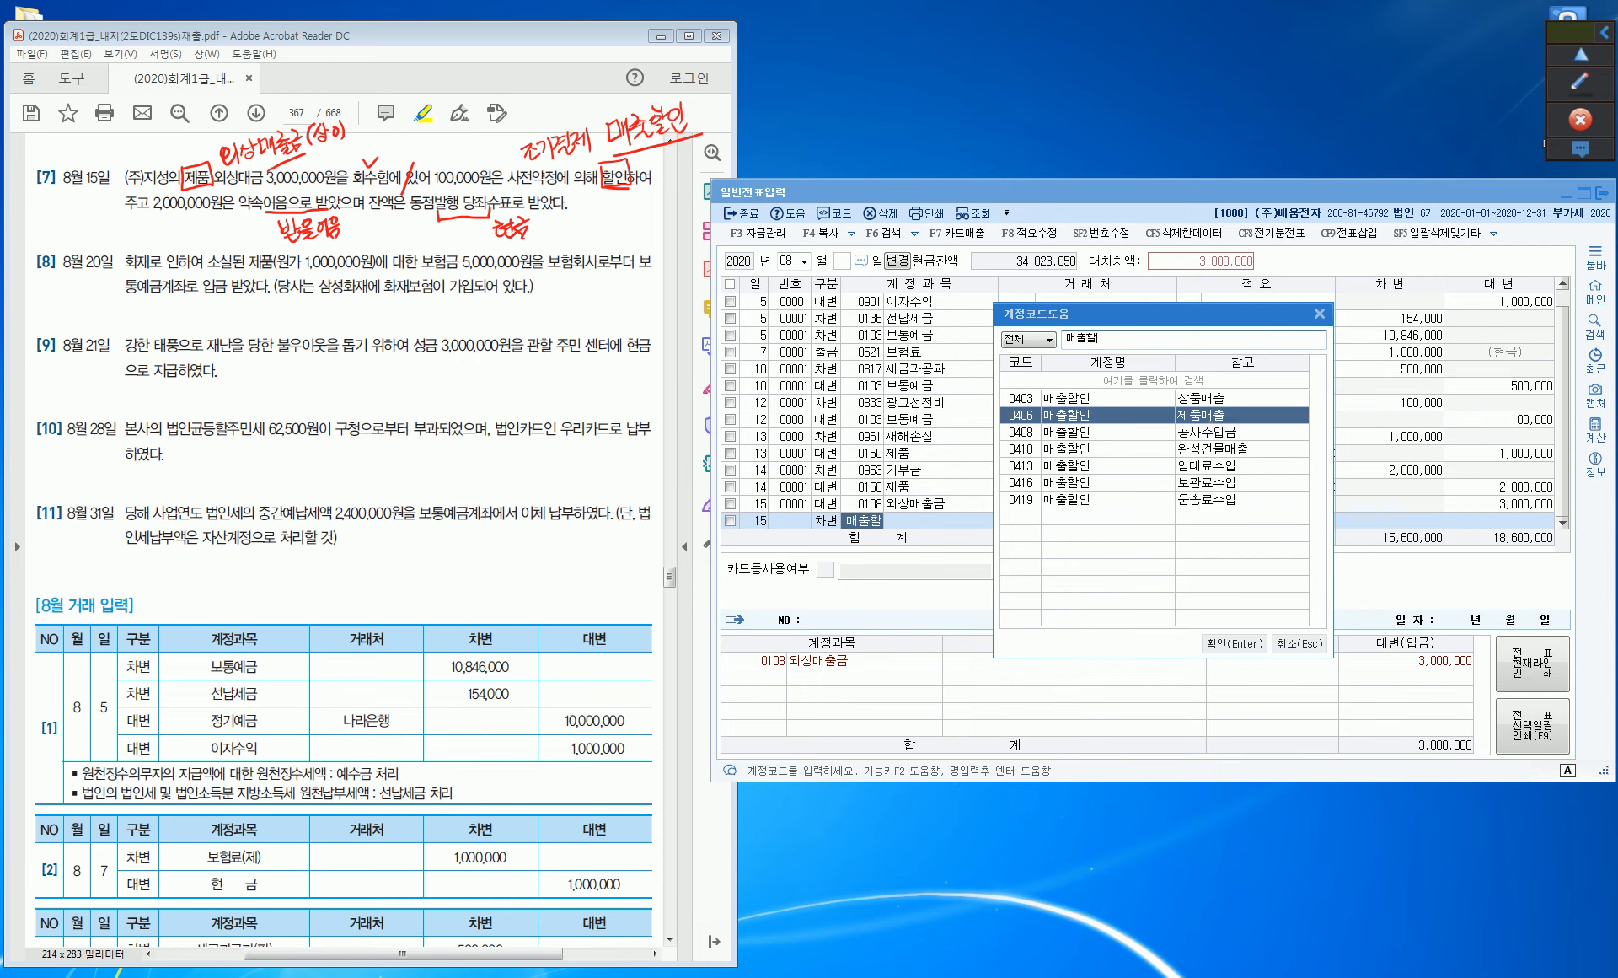
left_click(1236, 643)
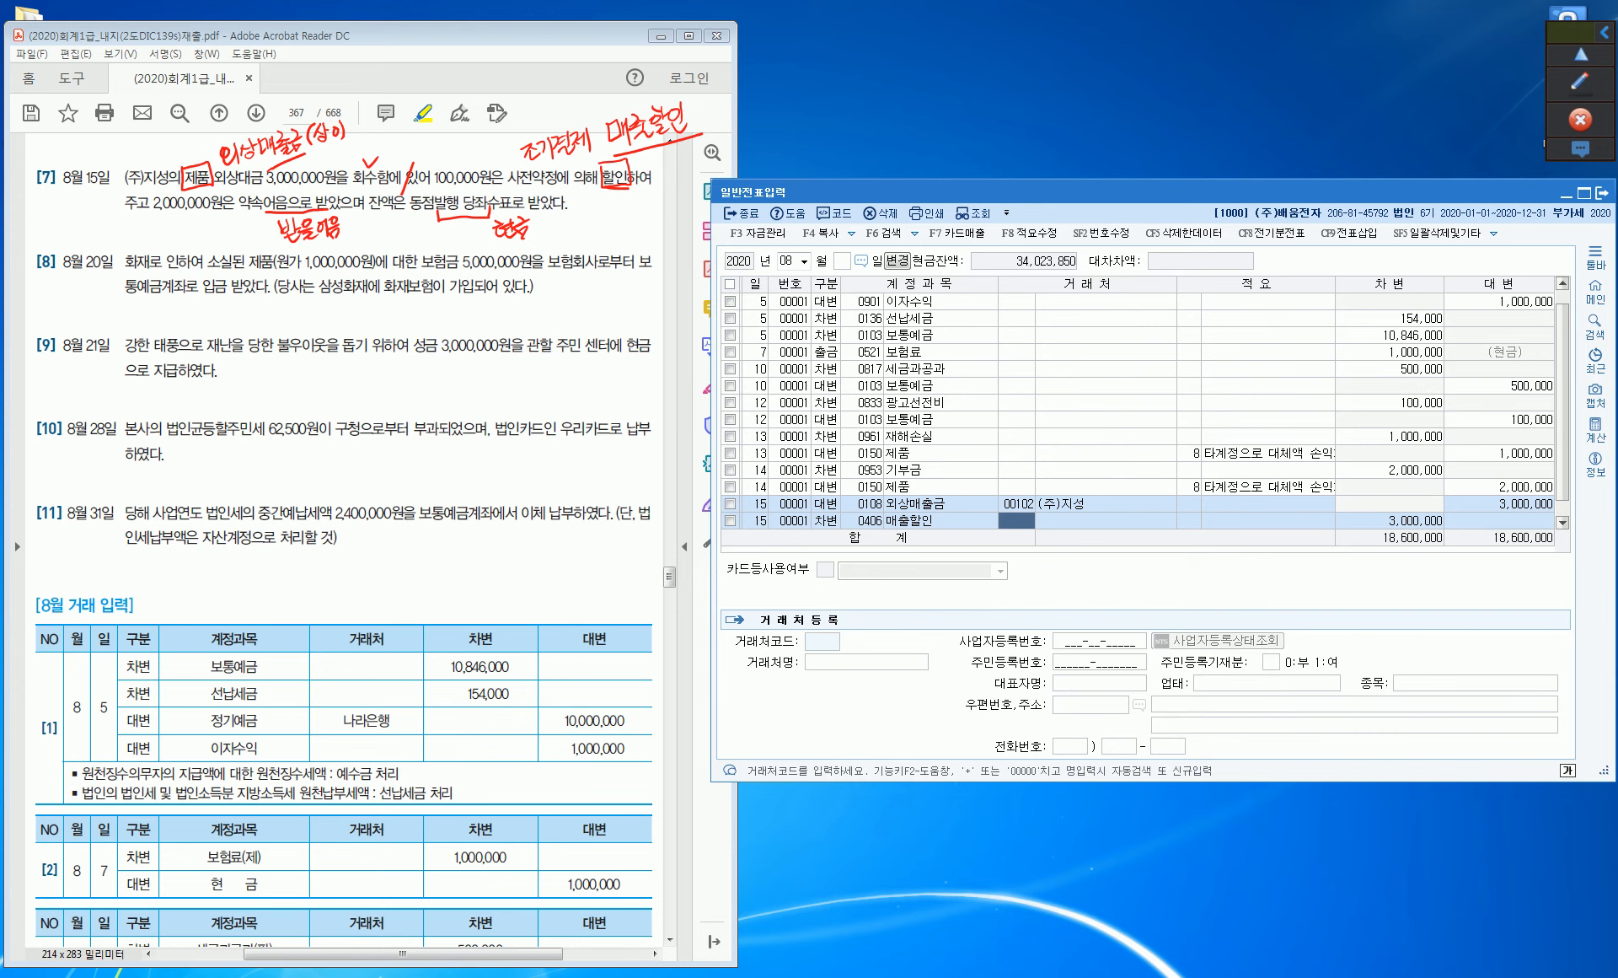
key("Return")
key("Return")
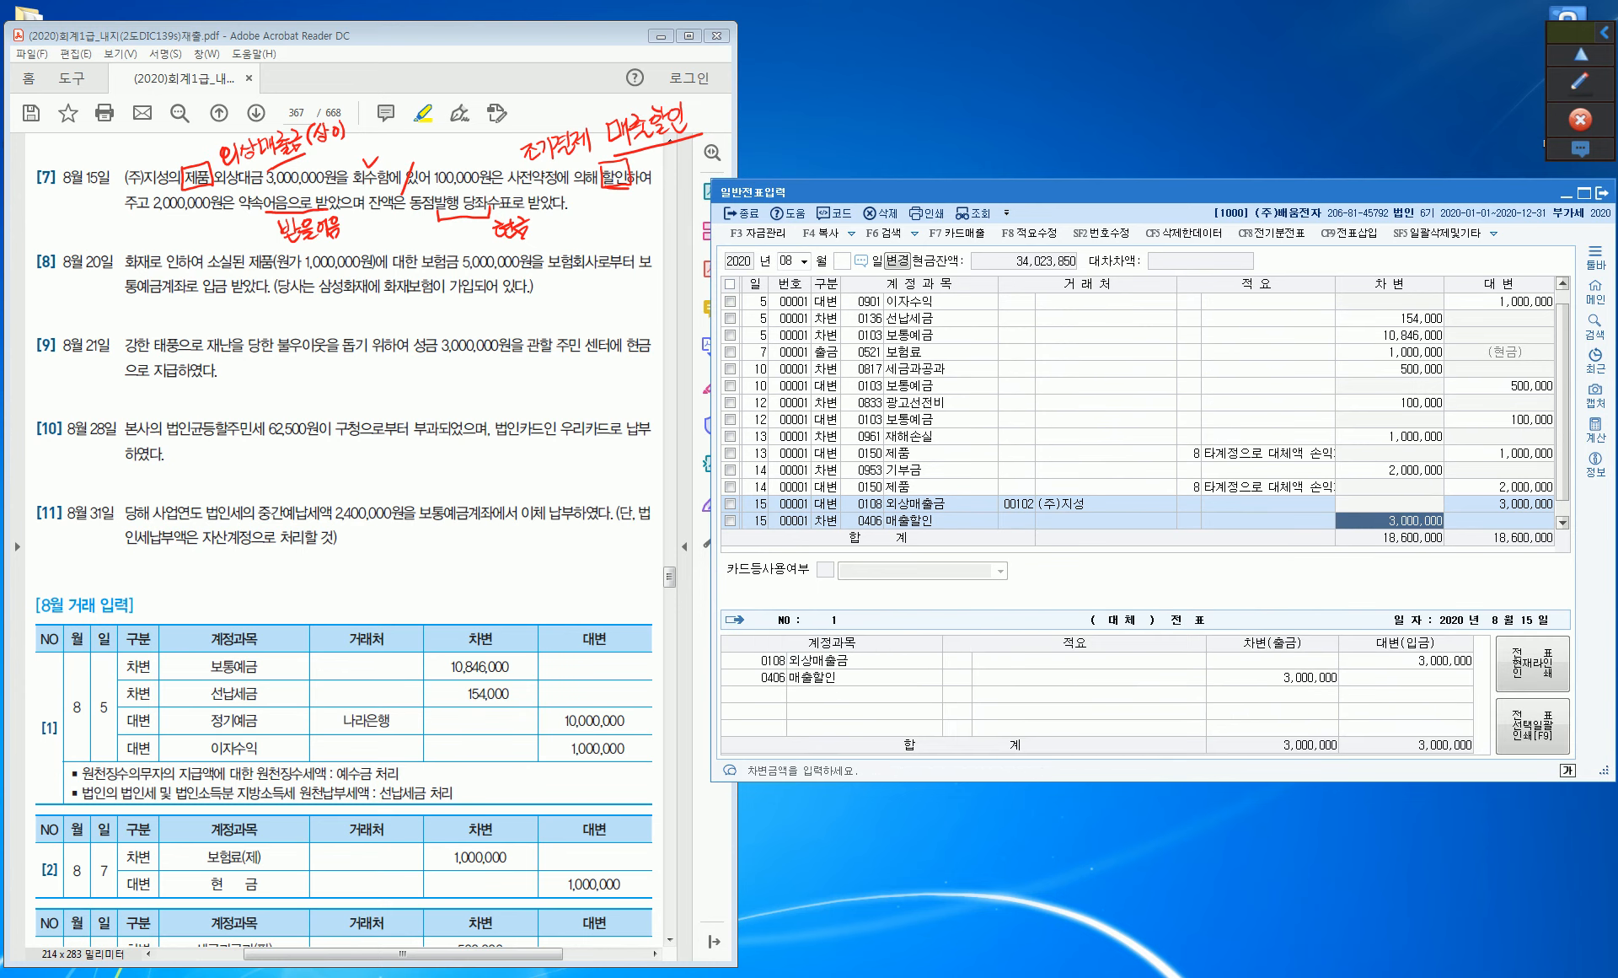
type("100000")
key("Return")
Add a day 15 debit line (차변) with account 0110 받을어음, partner 00102 (주)지성 and amount 2,000,000.
key("Return")
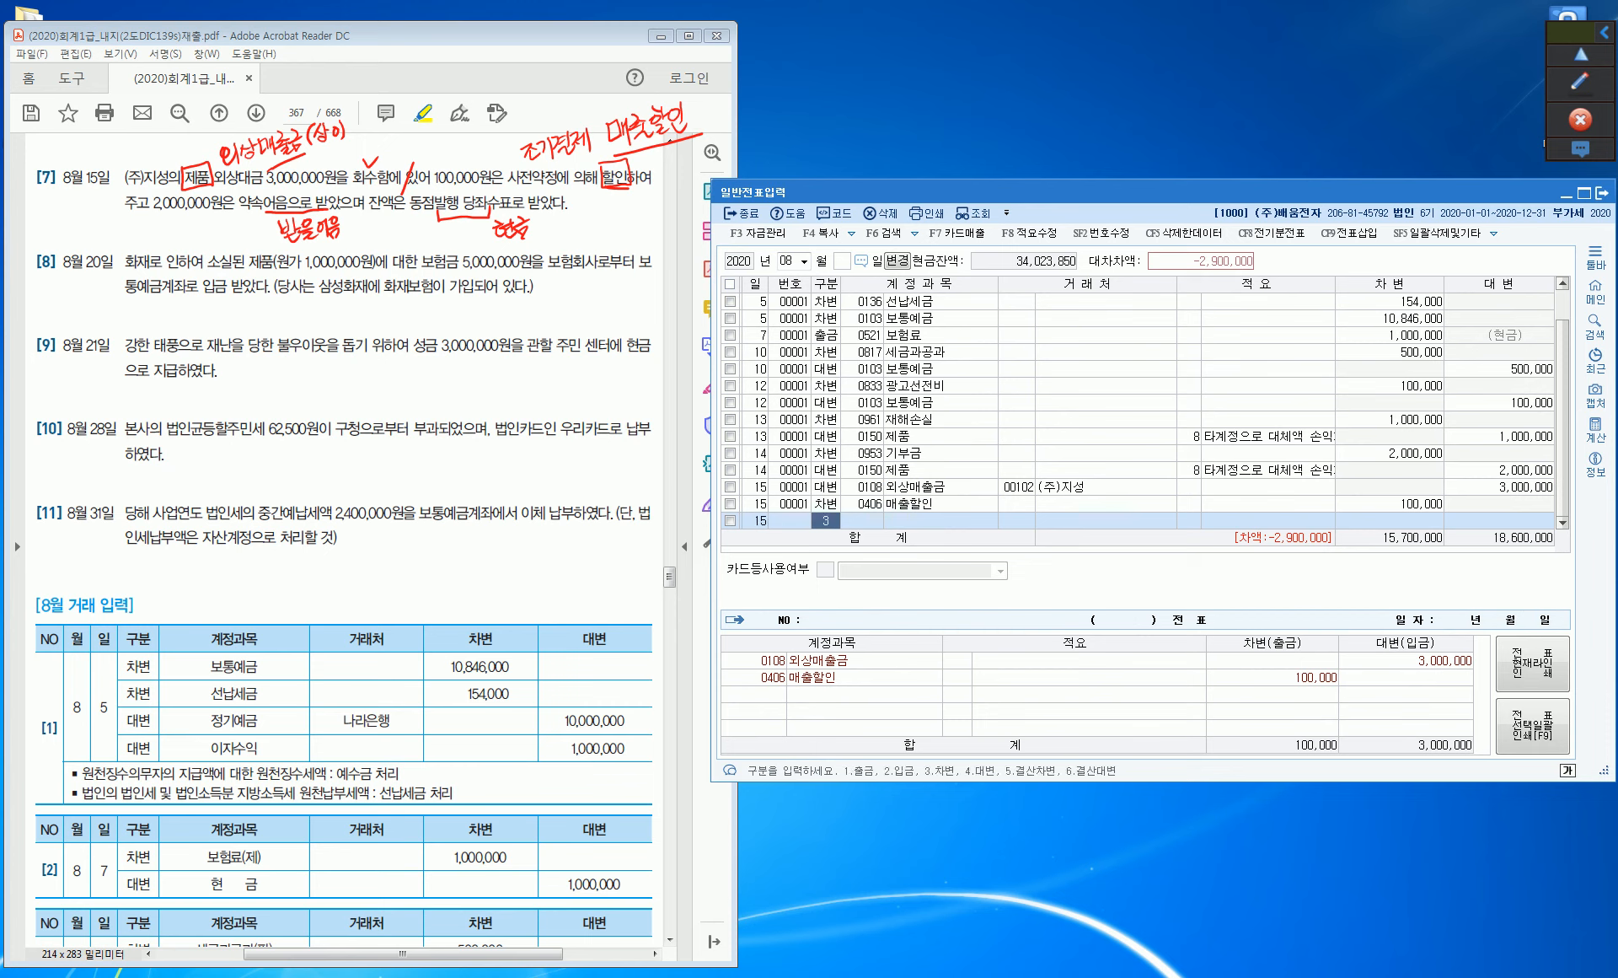
key("Return")
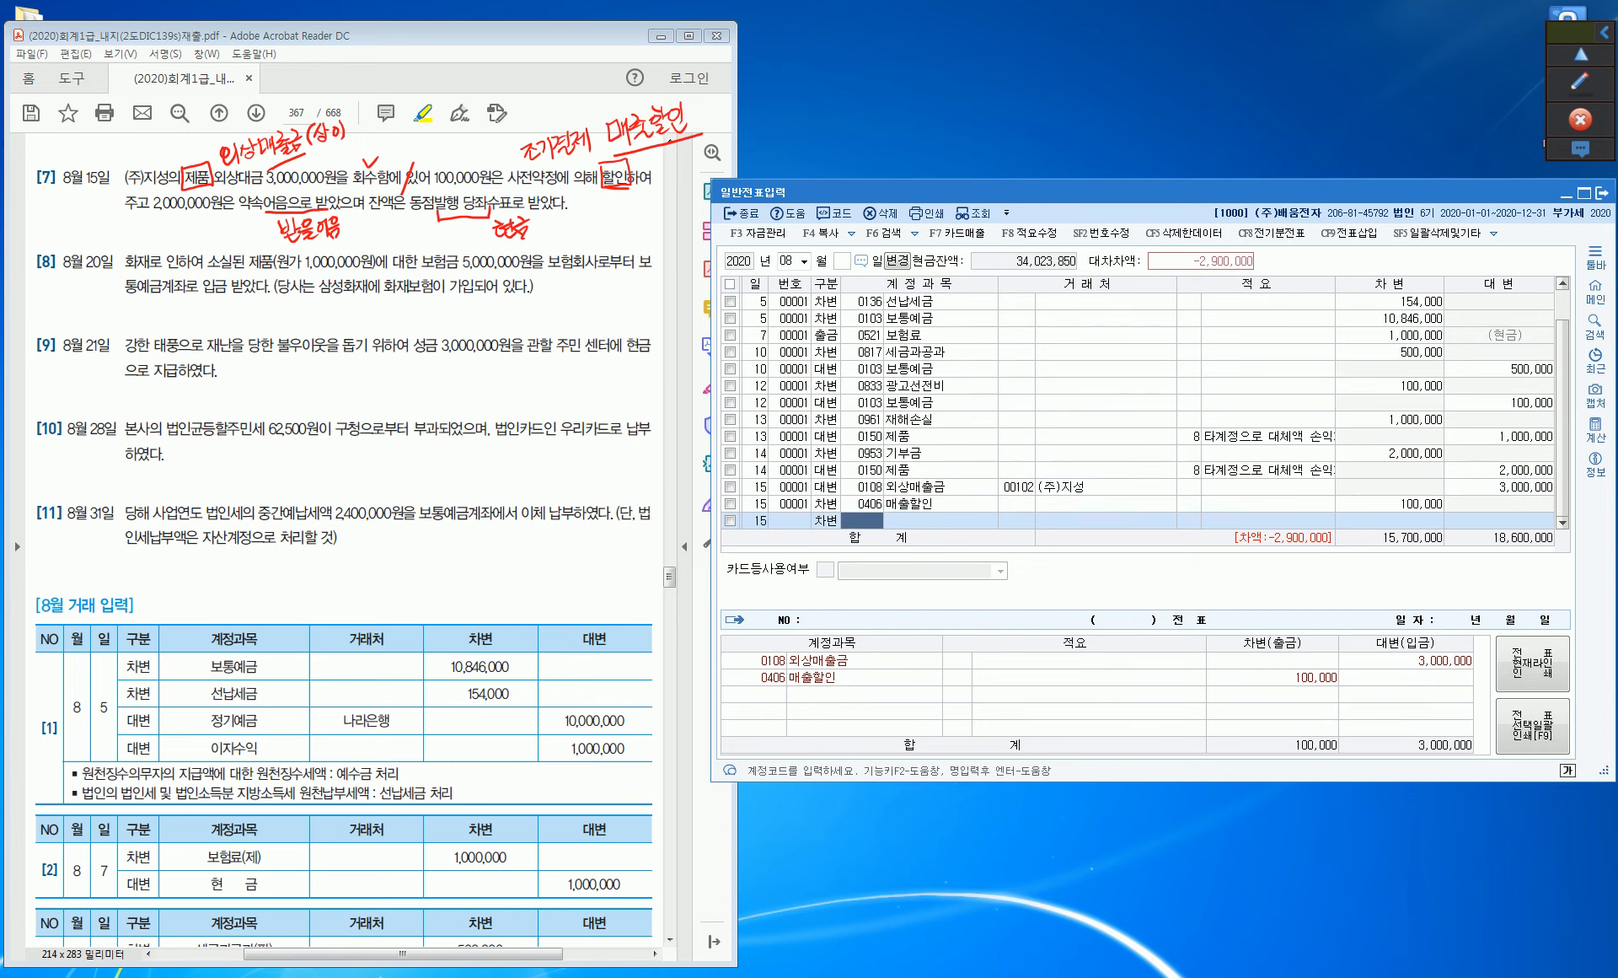
type("110")
key("Return")
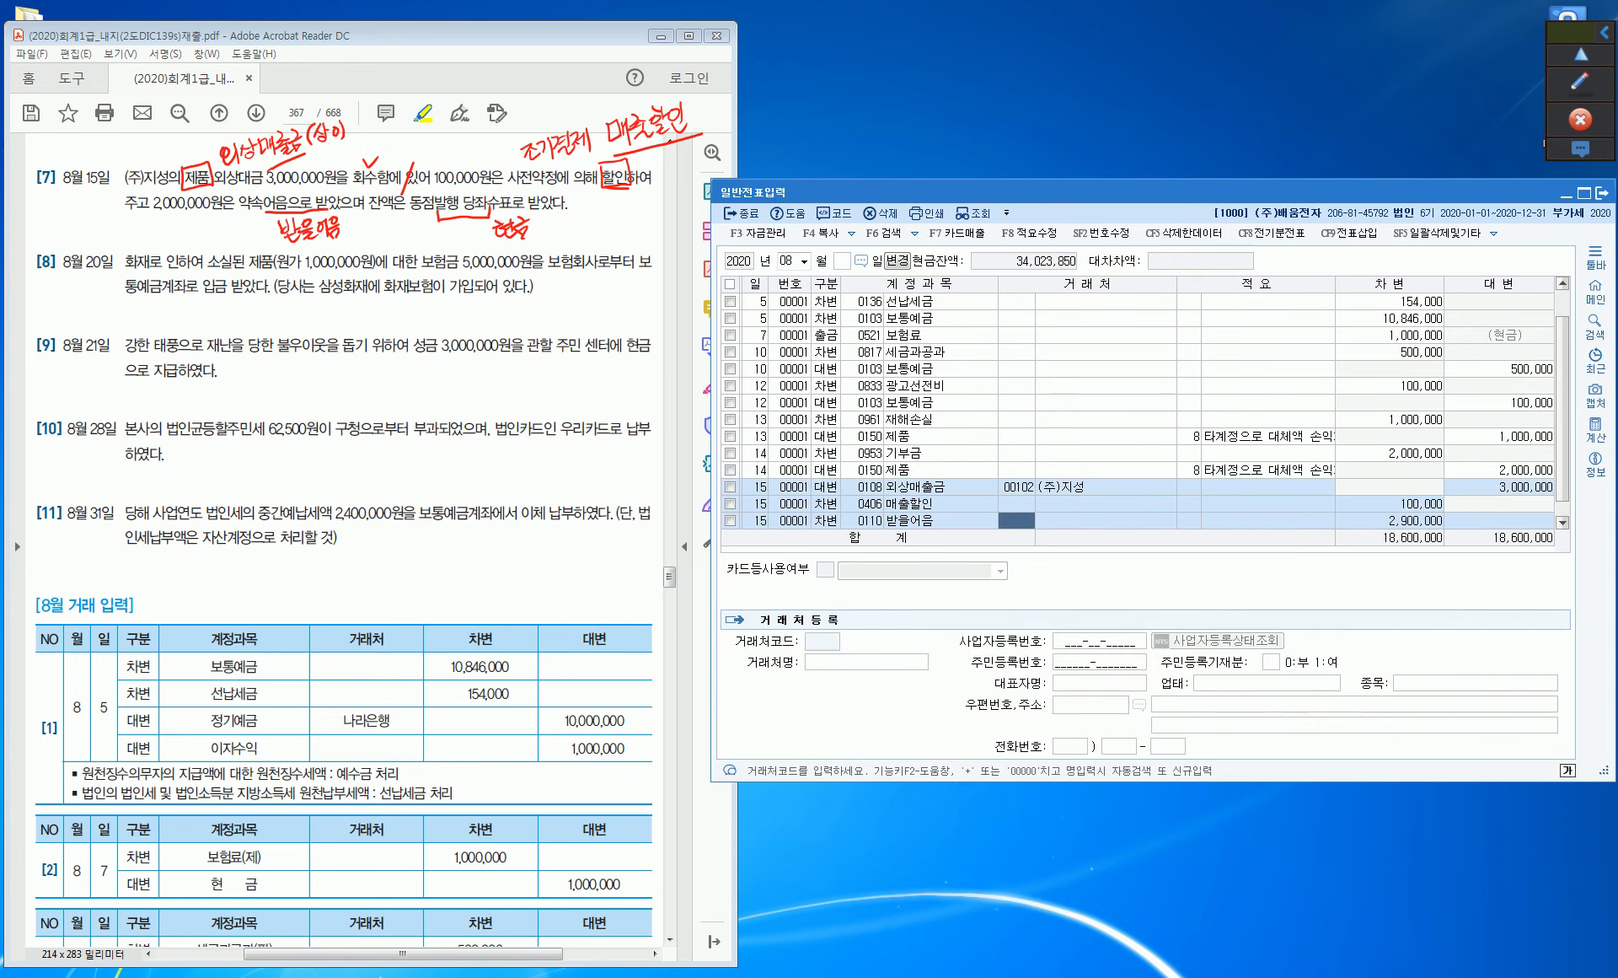
type("102")
key("Return")
key("Return")
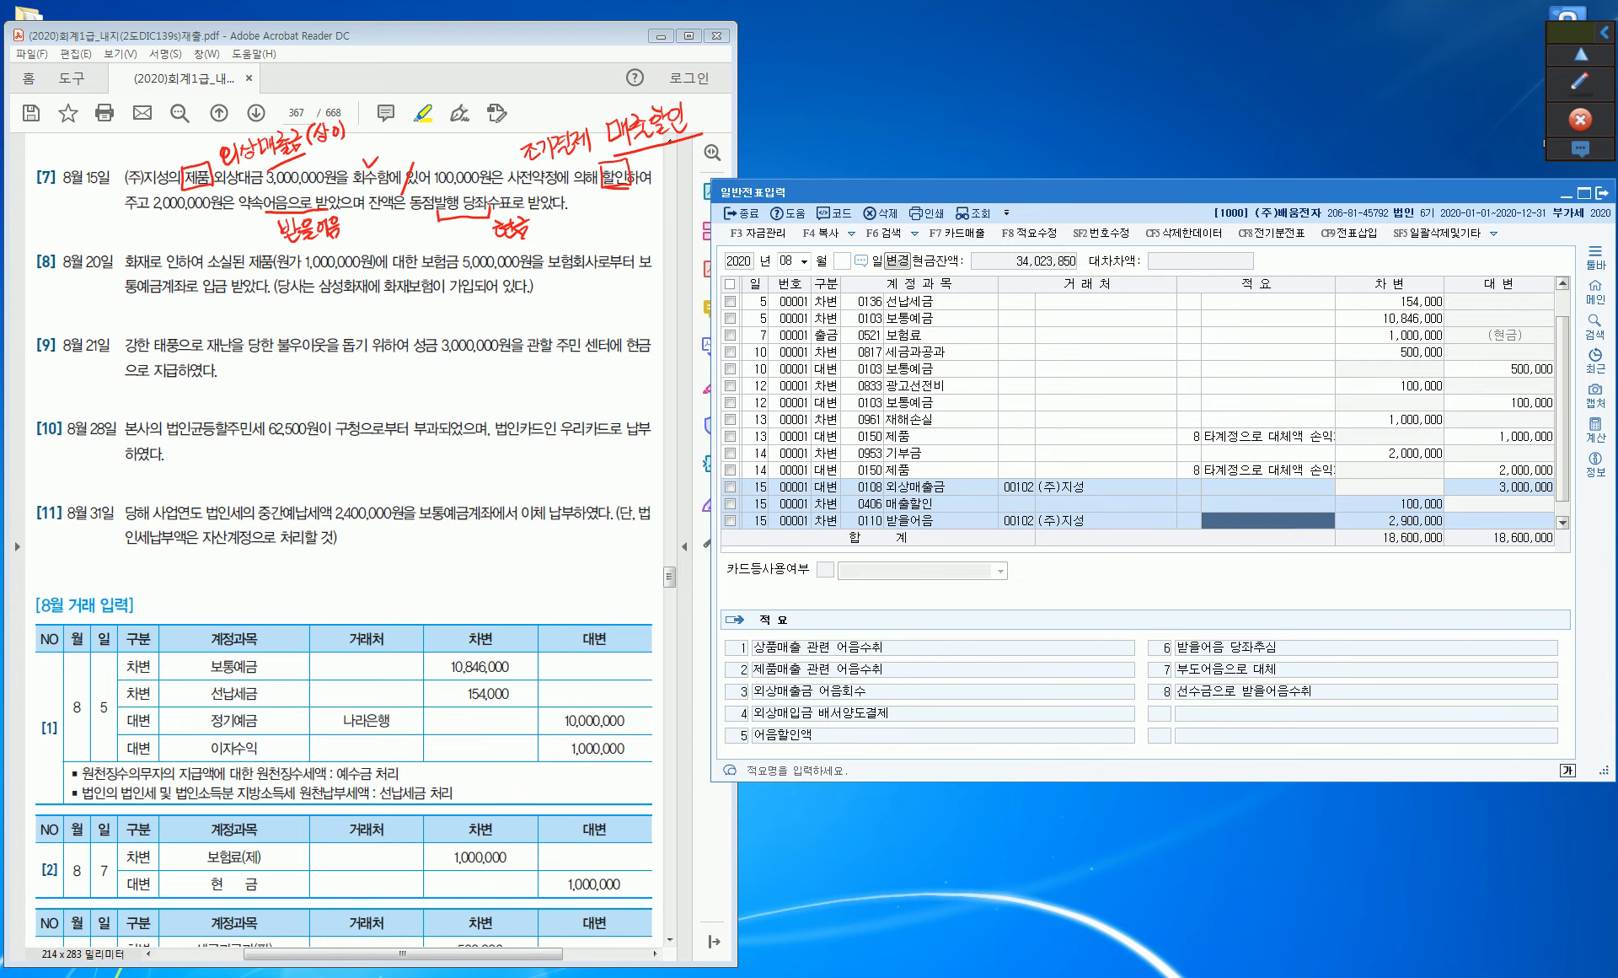
type("2000000")
key("Return")
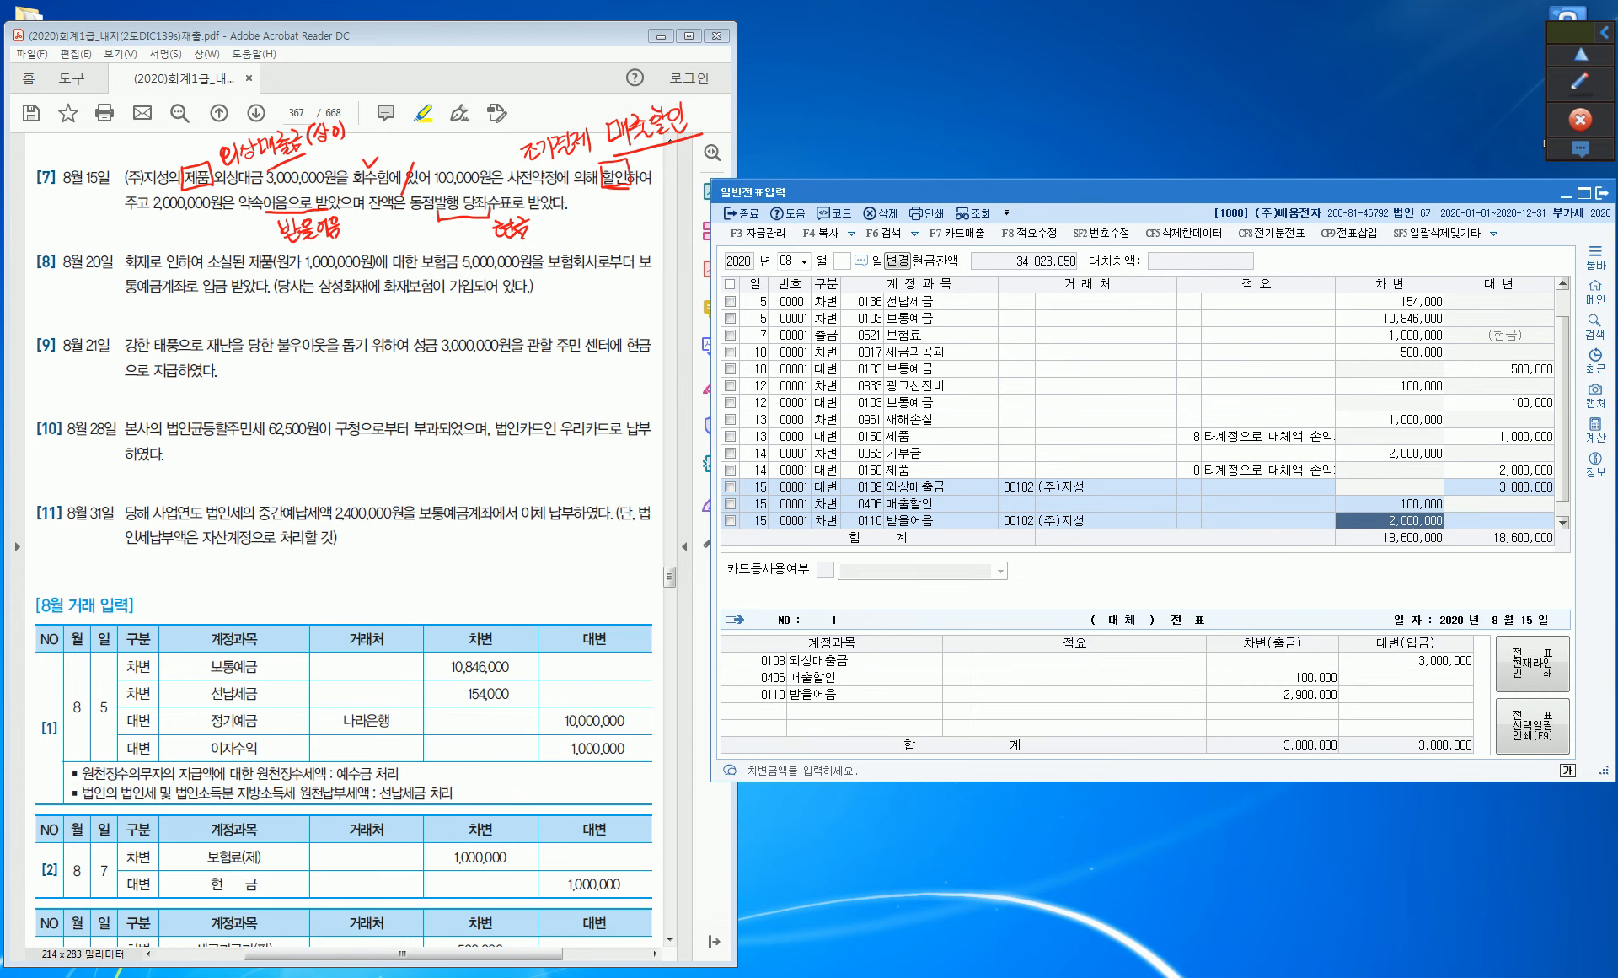
key("Return")
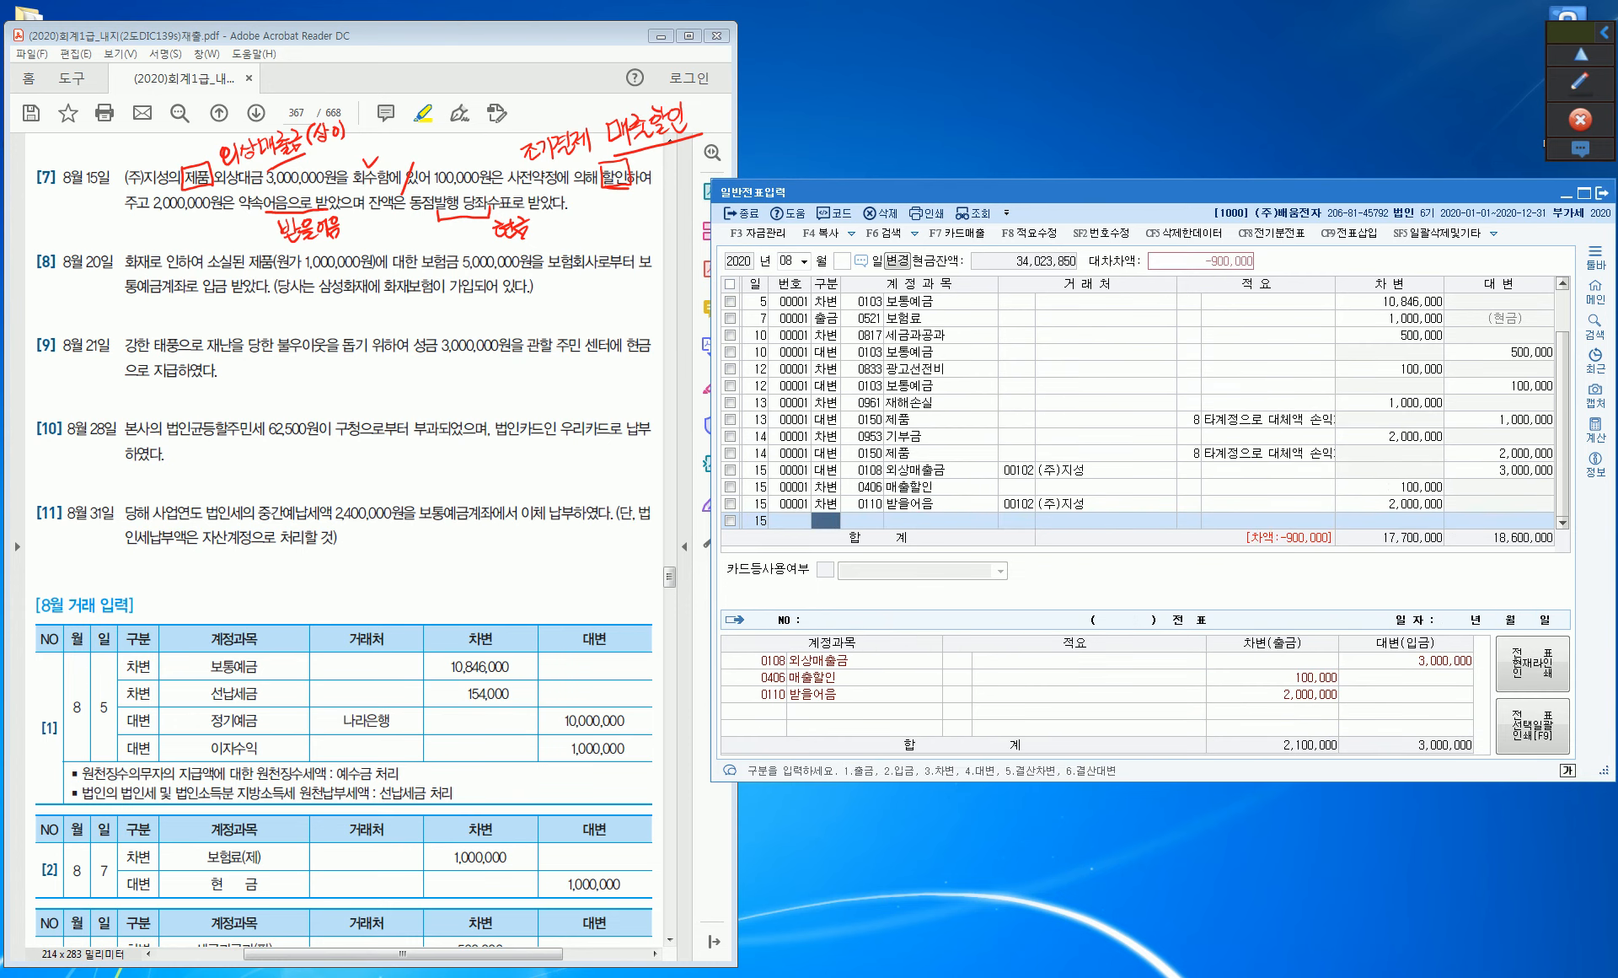
Add a day 15 debit line (차변) with account 0101 현금, no partner and amount 900,000, and start a line dated day 20.
type("3")
key("Return")
type("101")
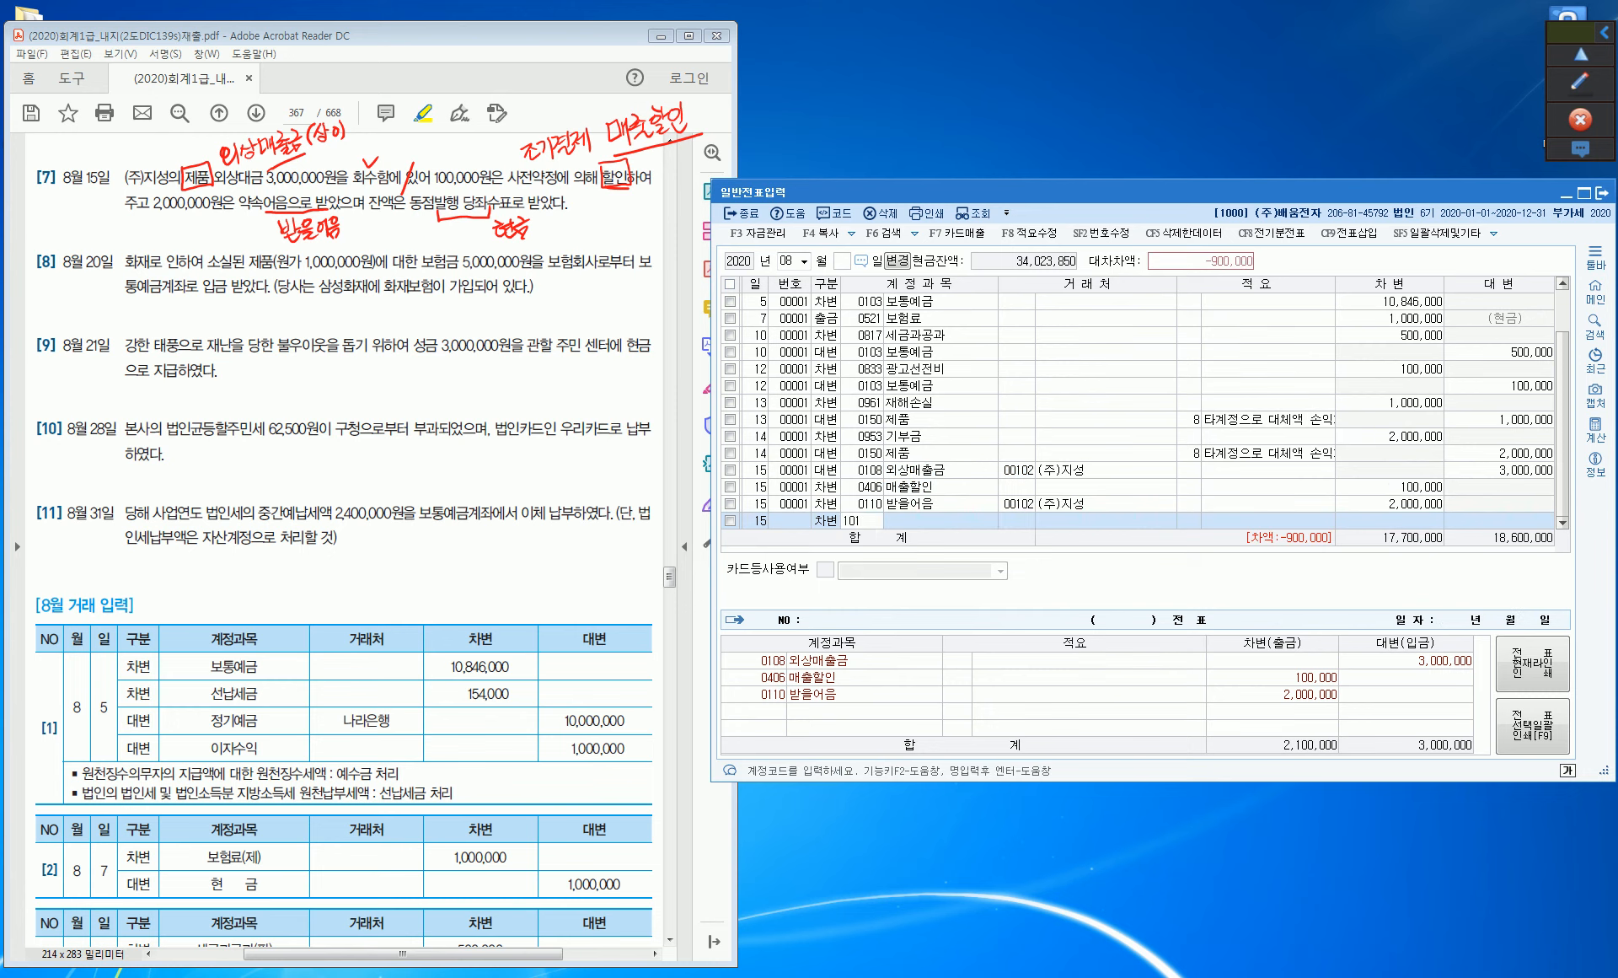
key("Return")
key("Return")
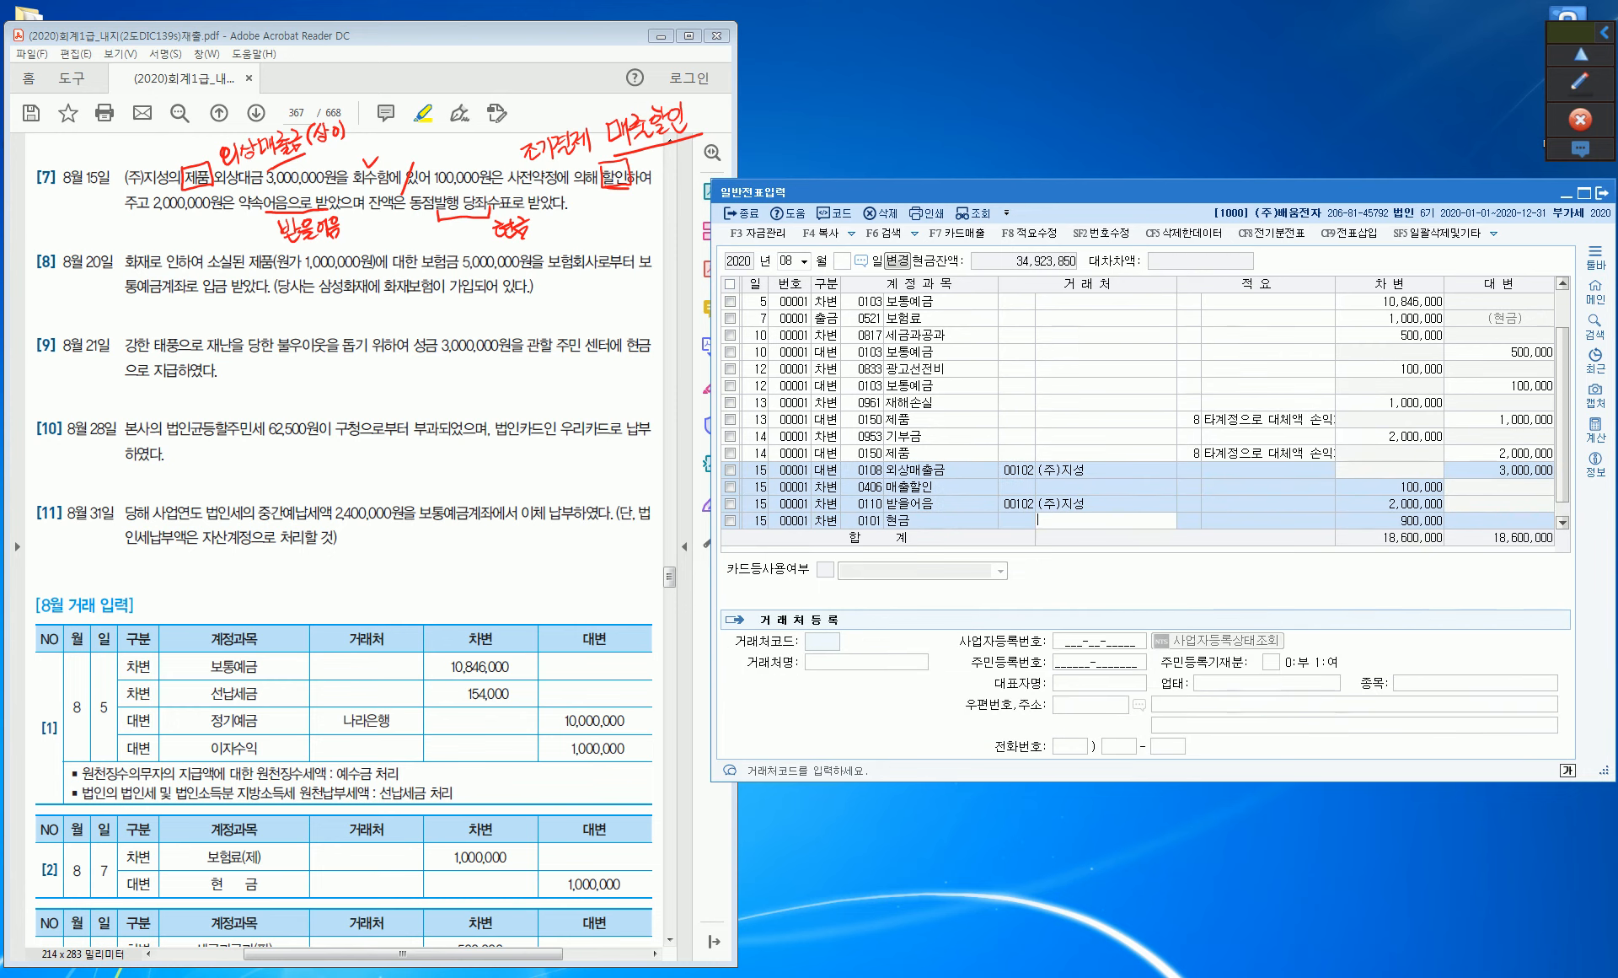
key("Return")
key("Return")
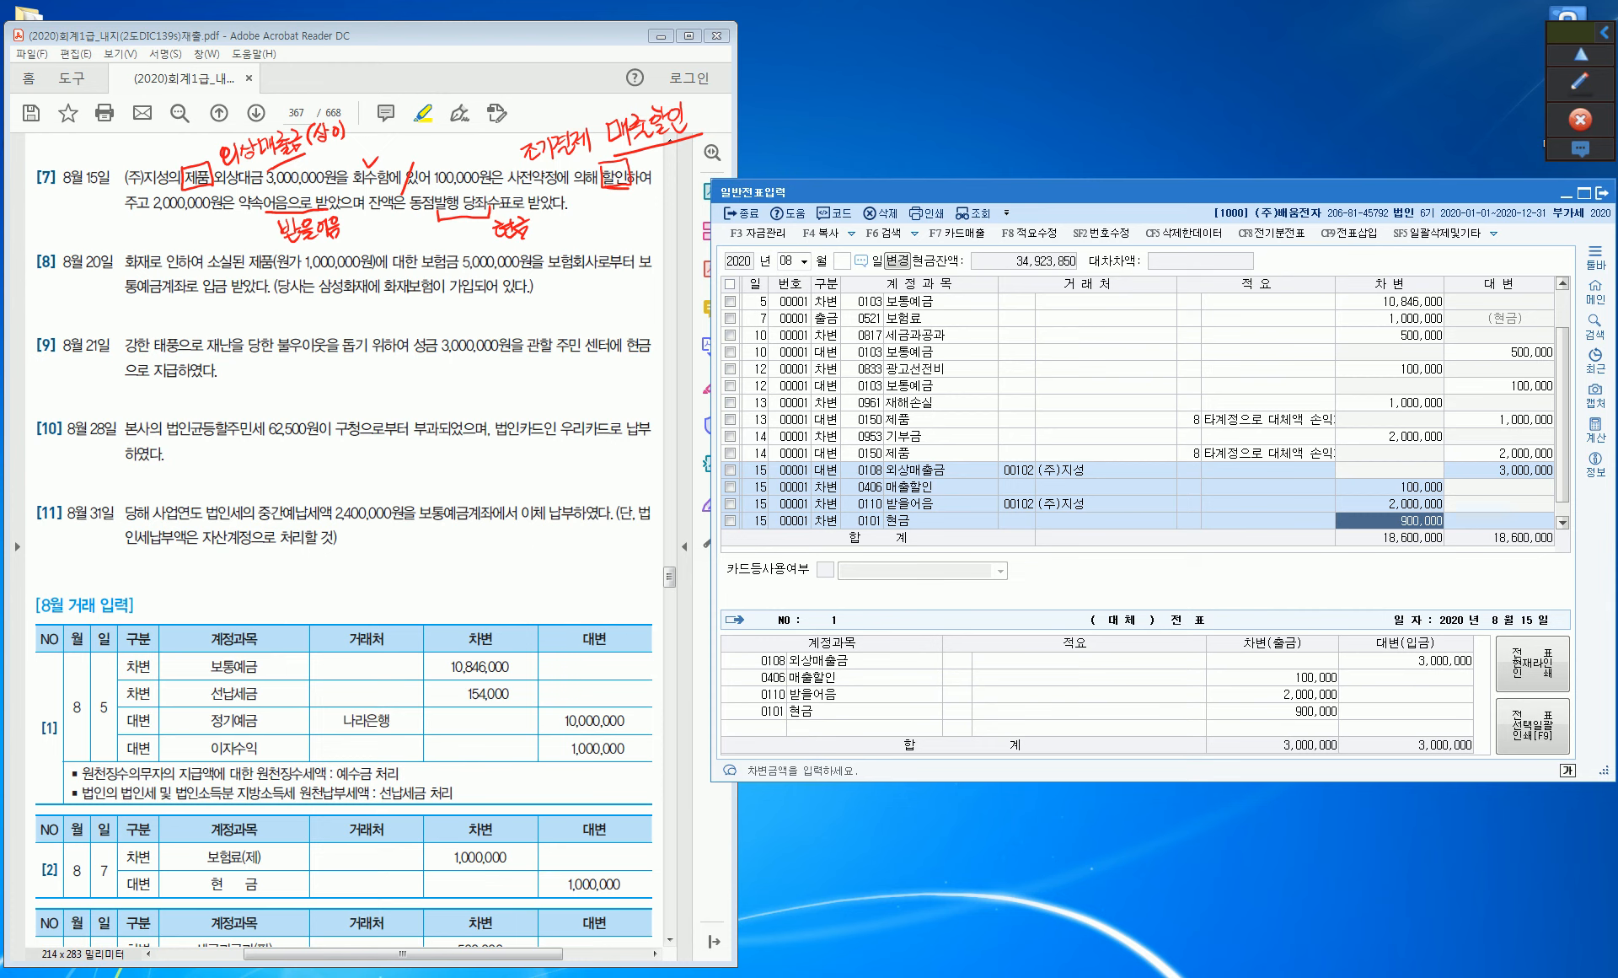
key("Return")
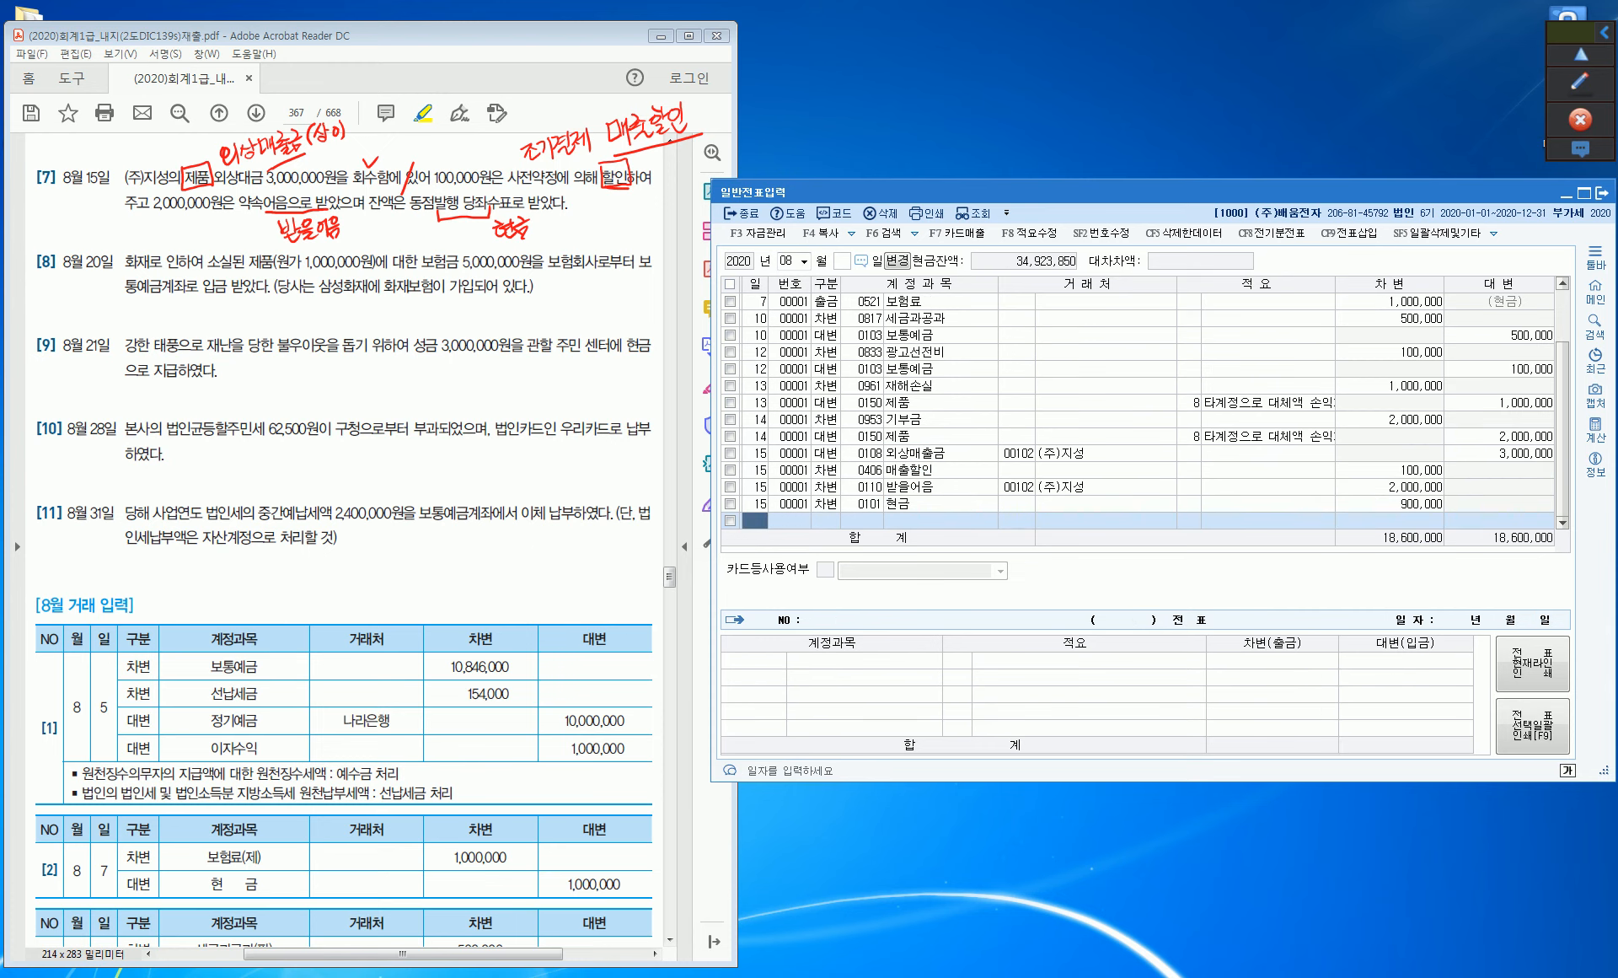
type("20")
key("Return")
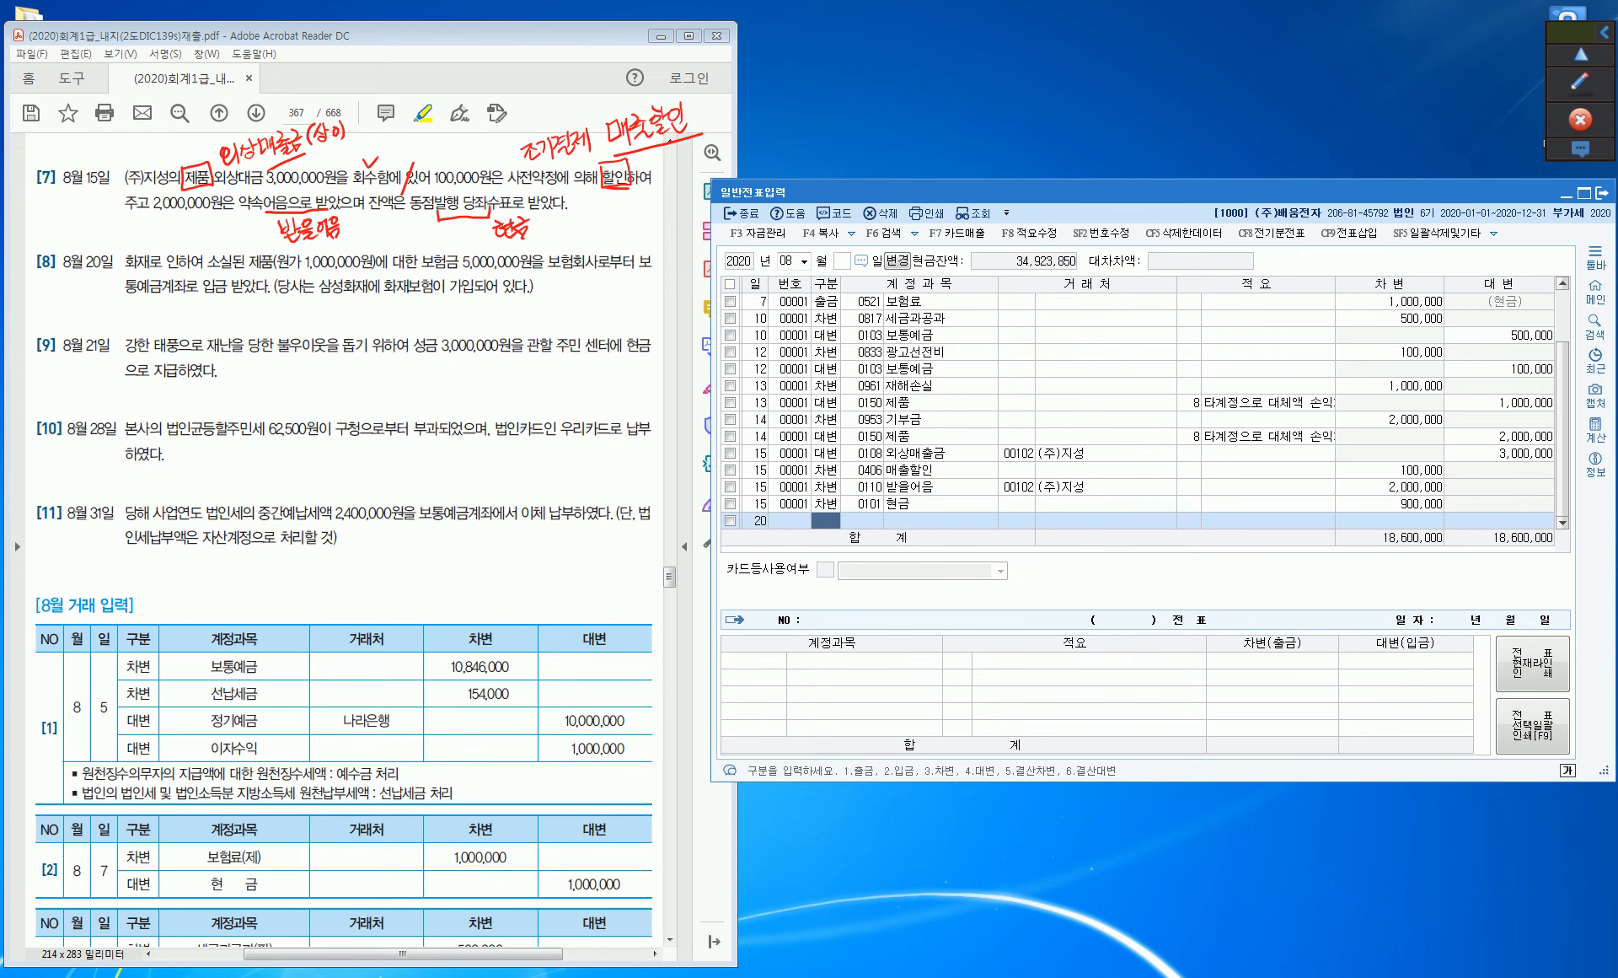
Clear all red pen marks from the screen and highlight 보험금 5,000,000원을 in item [8] of the PDF.
left_click(1580, 82)
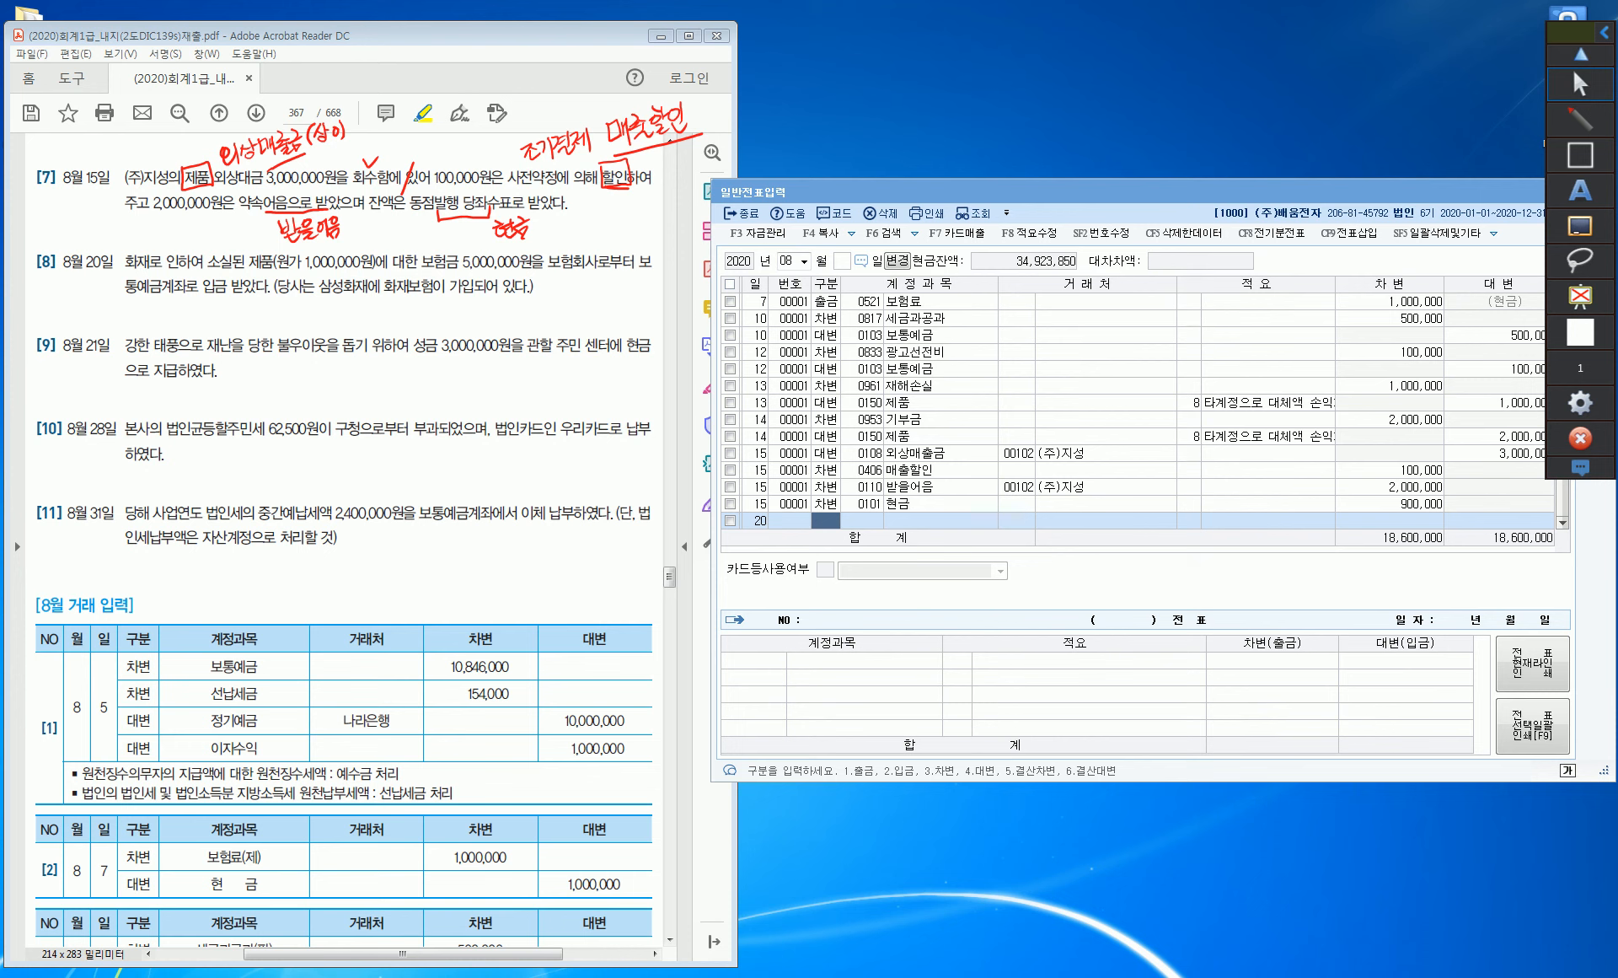
left_click_drag(421, 262, 430, 261)
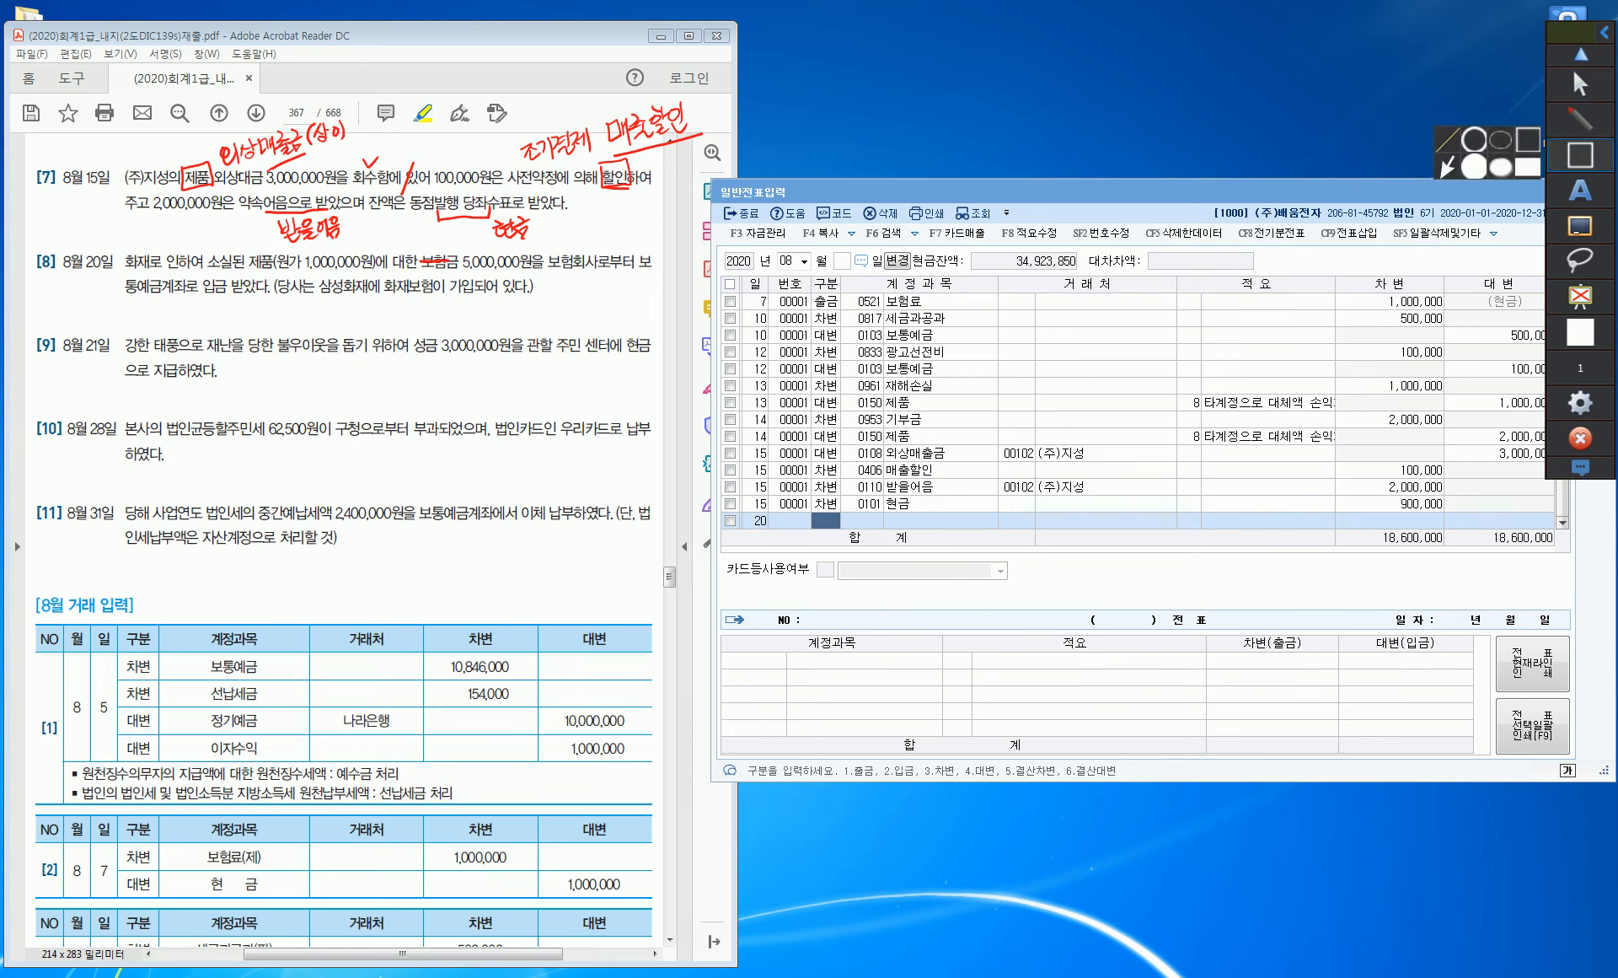
left_click(1580, 226)
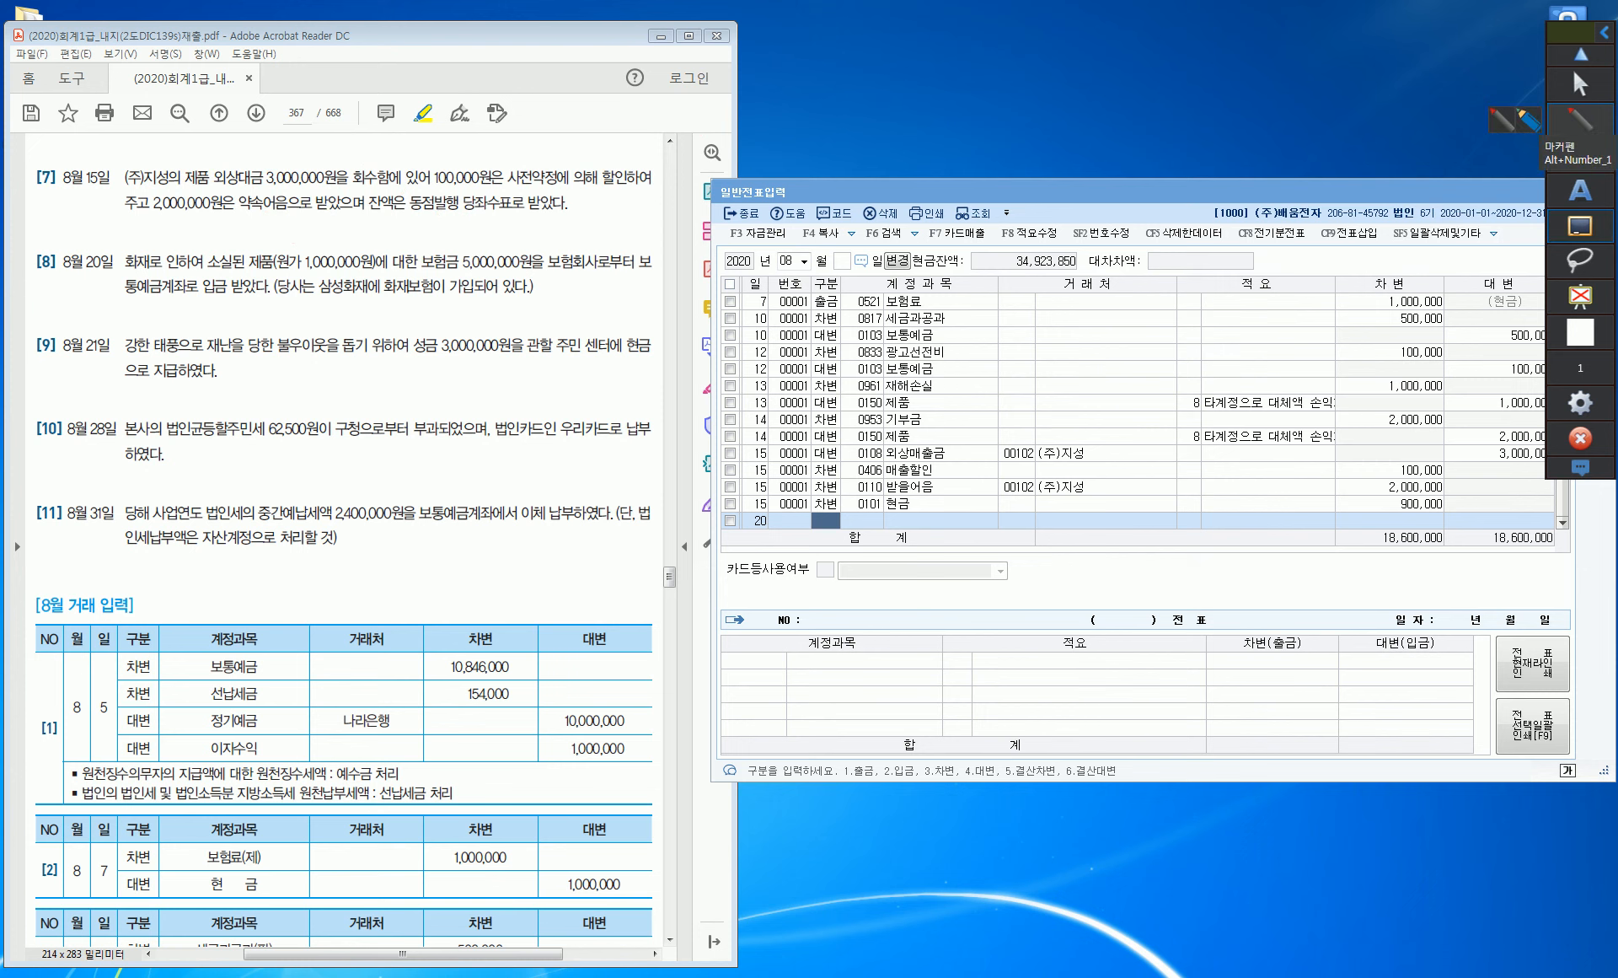
left_click(1579, 119)
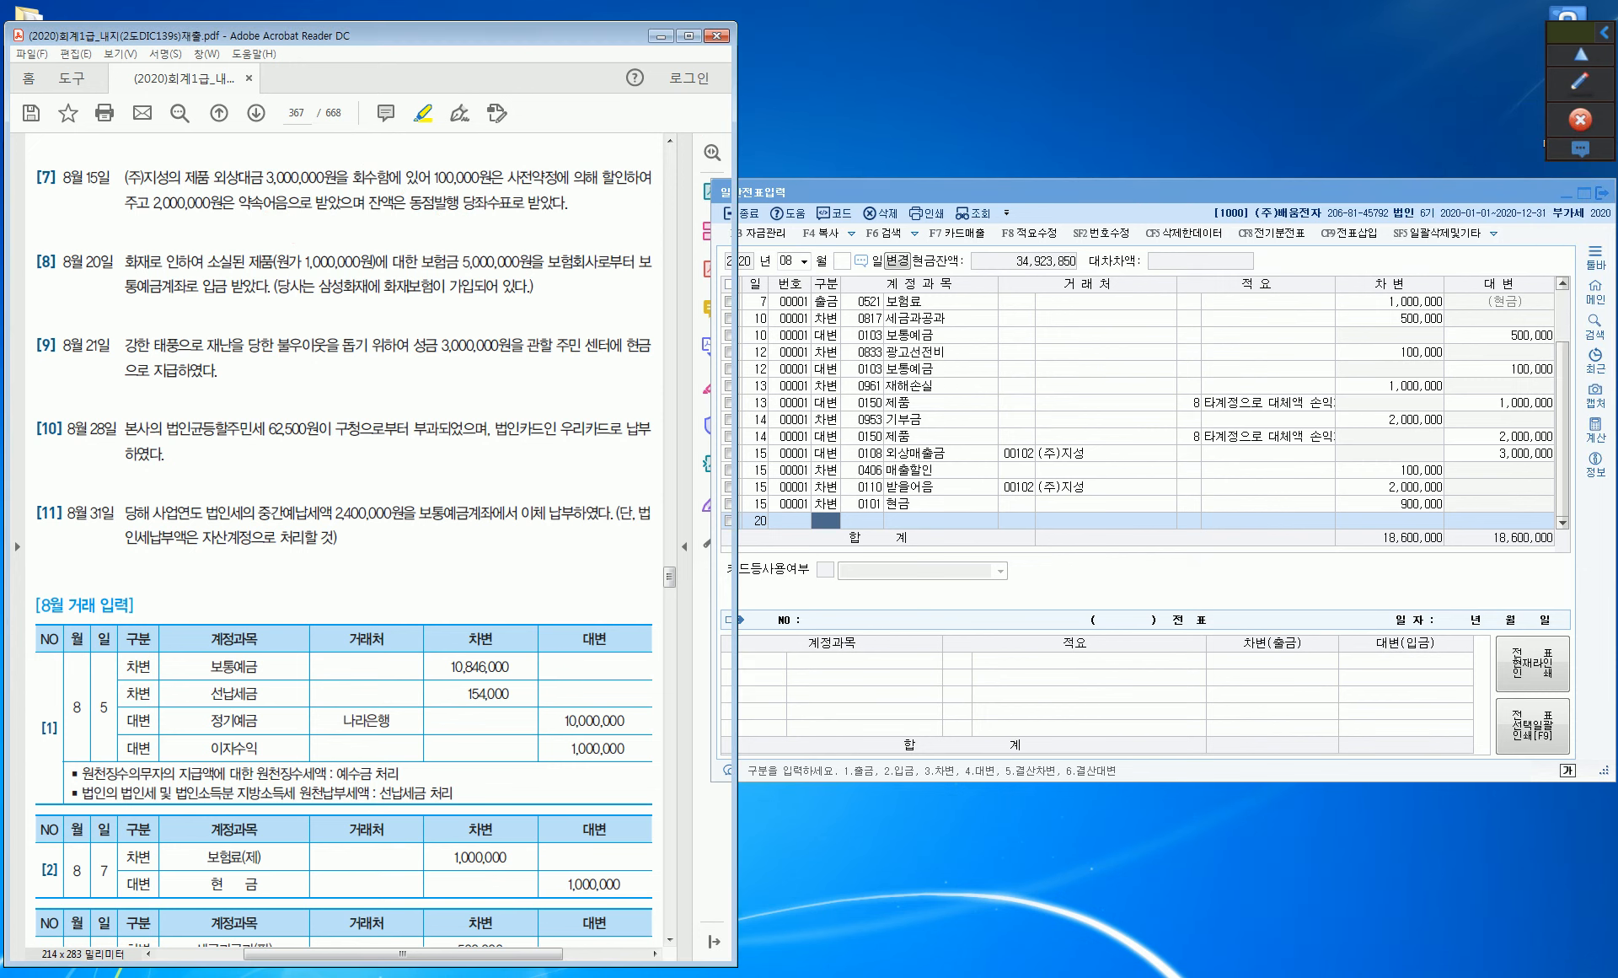
left_click_drag(420, 262, 546, 262)
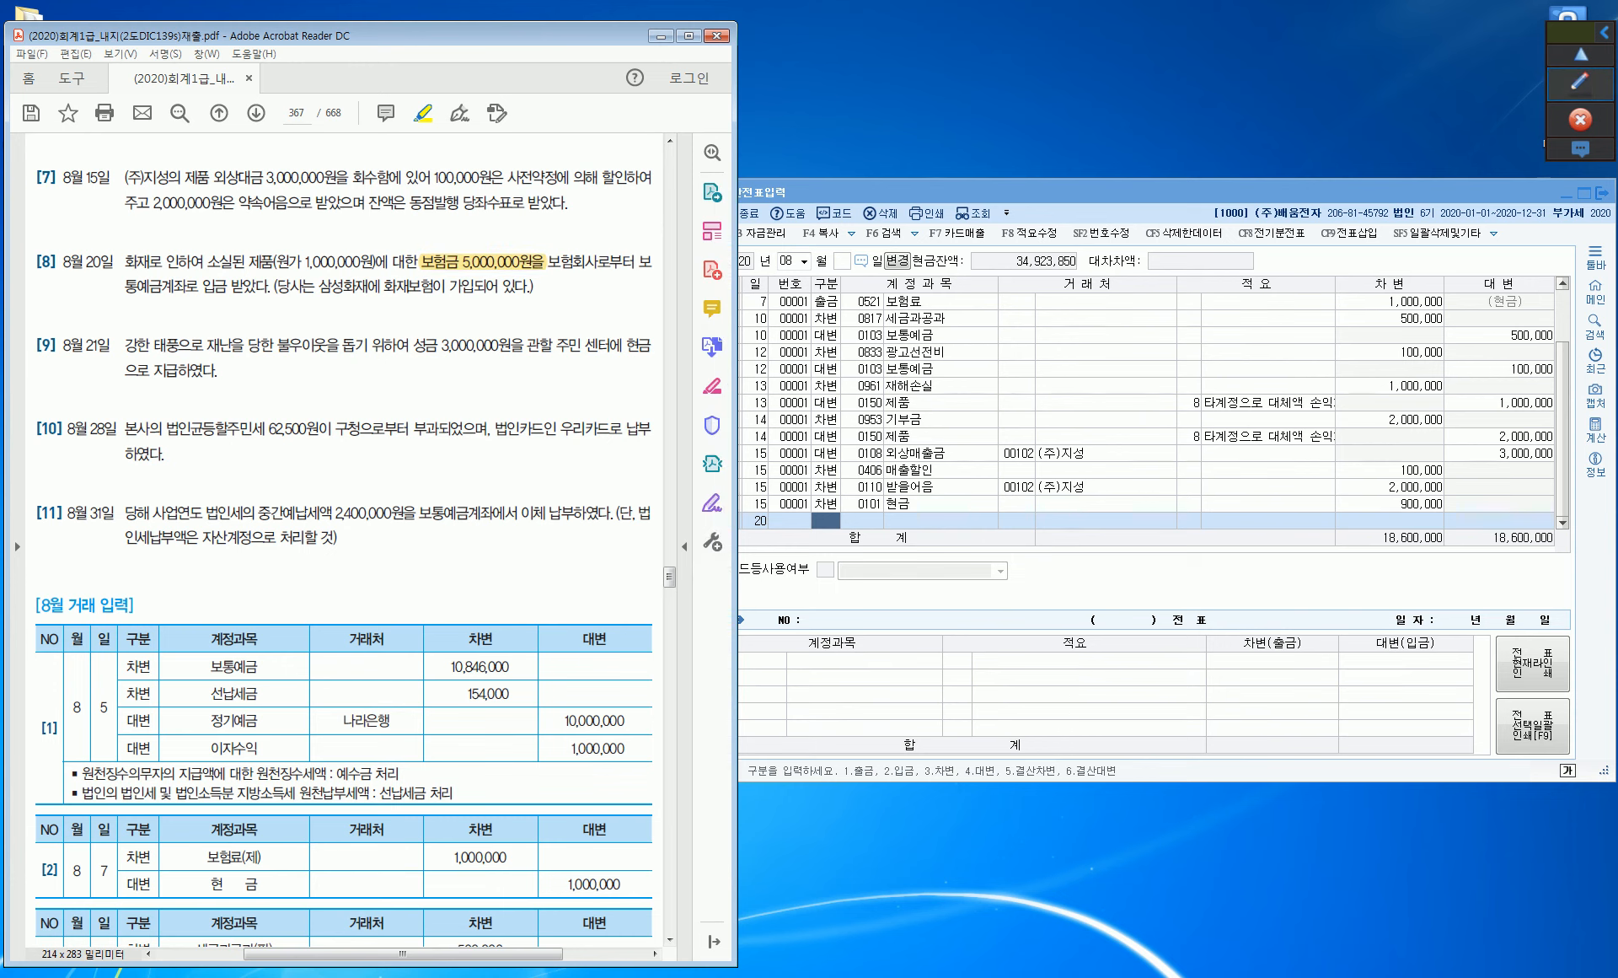
Mark 화재, 소실된 and 보험금 in item [8] with red checks, write 보험수익 above the highlight, and return to mouse mode.
left_click(1580, 81)
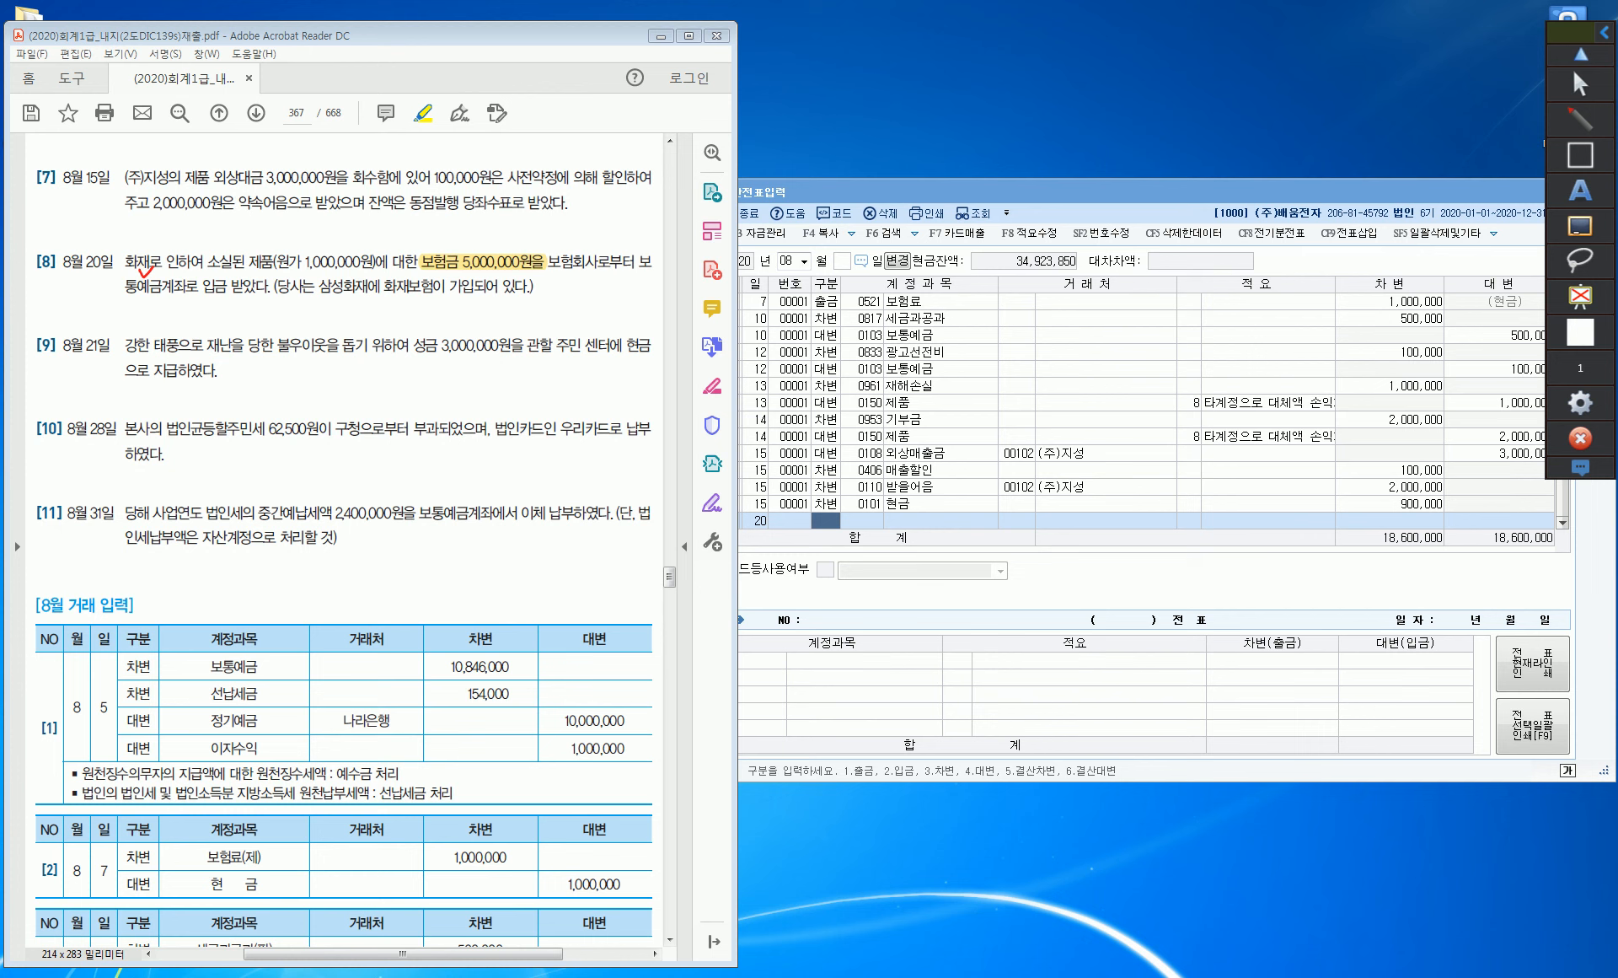
left_click_drag(218, 243, 230, 241)
mouse_move(460, 219)
left_mouse_down()
mouse_move(486, 248)
mouse_move(511, 229)
left_mouse_up()
mouse_move(503, 227)
left_mouse_down()
mouse_move(514, 239)
mouse_move(527, 221)
left_mouse_up()
left_click_drag(515, 225, 532, 236)
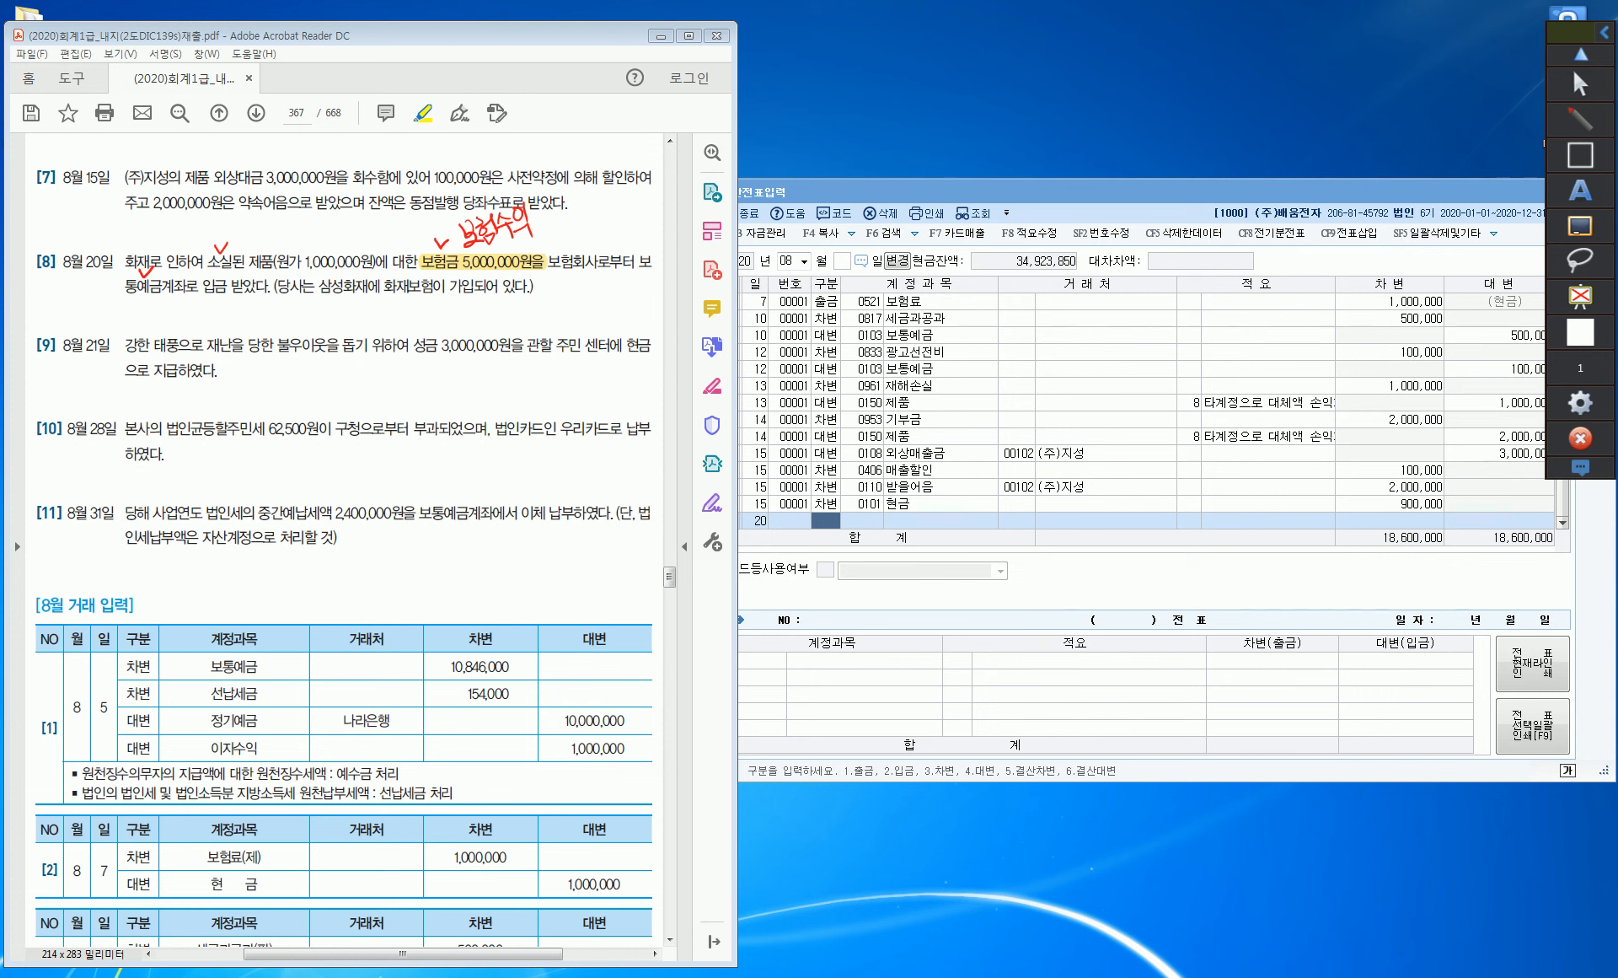
left_click(139, 293)
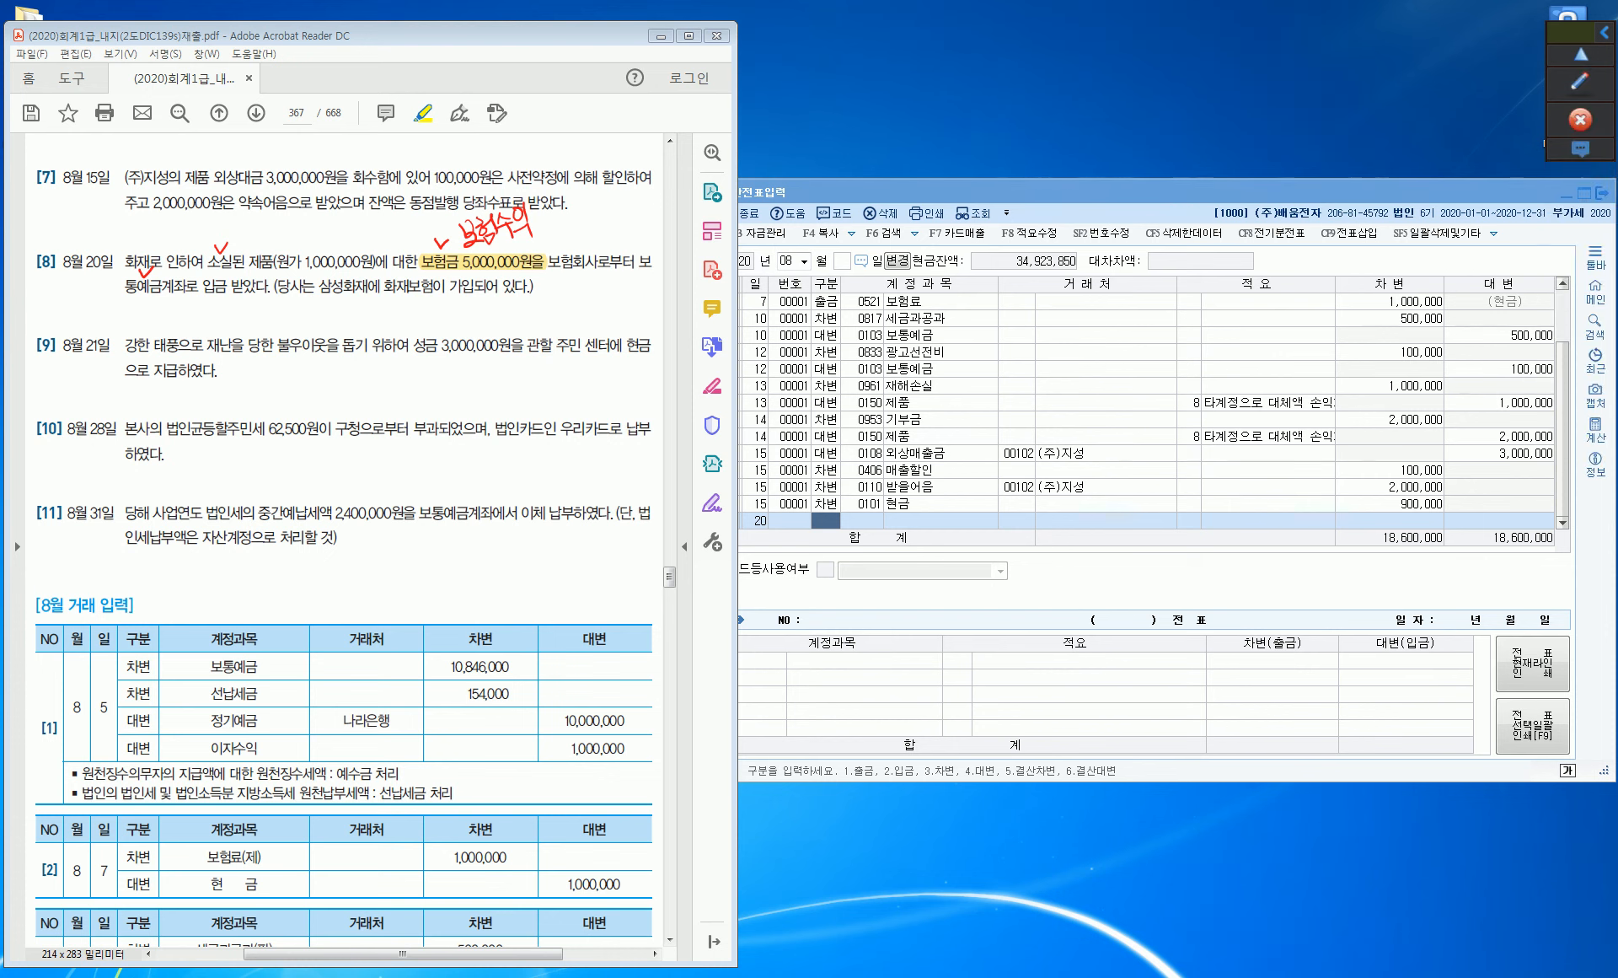
Fill in the day 20 voucher line as debit (차변) with account 0103 보통예금, no partner or description, and amount 5,000,000.
key("alt+Tab")
type("3")
key("Return")
type("103")
key("Return")
key("Return")
key("Return")
type("5,000,000")
key("Return")
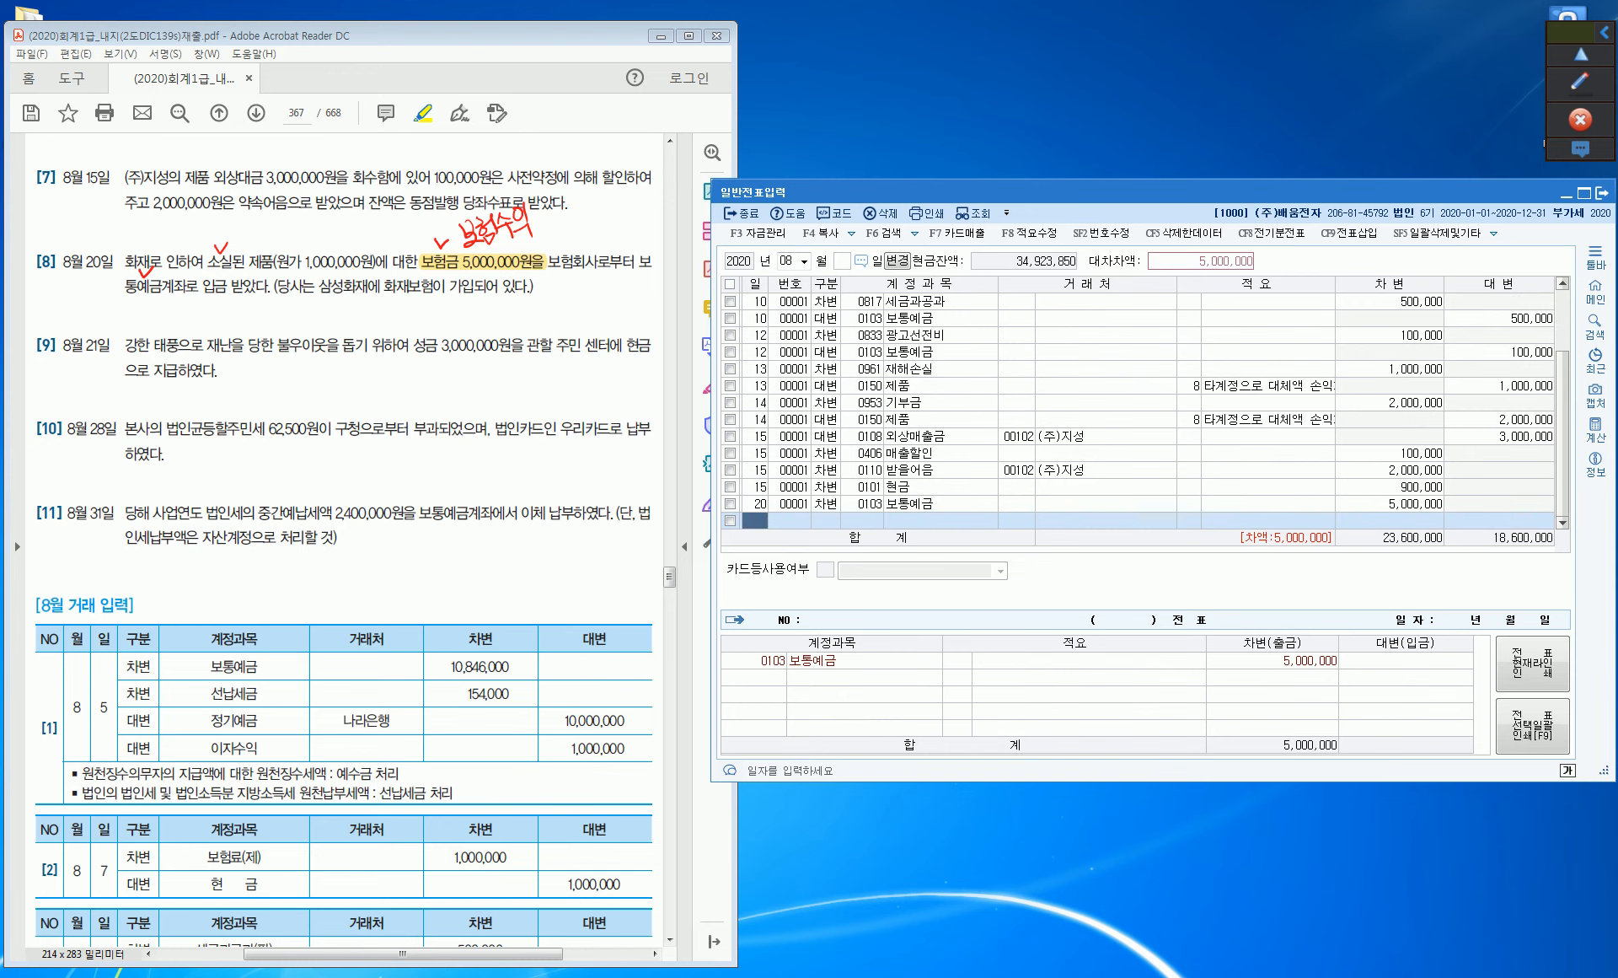
Add a day 20 credit line (대변) with account 0919 보험금수익, found by searching 보험, and amount 5,000,000.
key("Return")
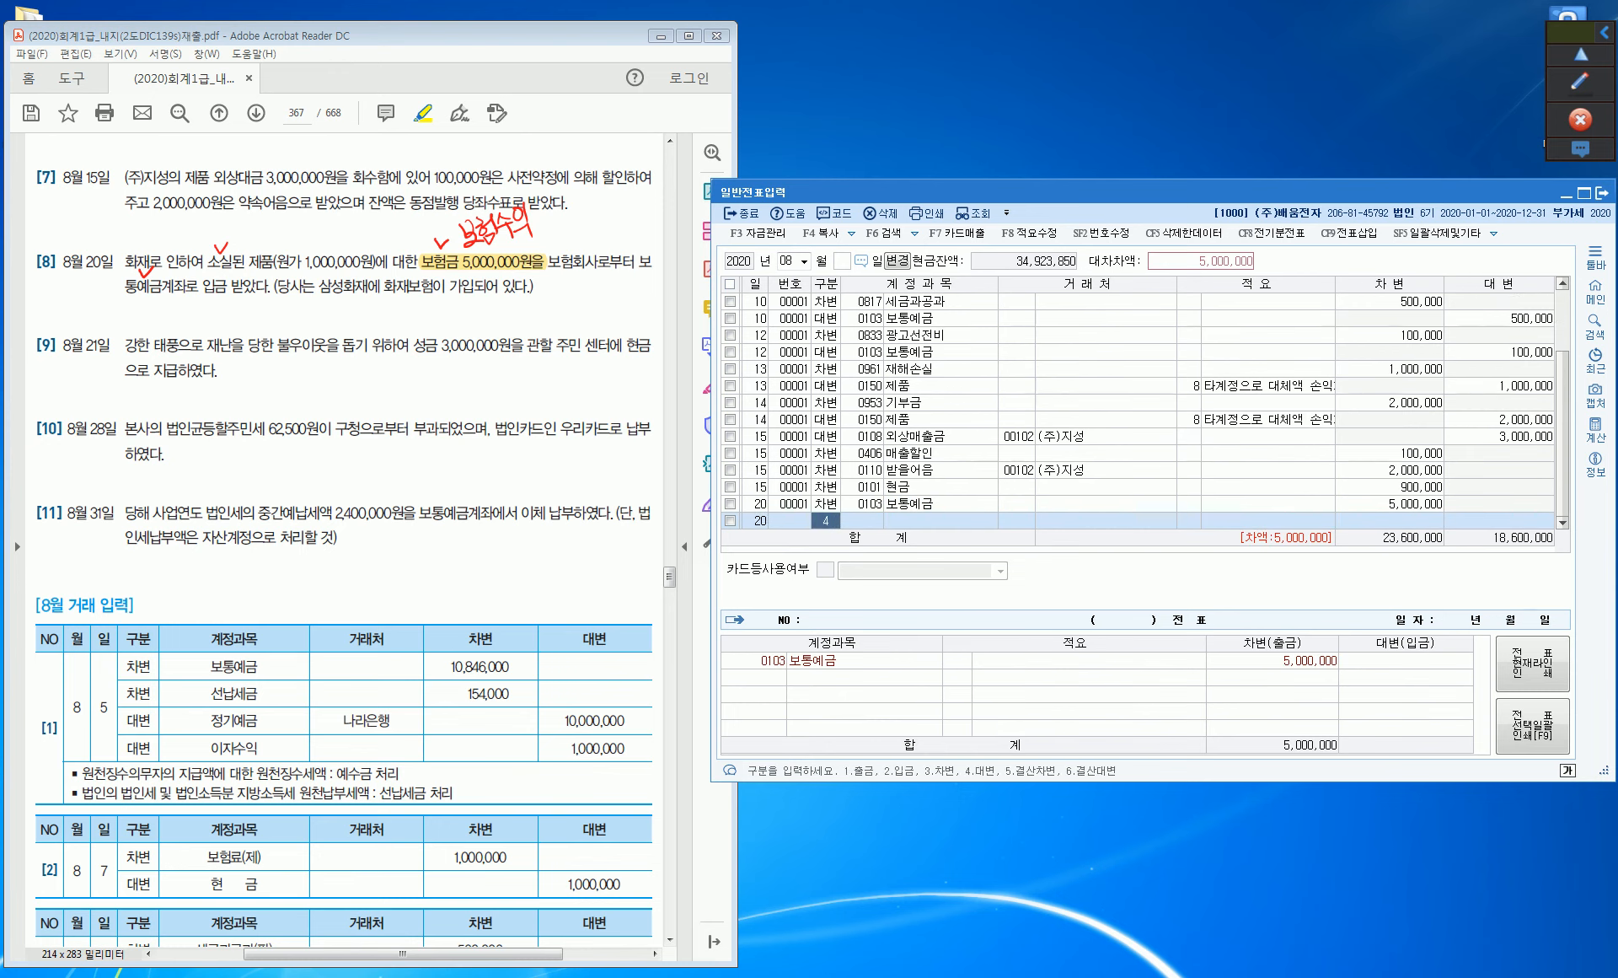
key("Return")
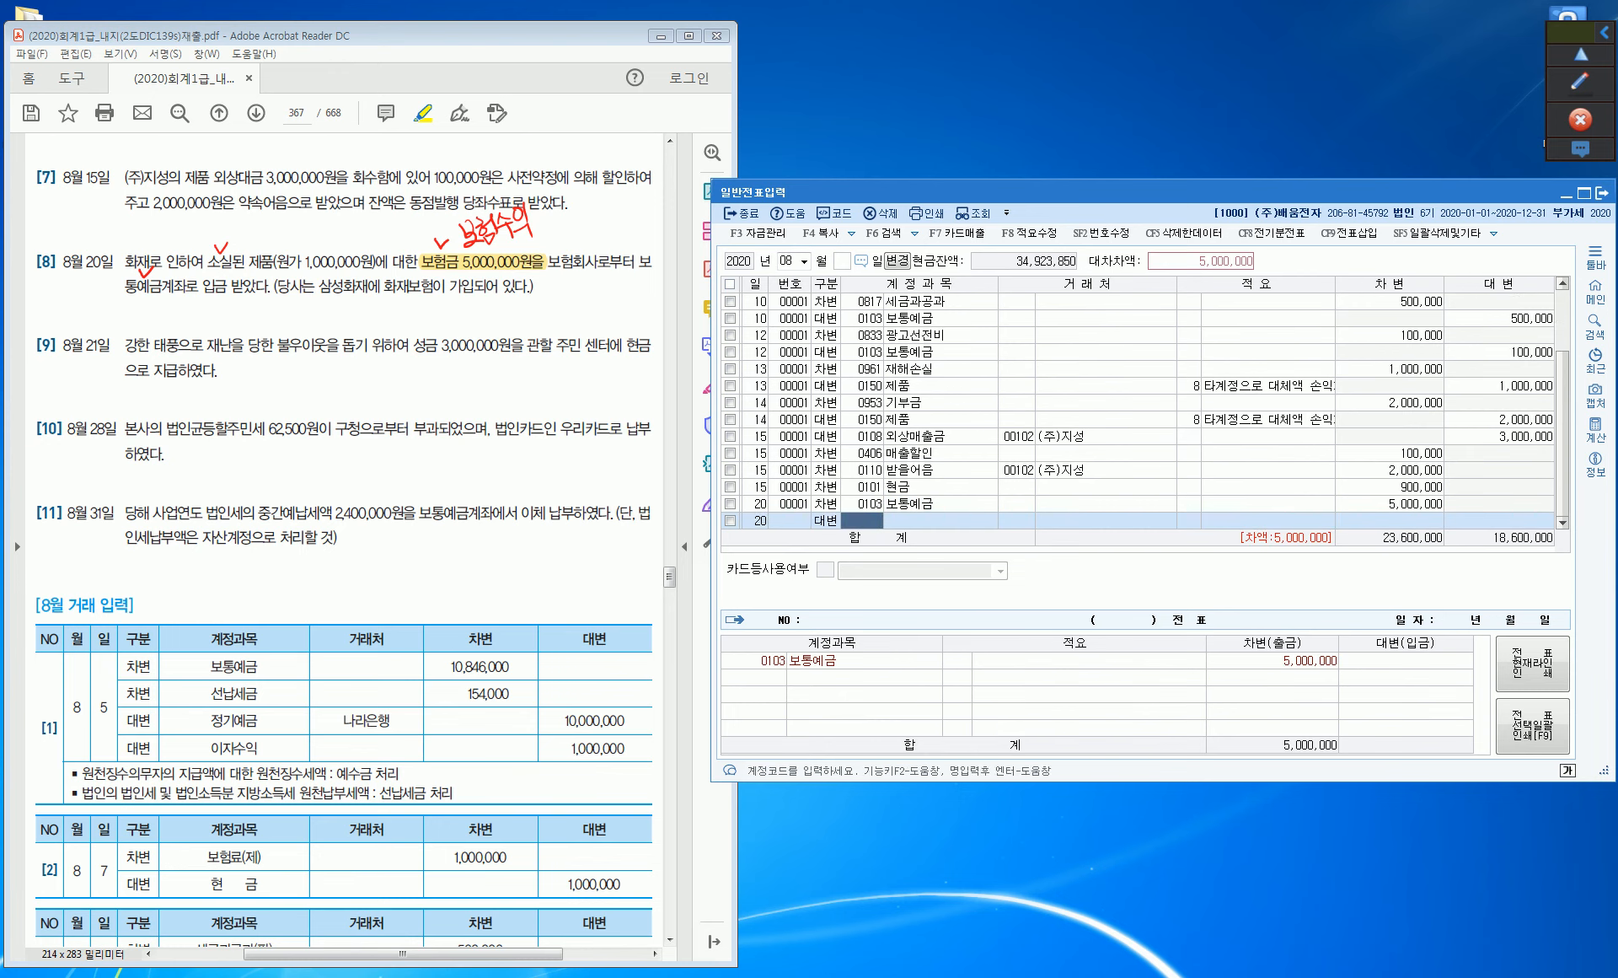
type("보험")
key("Return")
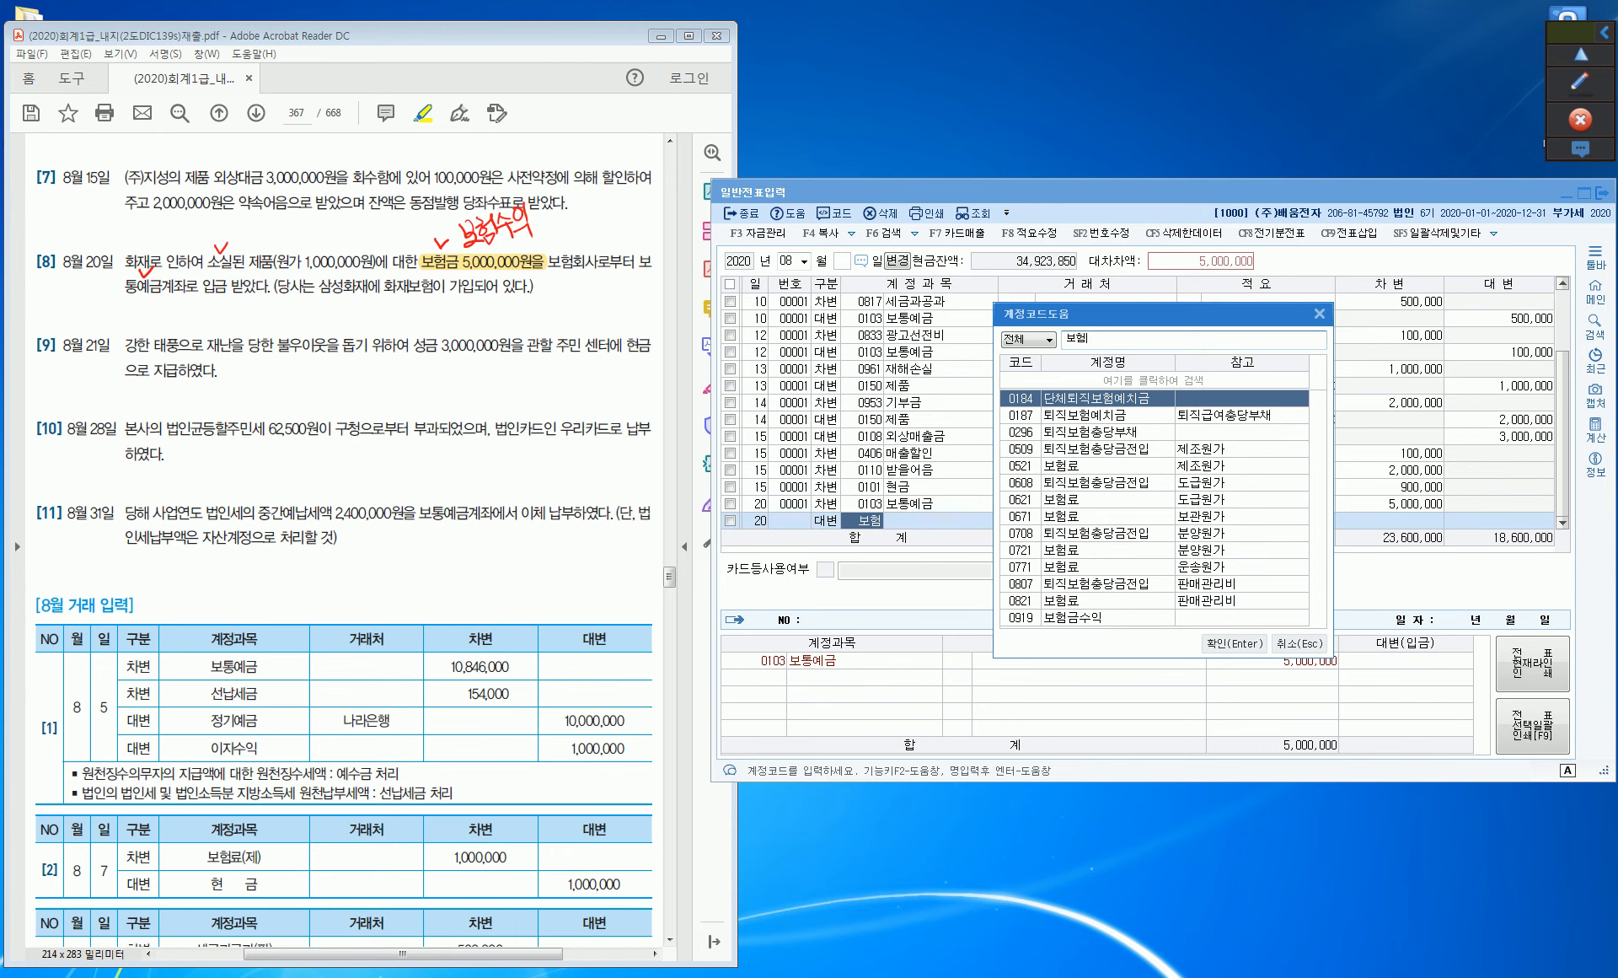
left_click(1030, 617)
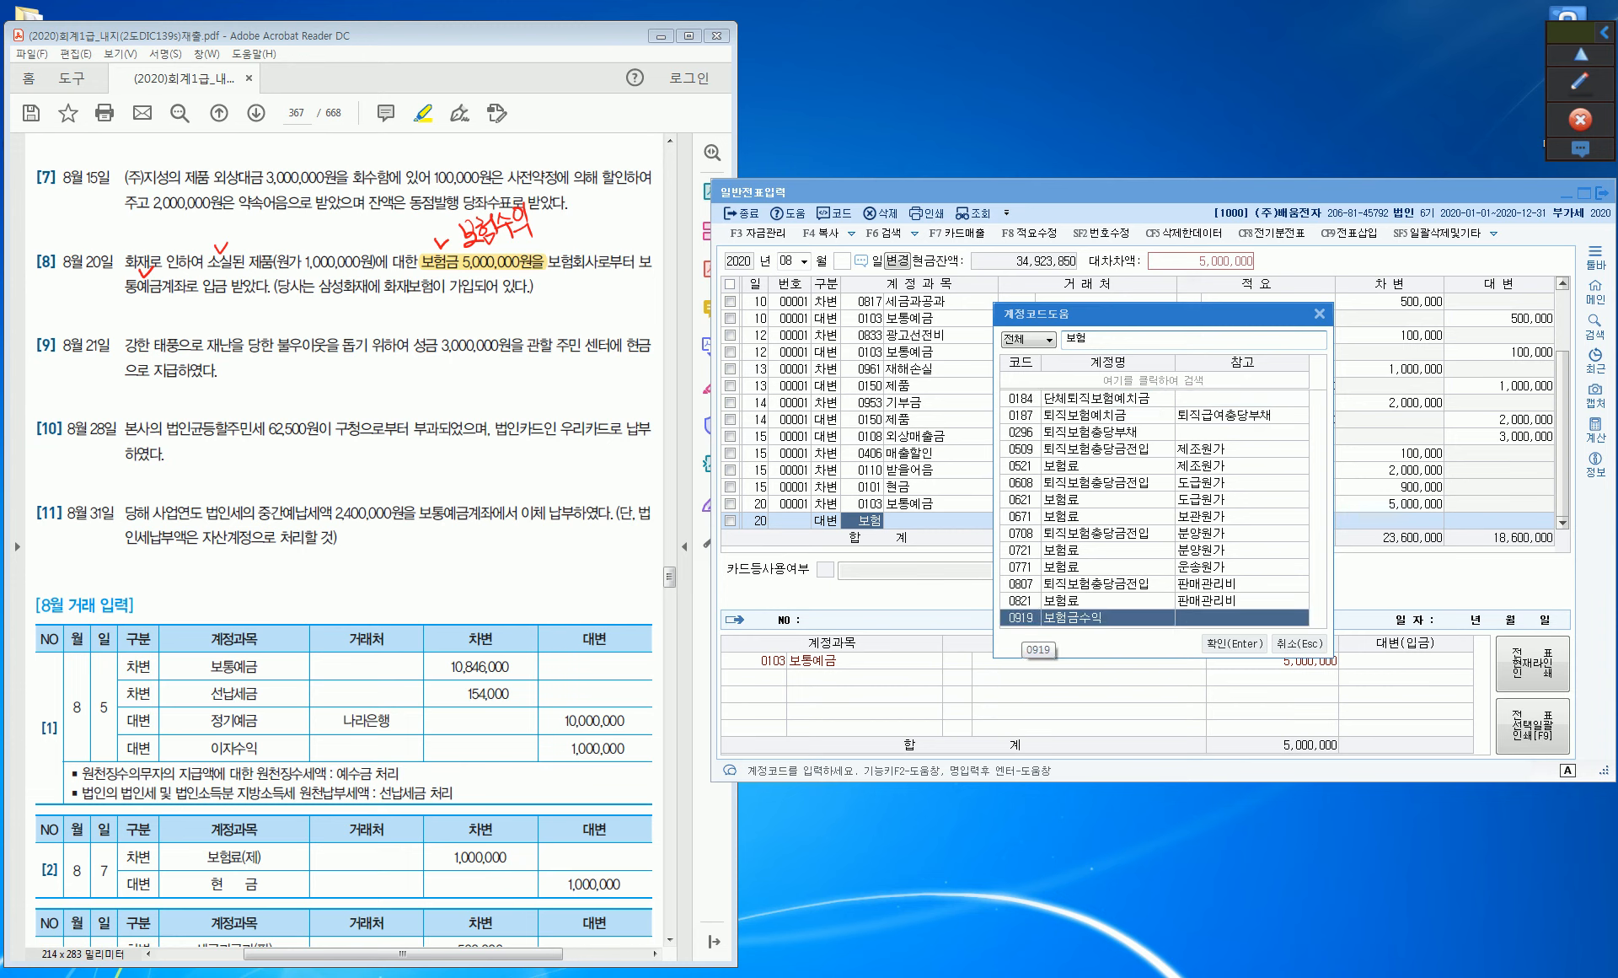
key("ctrl")
key("ctrl")
key("Return")
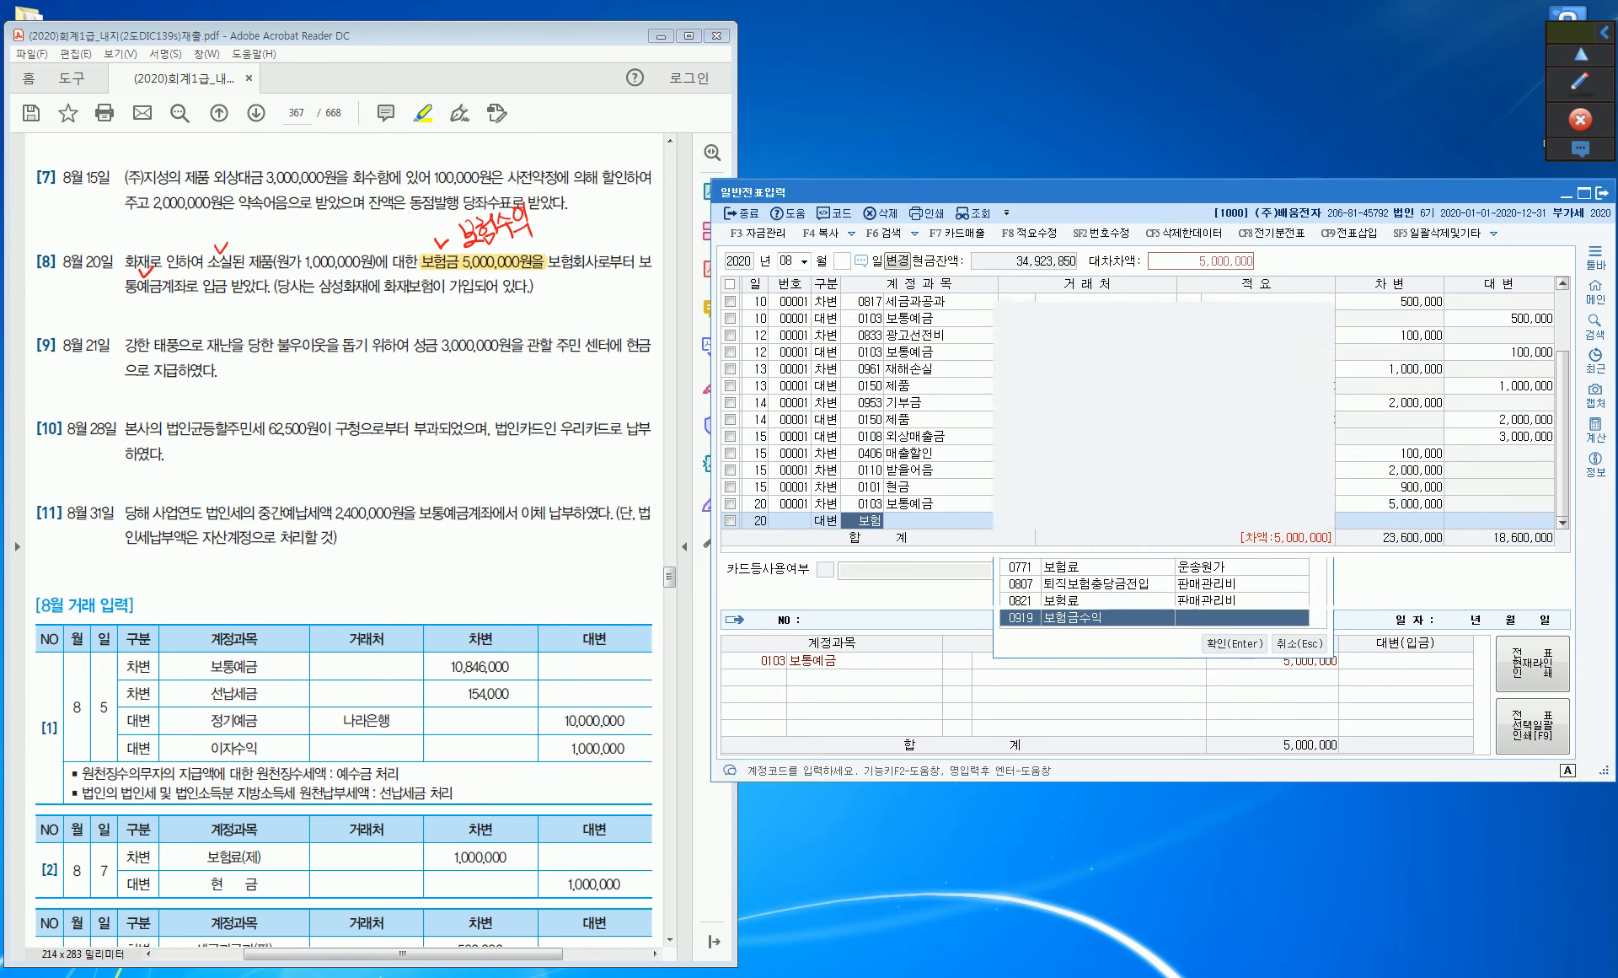
key("Return")
key("Return")
key("Return")
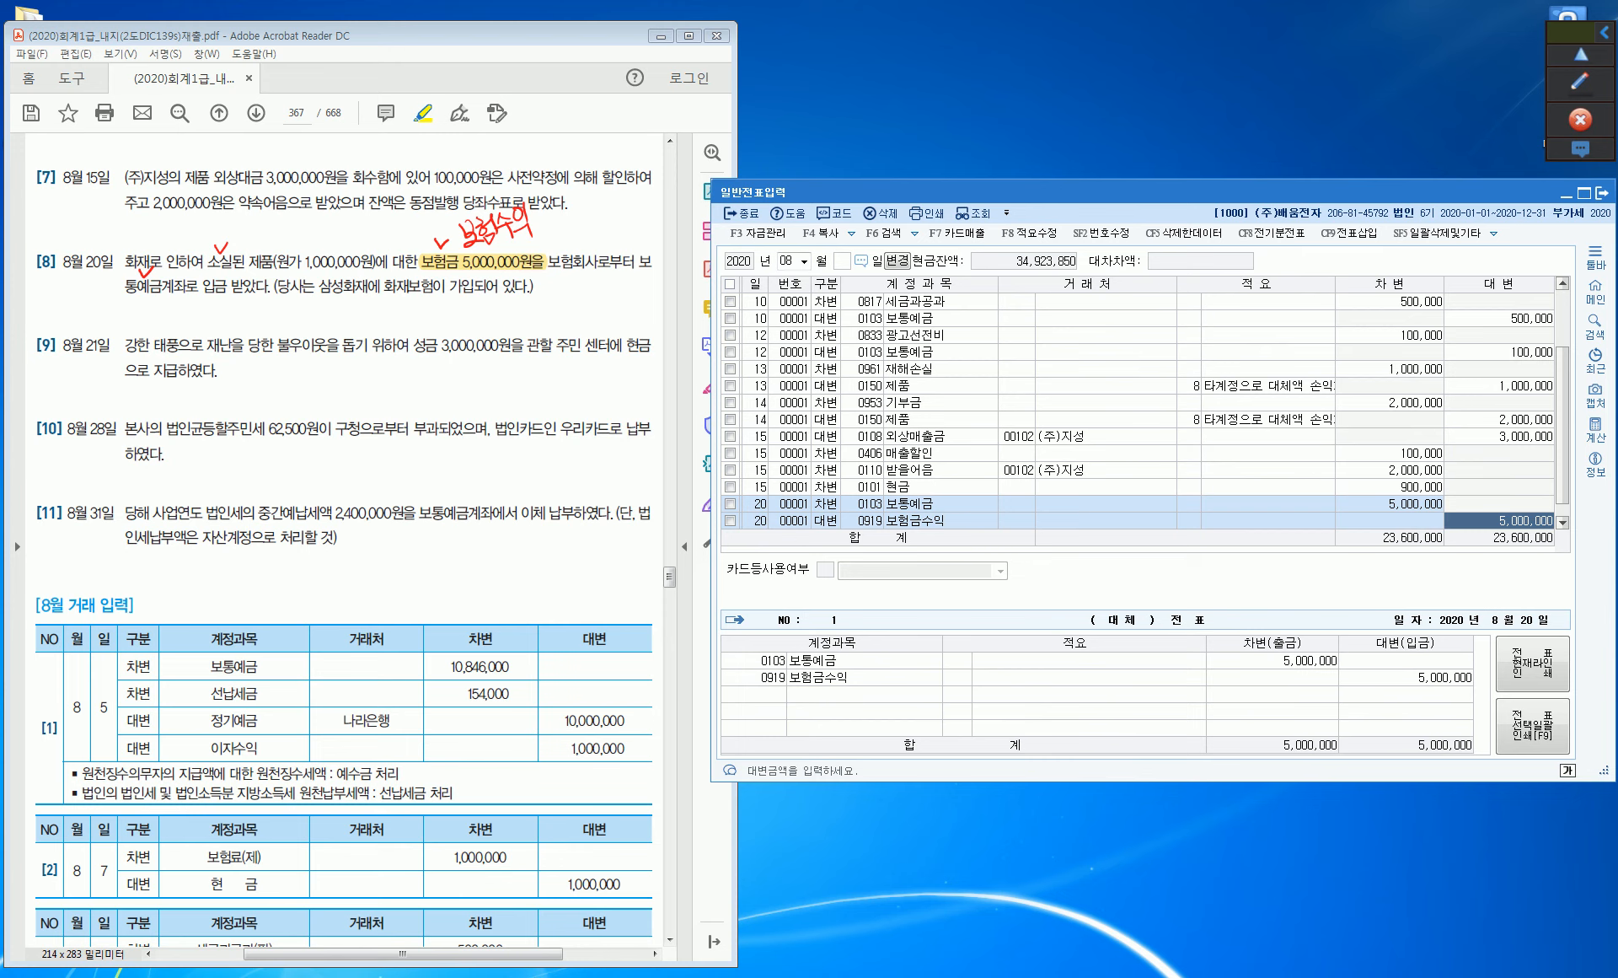
key("Return")
Start a voucher line dated day 21 and highlight 불우이웃을 돕기 and 현금 in item [9] of the PDF.
type("21")
key("Return")
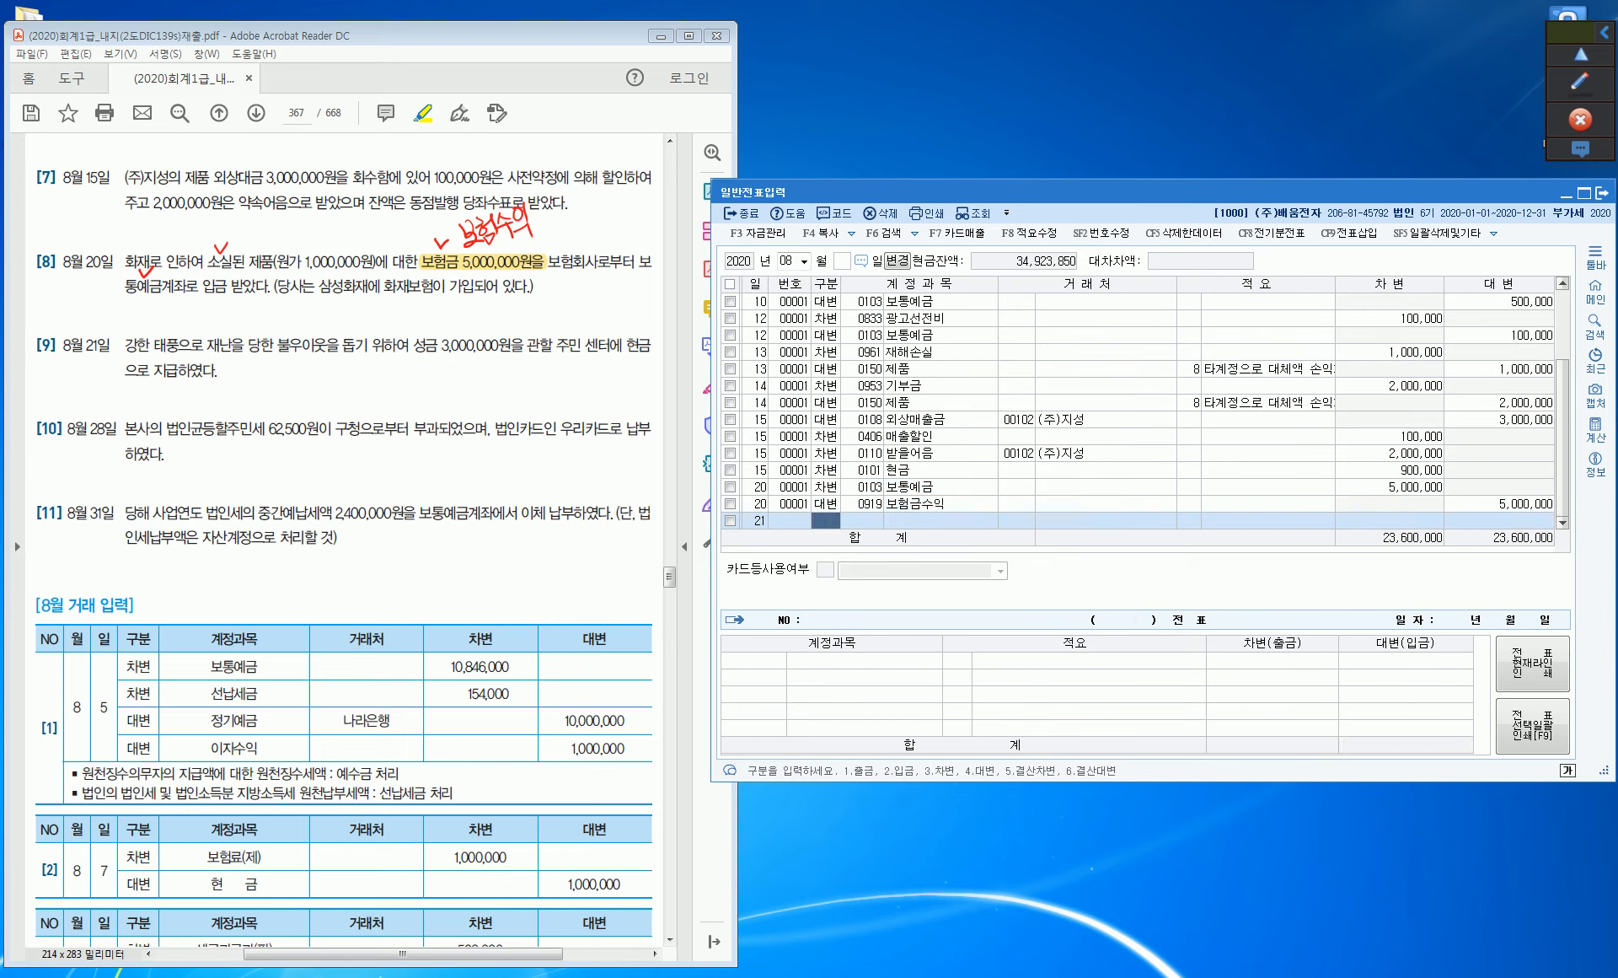
key("ctrl")
left_click_drag(273, 345, 369, 346)
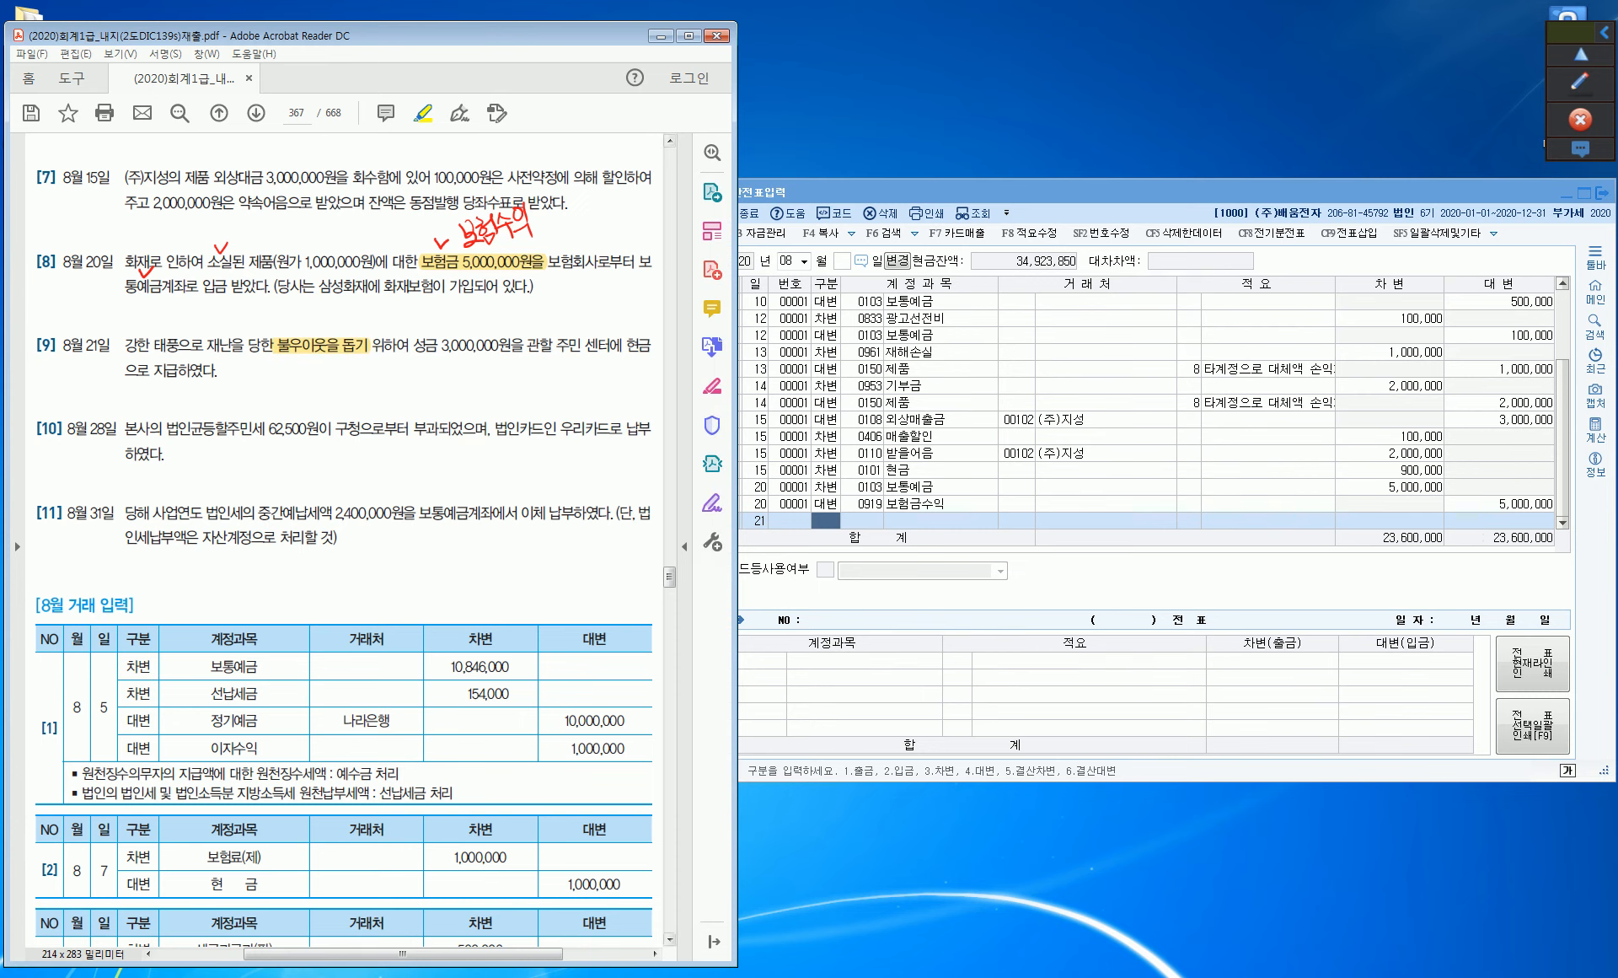
left_click_drag(626, 346, 652, 345)
Fill in the day 21 line as a cash payment (출금) with account 0953 기부금, no description, and amount 3,000,000, and display its voucher.
left_click(825, 521)
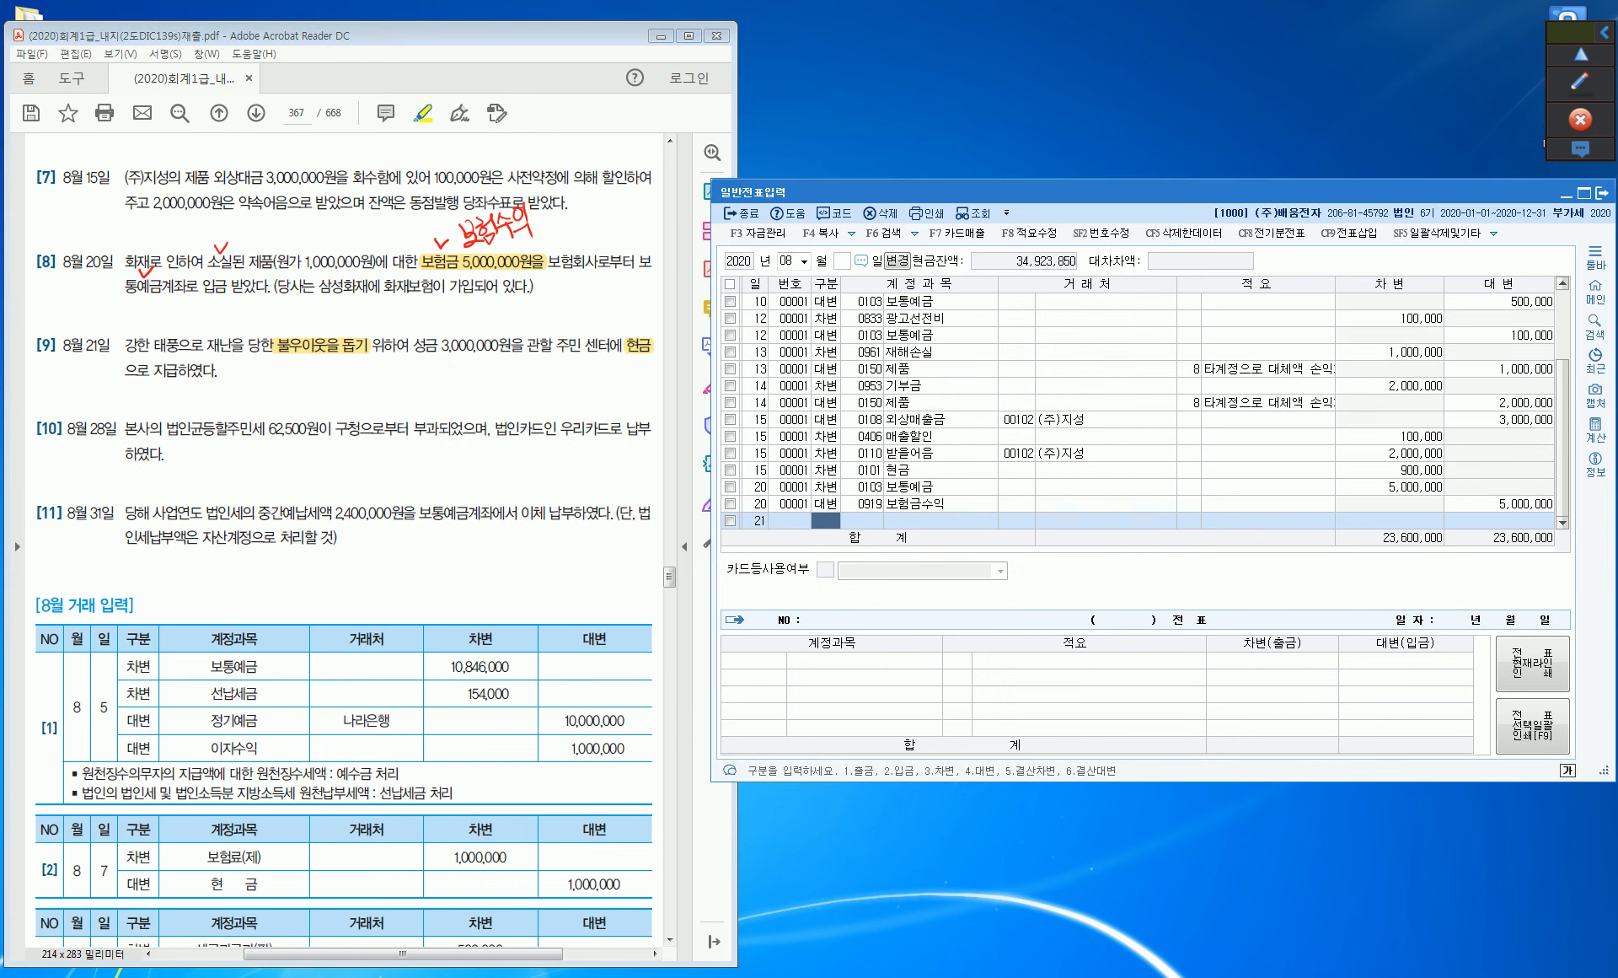
type("1")
key("Return")
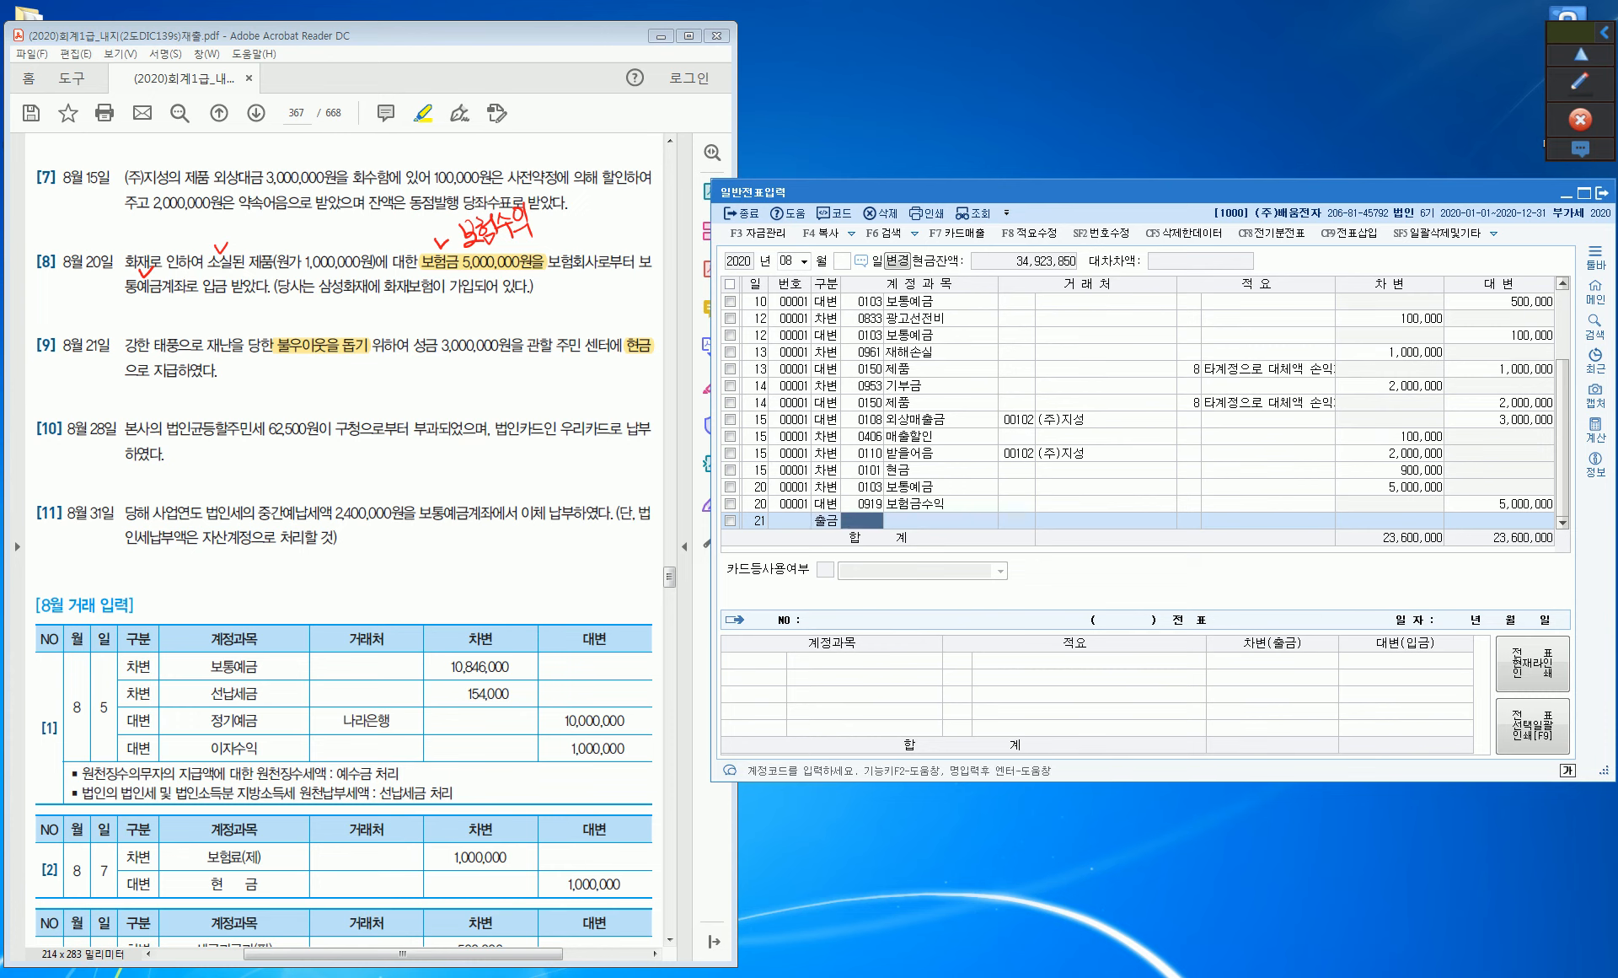
type("953")
key("Return")
key("Return")
key("Return")
key("Return")
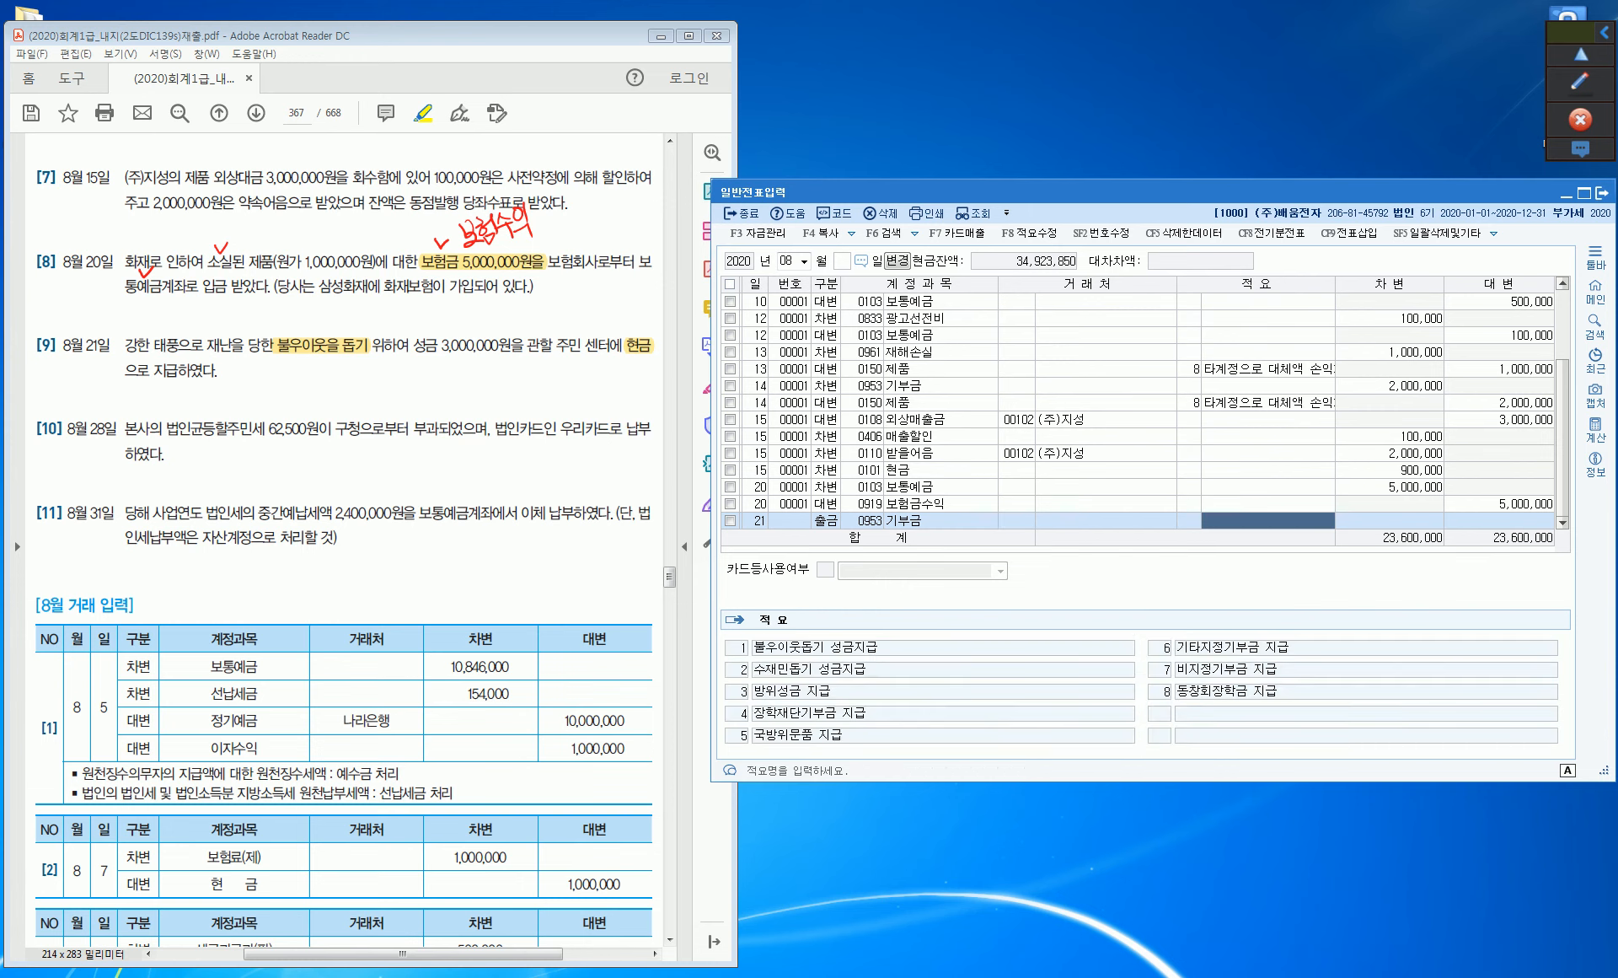
type("3000000")
key("Return")
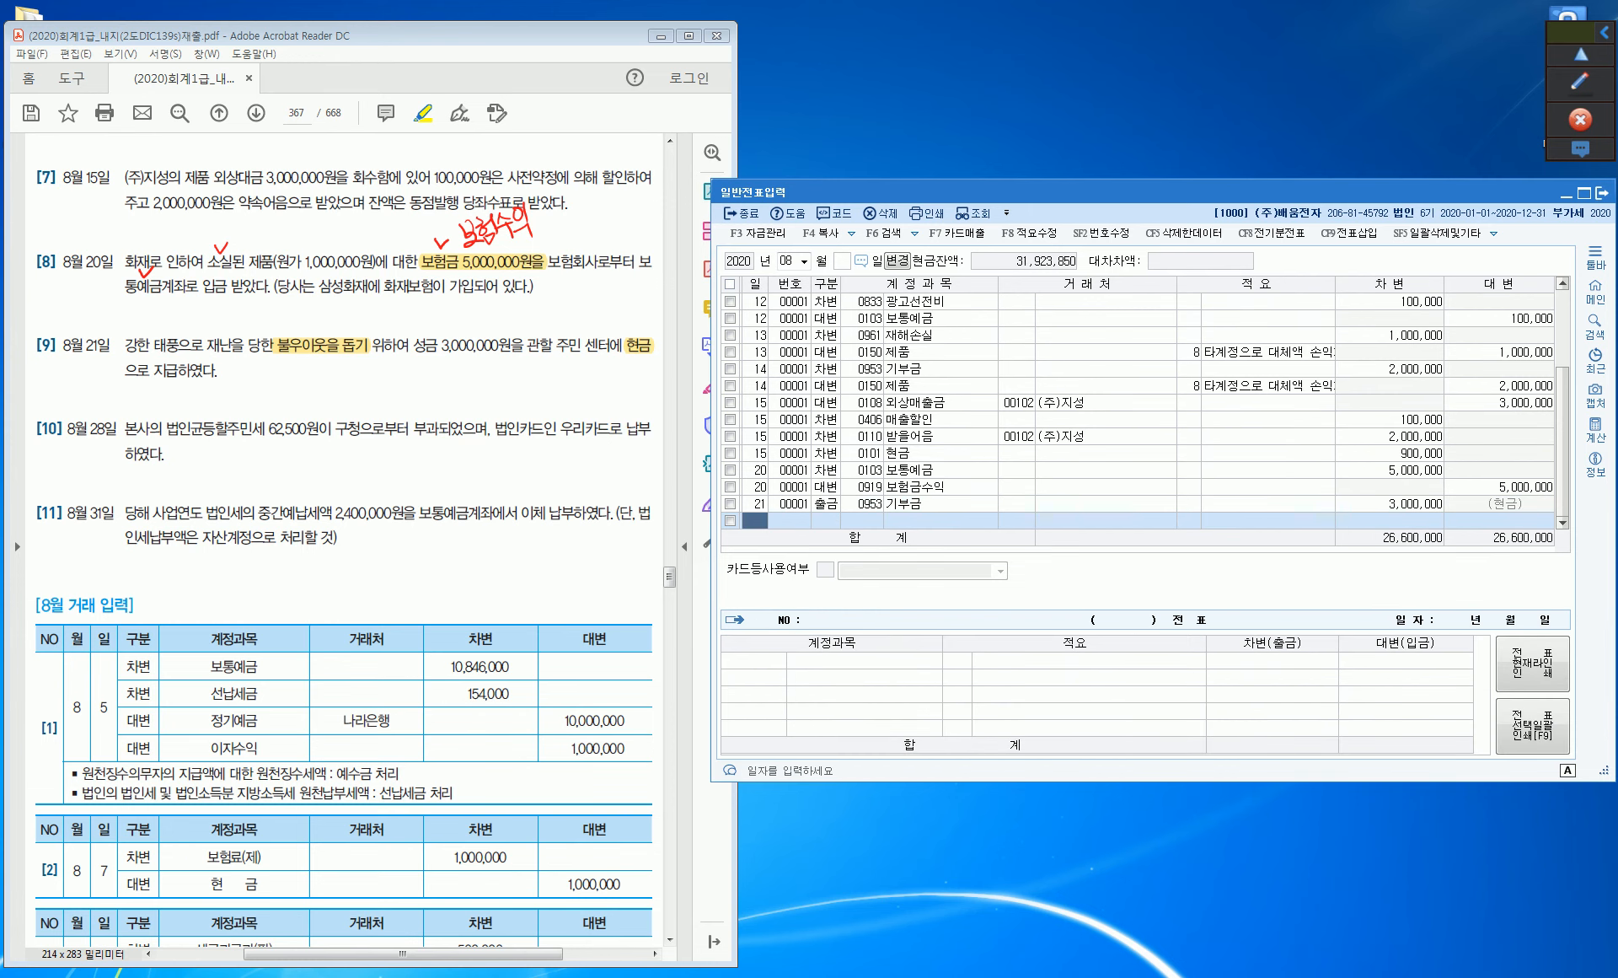
key("Up")
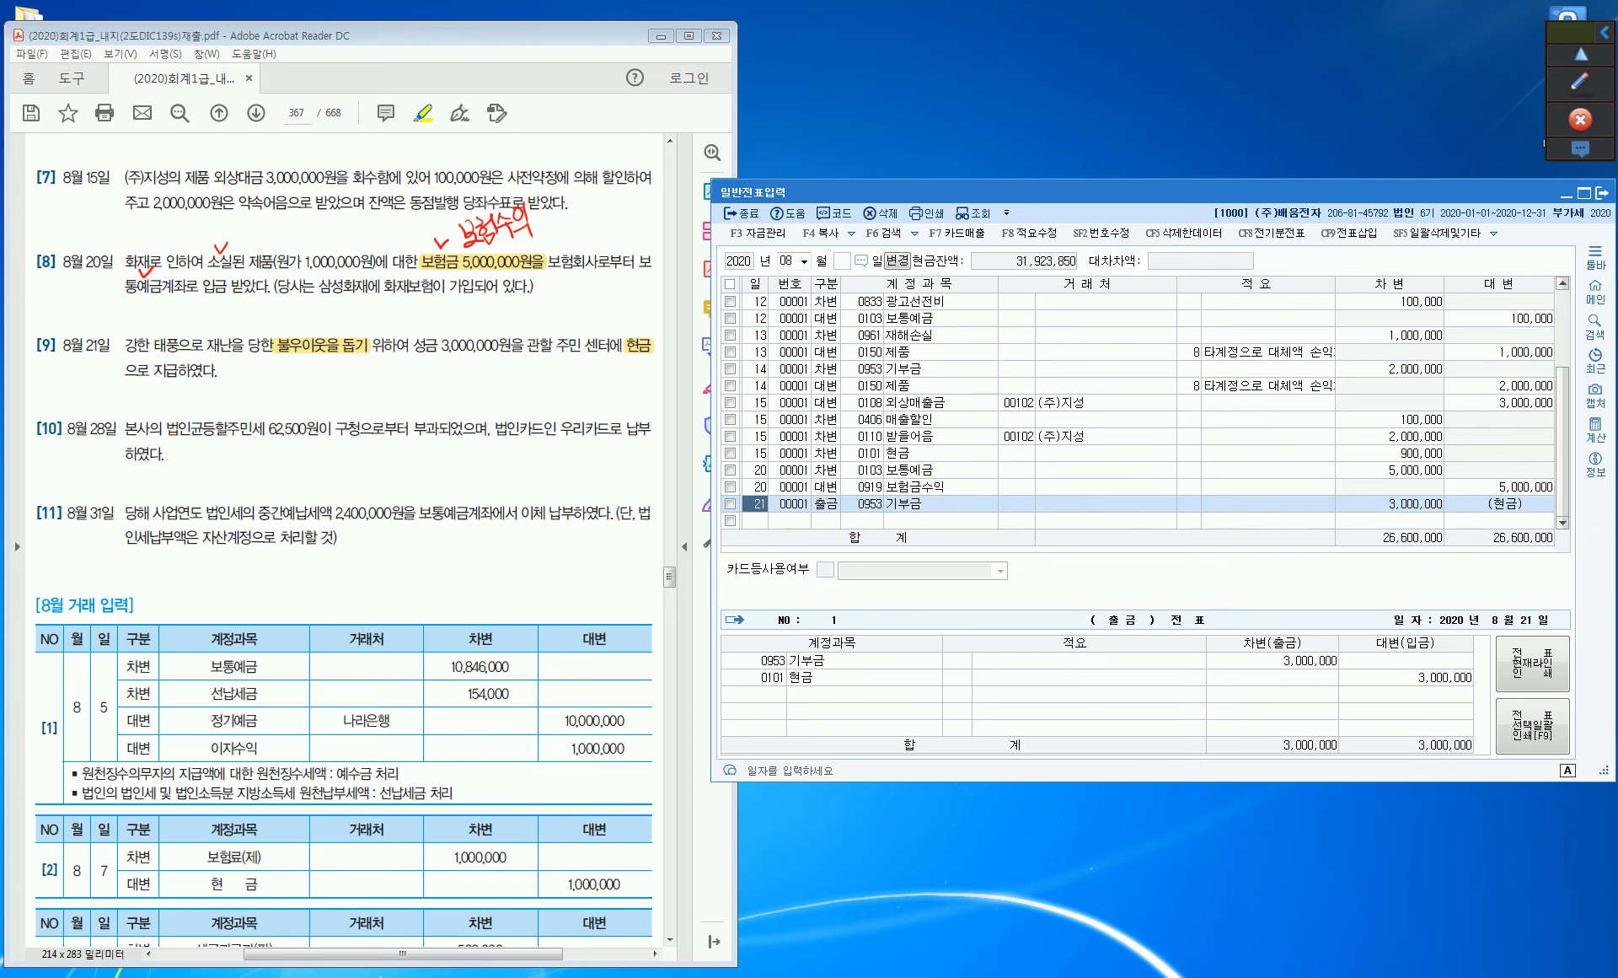
Start a voucher line dated day 28 and highlight 법인균등할주민세 and 법인카드인 우리카드로 in item [10] of the PDF.
key("Down")
type("28")
key("Return")
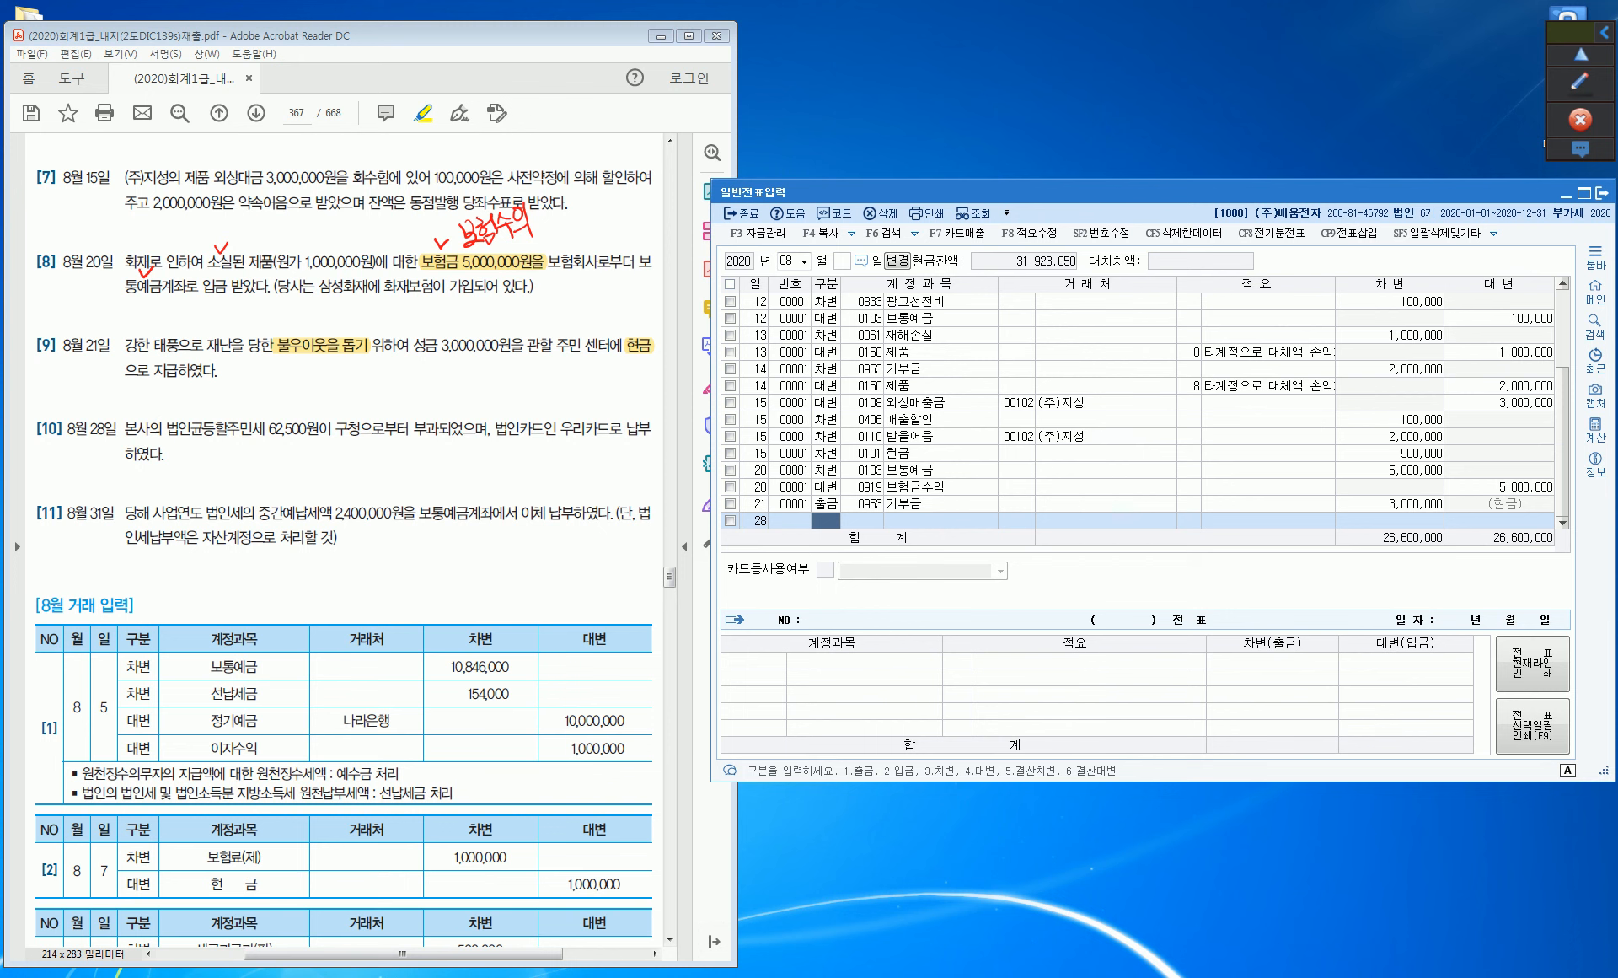
left_click_drag(167, 428, 265, 428)
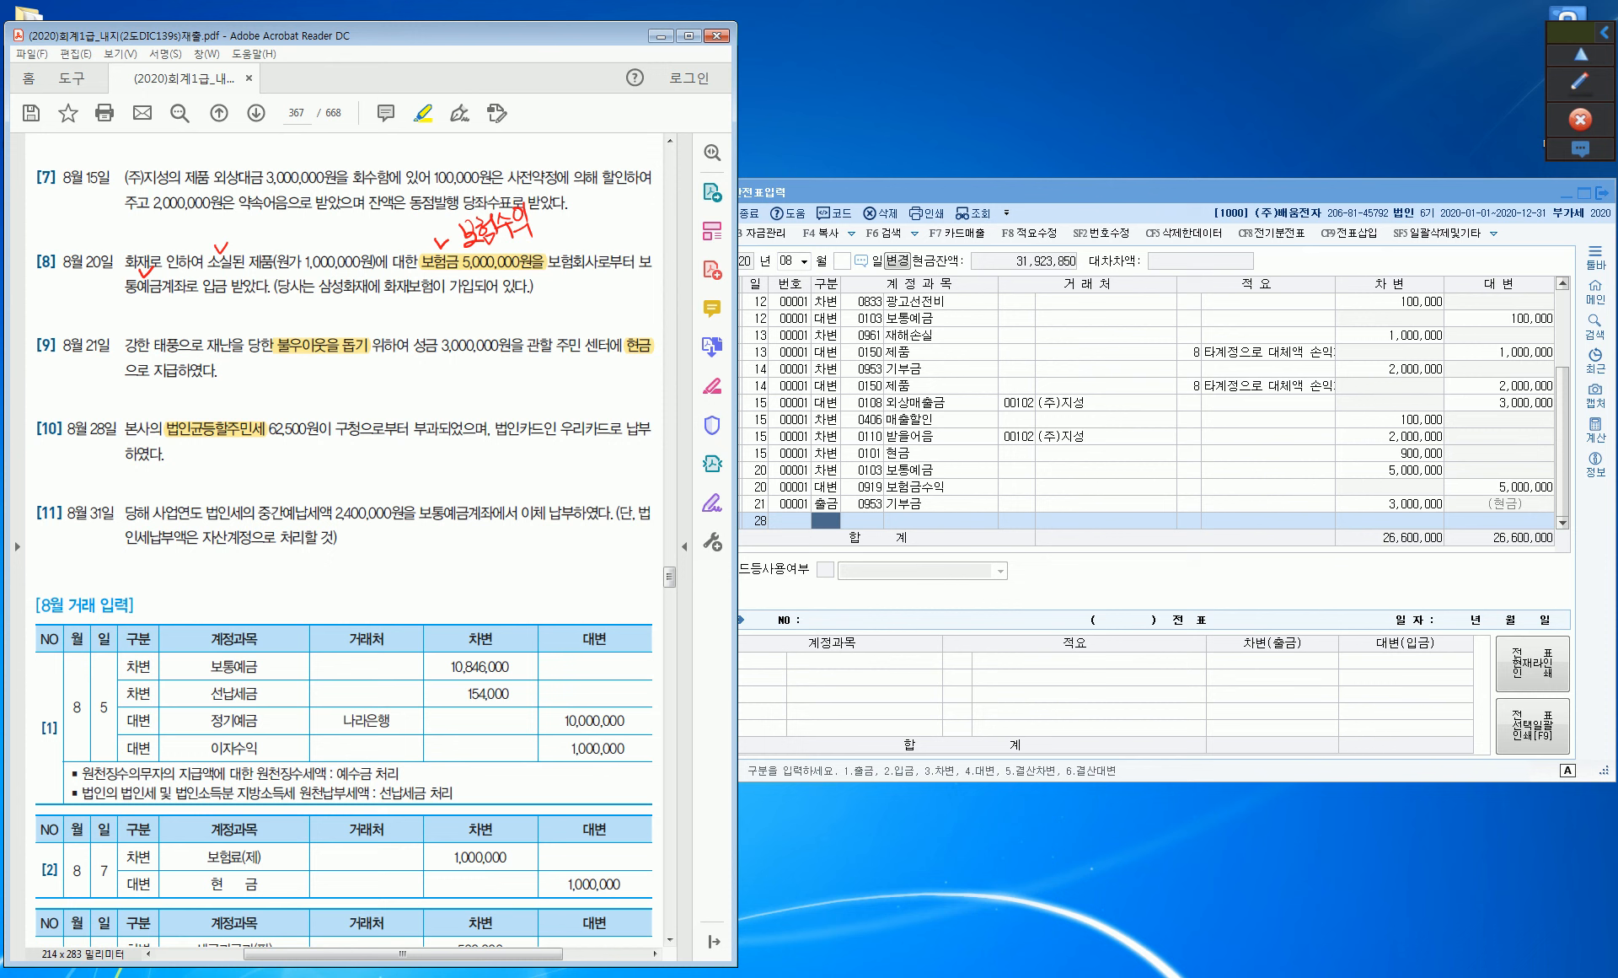
left_click_drag(495, 428, 624, 428)
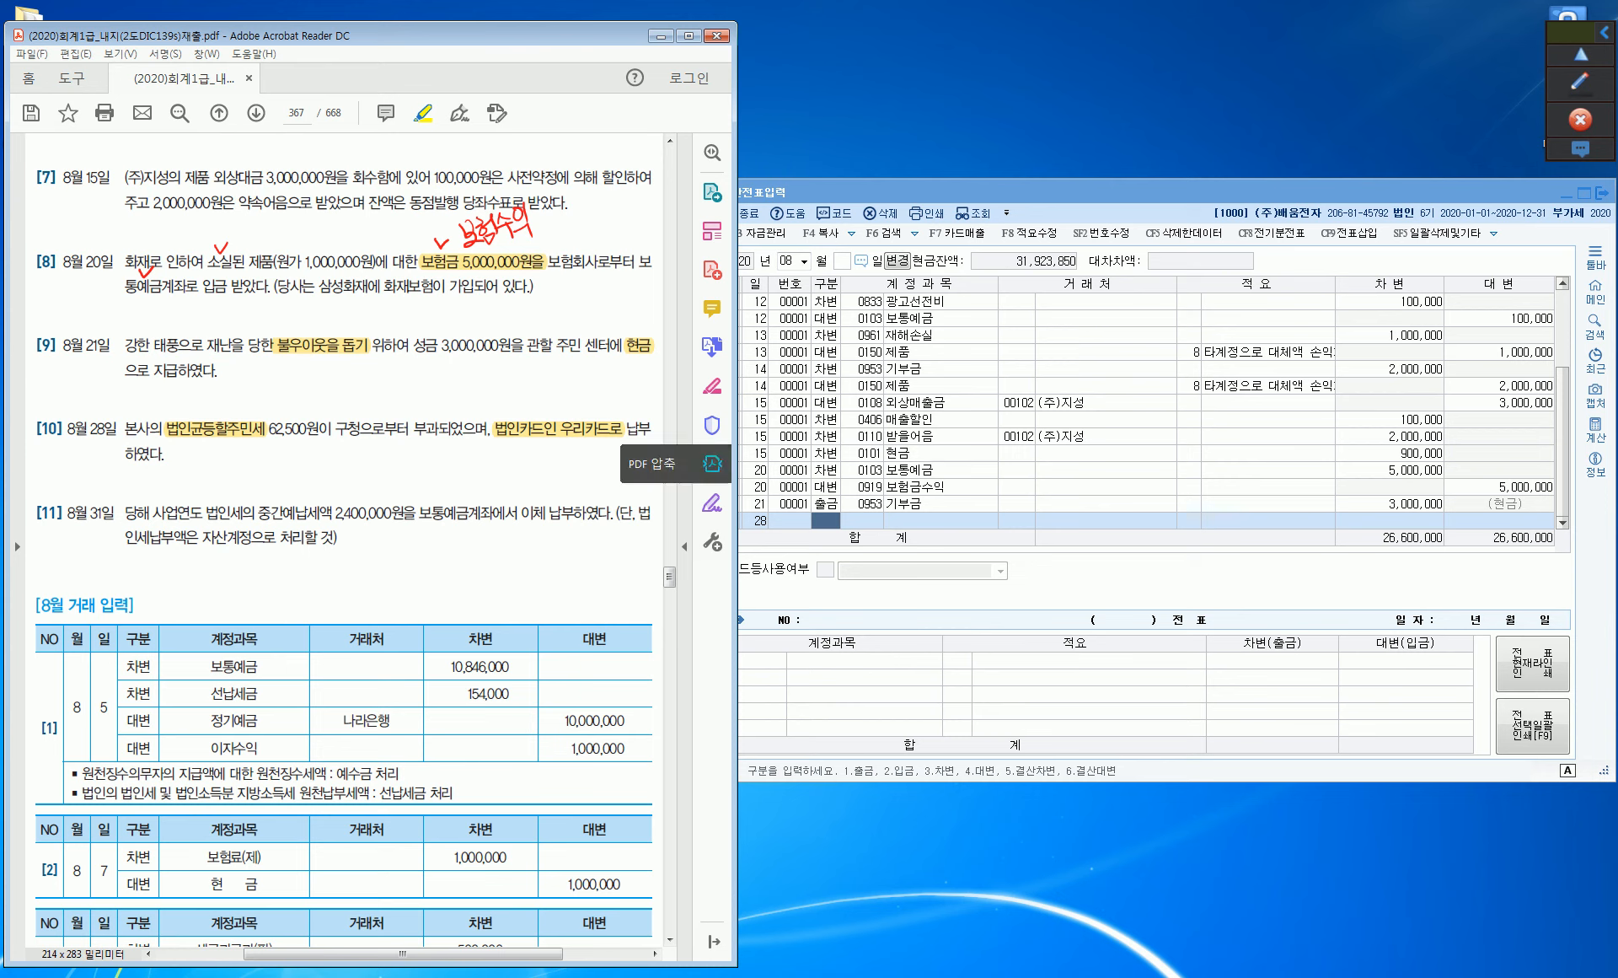
Fill in the day 28 voucher line as debit (차변) with account 0817 세금과공과, no partner or description, and amount 62,500.
key("alt+Tab")
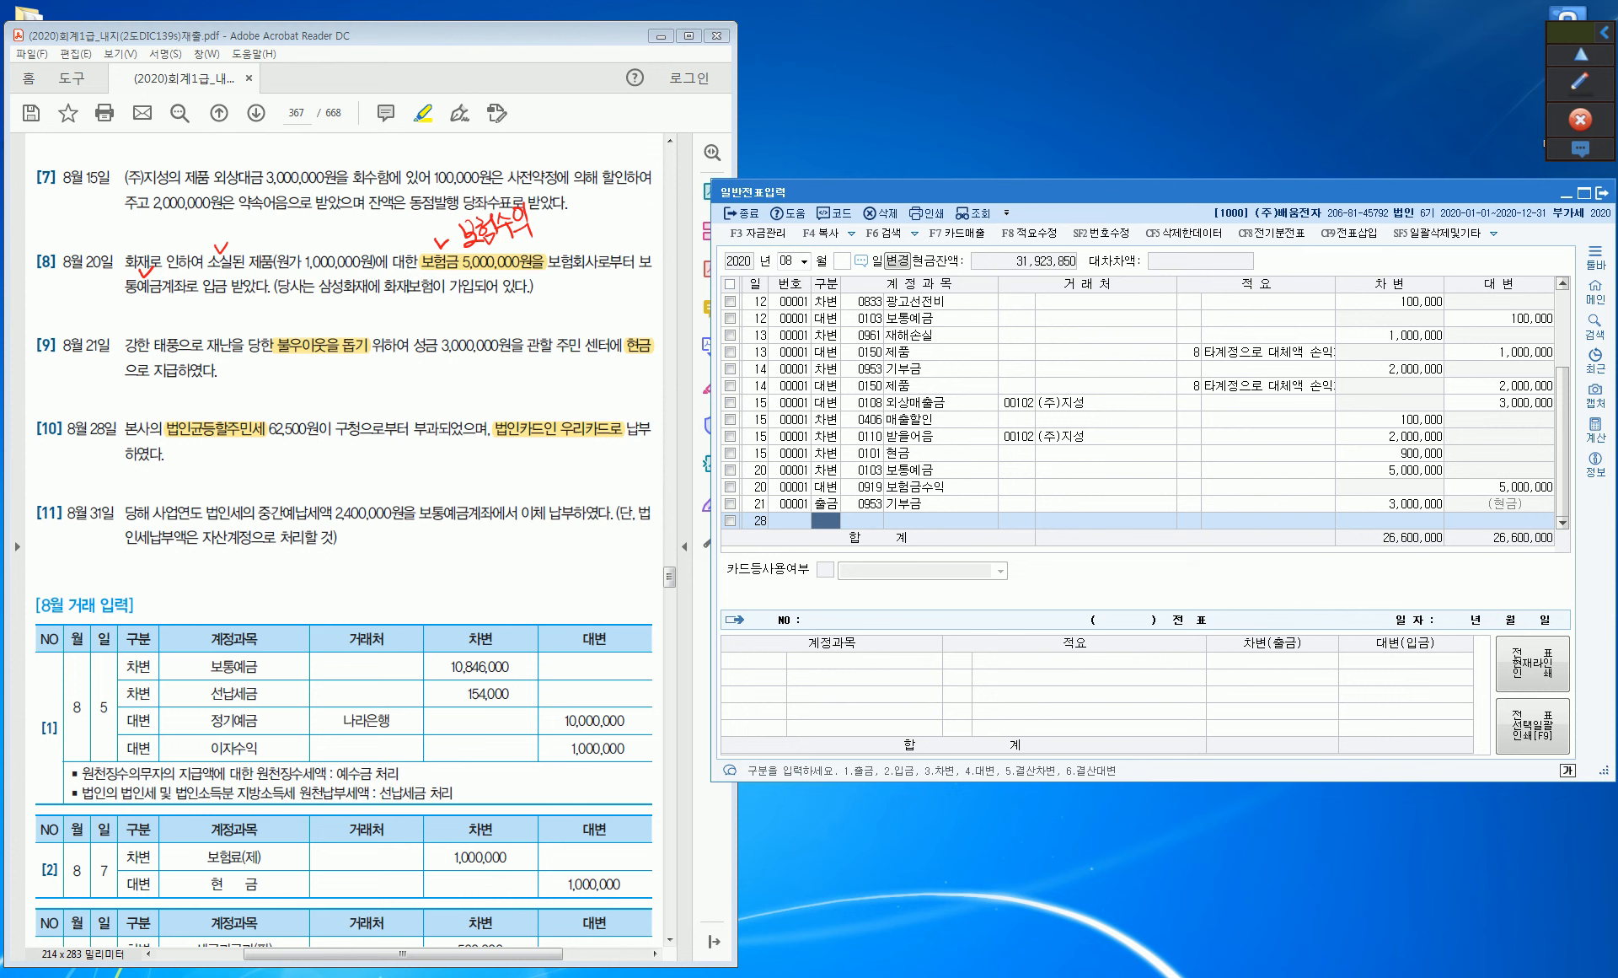
type("3")
key("Return")
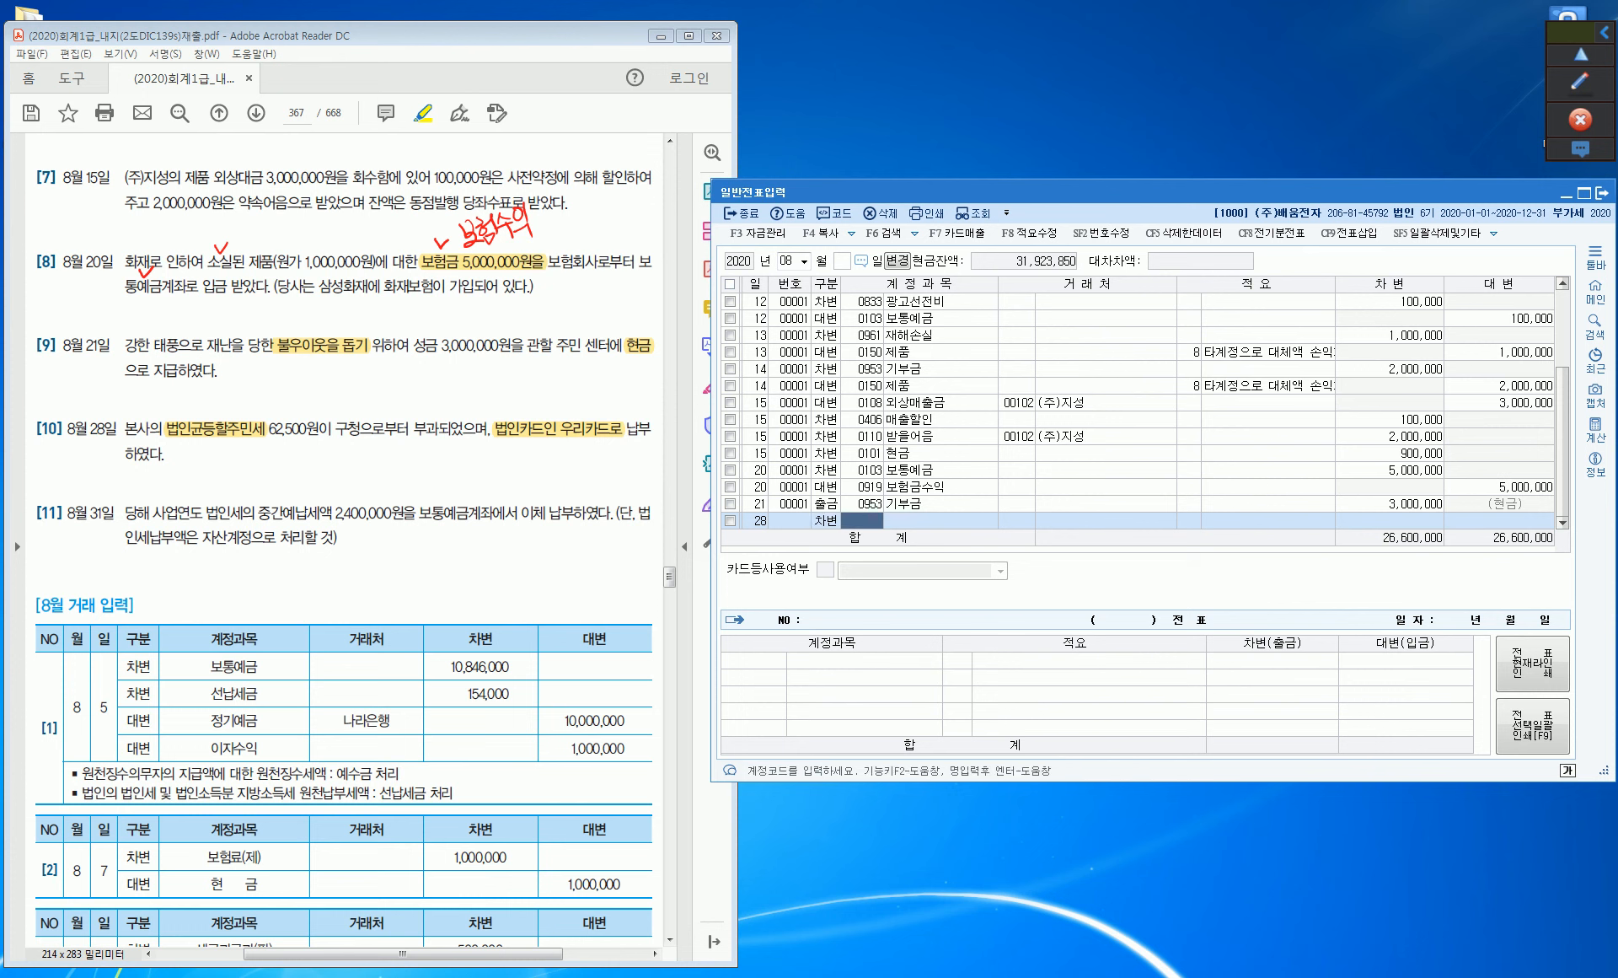
type("817")
key("Return")
key("Return")
key("Return")
key("Return")
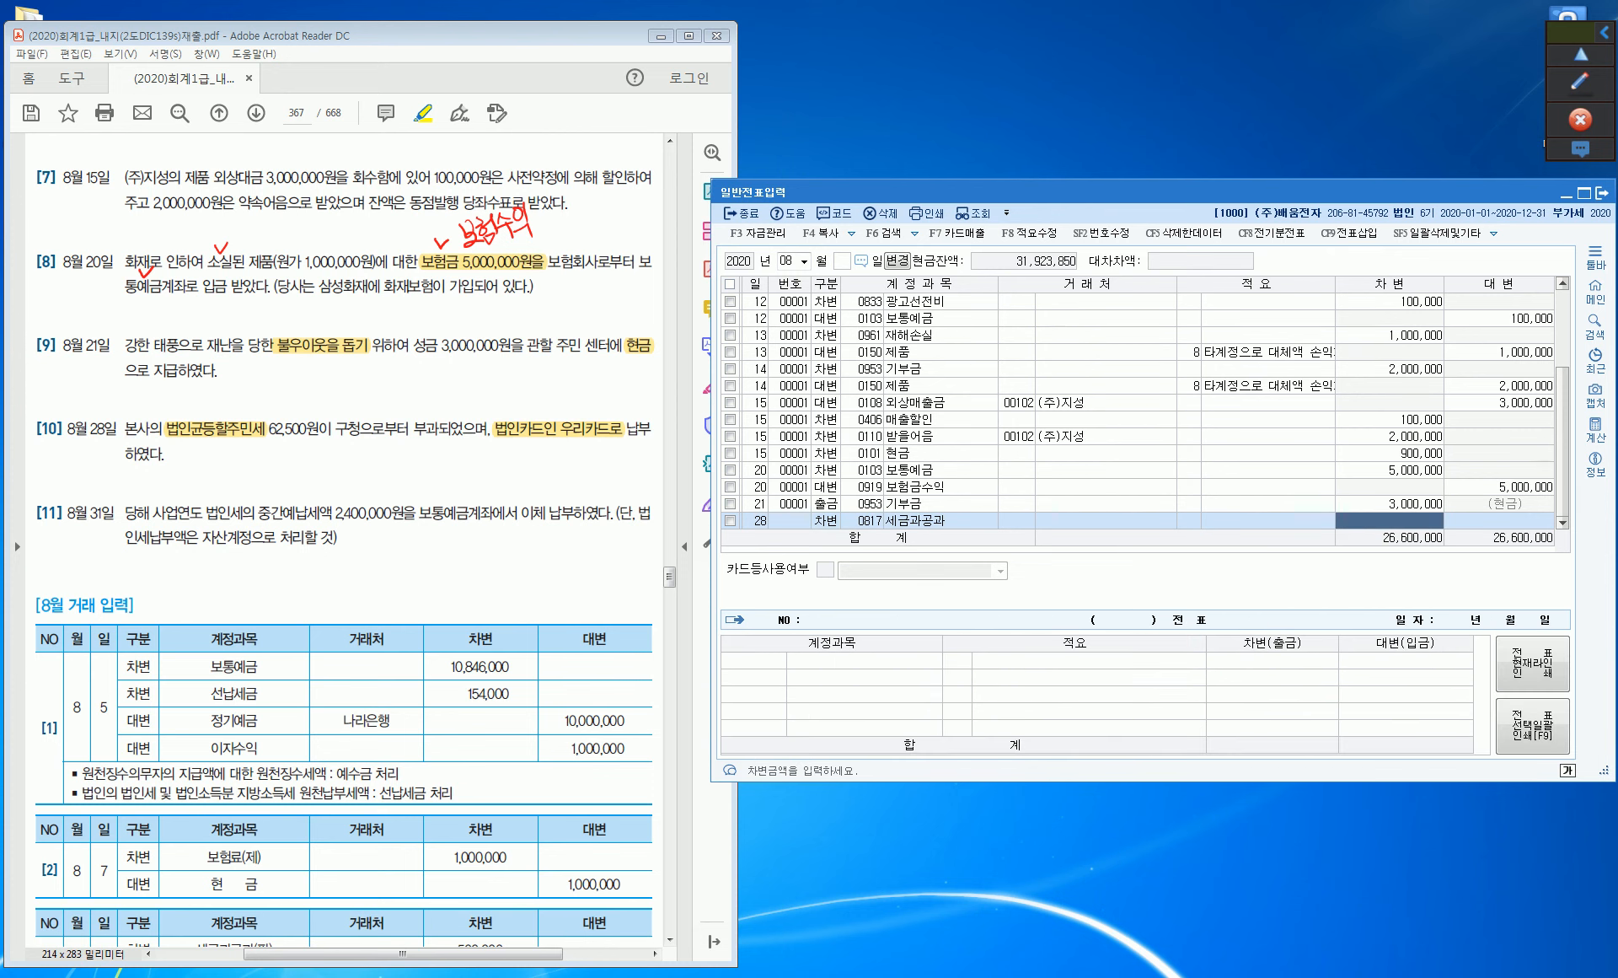
type("62500")
key("Return")
Add the day 28 credit (대변) line with account 0253 미지급금, partner 99700 우리카드, no description, and amount 62,500.
type("4")
key("Return")
type("253")
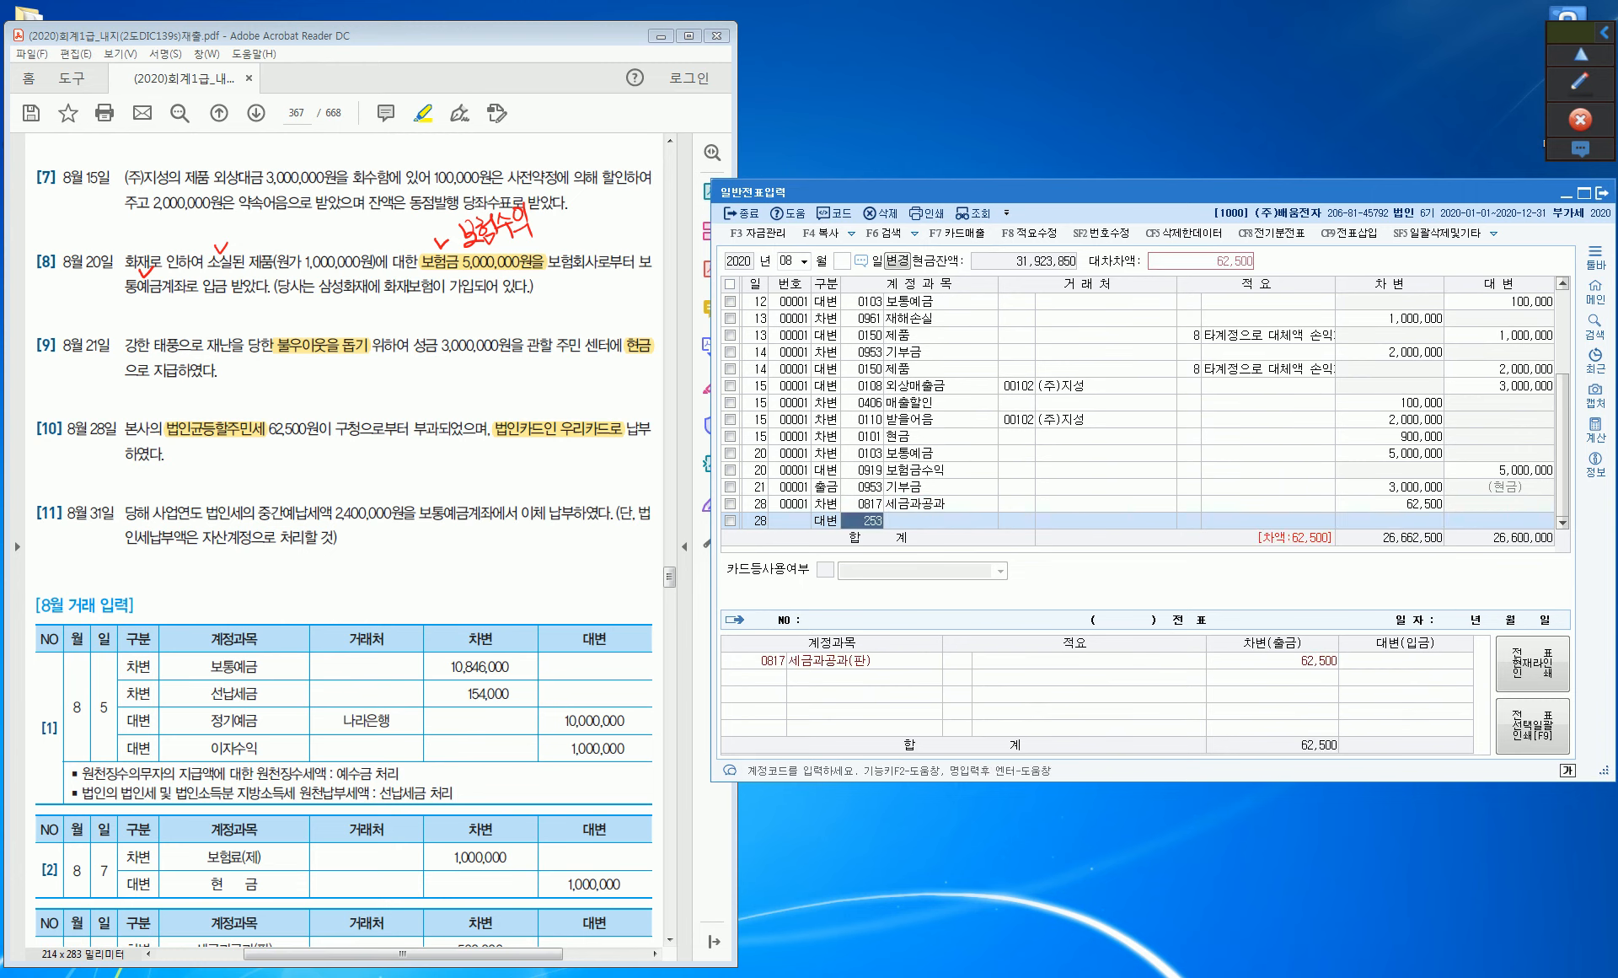
key("Return")
type("우리")
key("Return")
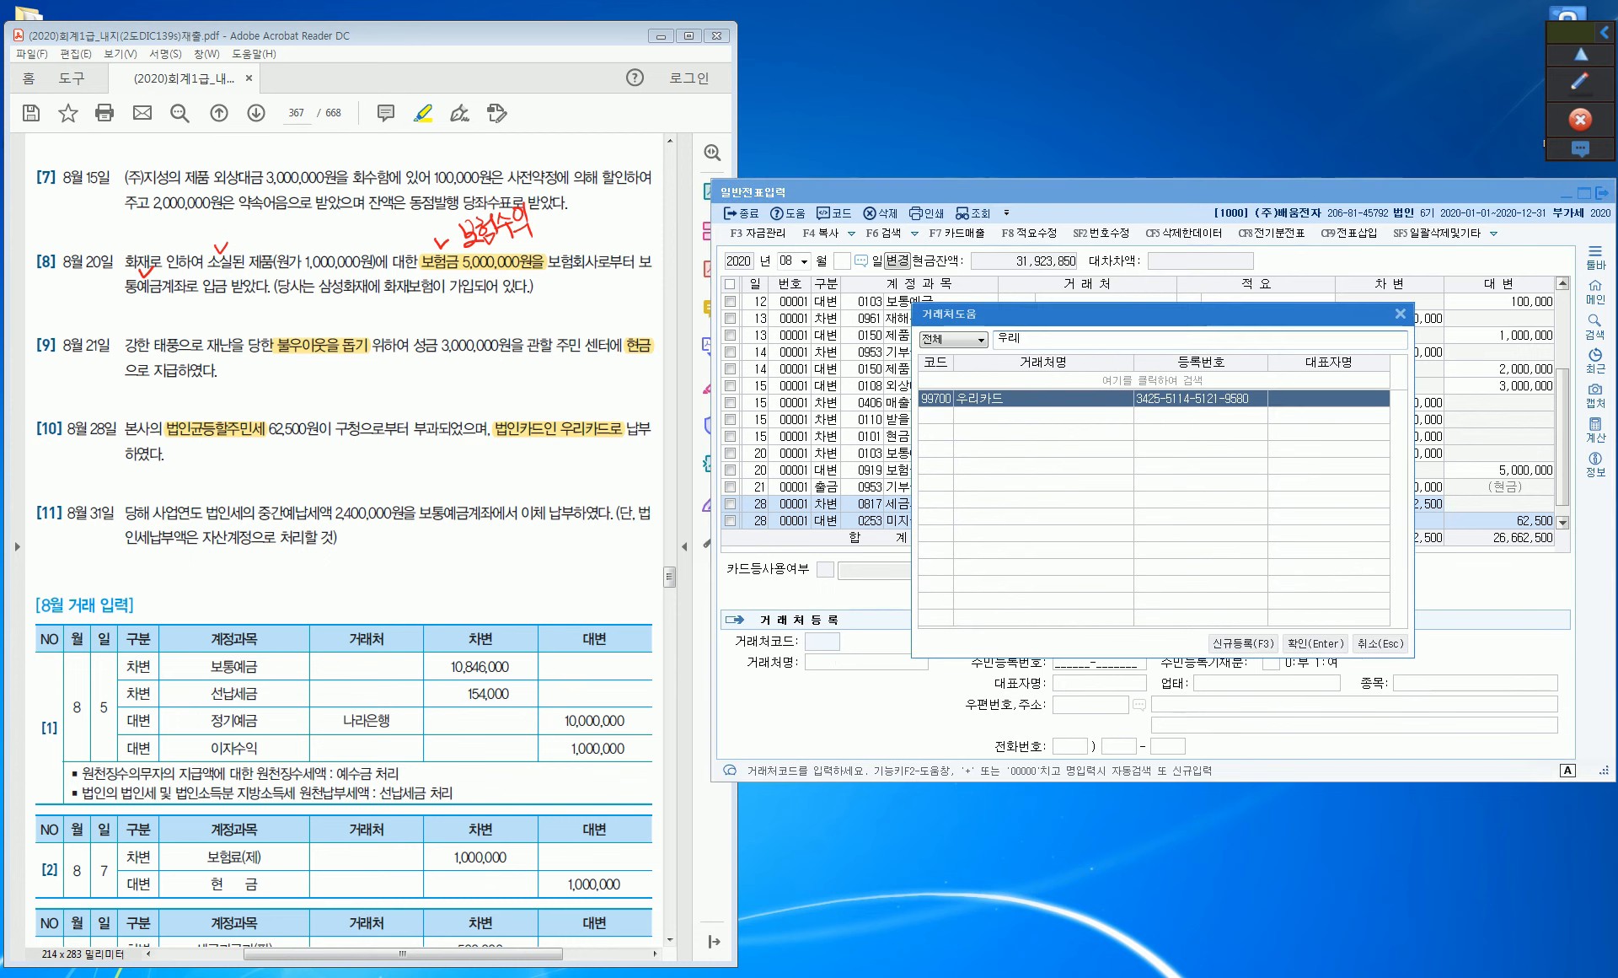
key("Return")
key("Return")
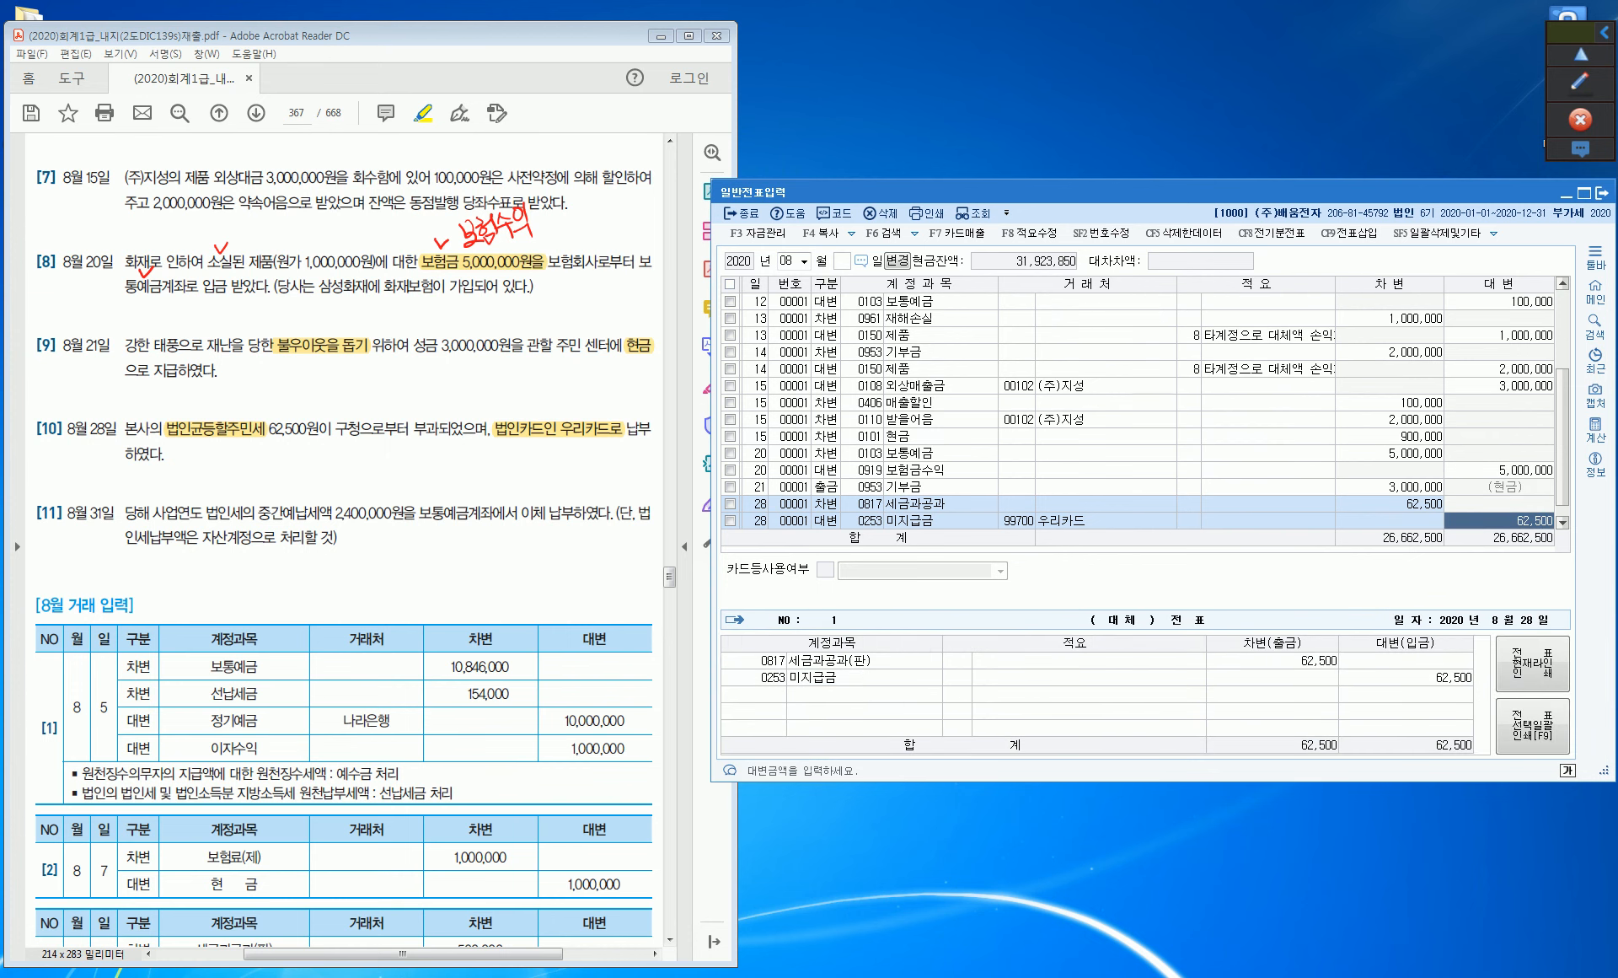
key("Return")
Start a voucher line dated day 31 and highlight 중간예납세액, 보통예금 and 자산 in item [11] of the PDF.
key("Up")
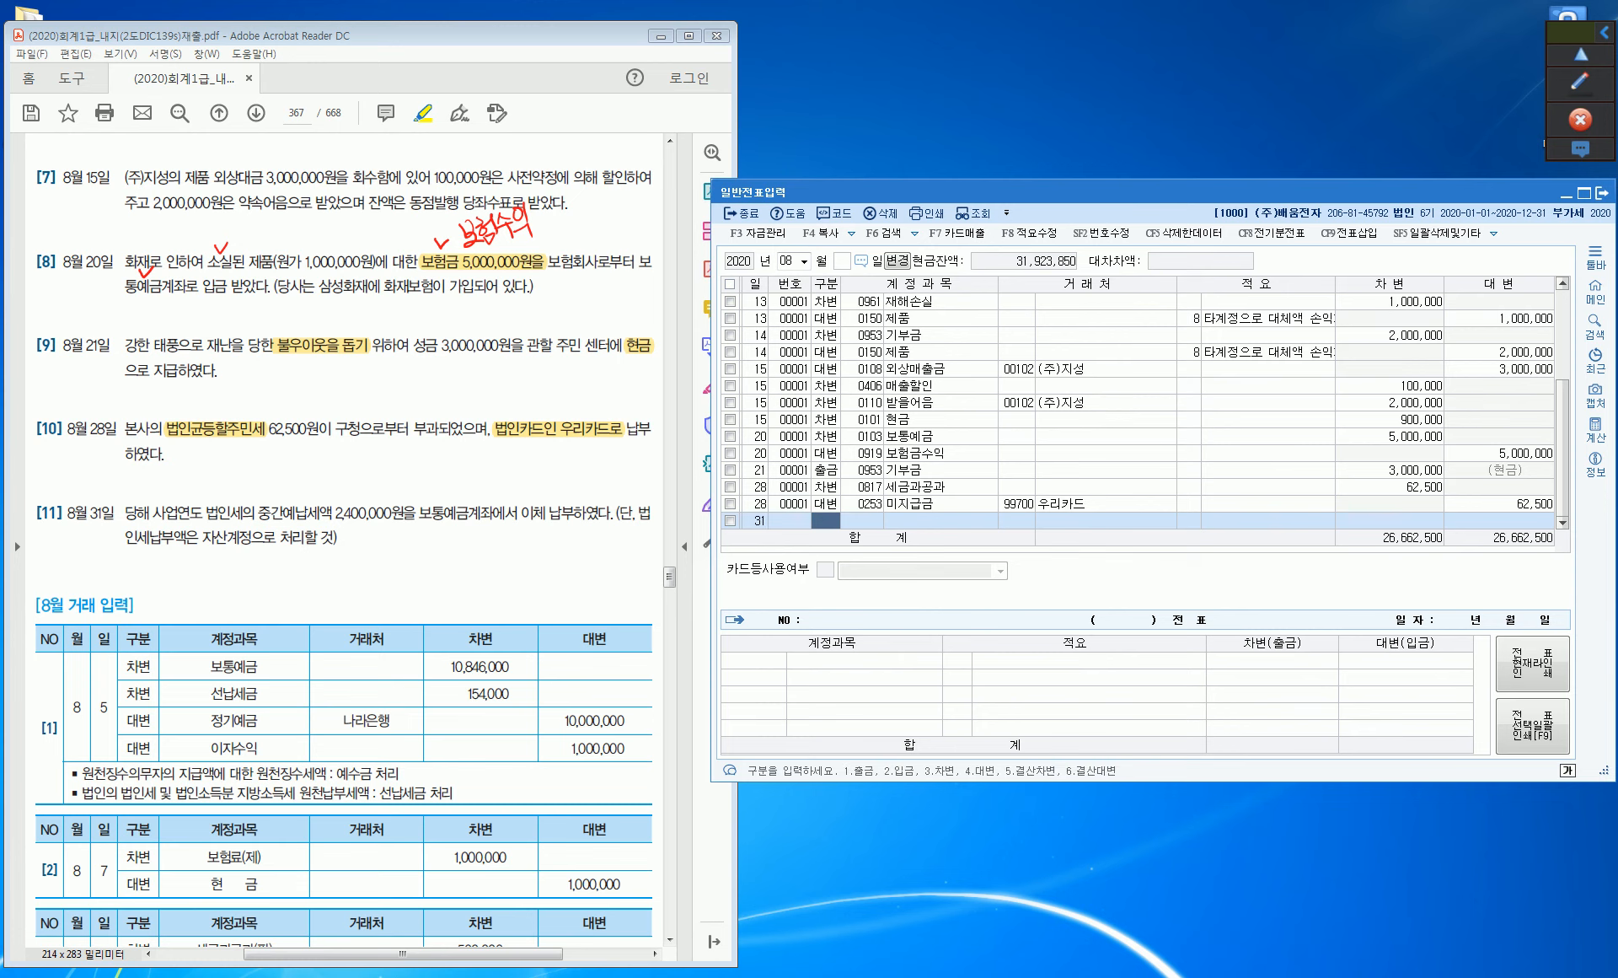
left_click_drag(257, 513, 469, 513)
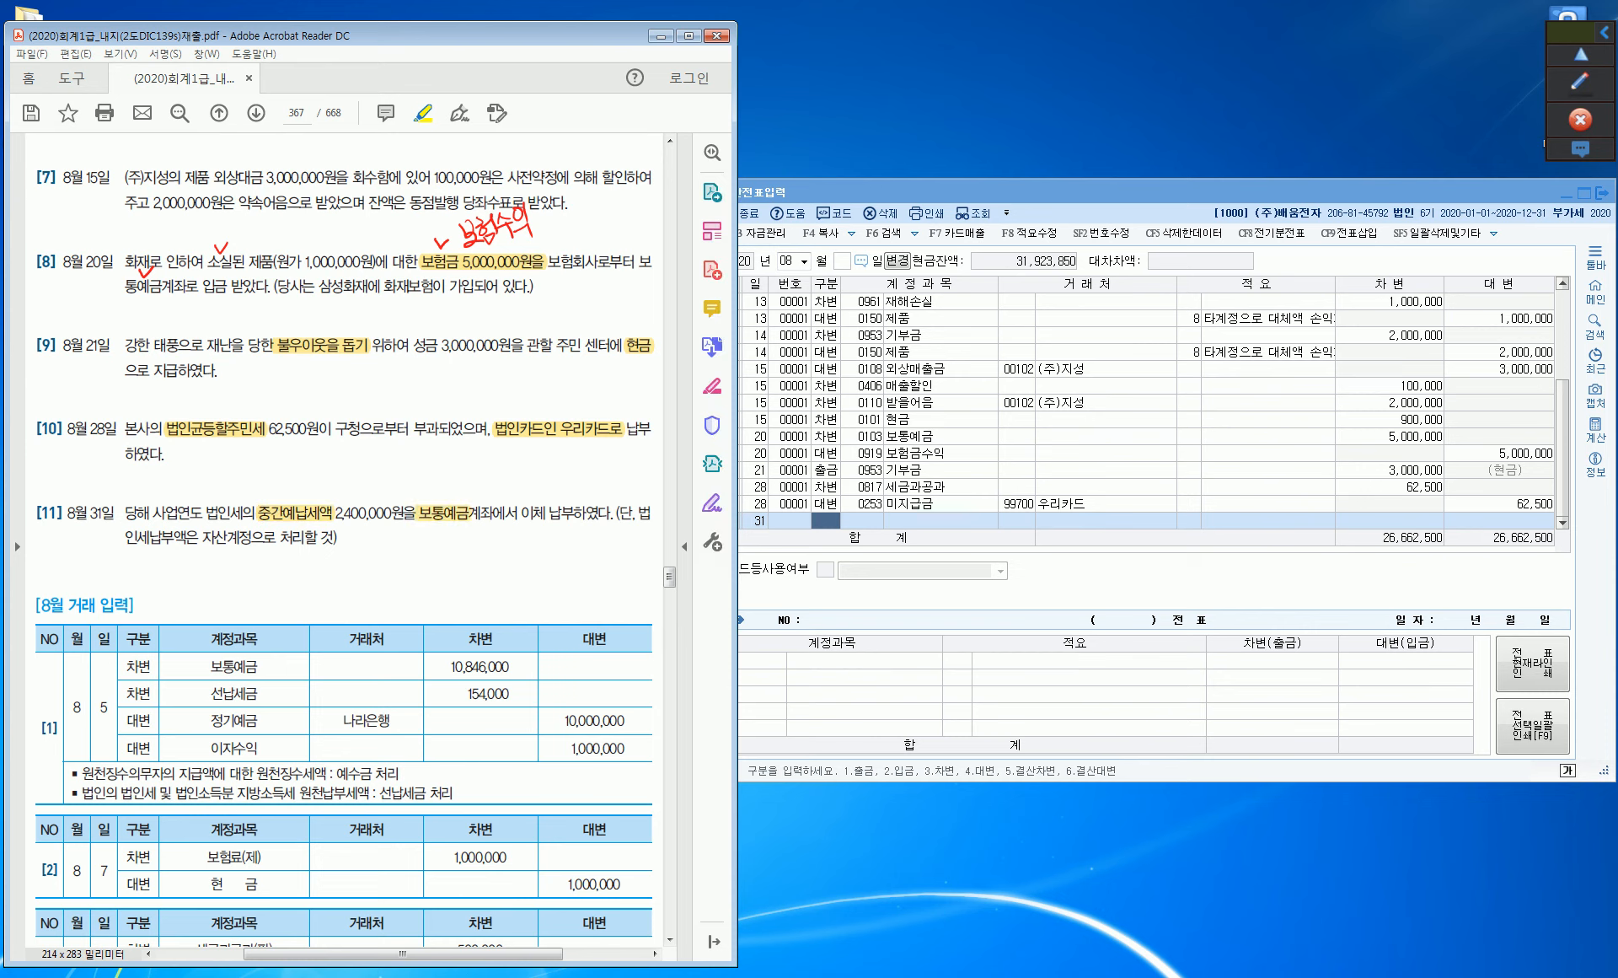
left_click_drag(202, 537, 230, 537)
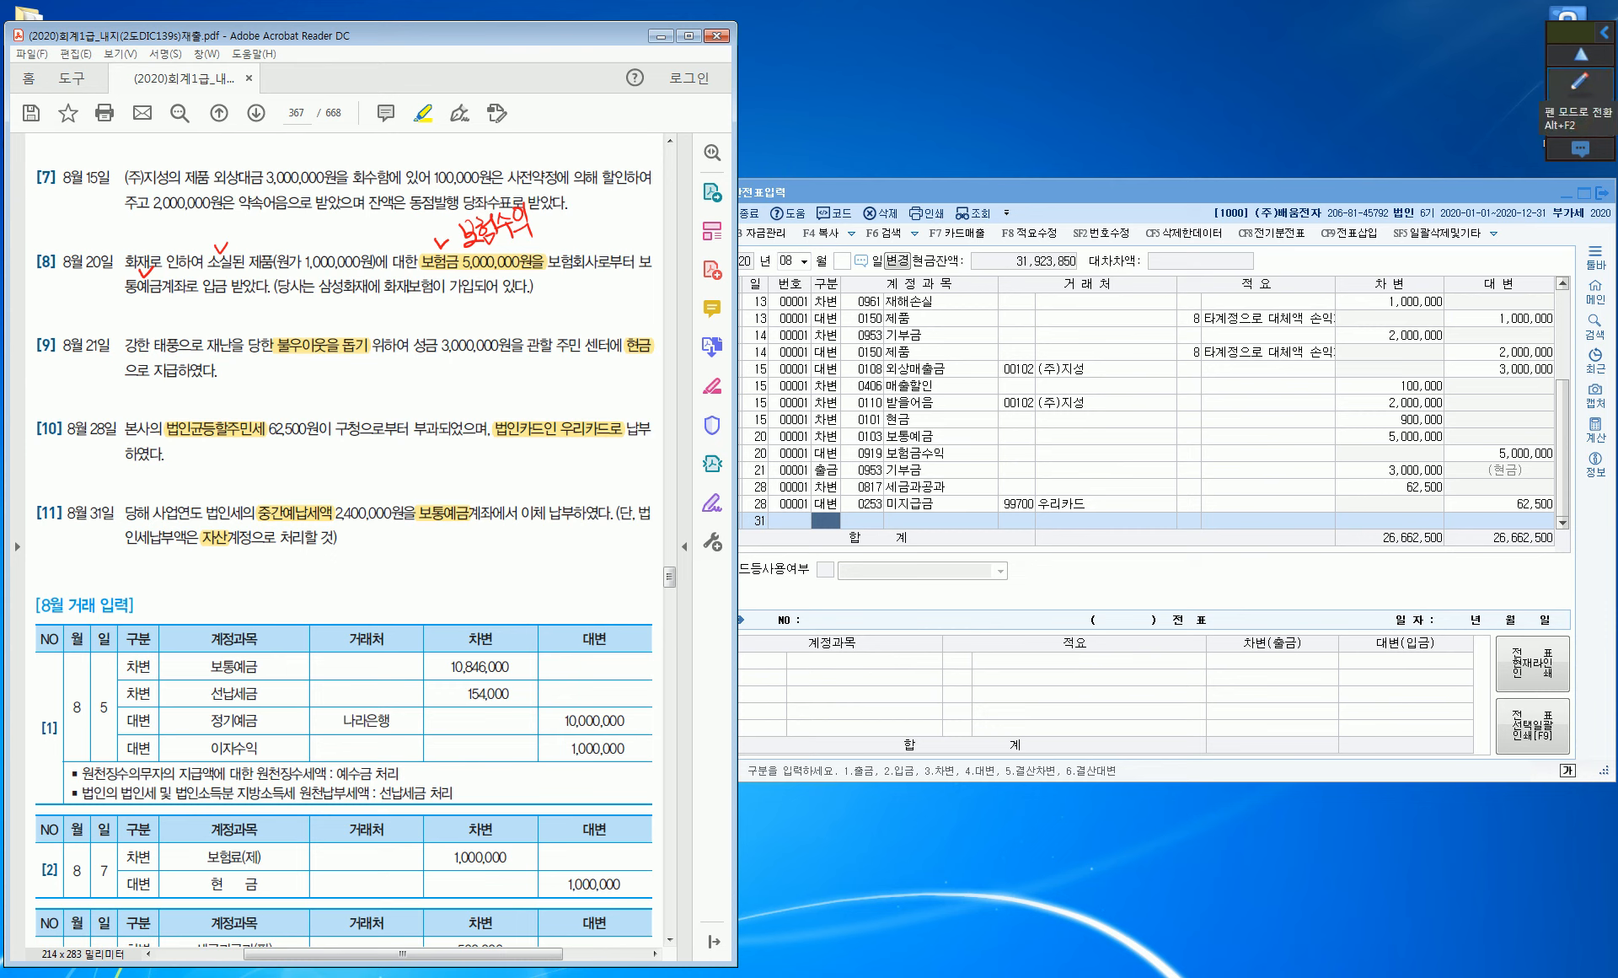
Handwrite 법인세 미리 납부 in red below item [11], branching into 원천납부세액 and 중간예납세액.
left_click(1580, 82)
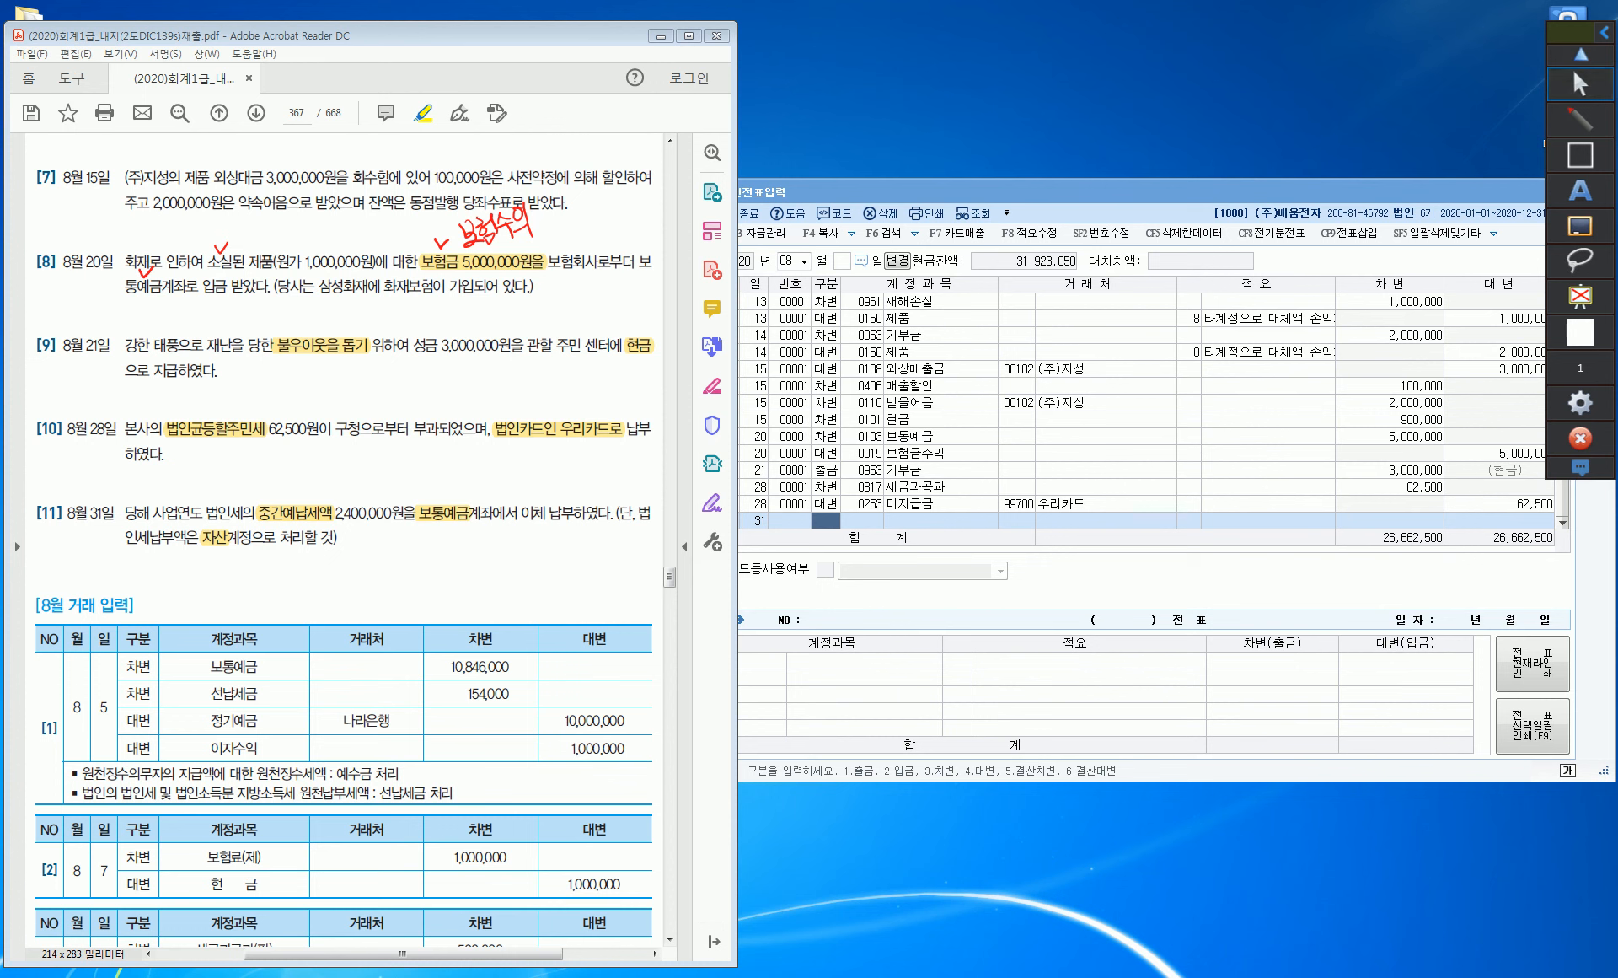
mouse_move(183, 579)
left_mouse_down()
mouse_move(211, 590)
mouse_move(208, 611)
mouse_move(288, 590)
mouse_move(305, 605)
mouse_move(341, 590)
mouse_move(335, 607)
mouse_move(404, 579)
mouse_move(399, 613)
mouse_move(424, 606)
mouse_move(447, 563)
mouse_move(462, 580)
mouse_move(478, 557)
mouse_move(499, 572)
mouse_move(525, 556)
left_mouse_up()
left_click_drag(527, 535, 538, 559)
left_click_drag(531, 555, 537, 568)
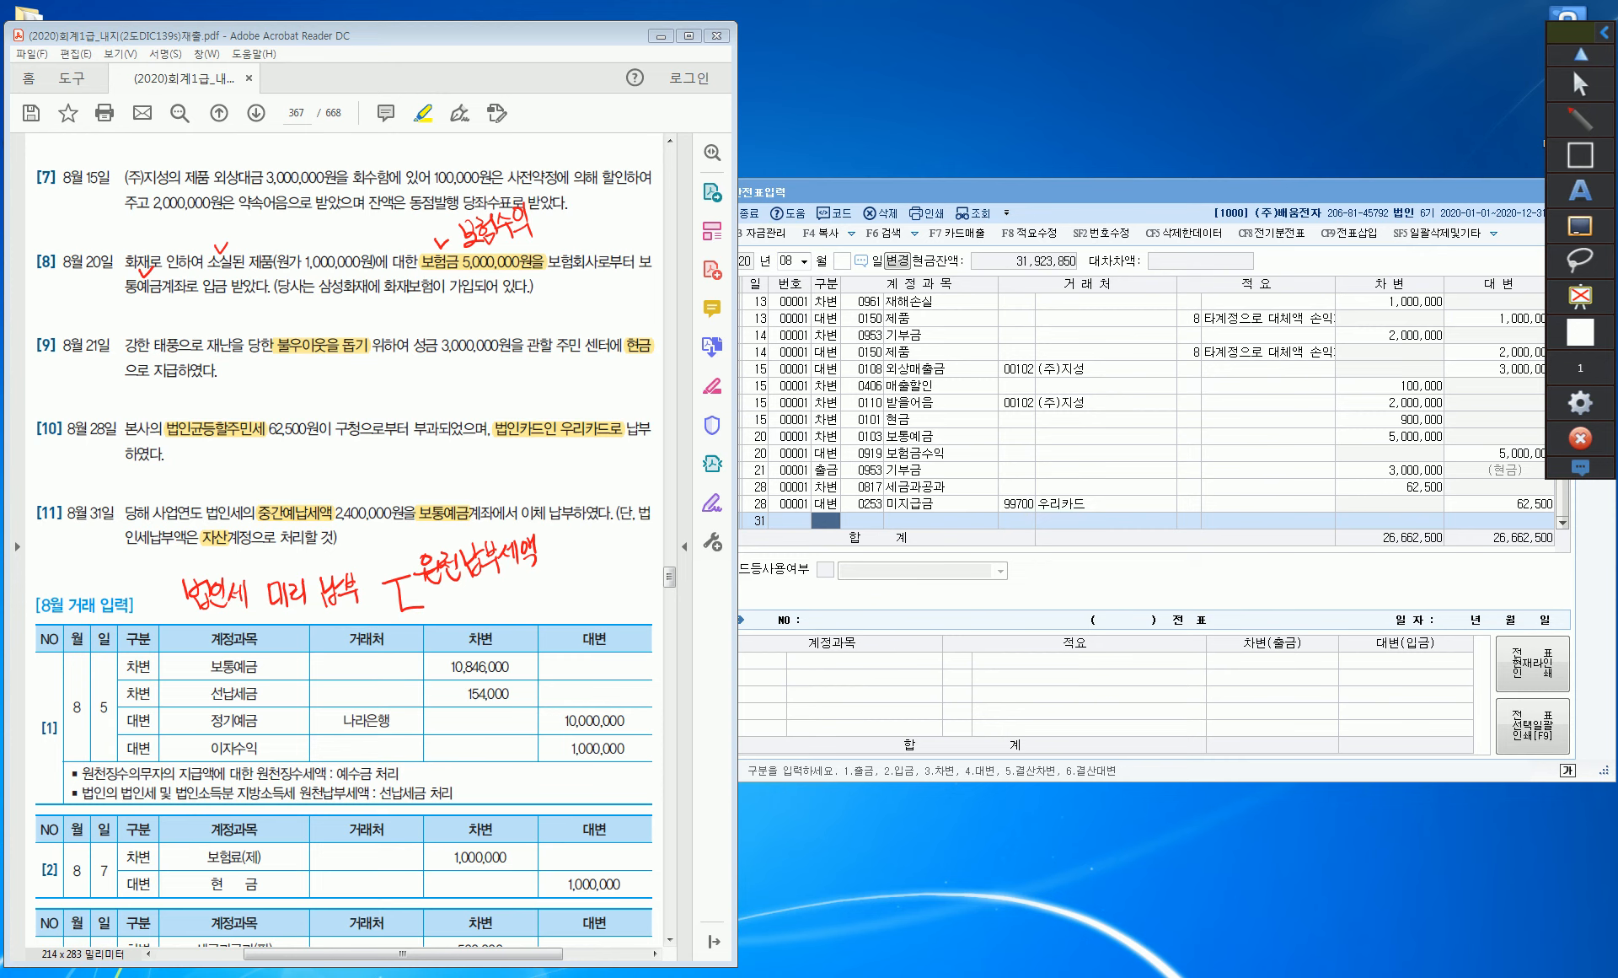
mouse_move(430, 591)
left_mouse_down()
mouse_move(450, 624)
mouse_move(531, 589)
left_mouse_up()
left_click_drag(510, 593, 529, 609)
left_click_drag(531, 573, 555, 602)
left_click_drag(555, 573, 564, 586)
left_click_drag(567, 563, 580, 608)
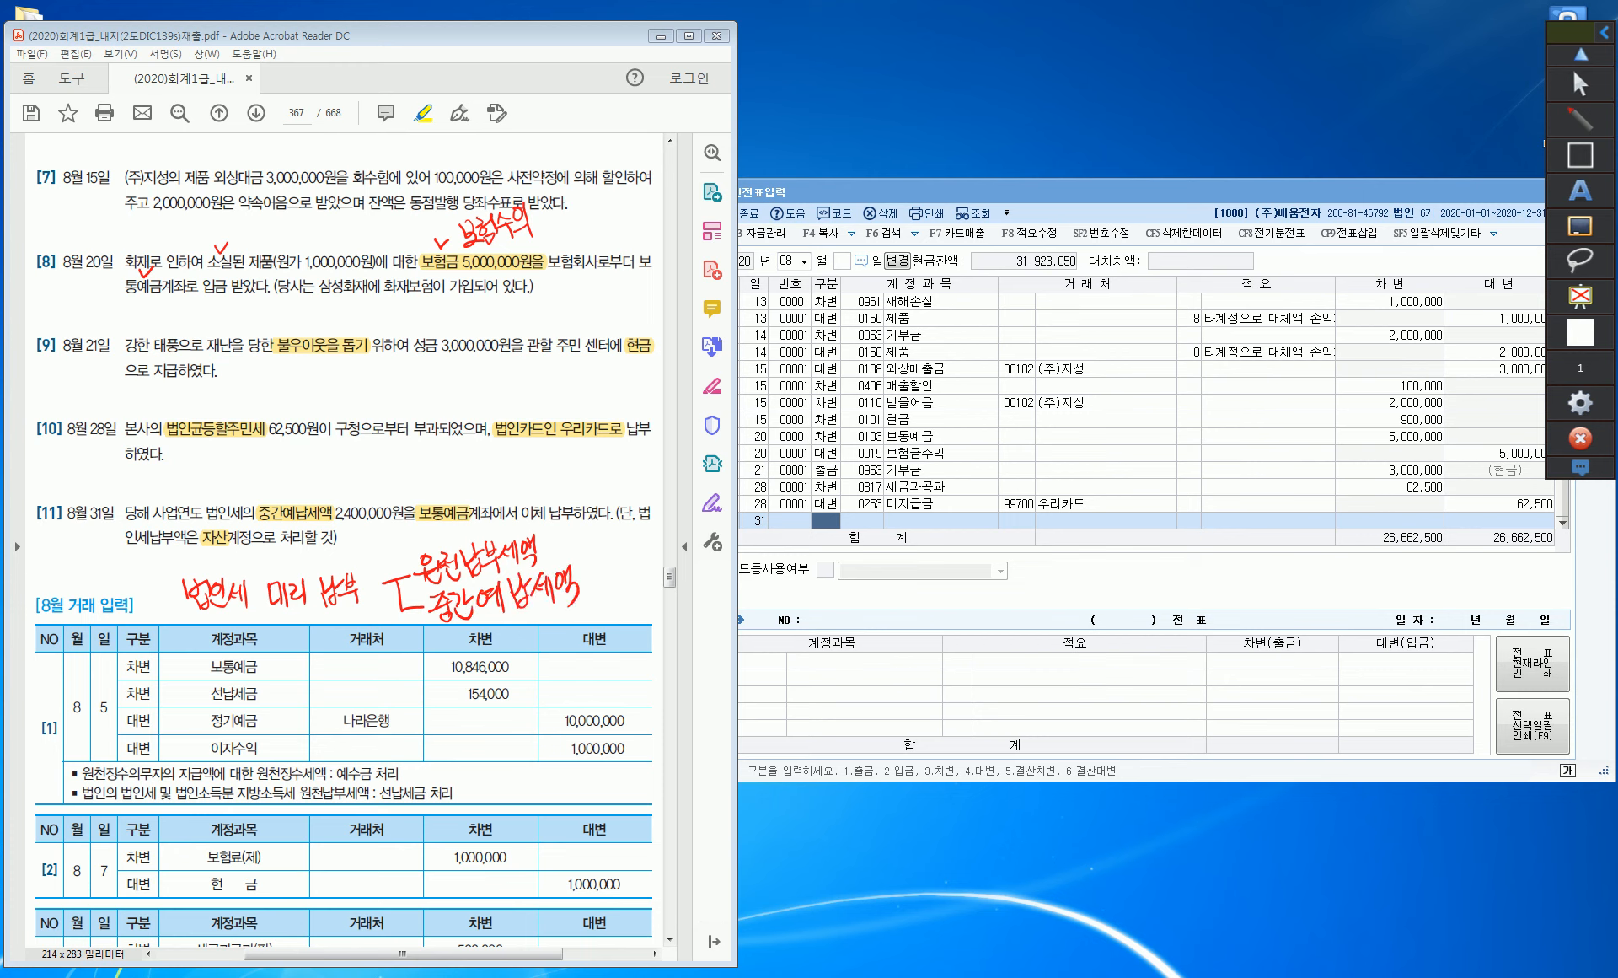
Tick both handwritten branches, write 선납세금 under an underlined 미리 납부, and draw an arrow from it to (대) with the note 12/31.
left_click_drag(548, 534, 601, 569)
mouse_move(267, 623)
left_mouse_down()
mouse_move(357, 605)
mouse_move(299, 650)
mouse_move(311, 670)
mouse_move(327, 639)
mouse_move(324, 666)
mouse_move(360, 657)
left_mouse_up()
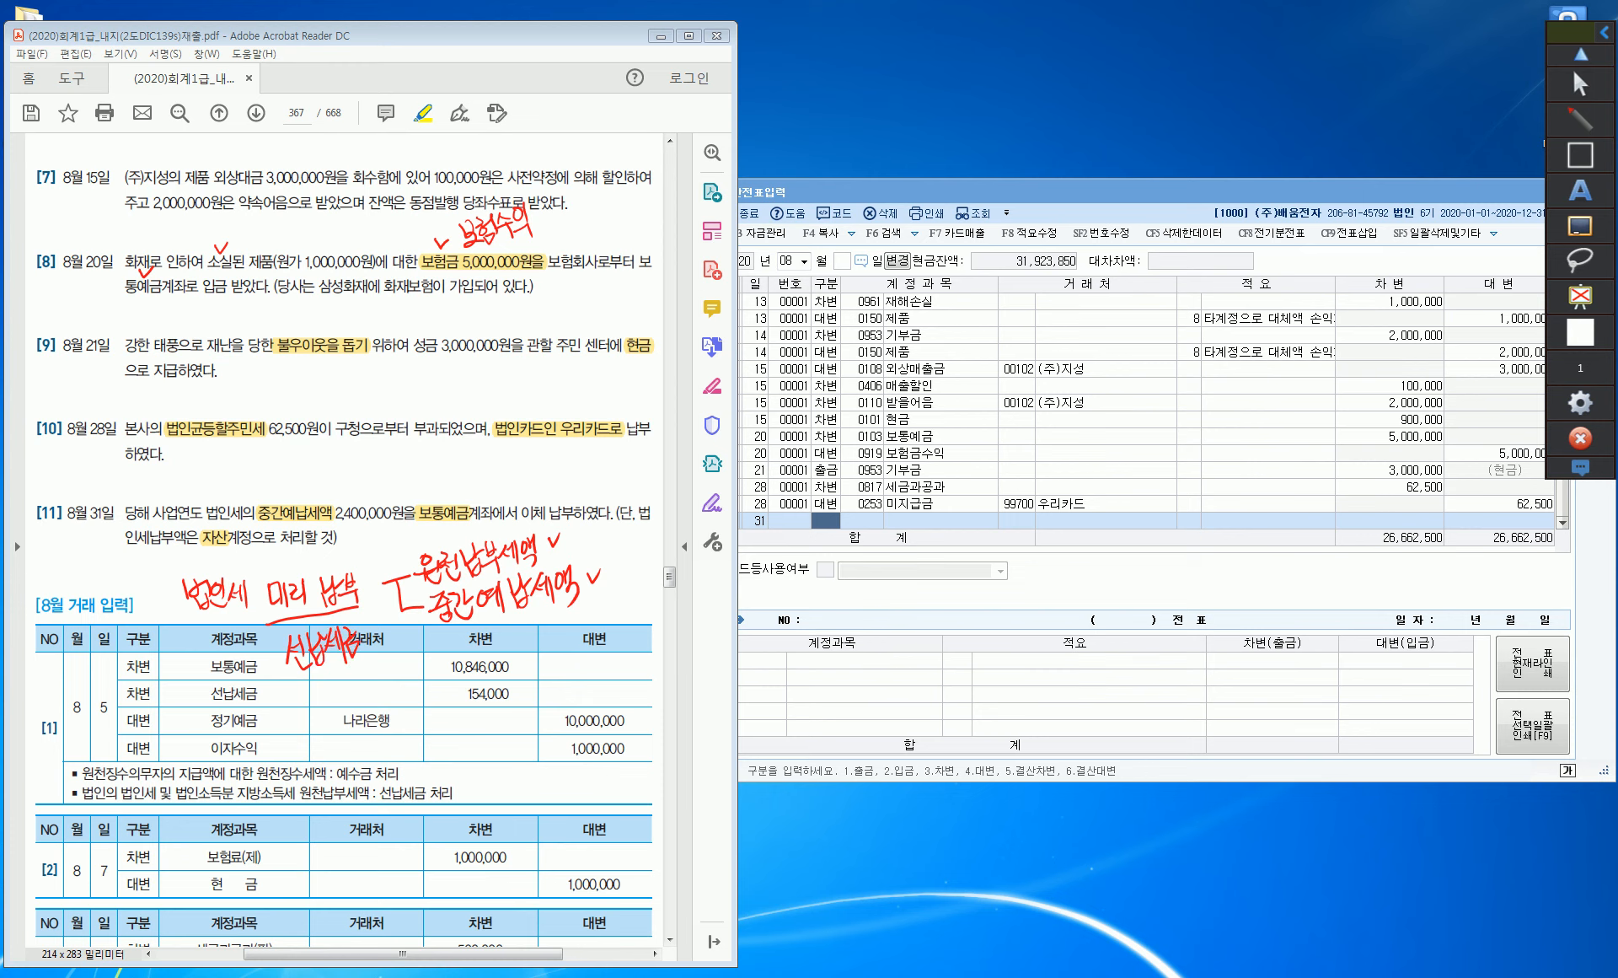
mouse_move(347, 663)
left_mouse_down()
mouse_move(487, 731)
mouse_move(469, 749)
left_mouse_up()
mouse_move(268, 706)
left_mouse_down()
mouse_move(284, 745)
mouse_move(308, 735)
left_mouse_up()
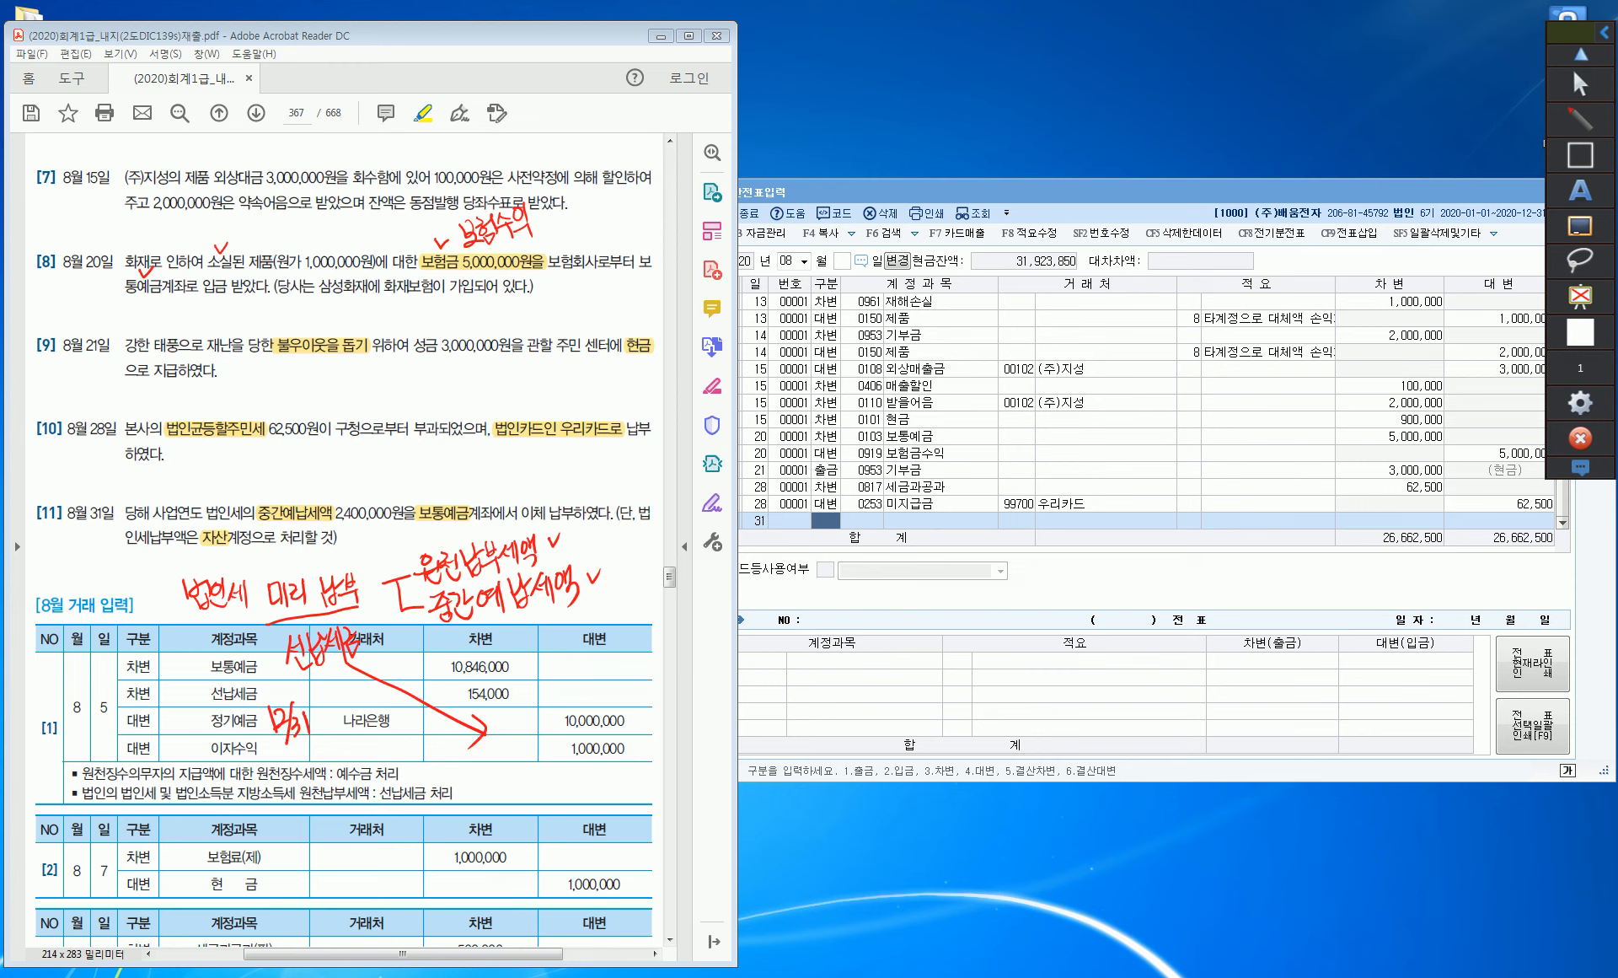
mouse_move(513, 713)
left_mouse_down()
mouse_move(504, 746)
mouse_move(536, 740)
left_mouse_up()
mouse_move(541, 709)
left_mouse_down()
mouse_move(546, 746)
mouse_move(657, 679)
left_mouse_up()
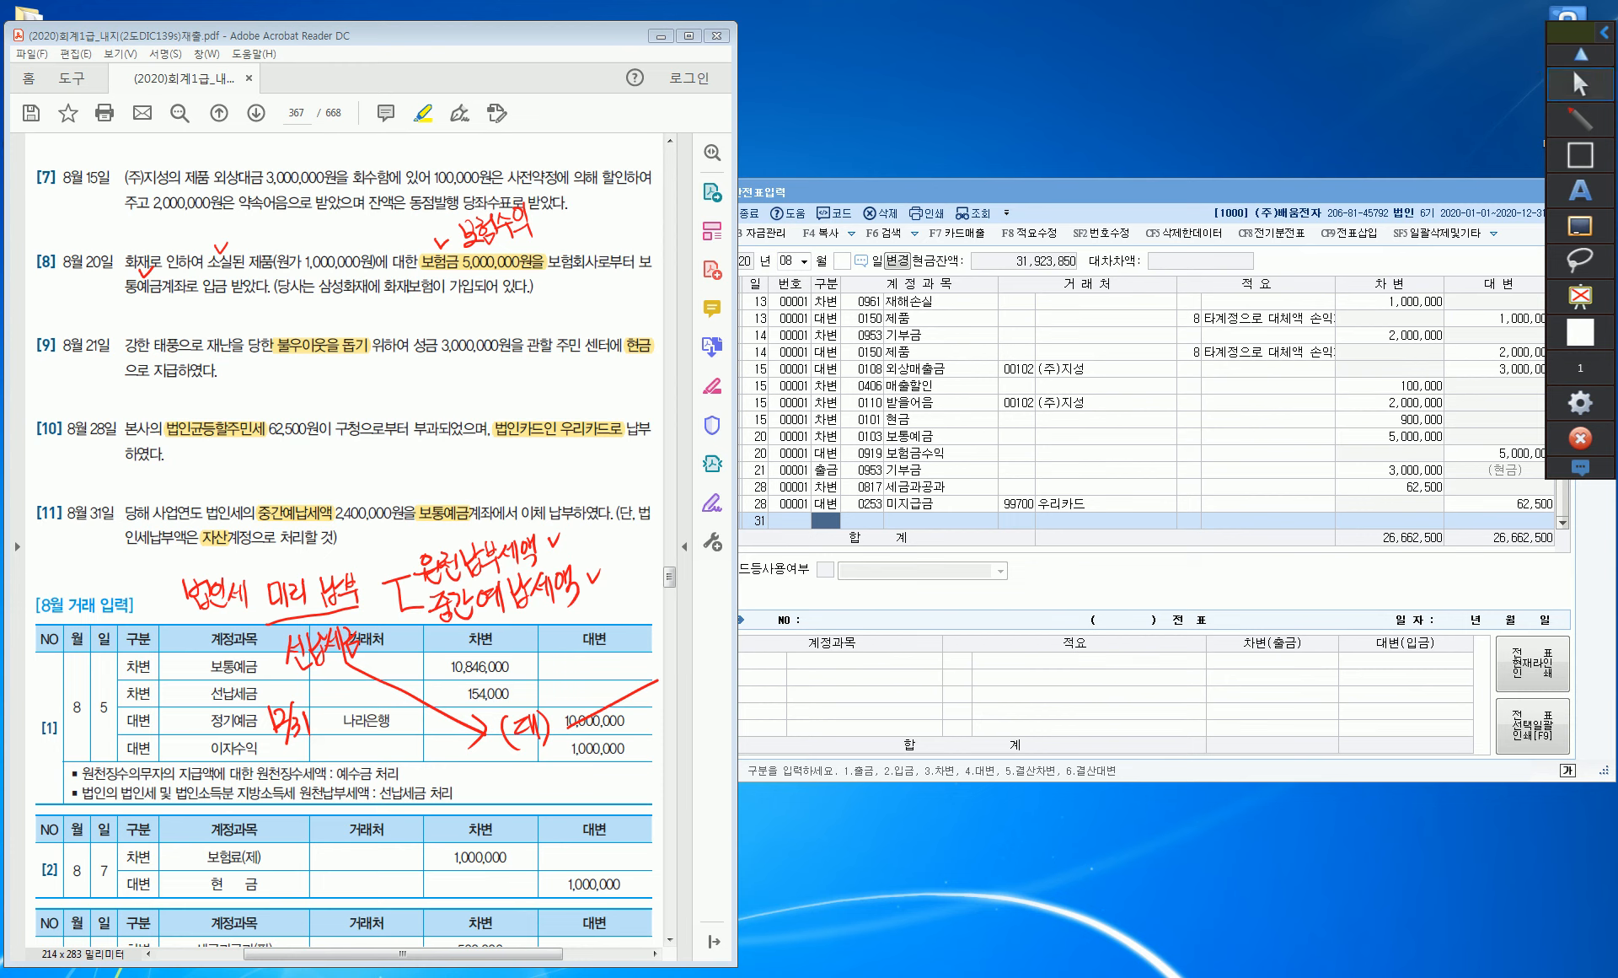
left_click(1580, 84)
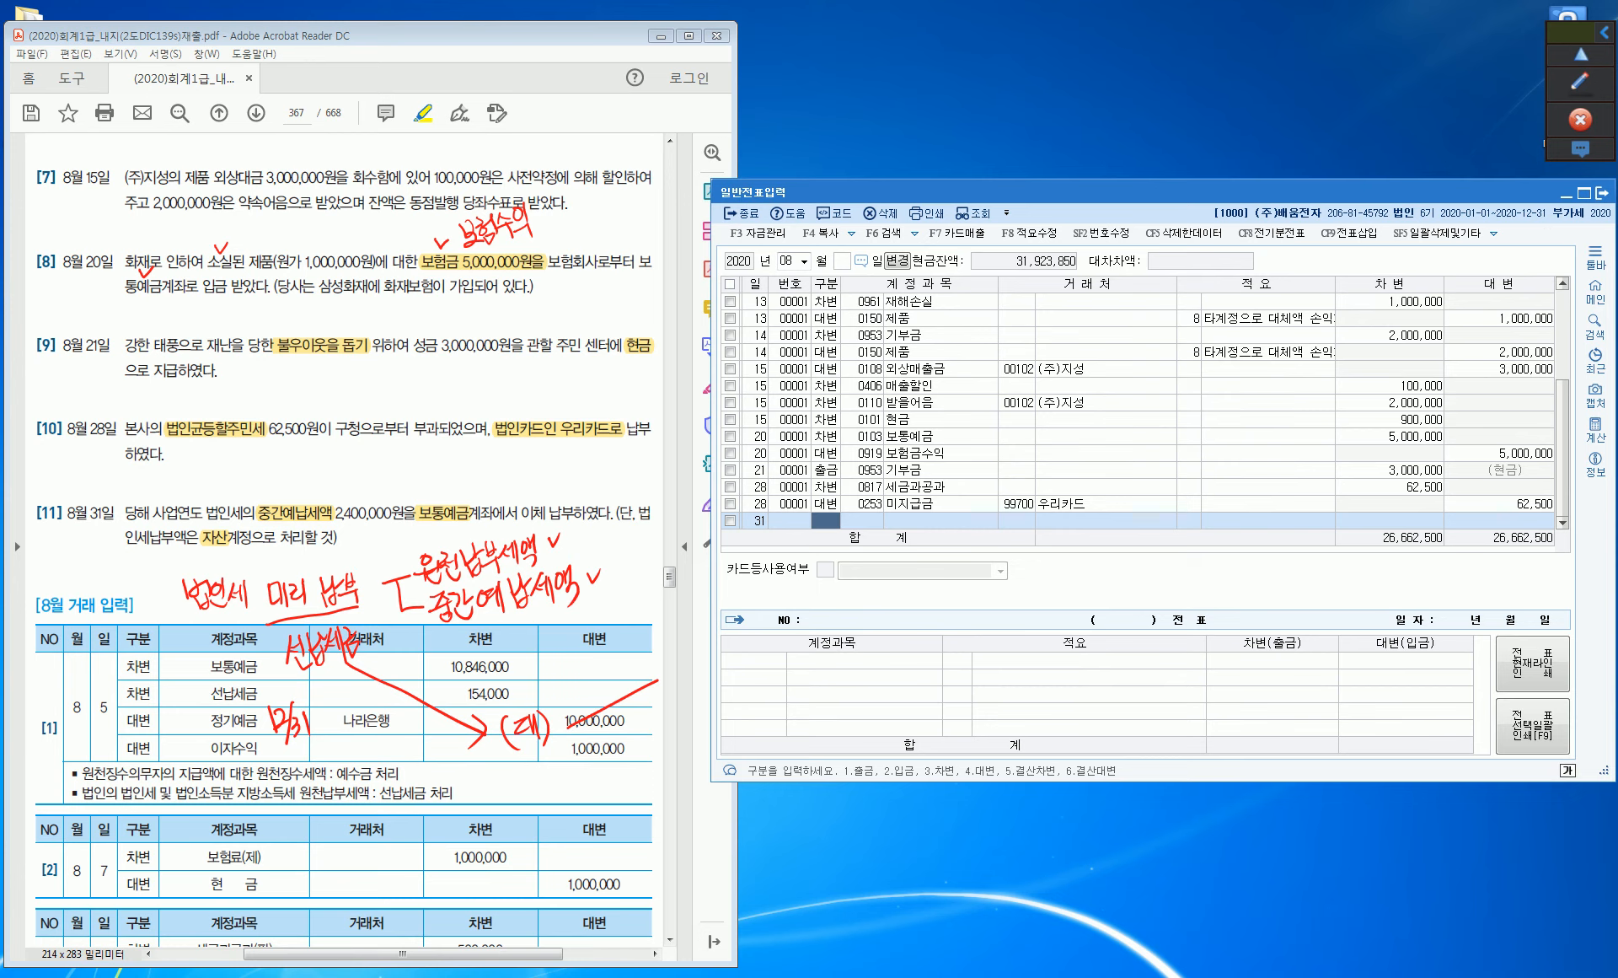
Fill in the day 31 voucher line as debit (차변) with account 0136 선납세금, no partner or description, and amount 2,400,000.
type("3")
key("Return")
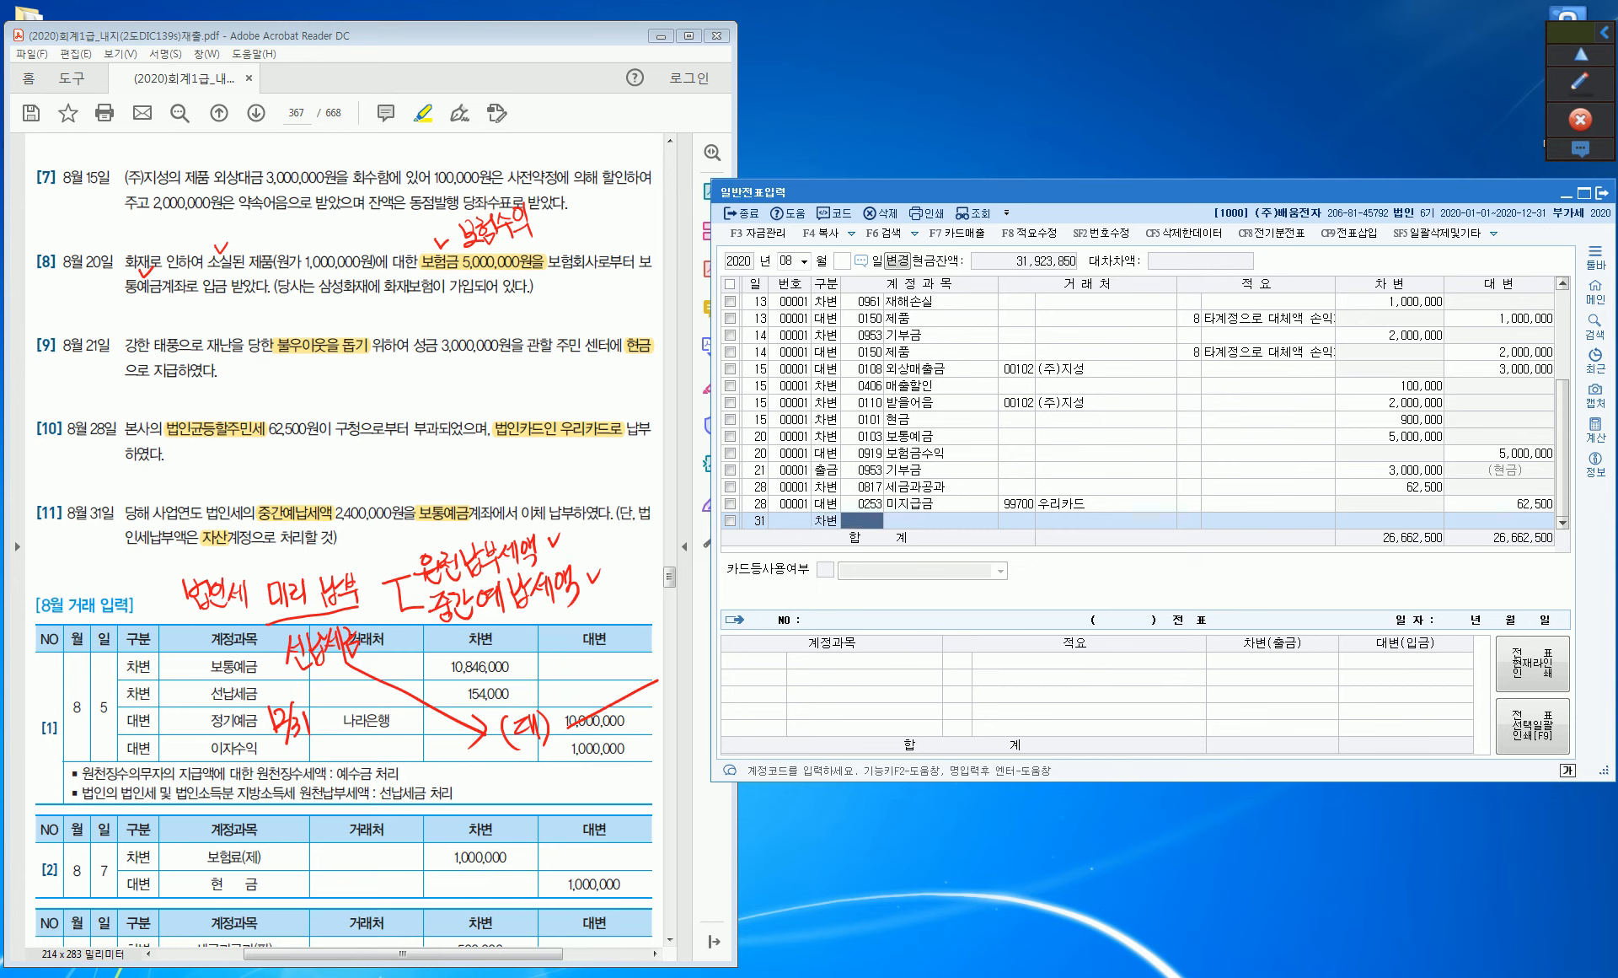
type("136")
key("Return")
key("Return")
key("Return")
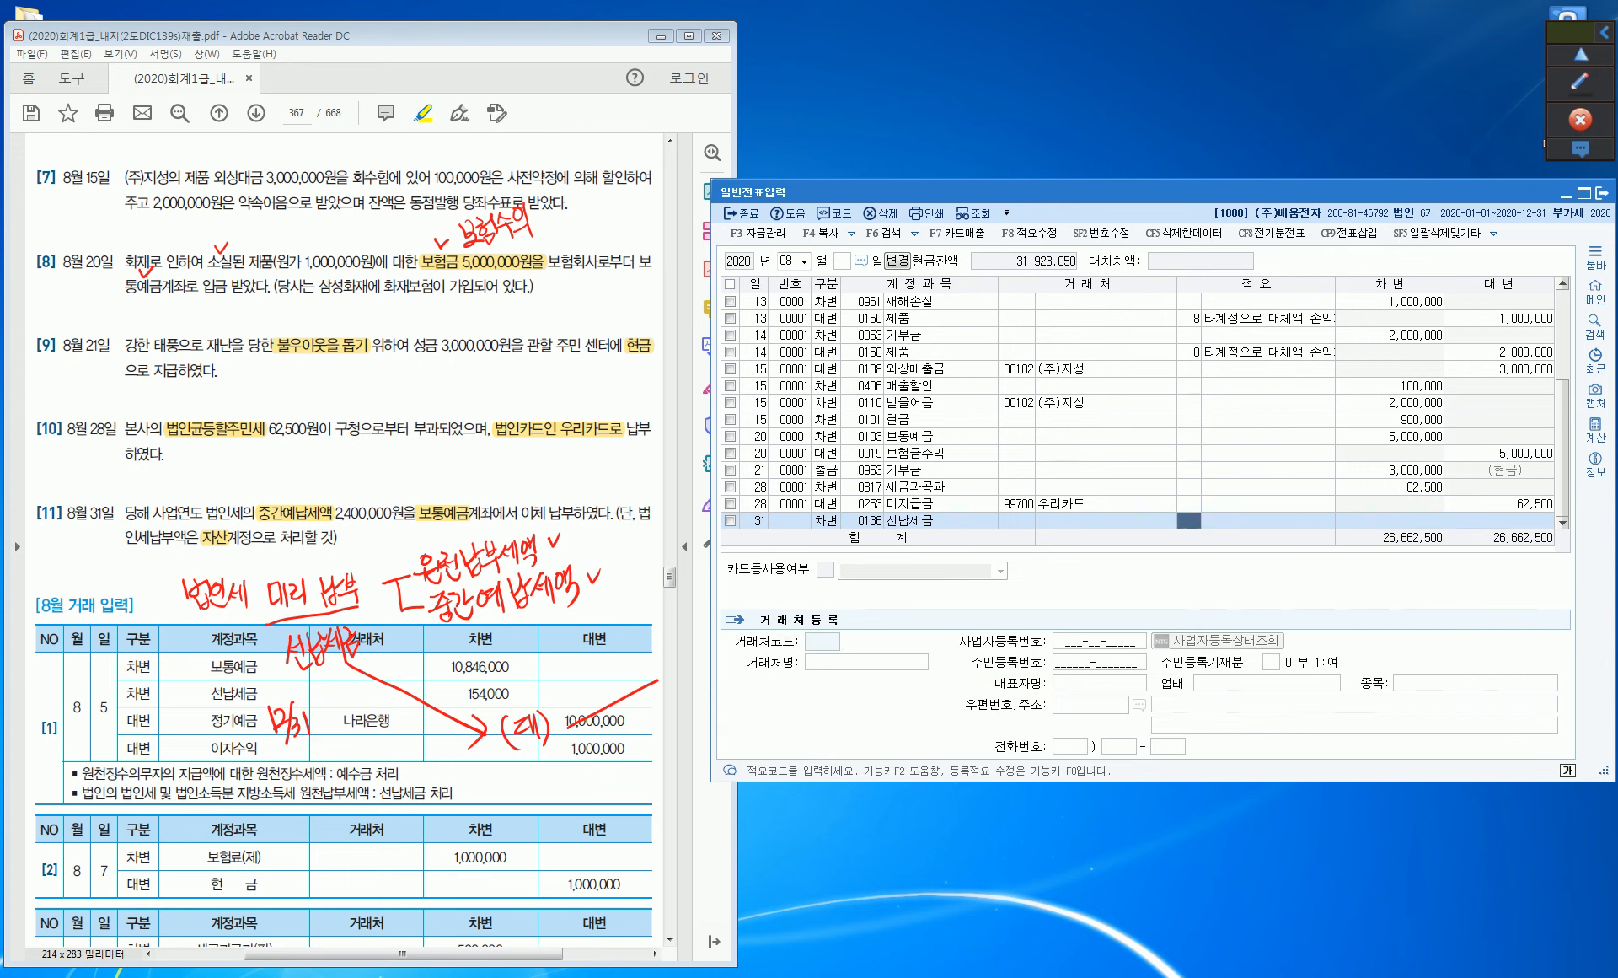
type("2400000")
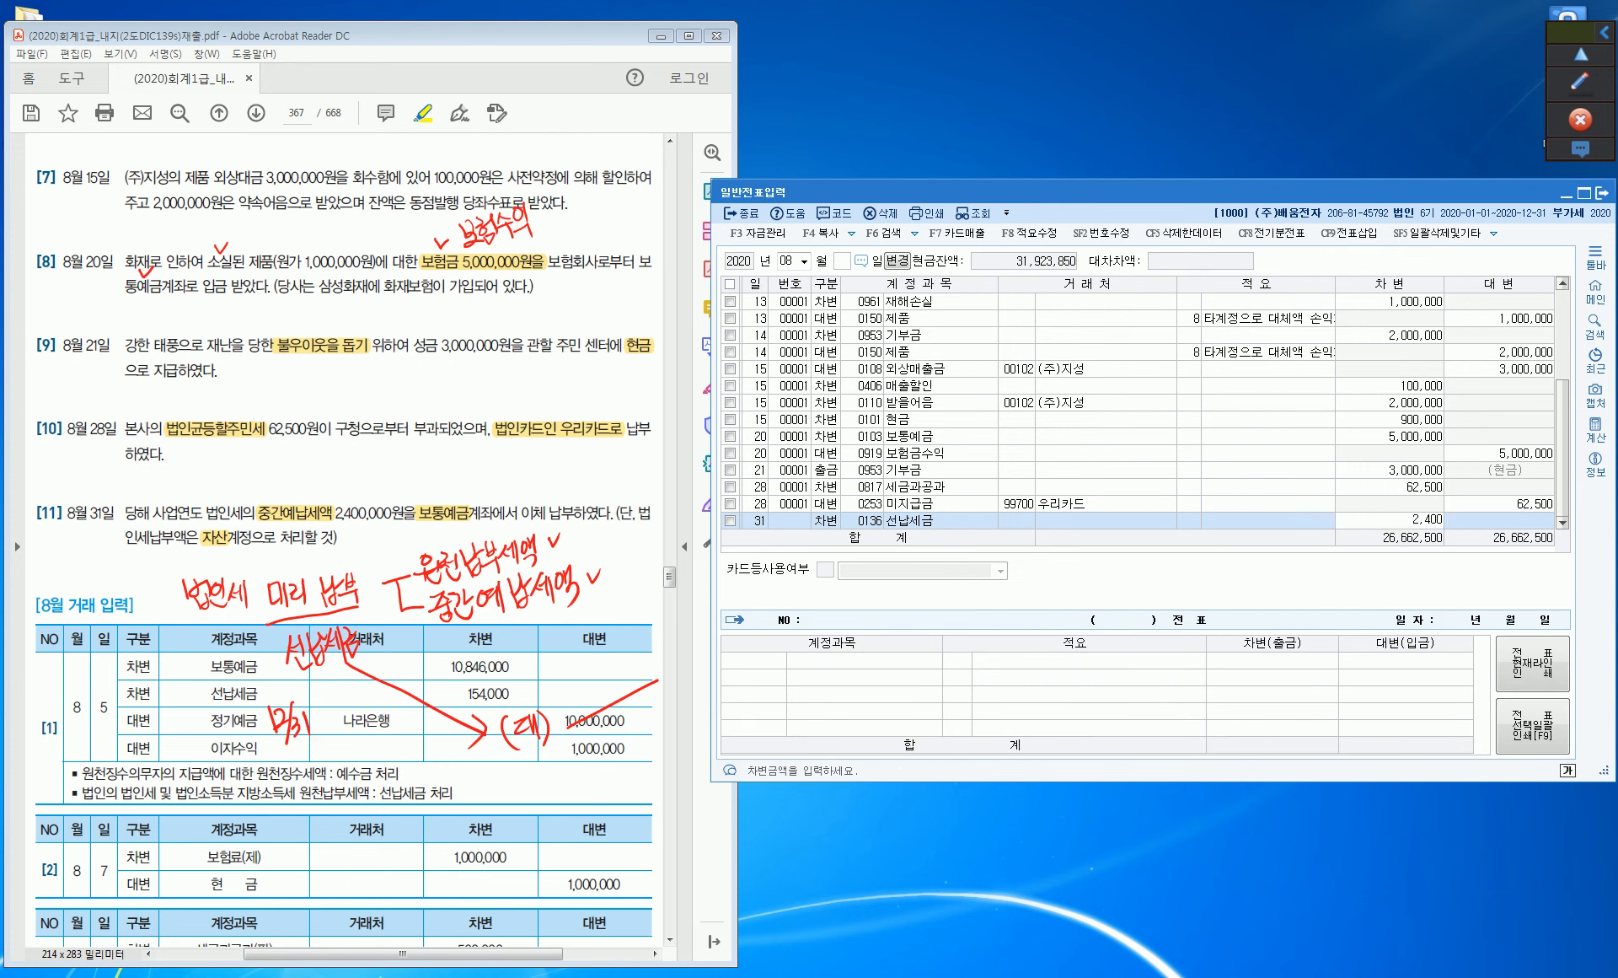
key("Return")
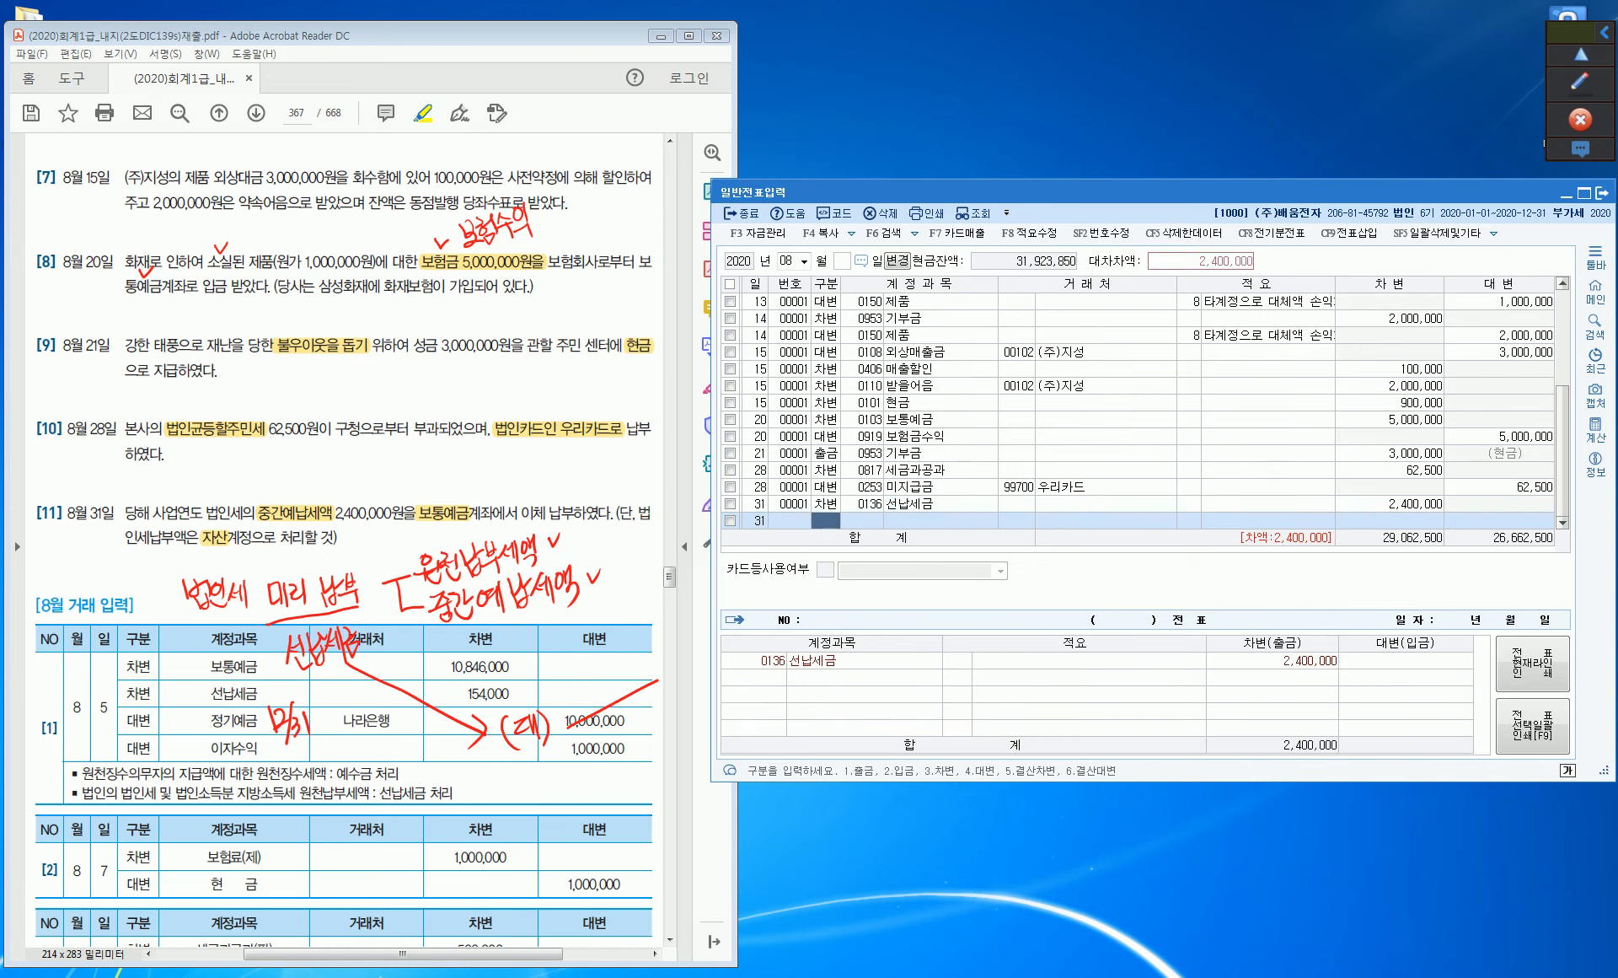
Add the day 31 credit (대변) line with account 0103 보통예금, no partner or description, and amount 2,400,000.
type("4103")
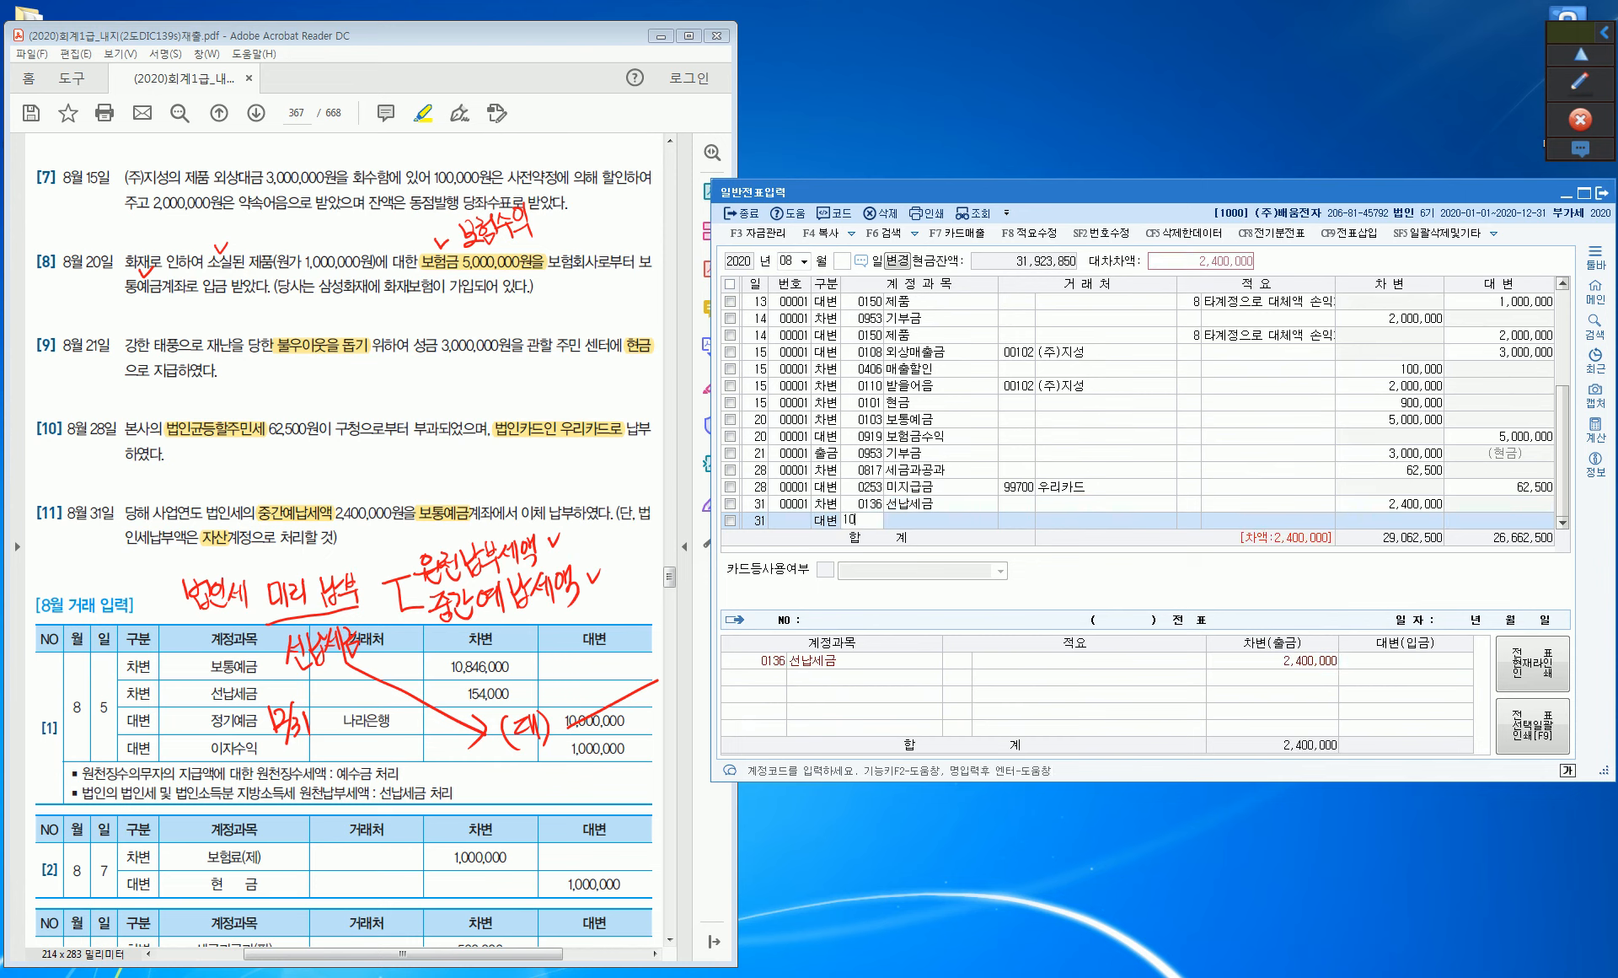
key("Return")
key("Return")
key("Return")
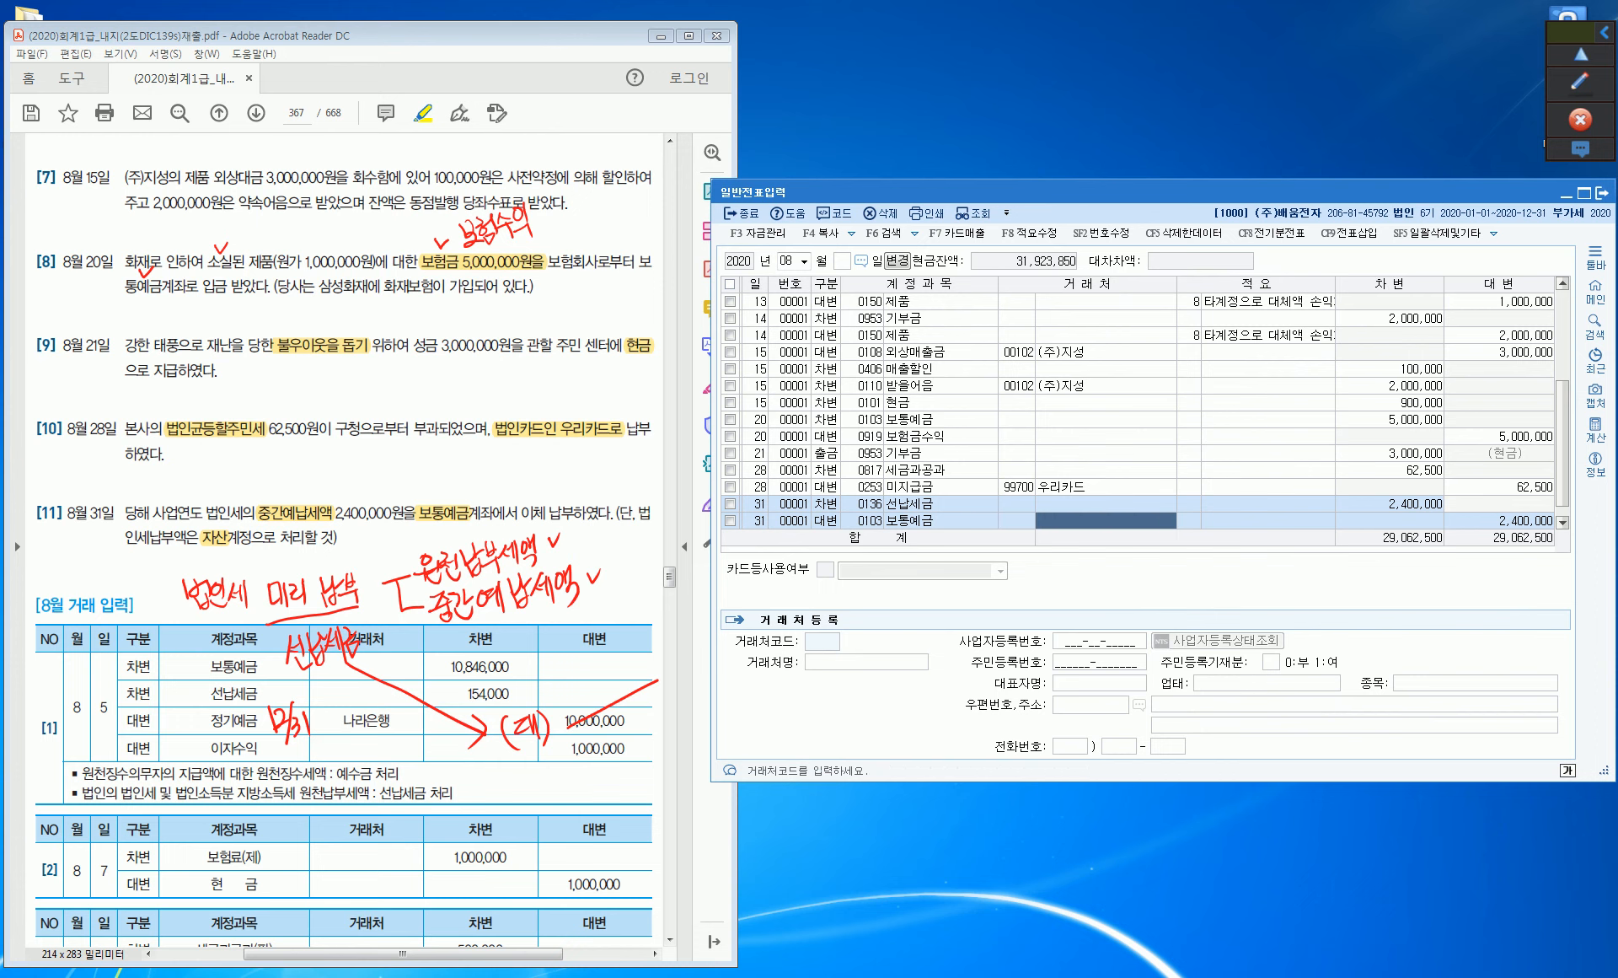
key("Return")
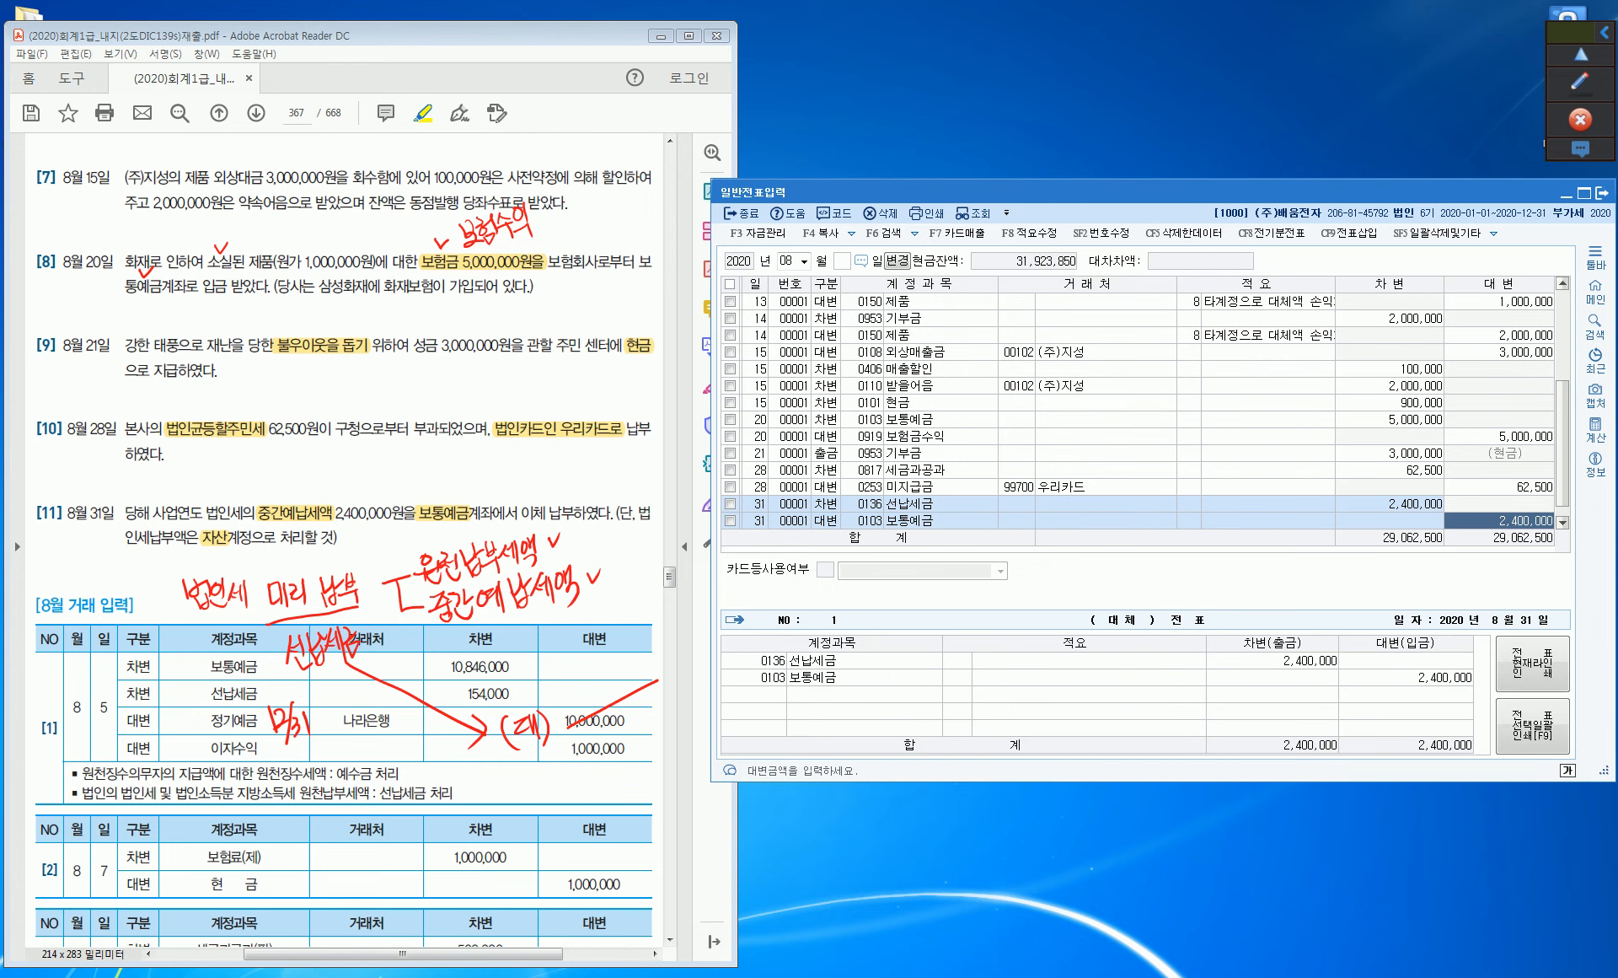
key("Return")
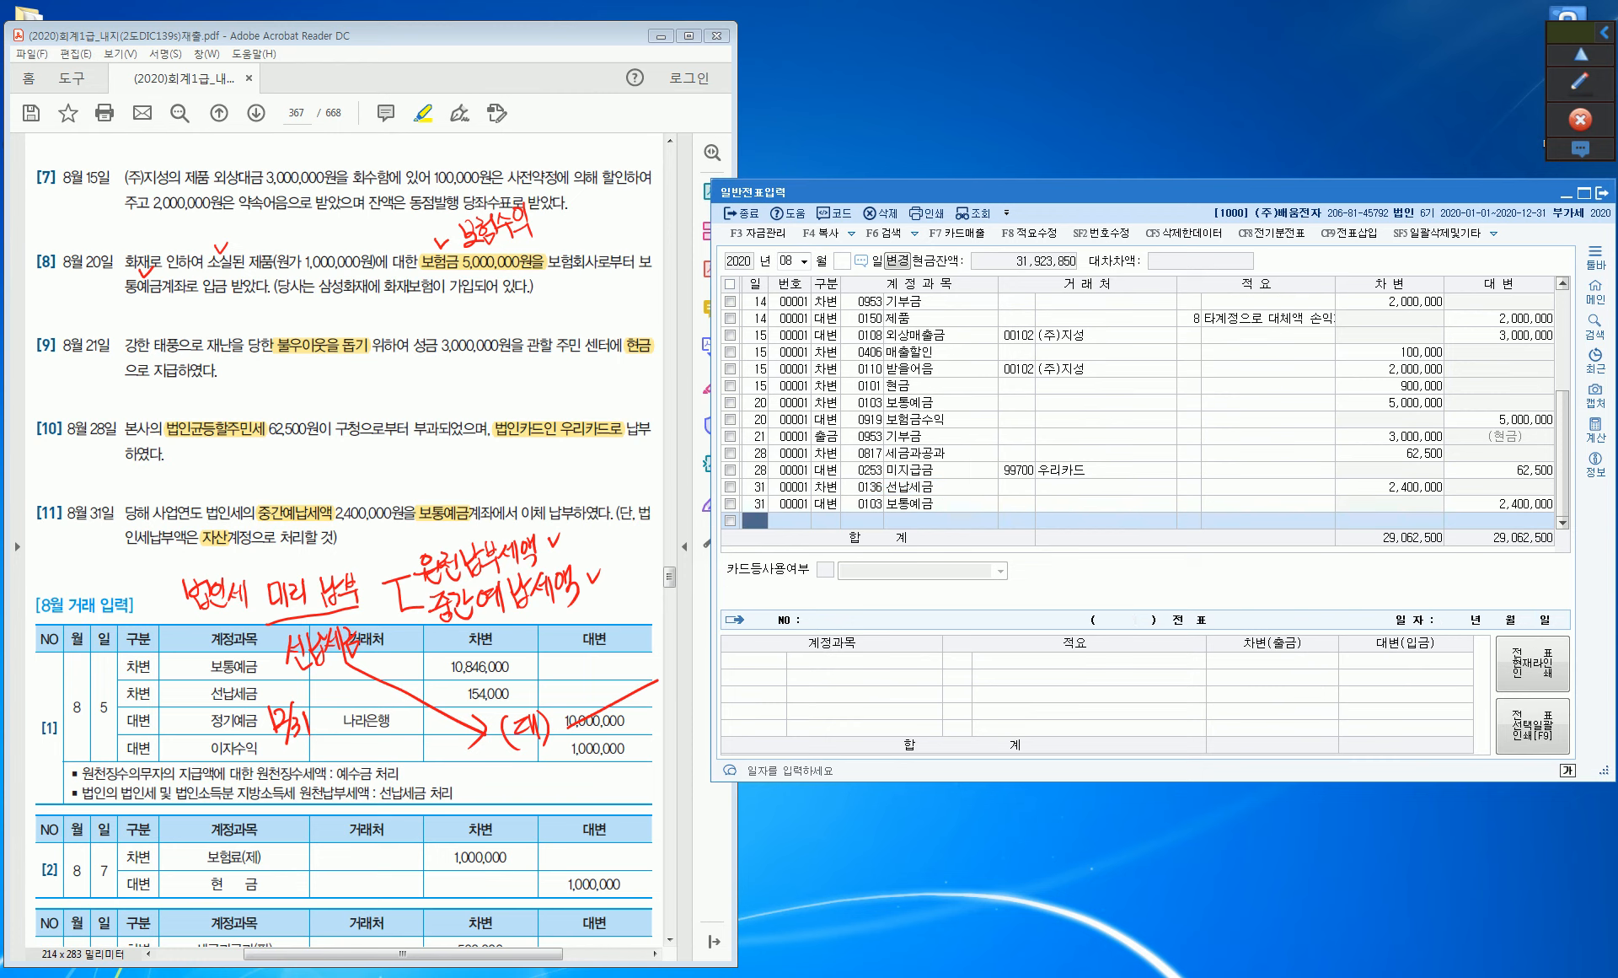